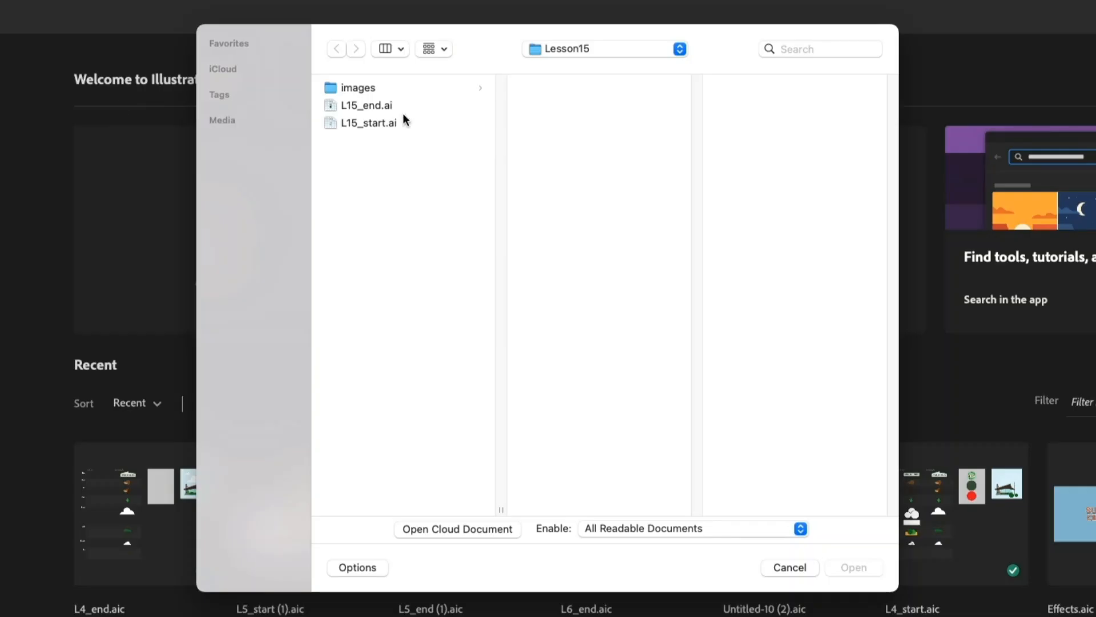
Open L15_end.ai from the Lesson15 folder and display the document's properties
left_click(393, 105)
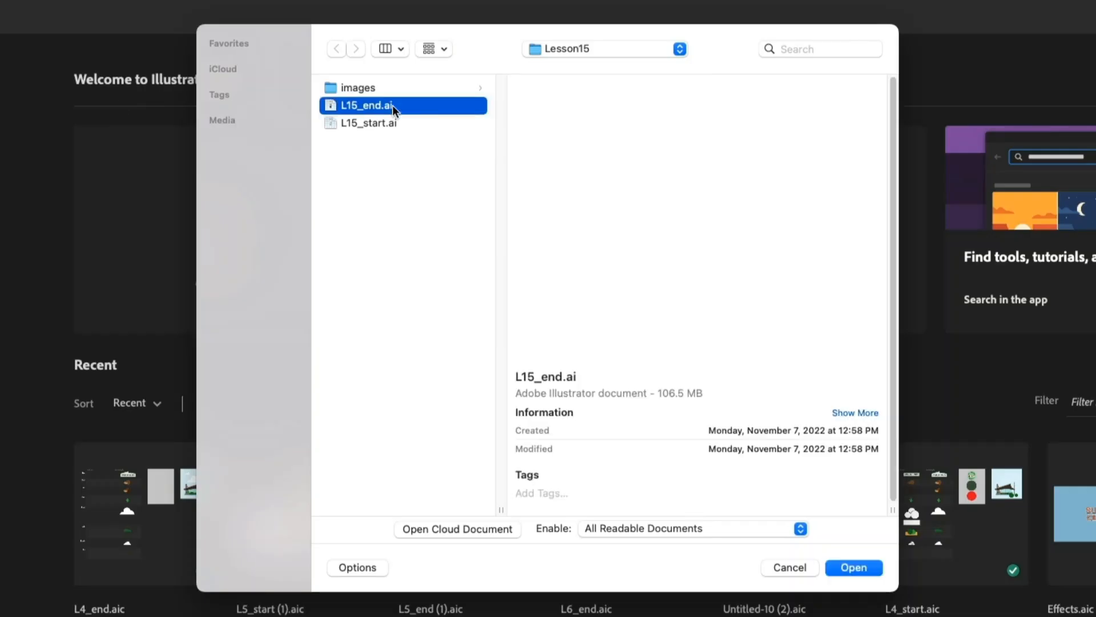
left_click(855, 566)
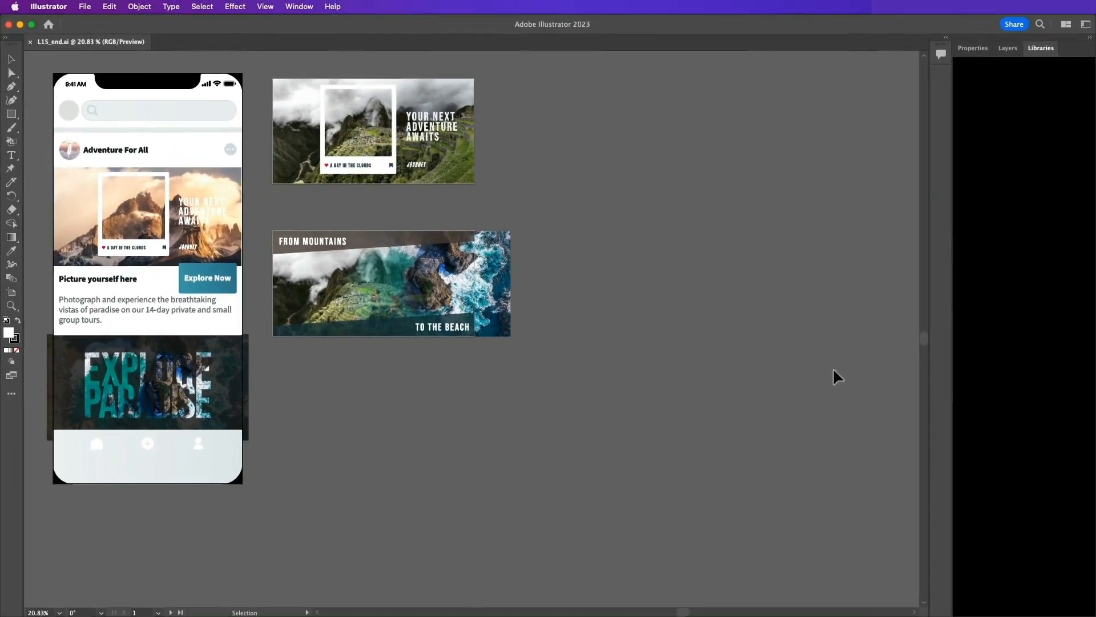
left_click(972, 49)
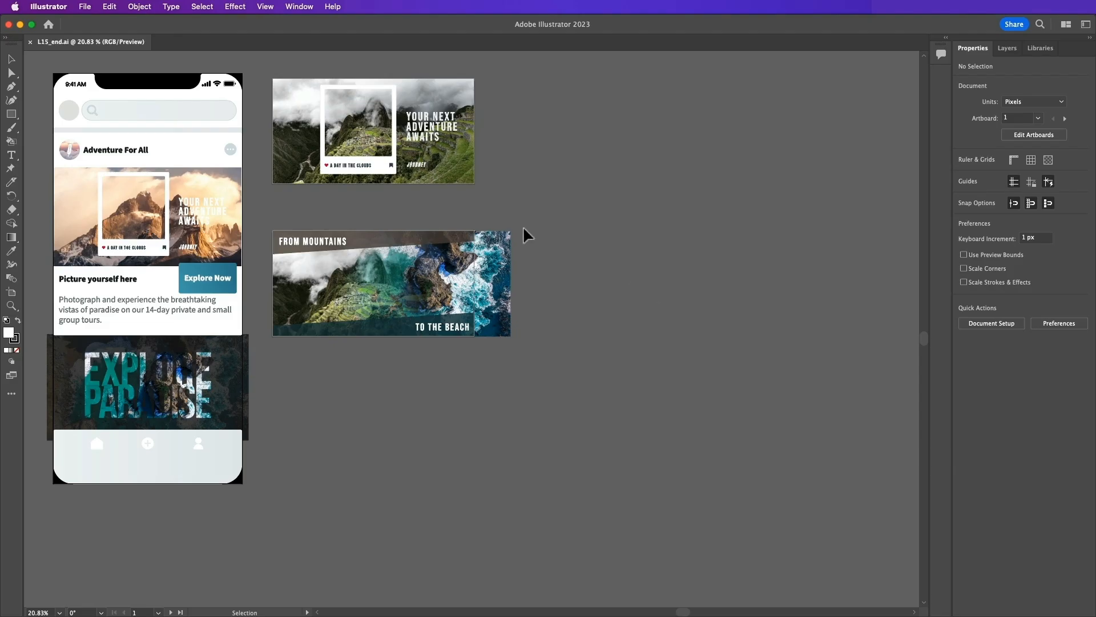
Open the L15_start.ai document from the Lesson15 folder
left_click(93, 7)
left_click(89, 46)
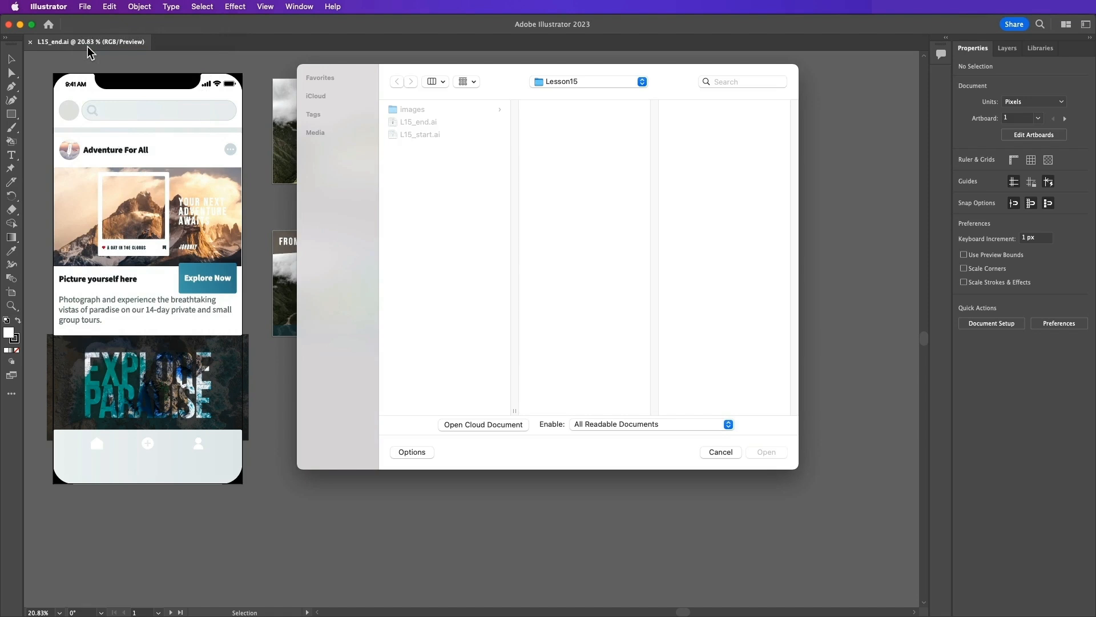
left_click(424, 134)
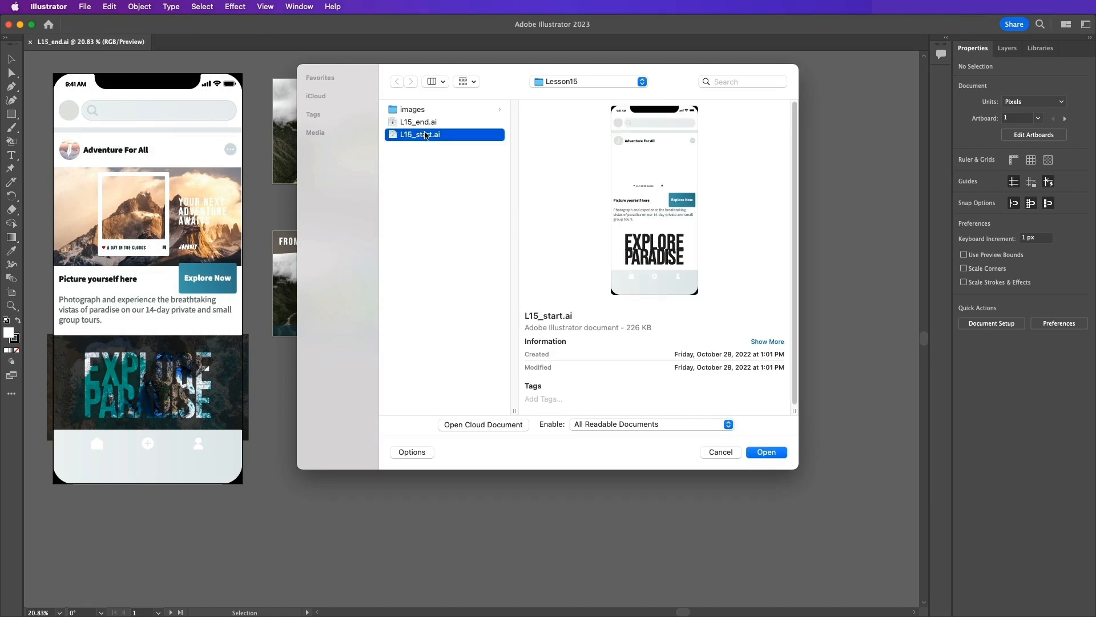
left_click(763, 452)
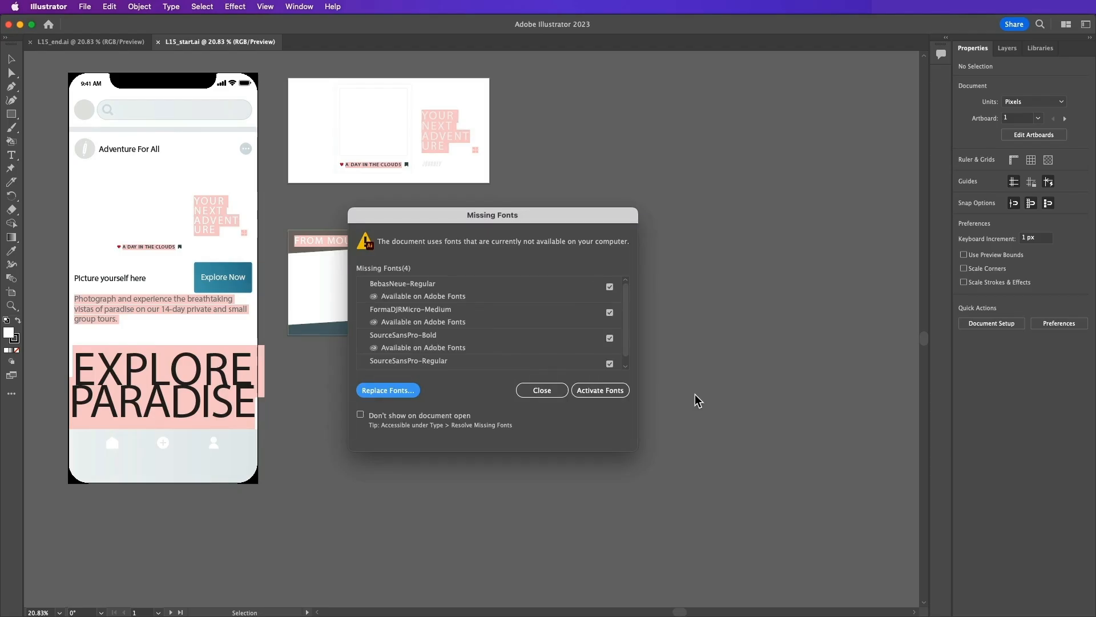
Activate all the missing fonts for L15_start.ai and dismiss the Missing Fonts dialog
left_click(602, 390)
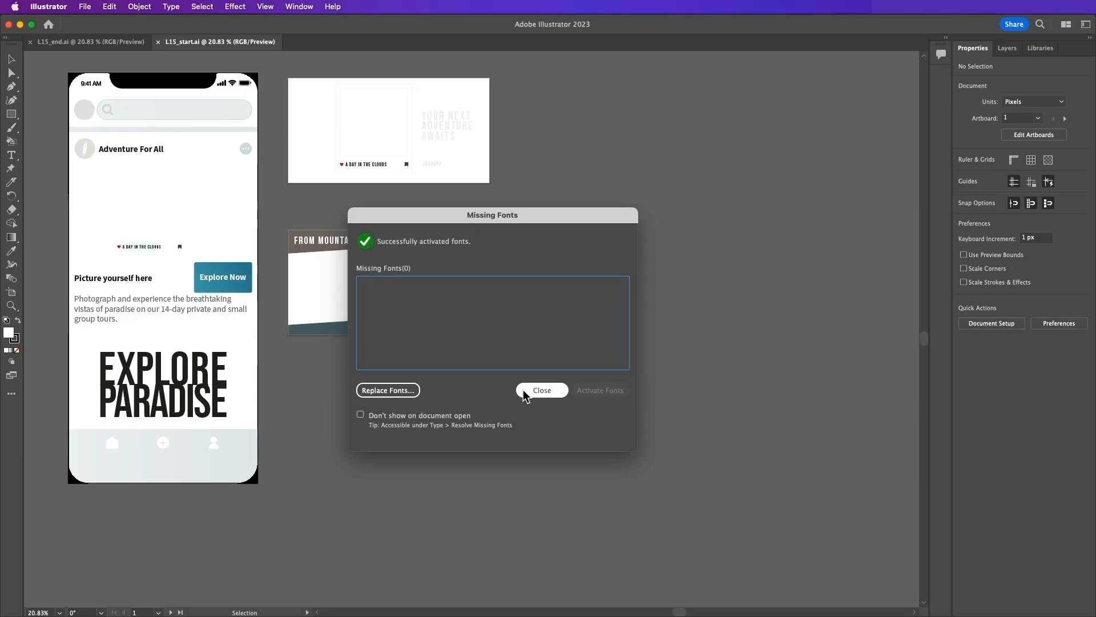
left_click(524, 393)
left_click(588, 345)
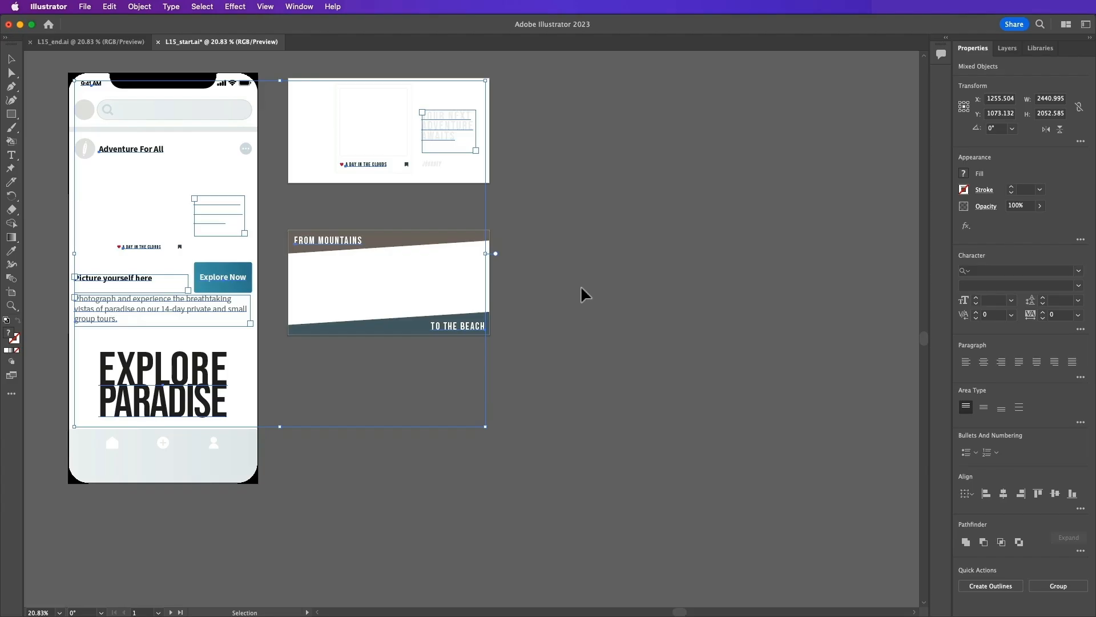
Save the start document on the computer as SocialTravel.ai in the Lesson15 folder, keeping the default Illustrator options
left_click(86, 7)
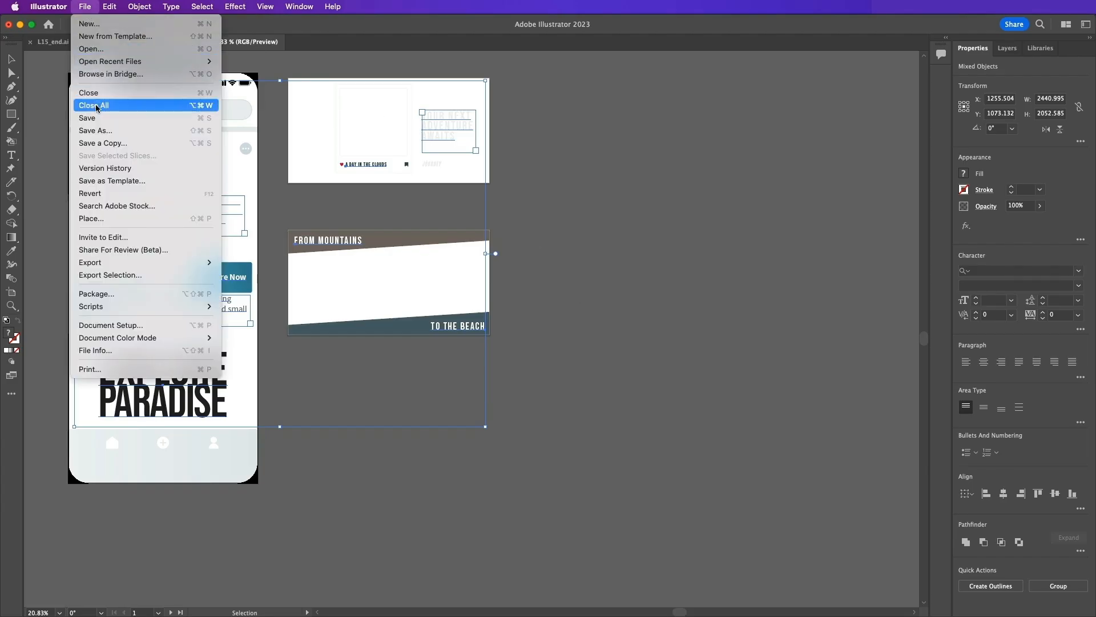
left_click(94, 130)
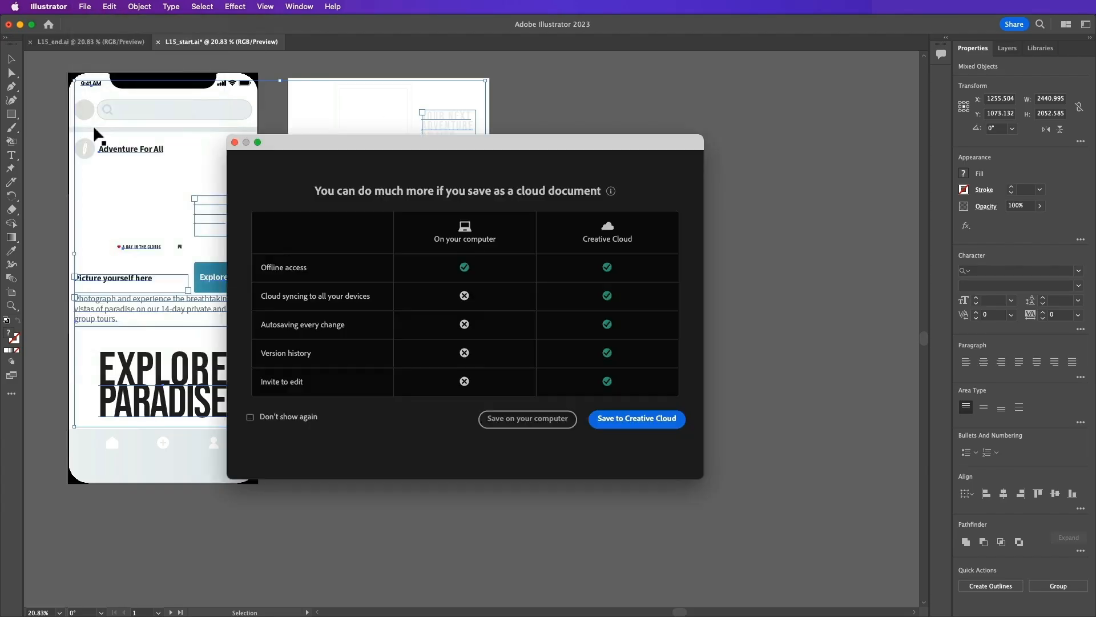
left_click(553, 418)
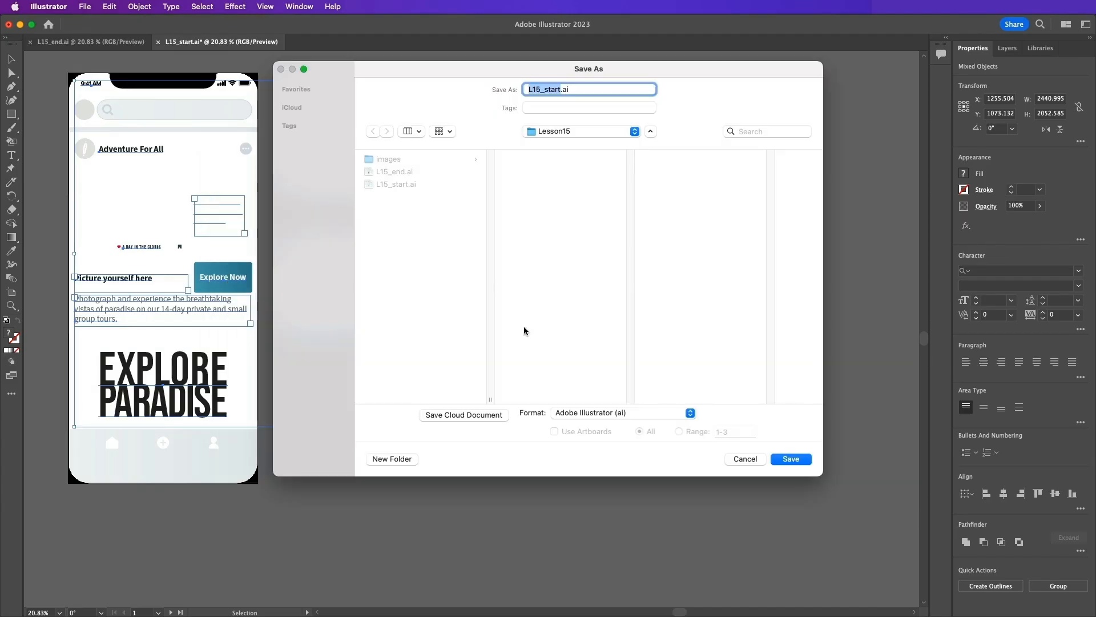
type("Soical")
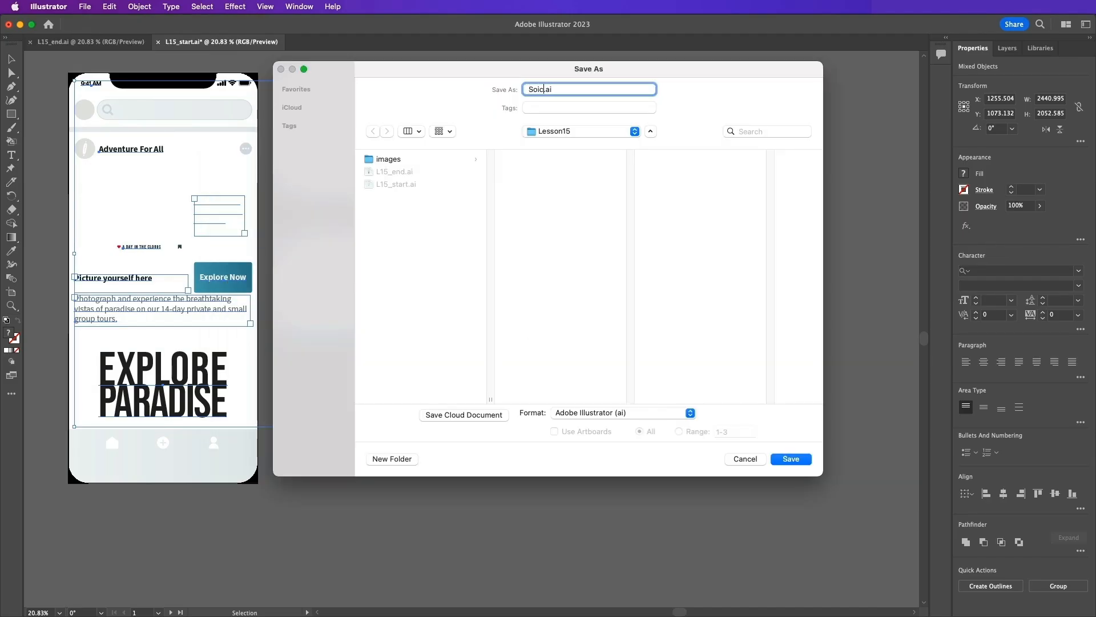
key("BackSpace")
key("BackSpace")
key("BackSpace")
type("ialTravel")
left_click(786, 460)
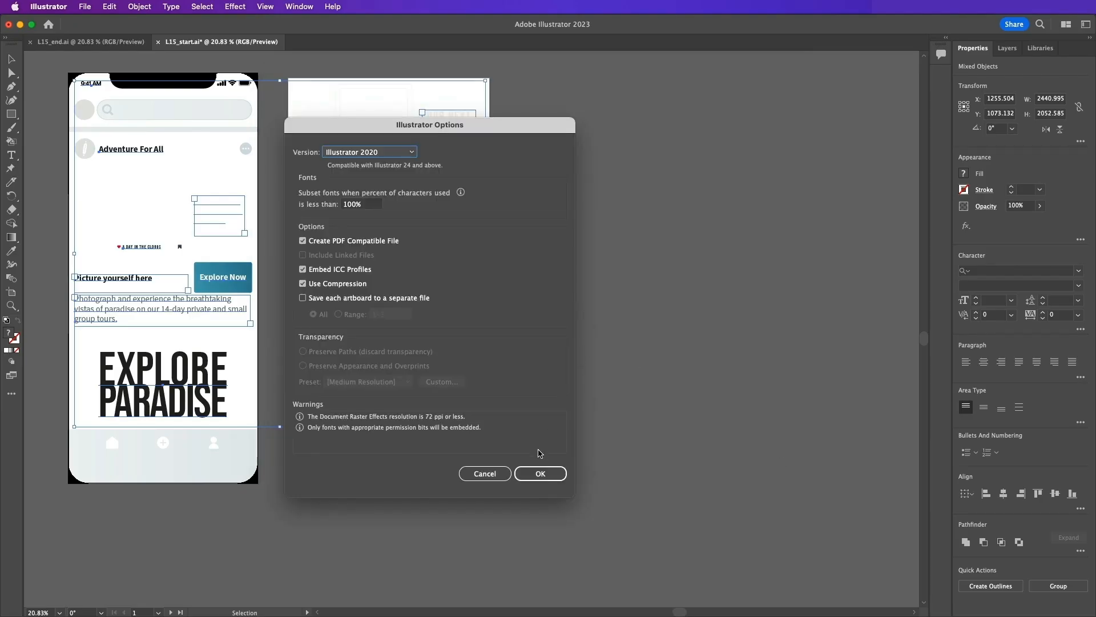
left_click(540, 474)
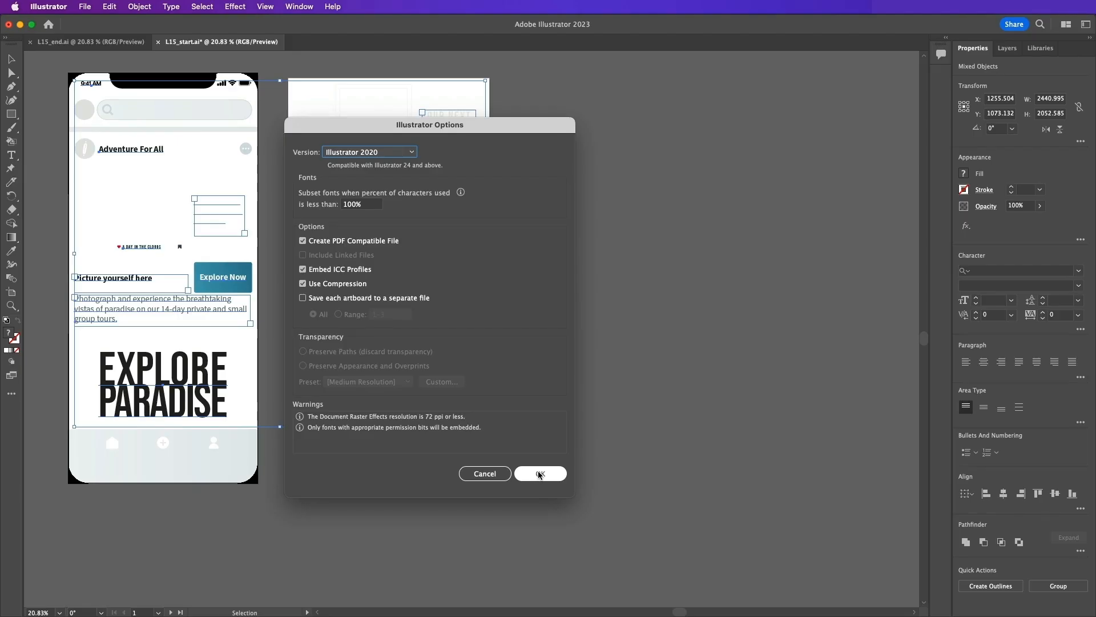
left_click(540, 473)
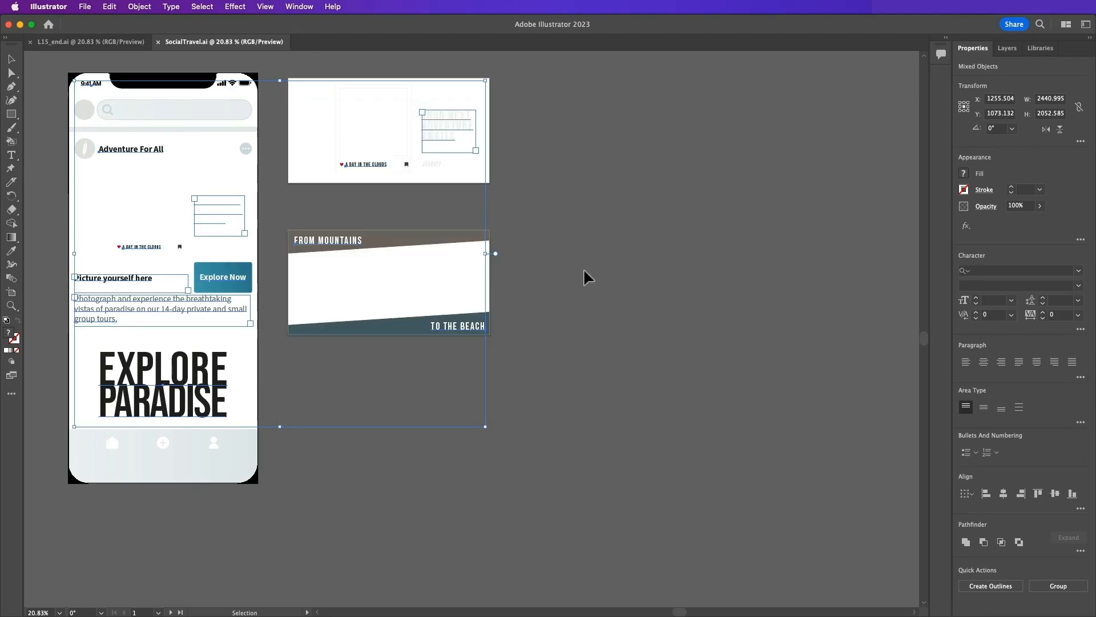
Reset the Essentials workspace and fit all artboards in the document window
left_click(298, 7)
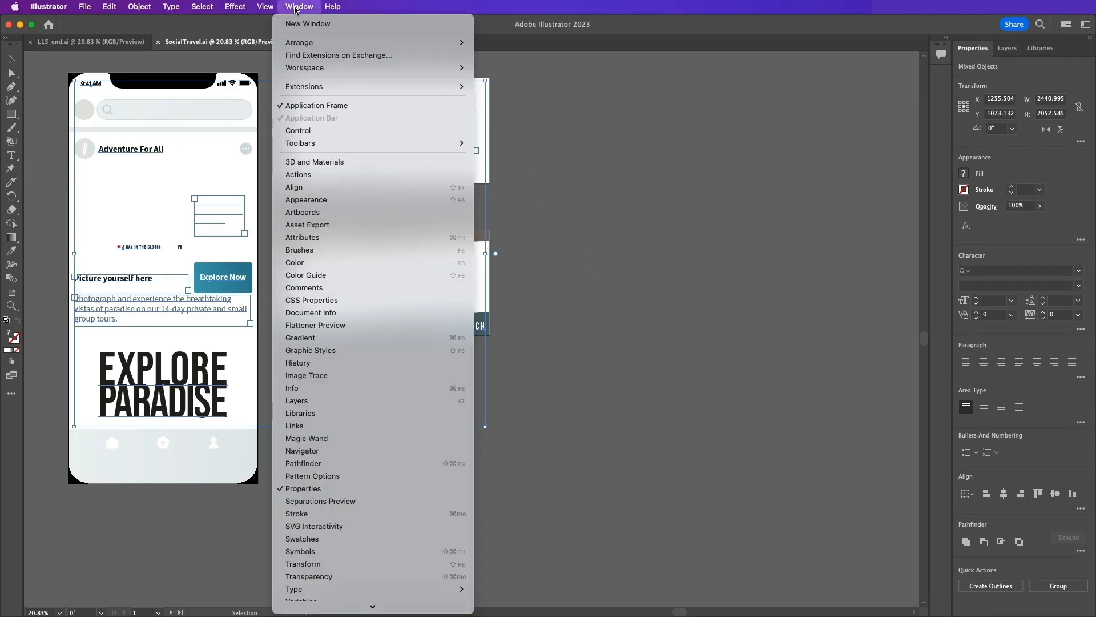
mouse_move(314, 67)
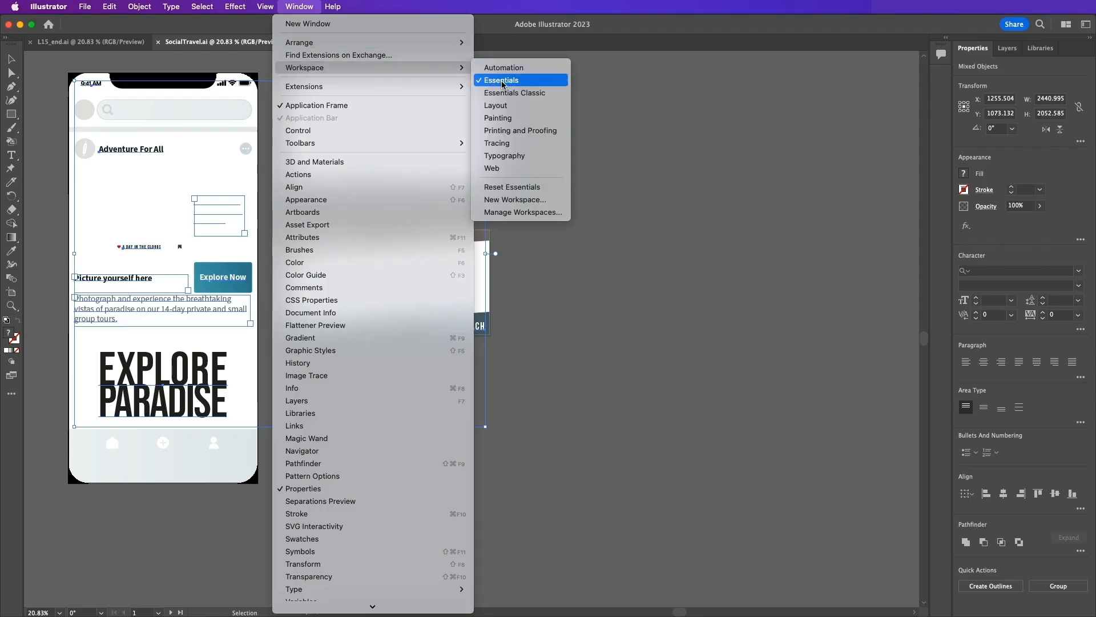
left_click(524, 187)
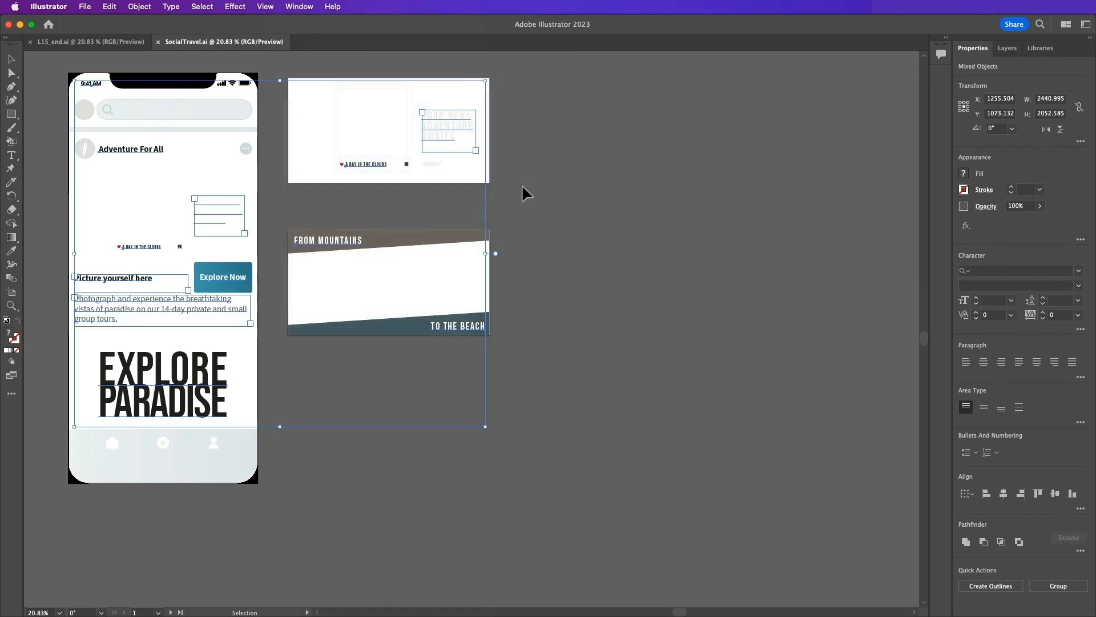
left_click(266, 8)
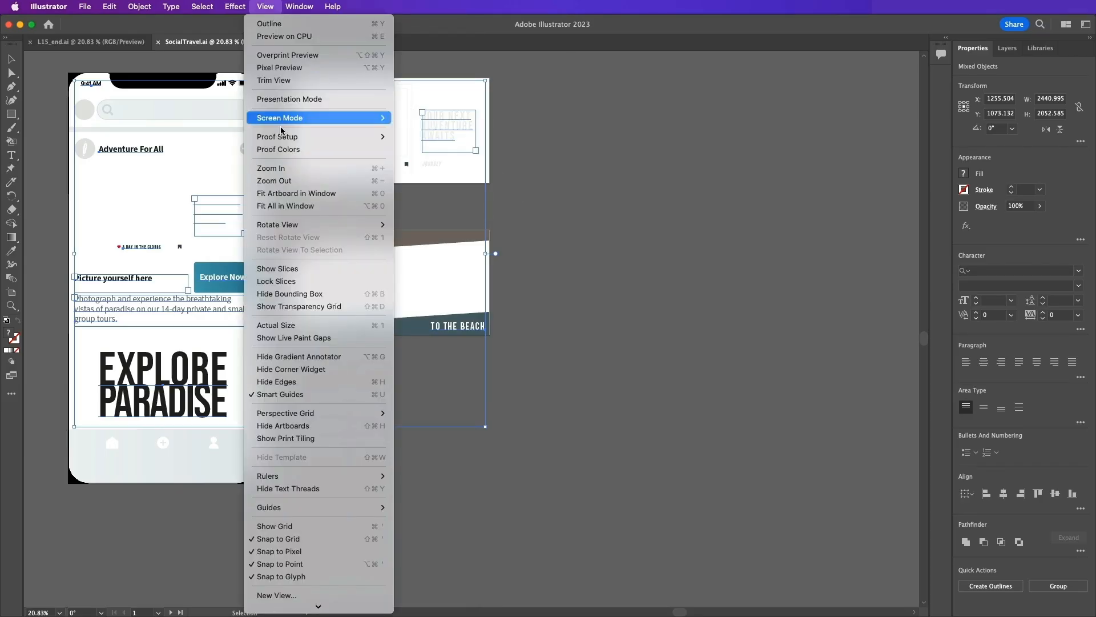
left_click(291, 207)
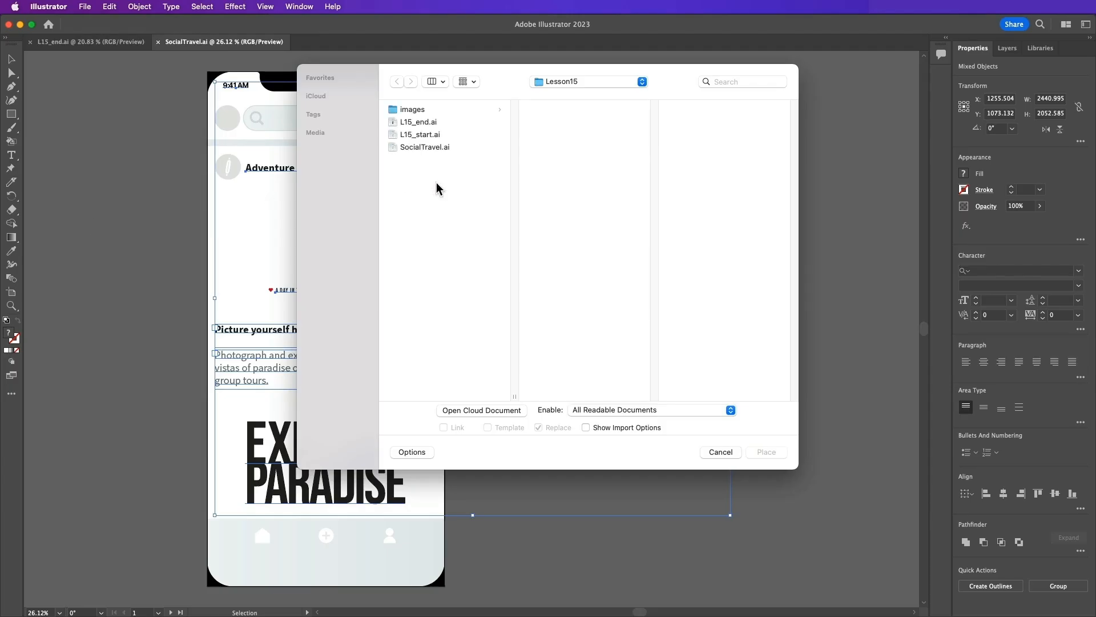
Place Mountains2.jpg from the images folder as a linked file, starting just outside the phone artboard's left edge below "Adventure For All"
left_click(420, 111)
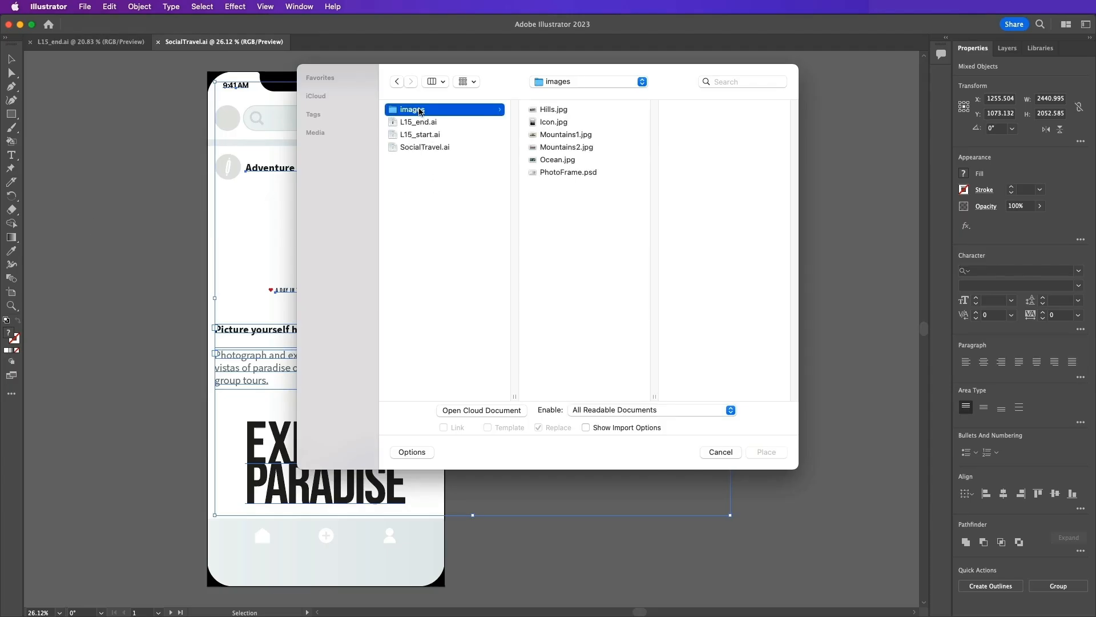
left_click(569, 151)
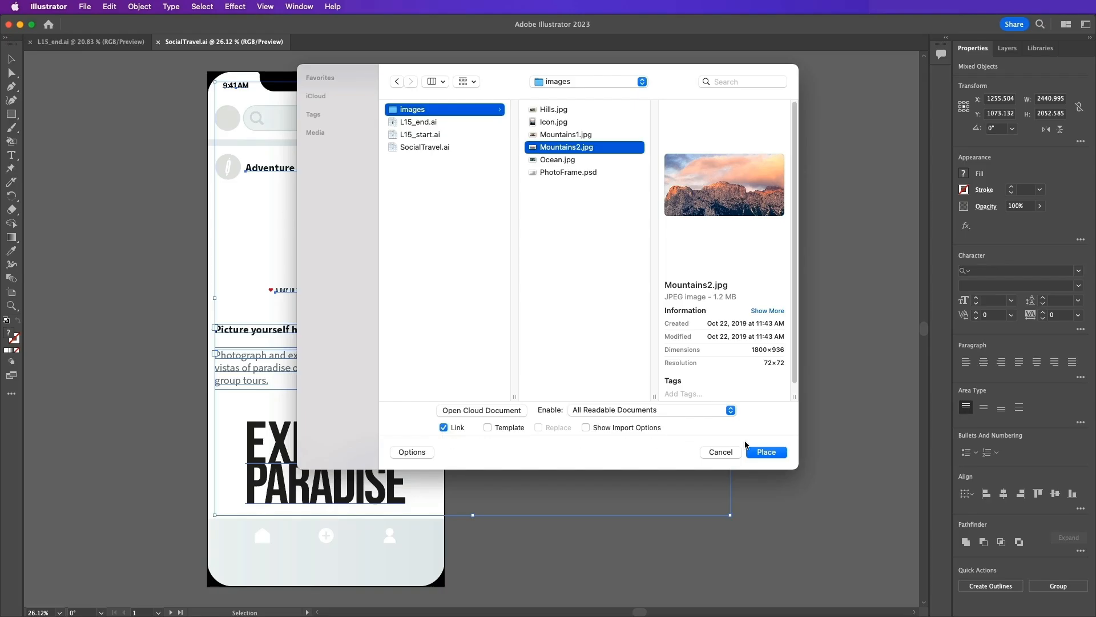
left_click(771, 453)
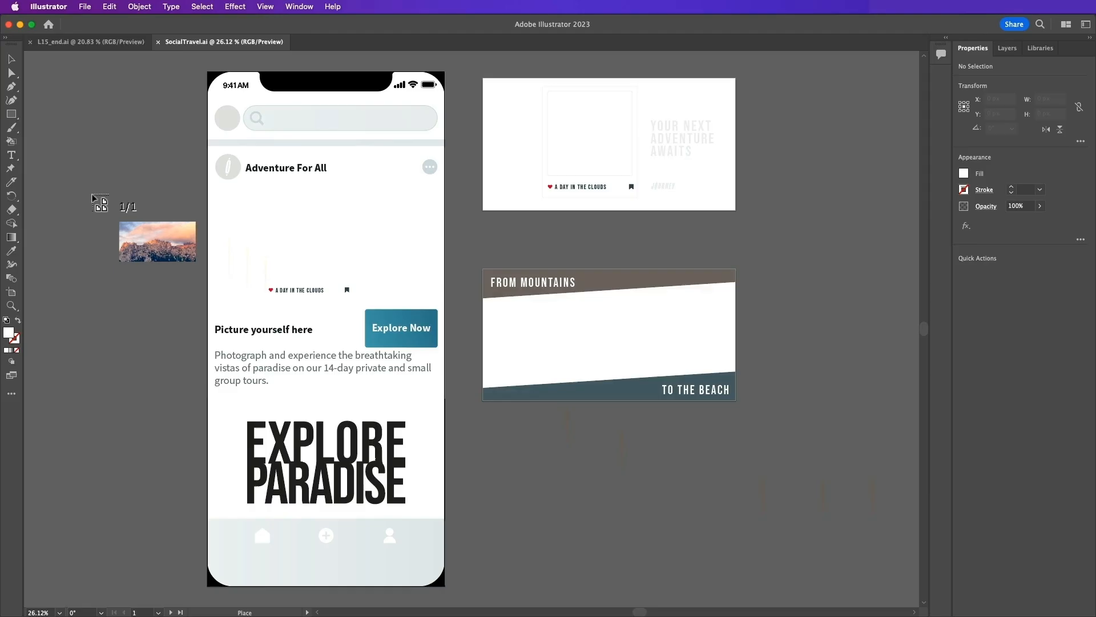
left_click(184, 189)
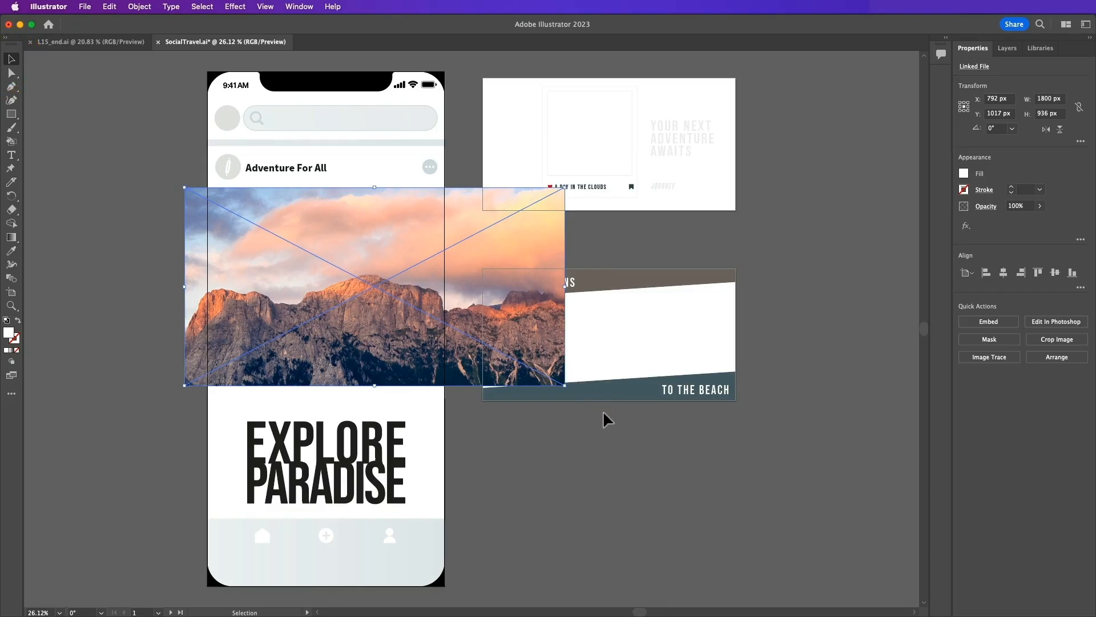
Scale the mountain image proportionally to about 1194 × 621 px and position it across the phone artboard above "Picture yourself here"
left_click_drag(565, 385, 468, 332)
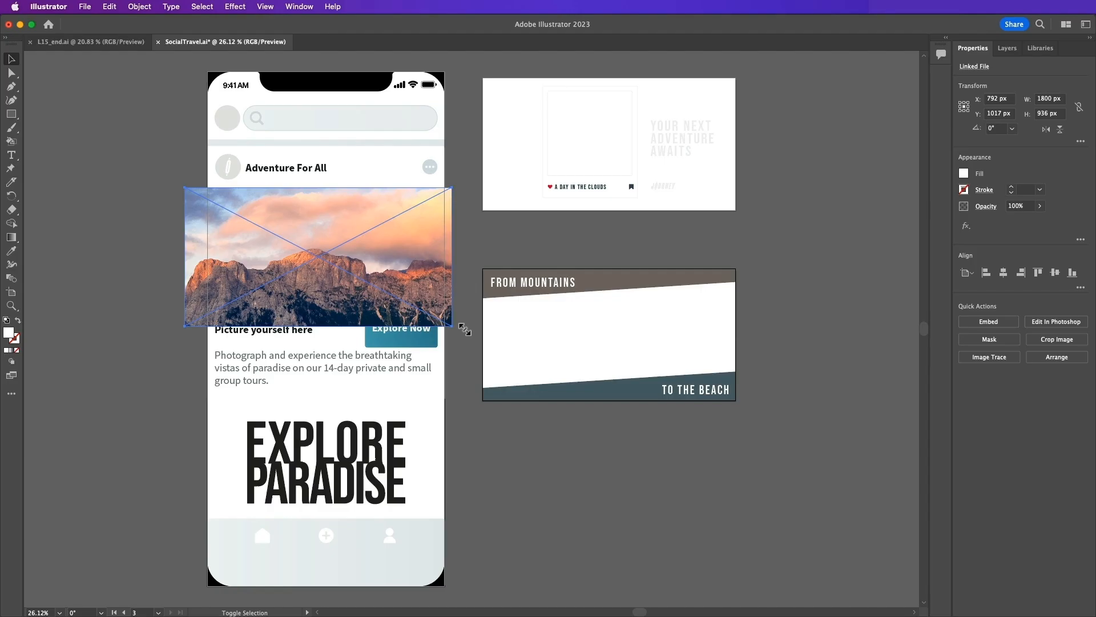
left_click_drag(464, 330, 467, 331)
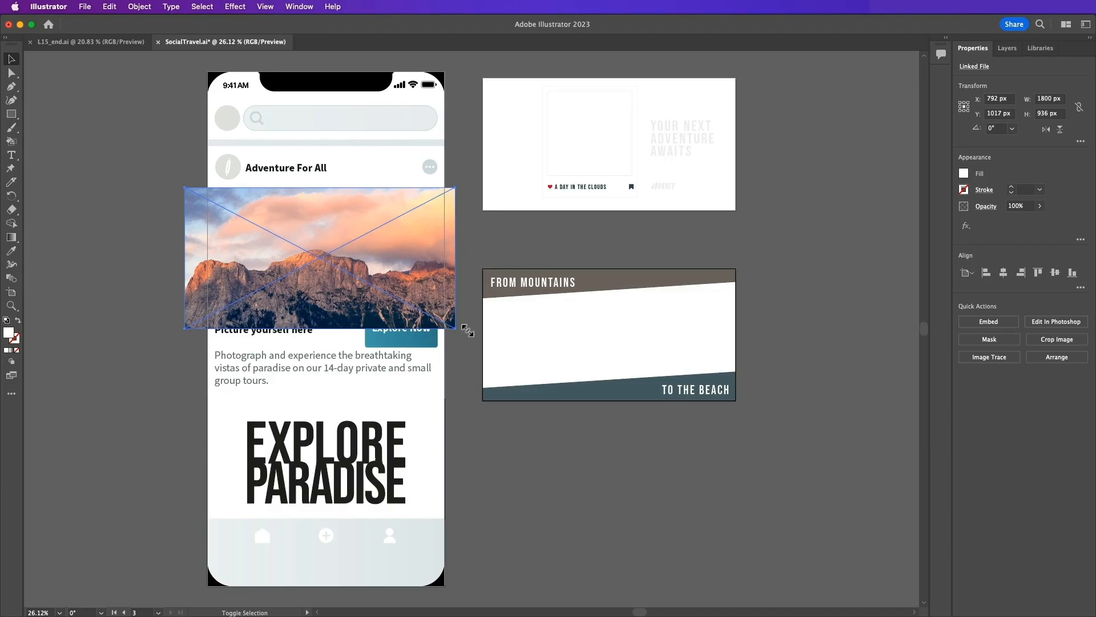
left_click_drag(298, 265, 311, 266)
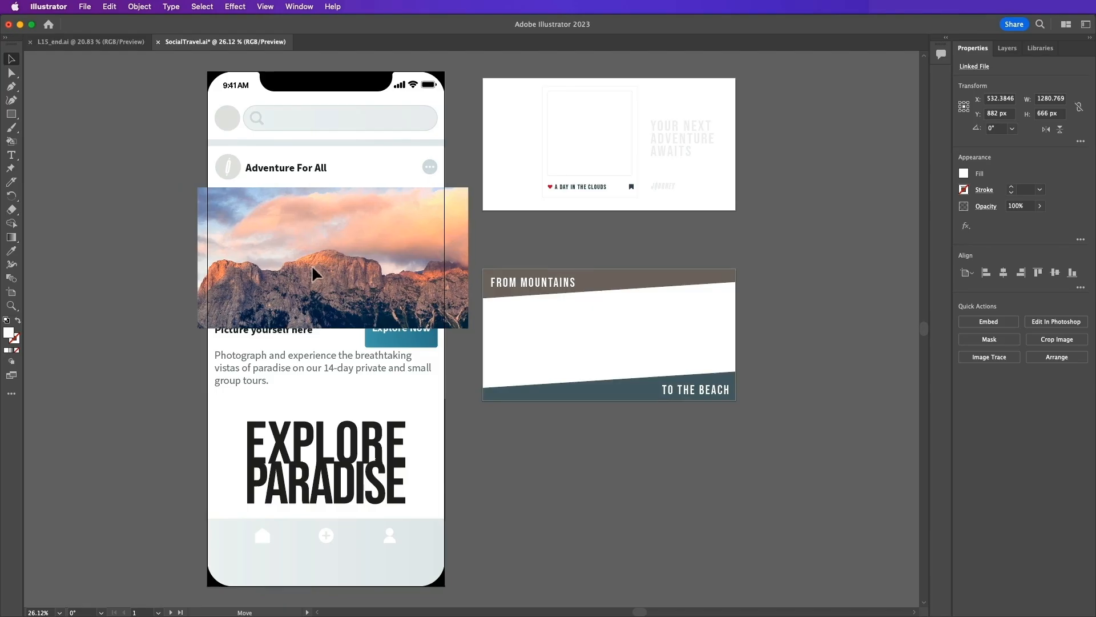
left_click_drag(468, 329, 463, 326)
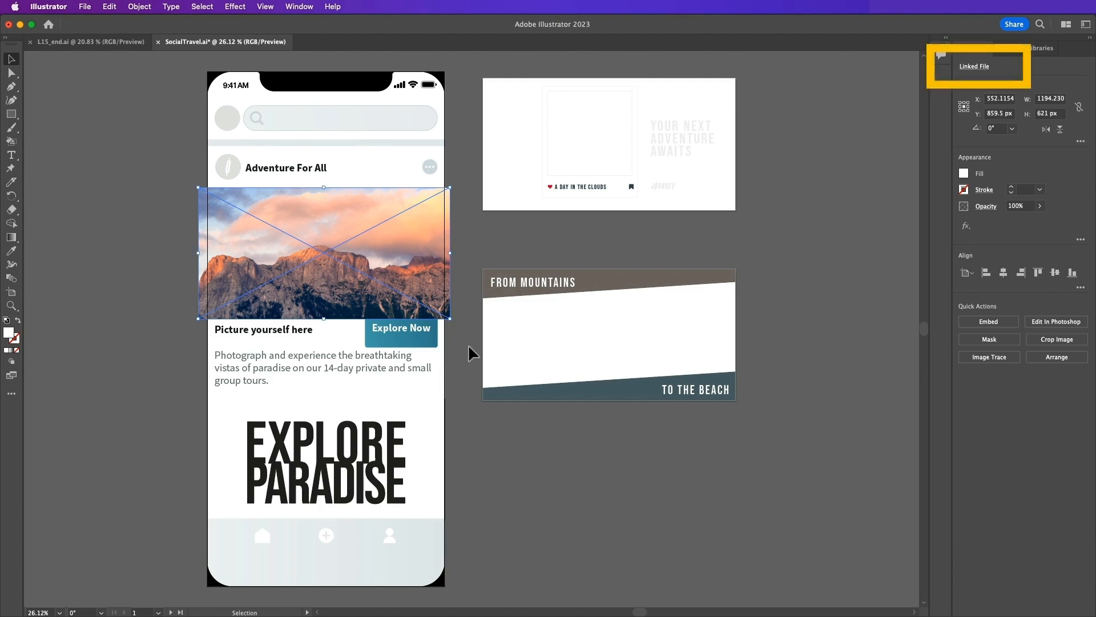
Examine the link information of the placed Mountains2.jpg image, including its format, location, resolution and scale
left_click(974, 67)
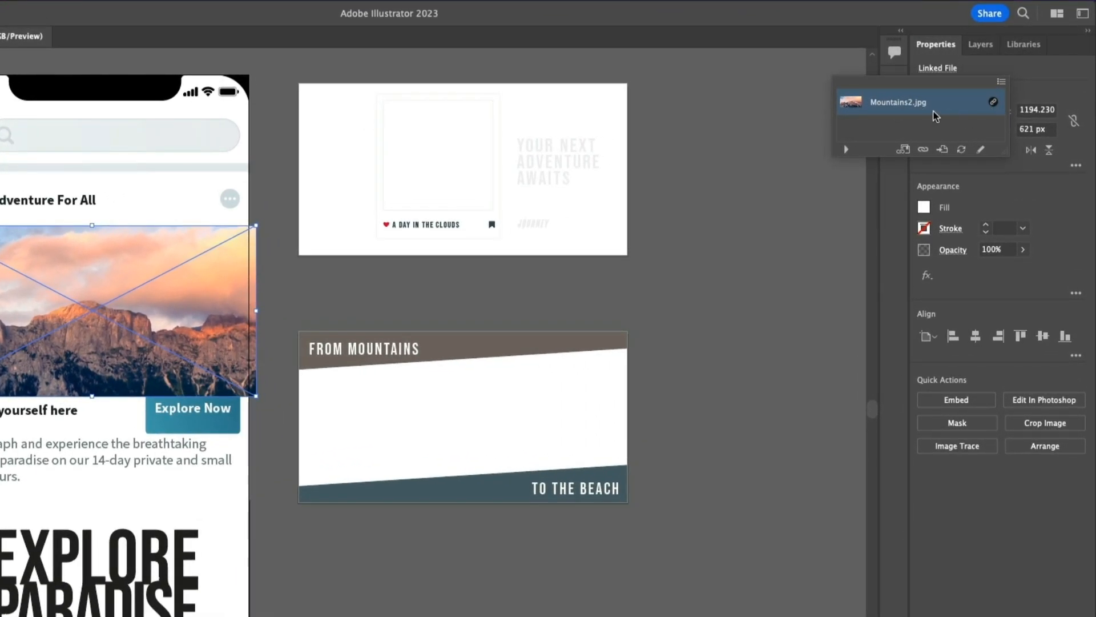
left_click(847, 150)
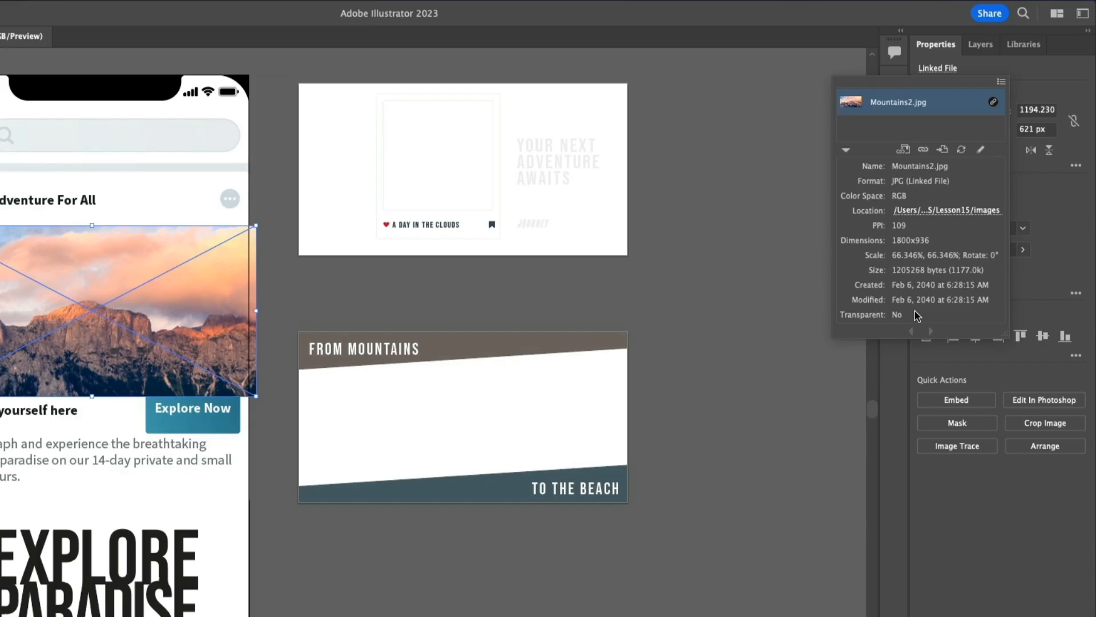
key("Escape")
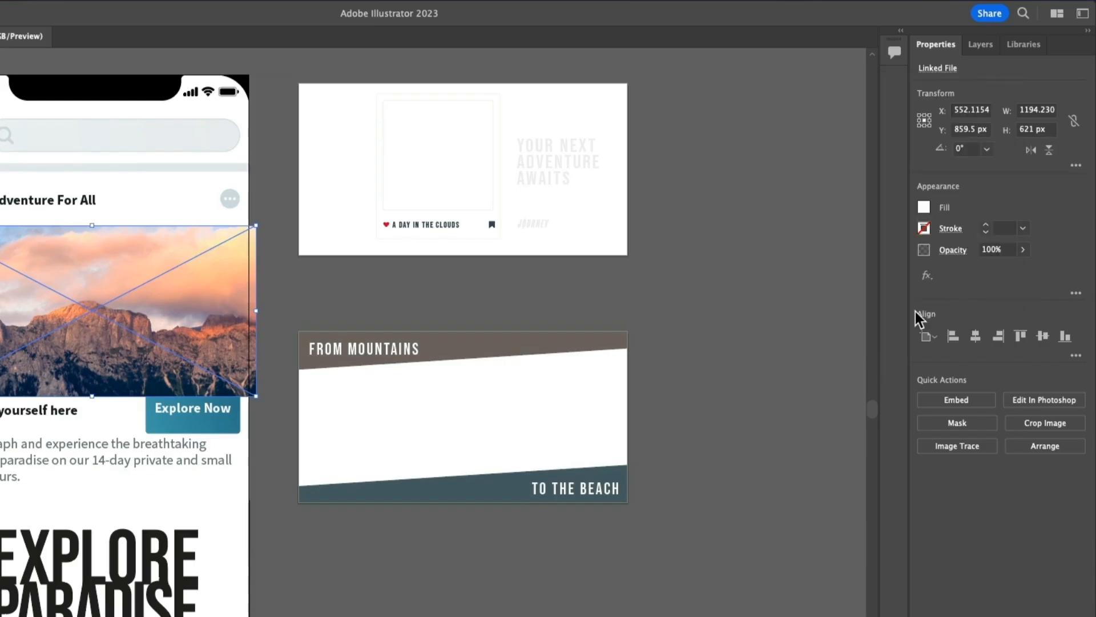
Flip the mountain image horizontally and save the document
left_click(1030, 150)
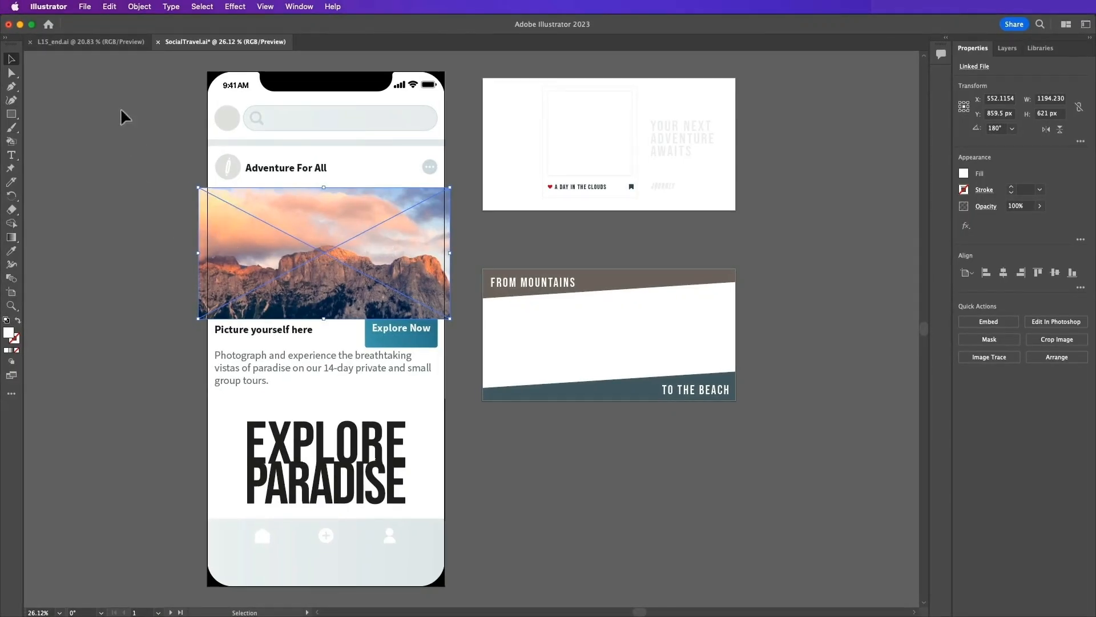
left_click(85, 7)
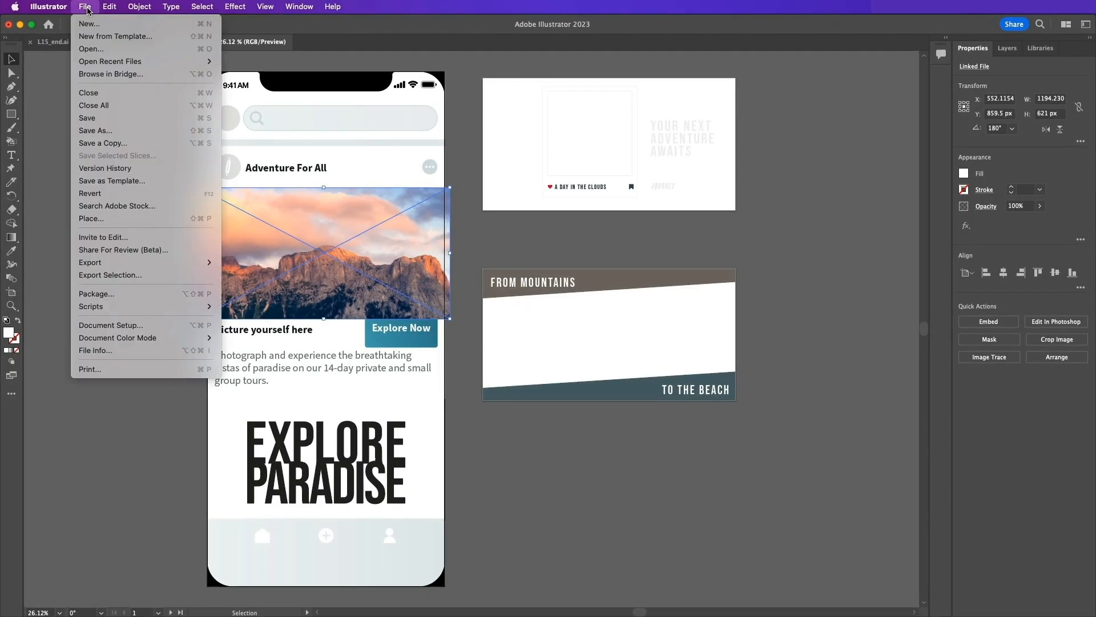
left_click(86, 119)
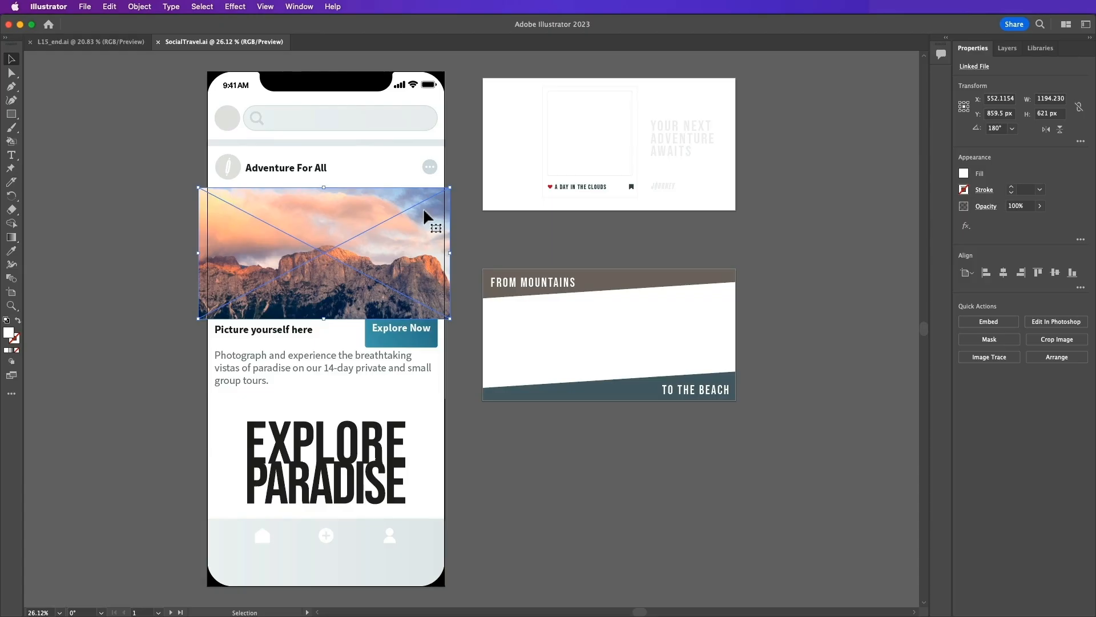
Crop the mountain image to the phone artboard's width, about 1125 × 567 px, keeping its original resolution
left_click(1039, 341)
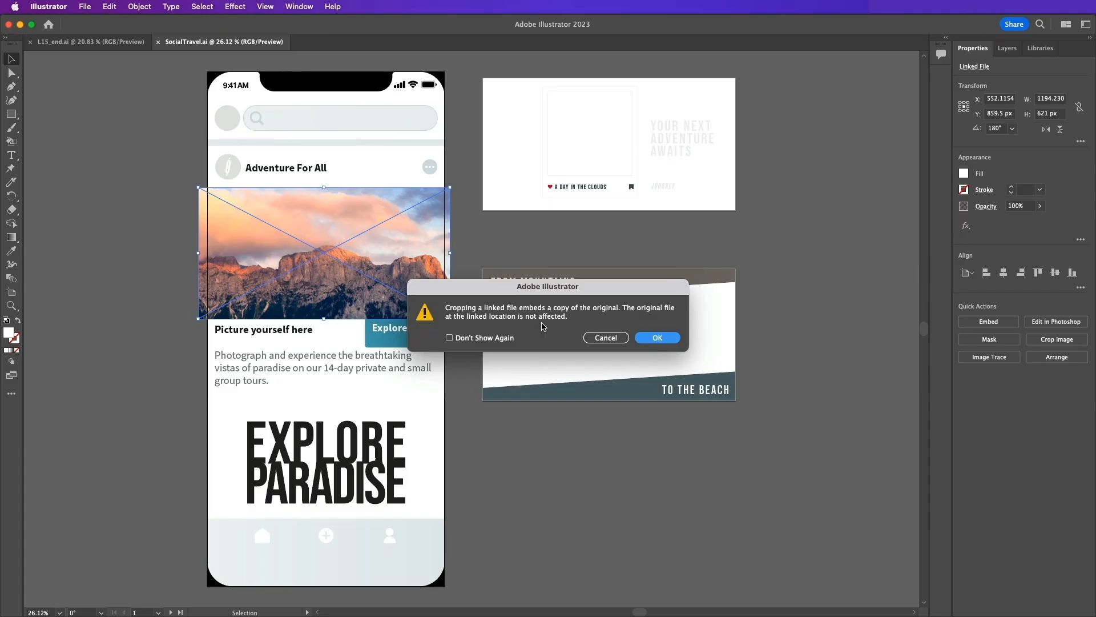
left_click(657, 338)
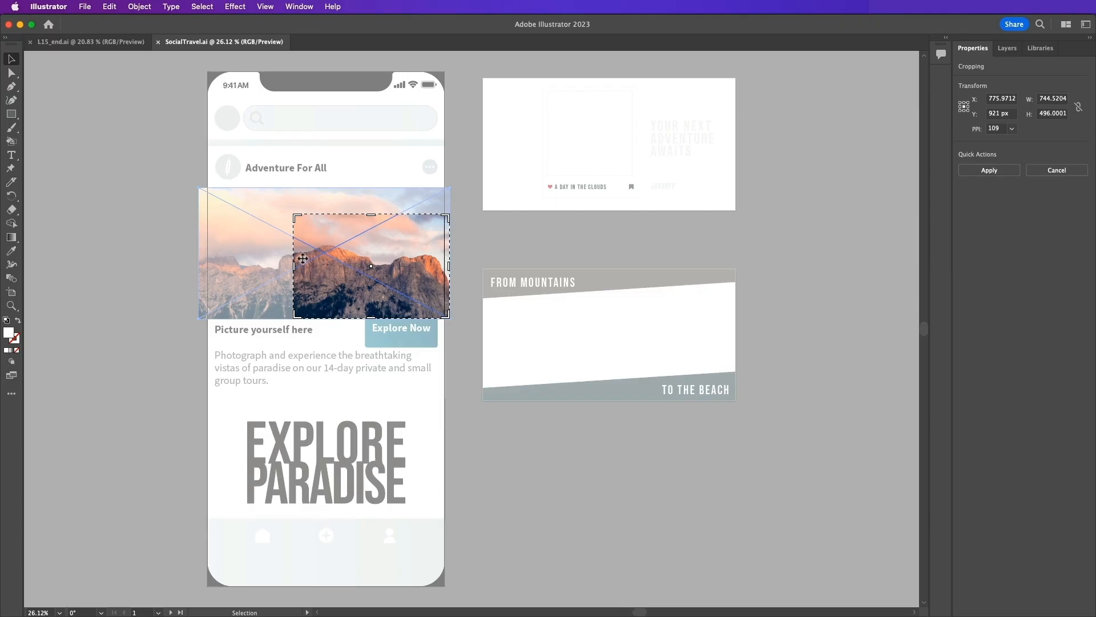
left_click_drag(296, 266, 209, 267)
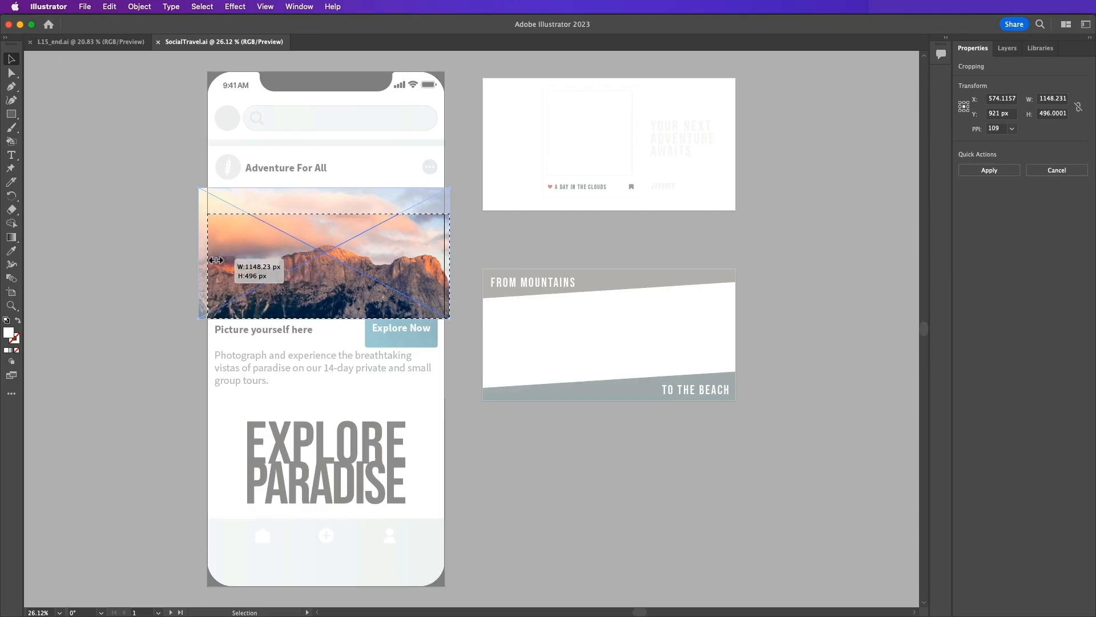
left_click_drag(451, 268, 445, 267)
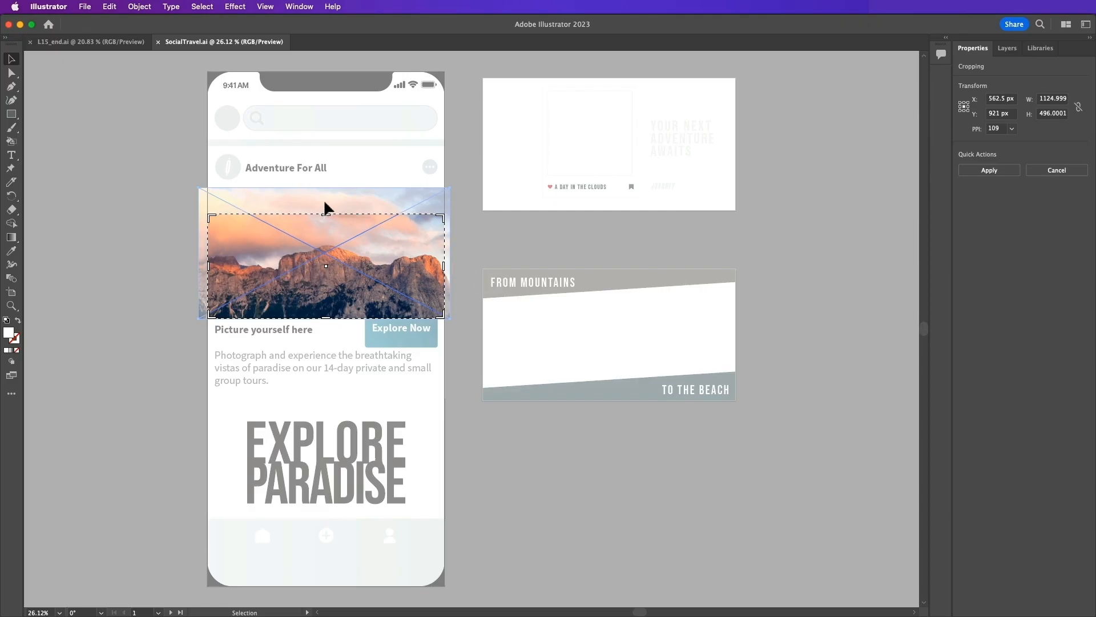
left_click_drag(326, 215, 327, 195)
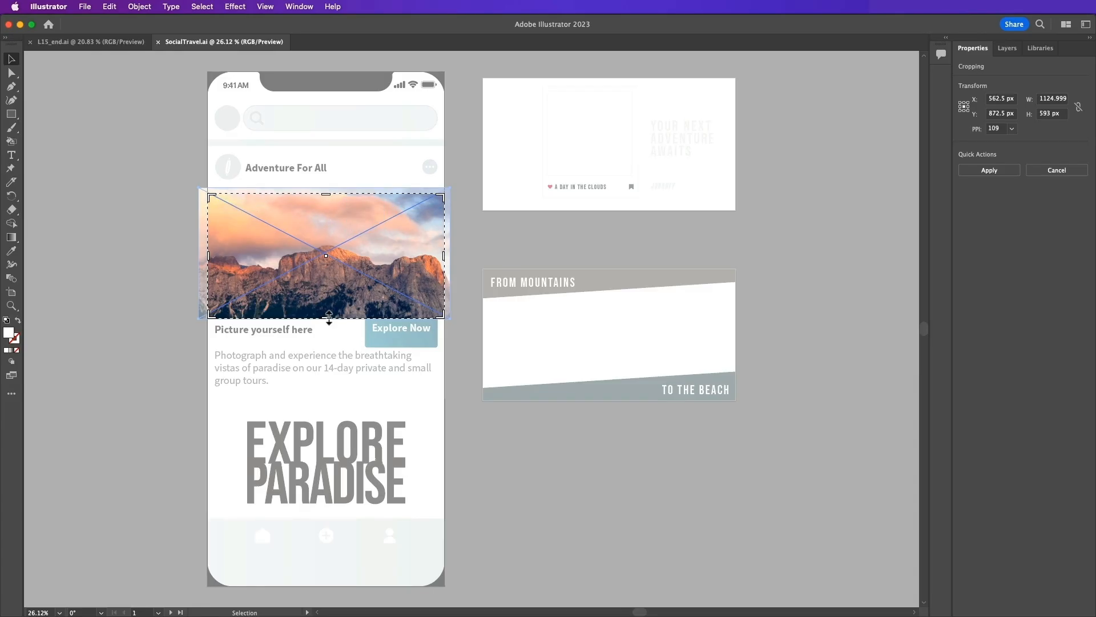
left_click_drag(326, 318, 326, 311)
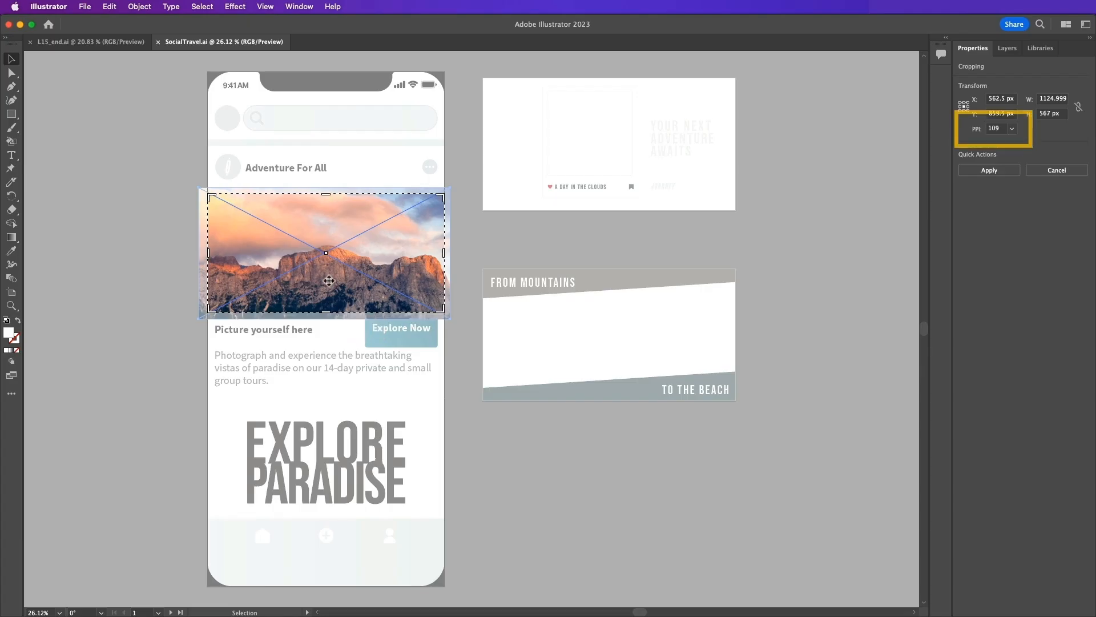
left_click(1013, 129)
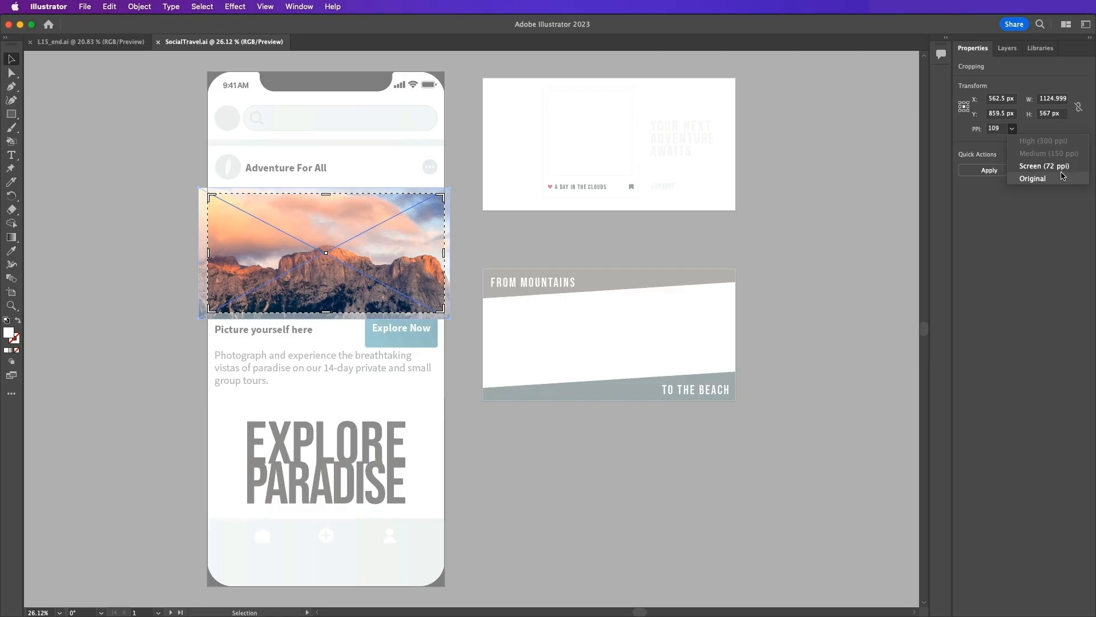
left_click(388, 243)
left_click(376, 243)
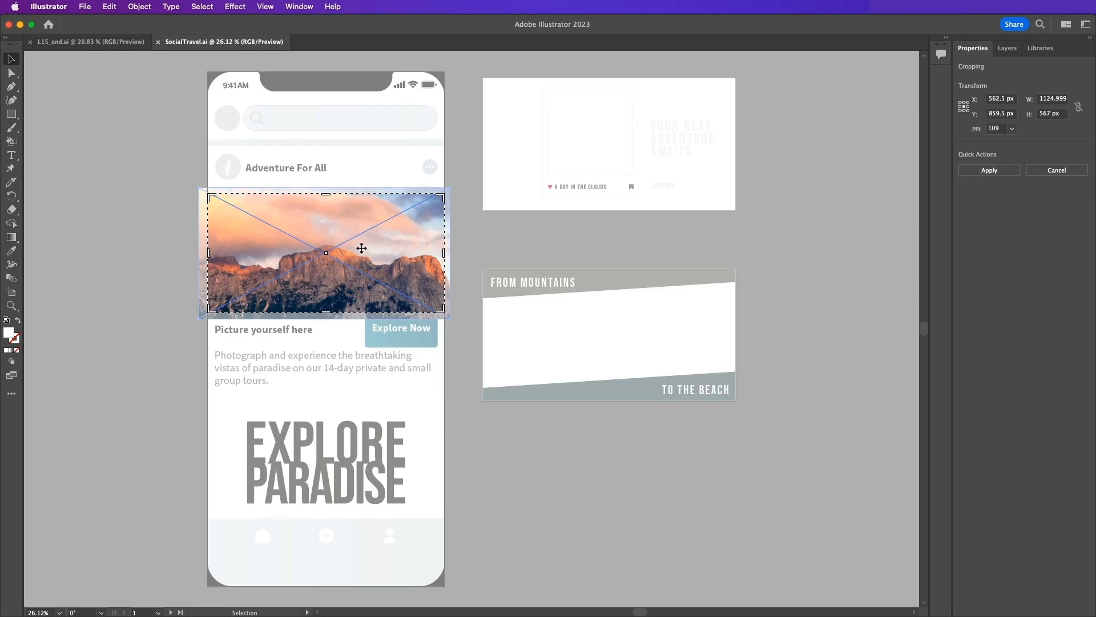
left_click_drag(362, 247, 360, 244)
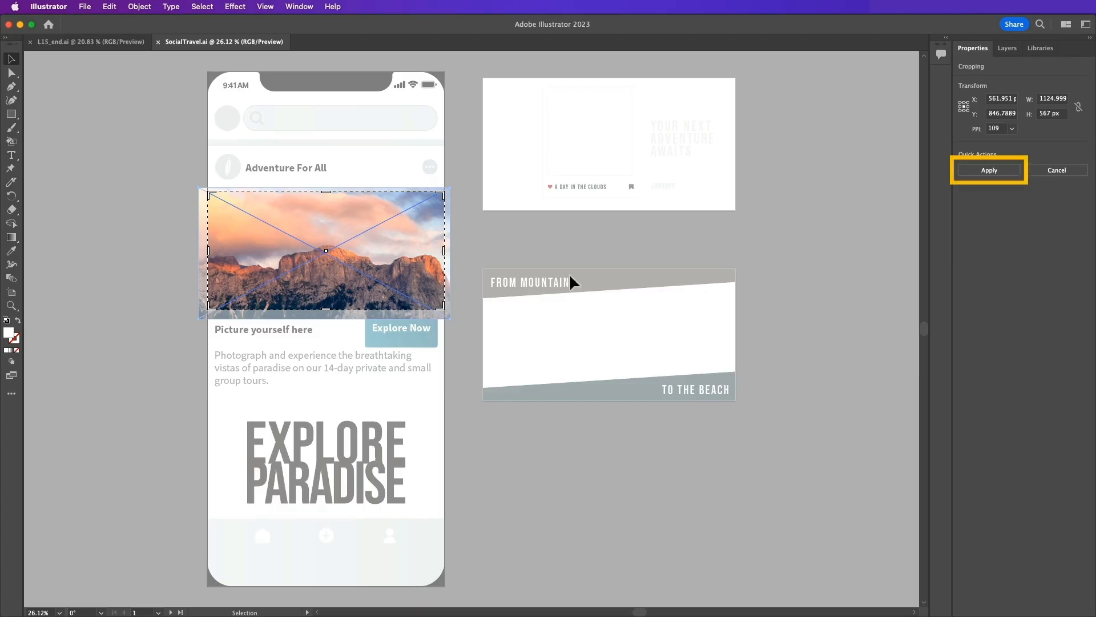
left_click(990, 170)
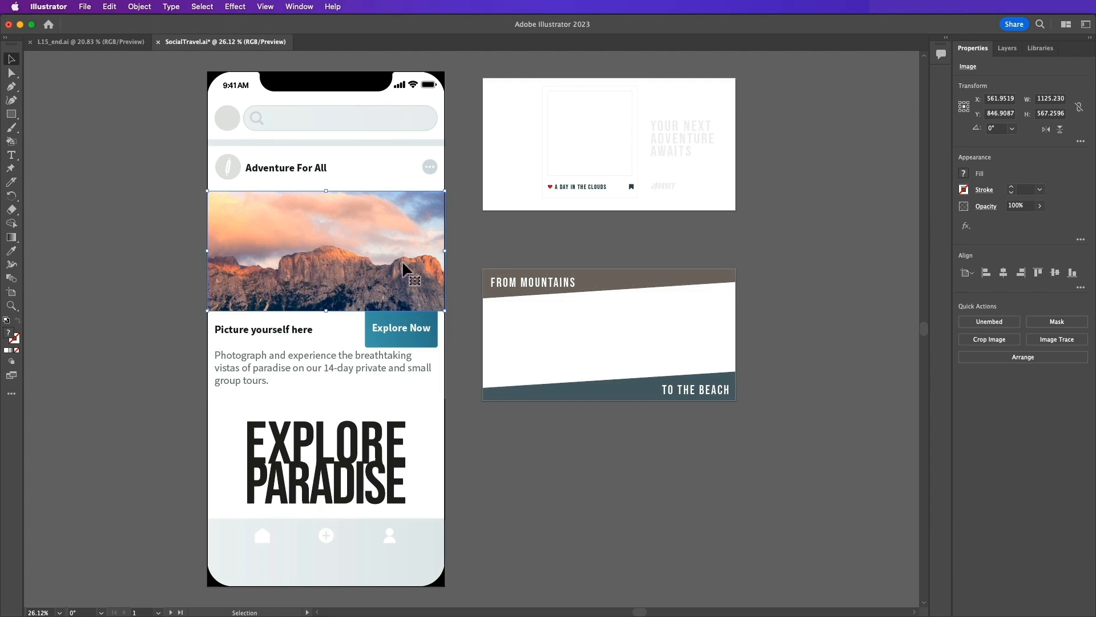
Nudge the cropped mountain image into place on the phone artboard and send it backward behind the "Your Next Adventure Awaits" artwork
left_click_drag(379, 270, 376, 263)
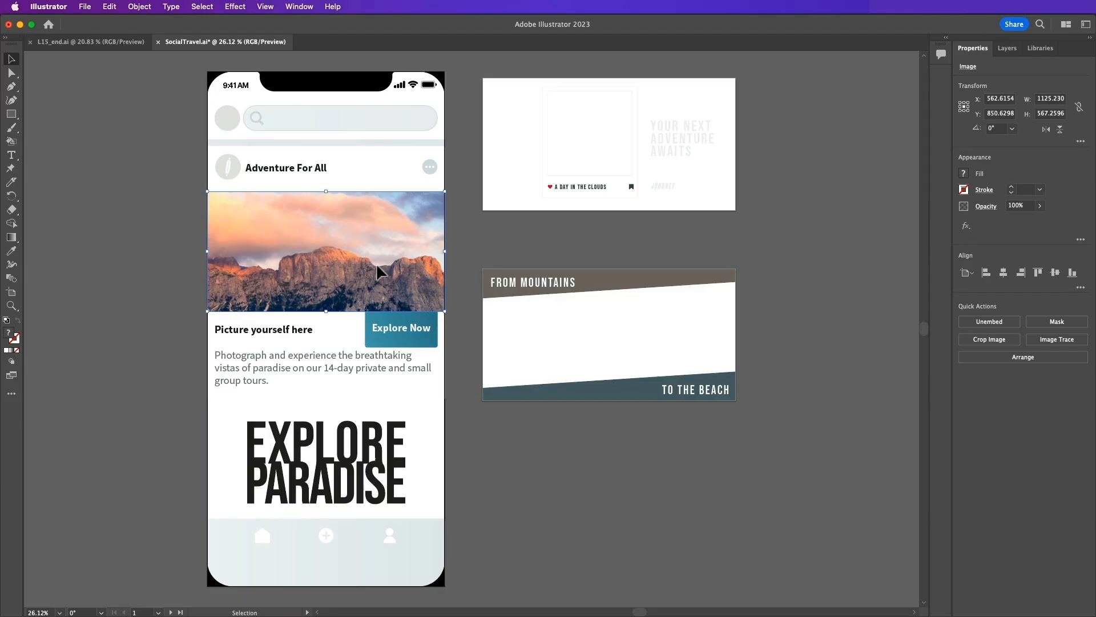
left_click(1020, 359)
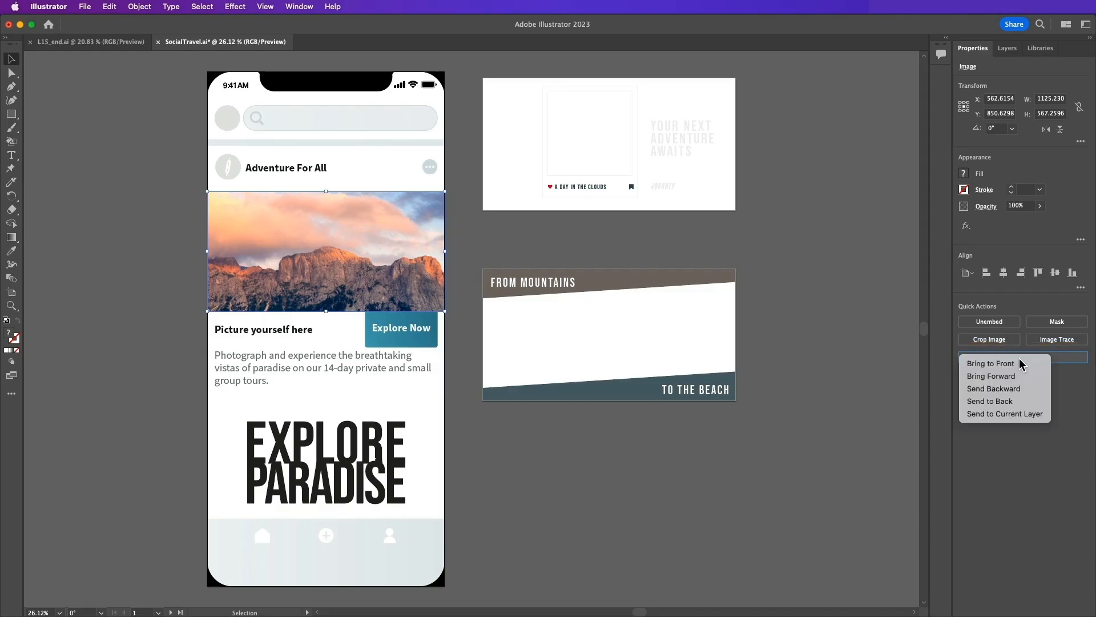
left_click(1004, 389)
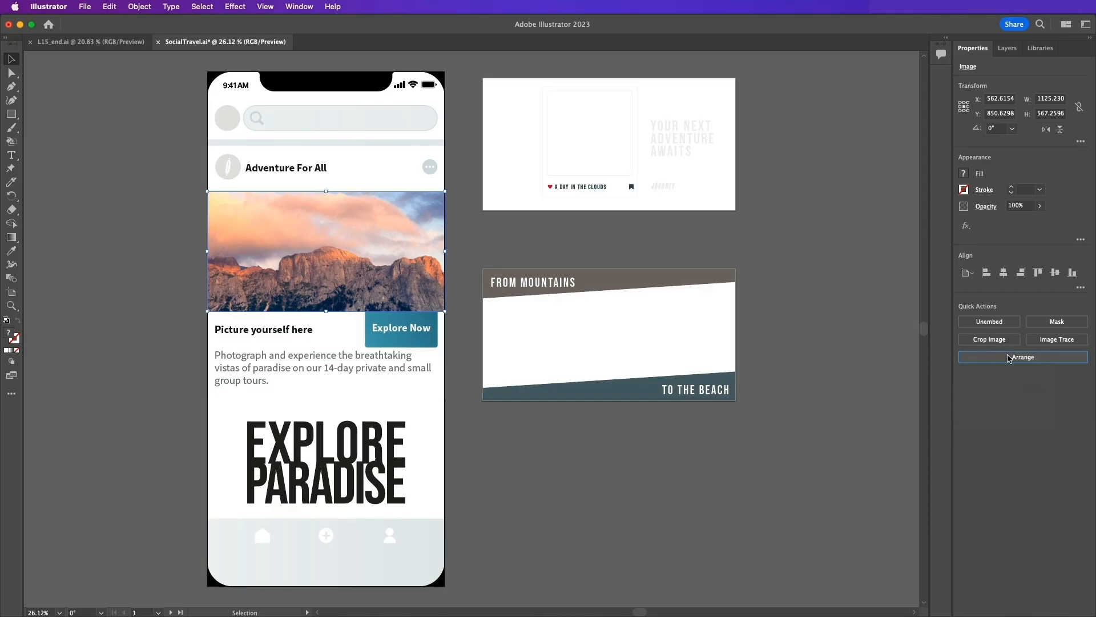
left_click(1006, 357)
left_click(1004, 389)
left_click(1014, 358)
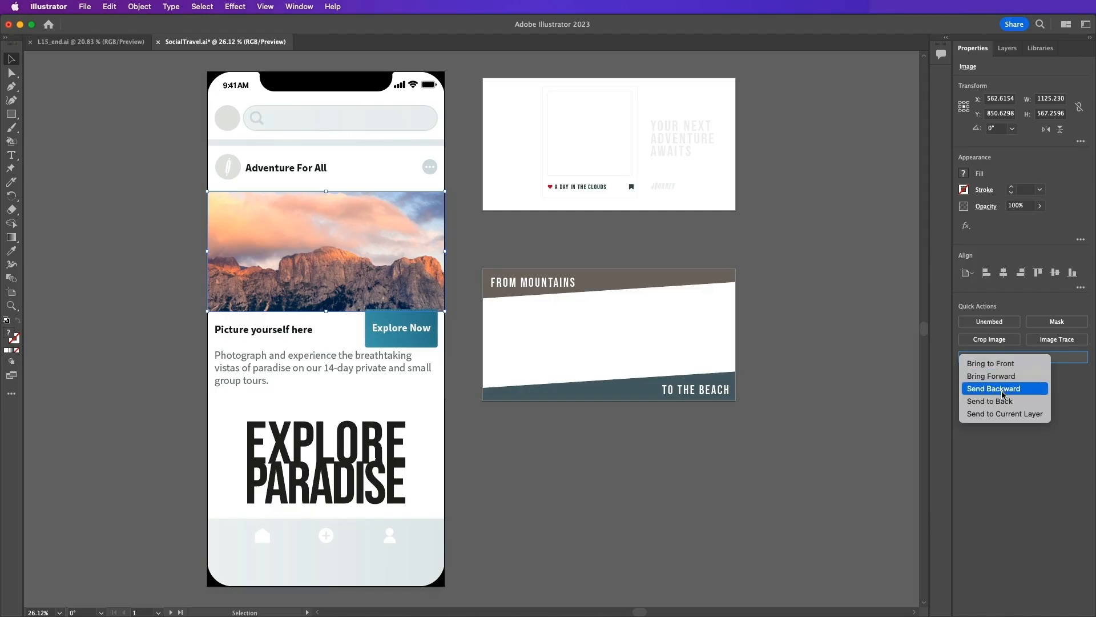
left_click(1004, 389)
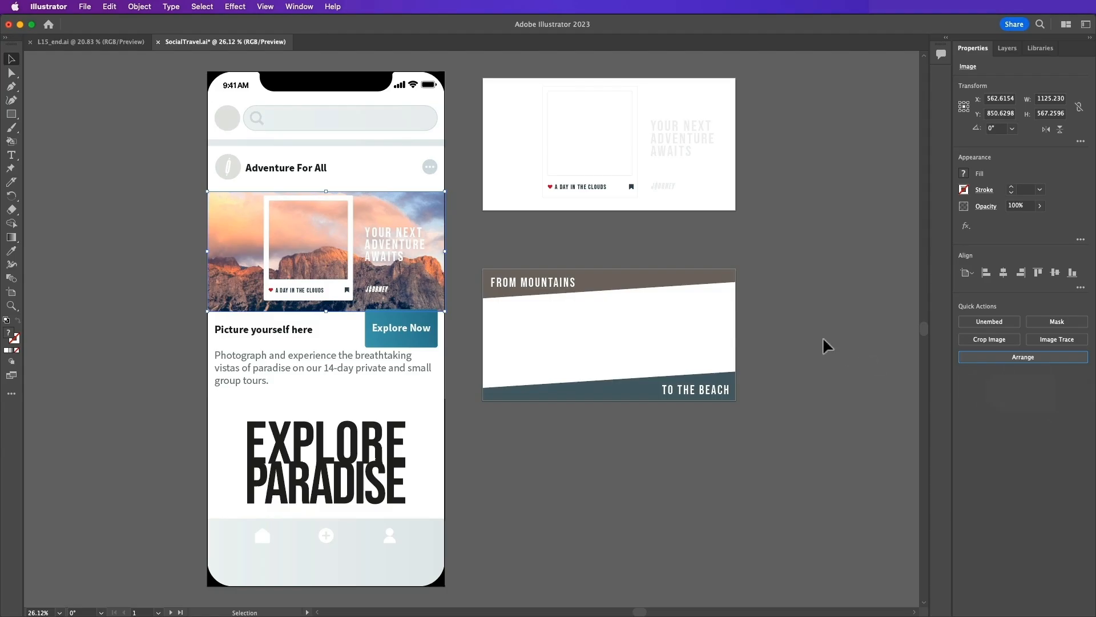
Clear the selection and load Hills.jpg and Icon.jpg from the images folder for placing as embedded files, with import options turned off
left_click(210, 6)
left_click(201, 49)
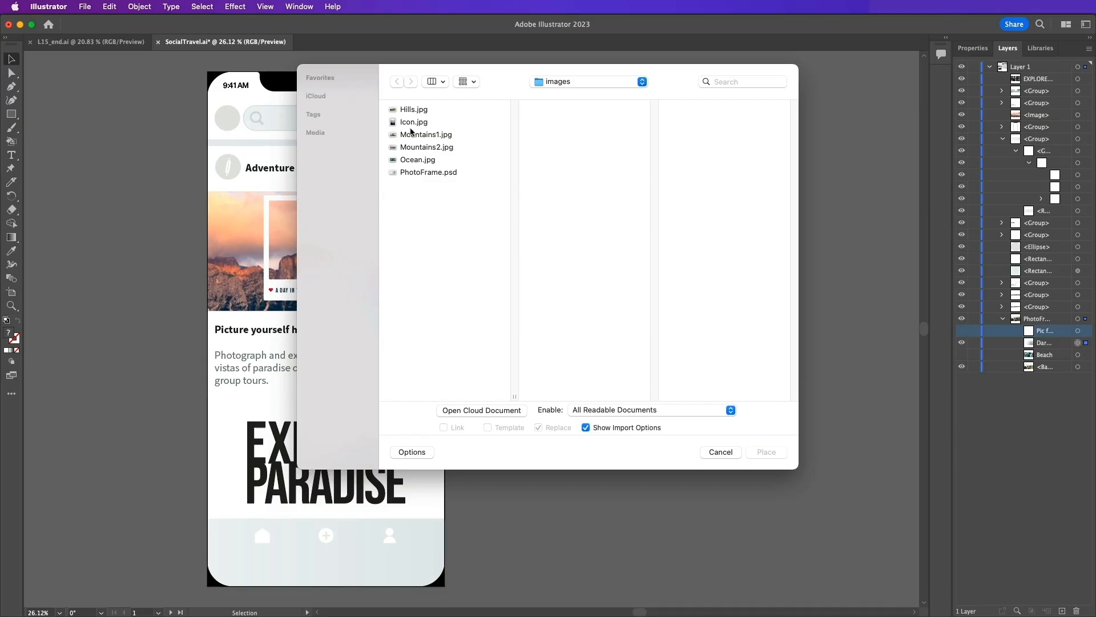
left_click(409, 110)
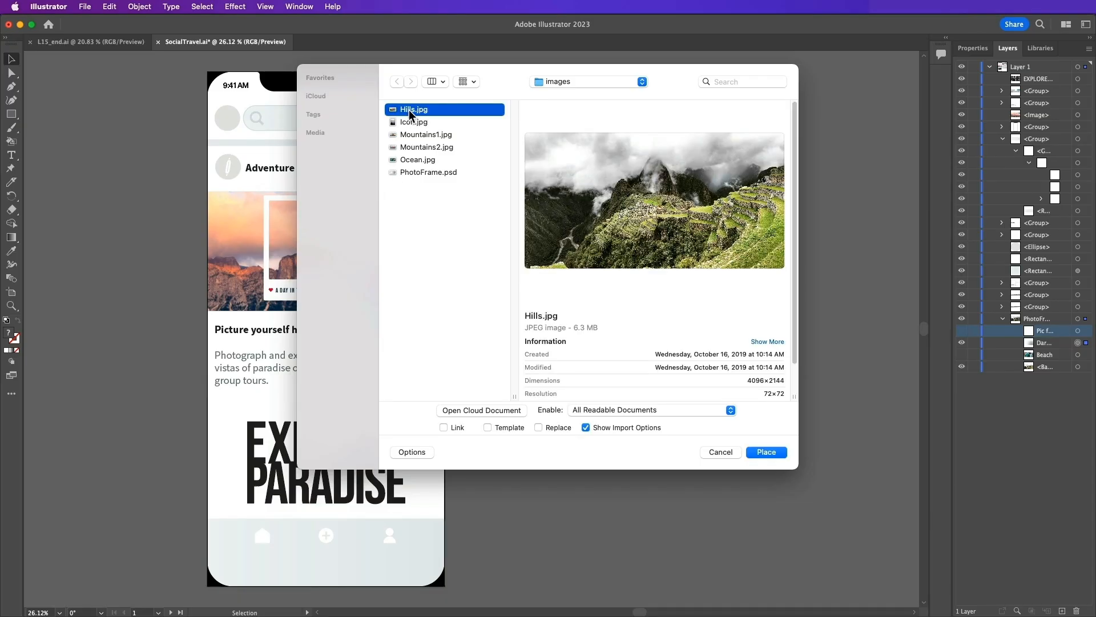
left_click(409, 122, "shift")
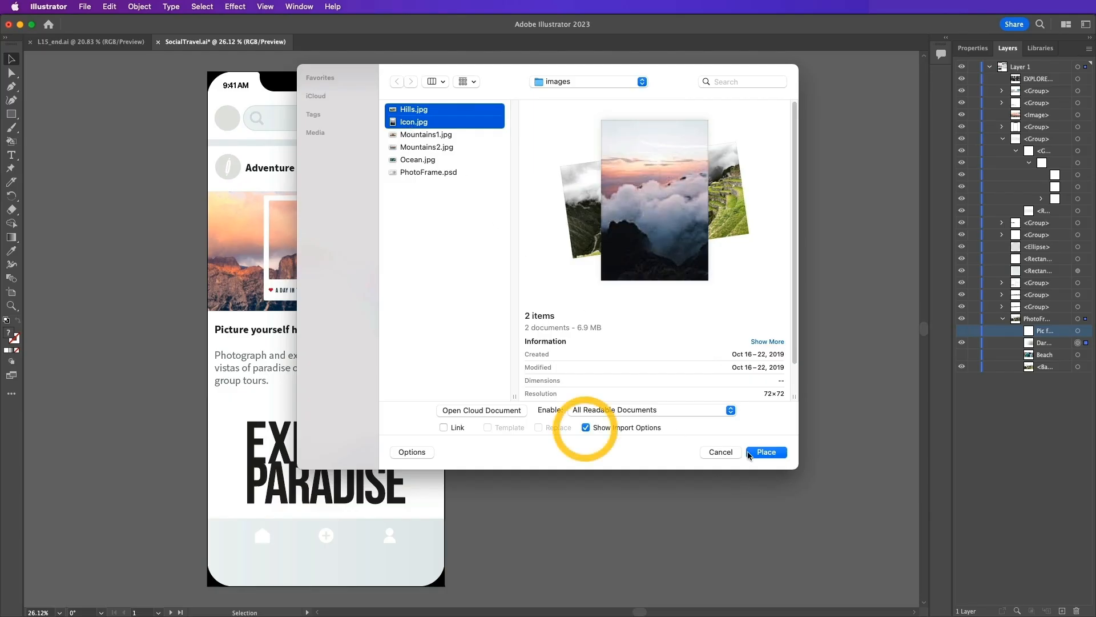
left_click(586, 427)
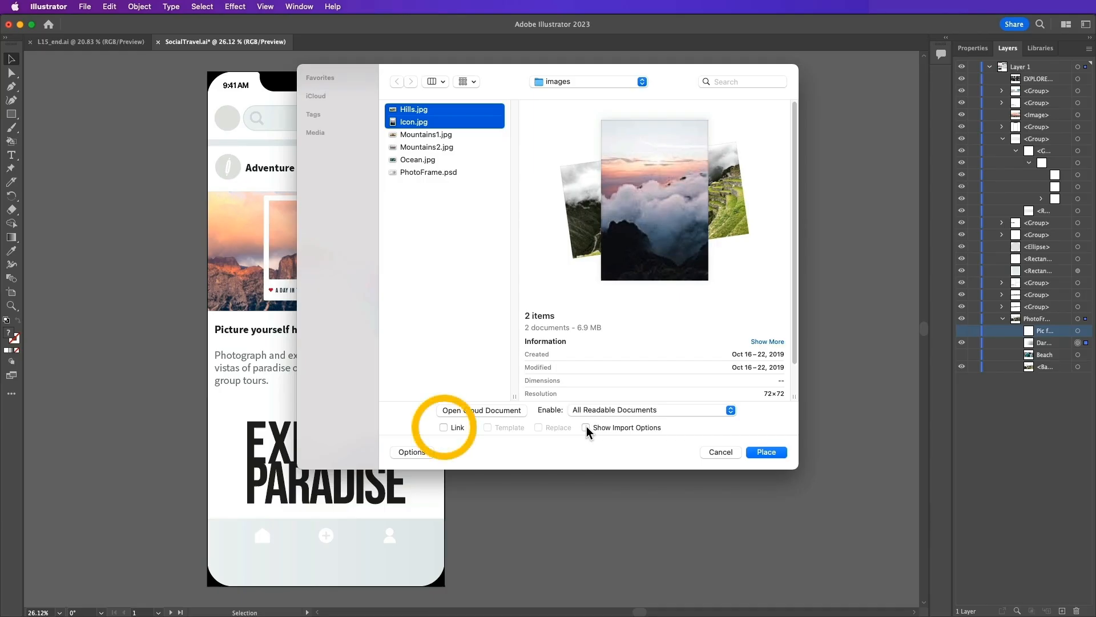
left_click(767, 452)
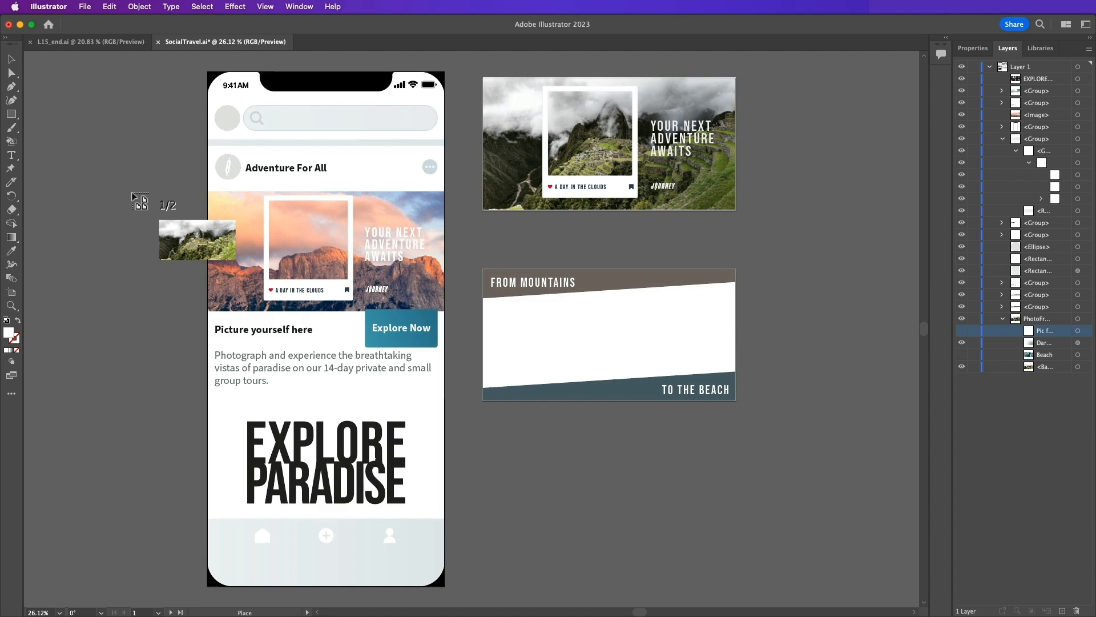
Place Icon.jpg beside the phone artboard and Hills.jpg at about 1410 × 738 px from the upper-left corner of the "From Mountains" artboard
key("Right")
key("Right")
key("Right")
key("Right")
key("Right")
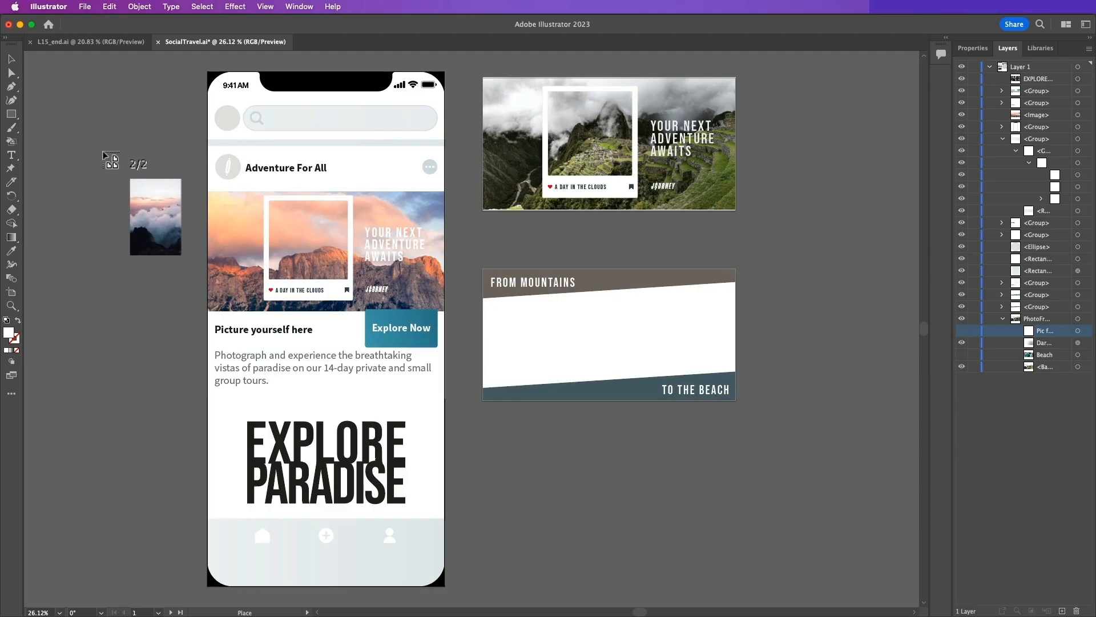
left_click_drag(105, 146, 183, 290)
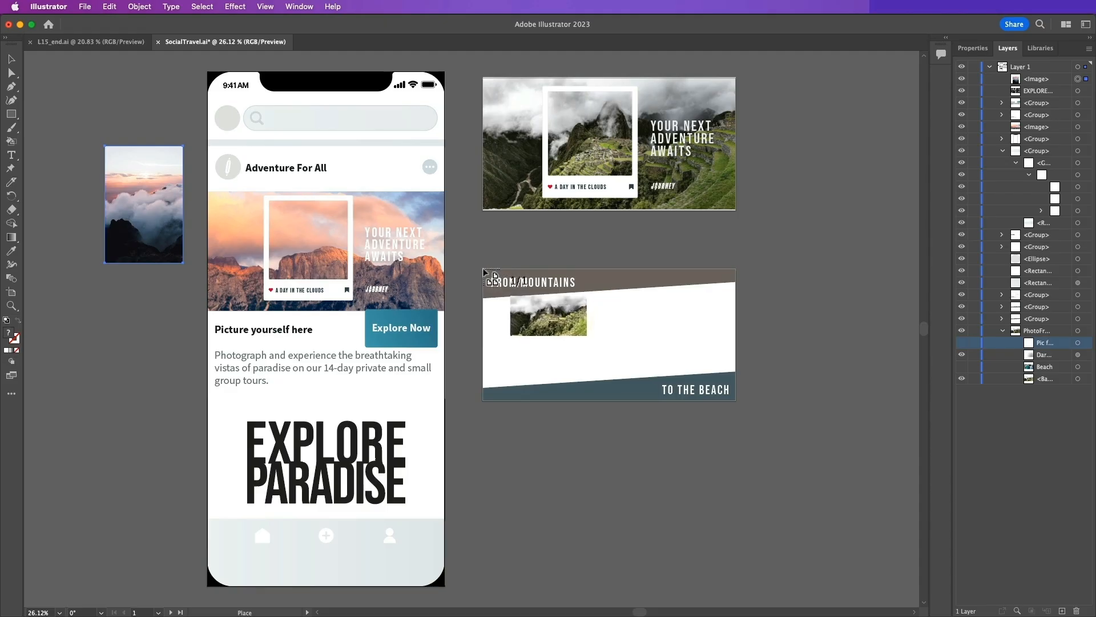
left_click_drag(484, 270, 795, 428)
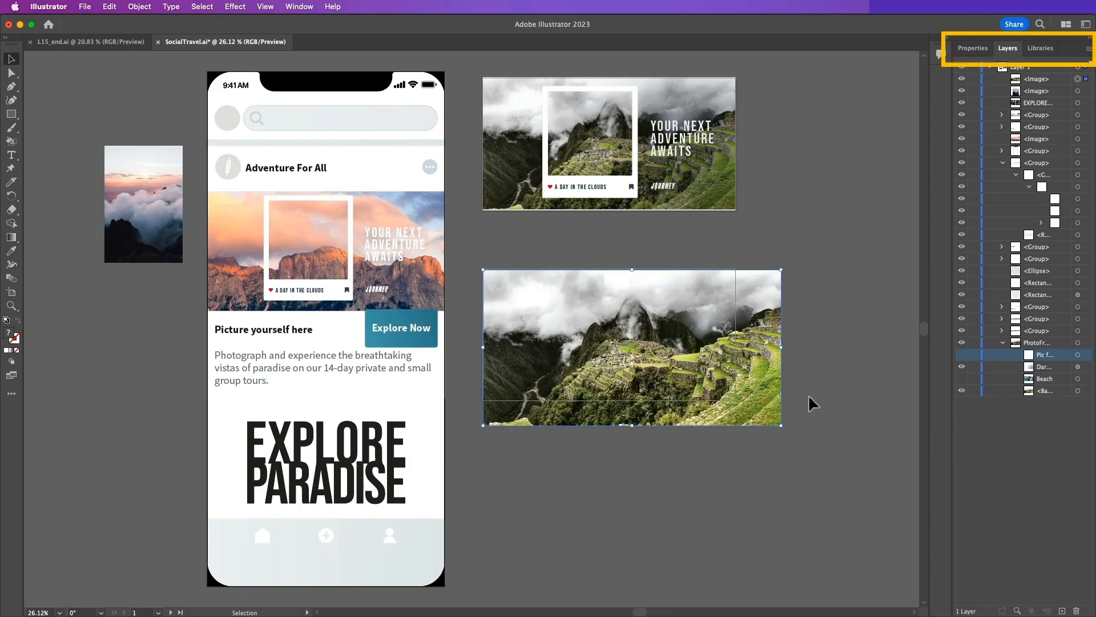
Send the hills image to the back behind the "From Mountains" and "To the Beach" artwork and save the document
left_click(969, 50)
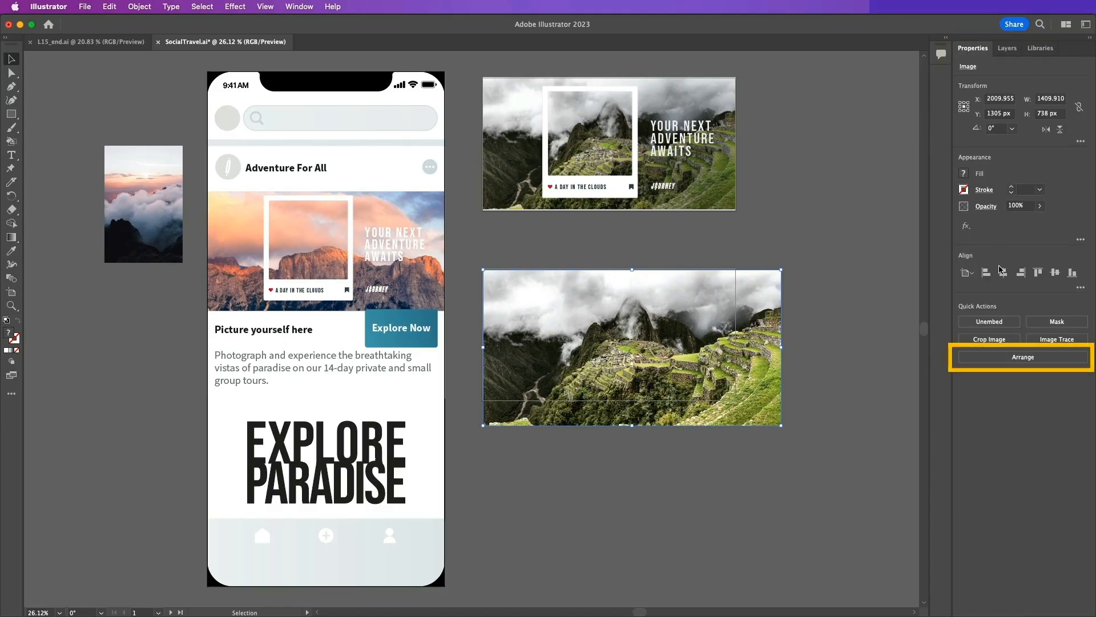
left_click(996, 358)
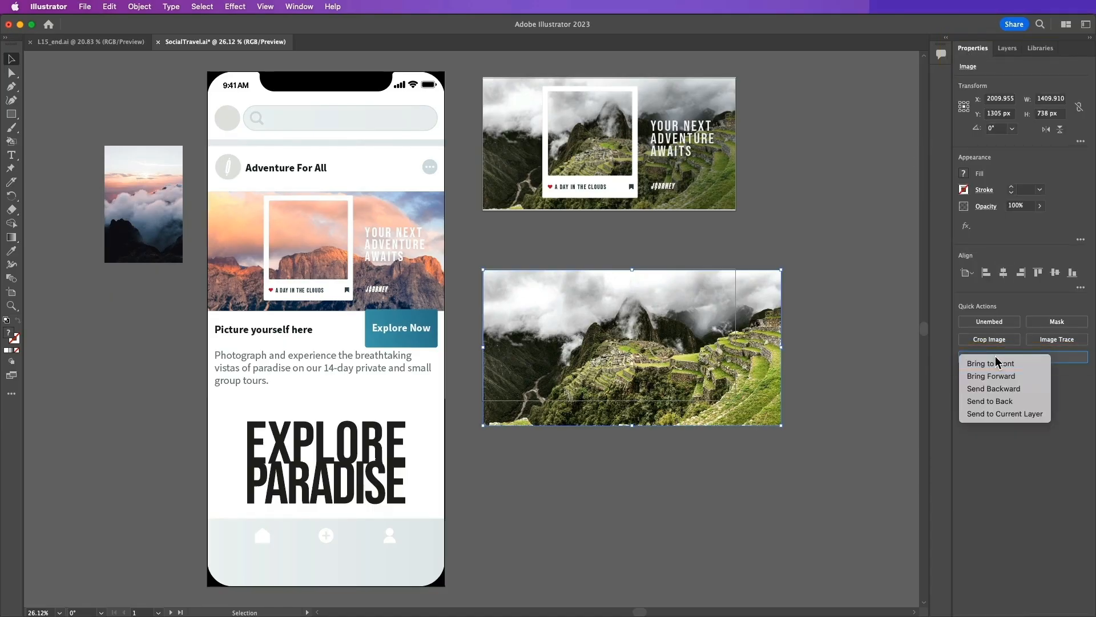
left_click(990, 403)
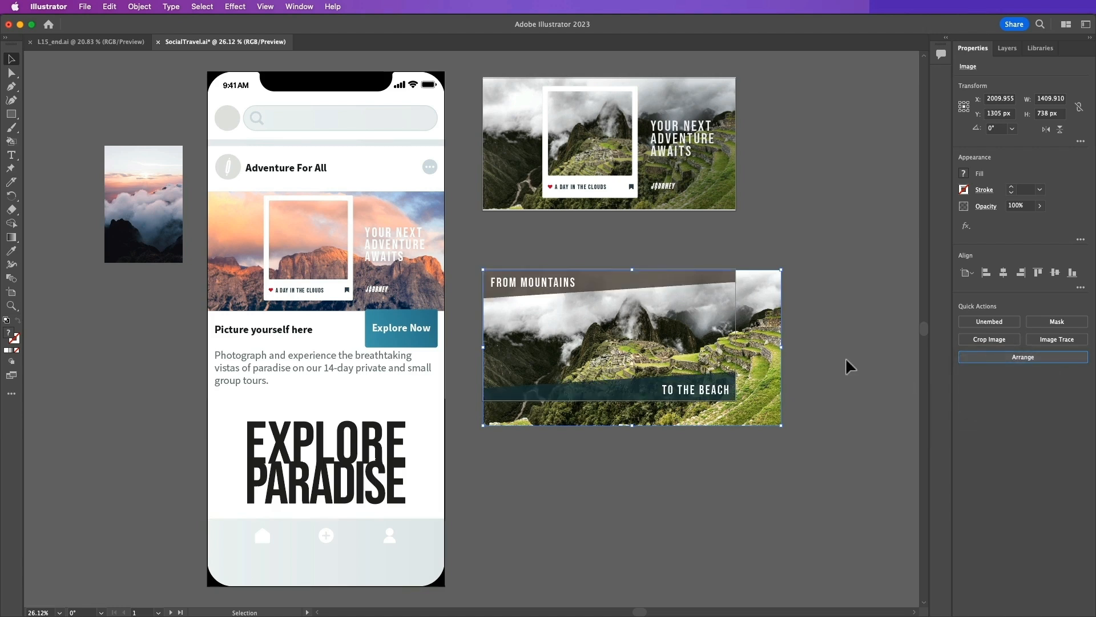
left_click(84, 7)
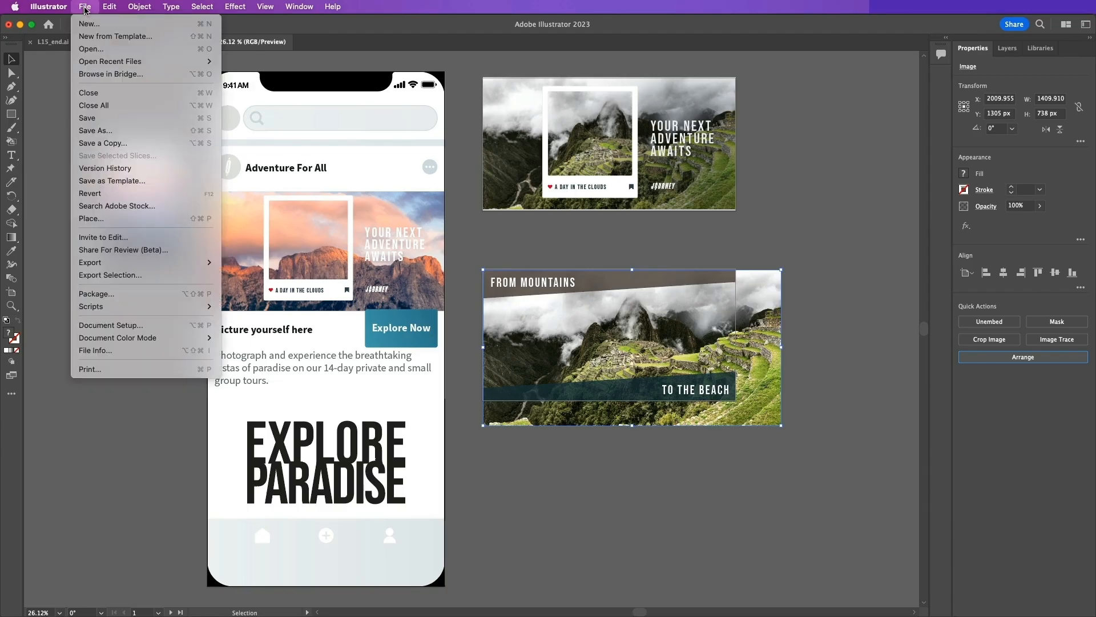
left_click(77, 117)
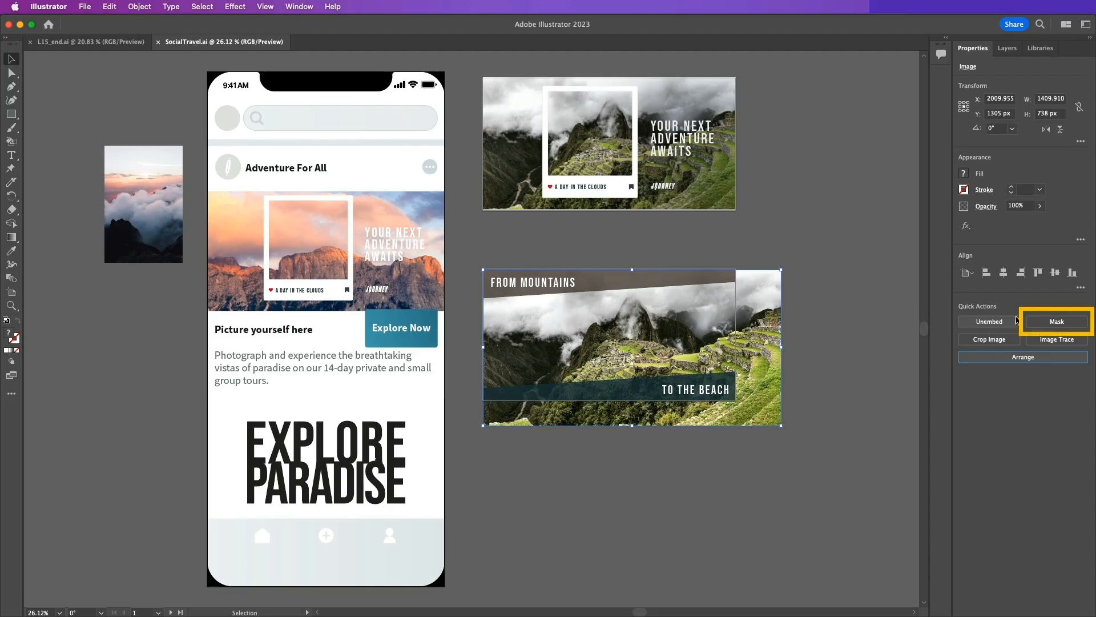
Apply a clipping mask to the hills image and locate its clipping path in the layer structure
left_click(1038, 326)
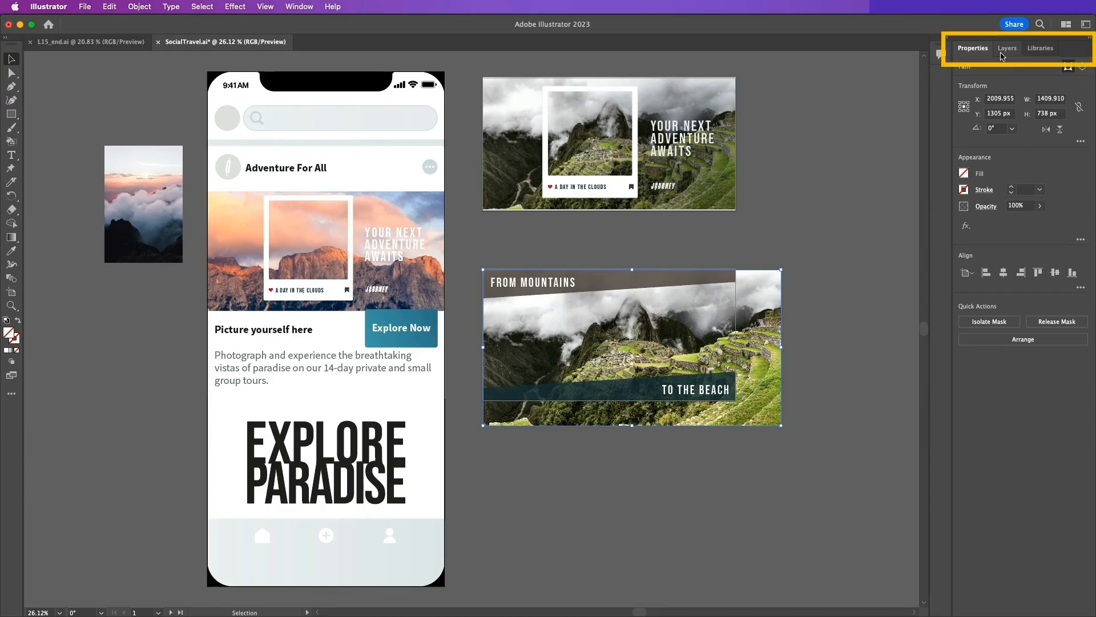
left_click(1002, 52)
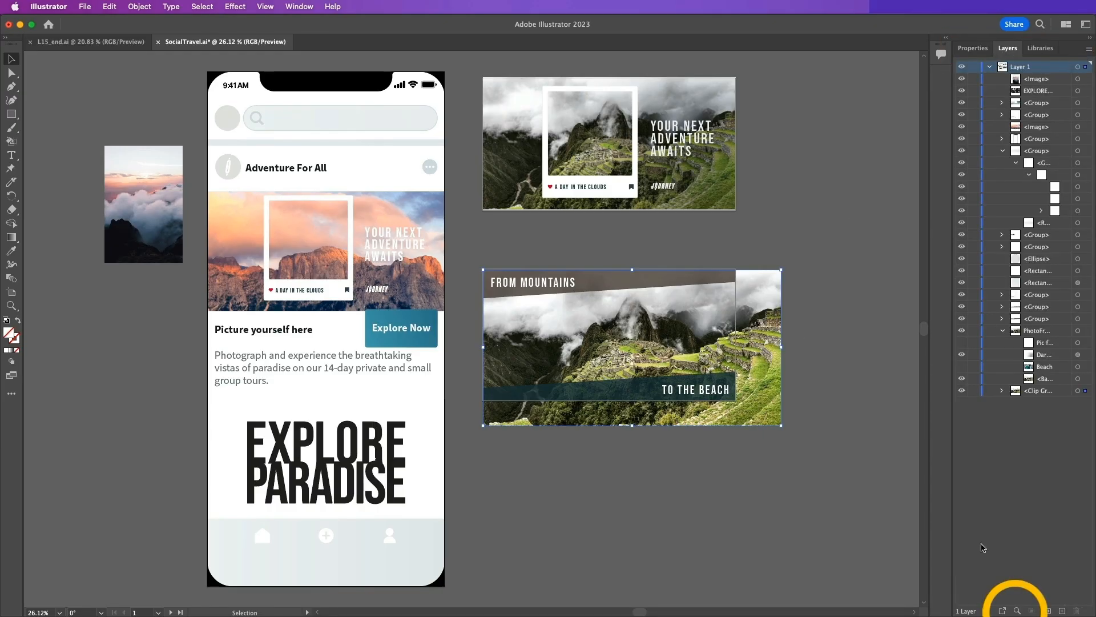
left_click(1017, 610)
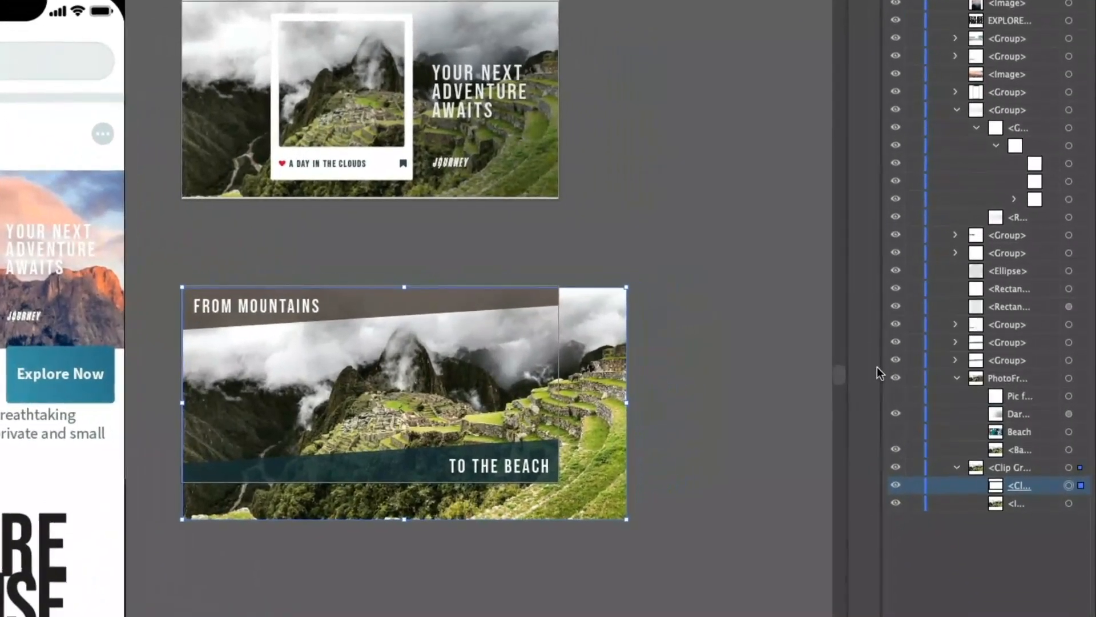
Switch the hills clip group to editing its contents and check in the layer structure which object is selected
left_click_drag(878, 374, 820, 378)
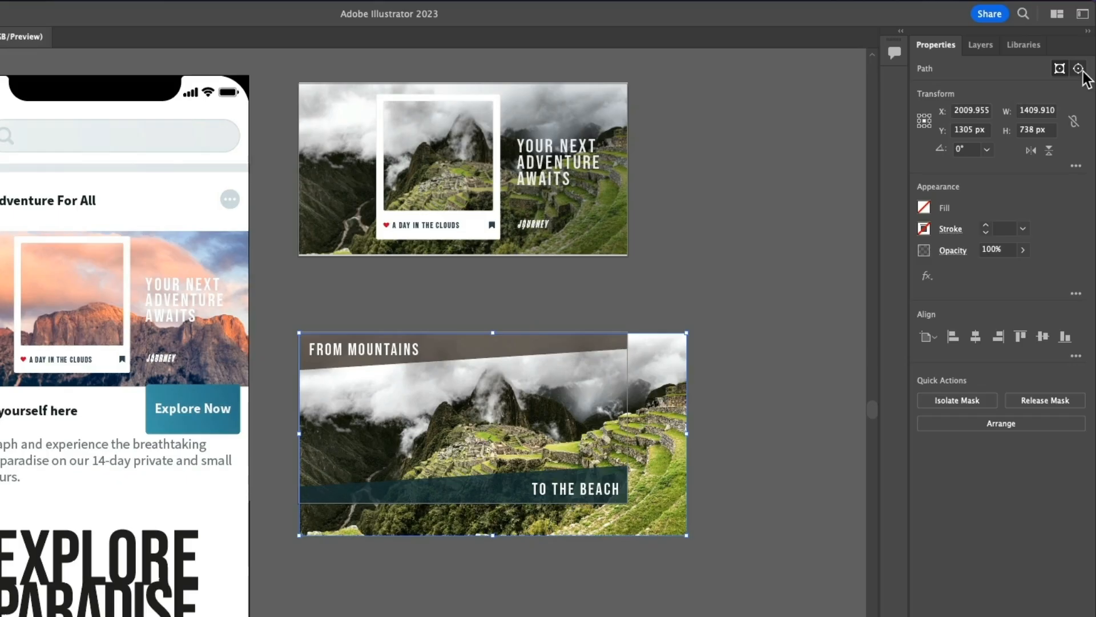
left_click(1081, 70)
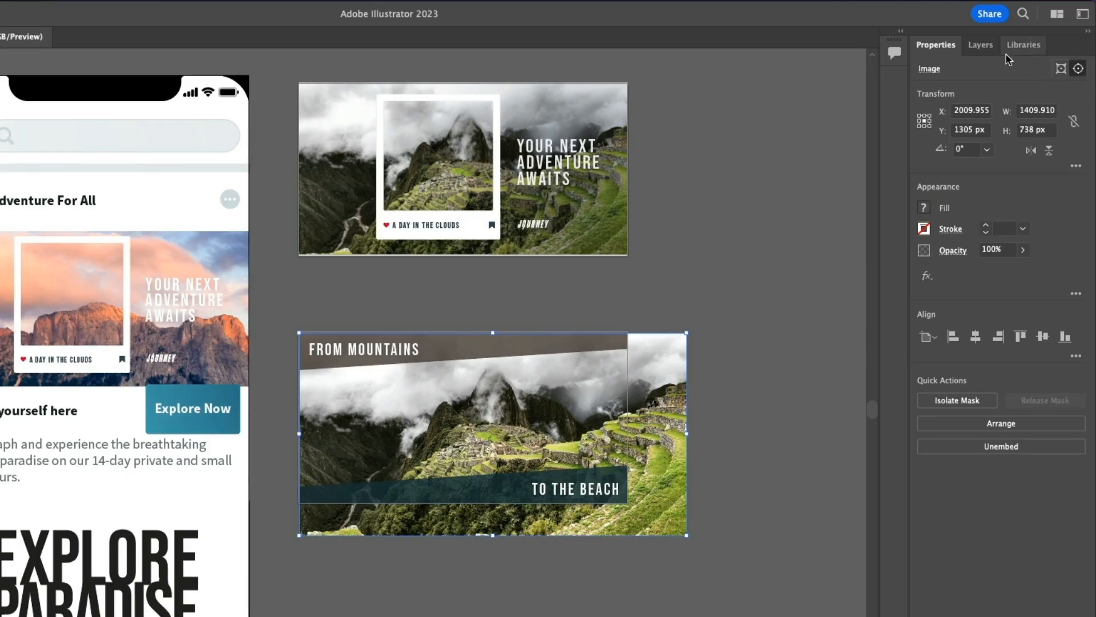
left_click(979, 48)
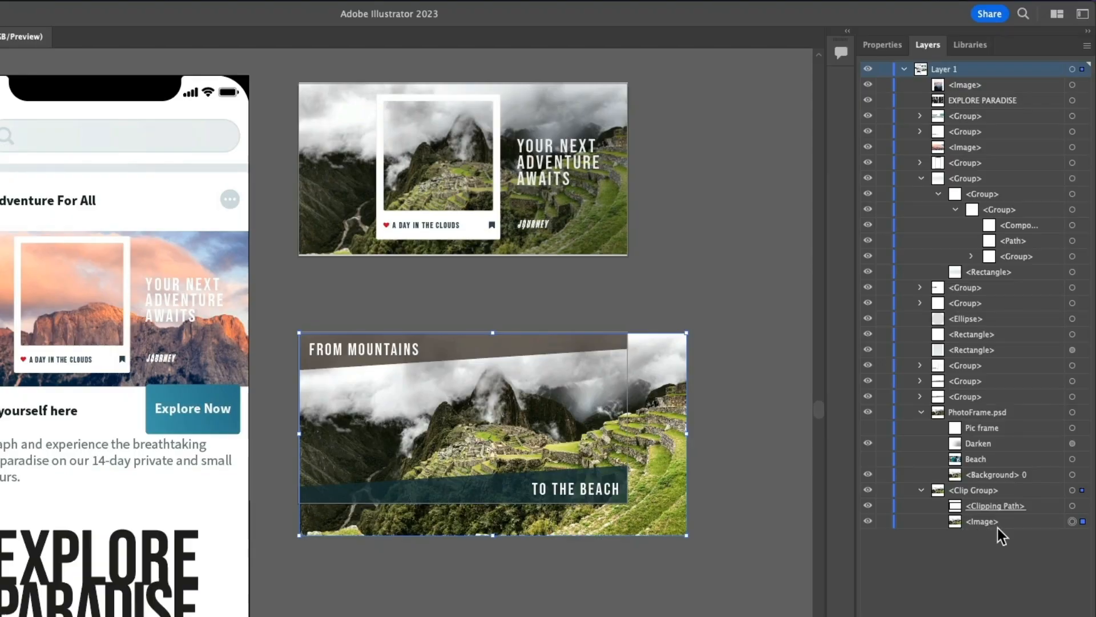
left_click(883, 44)
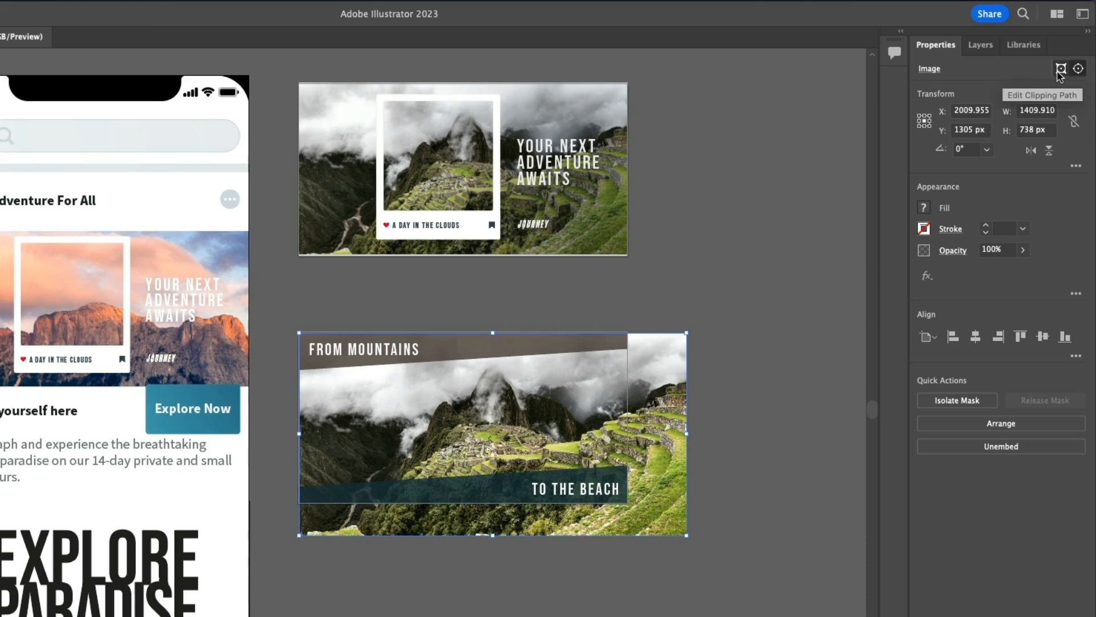
Edit the hills image's clipping path and shrink it to 1197 × 621 px to match the "From Mountains" artboard
left_click(1060, 69)
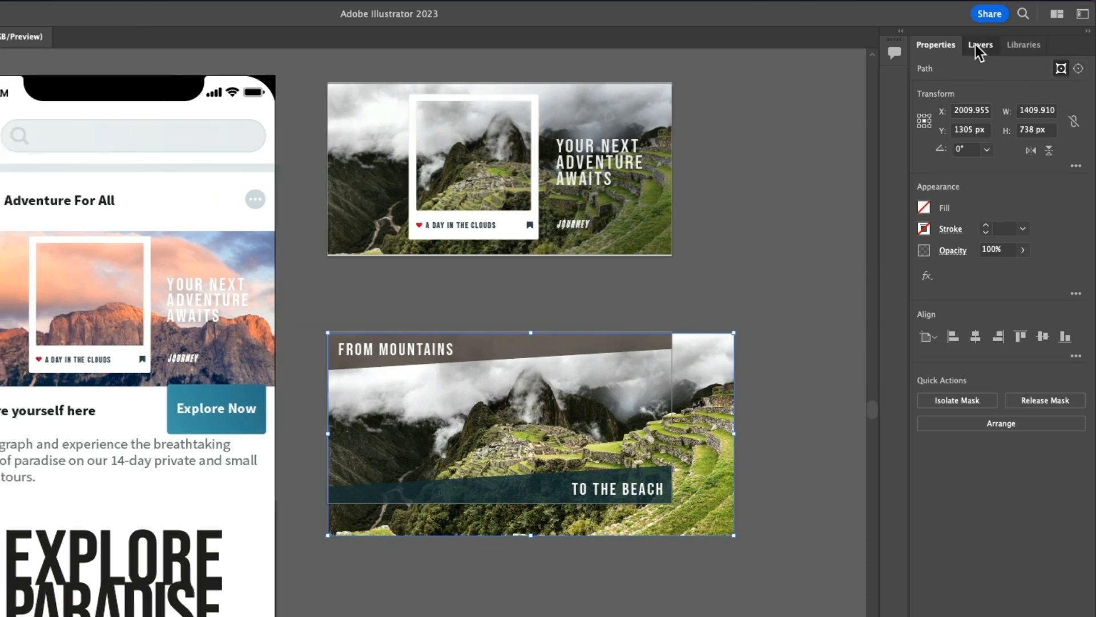
left_click(977, 45)
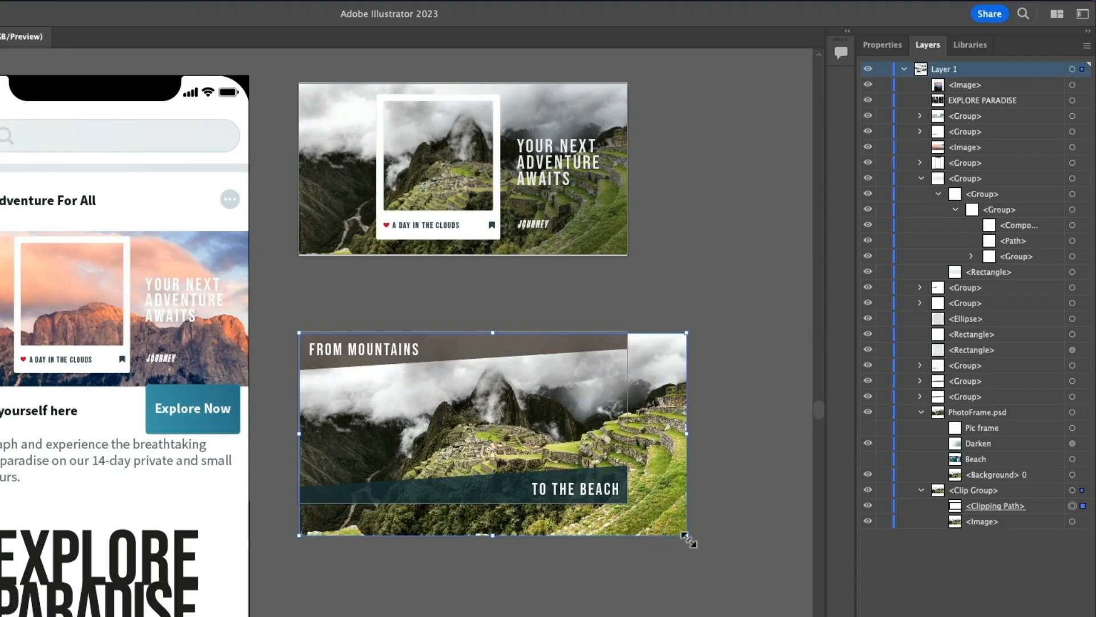
left_click_drag(688, 538, 632, 507)
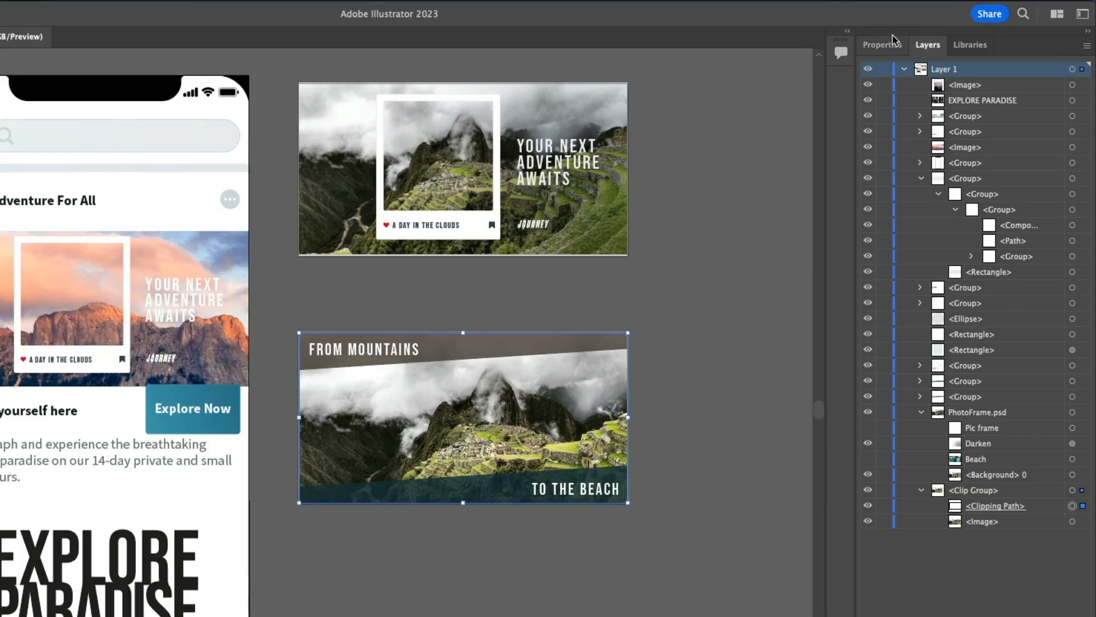
Edit the mask contents, move the hills image within its mask to about X 1896, Y 1278 px, and deselect it
left_click(881, 47)
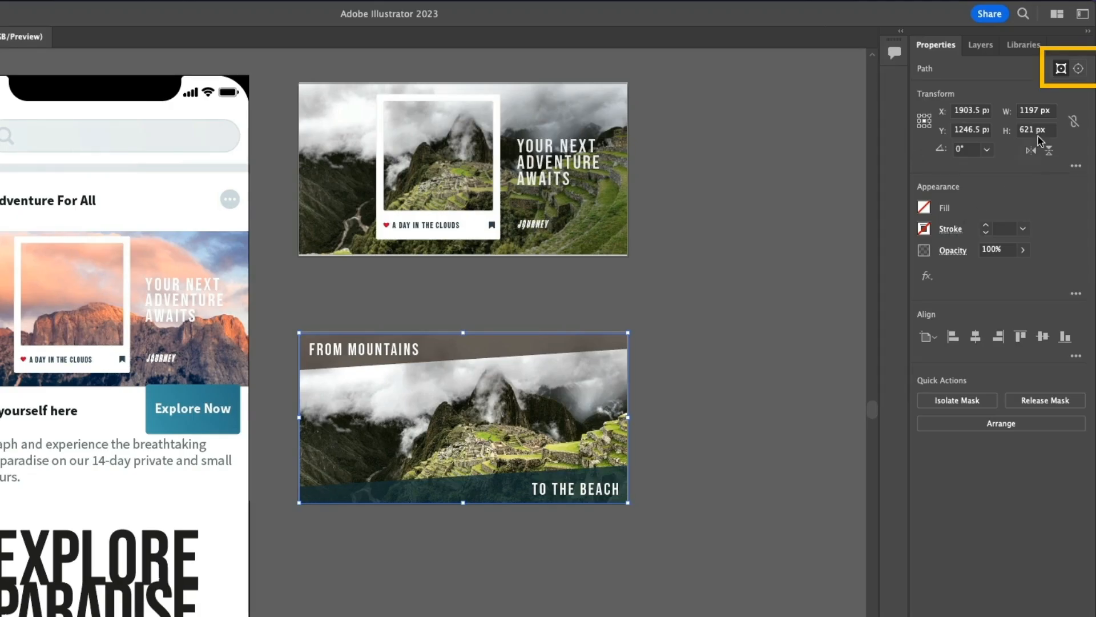
left_click(1077, 69)
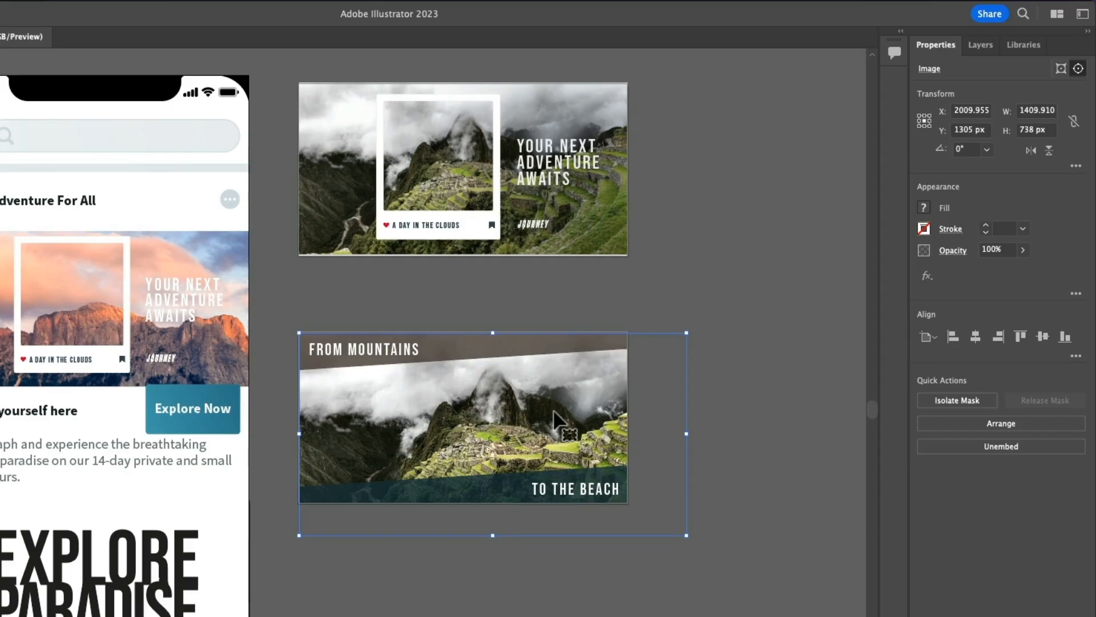
left_click_drag(527, 403, 485, 395)
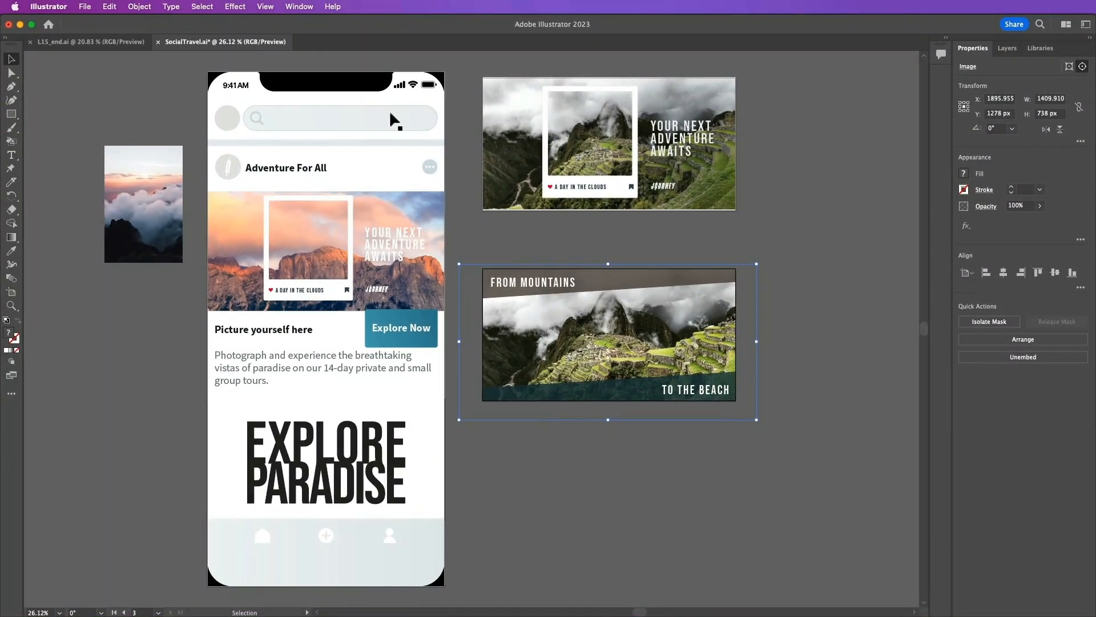
left_click(202, 6)
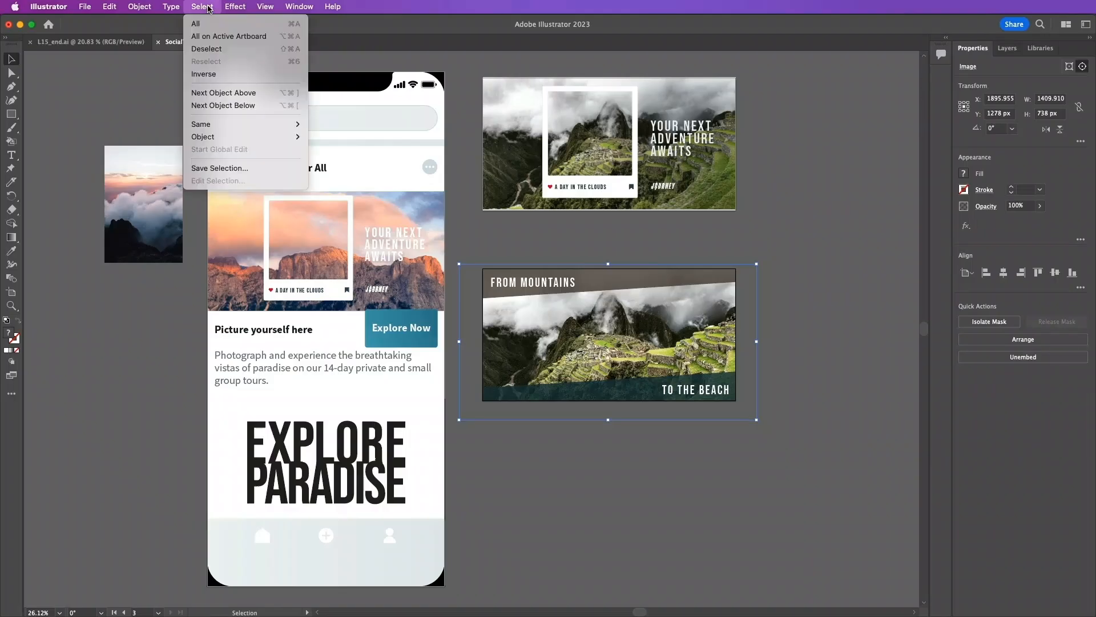
left_click(204, 50)
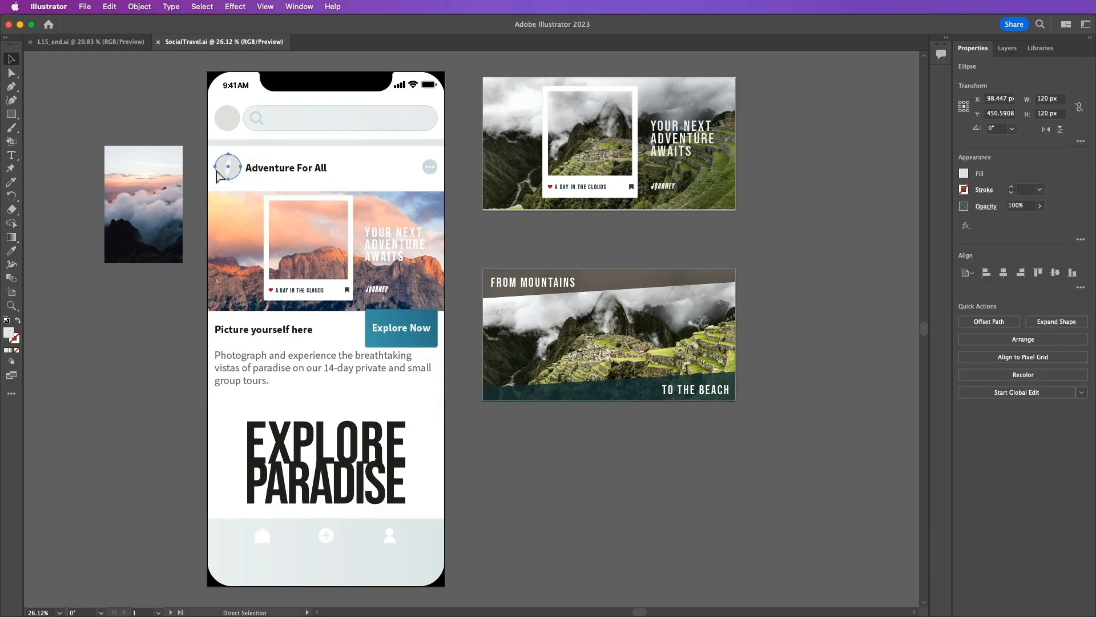
Move the grey circle beside "Adventure For All" onto the sunset clouds image, at about X -285, Y 525 px
key("super+equal")
key("super+equal")
key("super+equal")
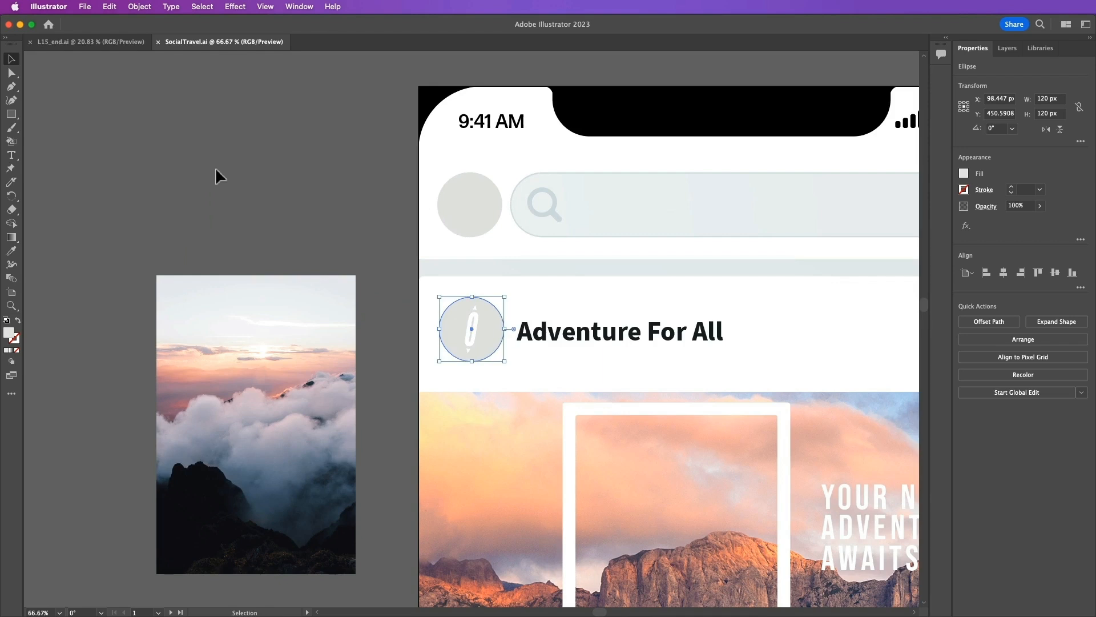
left_click_drag(452, 325, 240, 370)
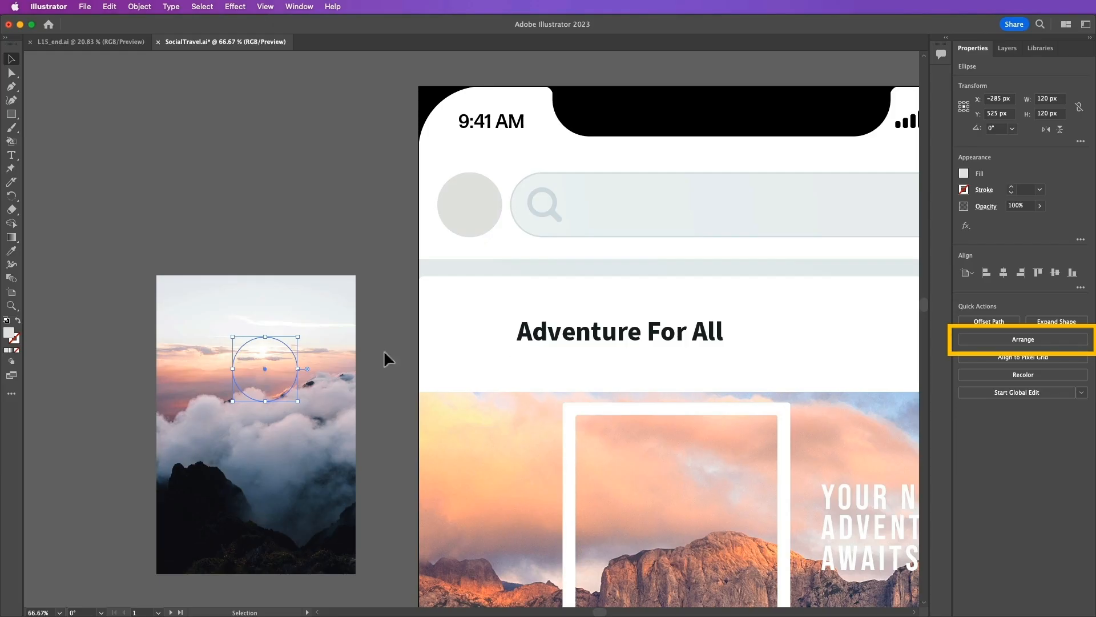
Bring the circle to the front and use it as a clipping mask on the sunset clouds image
left_click(977, 340)
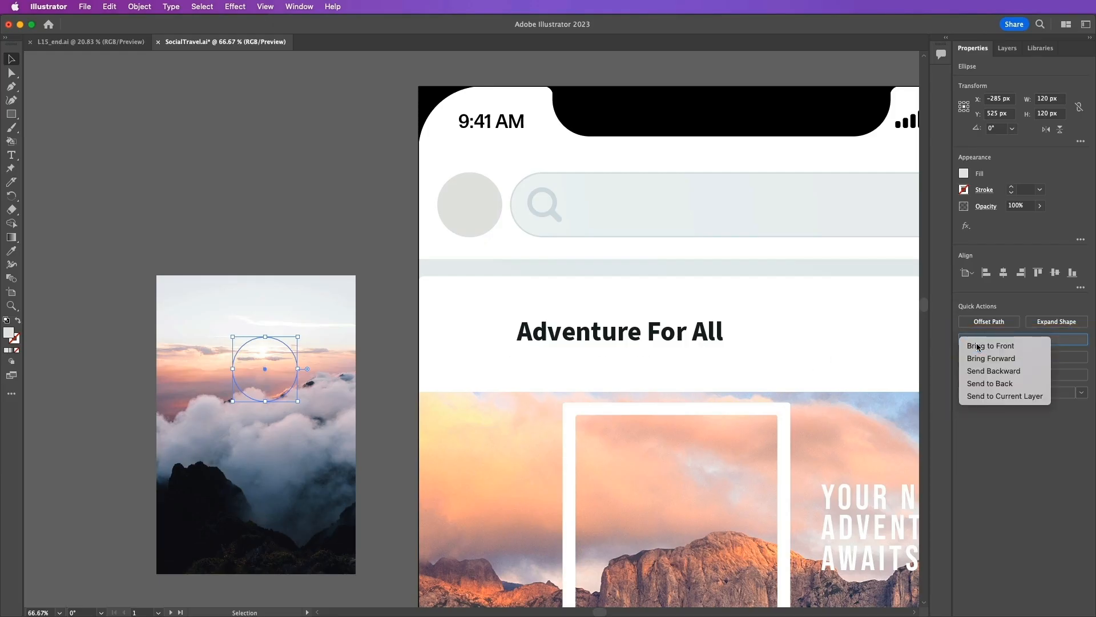
left_click(977, 346)
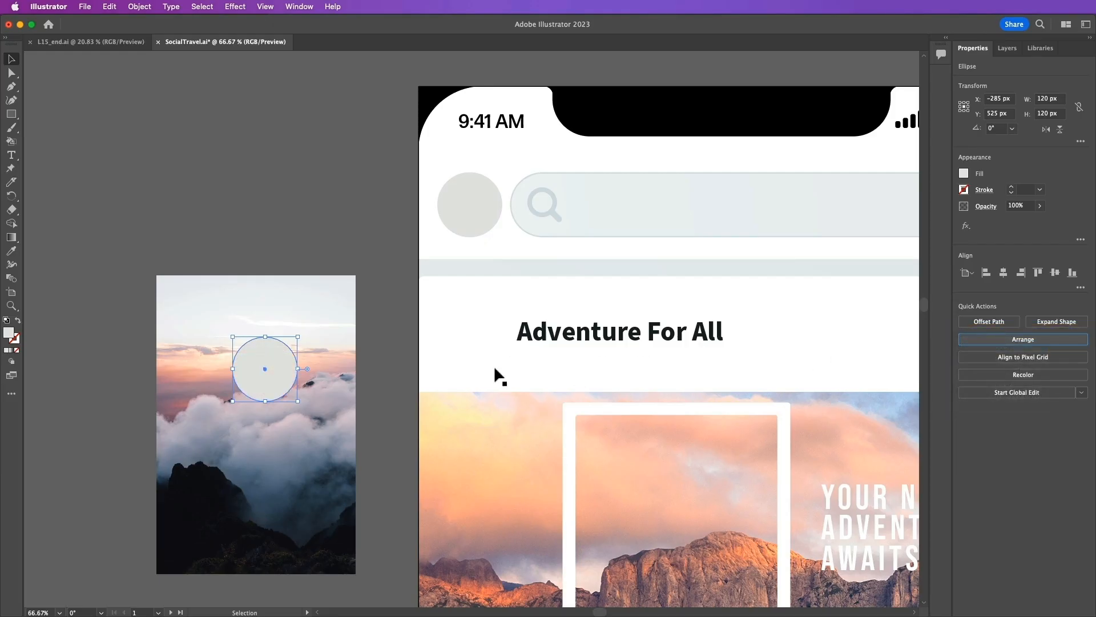
left_click(311, 410, "shift")
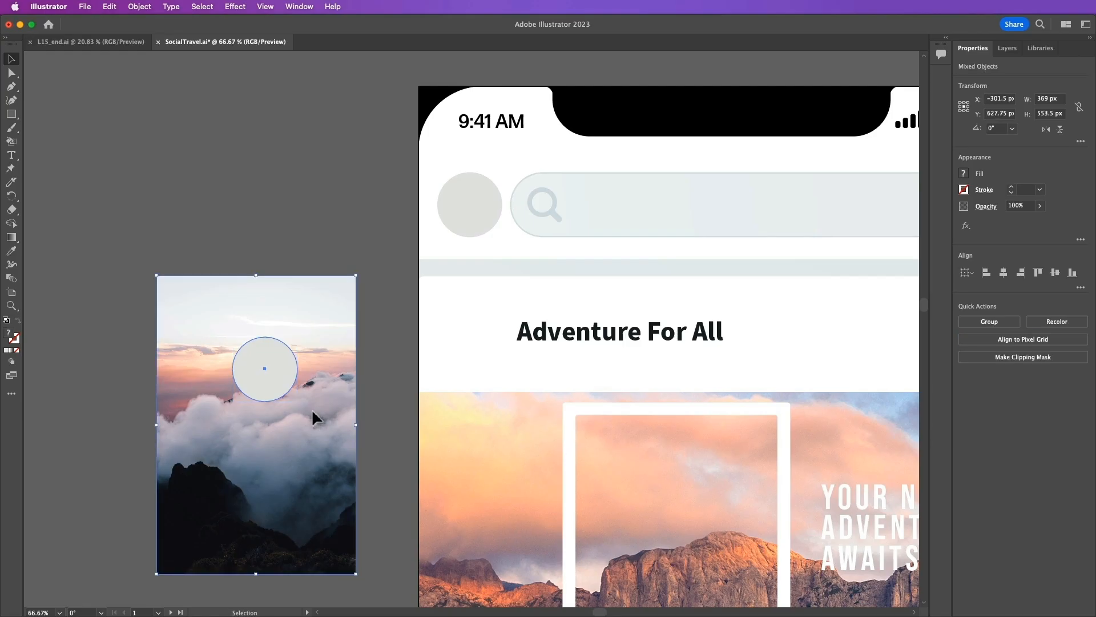
left_click(975, 357)
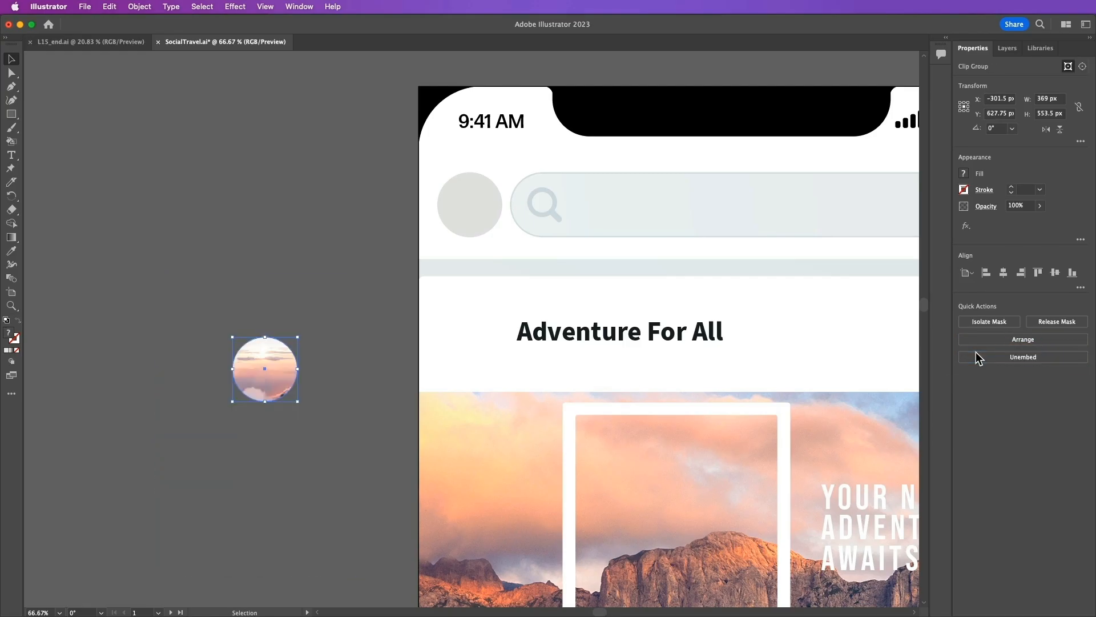
Isolate the circular mask, scale the clouds image to about 207 × 310.5 px, reposition it within the circle, and exit isolation
double_click(254, 372)
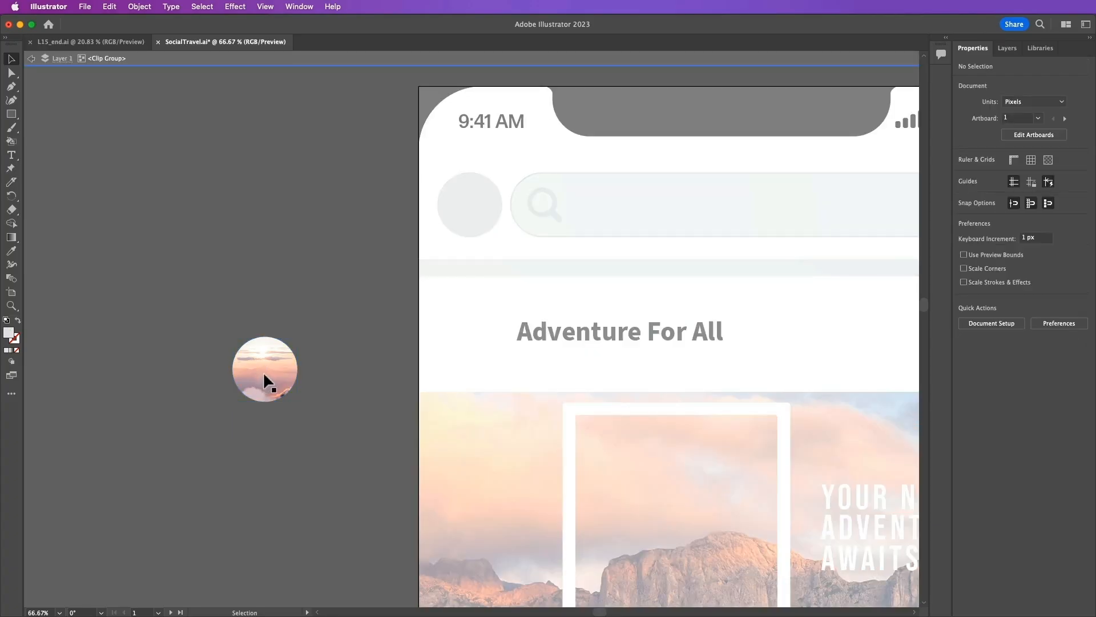
left_click(264, 371)
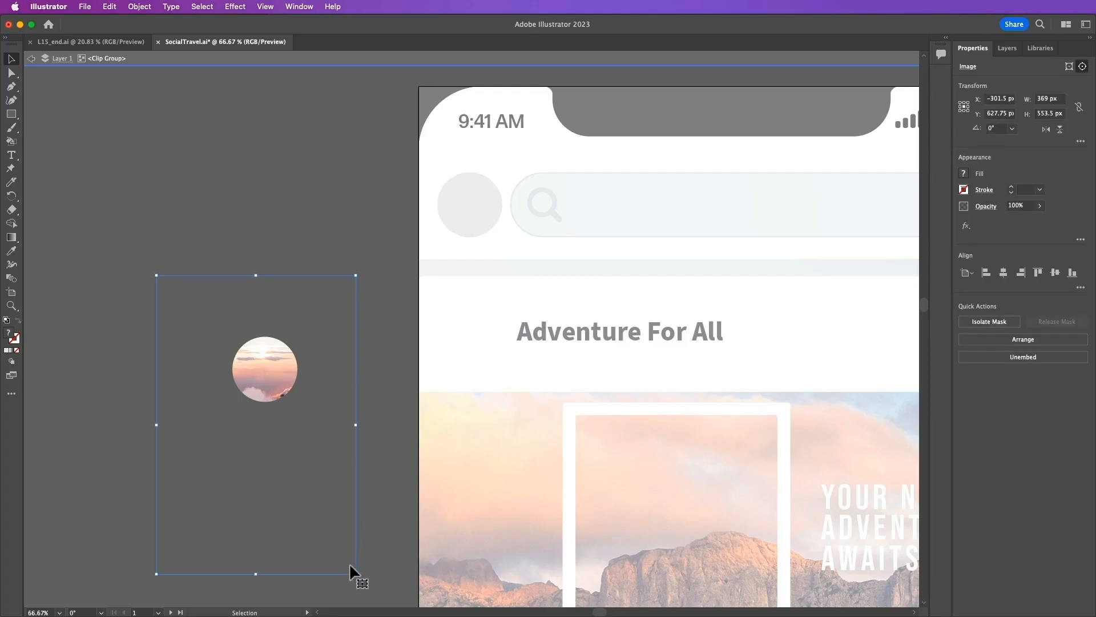
left_click_drag(349, 563, 345, 514)
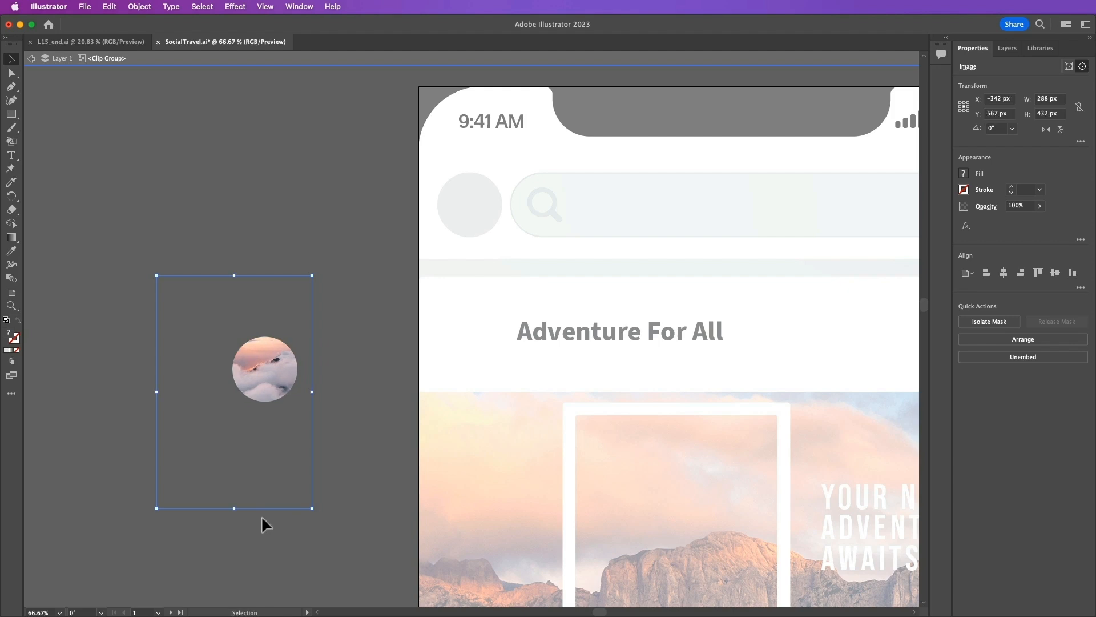
left_click_drag(157, 508, 203, 497)
left_click_drag(267, 370, 271, 399)
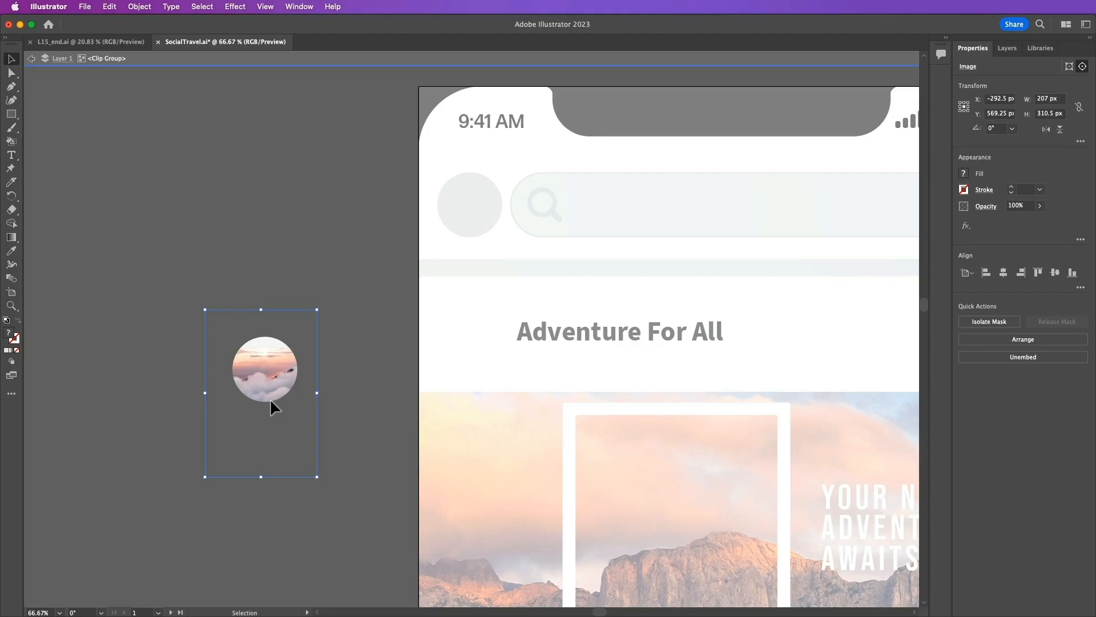
key("Escape")
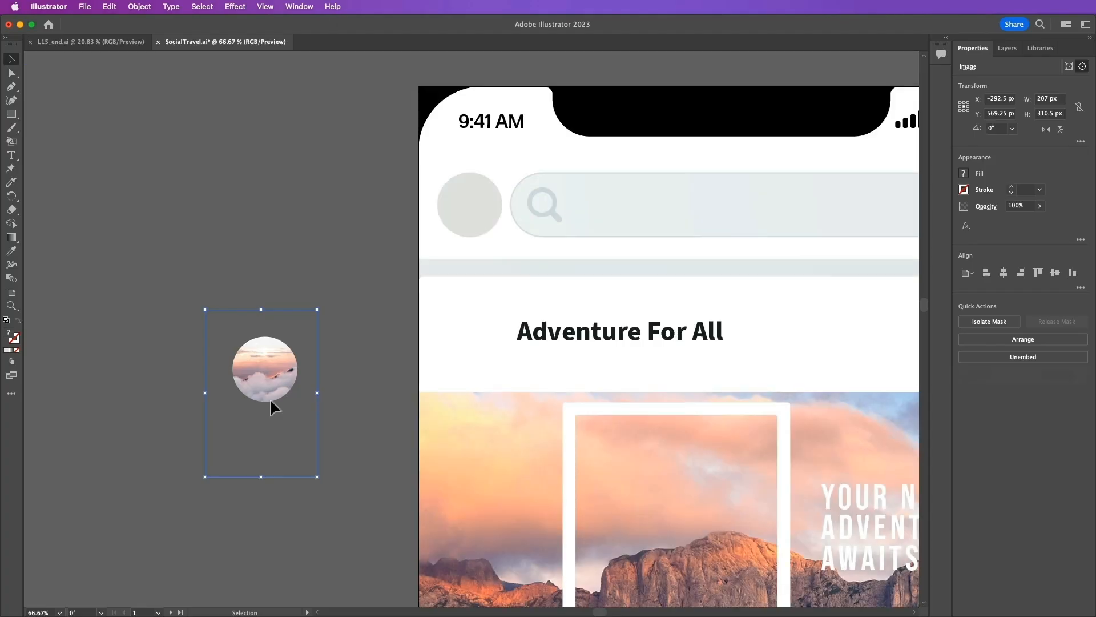
left_click(294, 194)
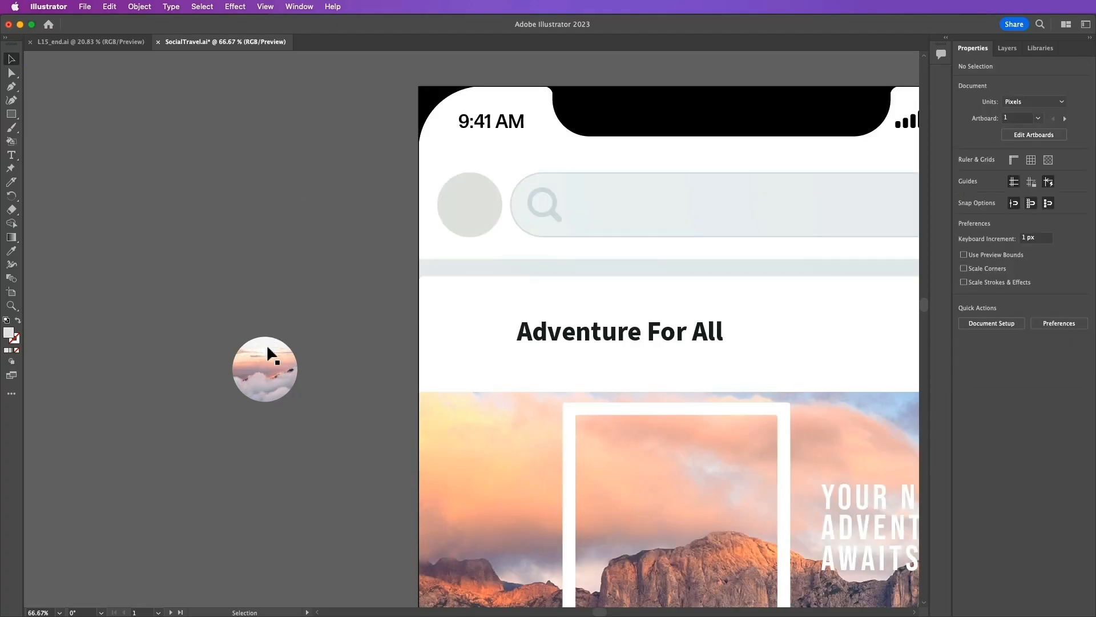
Place the masked clouds circle beside "Adventure For All" and send it backward repeatedly until it sits behind the white logo mark
left_click_drag(267, 351, 474, 324)
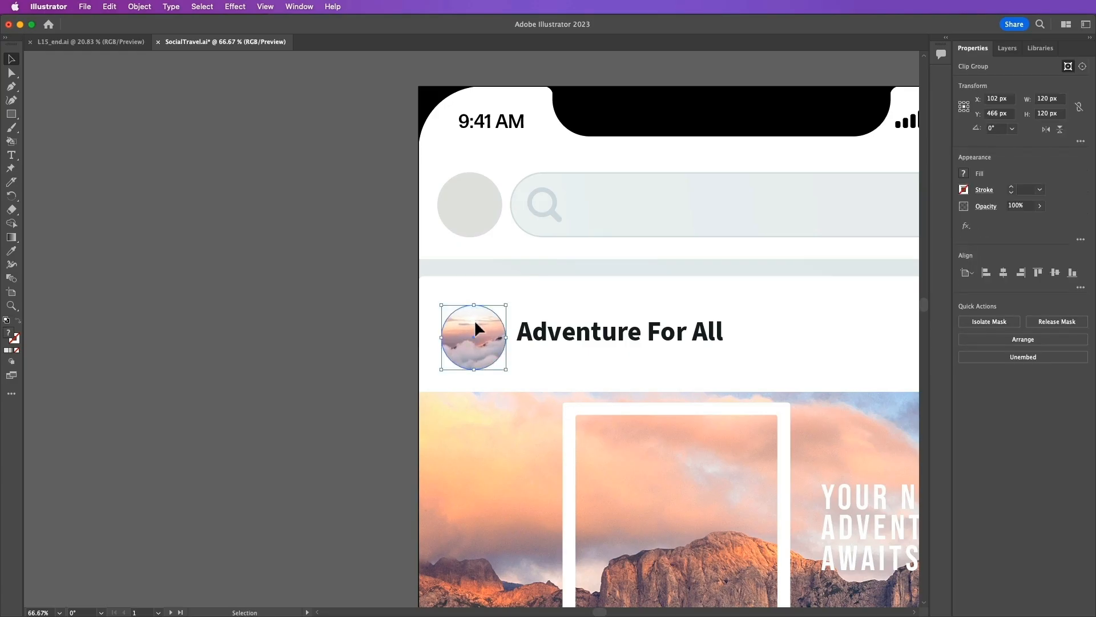
left_click(1021, 341)
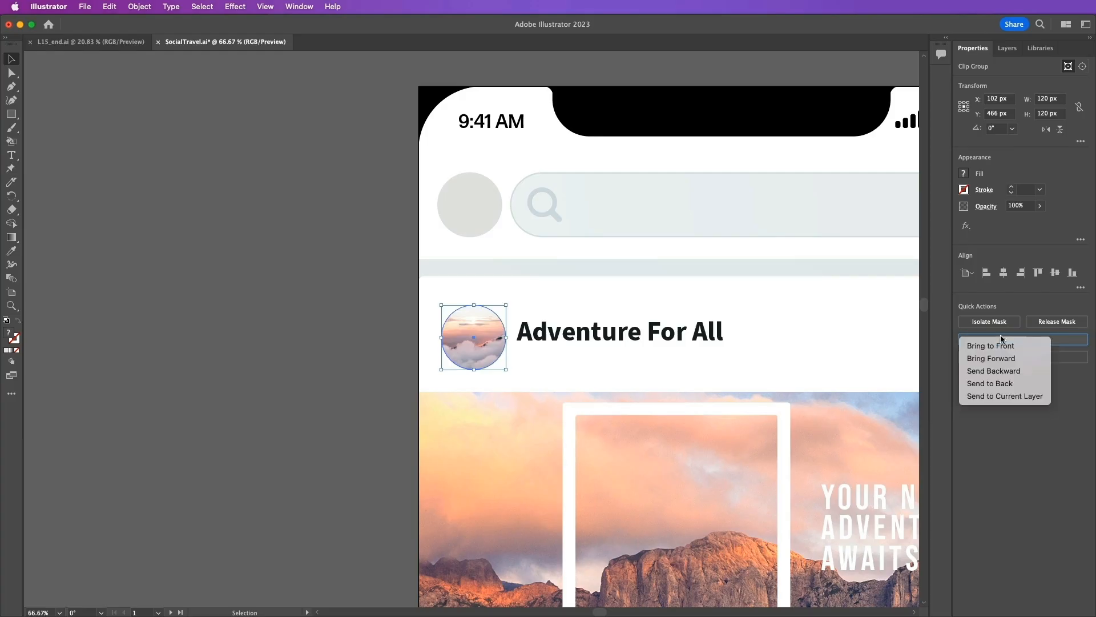
left_click(993, 370)
left_click(993, 338)
left_click(985, 372)
left_click(986, 340)
left_click(993, 371)
left_click(995, 338)
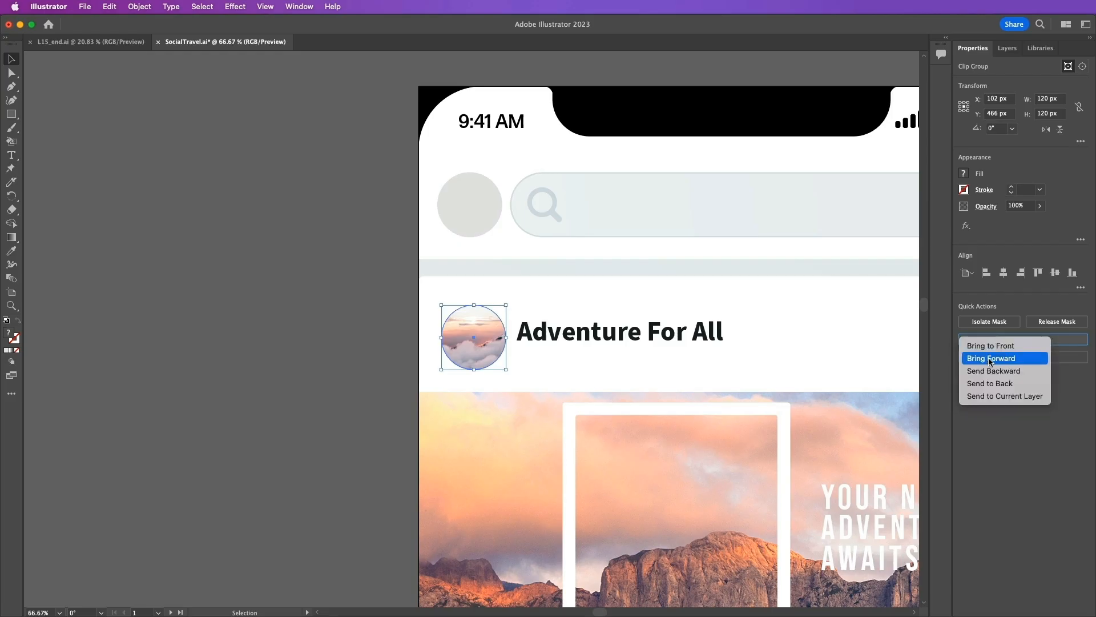
left_click(991, 371)
left_click(988, 341)
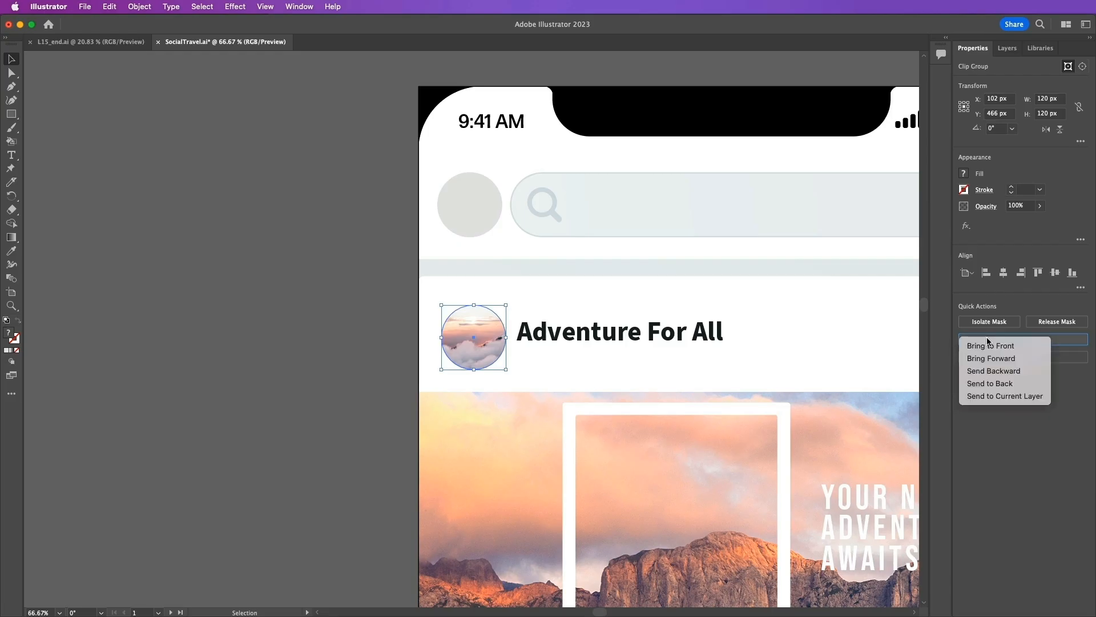
left_click(988, 374)
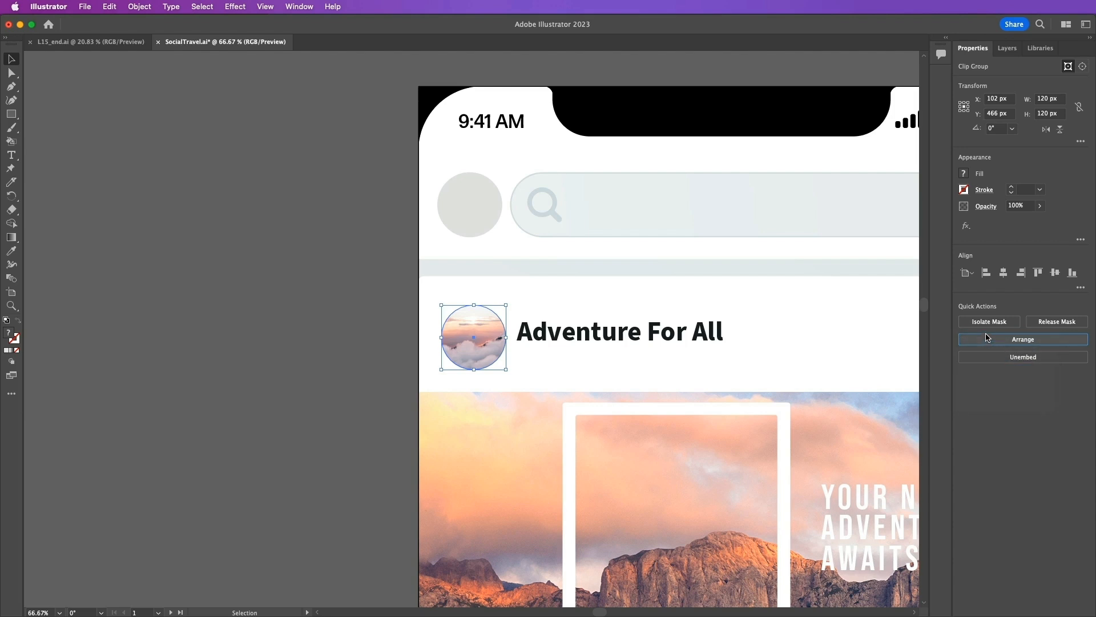
left_click(988, 342)
left_click(991, 371)
left_click(988, 341)
left_click(988, 371)
Adjust the clouds circle's position behind the logo mark to about X 93, Y 457 px and deselect it
left_click_drag(497, 357, 493, 350)
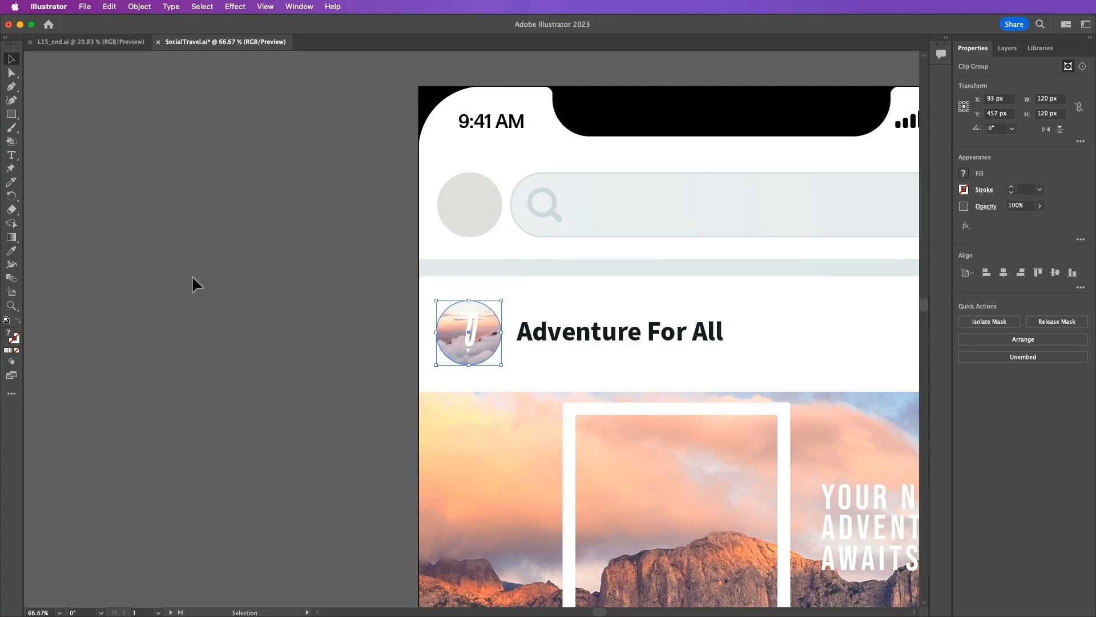
left_click(192, 8)
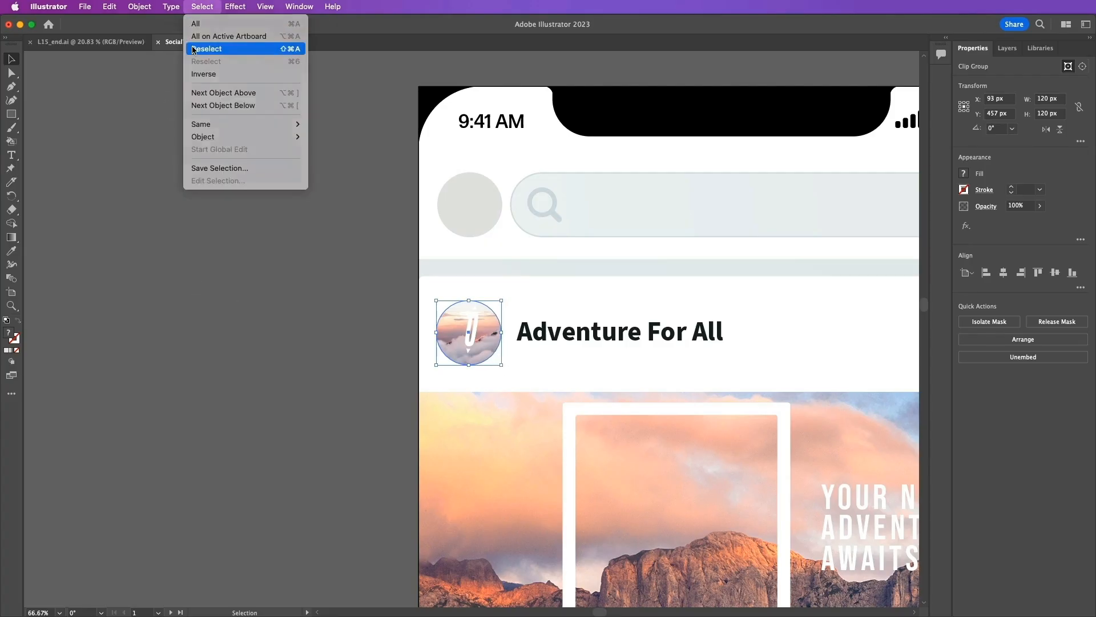
left_click(194, 49)
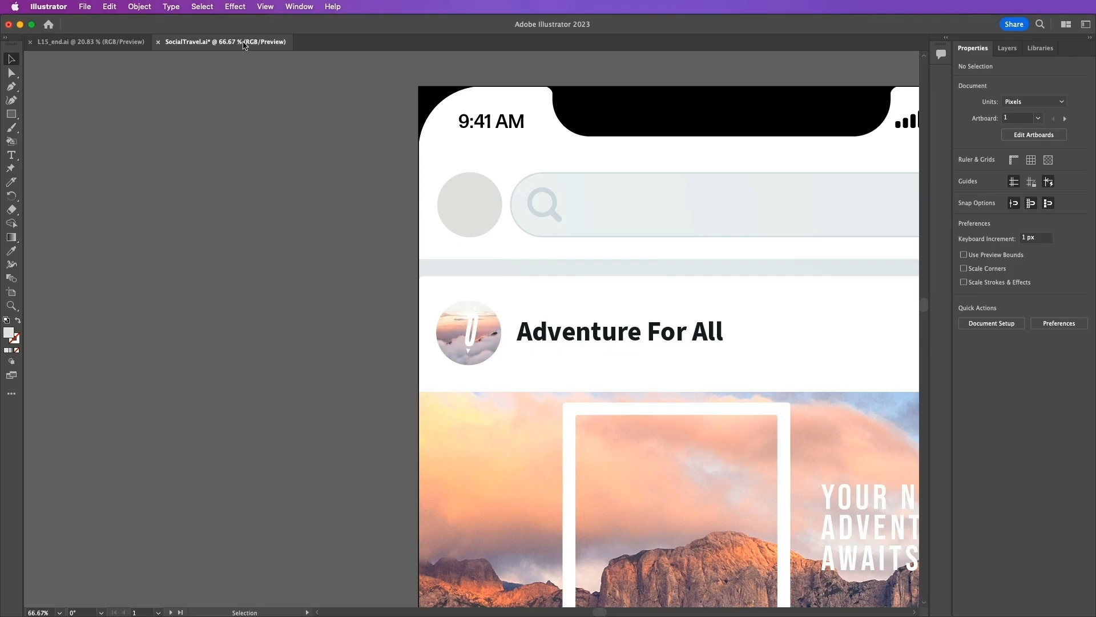
Locate the PhotoFrame.psd artwork in the layer structure and show its Beach layer
left_click(265, 6)
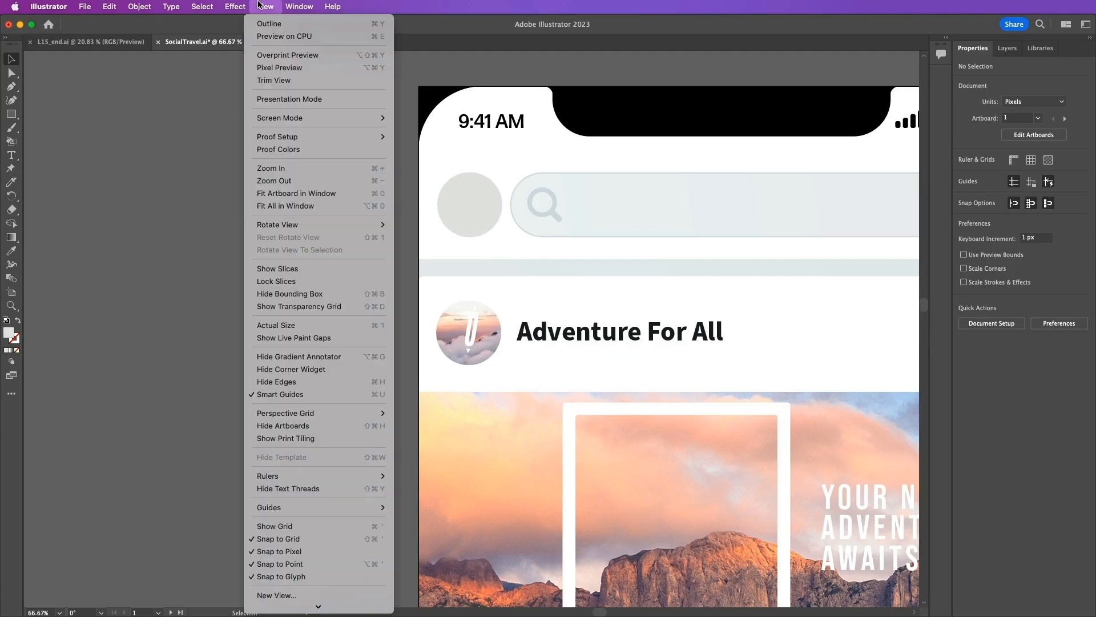
left_click(272, 207)
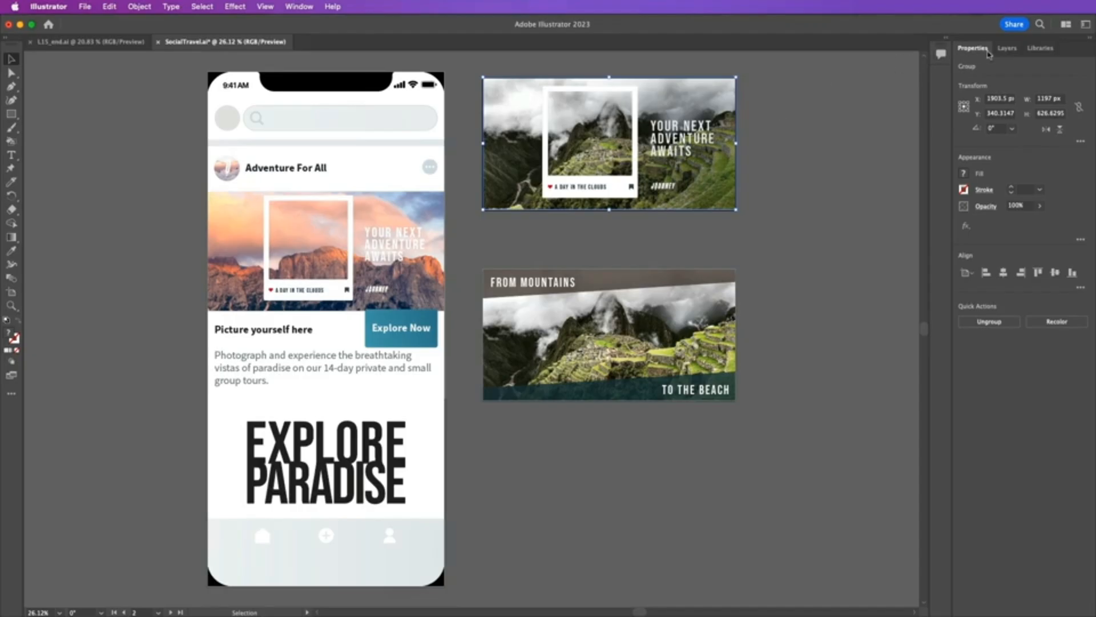
left_click(1006, 49)
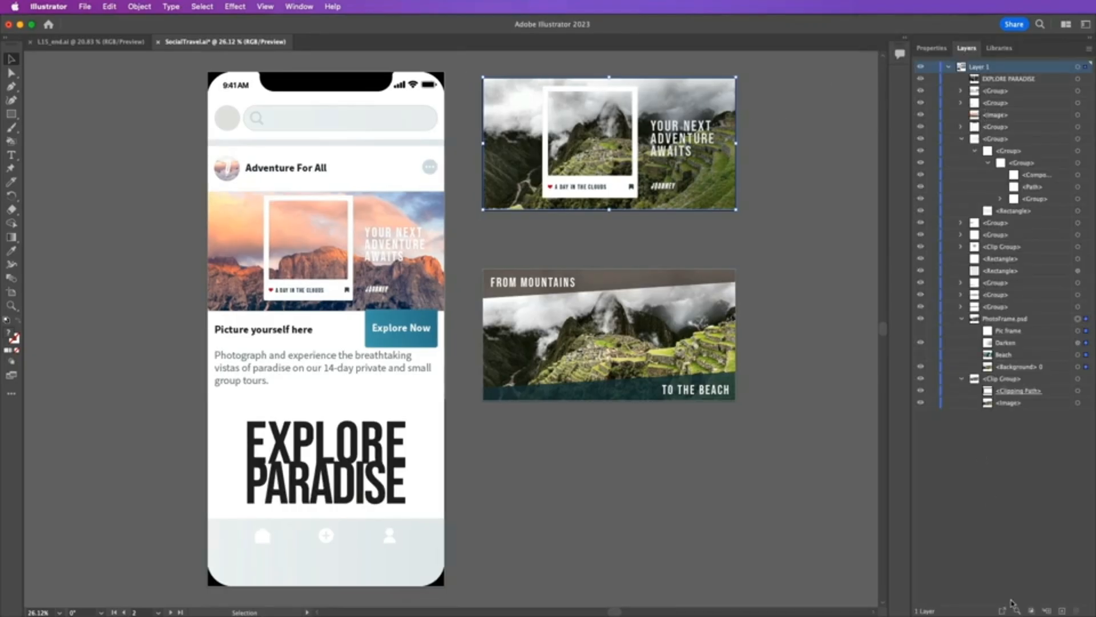
left_click(1017, 610)
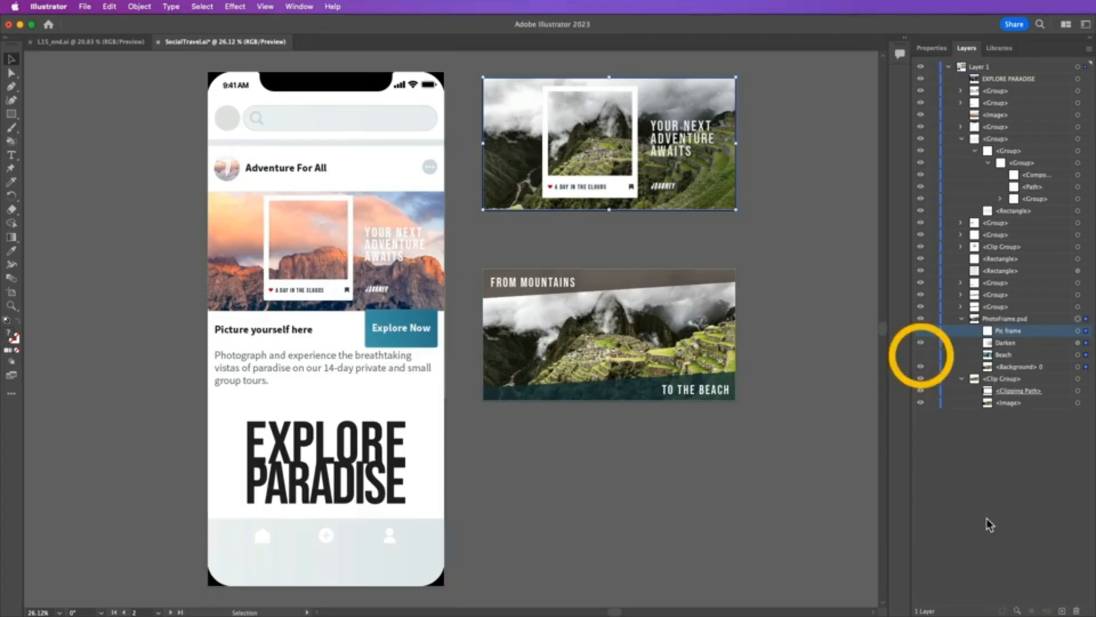
left_click(921, 354)
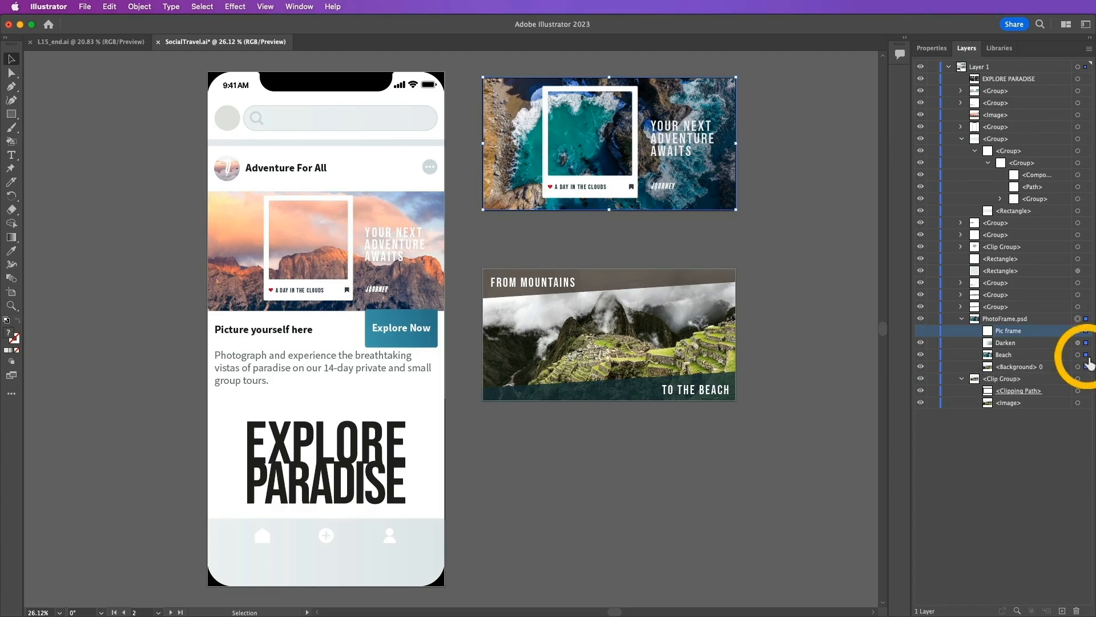
Select only the Beach image within PhotoFrame.psd and copy it
left_click(1085, 355)
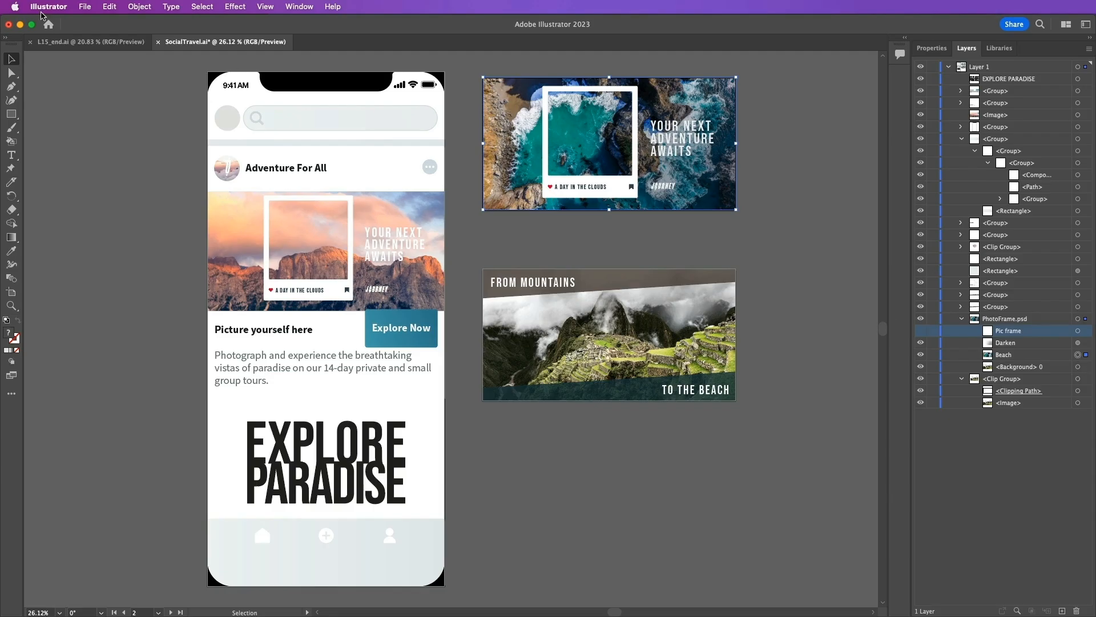
left_click(106, 7)
left_click(112, 67)
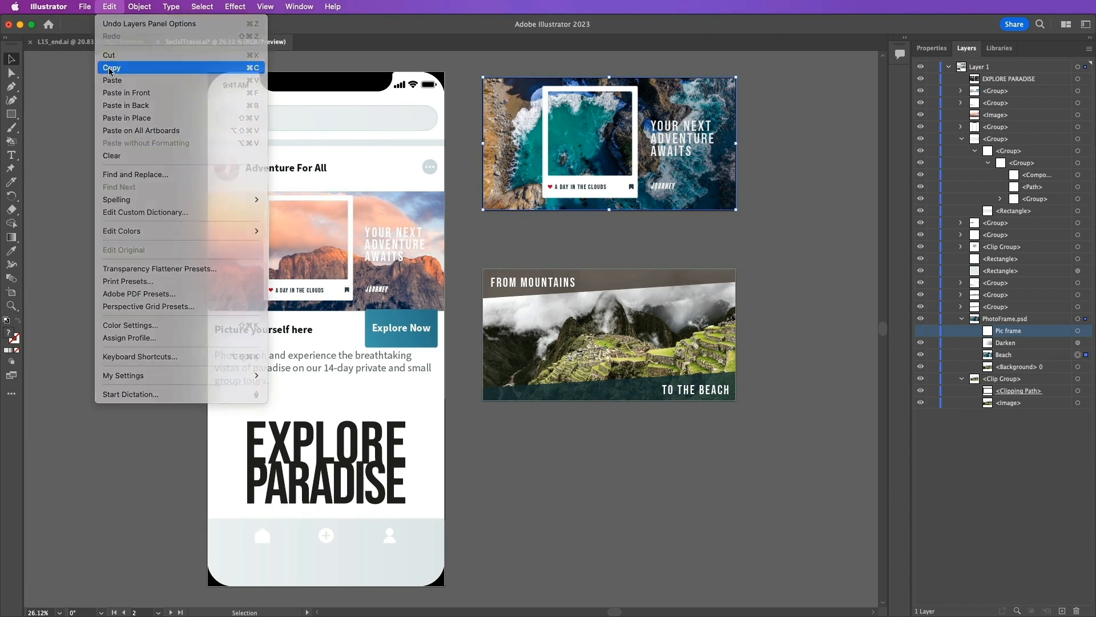
Paste two copies of the Beach image and move one onto the empty canvas below the "From Mountains" artboard
left_click(111, 8)
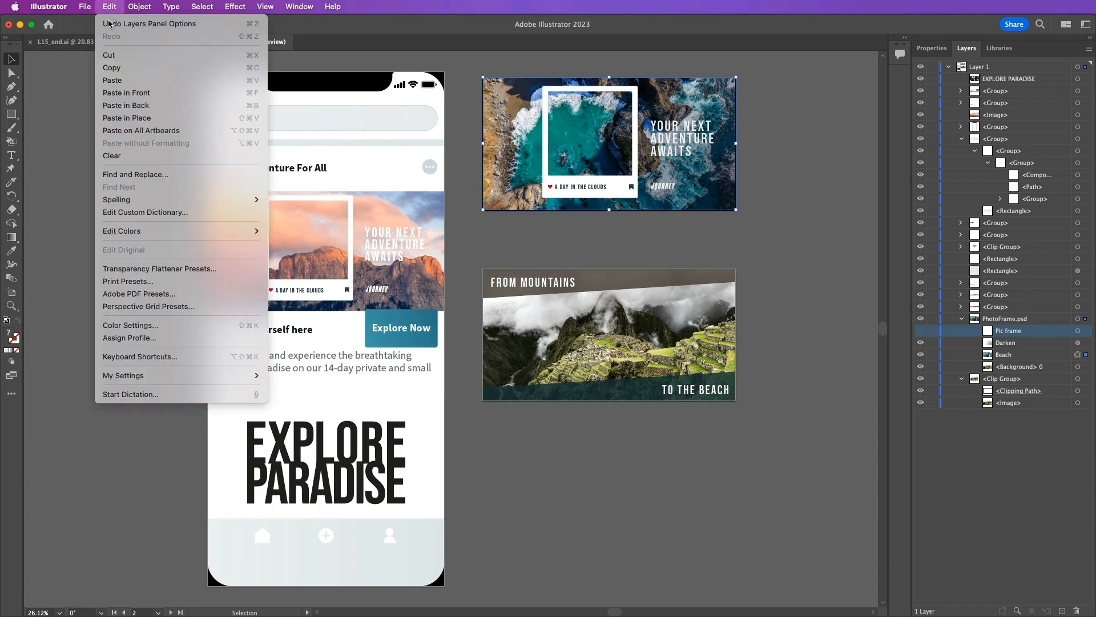
left_click(111, 82)
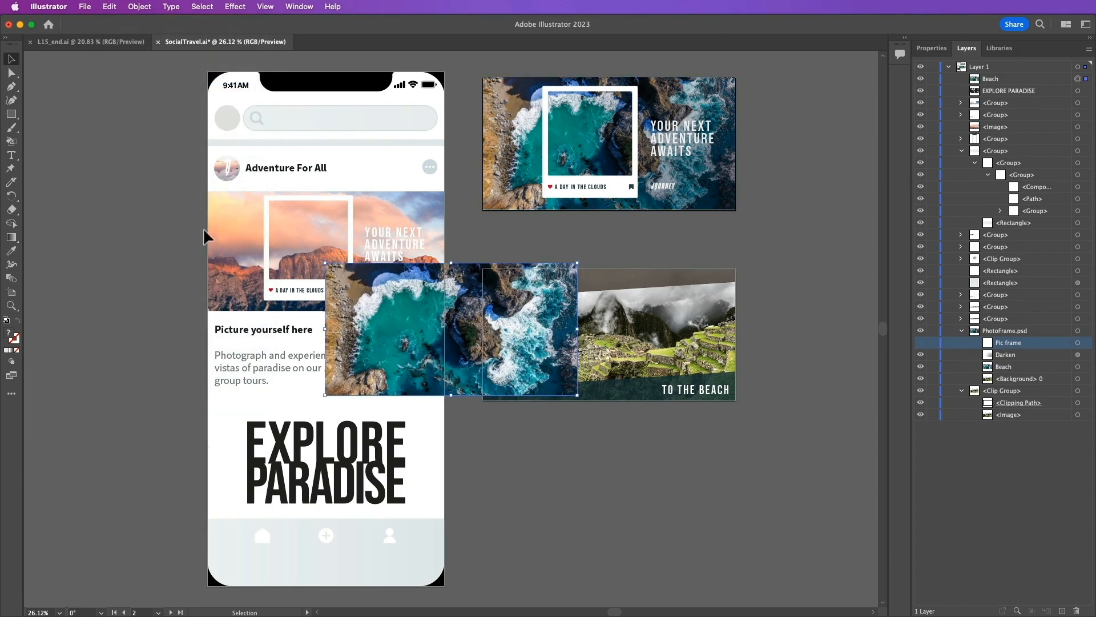
left_click(110, 9)
left_click(112, 82)
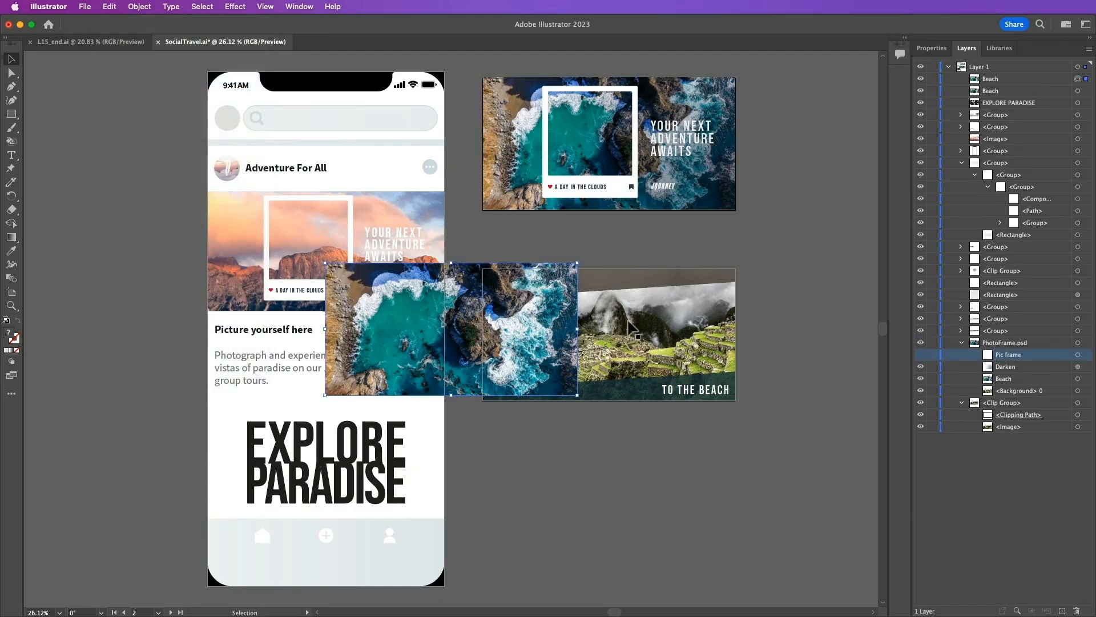
left_click_drag(503, 361, 714, 507)
left_click_drag(546, 332, 541, 322)
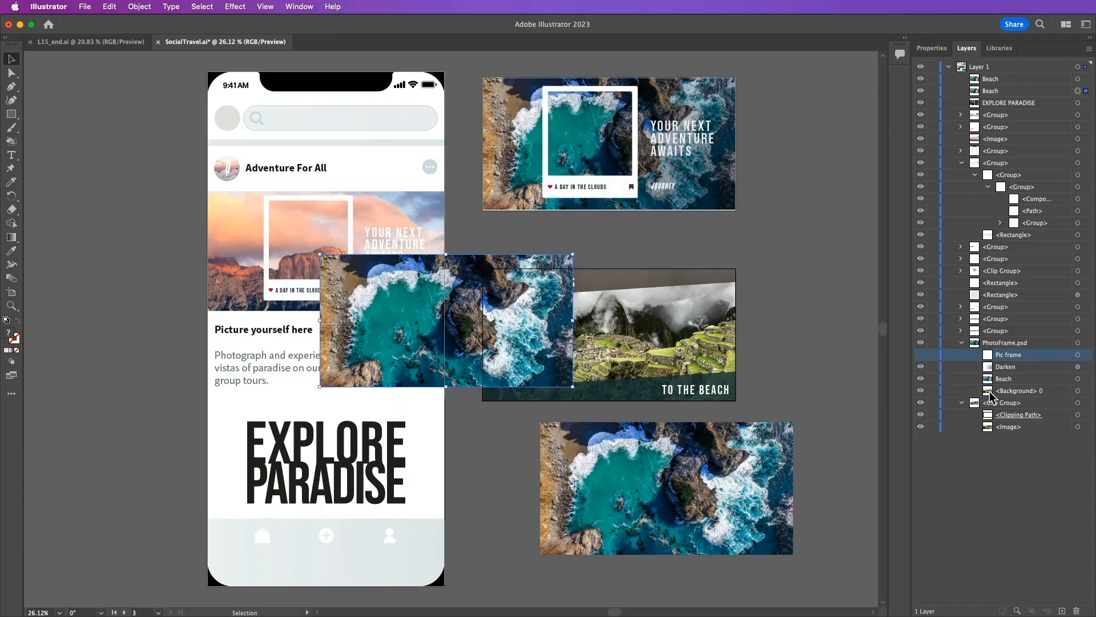
Hide the Beach layer inside PhotoFrame.psd, then check the artwork by selecting and deselecting it
left_click(920, 378)
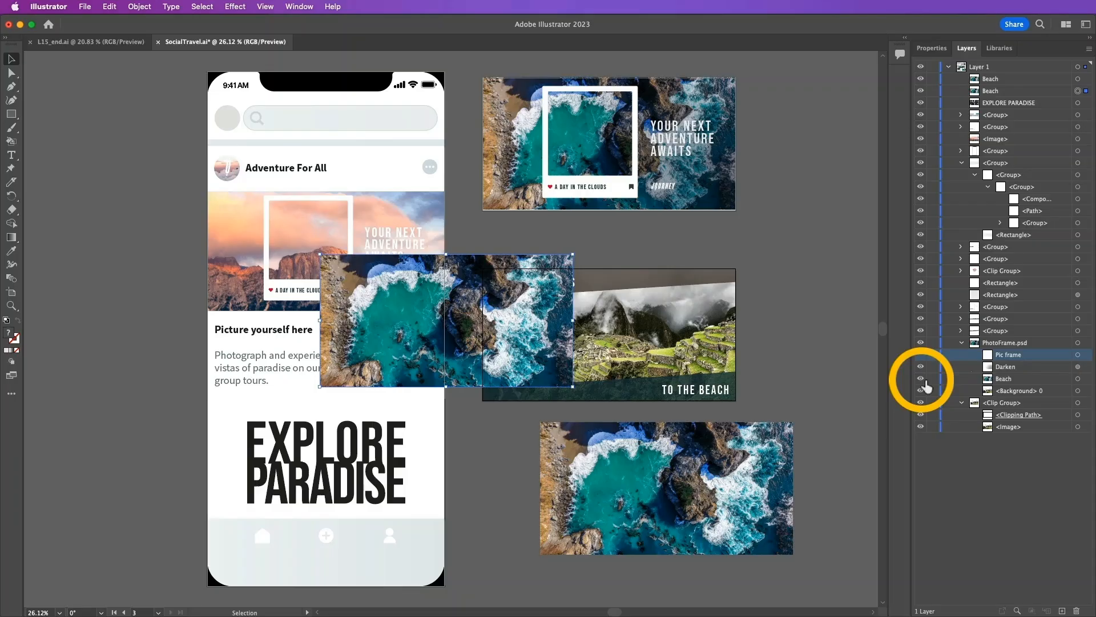
left_click(519, 200)
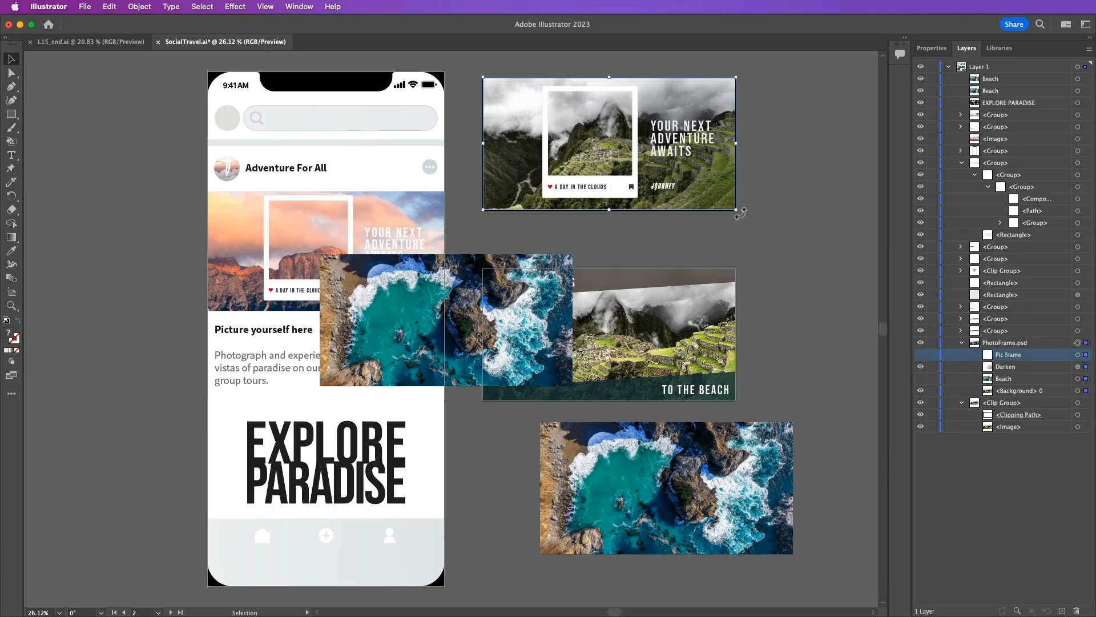
left_click(779, 248)
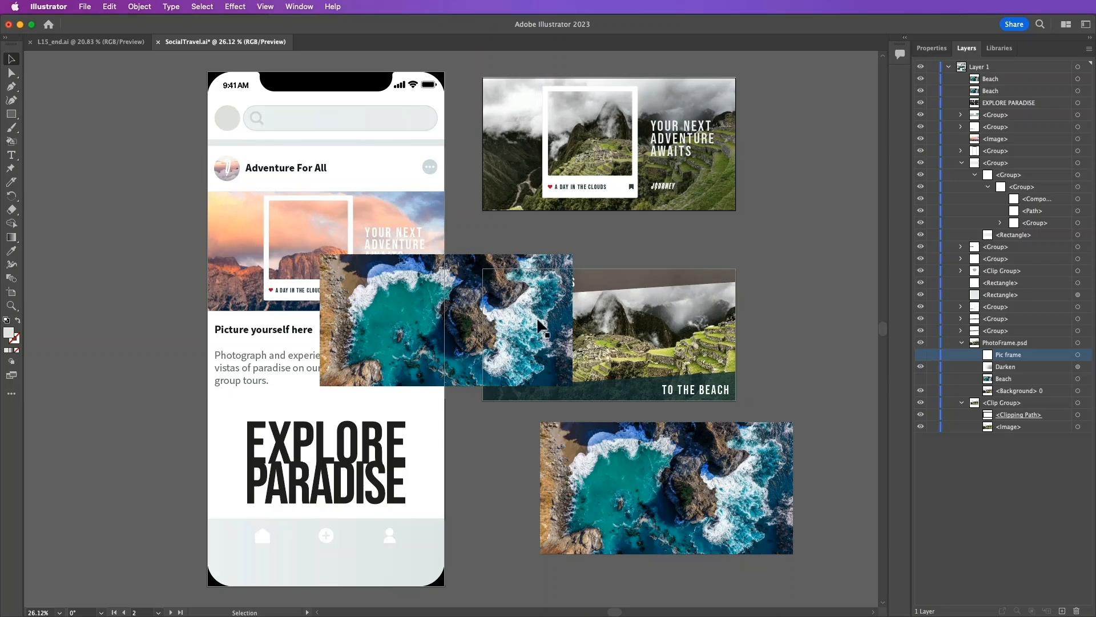
Move the other Beach copy over the EXPLORE PARADISE text at about X 562.5, Y 1843 px and send it to the back
left_click_drag(500, 326, 382, 460)
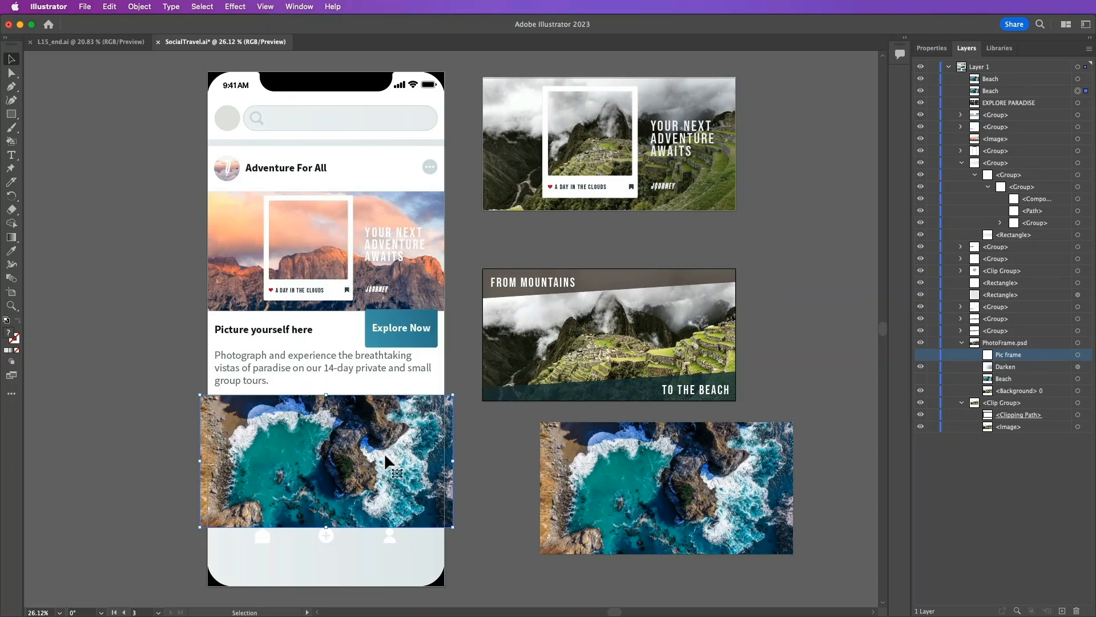
left_click(926, 48)
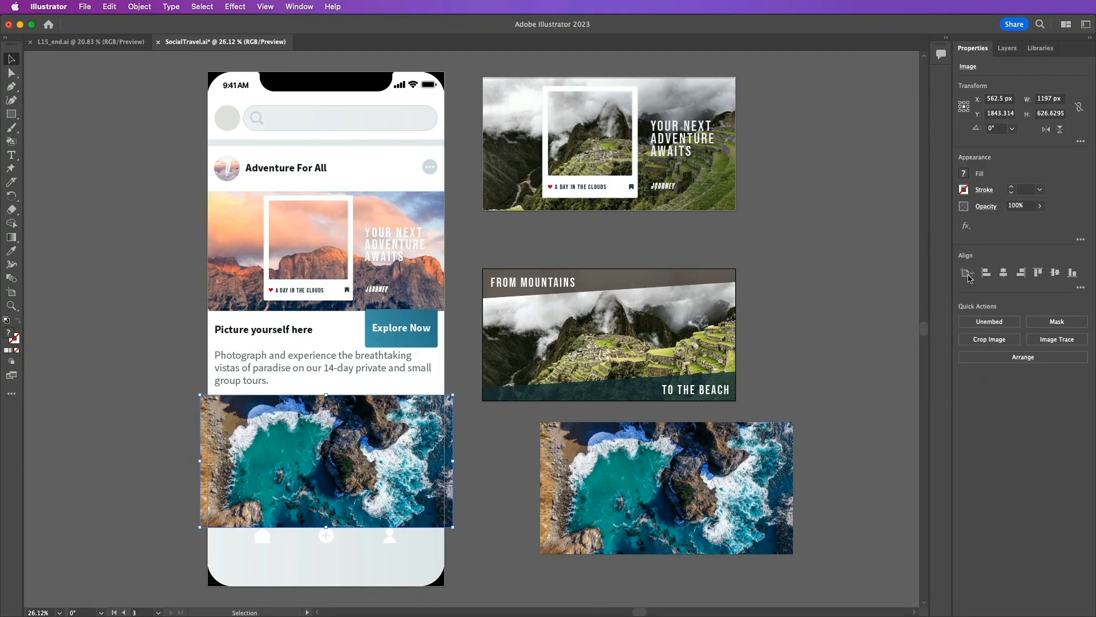
left_click(1007, 358)
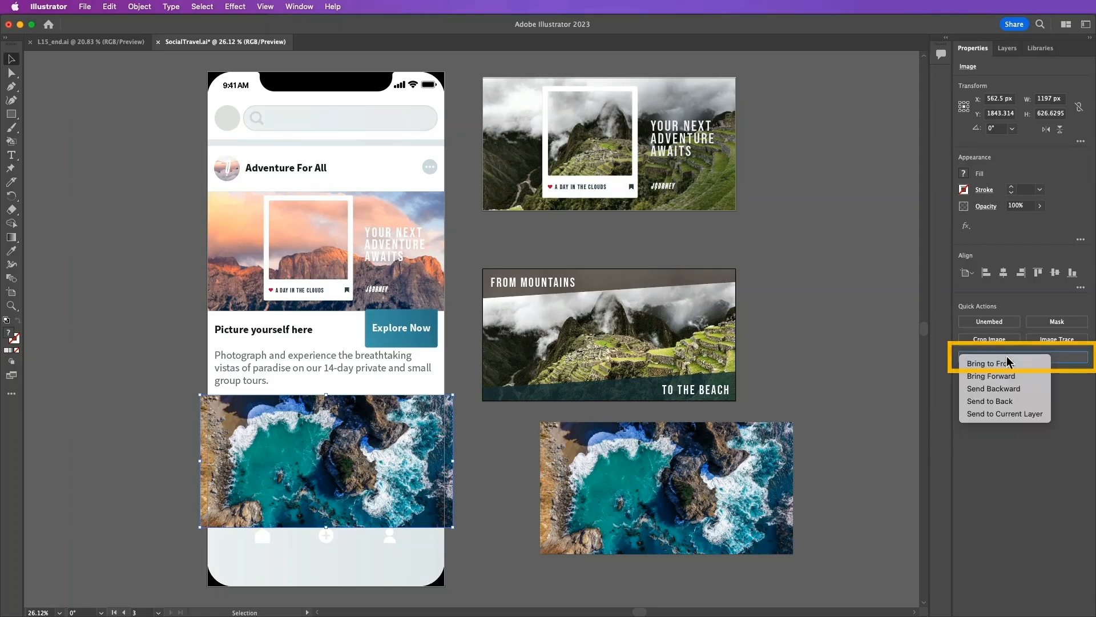
left_click(993, 401)
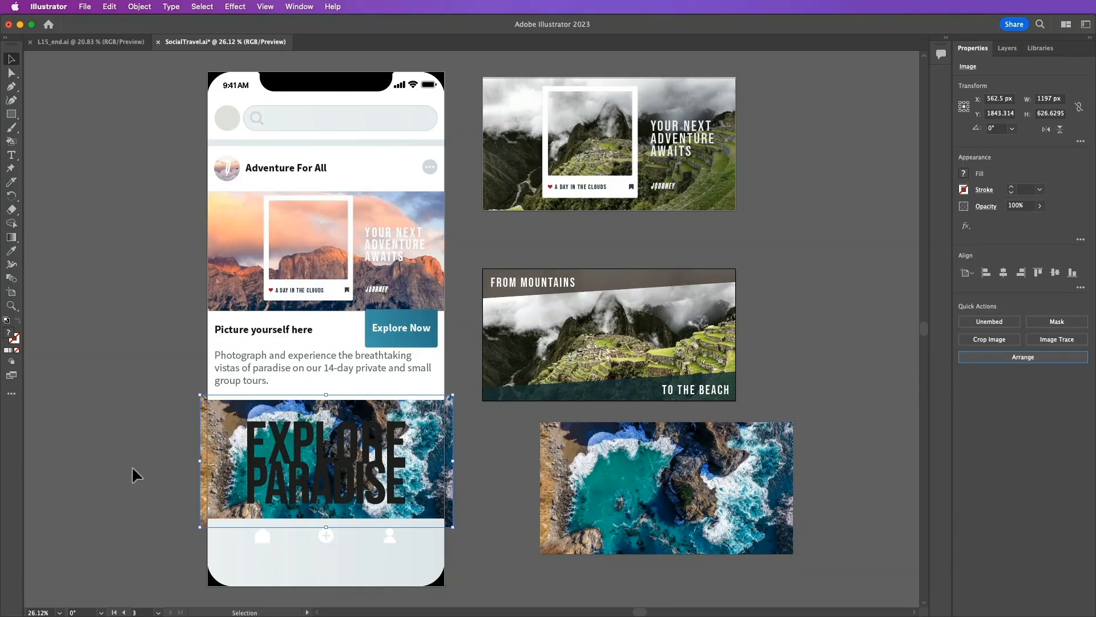
Copy the Beach image behind EXPLORE PARADISE, paste the duplicate in front in the same position, and hide the selected one
left_click(109, 6)
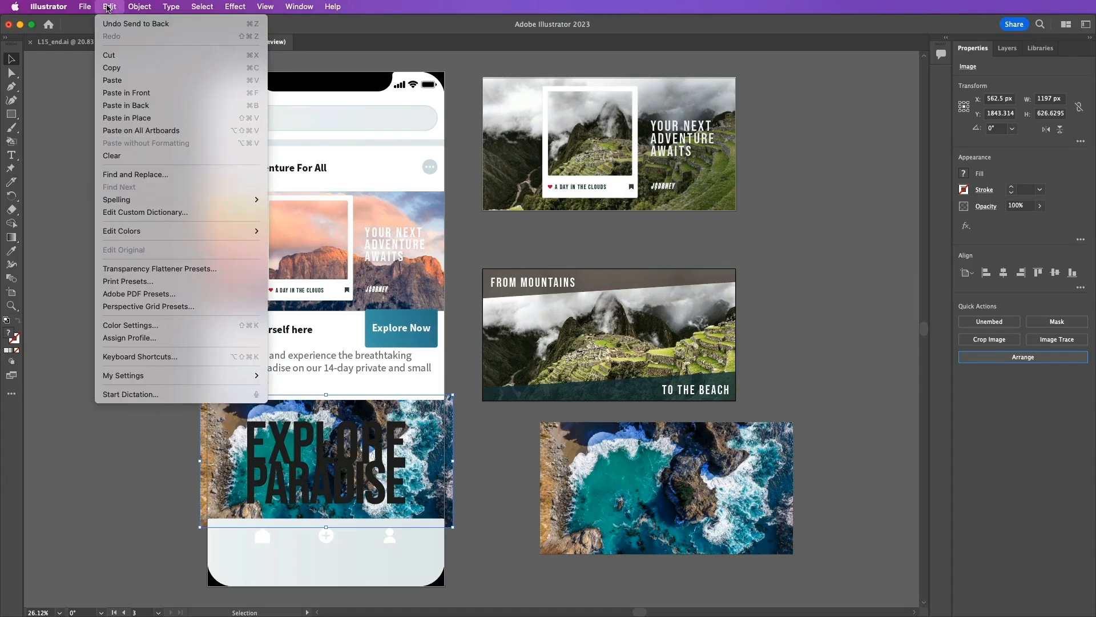
left_click(122, 70)
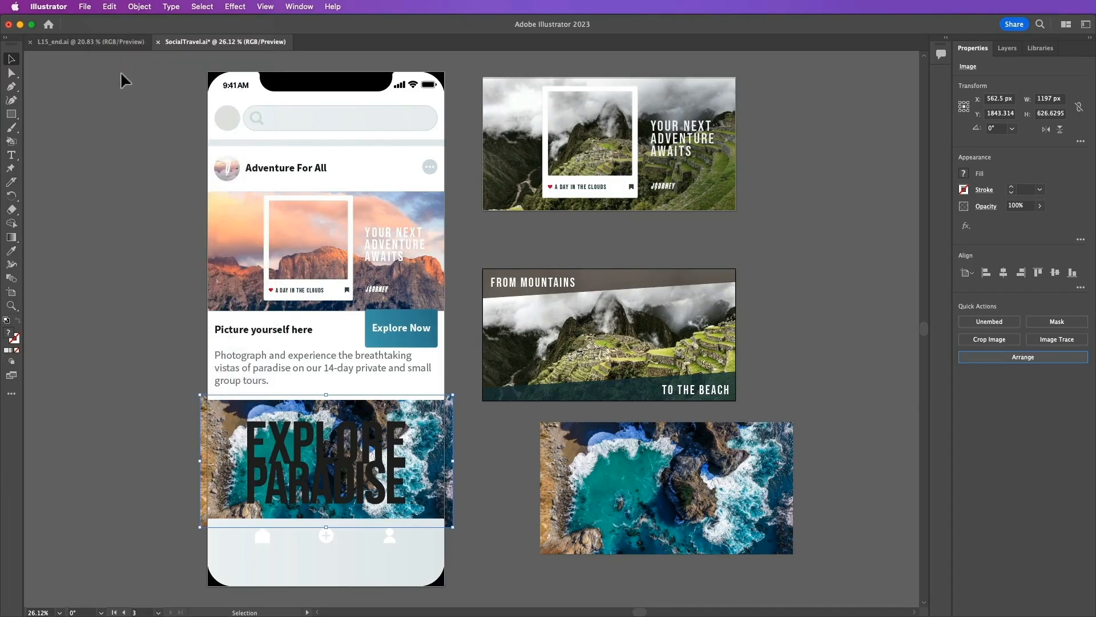
left_click(109, 6)
left_click(122, 92)
left_click(140, 6)
mouse_move(154, 132)
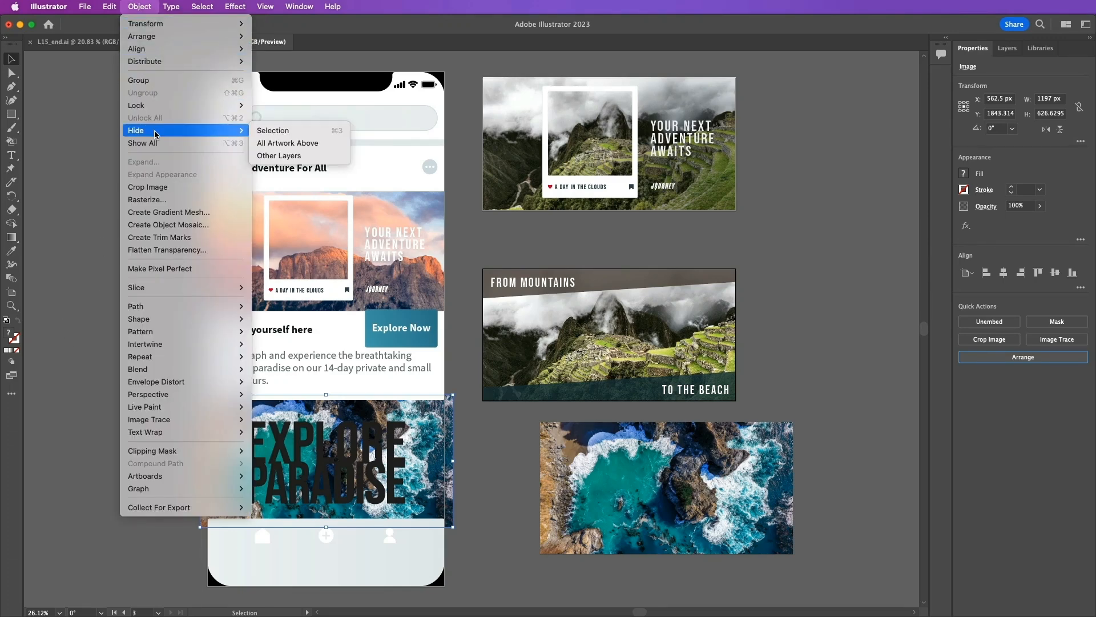
left_click(283, 132)
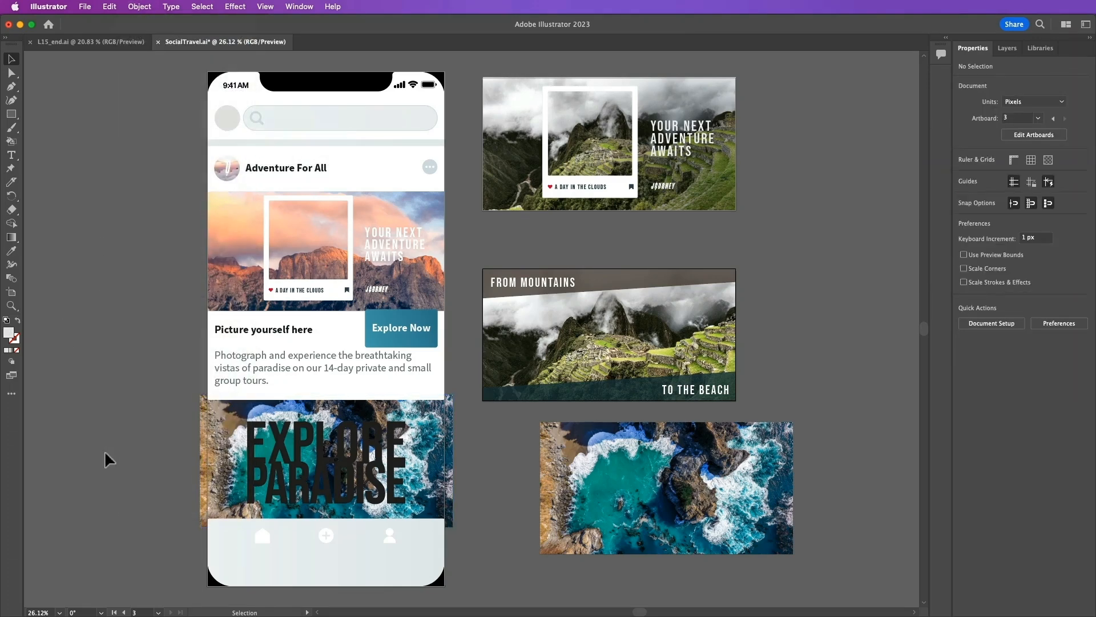
Select the Beach image together with the EXPLORE PARADISE text and make a clipping mask from them
left_click(210, 434)
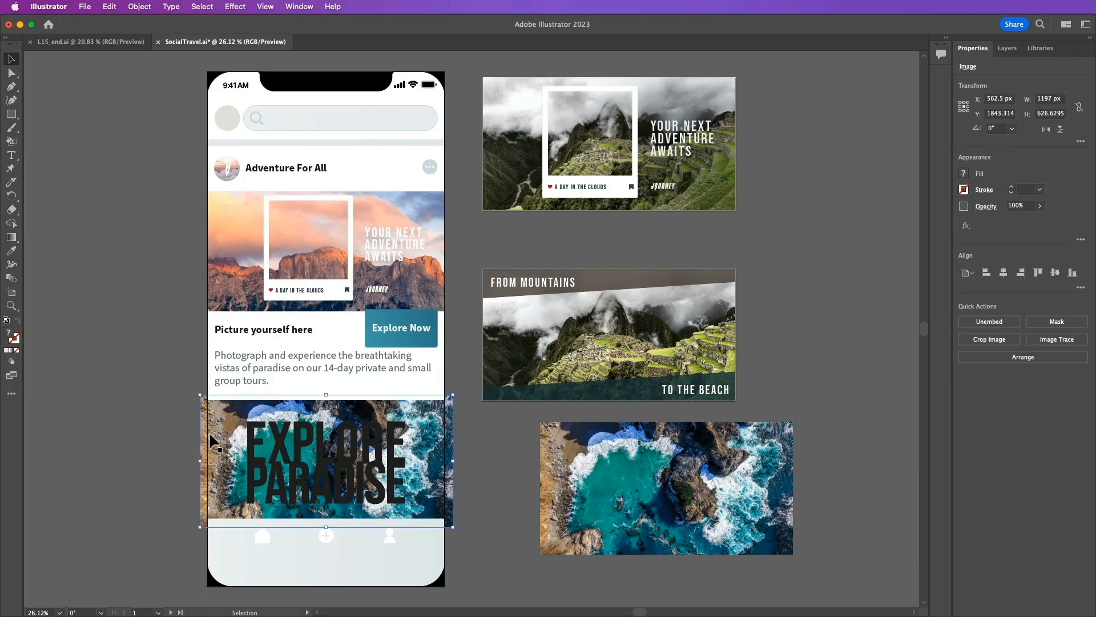
left_click(250, 434, "shift")
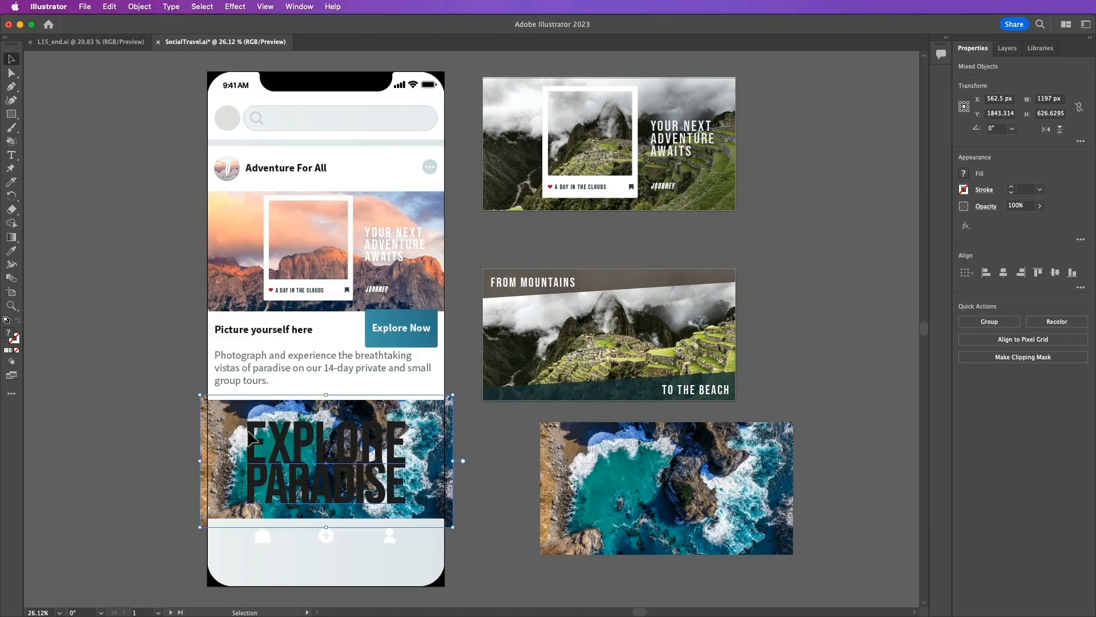
left_click(1037, 360)
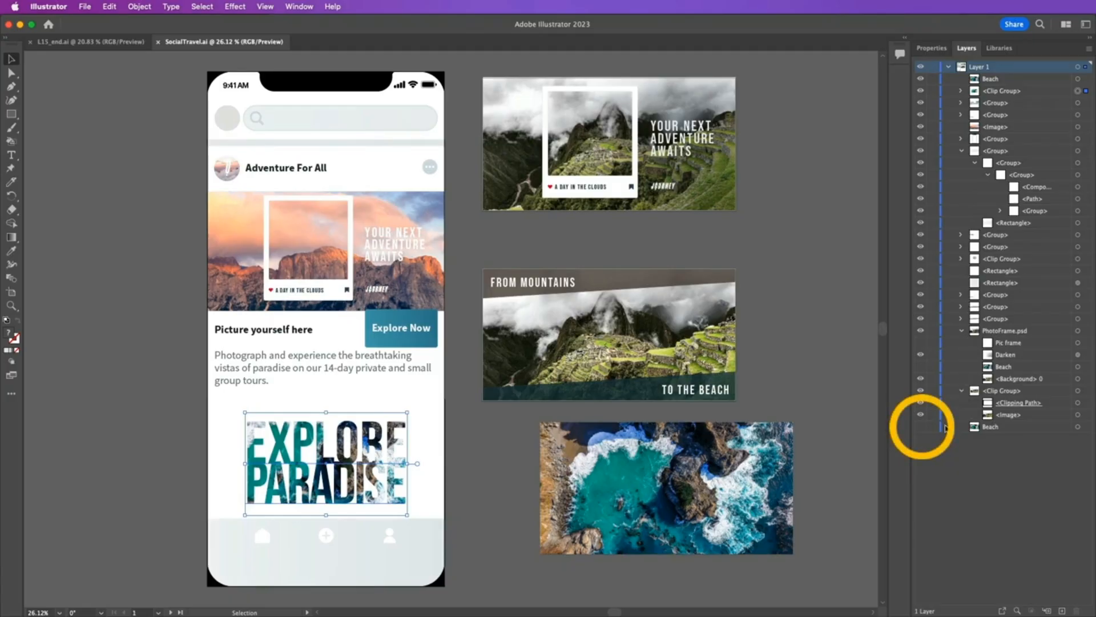
Show the hidden Beach image and draw a rectangle of about 1197 × 630 px that covers it
left_click(920, 427)
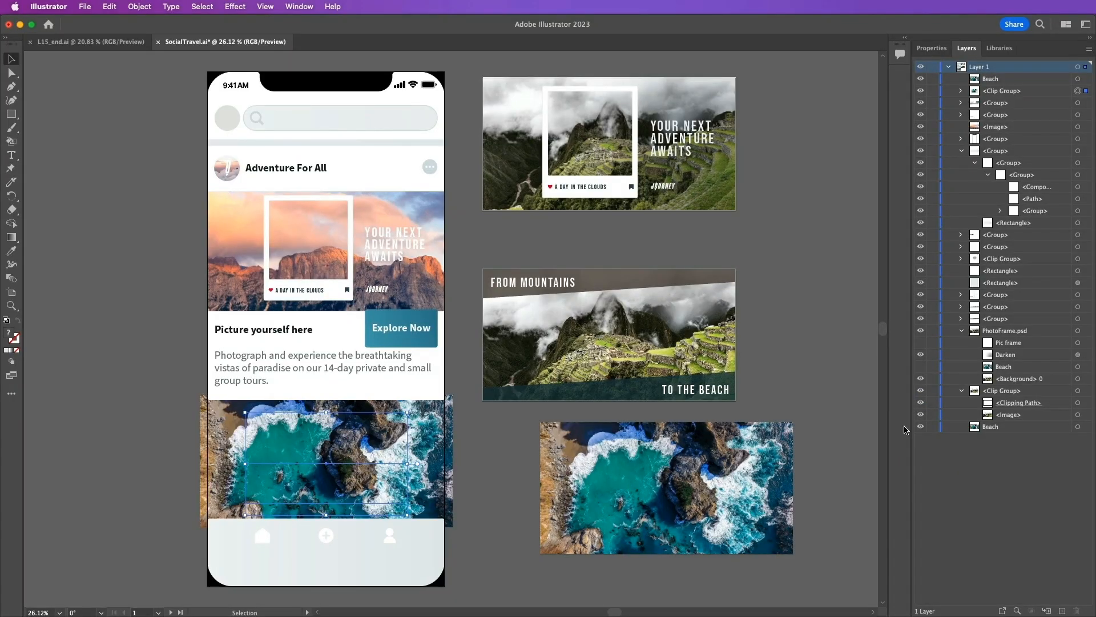
left_click(11, 114)
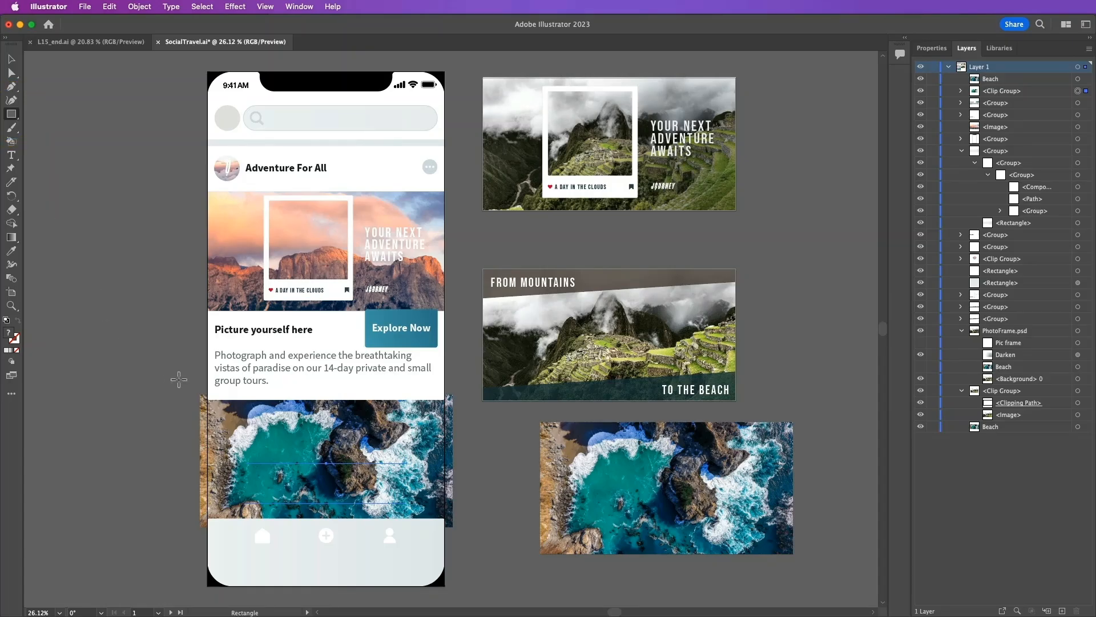
mouse_move(202, 397)
left_mouse_down()
mouse_move(410, 528)
mouse_move(456, 531)
left_mouse_up()
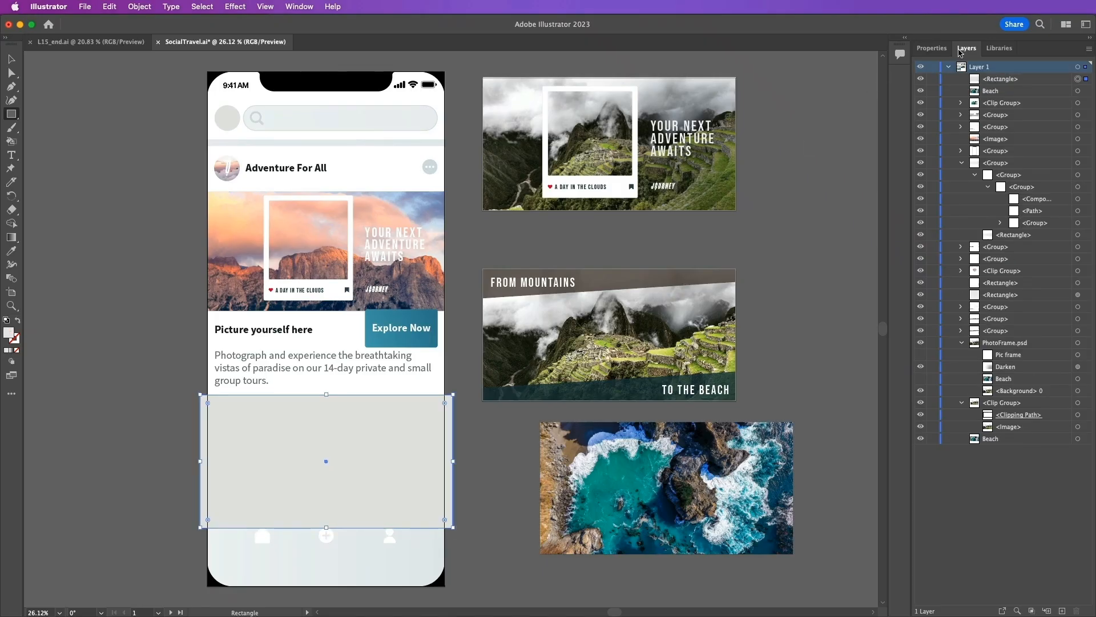
Fill the new rectangle with a near-black grey swatch and set its opacity to 80%
left_click(931, 52)
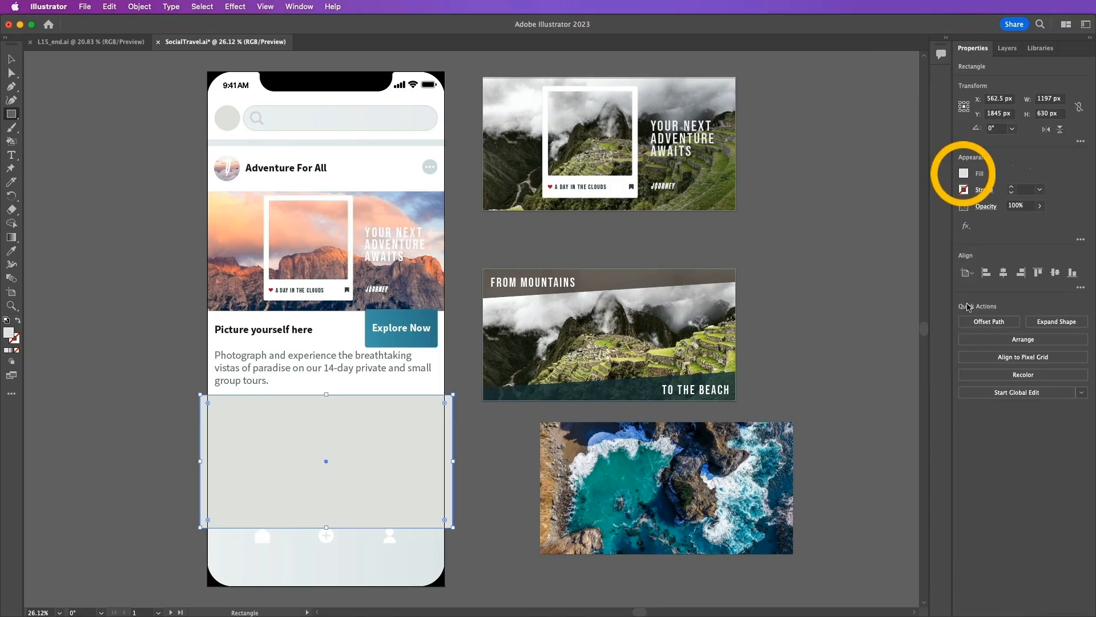
left_click(968, 177)
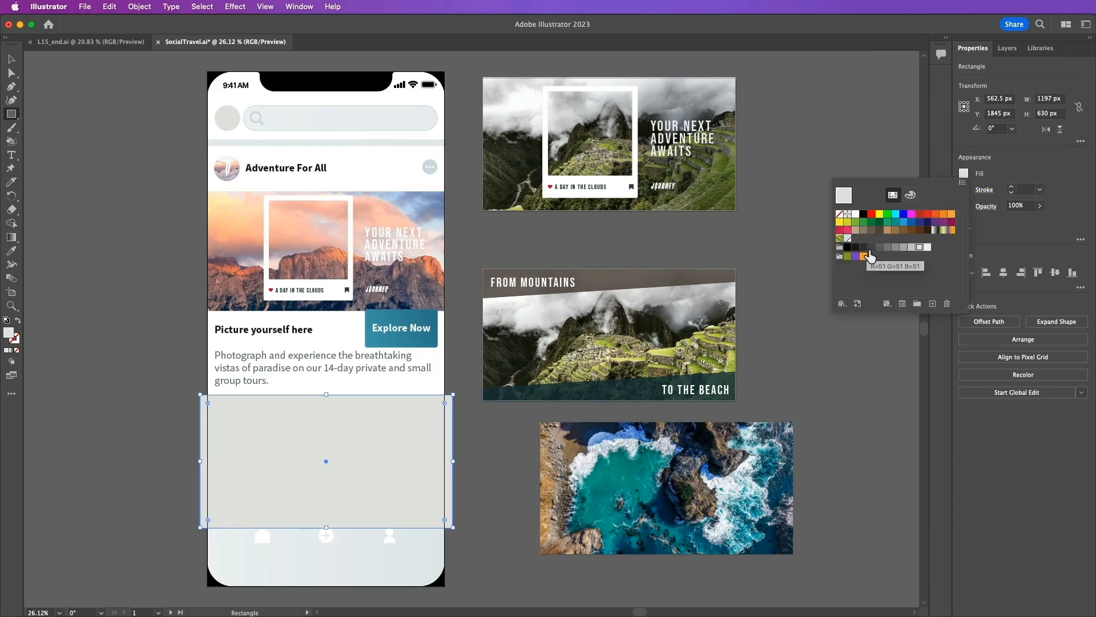
left_click(856, 247)
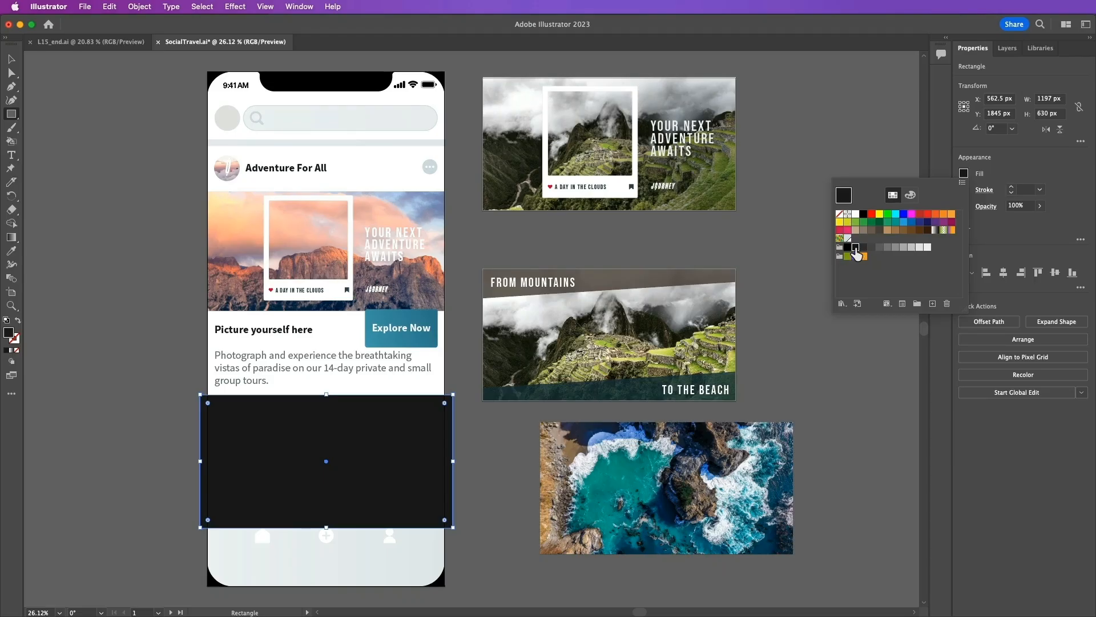
left_click(1039, 205)
left_click_drag(1005, 226, 1031, 225)
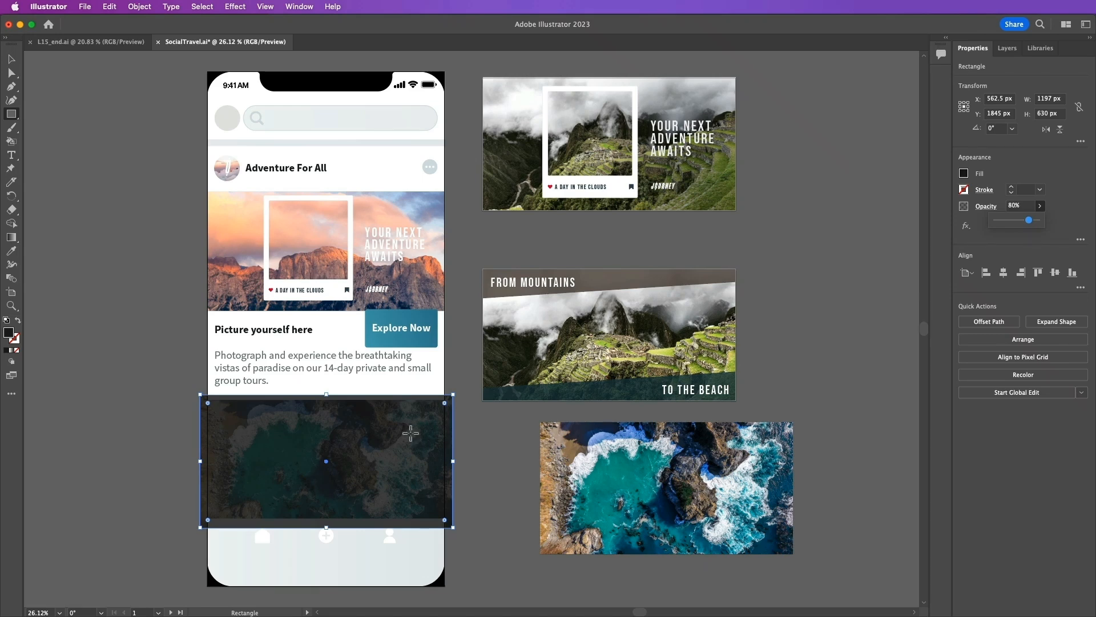
Send the dark rectangle to the back, bring it forward one level above the Beach image, and deselect everything
left_click(1020, 340)
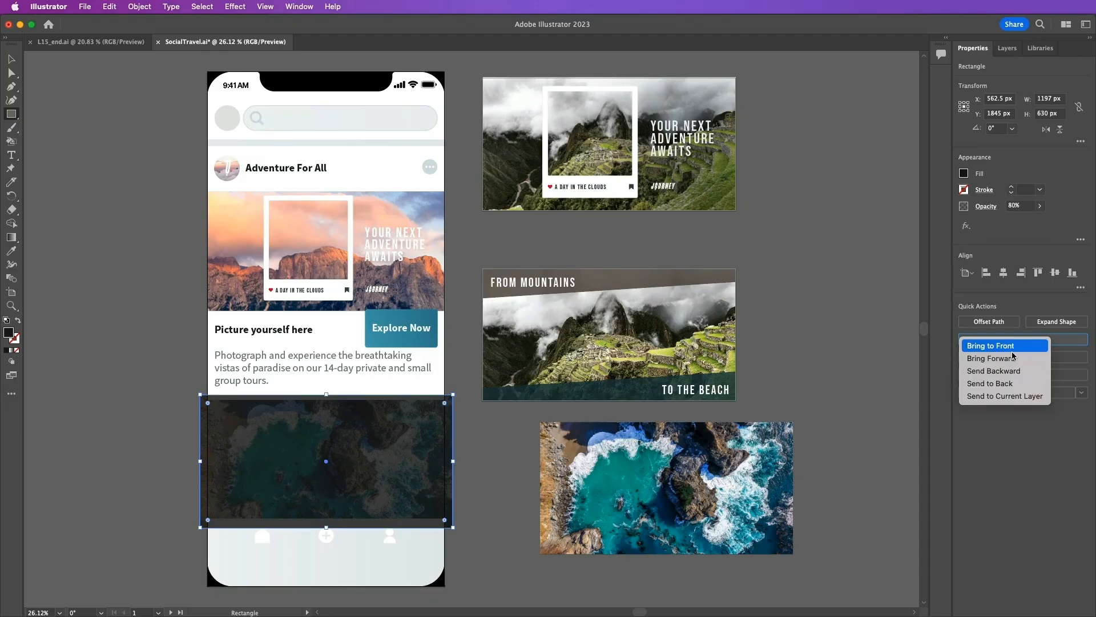
left_click(1005, 384)
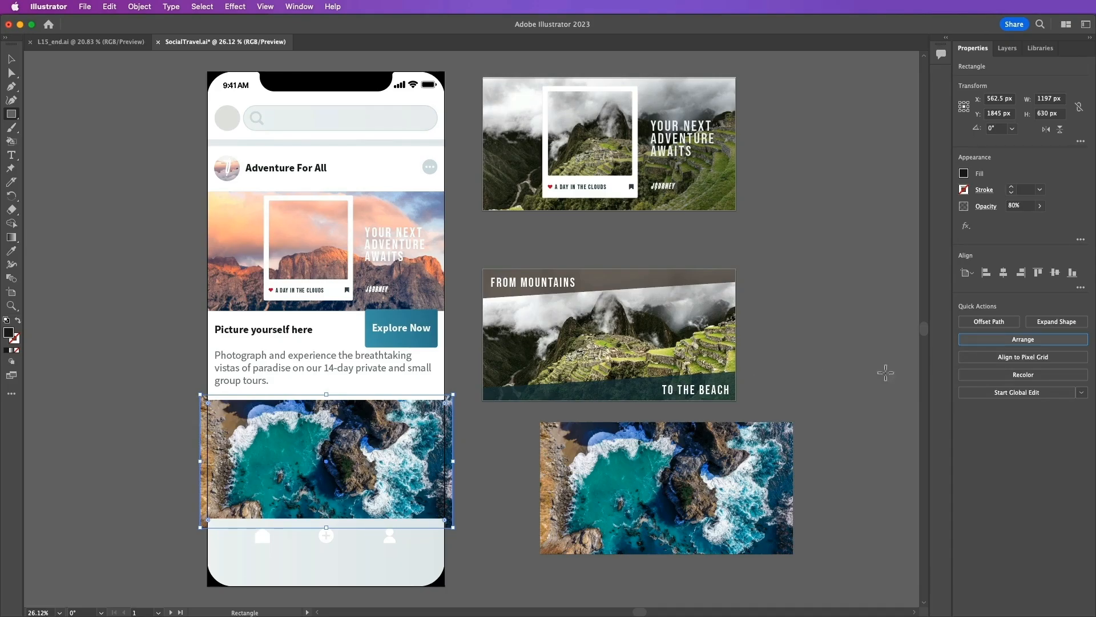
left_click(975, 341)
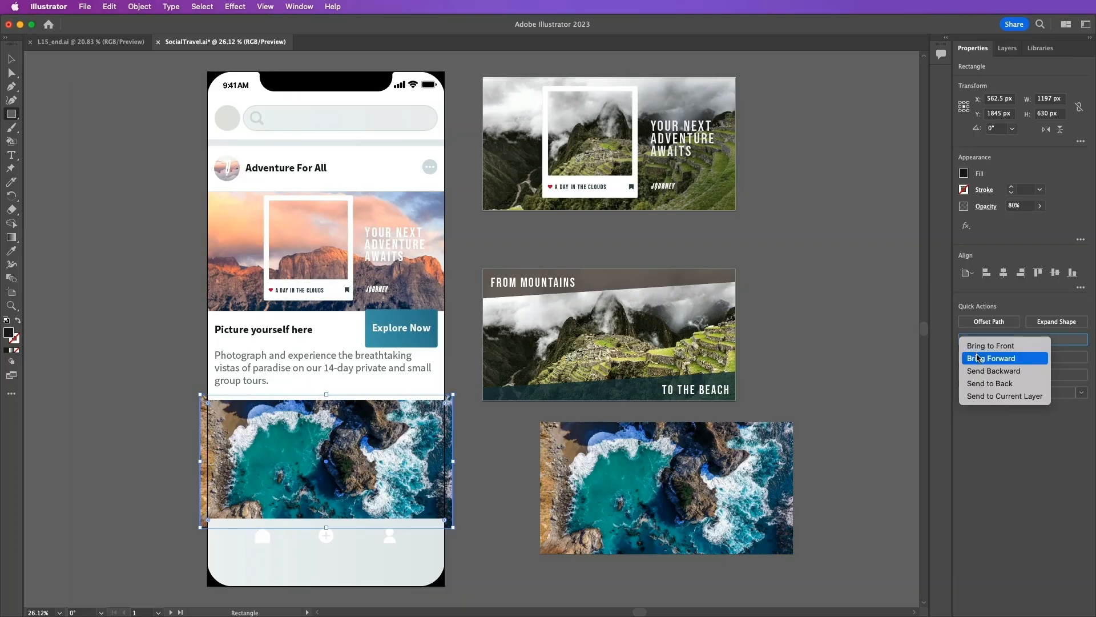
left_click(980, 360)
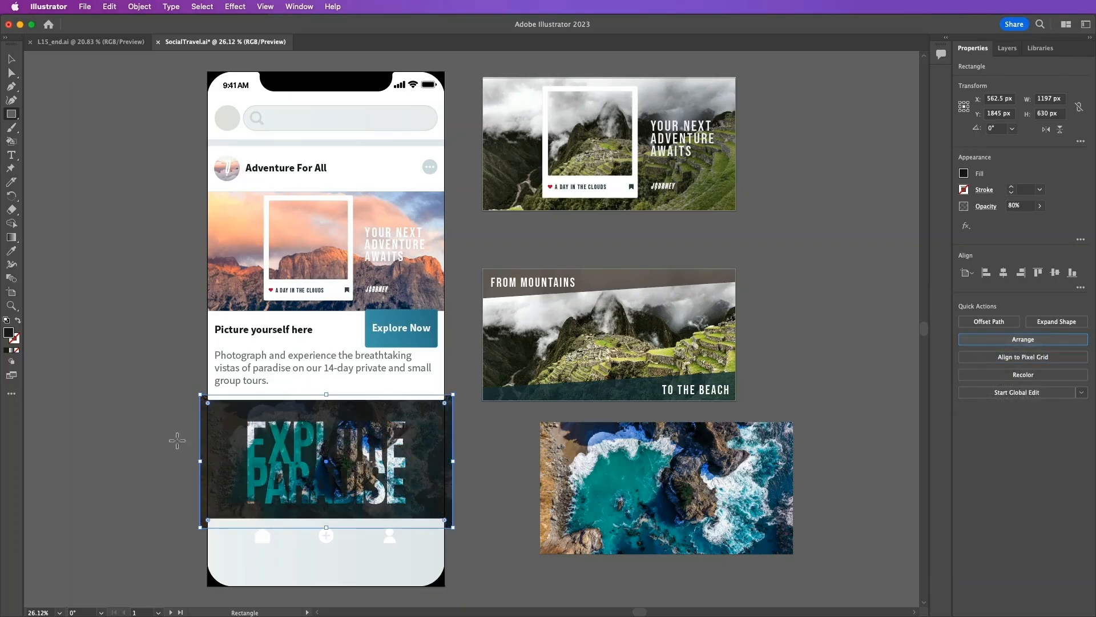
left_click(203, 7)
left_click(206, 49)
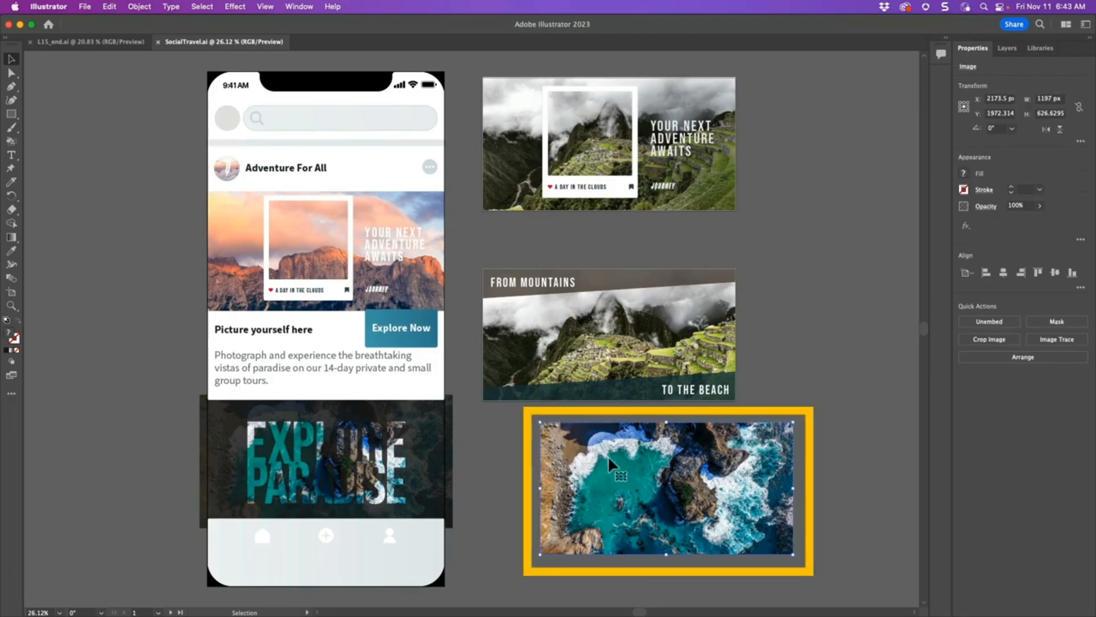
Move the spare Beach image over "To the Beach" at about X 2416.5, Y 1243 px and cover it with a 1205 × 625 px rectangle
left_click_drag(607, 480, 656, 326)
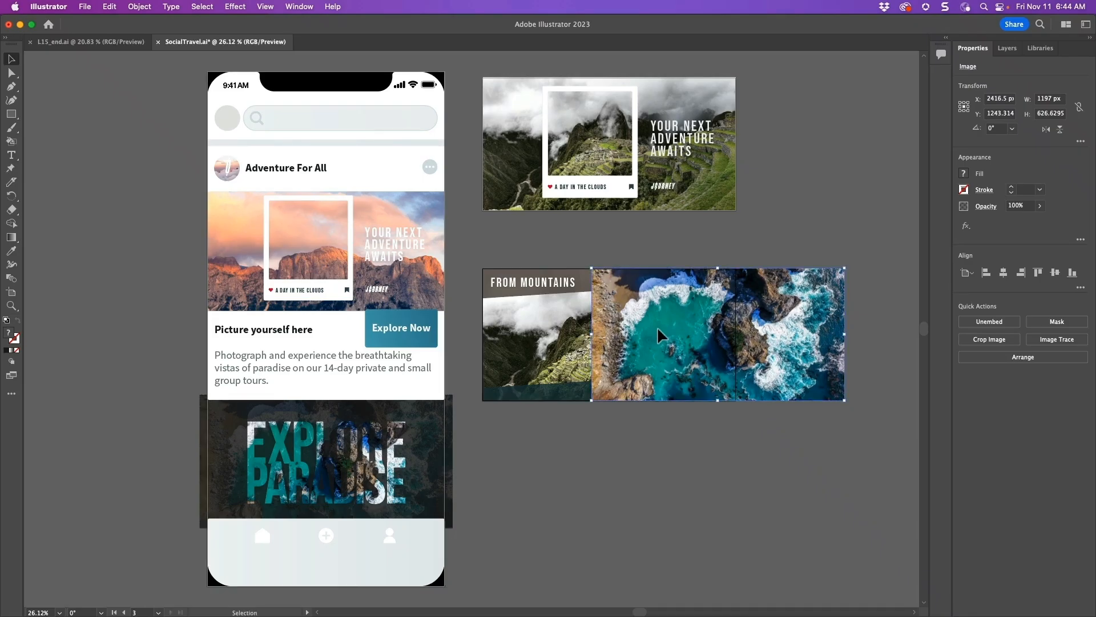
left_click(11, 113)
left_click_drag(591, 269, 846, 401)
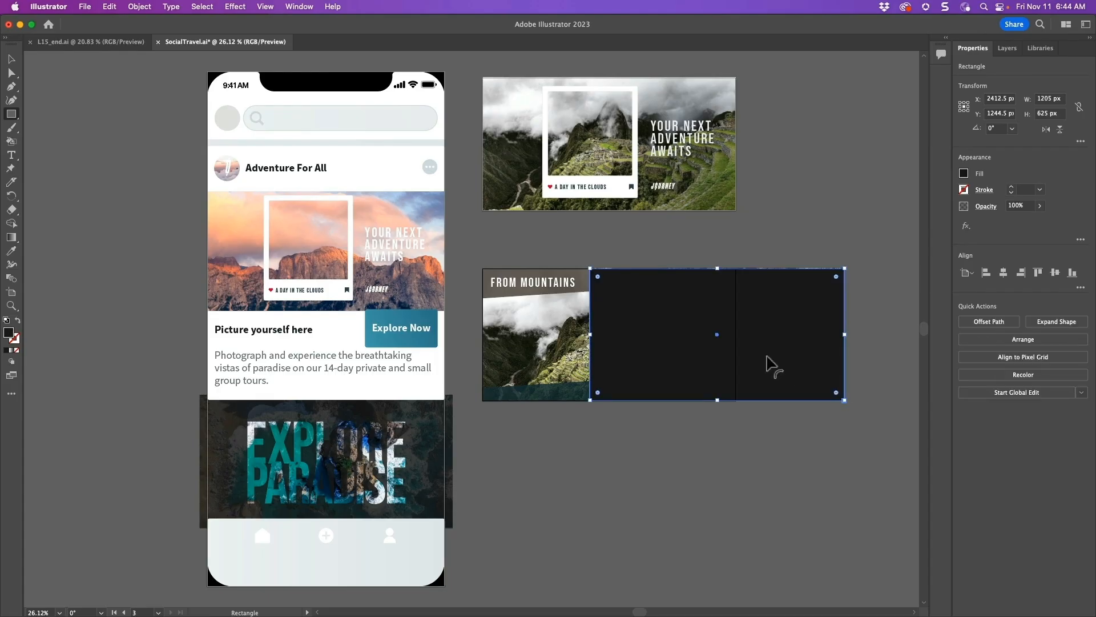
Give the covering rectangle the default white fill and 1 pt black stroke, and narrow it from its right side to about 1088.5 px wide
key("d")
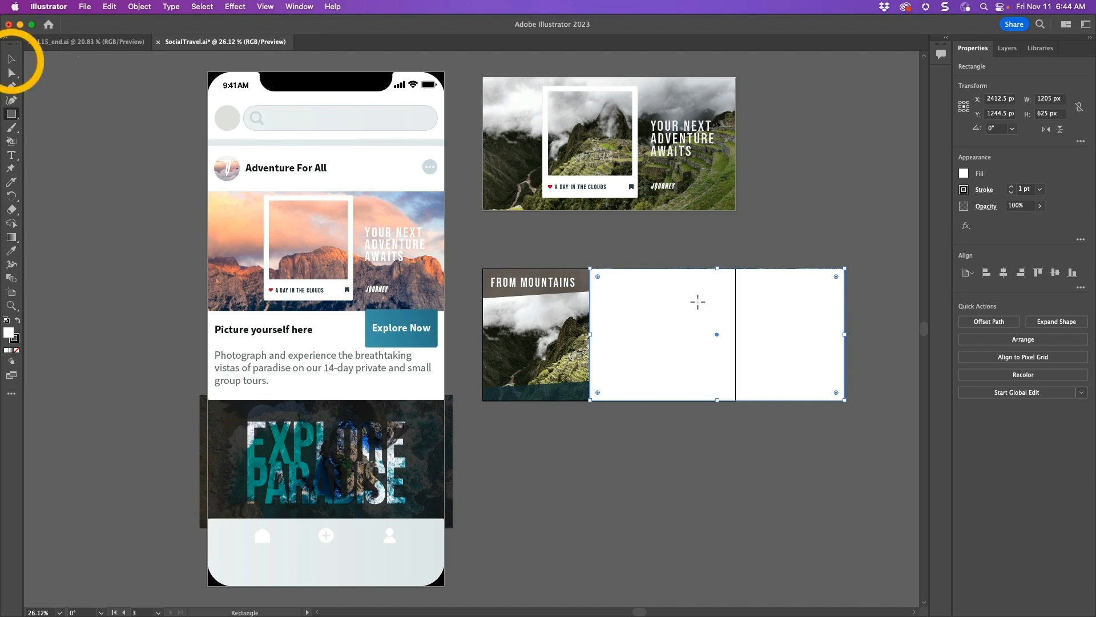
left_click(11, 59)
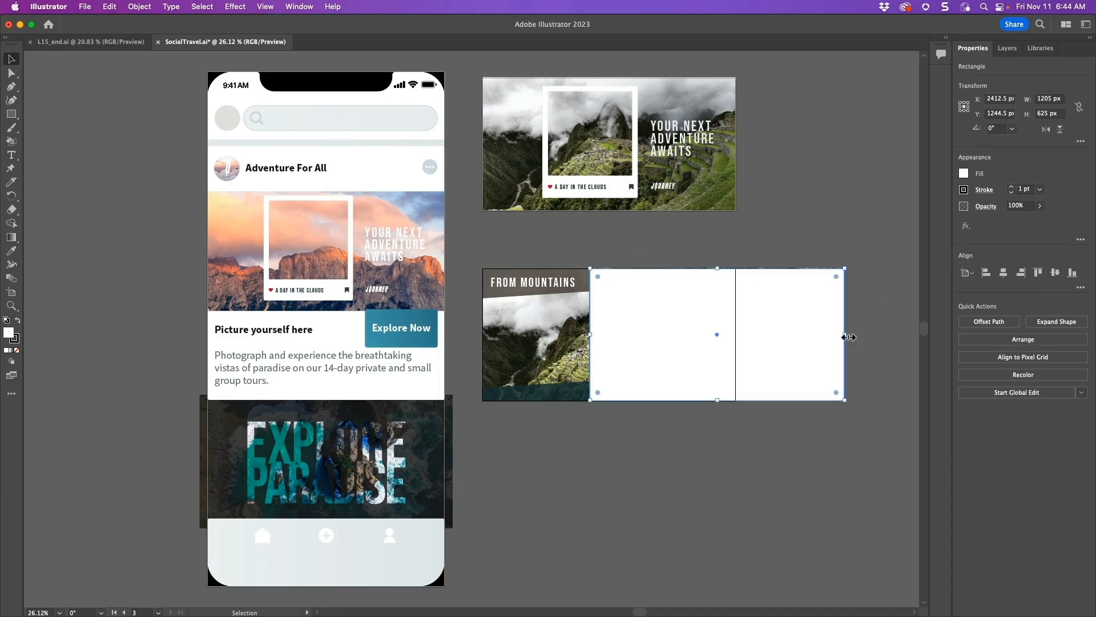
left_click_drag(845, 337, 820, 336)
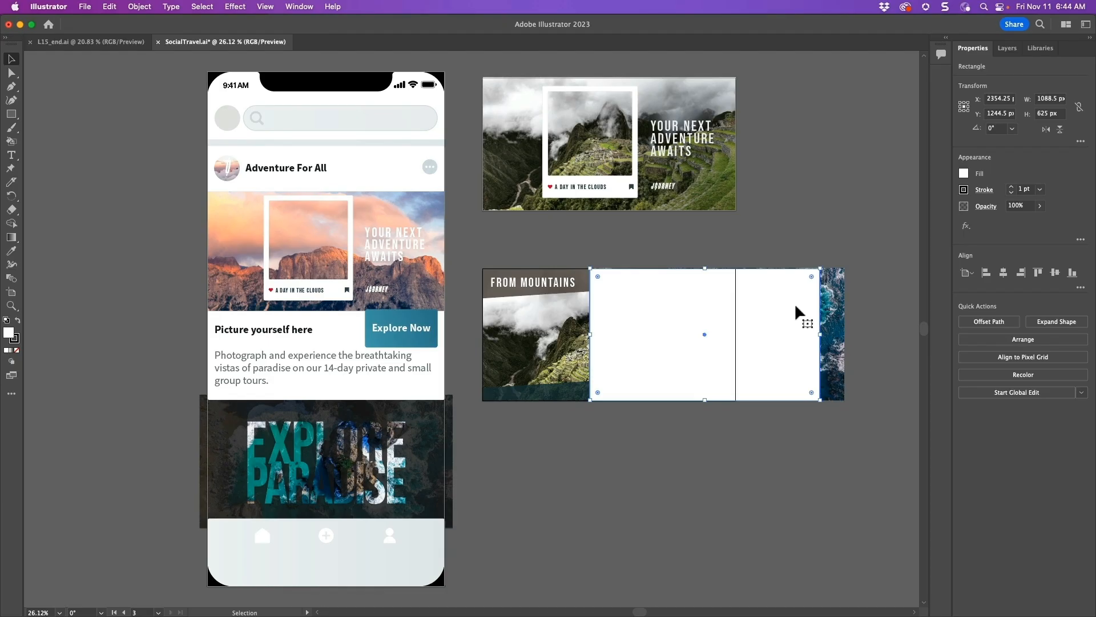
Make an opacity mask from the white rectangle and the Beach image beneath it, and toggle the mask off and back on
left_click(829, 334, "shift")
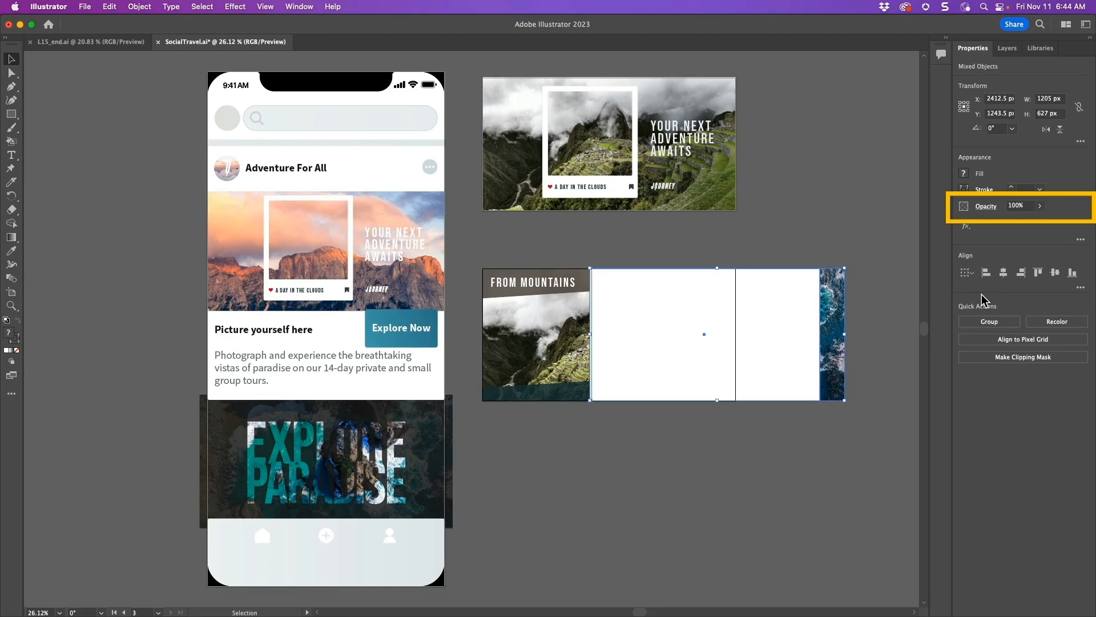
left_click(986, 207)
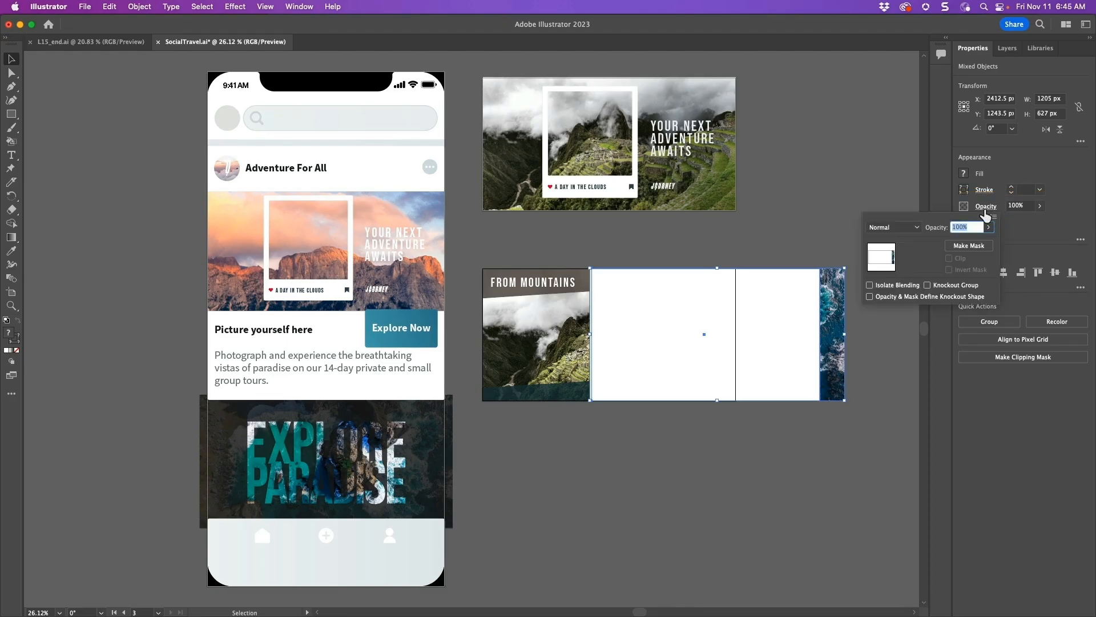
left_click(971, 246)
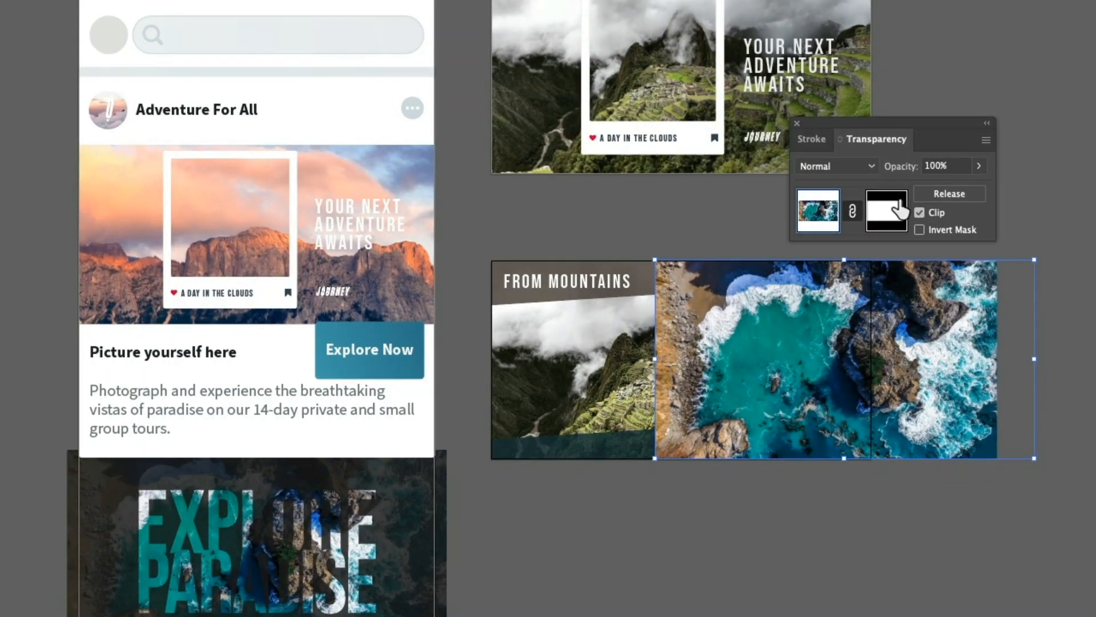
left_click(892, 212, "shift")
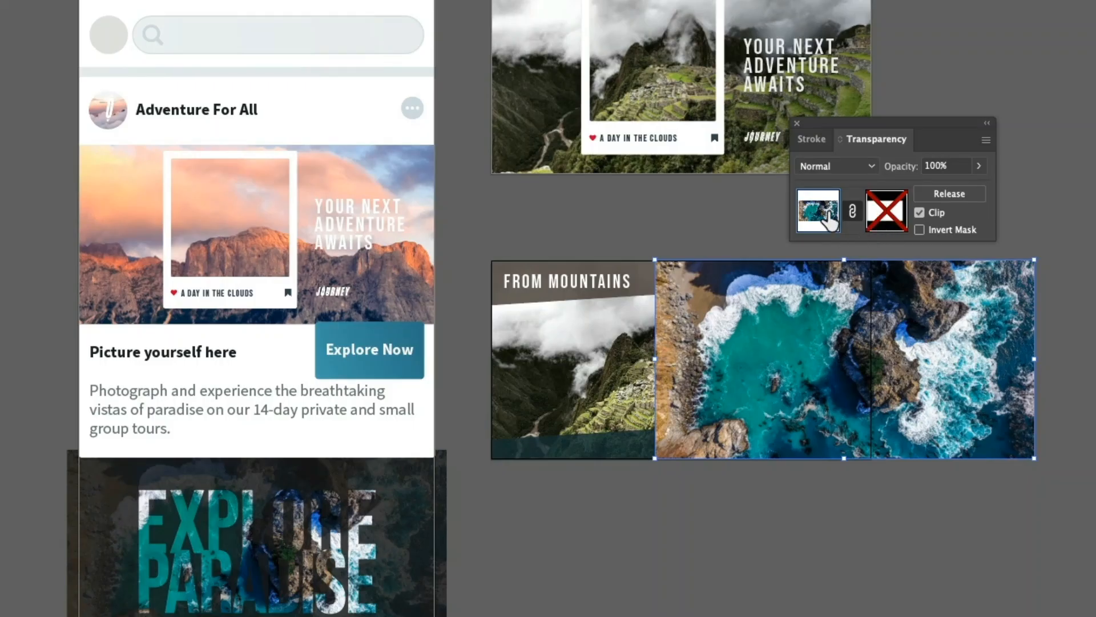
left_click(880, 220, "shift")
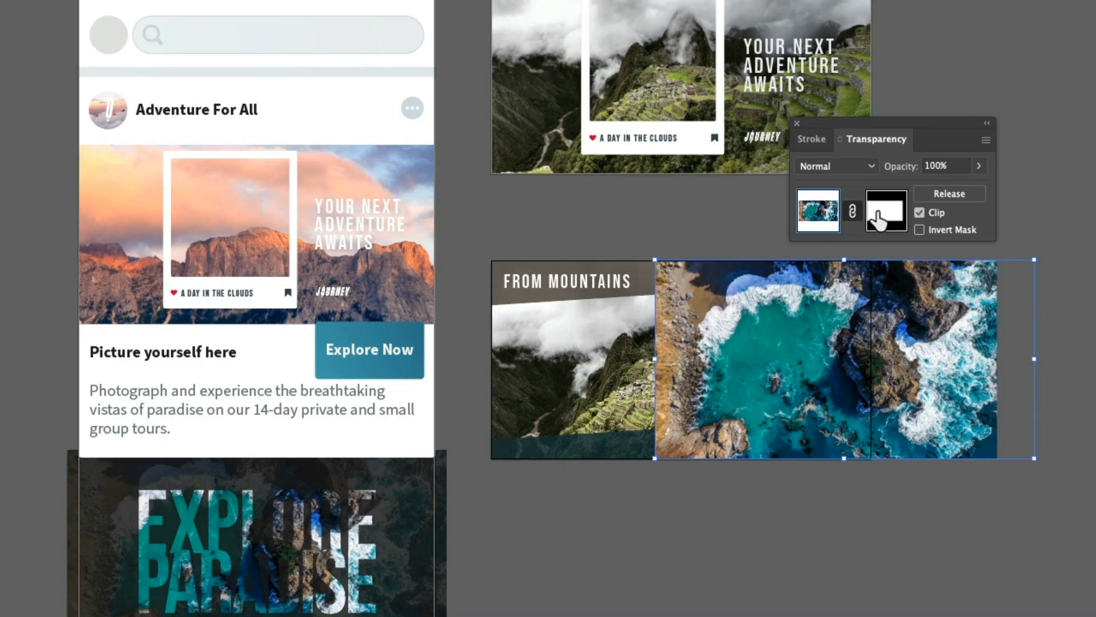
Edit the opacity mask and fill its rectangle with the white-to-black gradient swatch
left_click(880, 220)
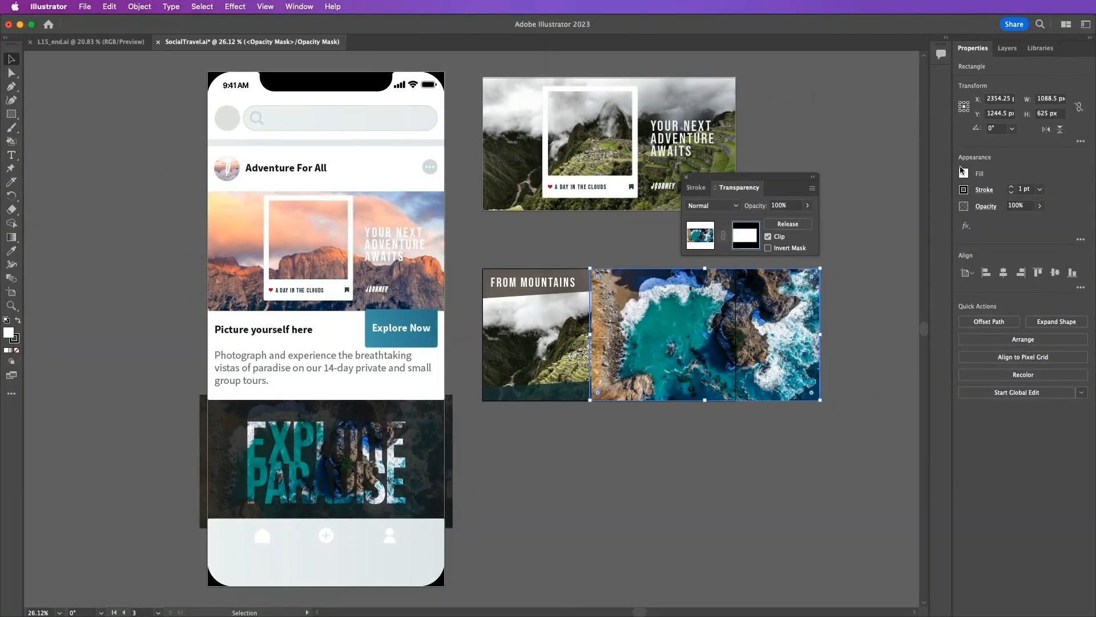
left_click(964, 173)
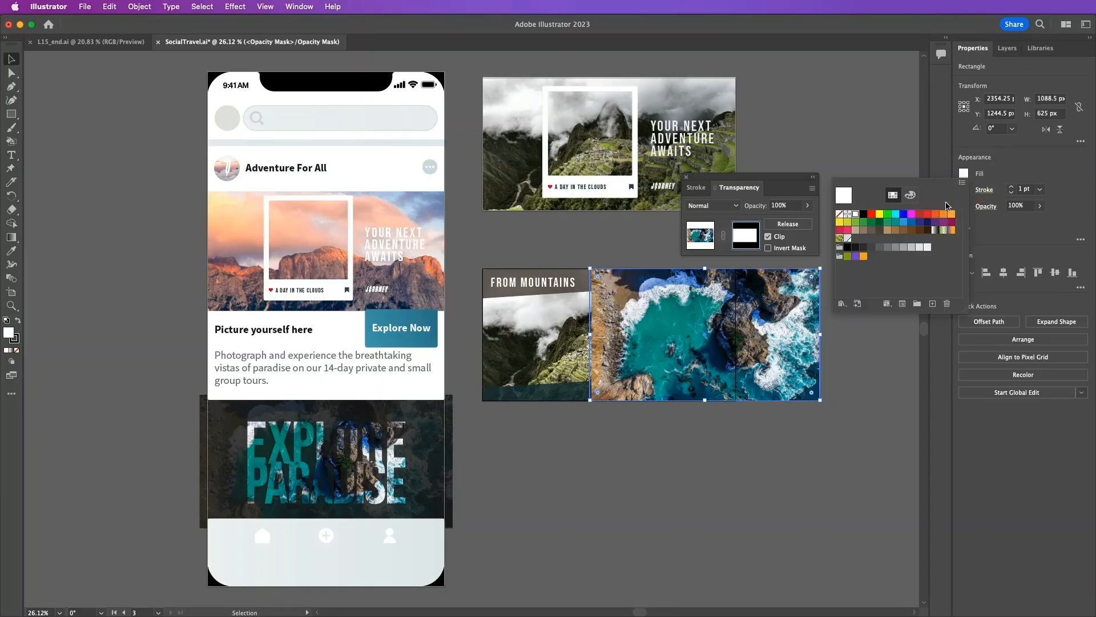
left_click(934, 229)
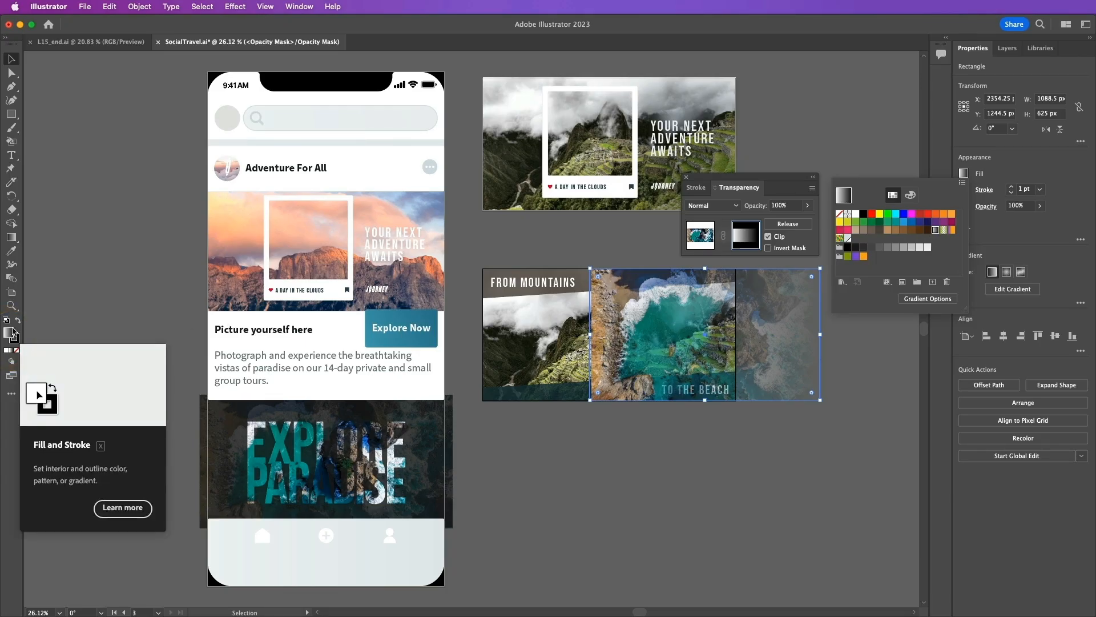
Redraw the mask's gradient horizontally, from near the artboard's right edge to just inside the Beach image's left edge
left_click(11, 237)
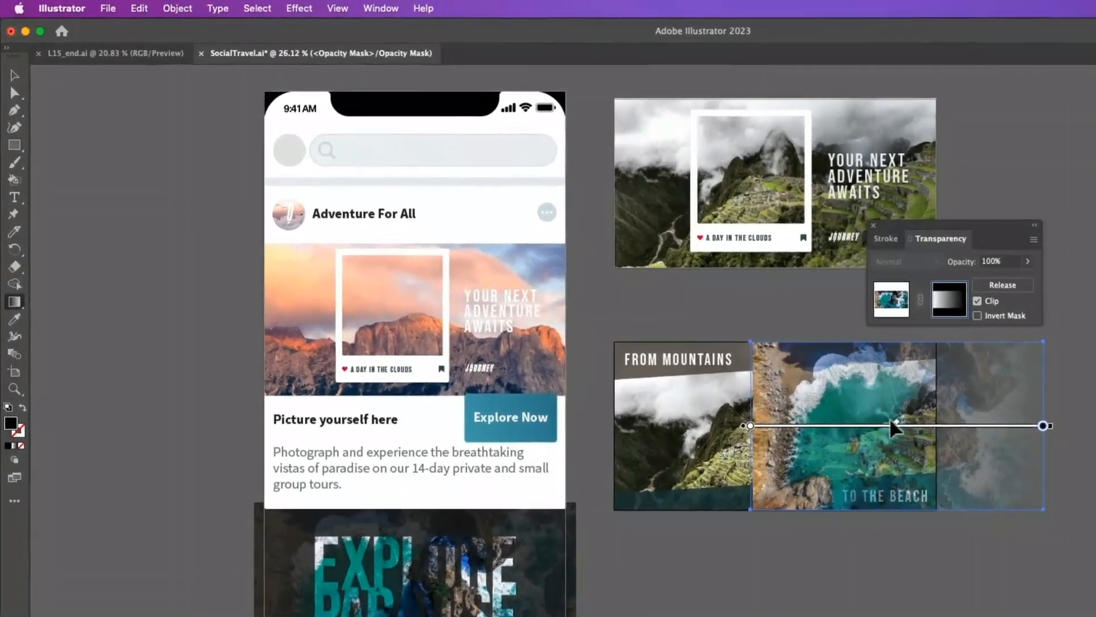
mouse_move(942, 404)
left_mouse_down()
mouse_move(779, 401)
mouse_move(779, 411)
left_mouse_up()
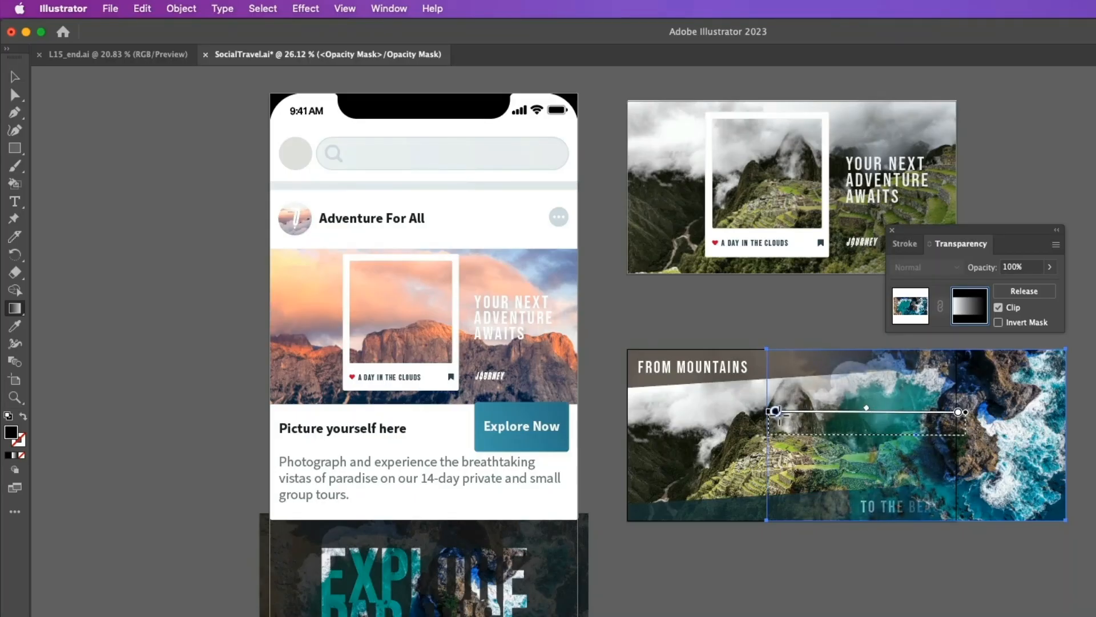
mouse_move(776, 411)
left_mouse_down()
mouse_move(496, 416)
mouse_move(775, 412)
left_mouse_up()
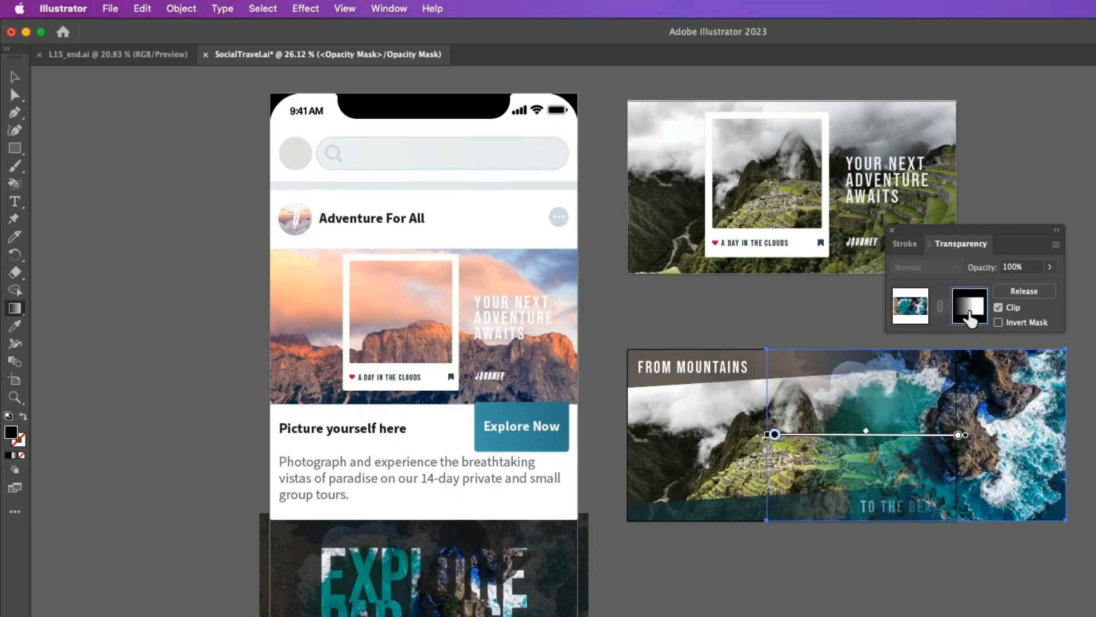
Unlink the Beach image from its opacity mask and shift only the image left, then relink them and move both further left
left_click(908, 310)
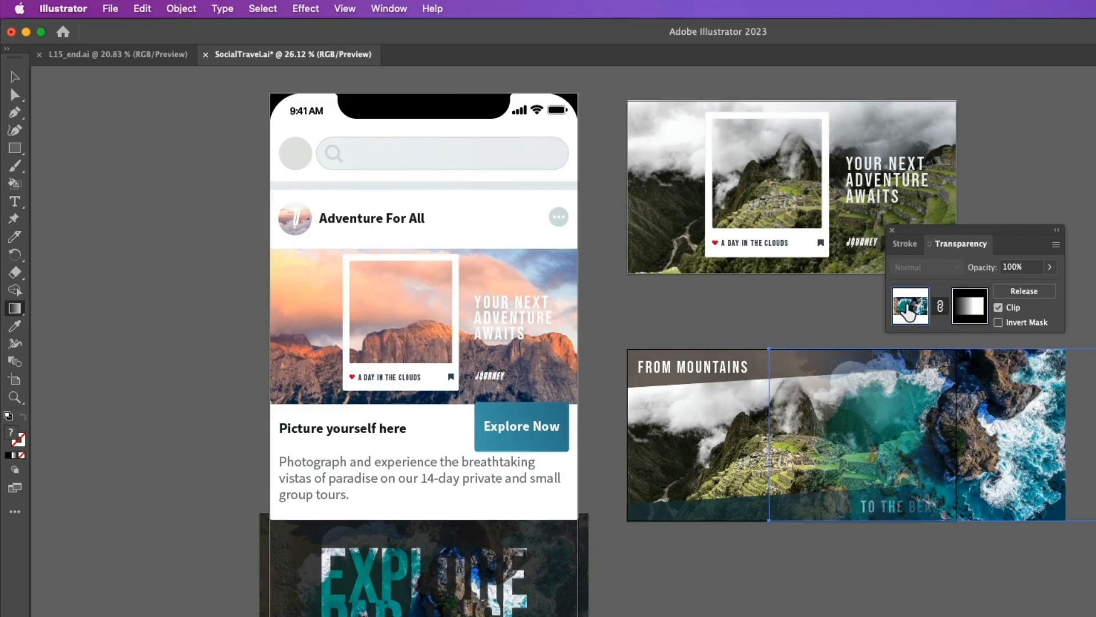
left_click(940, 308)
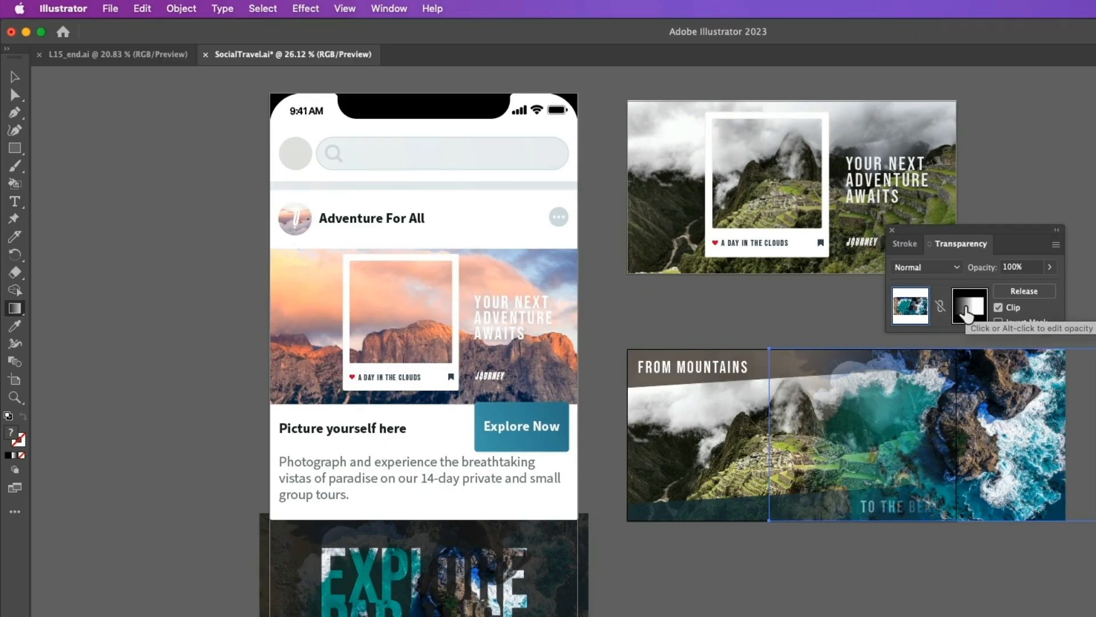
key("v")
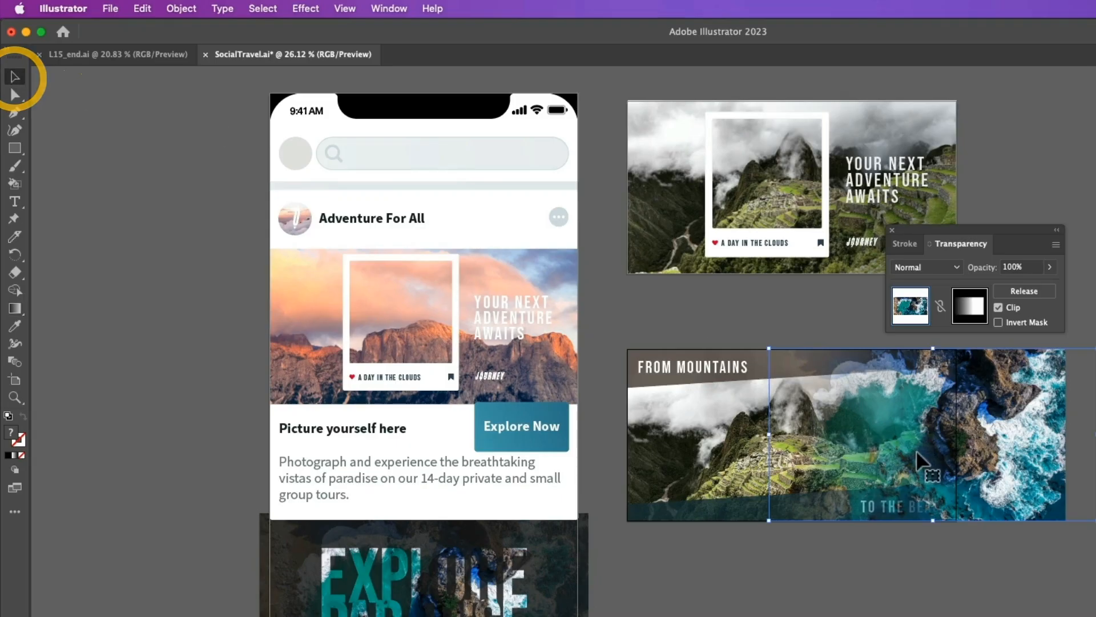
left_click_drag(918, 450, 867, 448)
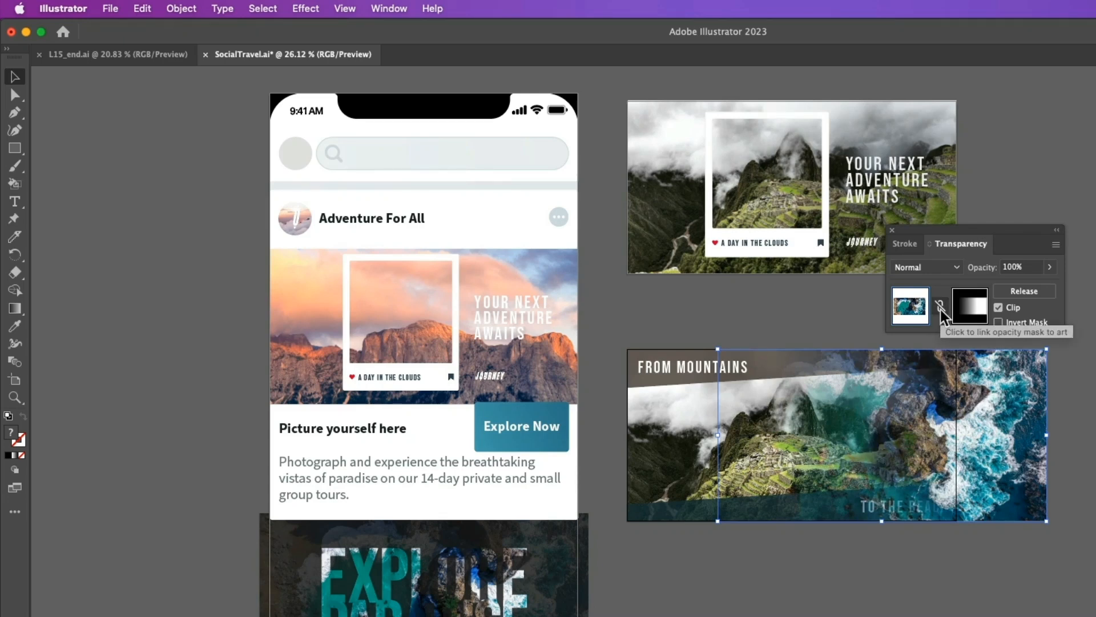
left_click(941, 307)
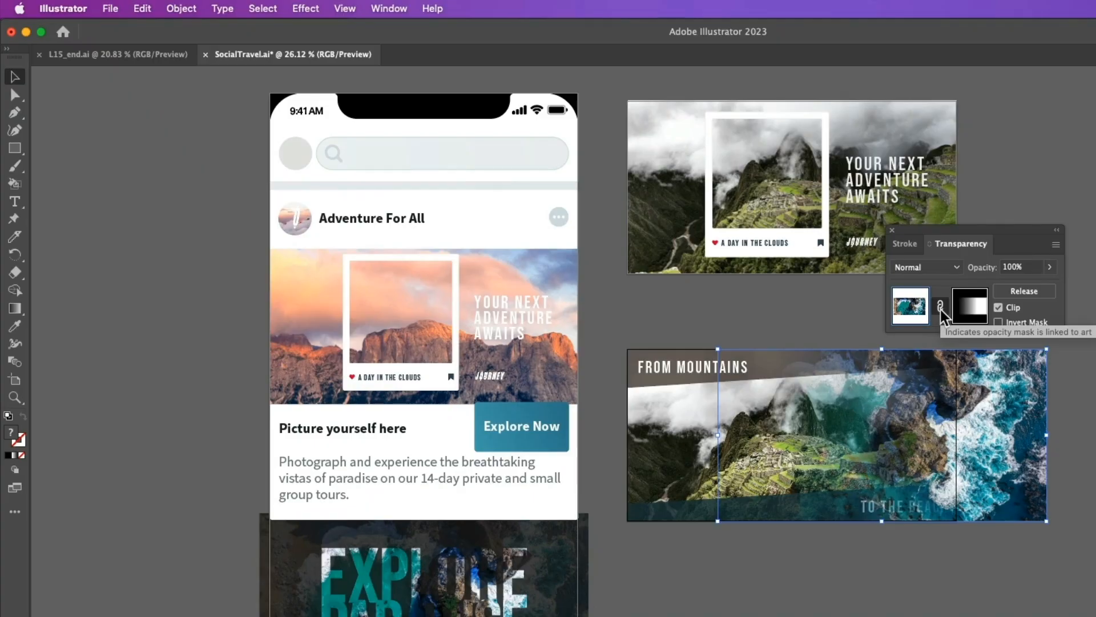
left_click_drag(936, 413, 908, 424)
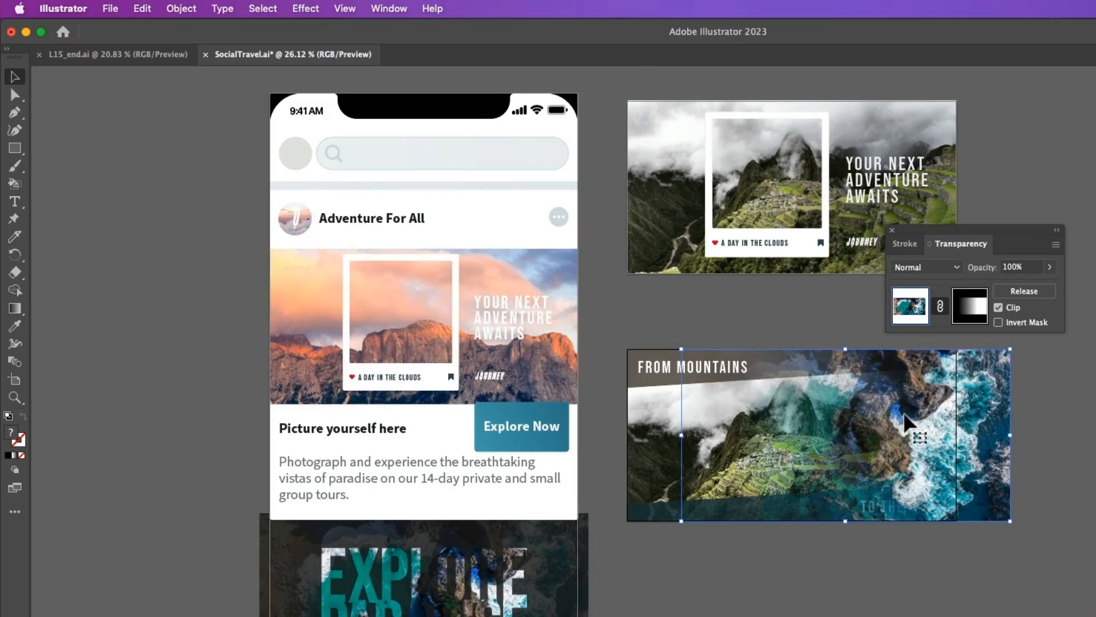
Send the masked Beach image and the mountain image beside it to the back together, and deselect everything
left_click(665, 438, "shift")
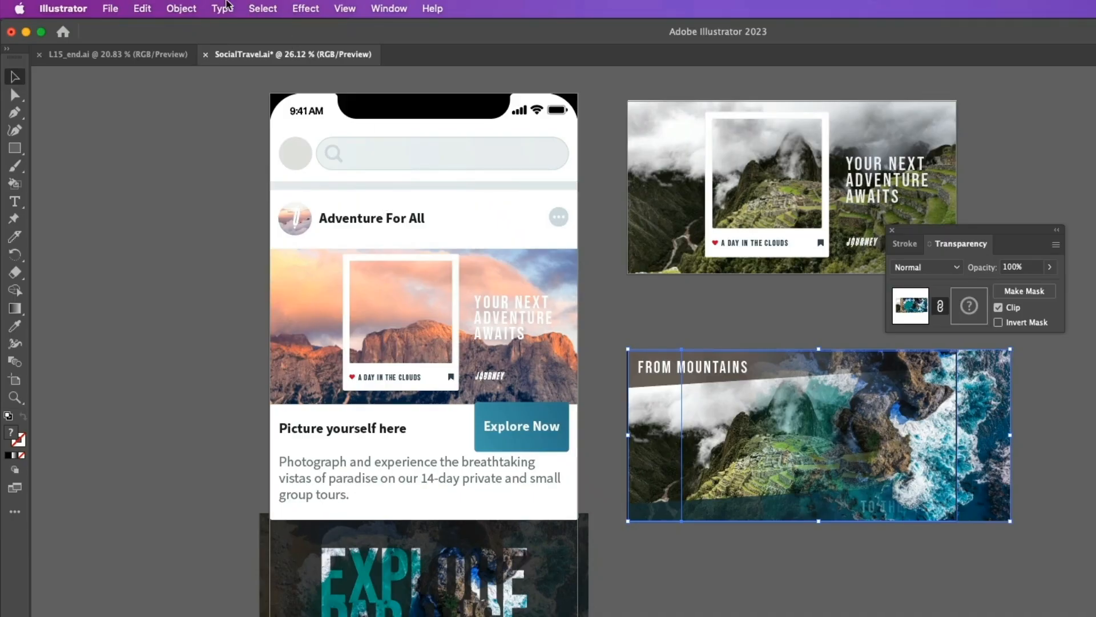
left_click(192, 13)
mouse_move(194, 47)
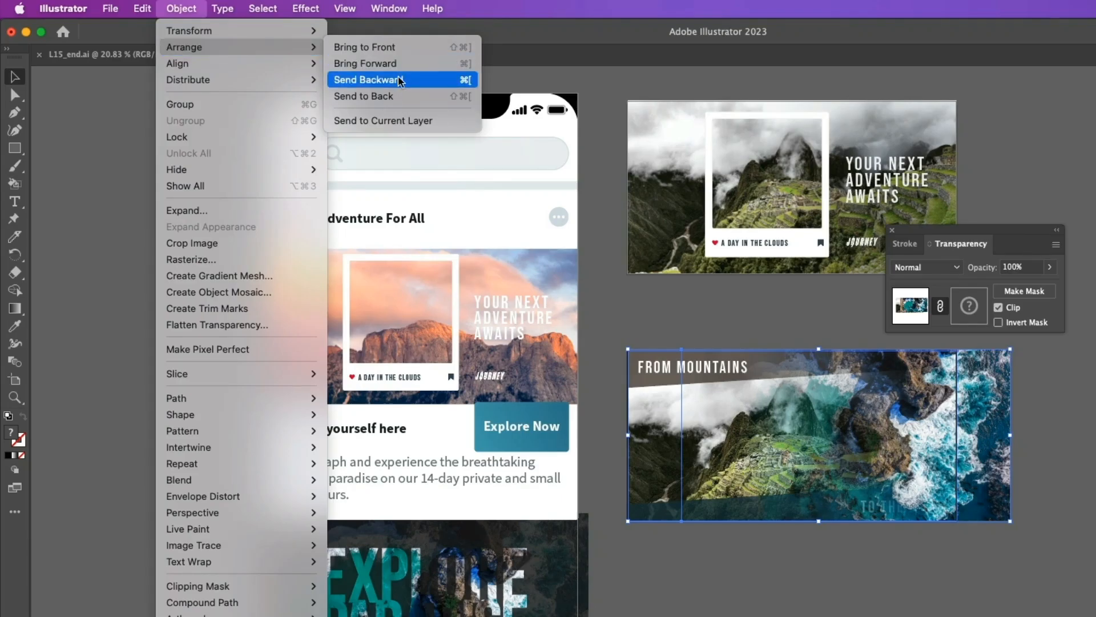
left_click(394, 96)
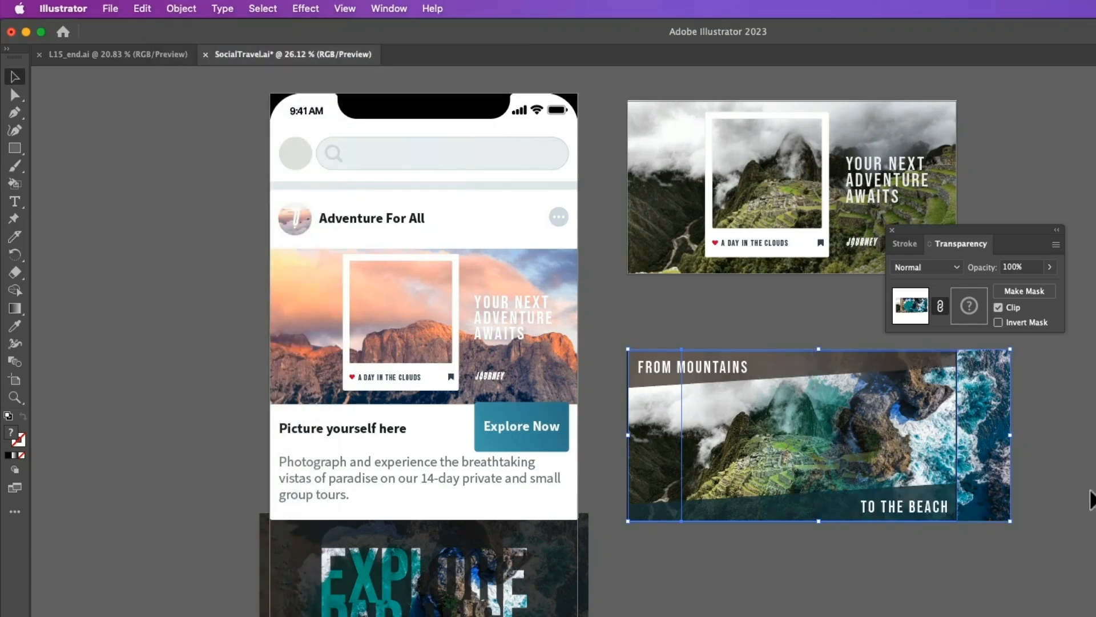
left_click(280, 9)
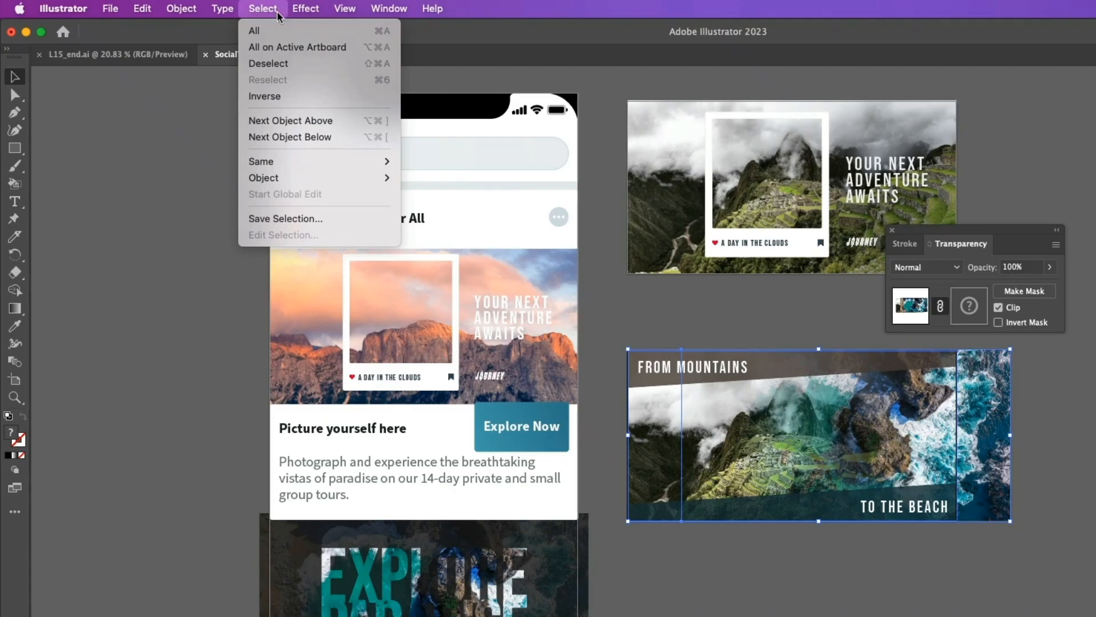
left_click(277, 64)
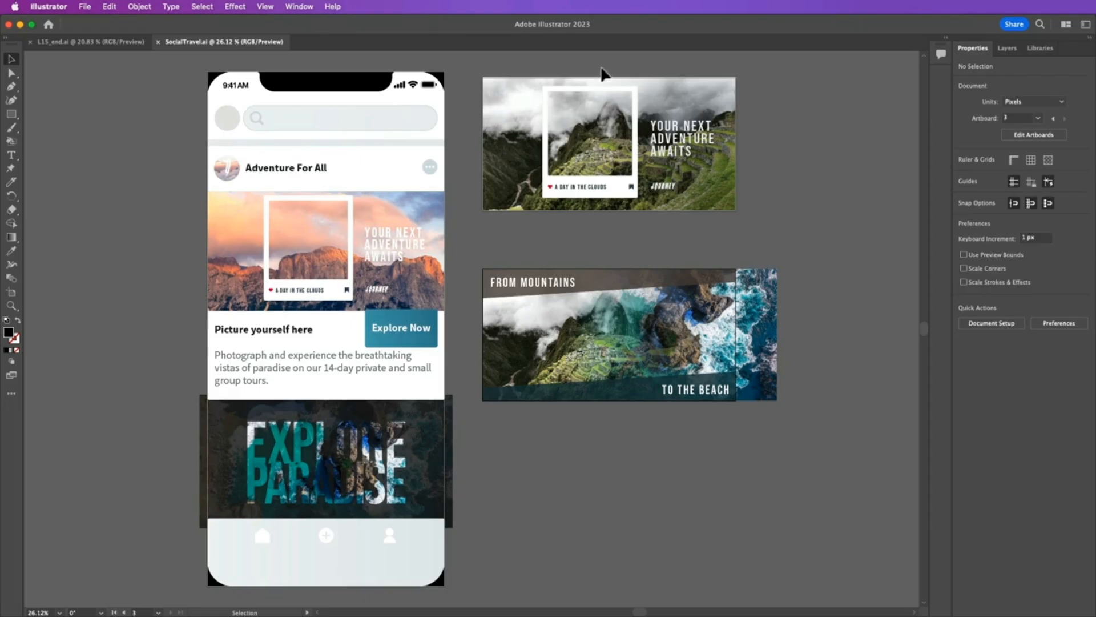
Reset the Essentials workspace
left_click(299, 6)
mouse_move(307, 67)
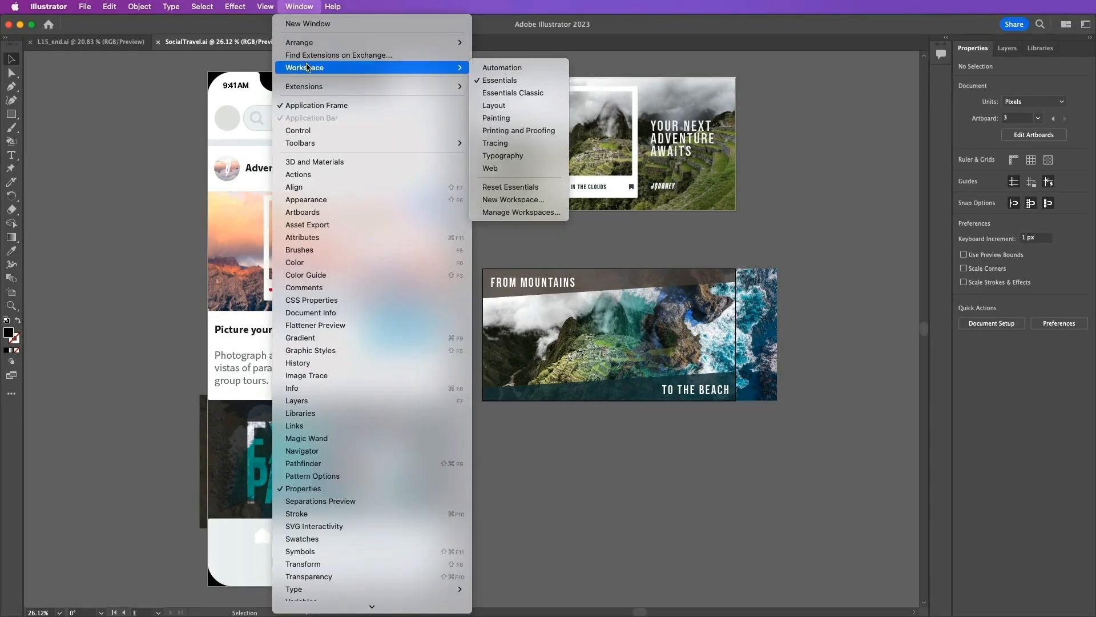
left_click(521, 186)
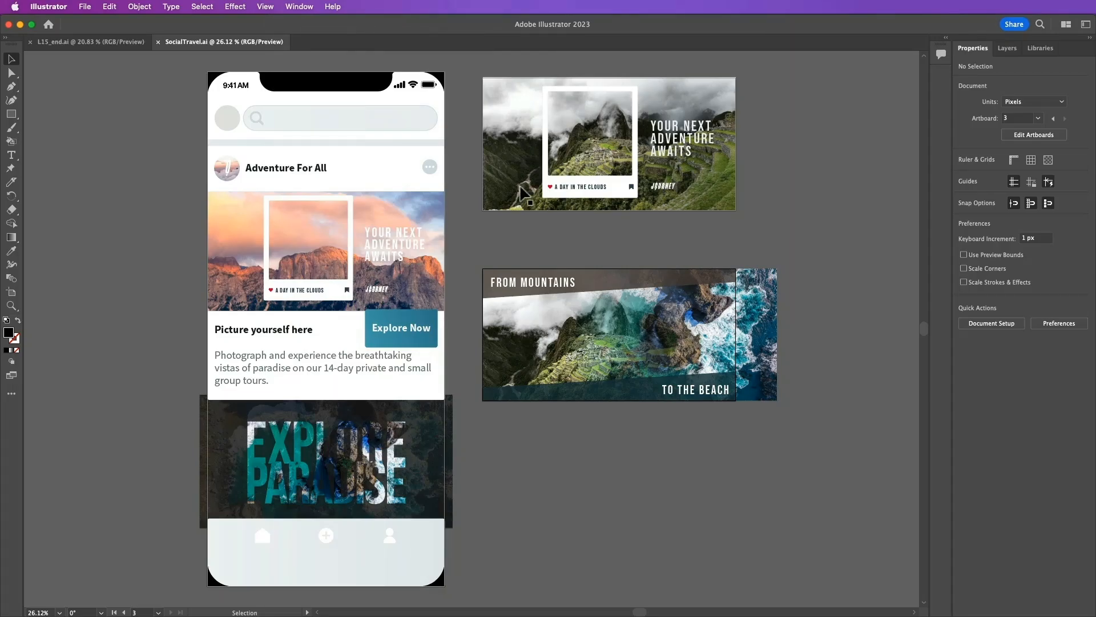
Show the link information for Icon.jpg, locate that image in the document, and clear the selection
left_click(298, 6)
left_click(317, 426)
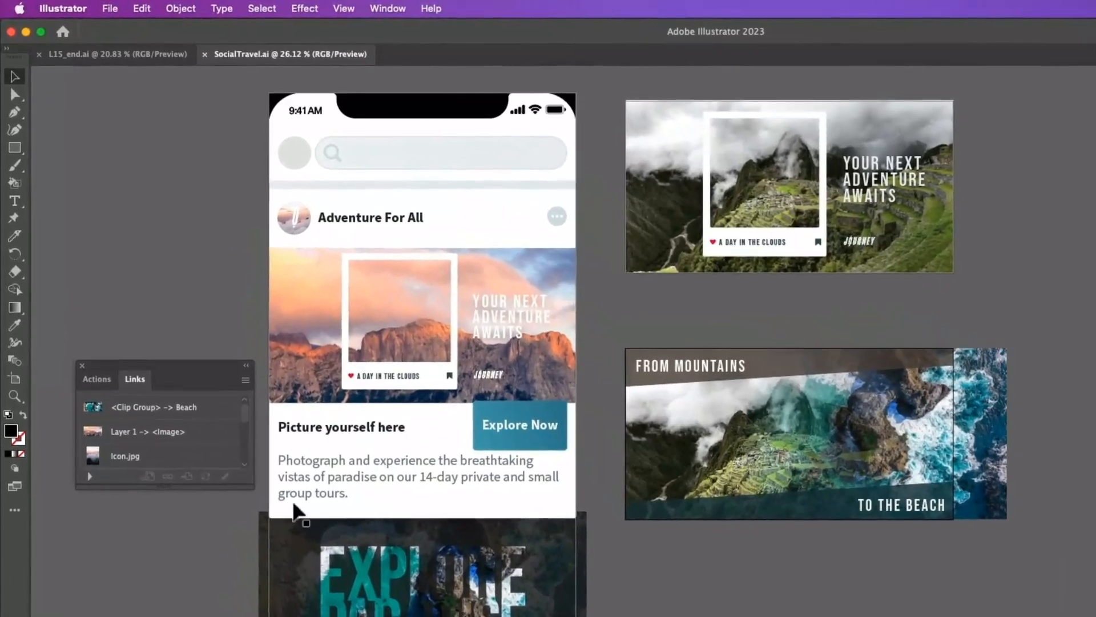
scroll(154, 369, "down", 1)
scroll(190, 457, "down", 1)
left_click(148, 413)
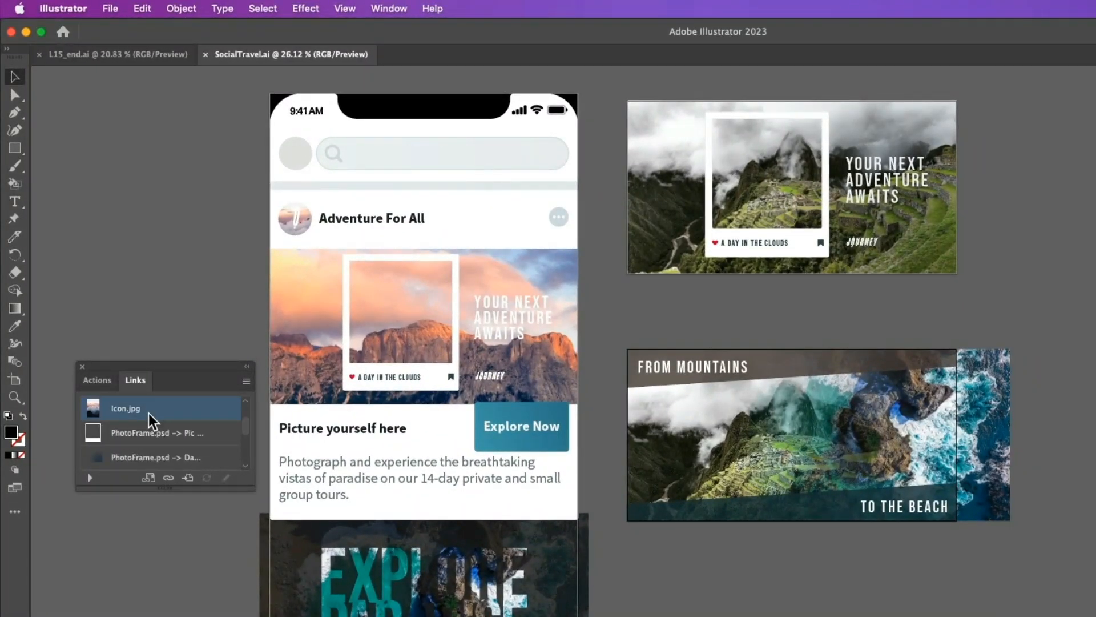
left_click(89, 478)
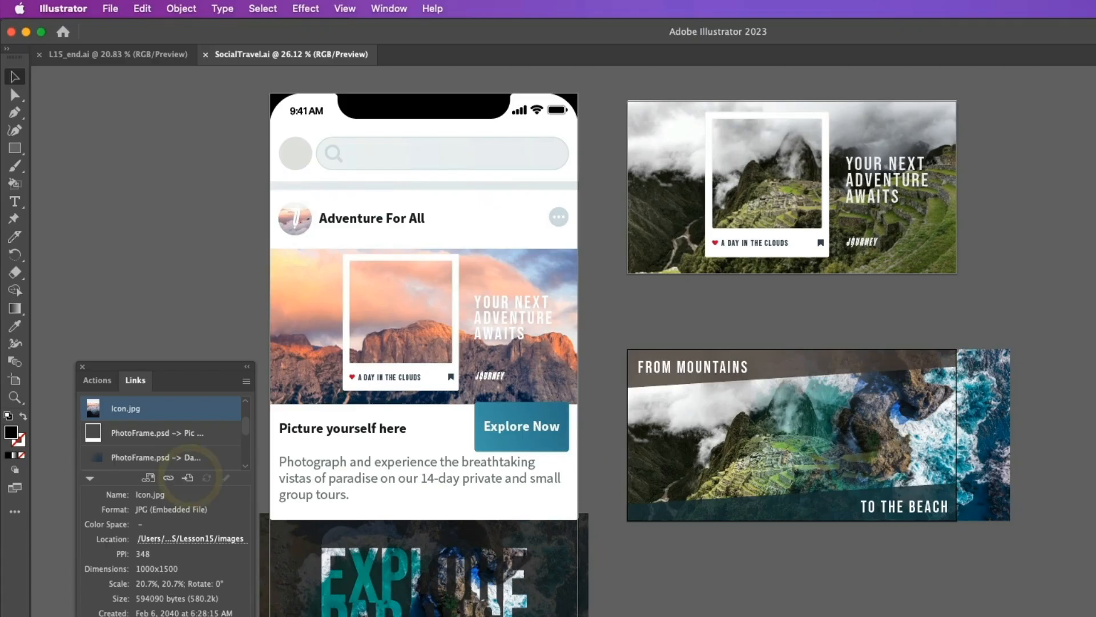
left_click(188, 478)
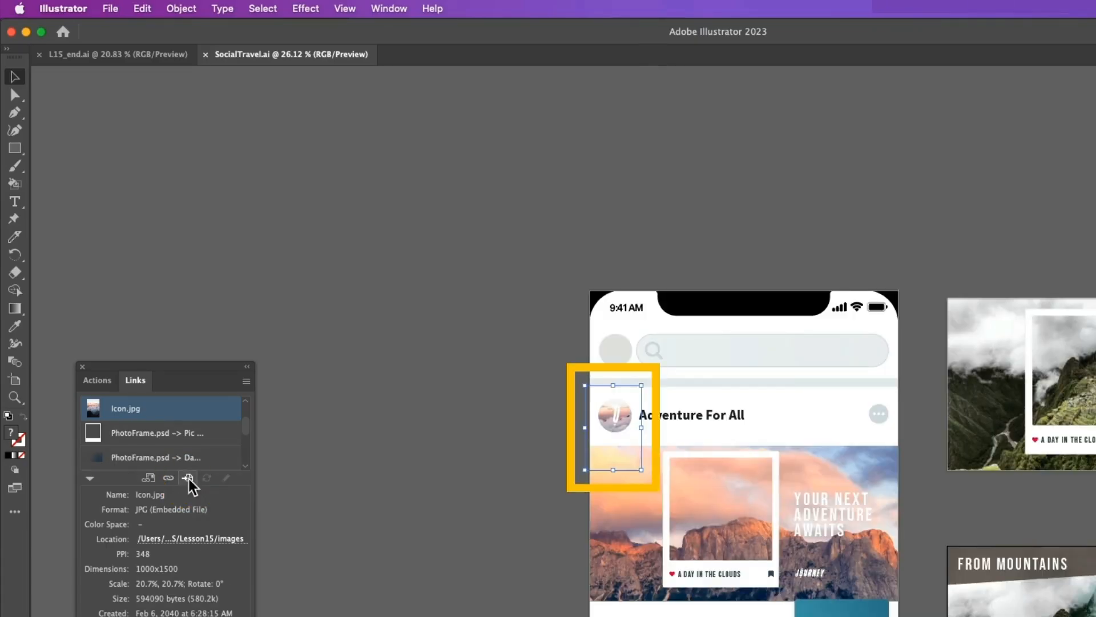
left_click(279, 8)
left_click(268, 63)
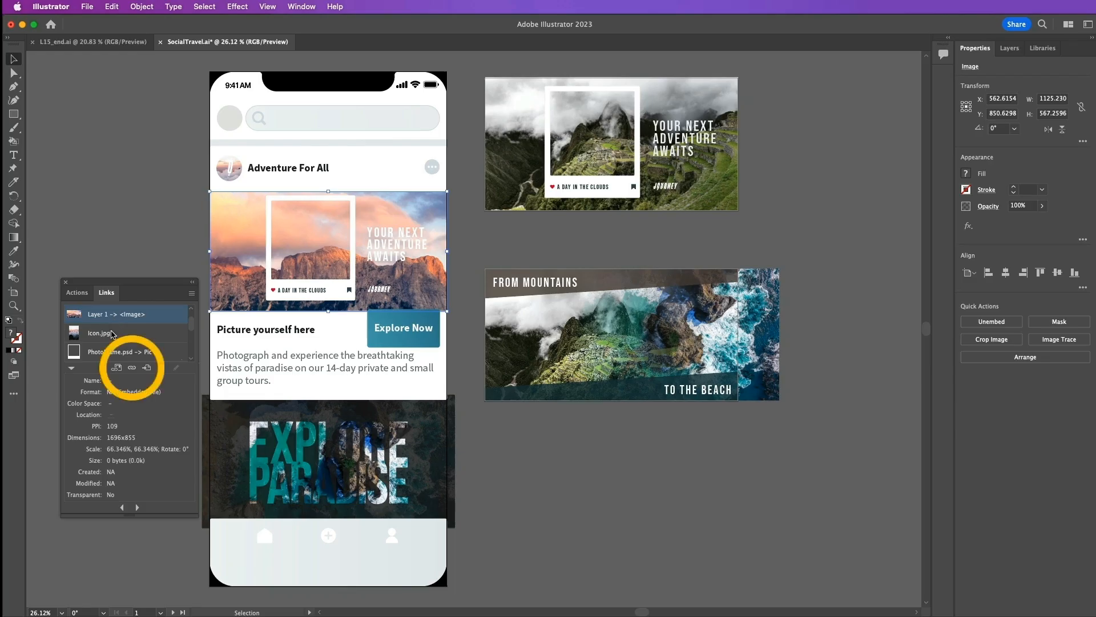
Replace the phone artboard's sunset mountain image with Mountains1.jpg as a linked file, and deselect everything
left_click(132, 368)
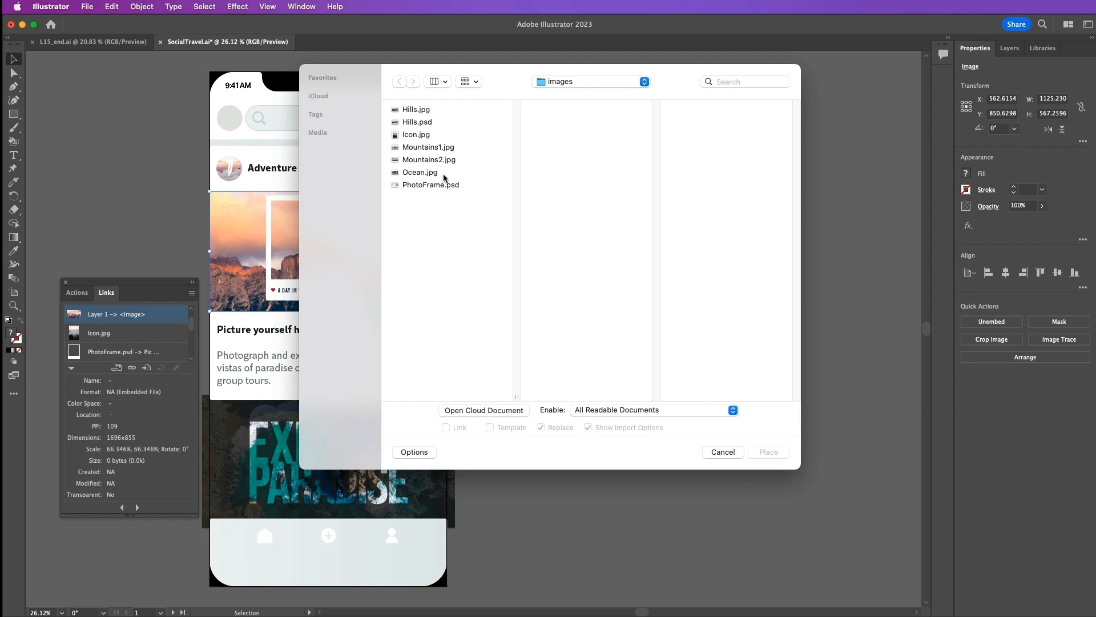
left_click(436, 150)
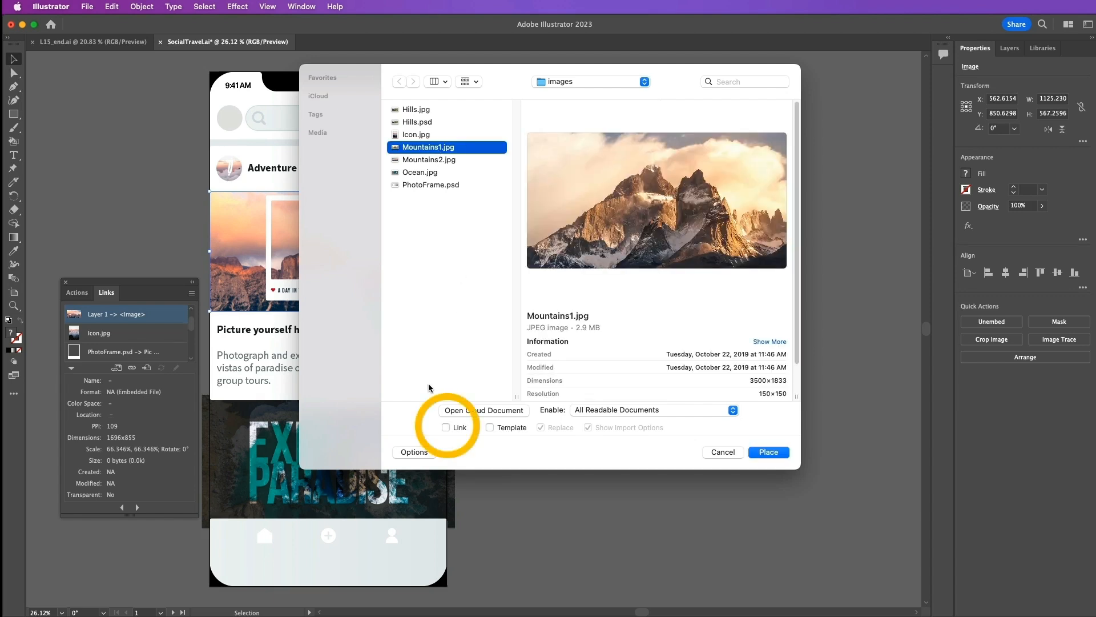
left_click(445, 427)
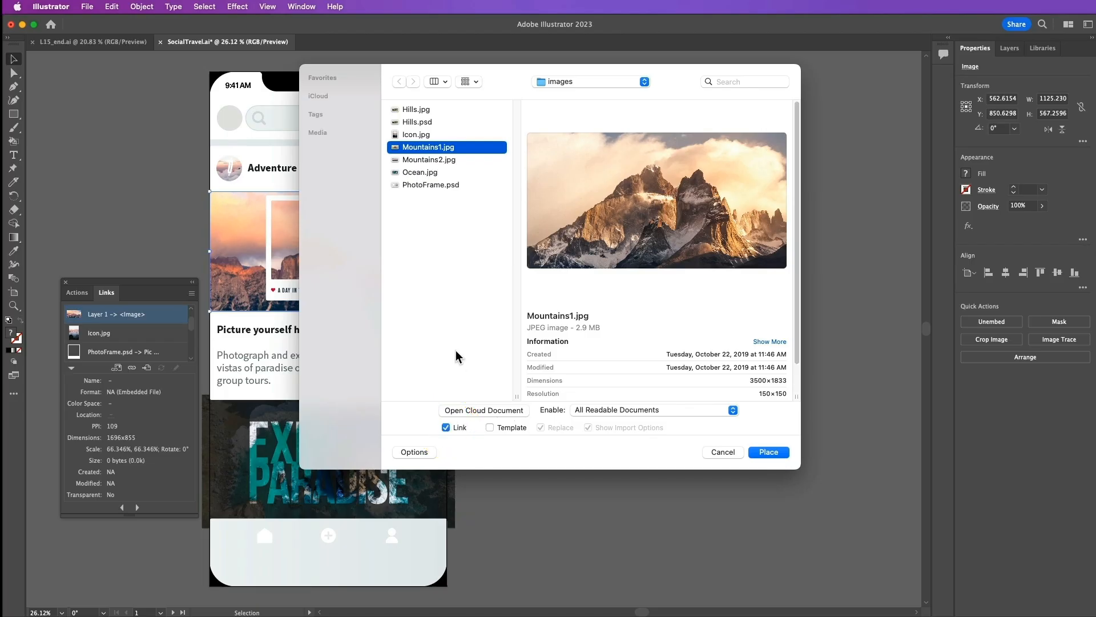
left_click(779, 455)
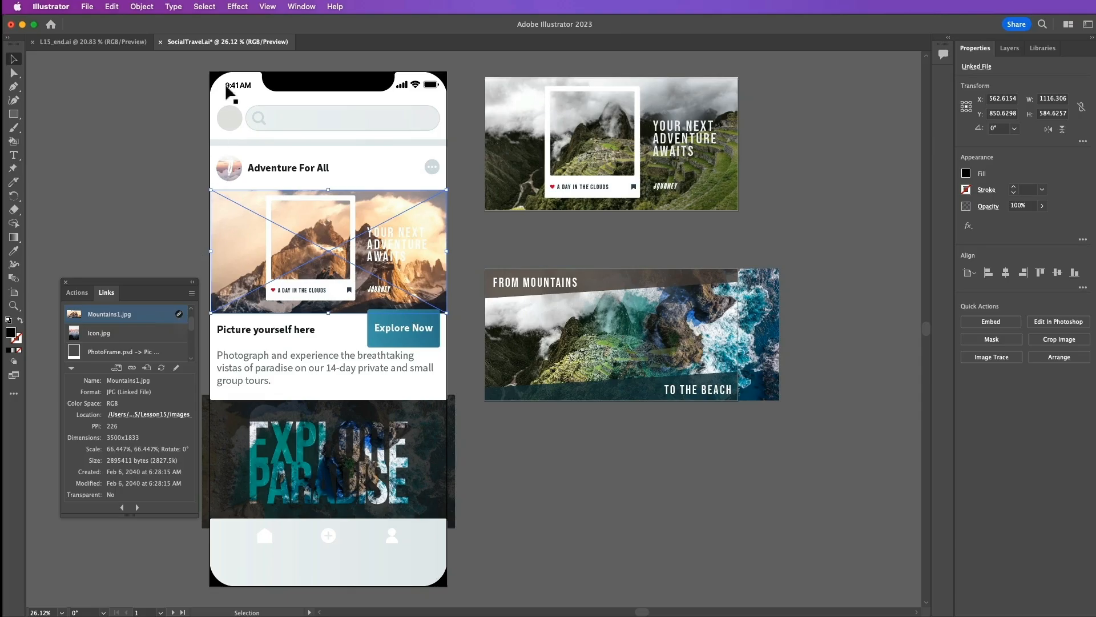
left_click(203, 7)
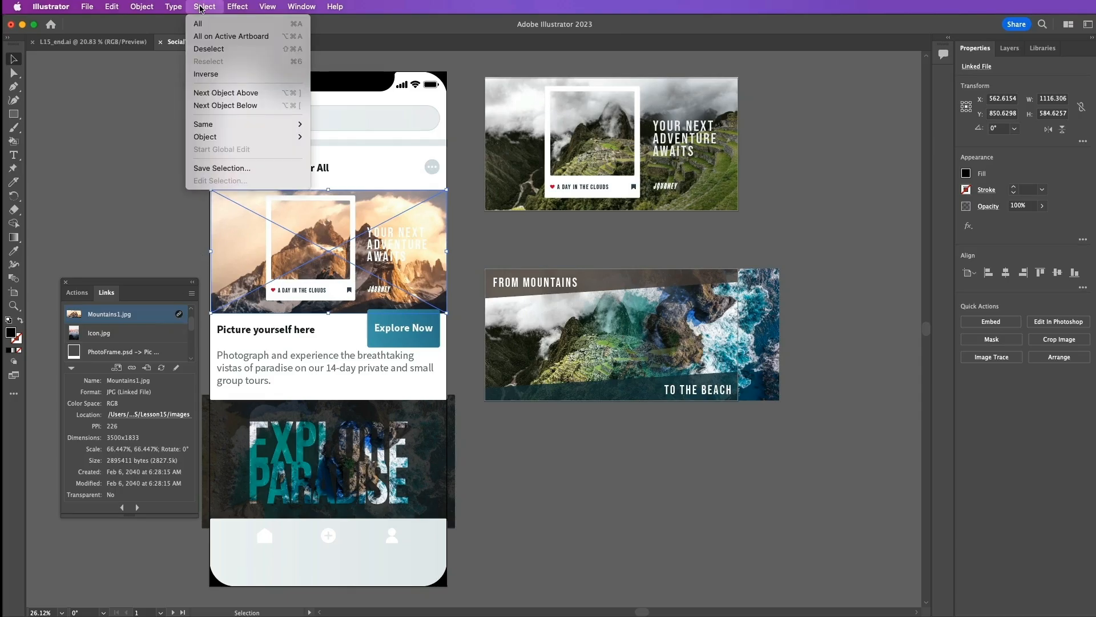
left_click(200, 50)
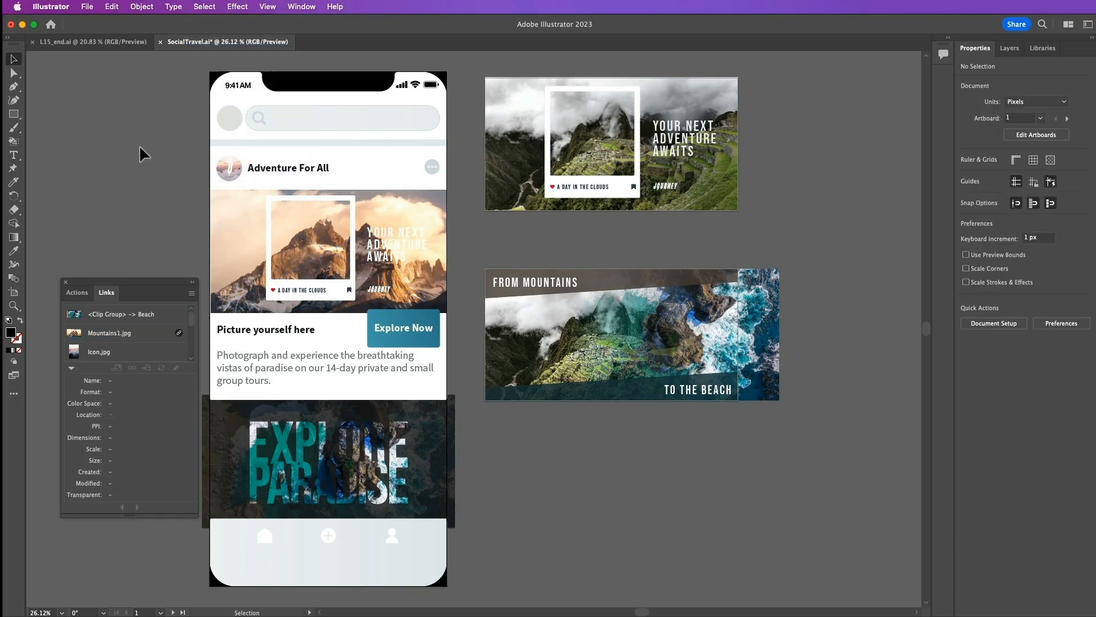
Save the changes to SocialTravel.ai
left_click(88, 7)
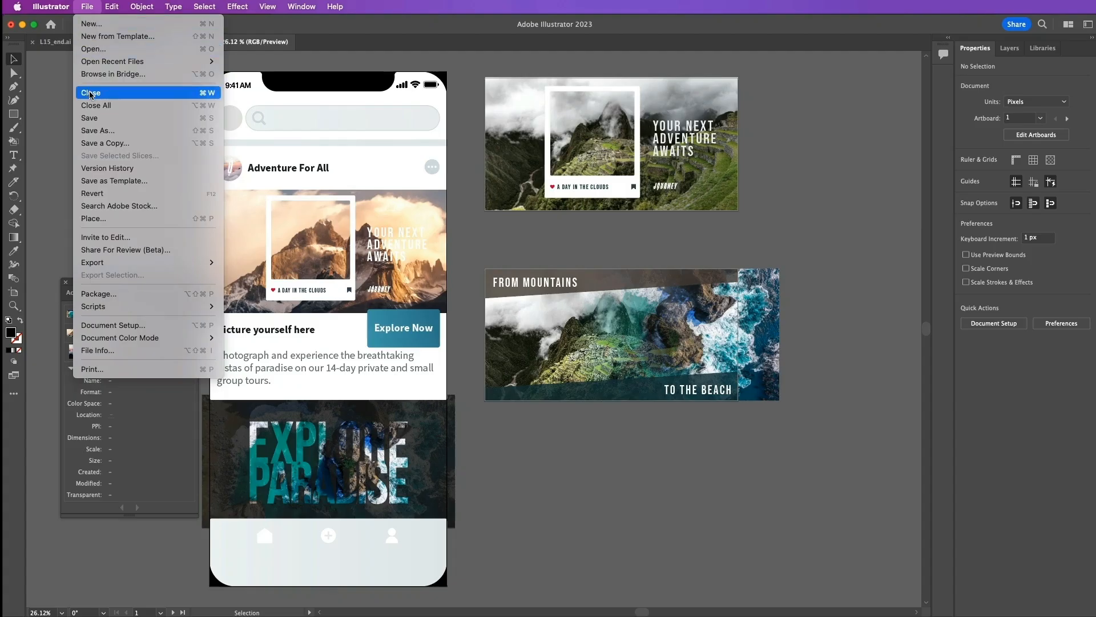
left_click(91, 118)
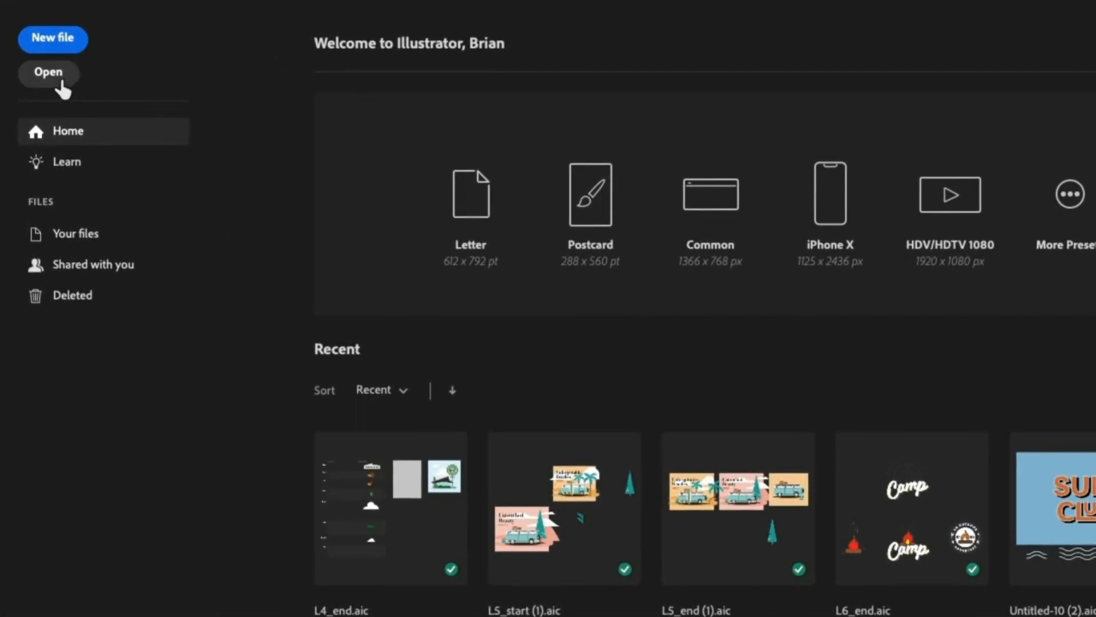
Open L16_start1.ai from the Lesson16 folder, ignoring all missing linked files
left_click(61, 80)
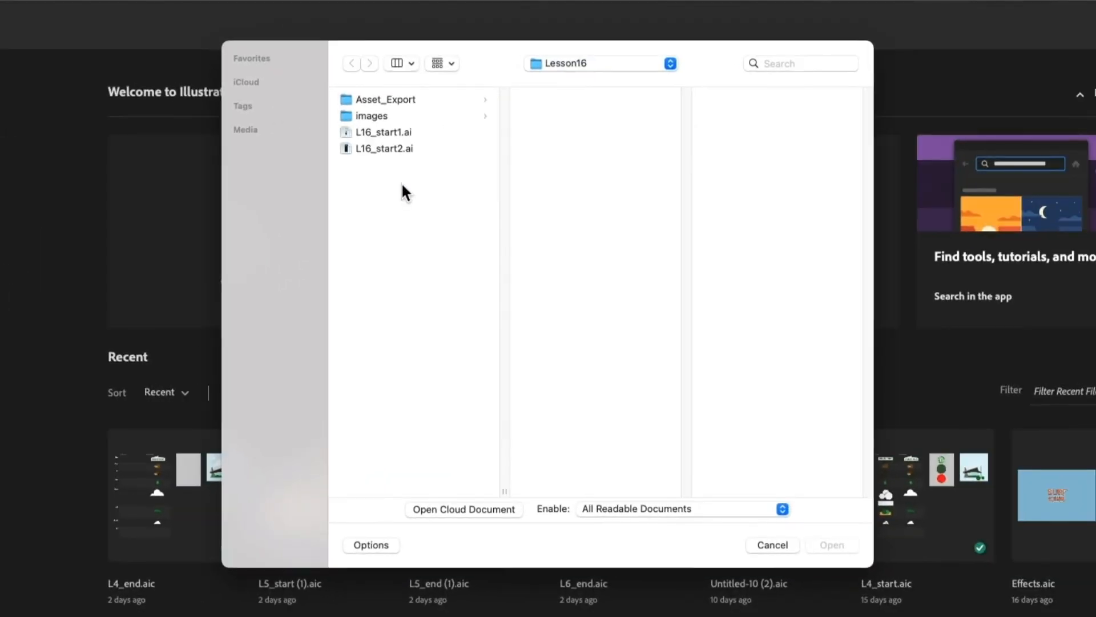
left_click(379, 134)
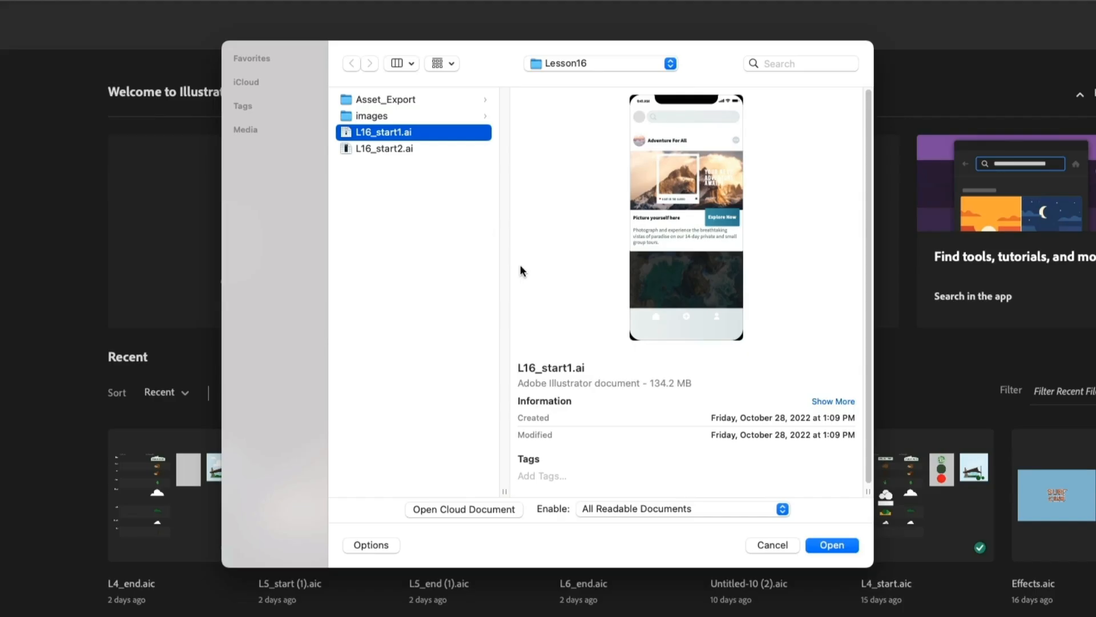
left_click(832, 544)
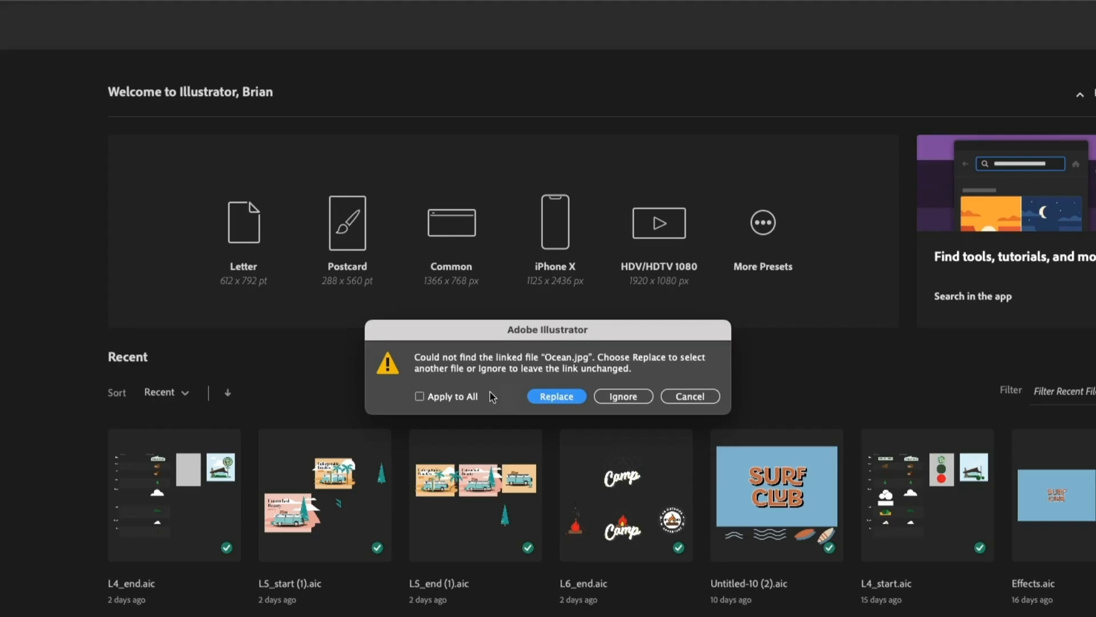
left_click(420, 397)
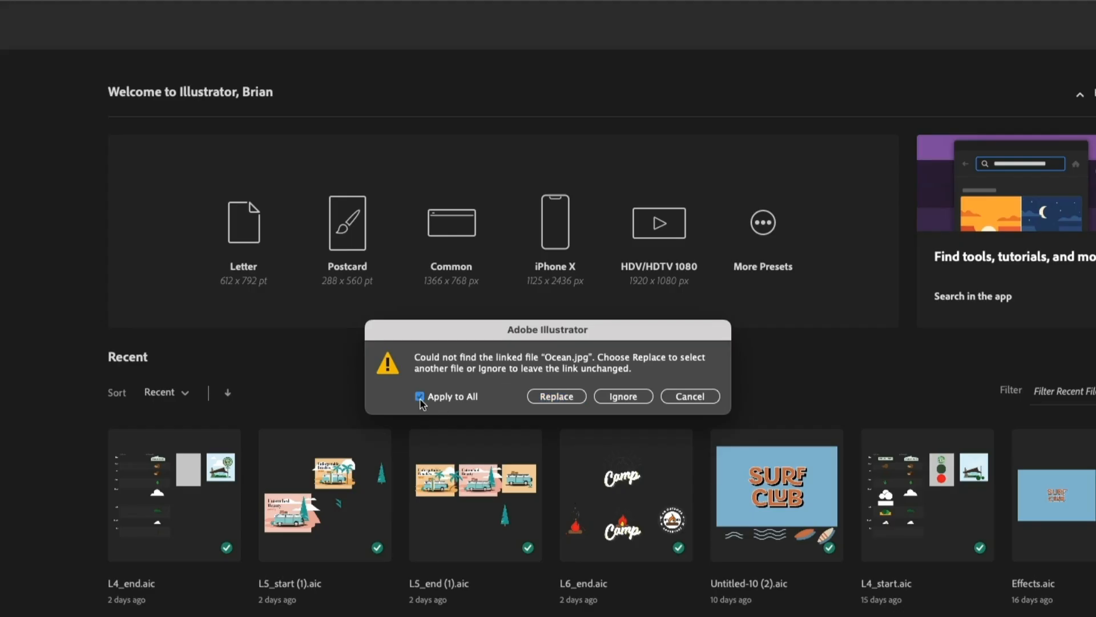
left_click(642, 403)
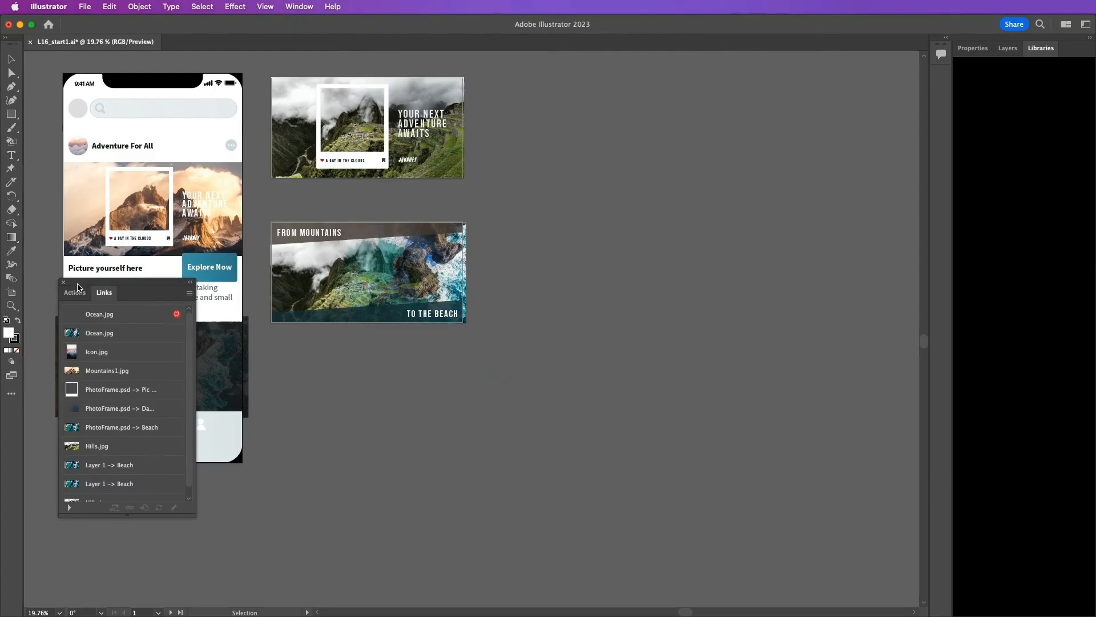
Move the Links panel clear of the artboards and bring up the document properties
left_click_drag(118, 283, 622, 166)
left_click(972, 48)
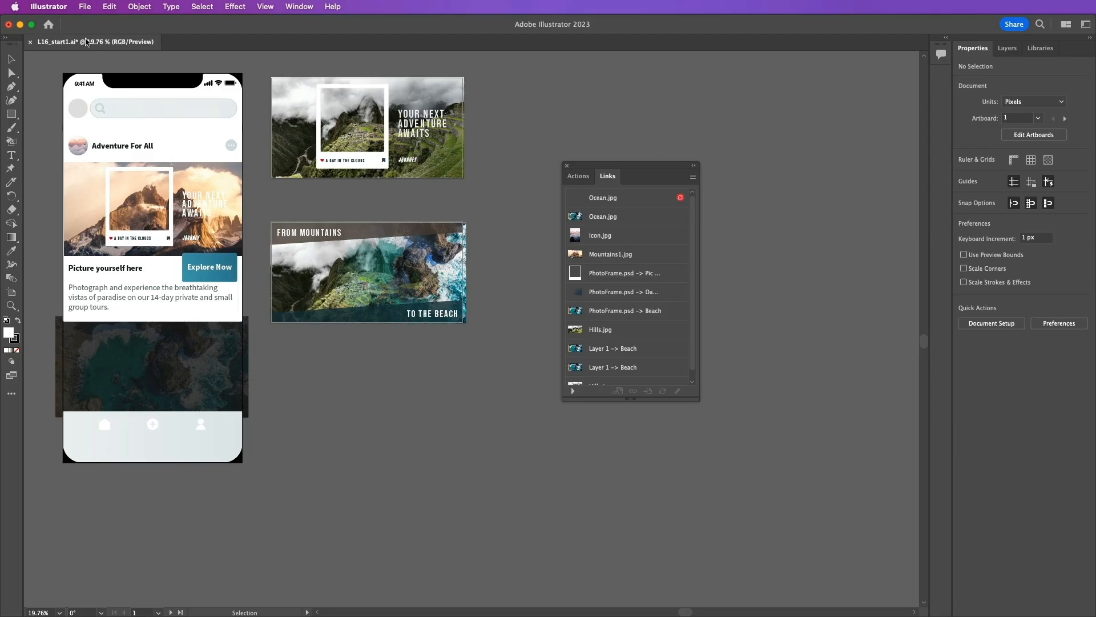
Save a copy of the document on the computer as TravelApp in the Lesson16 folder, in Adobe Illustrator (ai) format with the default Illustrator options
left_click(84, 8)
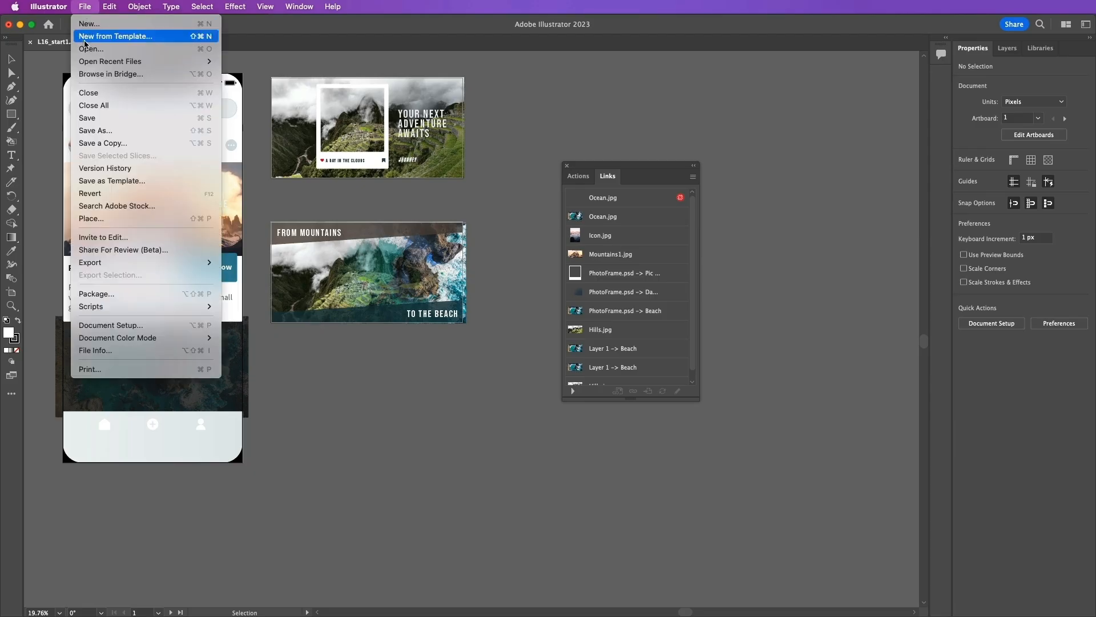
left_click(90, 131)
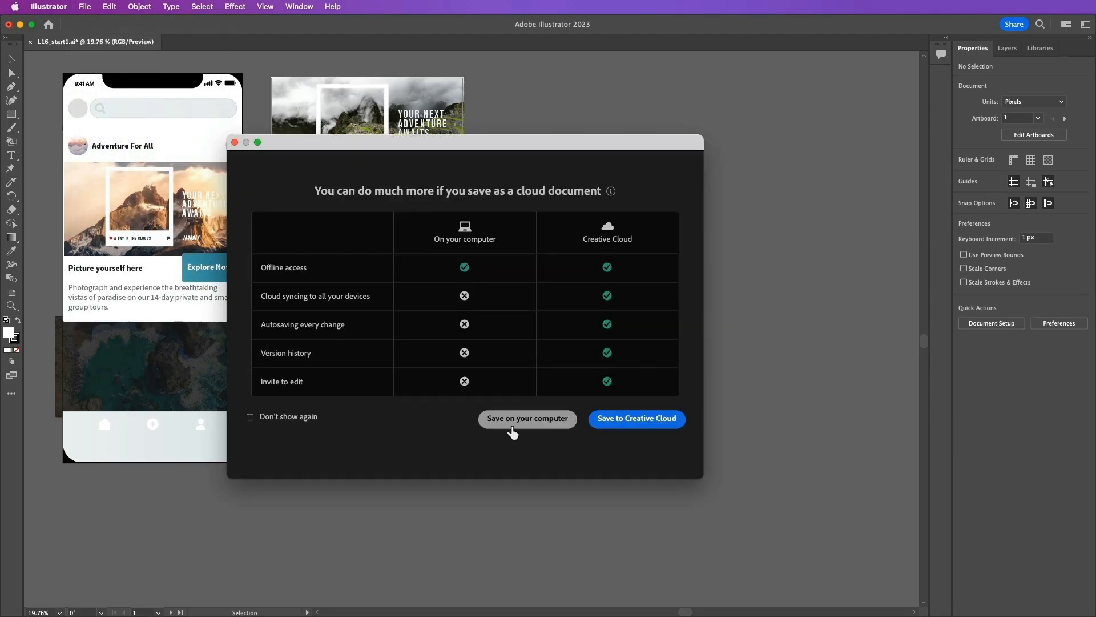
left_click(512, 418)
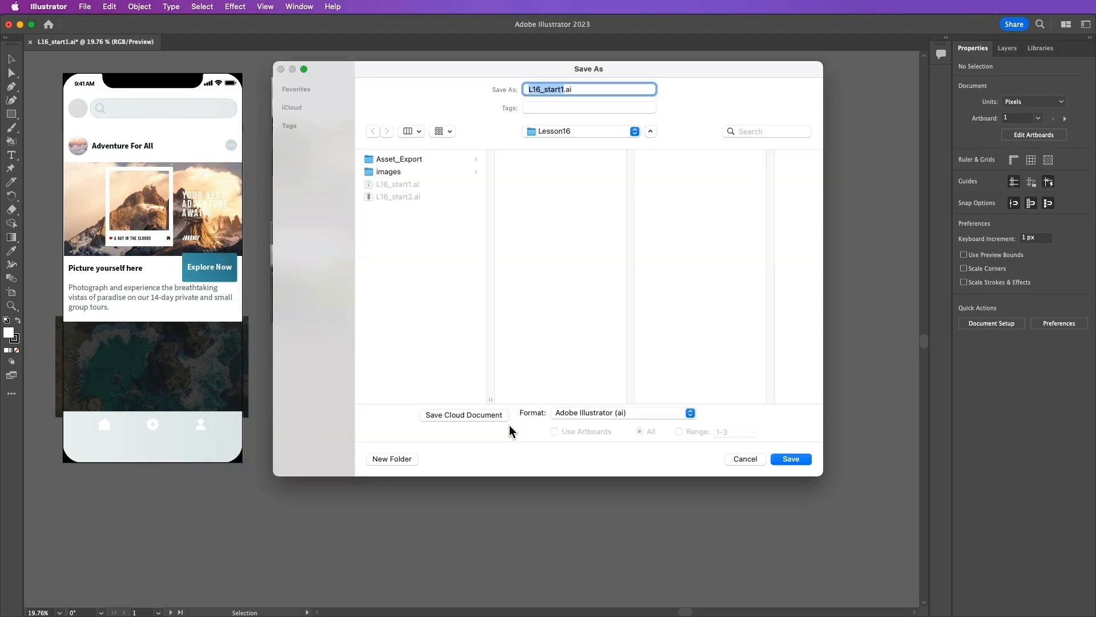
type("TravelApp")
left_click(793, 459)
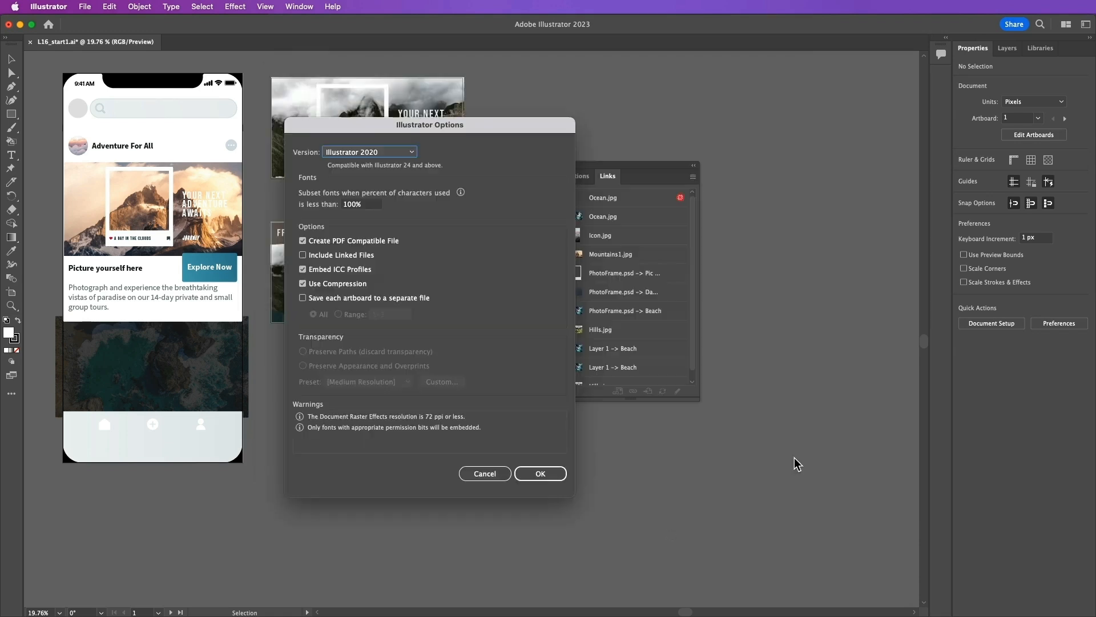
left_click(540, 474)
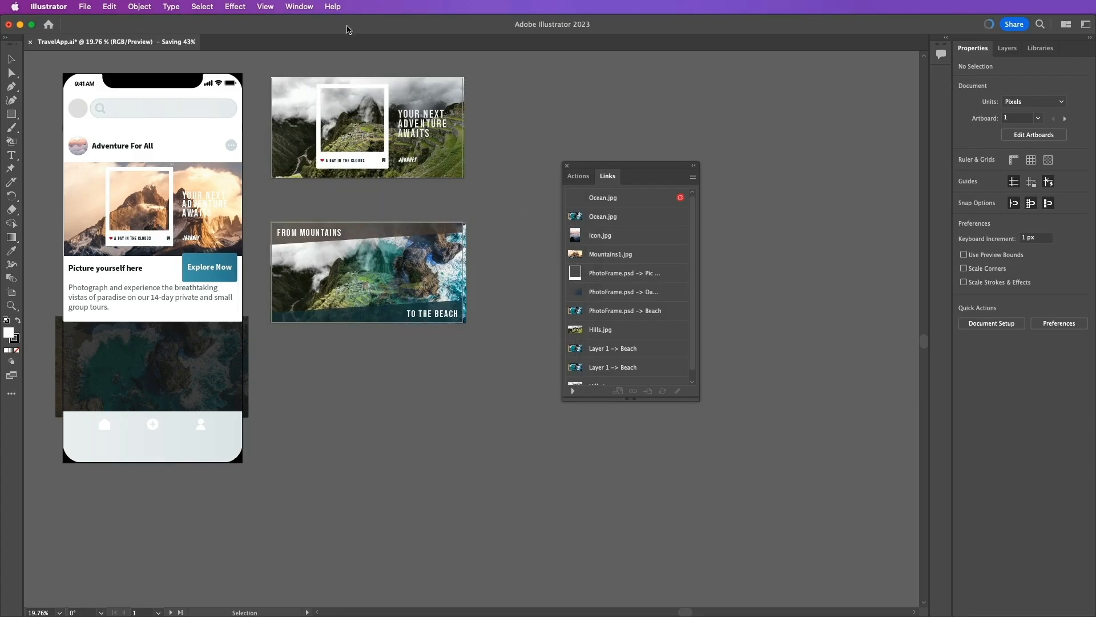
Reset the Essentials workspace and fit all artboards in the window
left_click(308, 8)
mouse_move(312, 68)
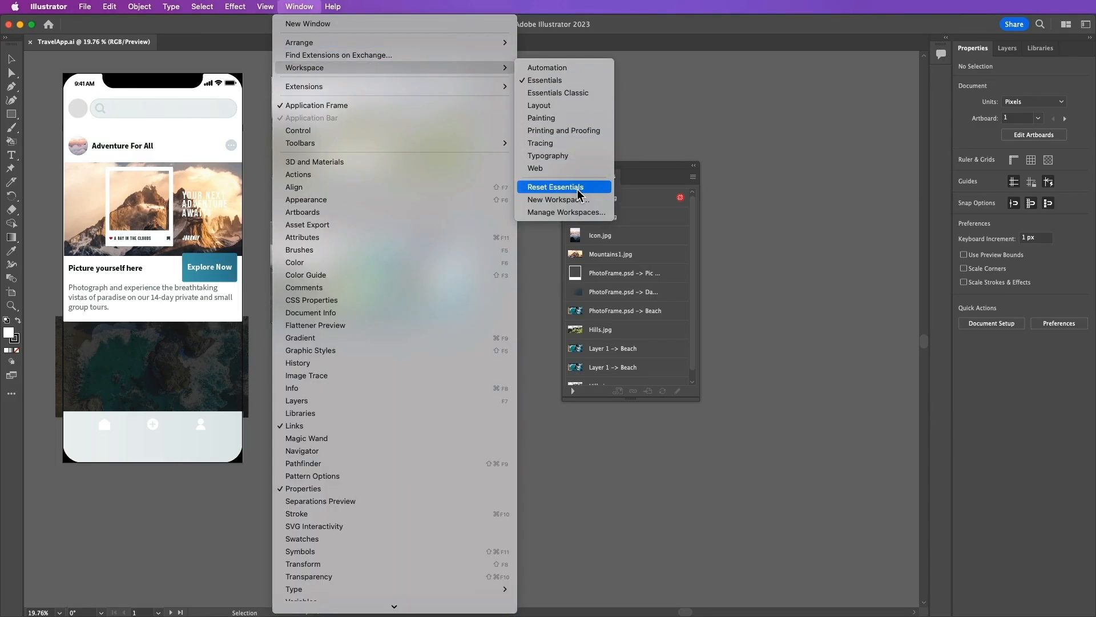
left_click(579, 194)
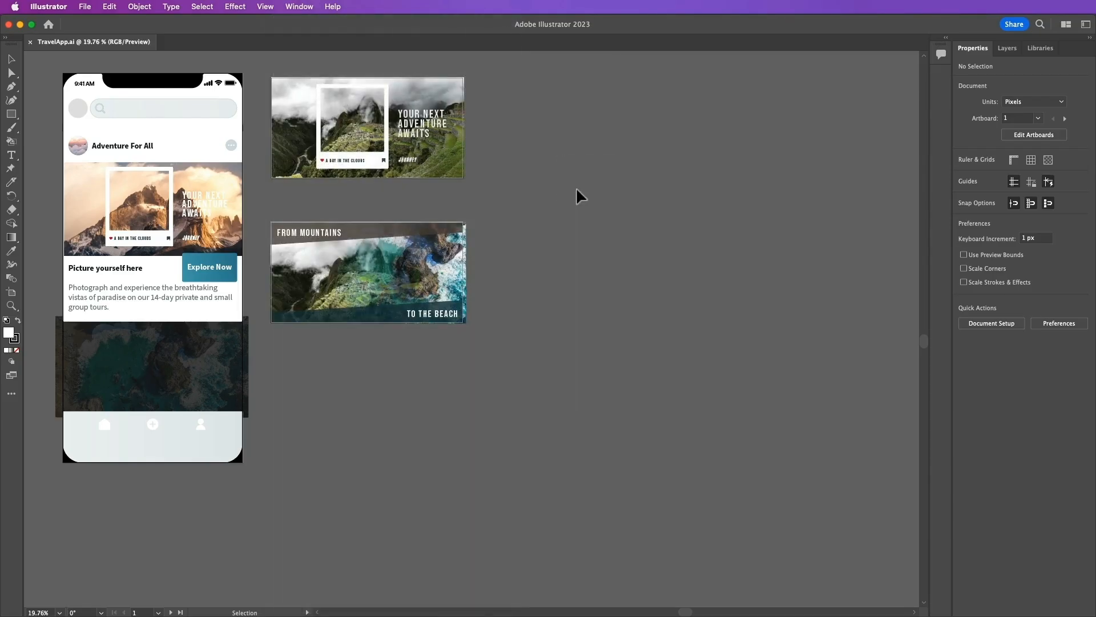
left_click(267, 7)
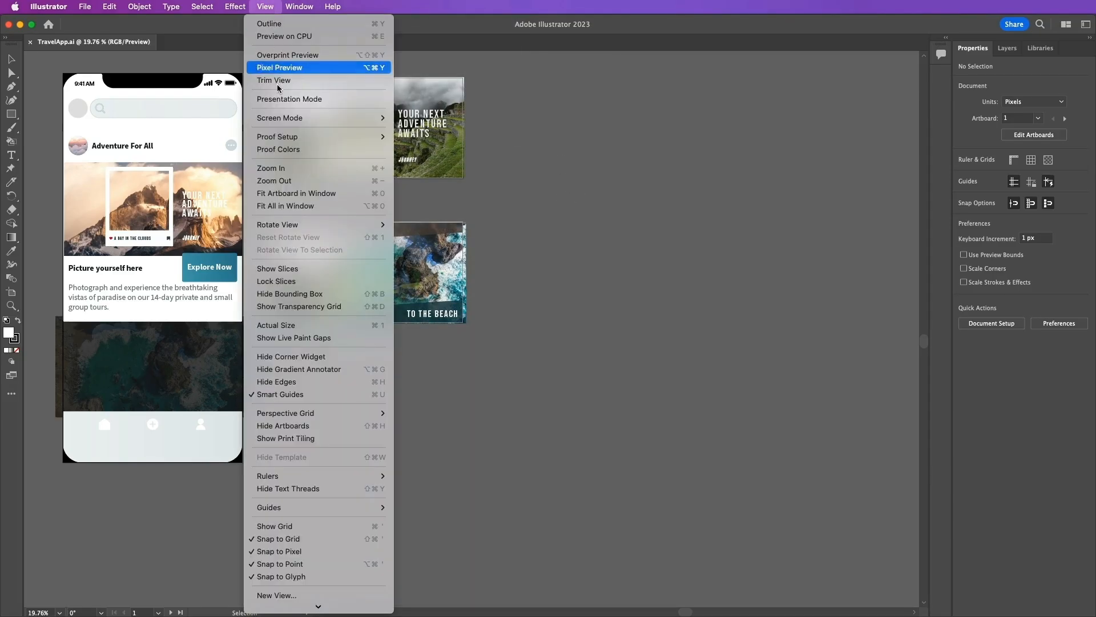
left_click(285, 205)
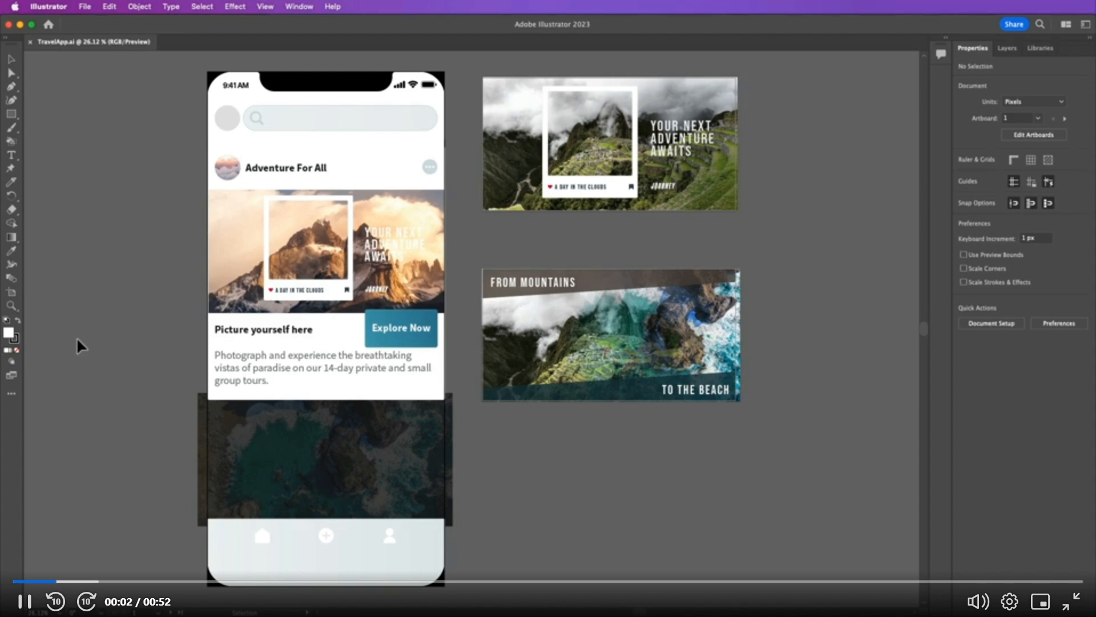
Show the list of linked images beside the phone artboard and locate the missing Ocean.jpg in the document
left_click(284, 10)
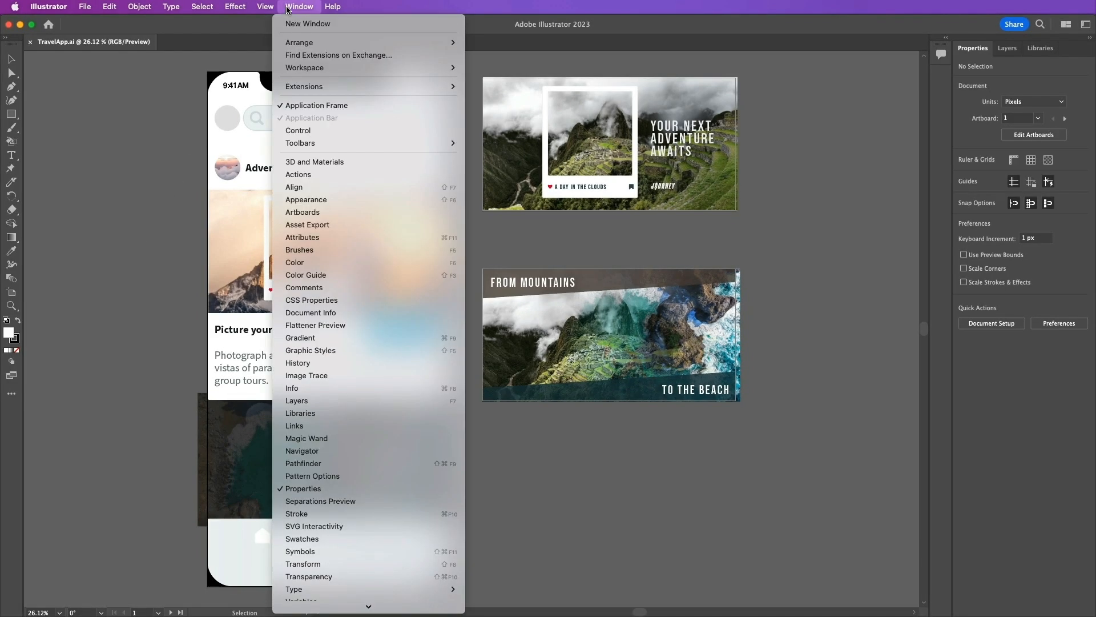
left_click(294, 426)
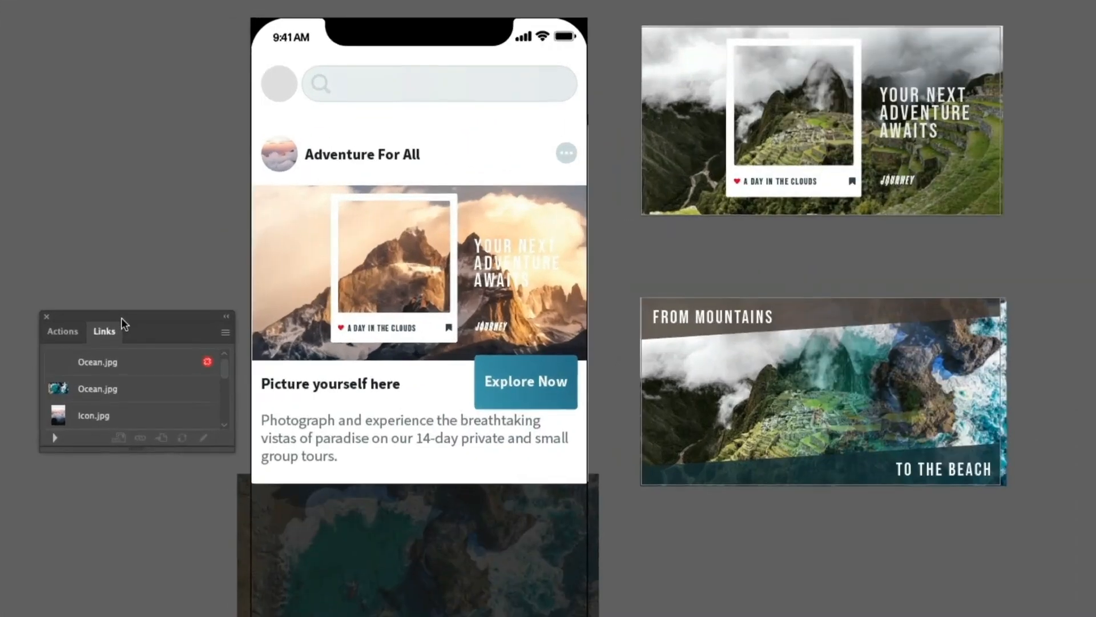
left_click_drag(121, 317, 114, 246)
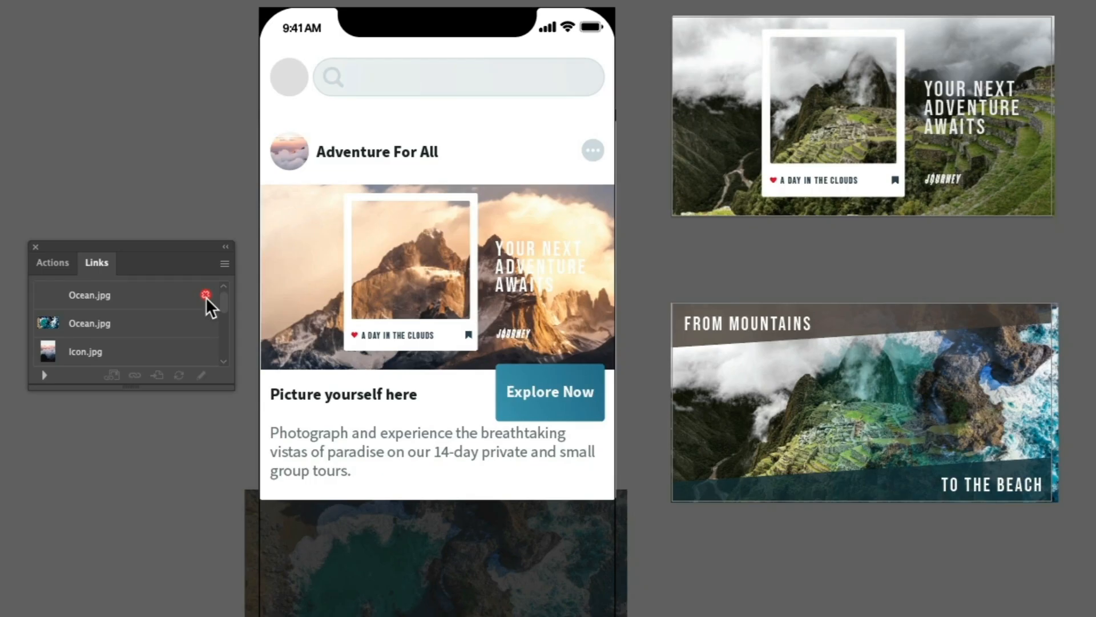
left_click(157, 302)
left_click(156, 376)
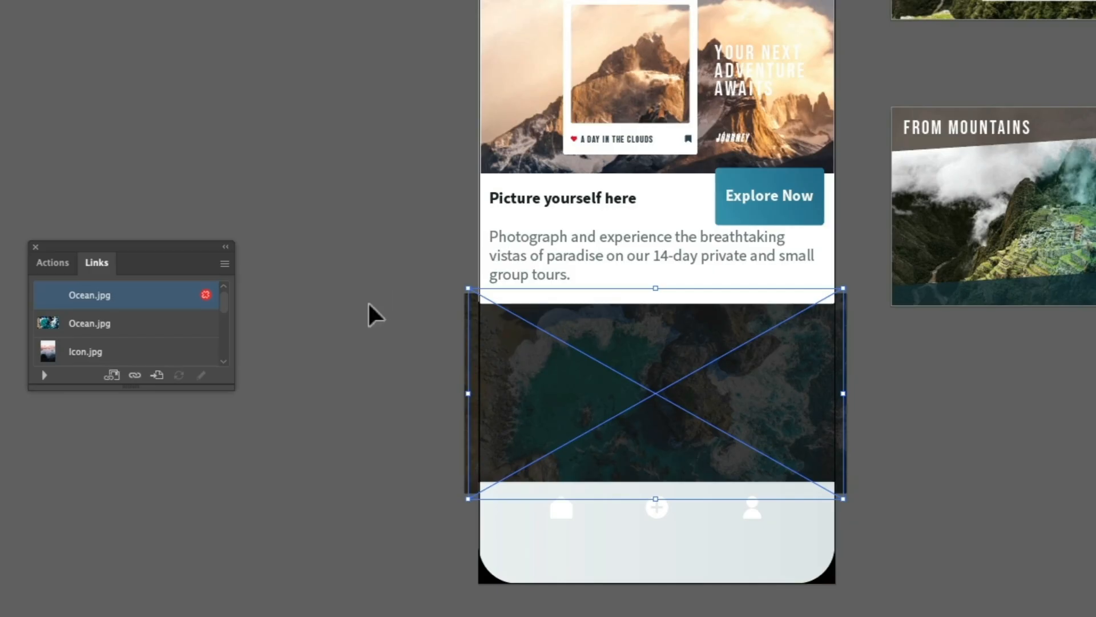
Relink the missing image to Ocean.jpg from the images folder as a linked file, and deselect everything
left_click(136, 376)
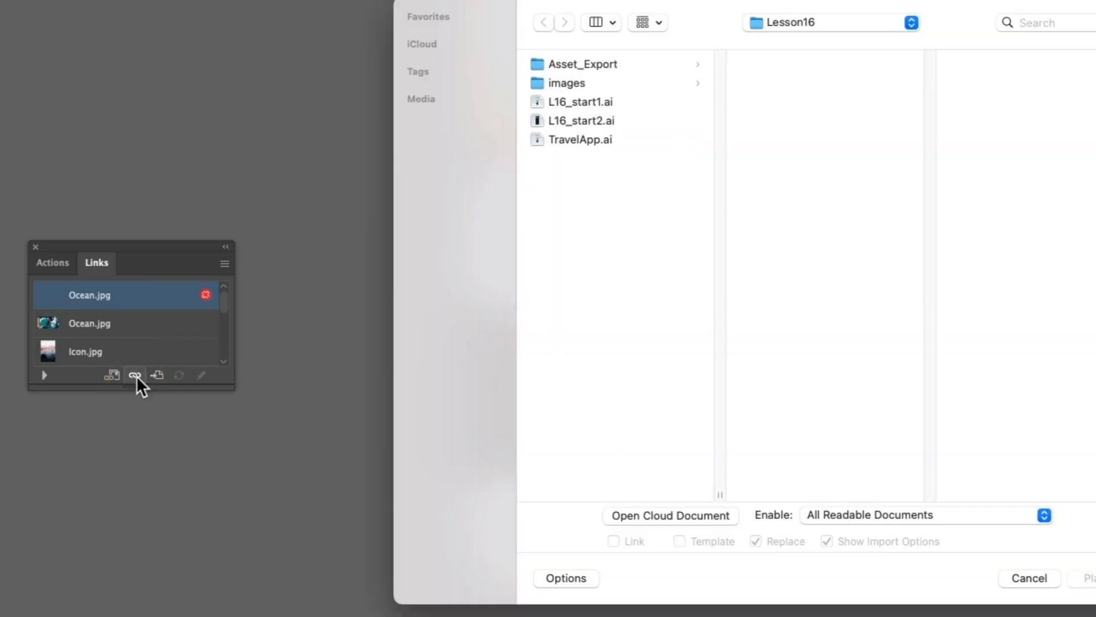
left_click(570, 83)
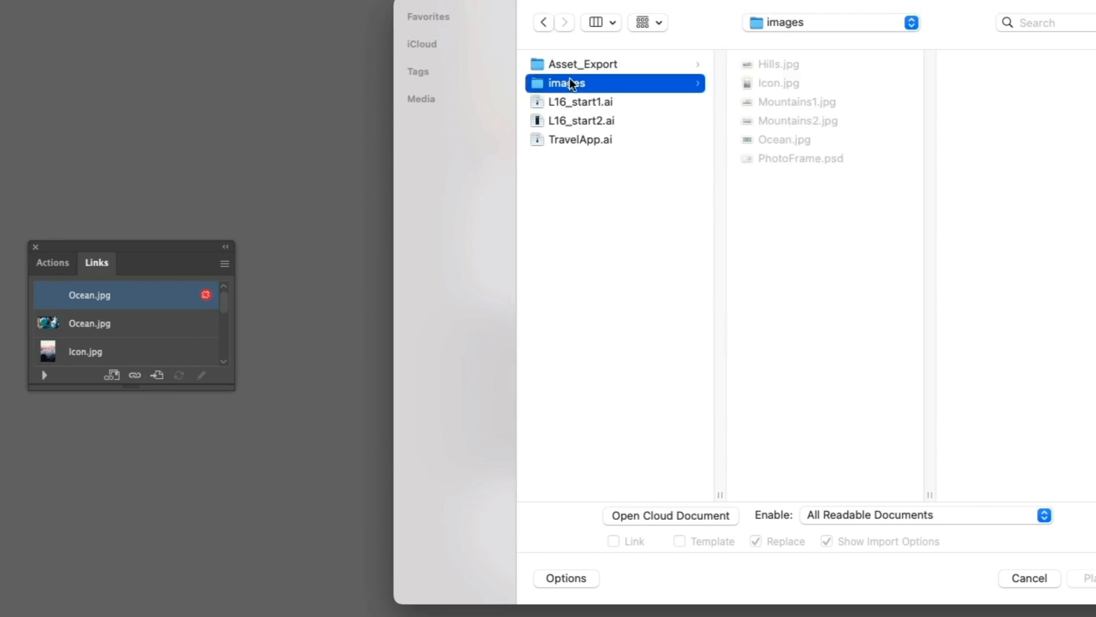
left_click(778, 139)
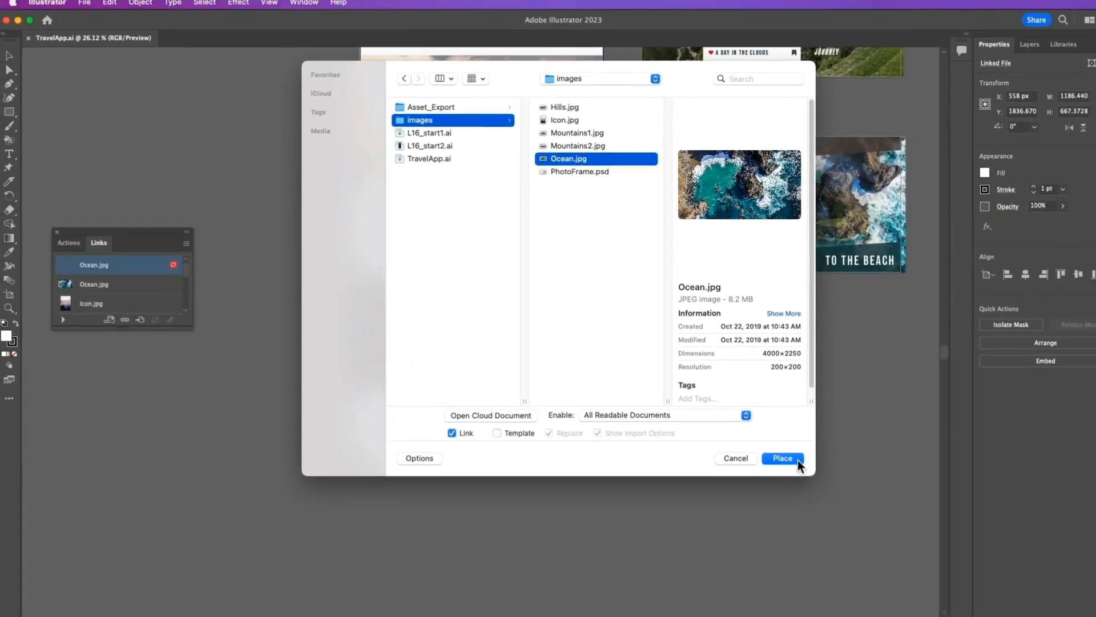
left_click(781, 453)
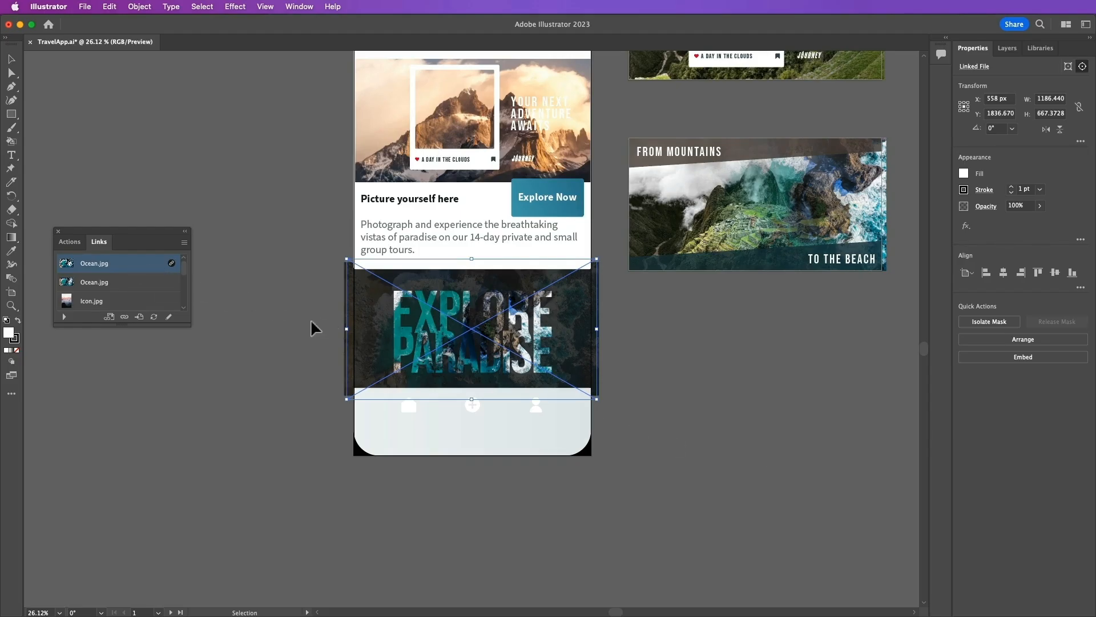
left_click(203, 6)
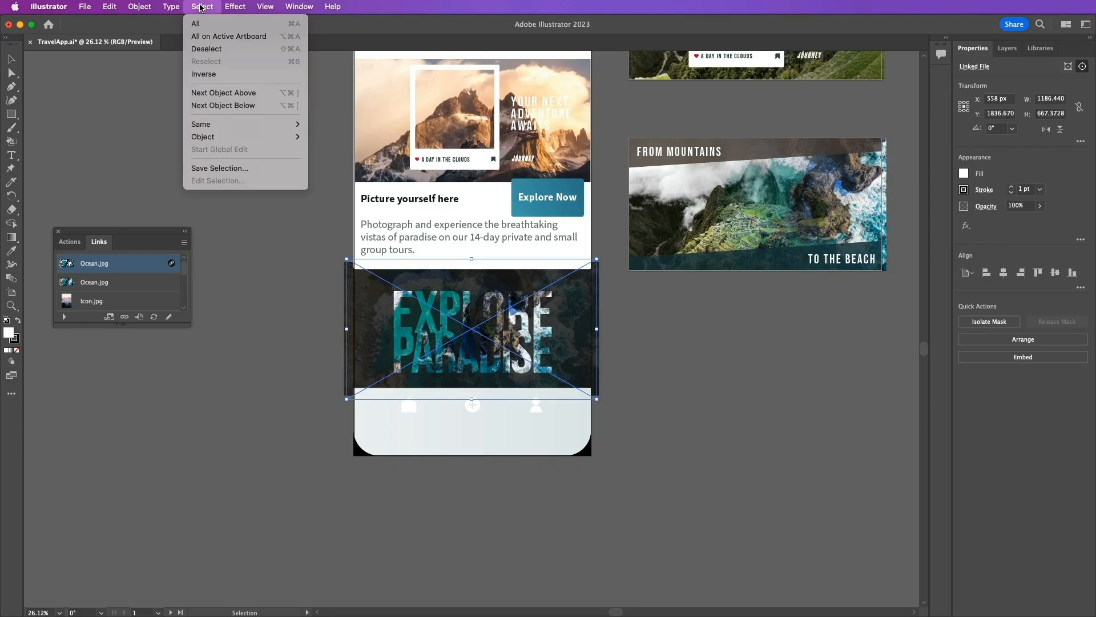
left_click(204, 49)
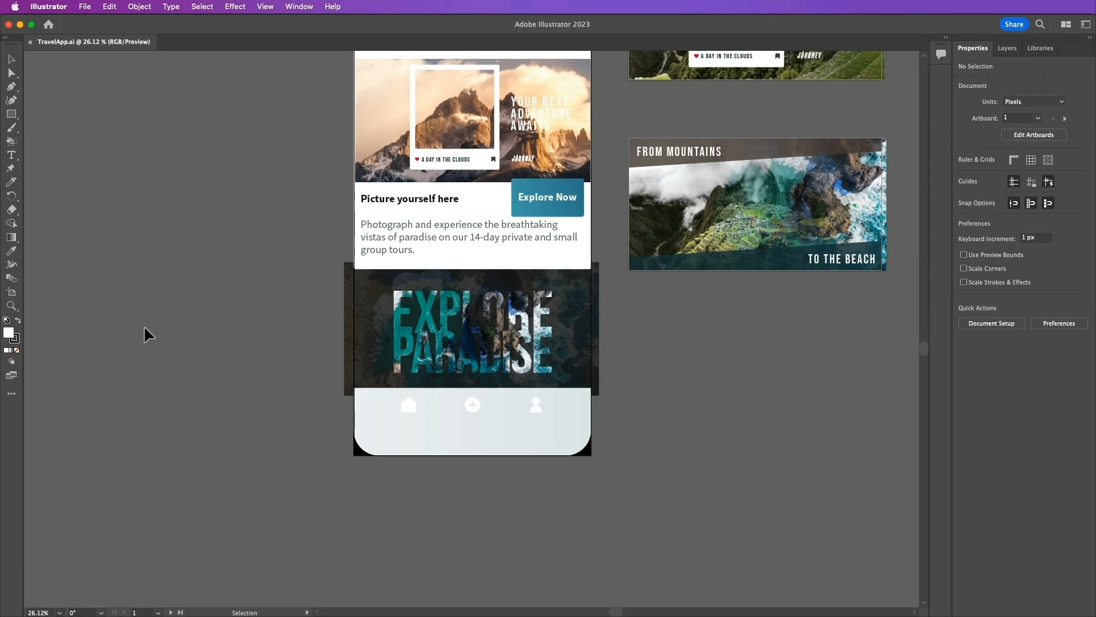
Start packaging the document and choose the Lesson16 folder as the package location
left_click(78, 7)
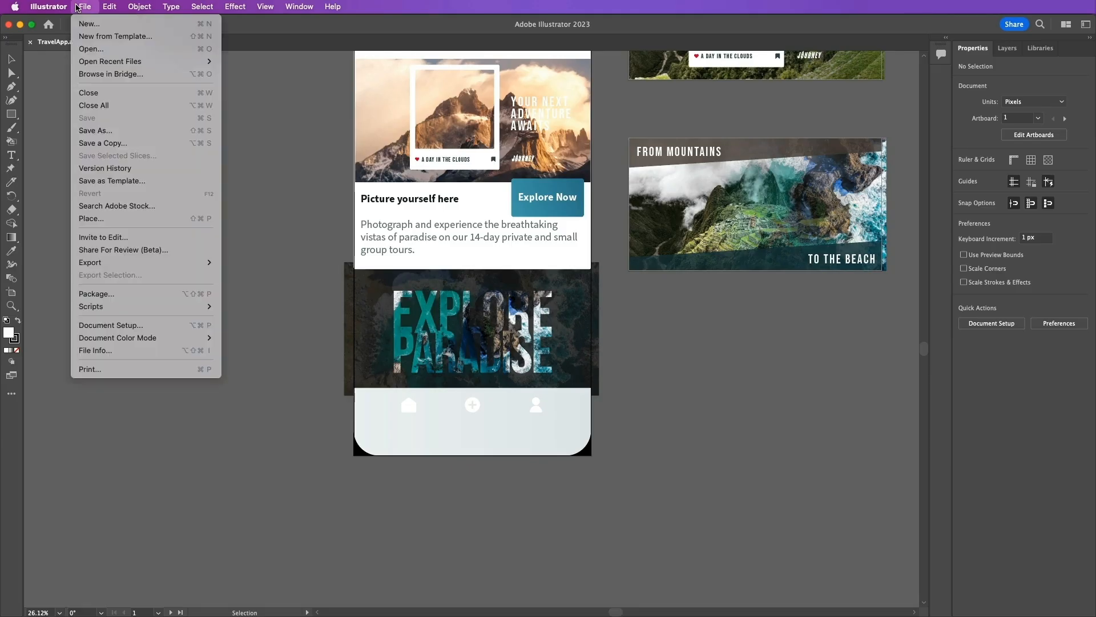
left_click(110, 299)
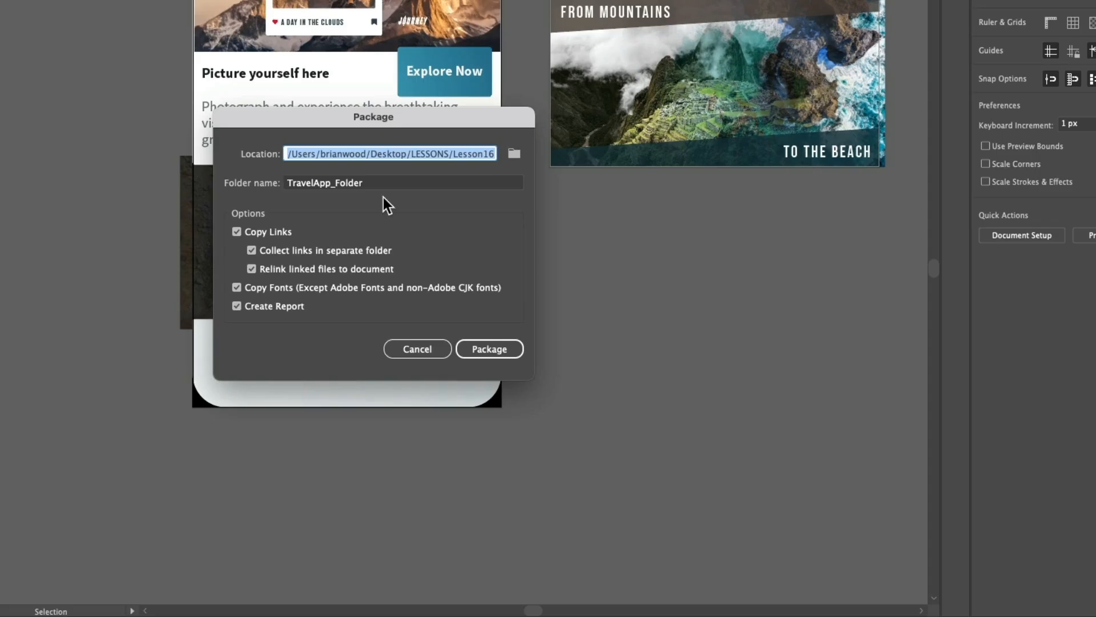
left_click(510, 154)
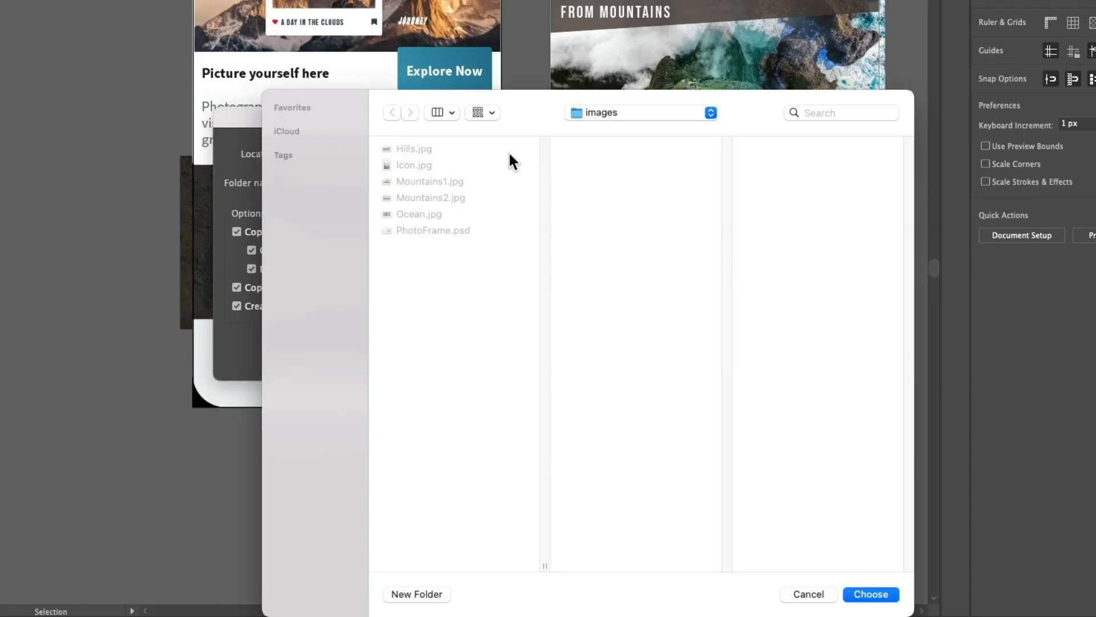
left_click(611, 120)
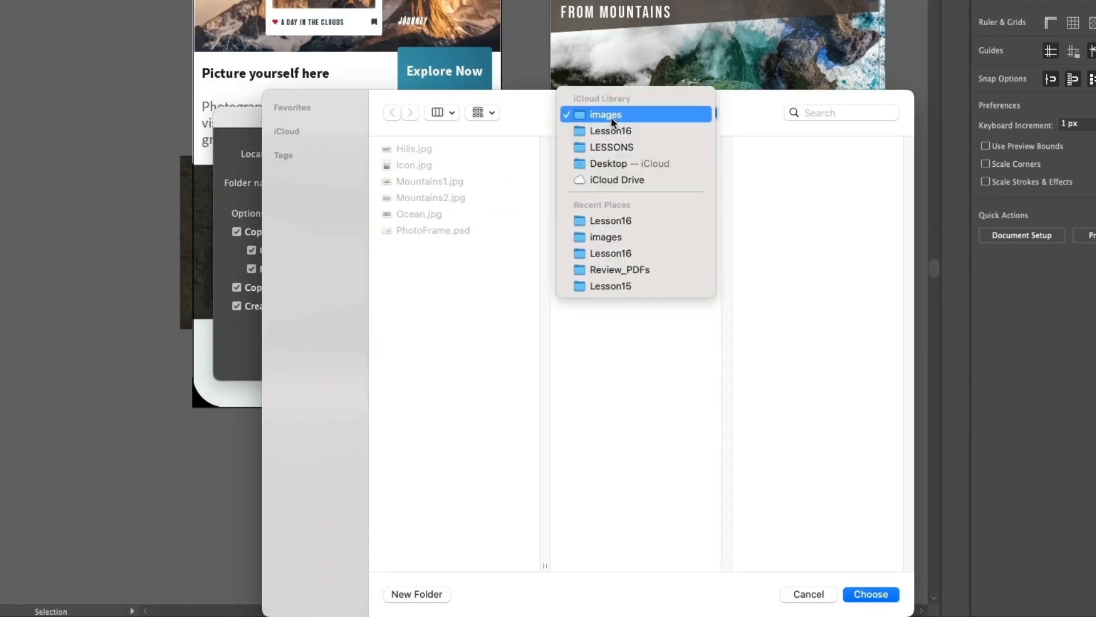
left_click(611, 125)
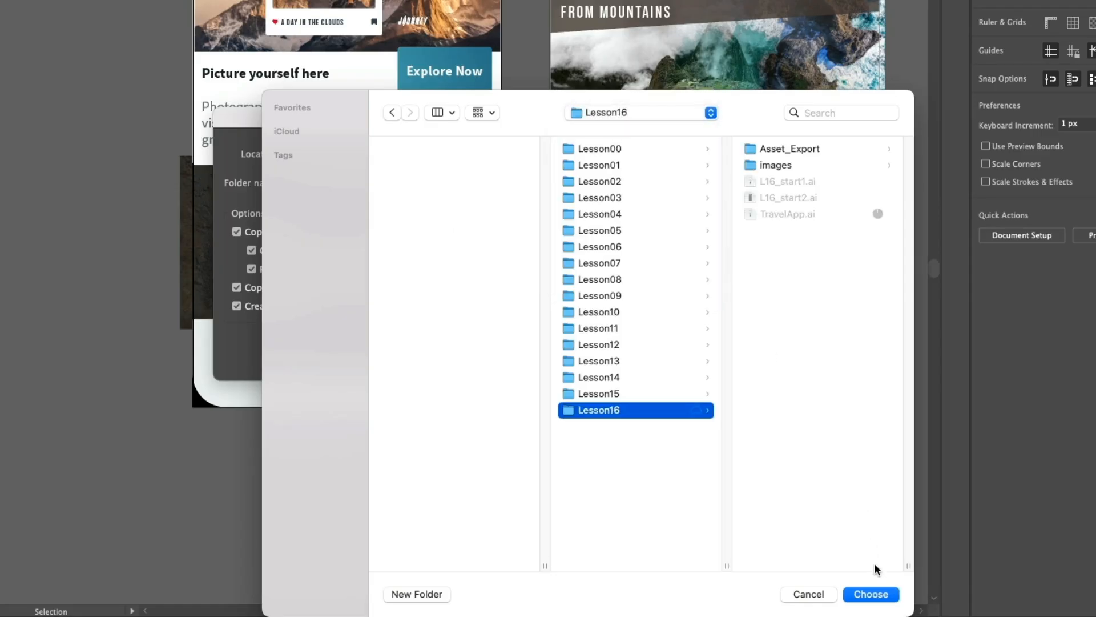
left_click(877, 594)
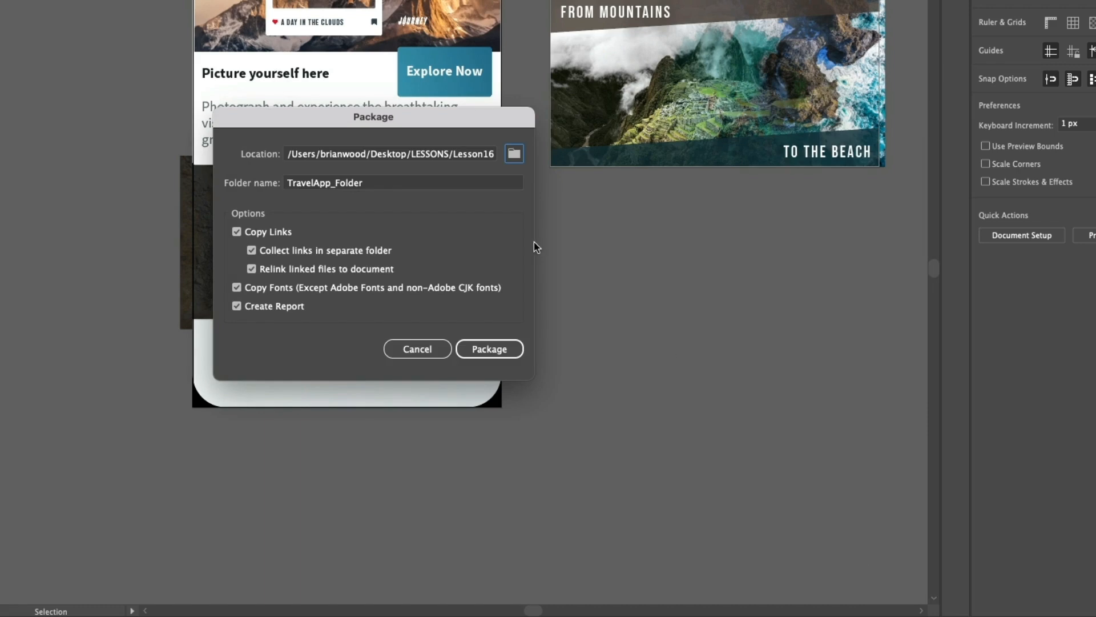
Name the package folder Social and create the package with links, fonts and report included, accepting the font copying notice
left_click_drag(365, 183, 265, 178)
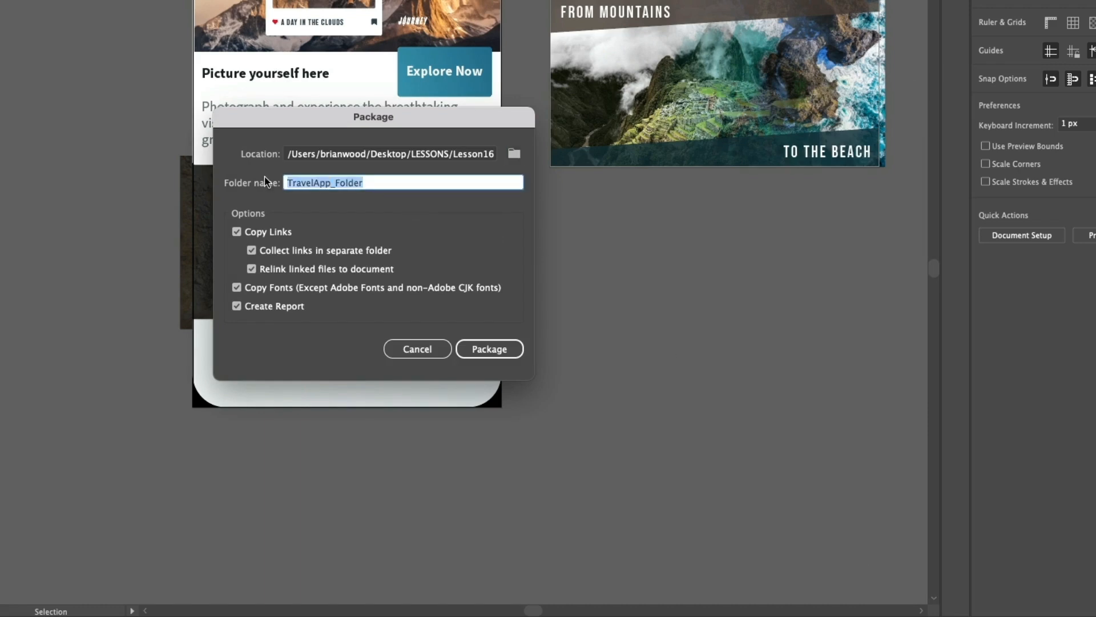
type("Soical")
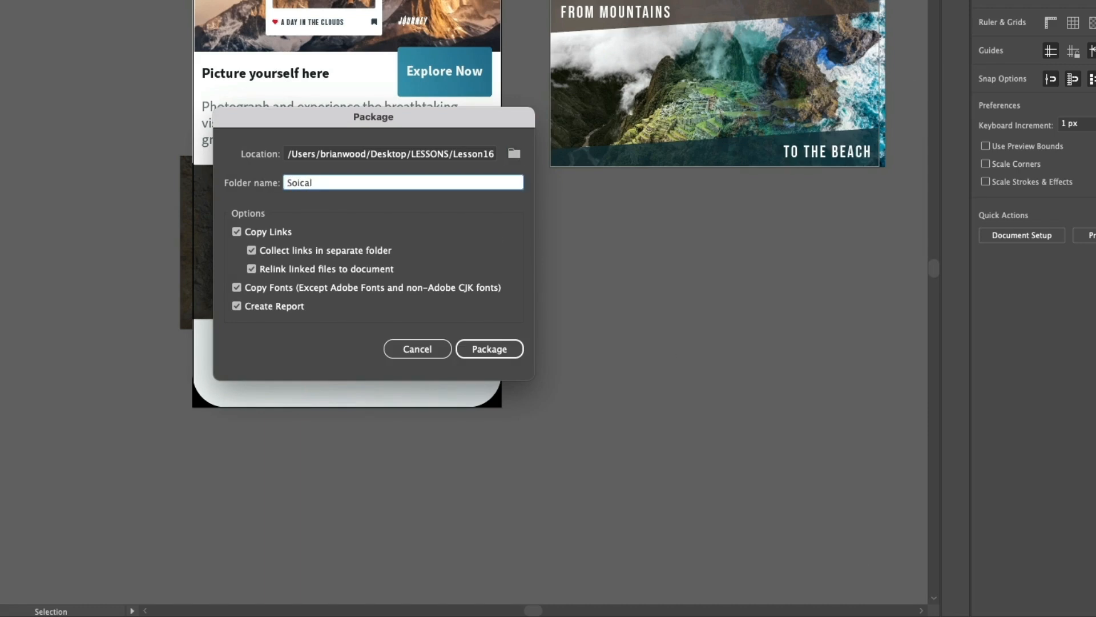
key("BackSpace")
key("BackSpace")
key("BackSpace")
key("BackSpace")
type("cial")
left_click(484, 349)
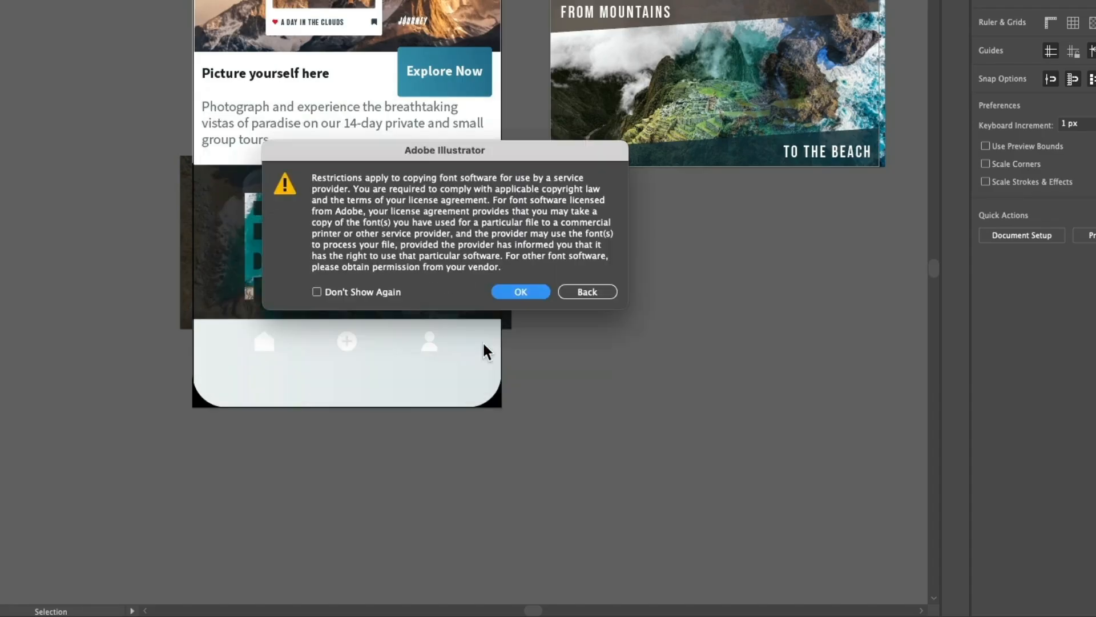
left_click(519, 293)
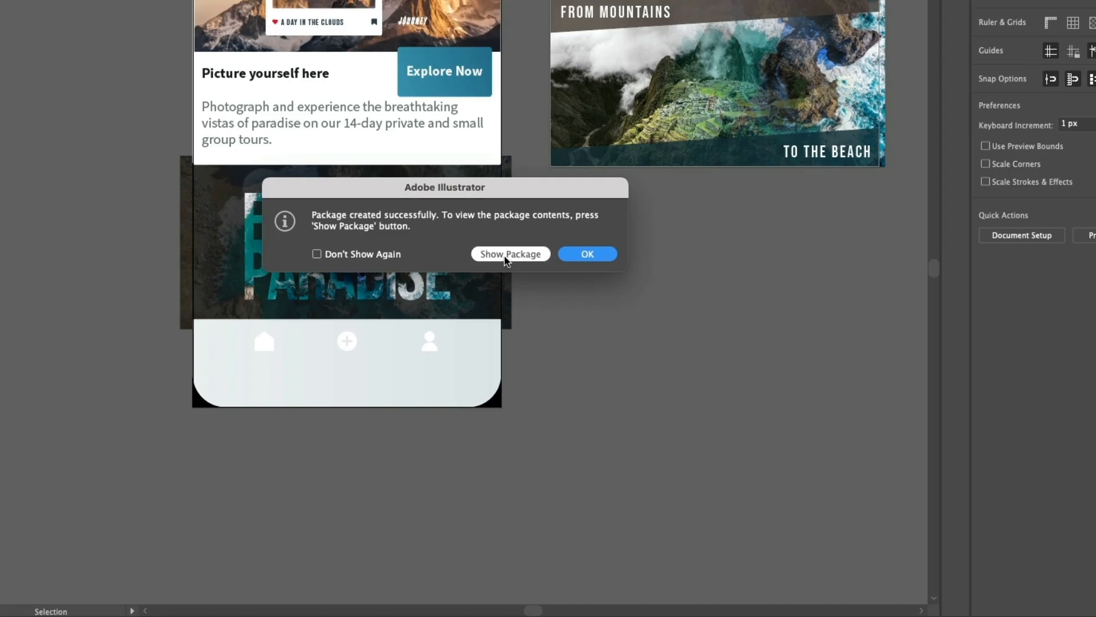
Show the package in Finder, examine its Links folder and the packaged TravelApp.ai, and return to Illustrator
left_click(507, 254)
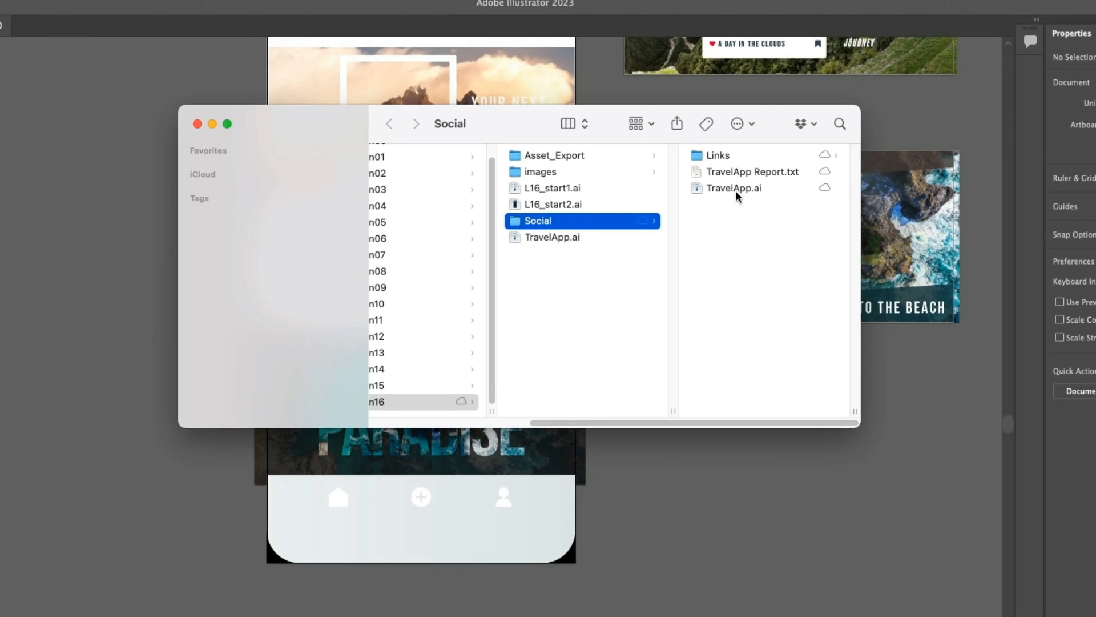
left_click(717, 156)
left_click(569, 191)
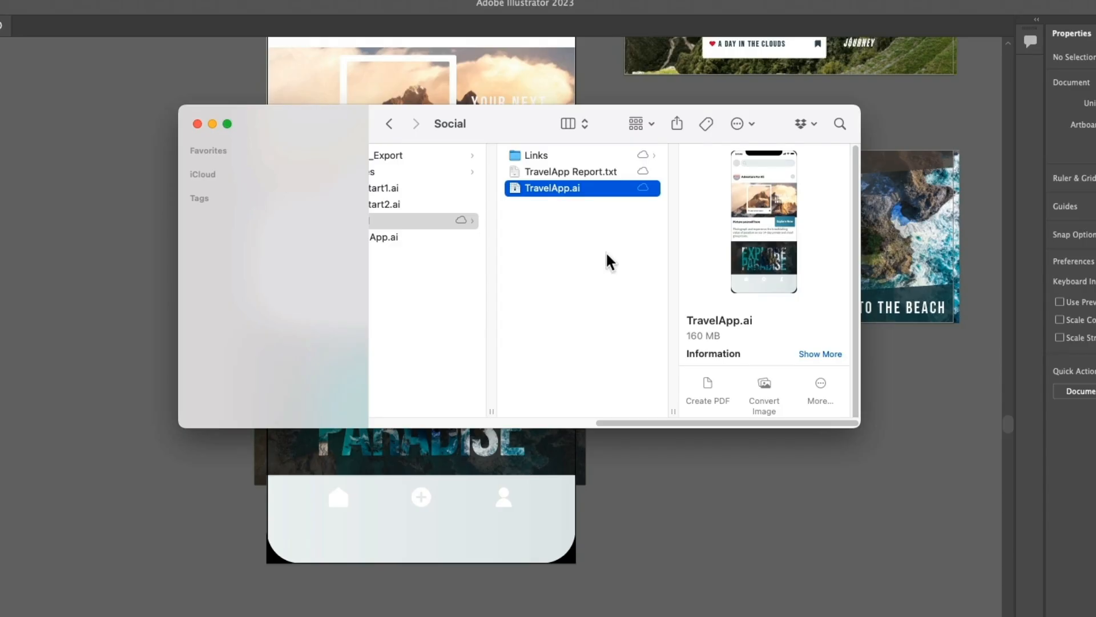
key("super+Tab")
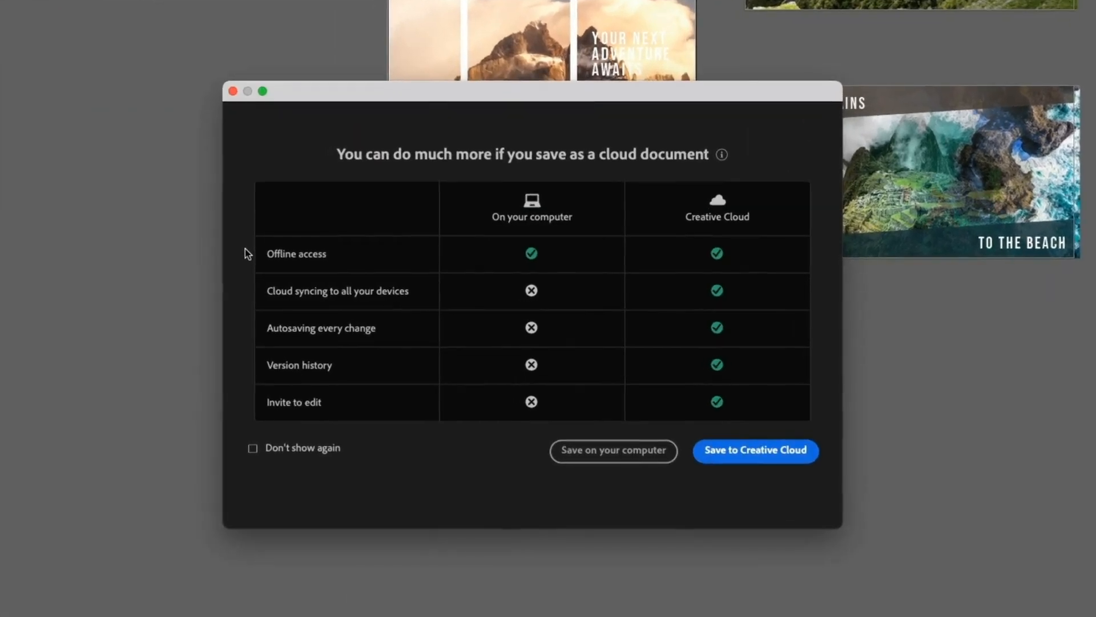
Save the document on the computer as TravelApp.pdf in the Lesson16 folder, in Adobe PDF format with all artboards and the [Illustrator Default] preset
left_click(619, 452)
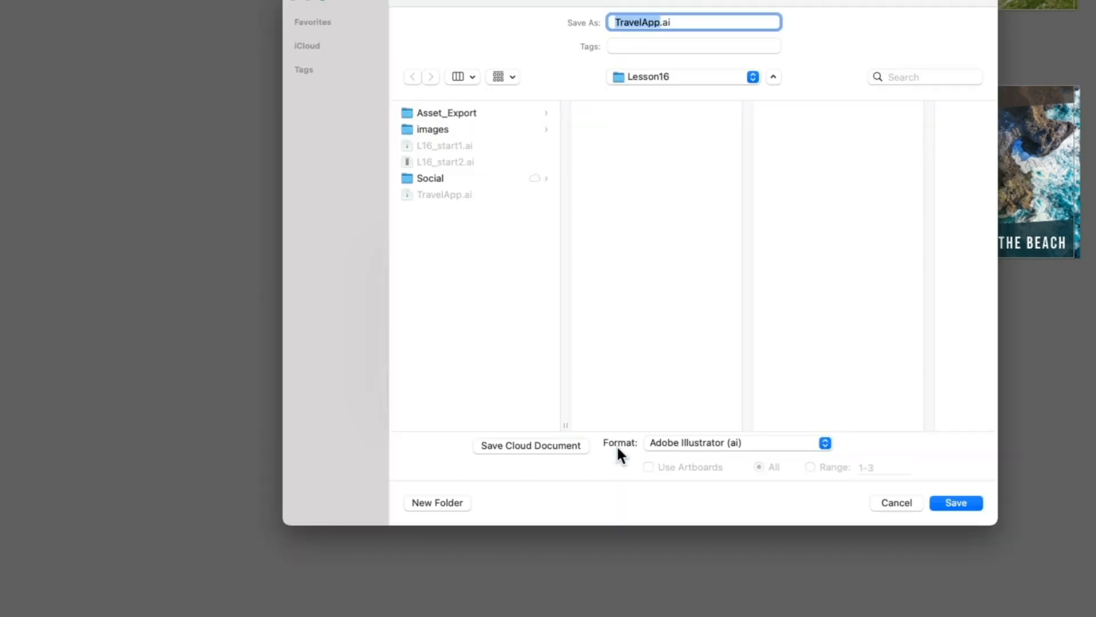
left_click(709, 447)
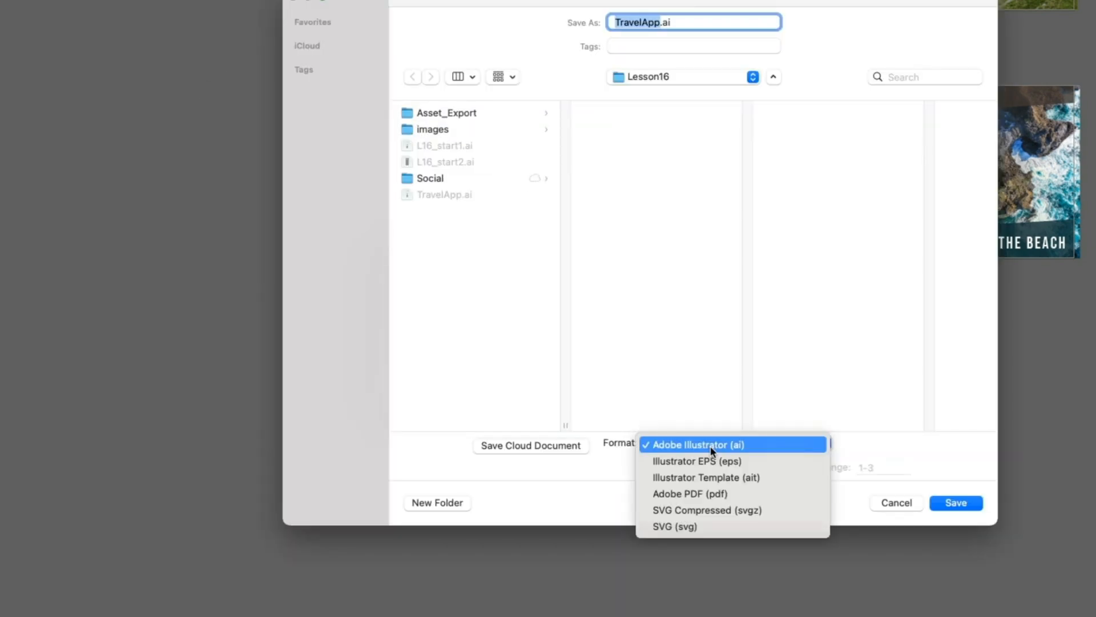
left_click(714, 492)
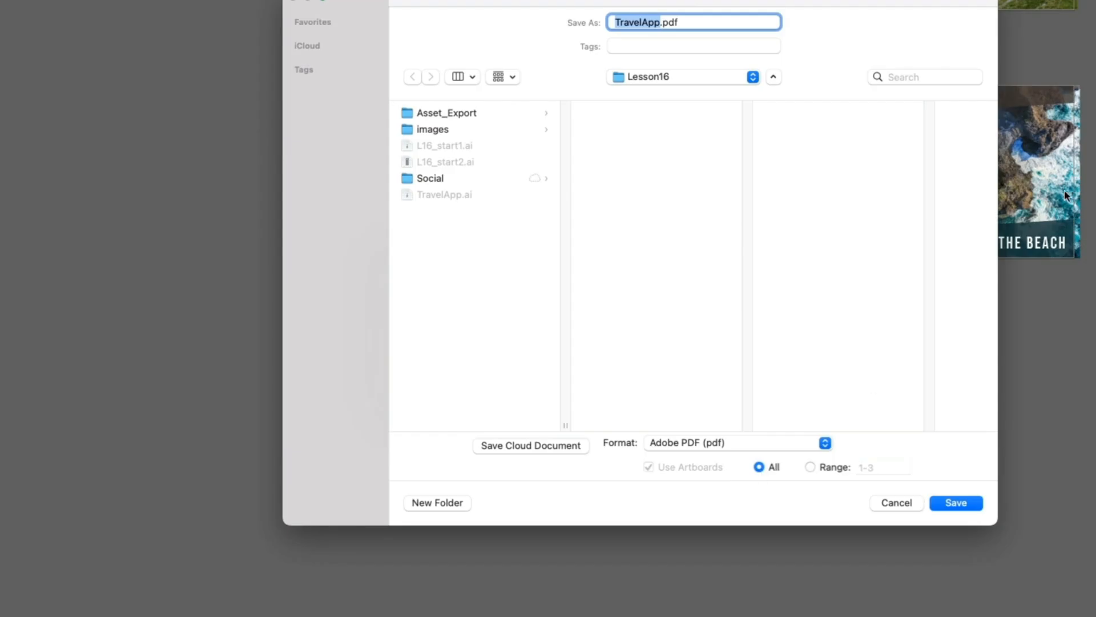
left_click(944, 501)
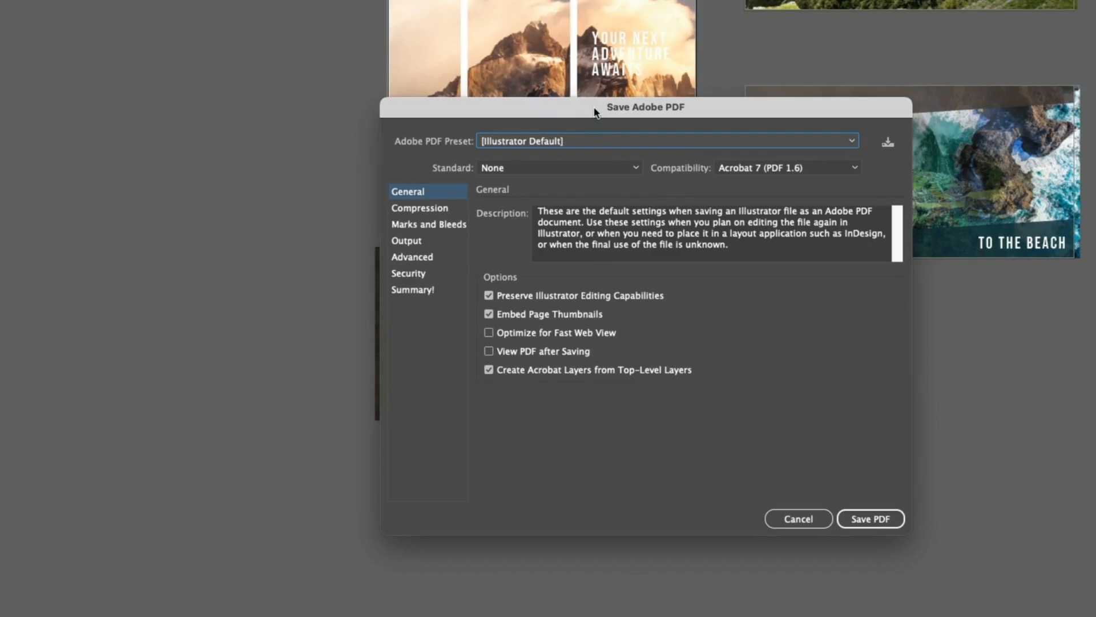
left_click_drag(594, 112, 316, 60)
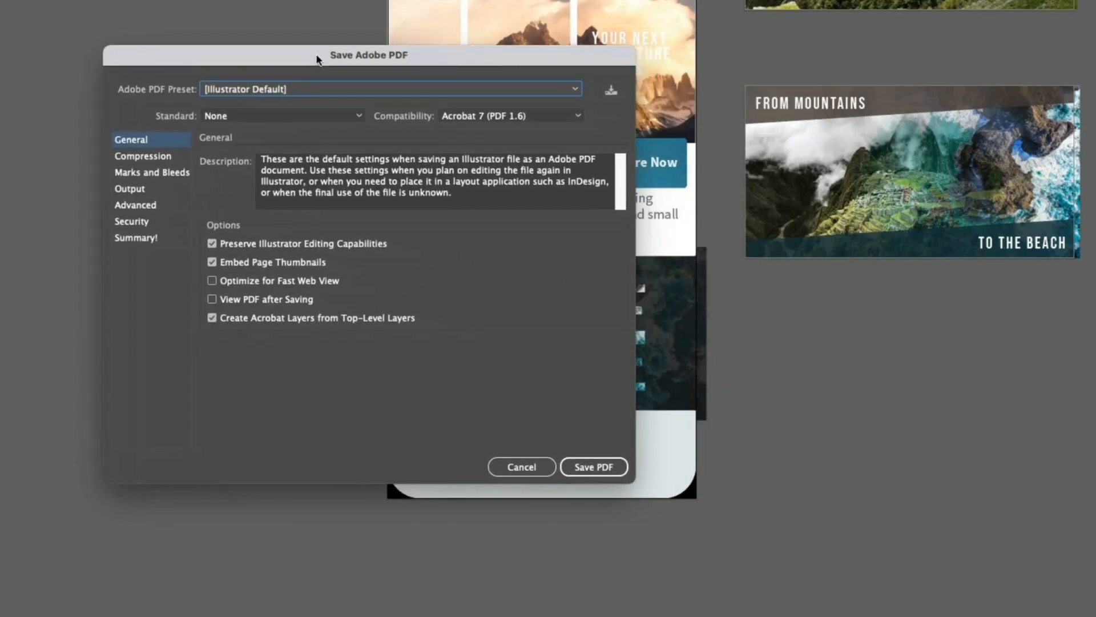
left_click(330, 88)
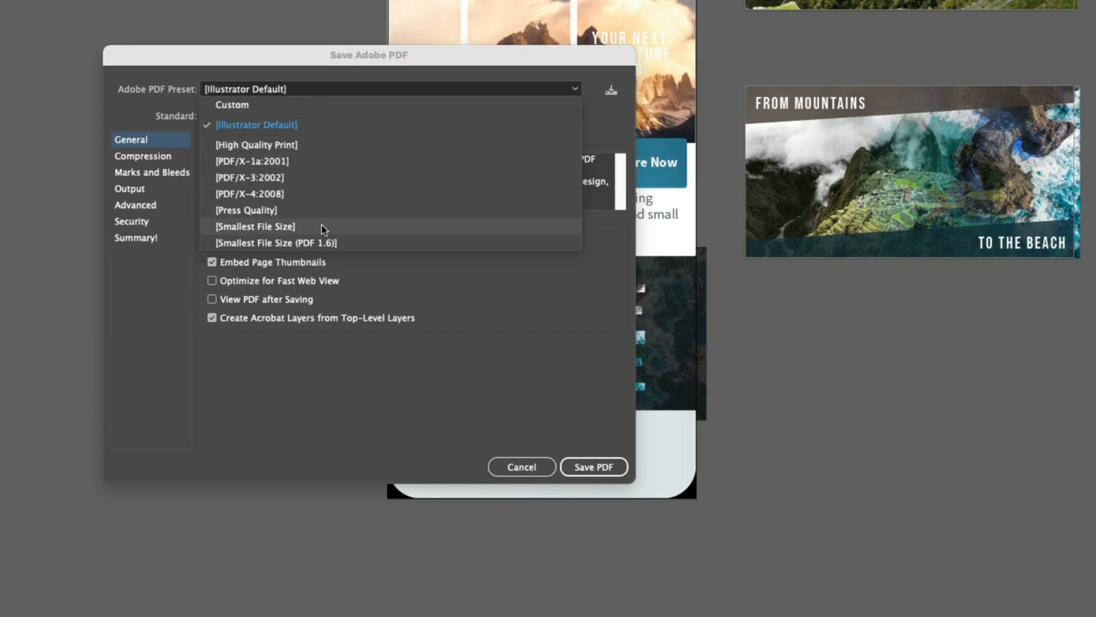
left_click(511, 293)
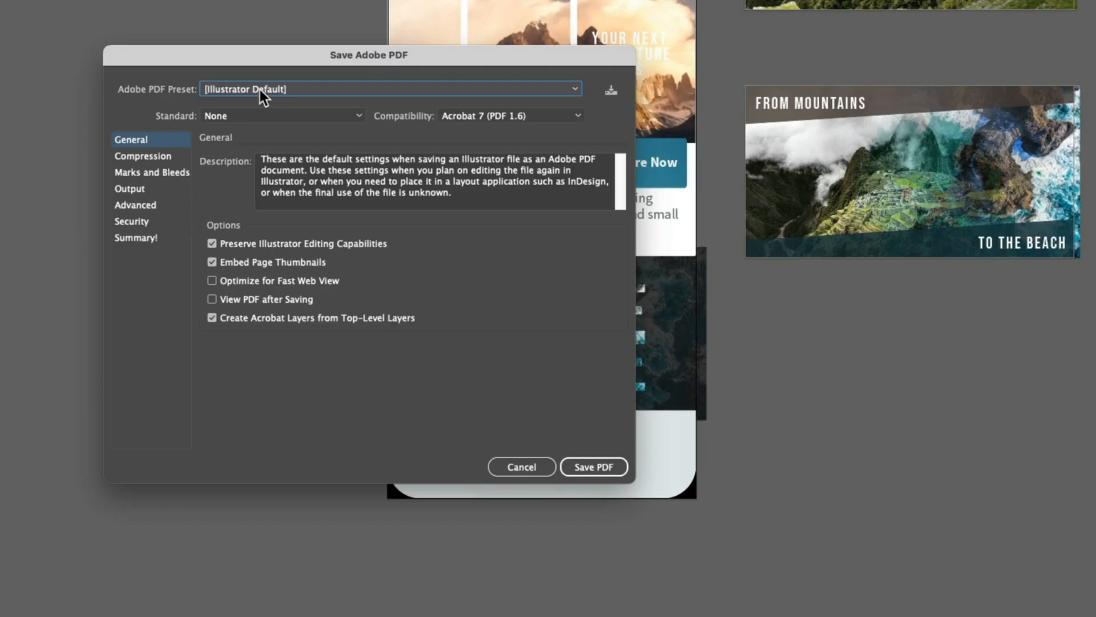
left_click(607, 467)
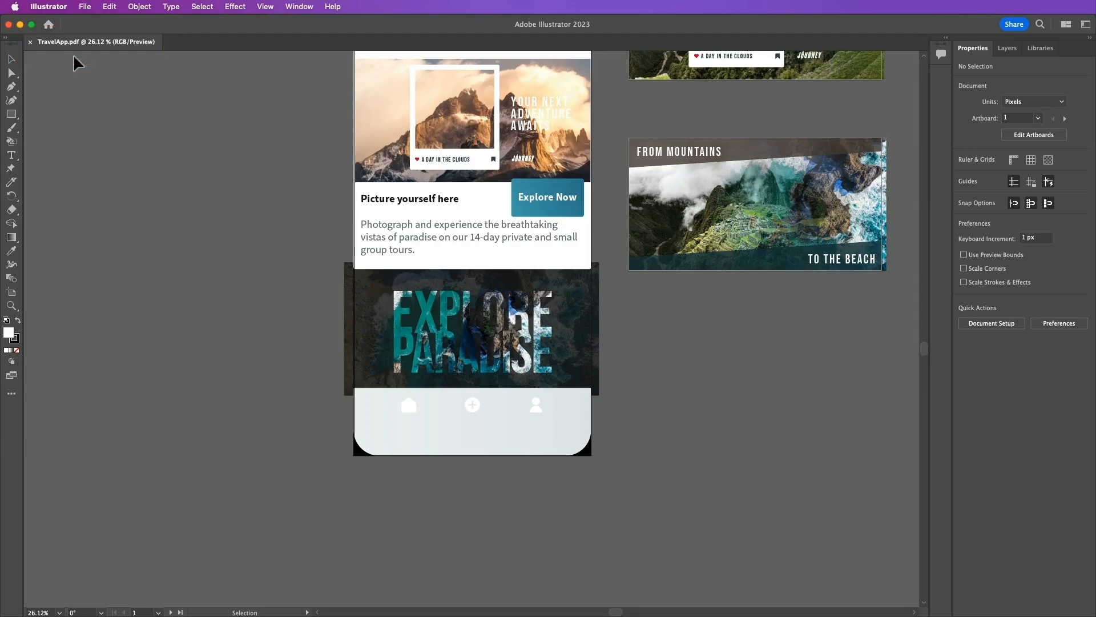
Close the TravelApp.pdf document and open L16_start2.ai from the Lesson16 folder
left_click(85, 6)
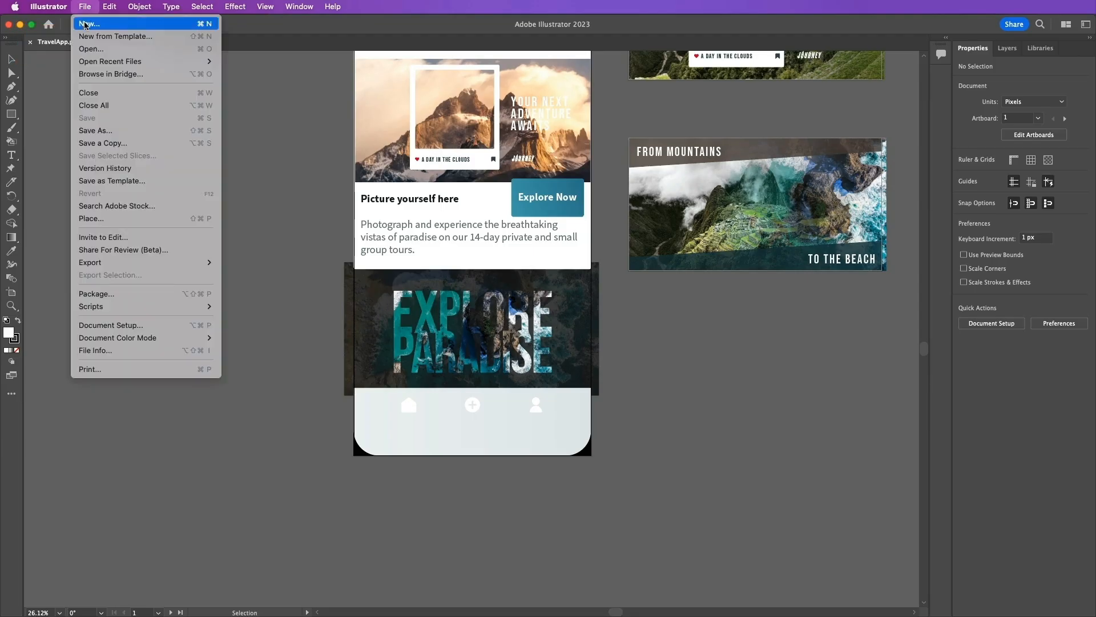
left_click(100, 93)
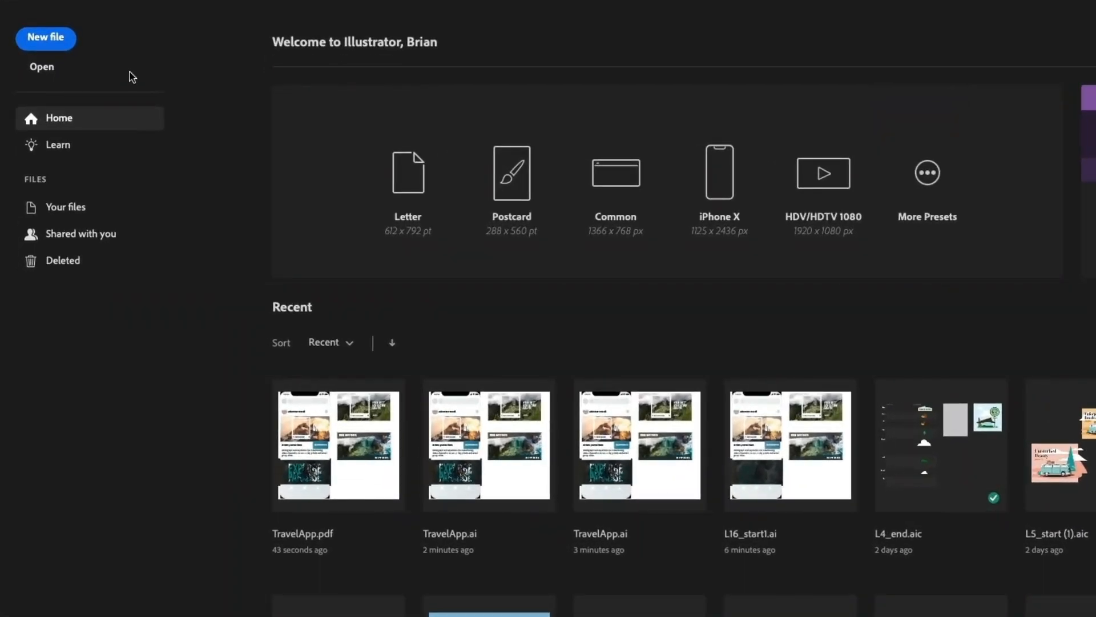
left_click(50, 80)
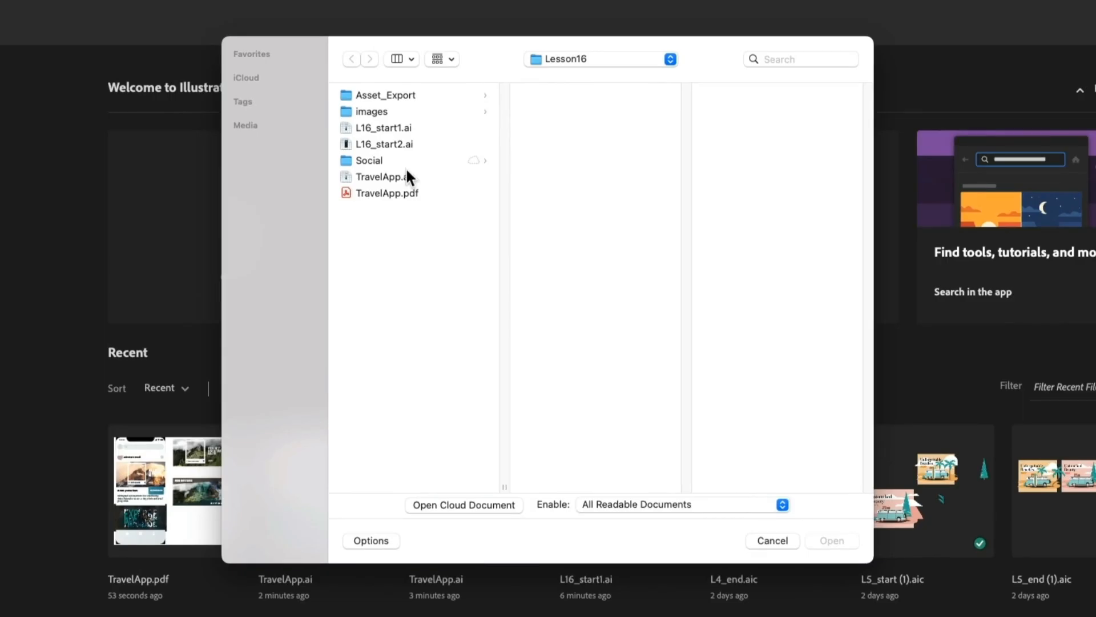
left_click(396, 143)
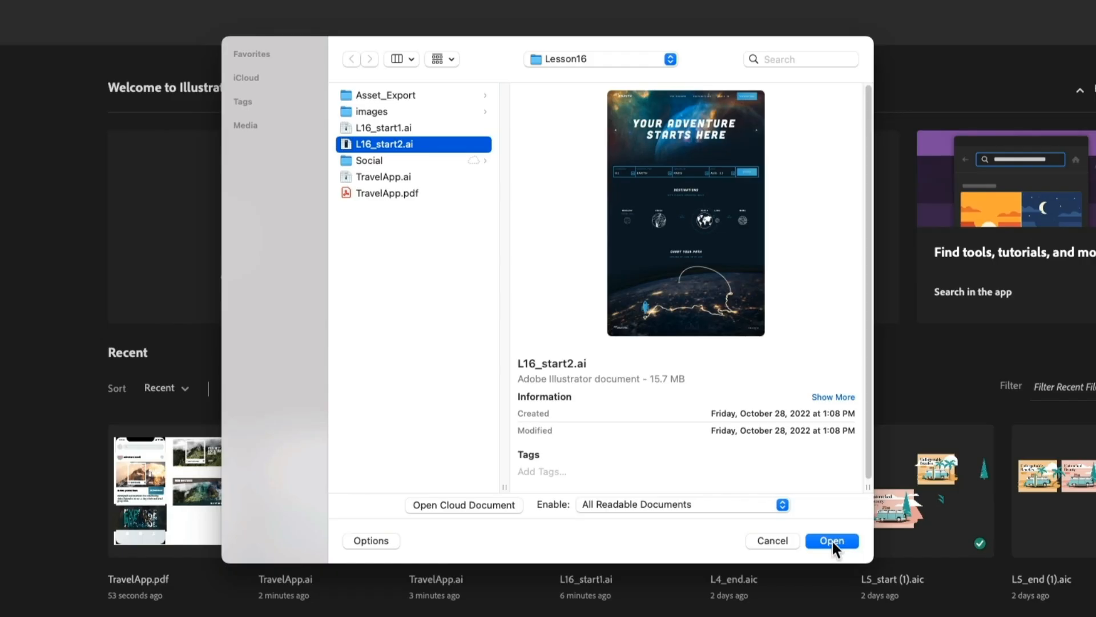
left_click(833, 541)
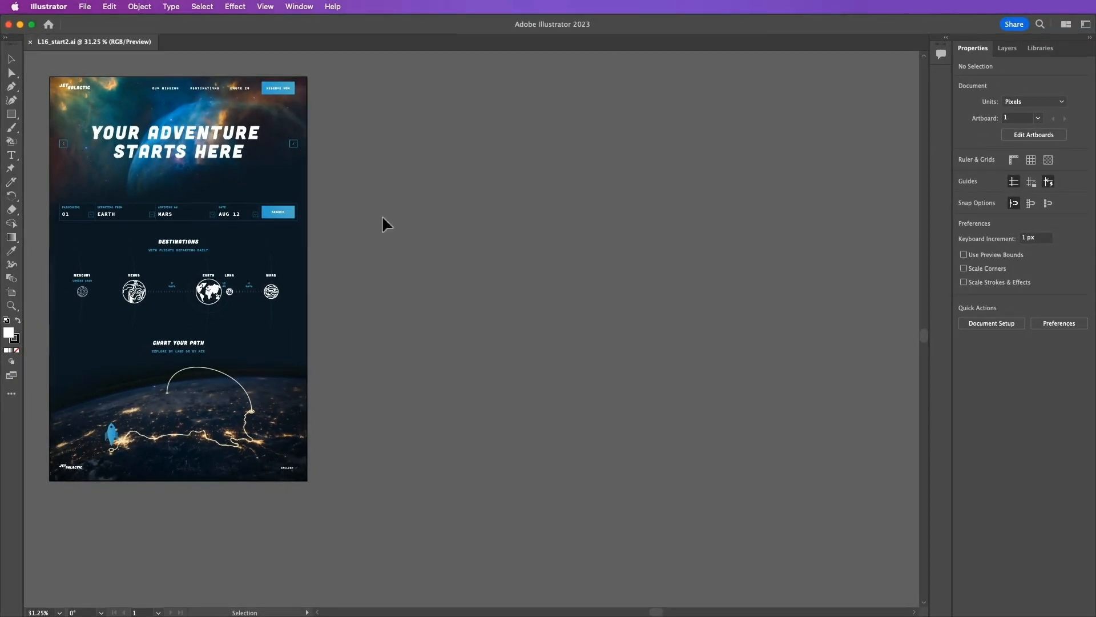
Make sure the document color mode is RGB Color and fit all the artwork in the window
left_click(84, 7)
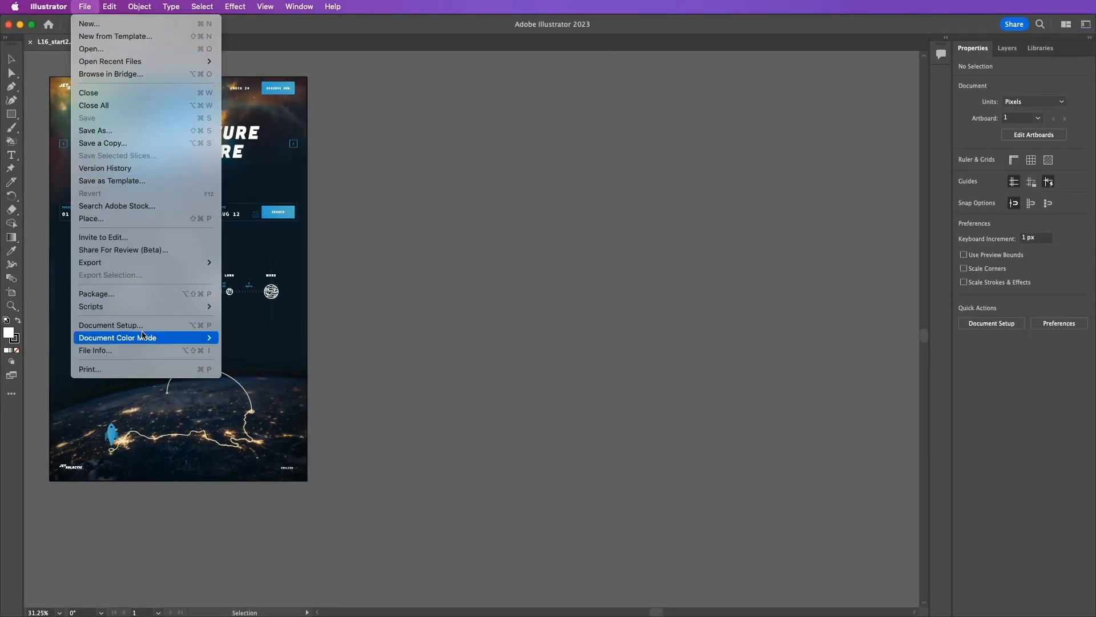
mouse_move(143, 337)
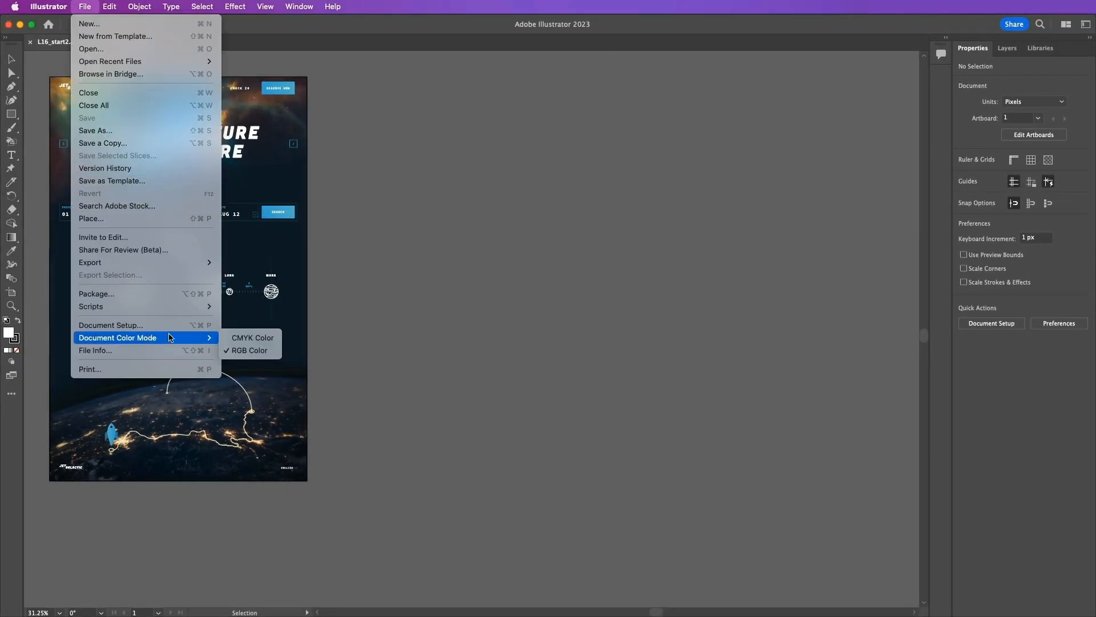
left_click(271, 351)
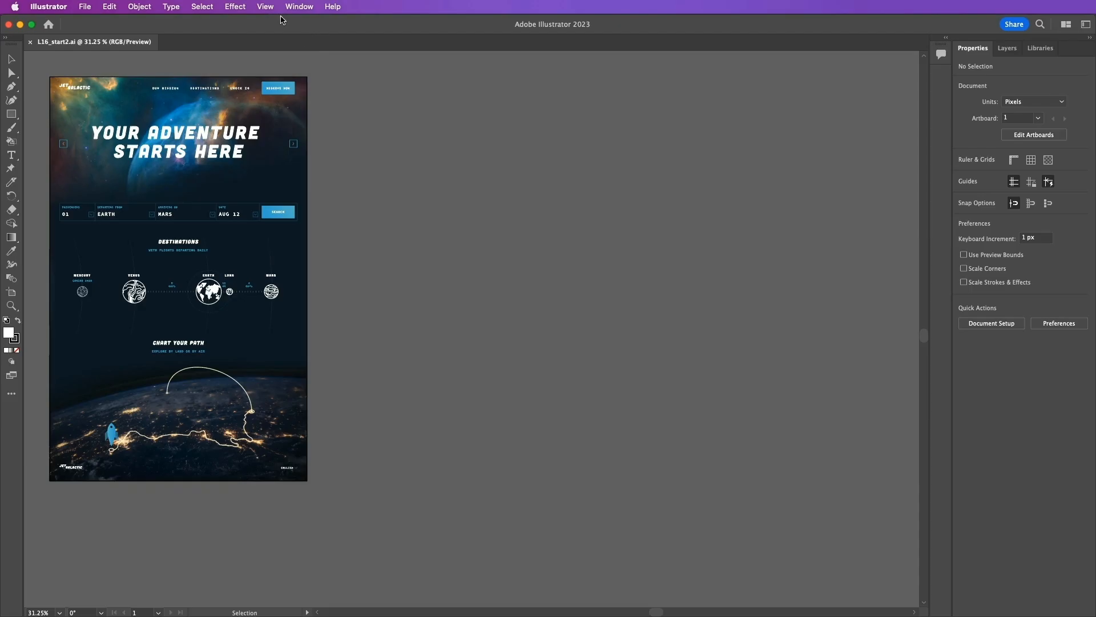
left_click(266, 6)
left_click(293, 212)
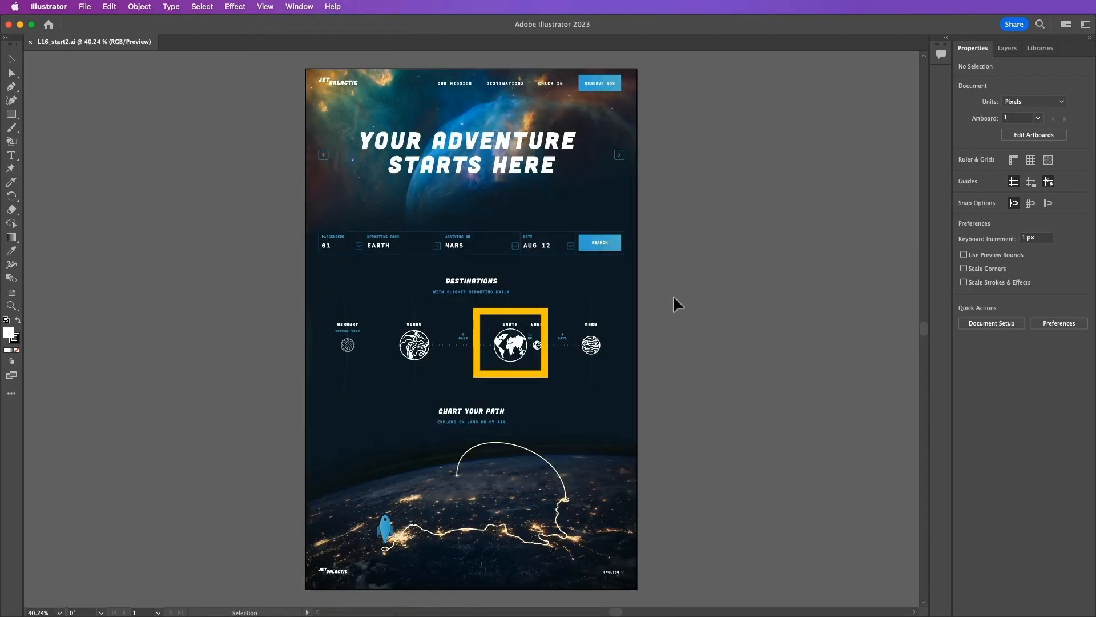
Select the Earth globe group under Destinations, zoom in on it and turn on Pixel Preview
left_click(516, 350)
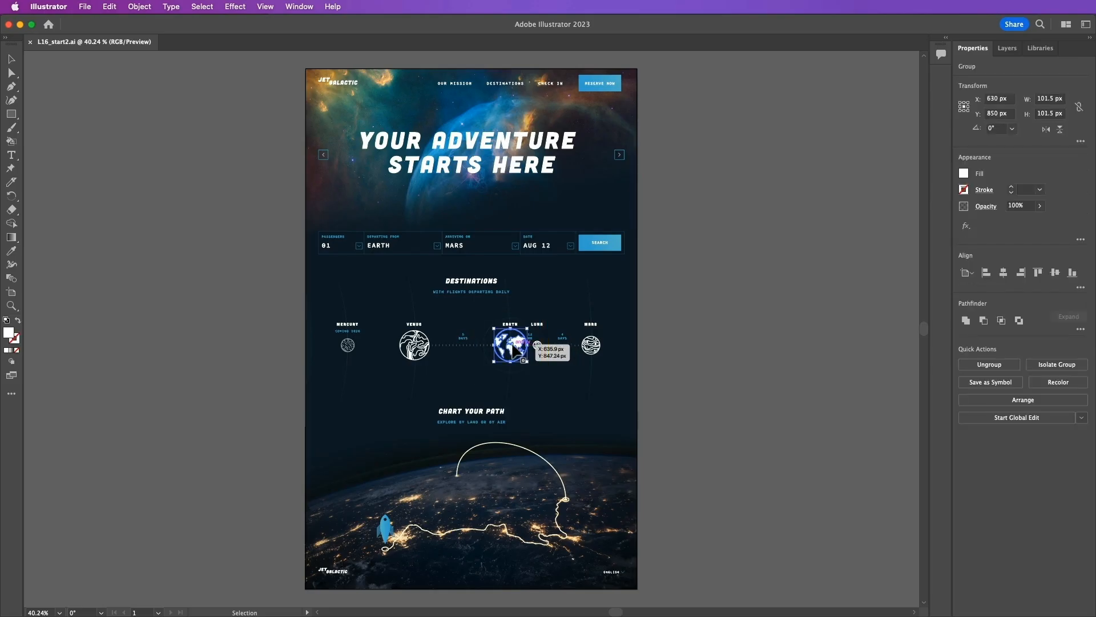
key("a")
scroll(514, 350, "up", 5)
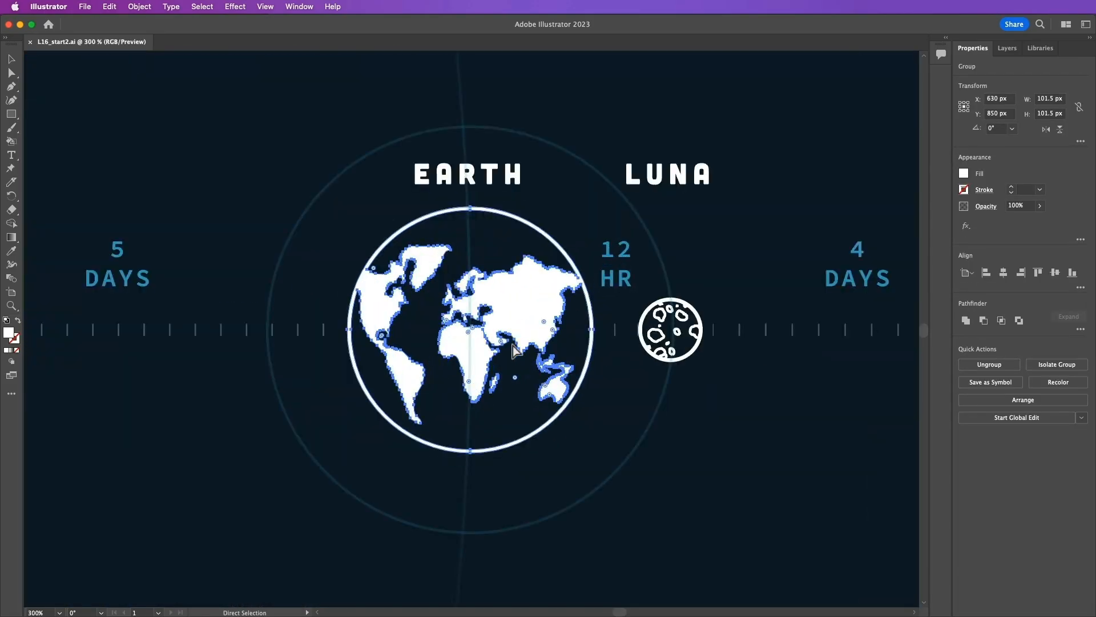
key("v")
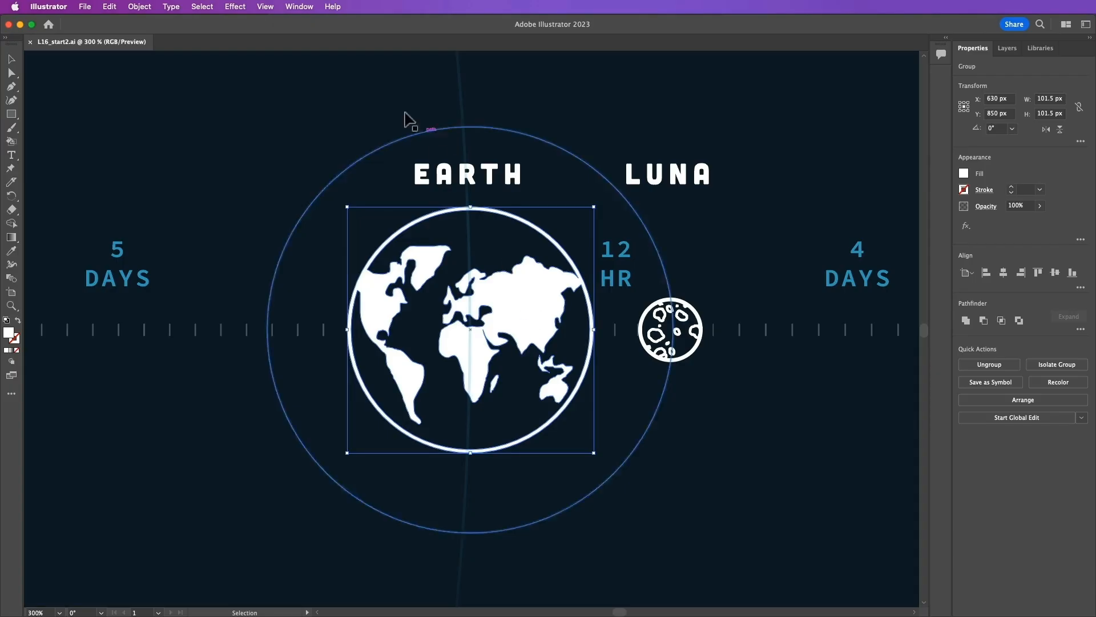
left_click(266, 8)
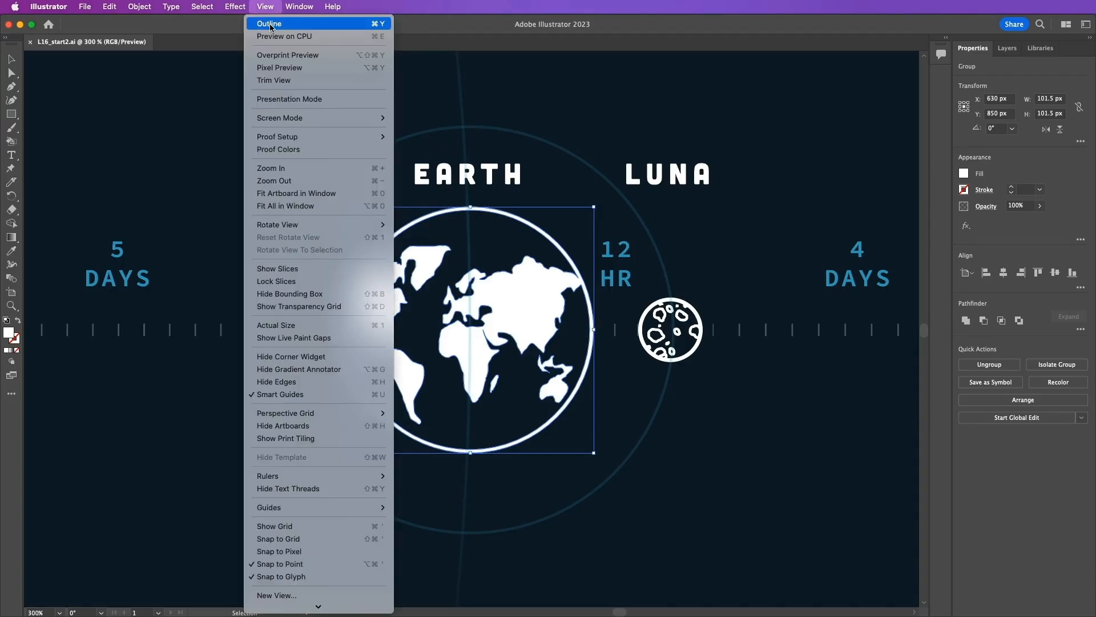
left_click(283, 69)
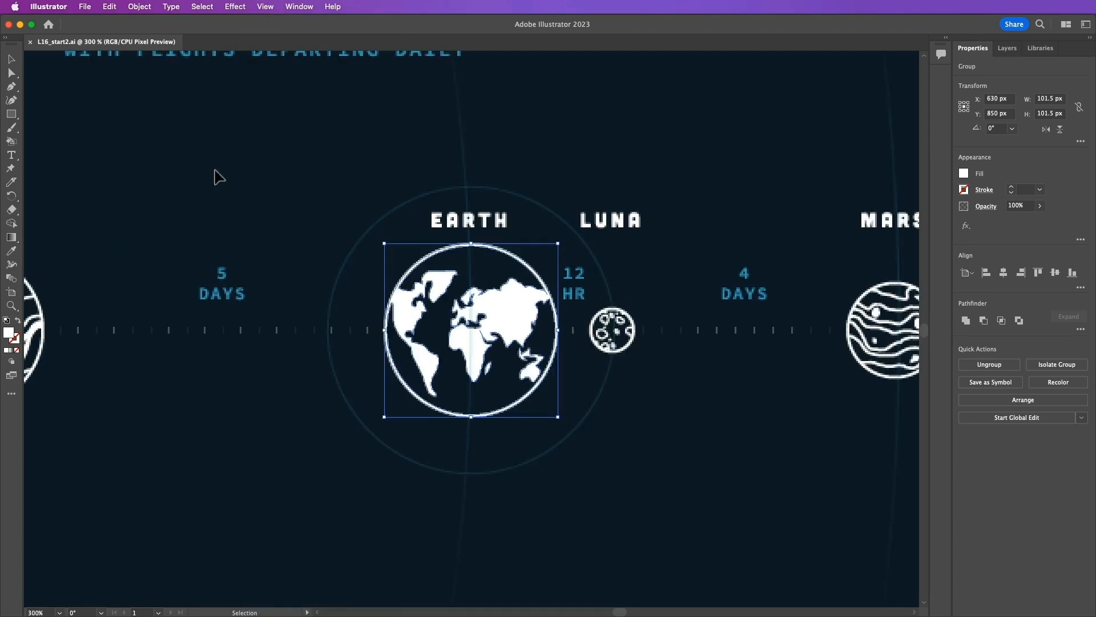
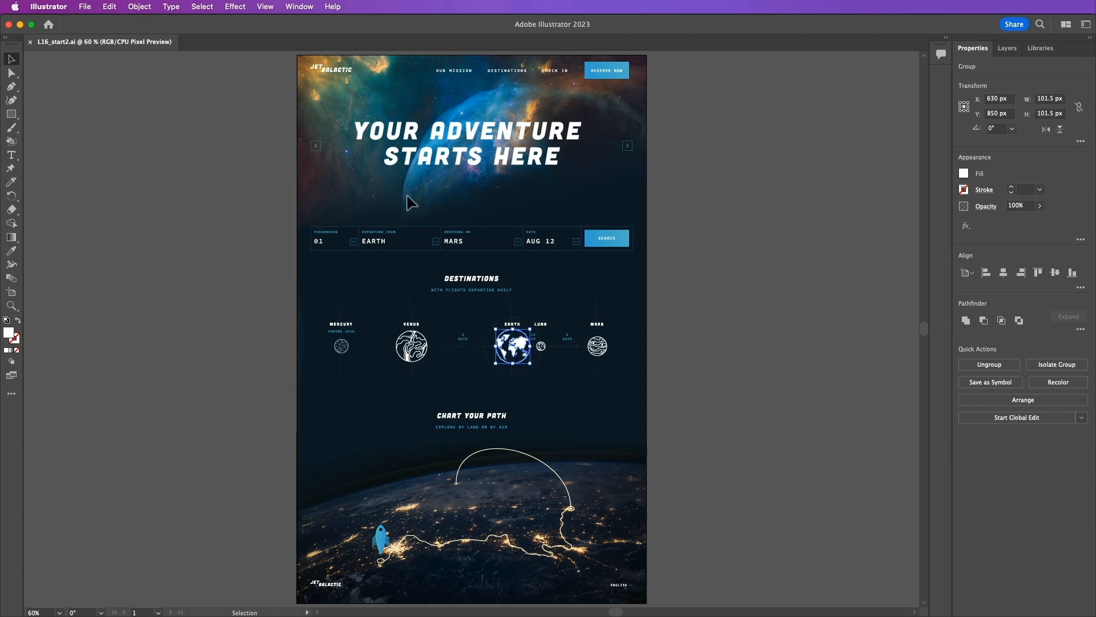
Delete the blue button rectangle behind the SEARCH text in the flight search form
left_click(588, 244)
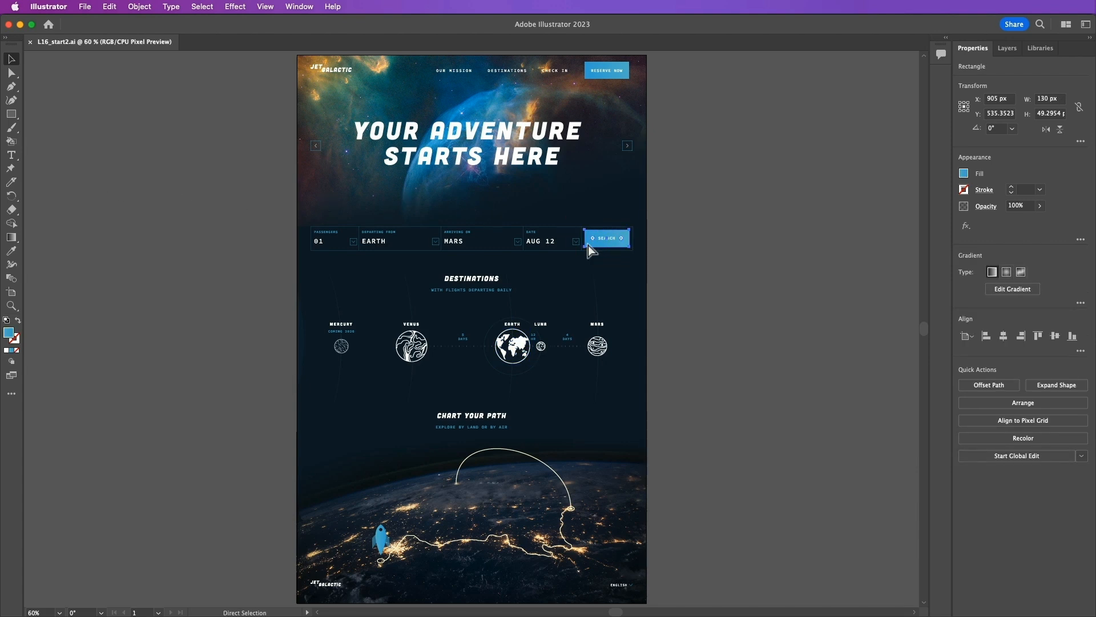
key("super+equal")
key("super+equal")
key("super+equal")
key("super+equal")
key("super+equal")
key("super+equal")
key("super+equal")
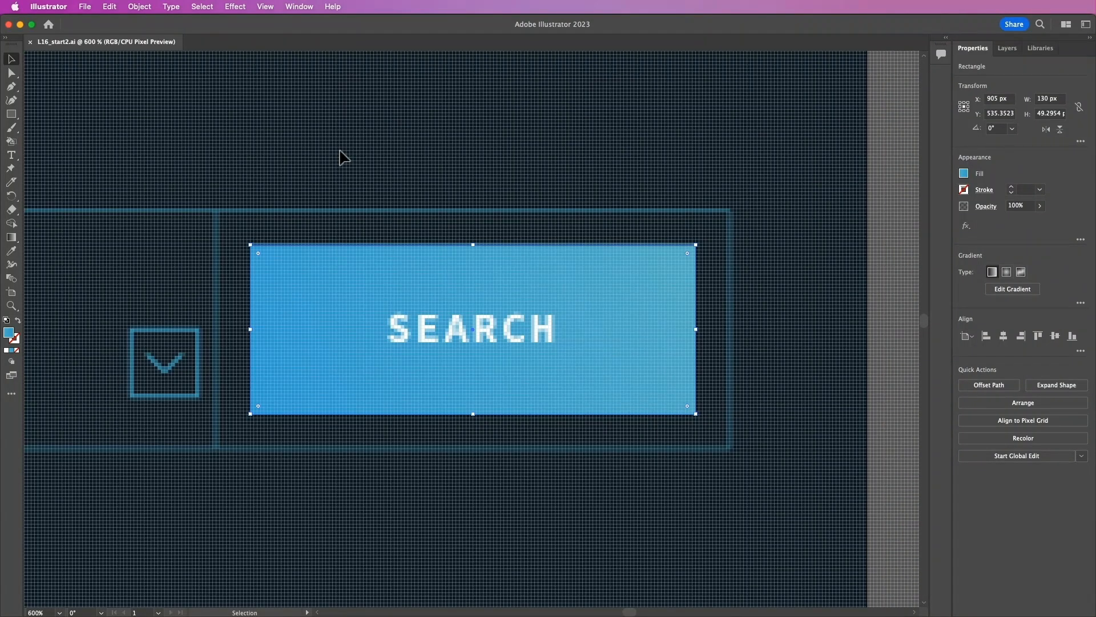
key("Delete")
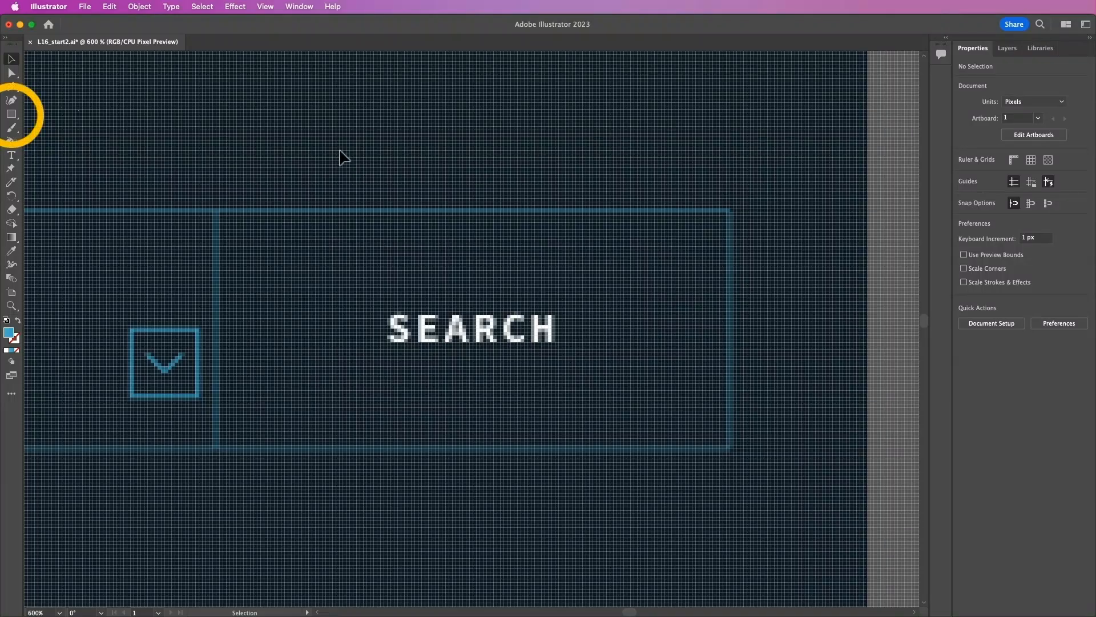
Draw a trial rectangle about 131 × 53 px over the SEARCH text with the Rectangle tool and delete it
left_click(20, 112)
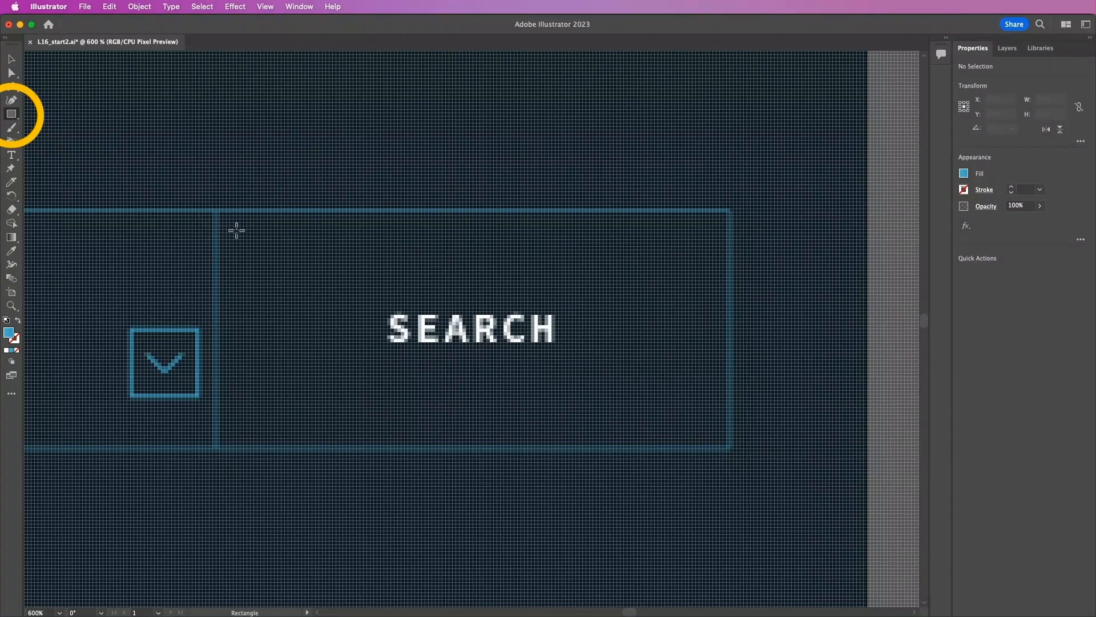
left_click_drag(247, 232, 695, 413)
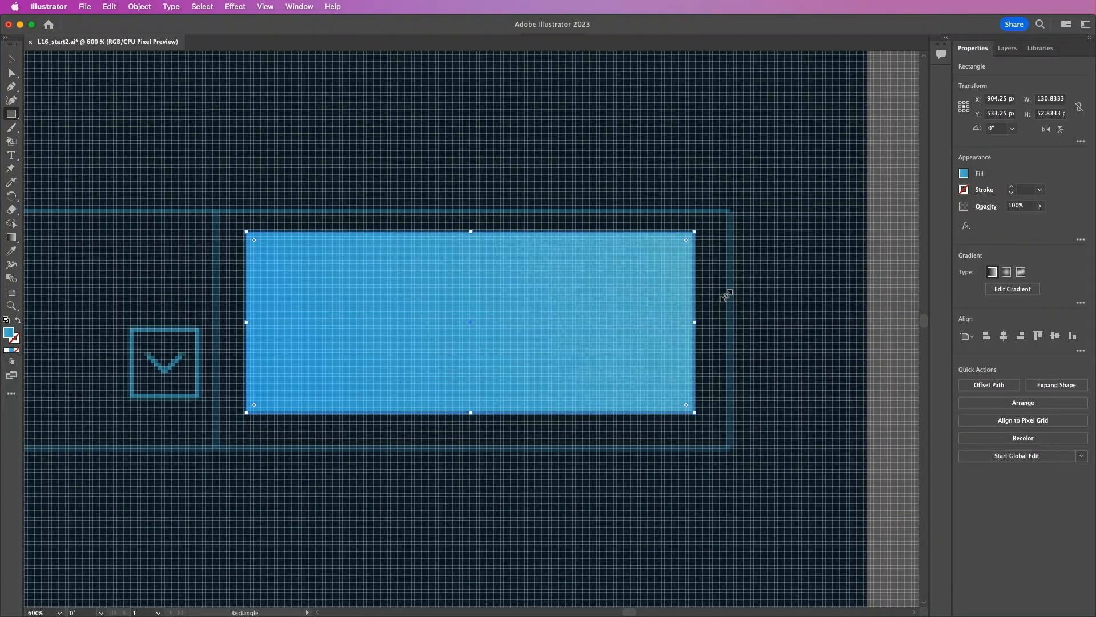
key("Delete")
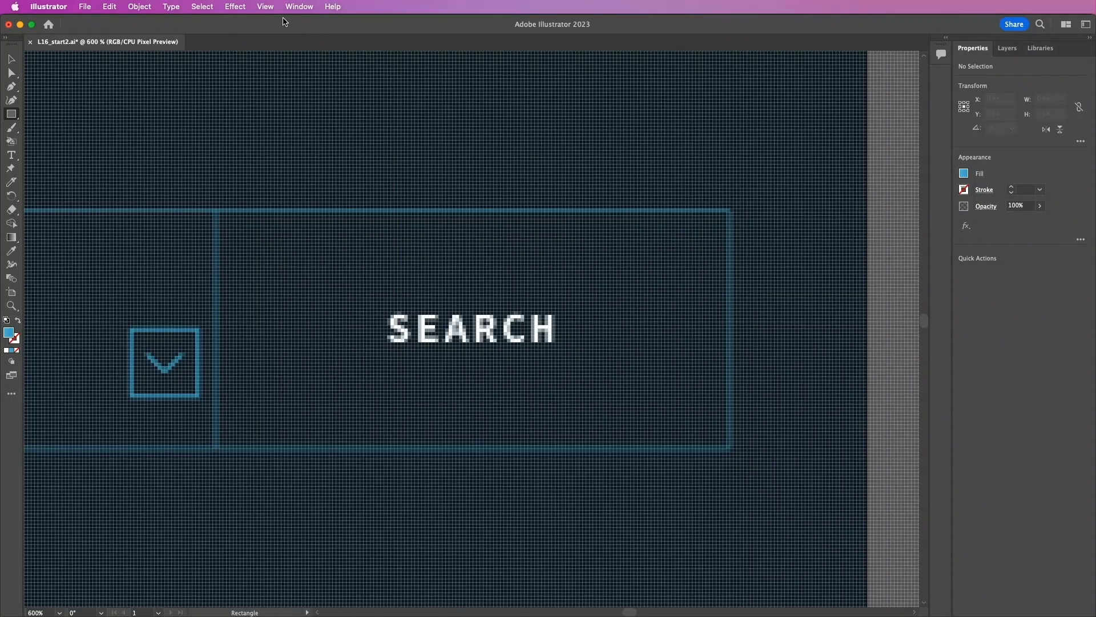
Enable Snap to Pixel and draw a rectangle about 133 × 54 px over the SEARCH text
left_click(267, 7)
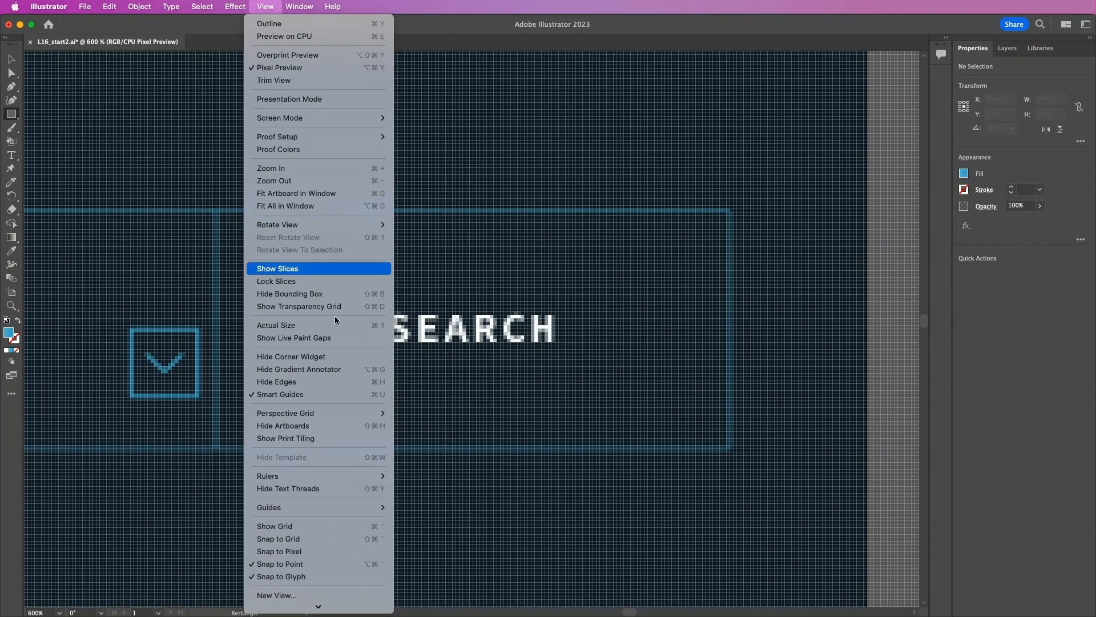
left_click(313, 551)
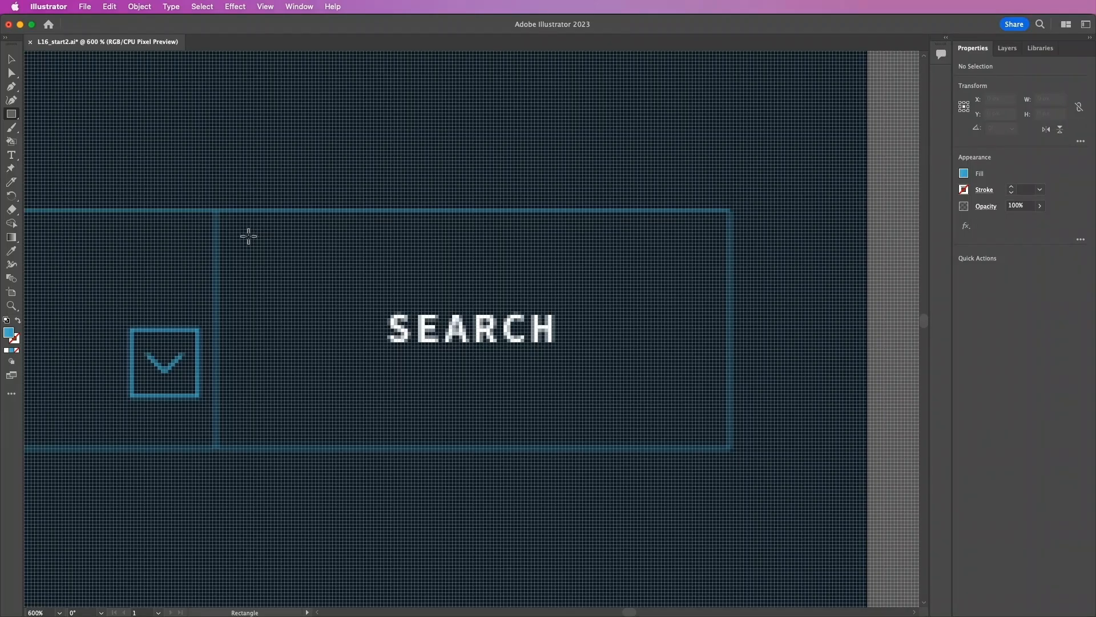
left_click_drag(247, 233, 706, 422)
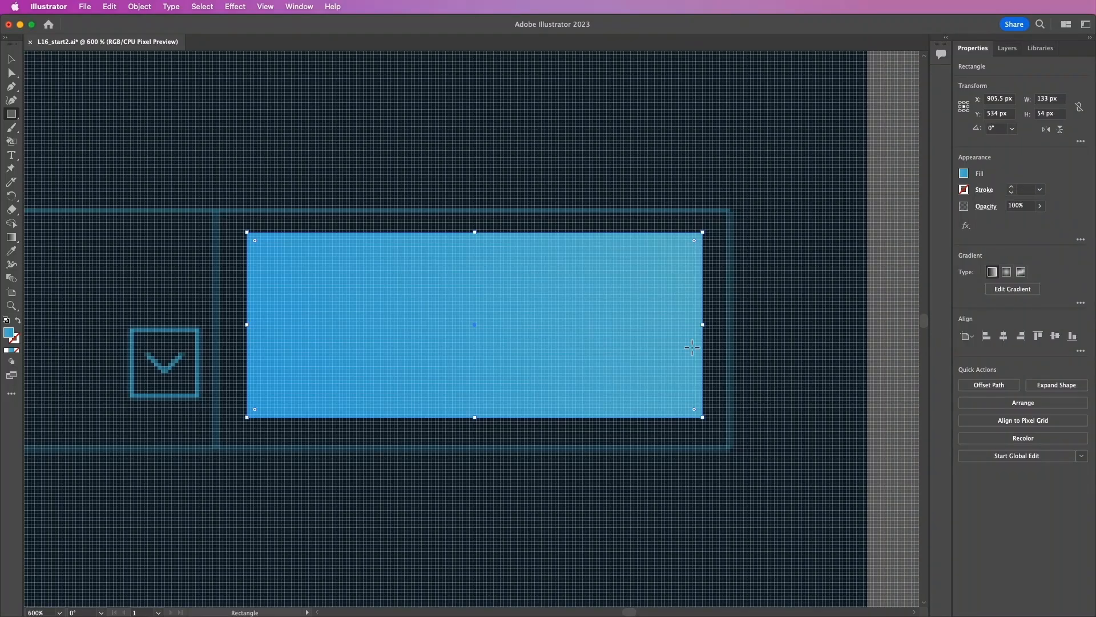
Send the new button rectangle to the back and move it down with the Selection tool to Y 535 px
left_click(1014, 404)
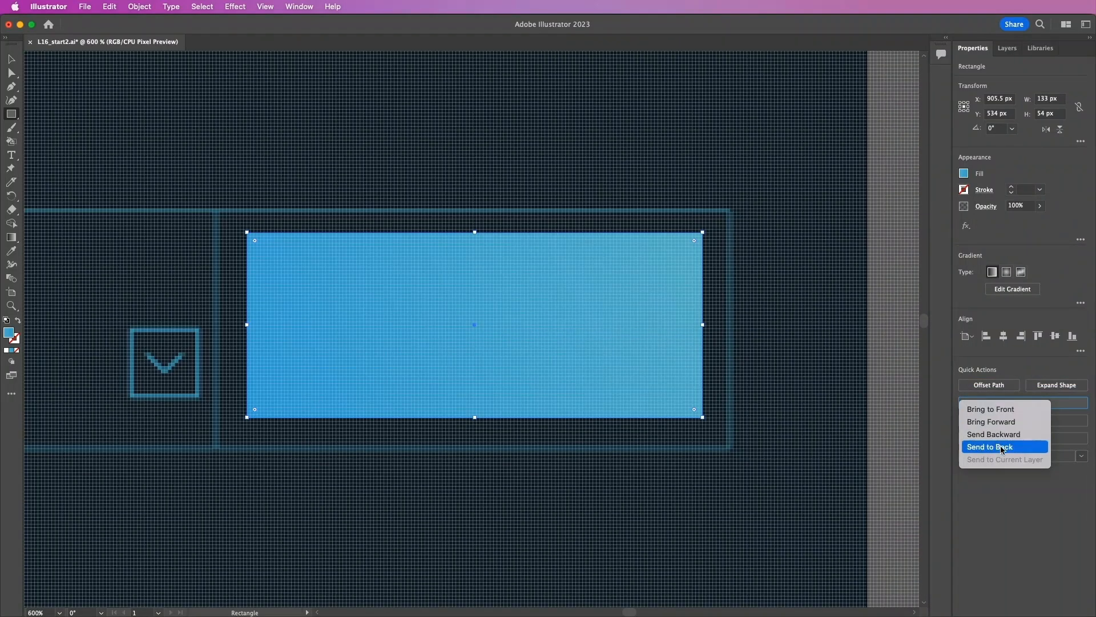
left_click(1002, 447)
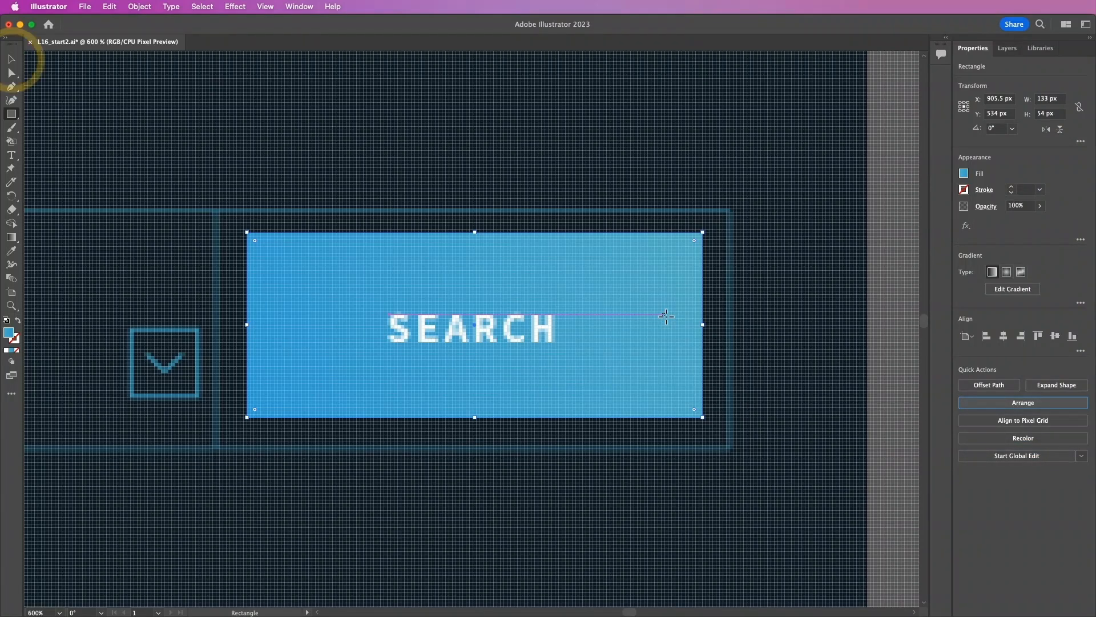
key("v")
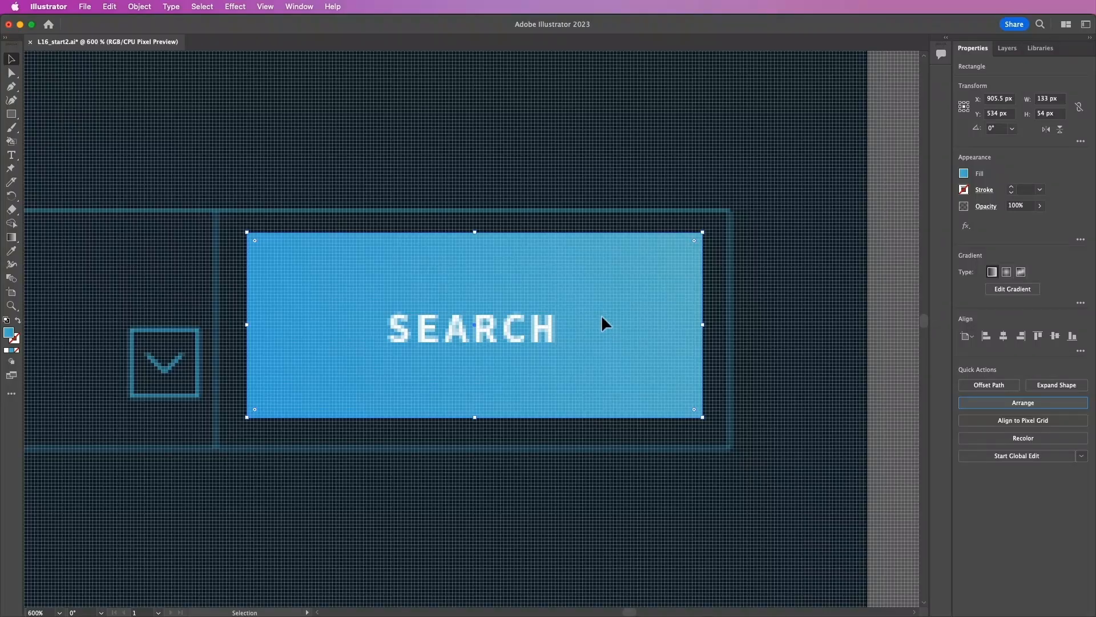
left_click_drag(602, 317, 602, 319)
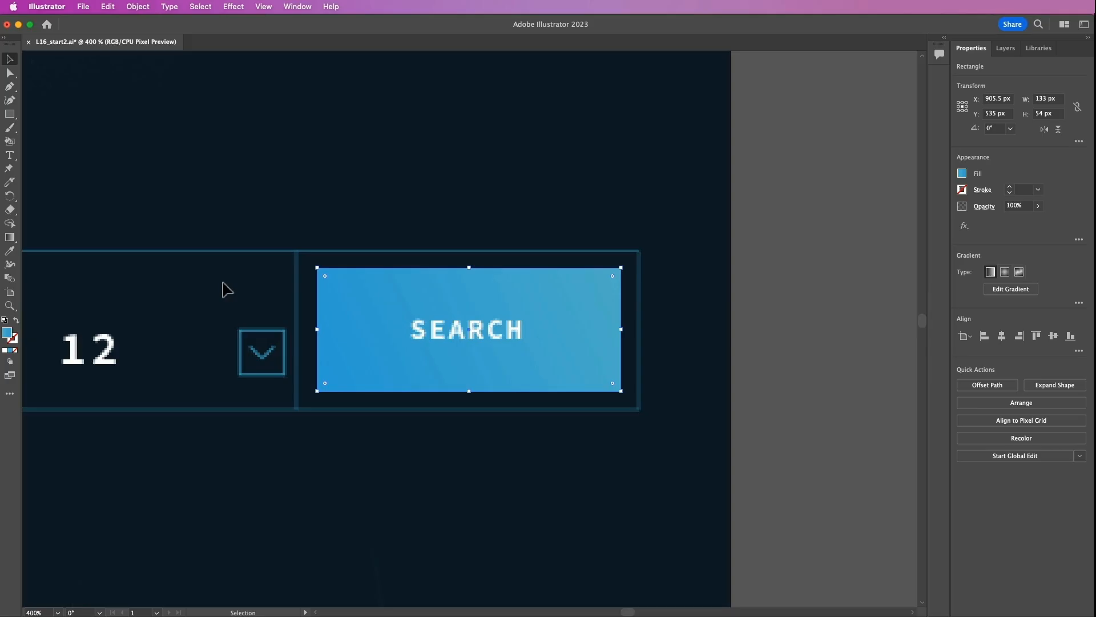
Align the outline rectangle around the search form to the pixel grid and apply Make Pixel Perfect to the dropdown arrow beside the date
left_click(417, 251)
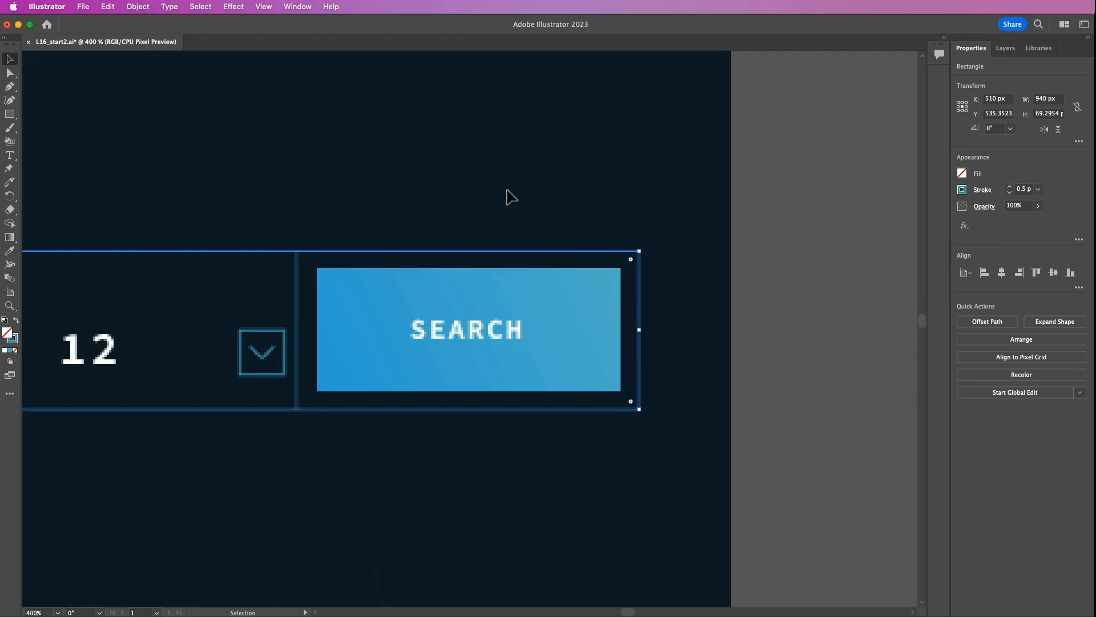
left_click(1043, 359)
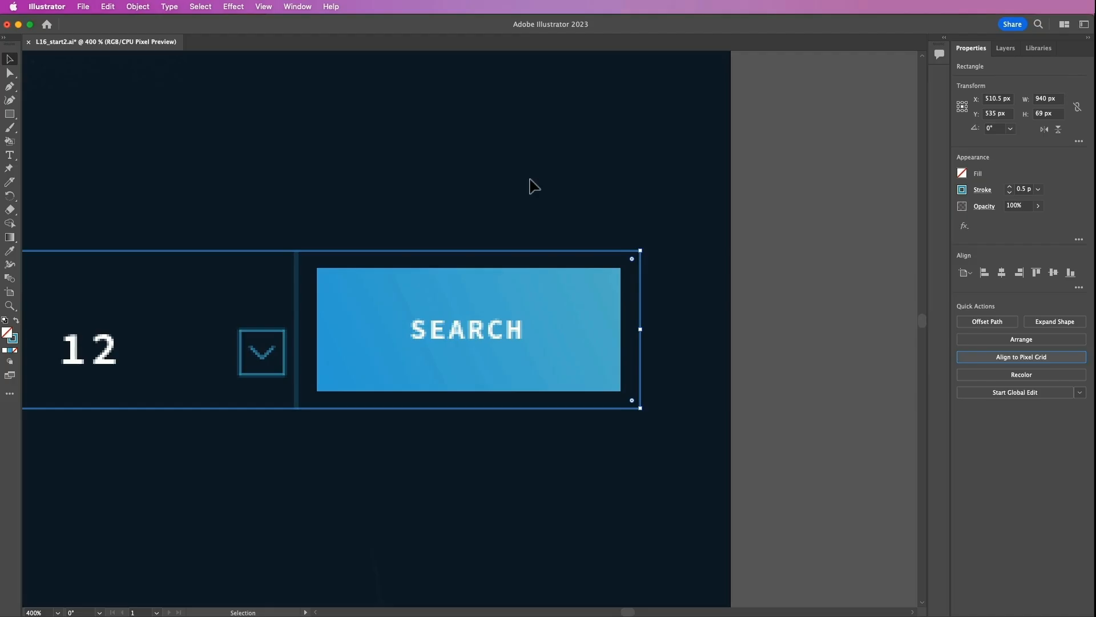
left_click(262, 358)
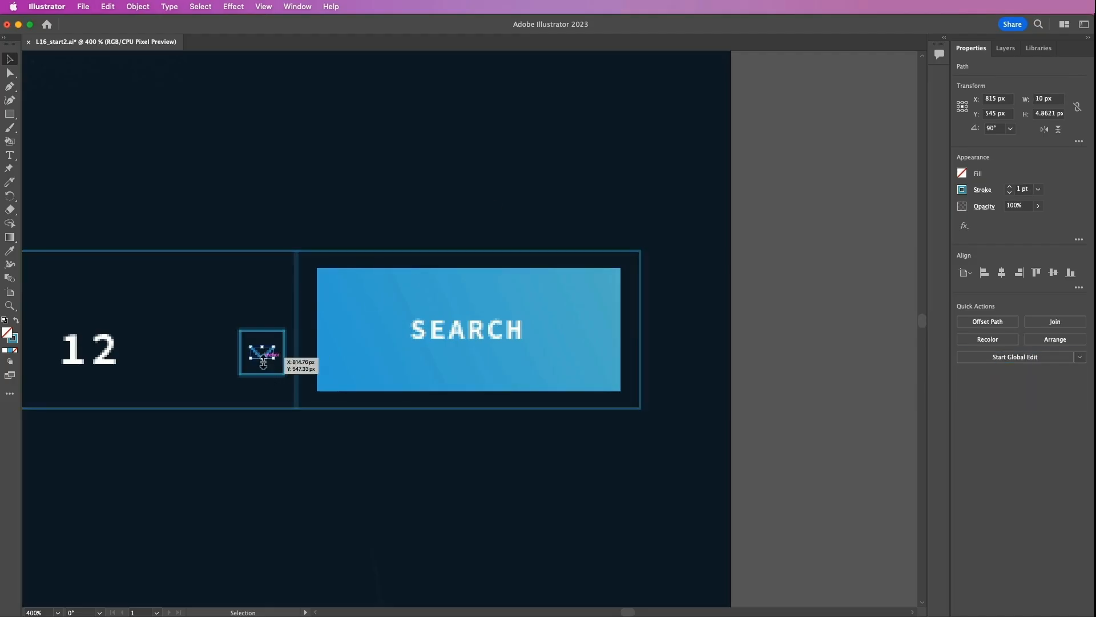
left_click(141, 8)
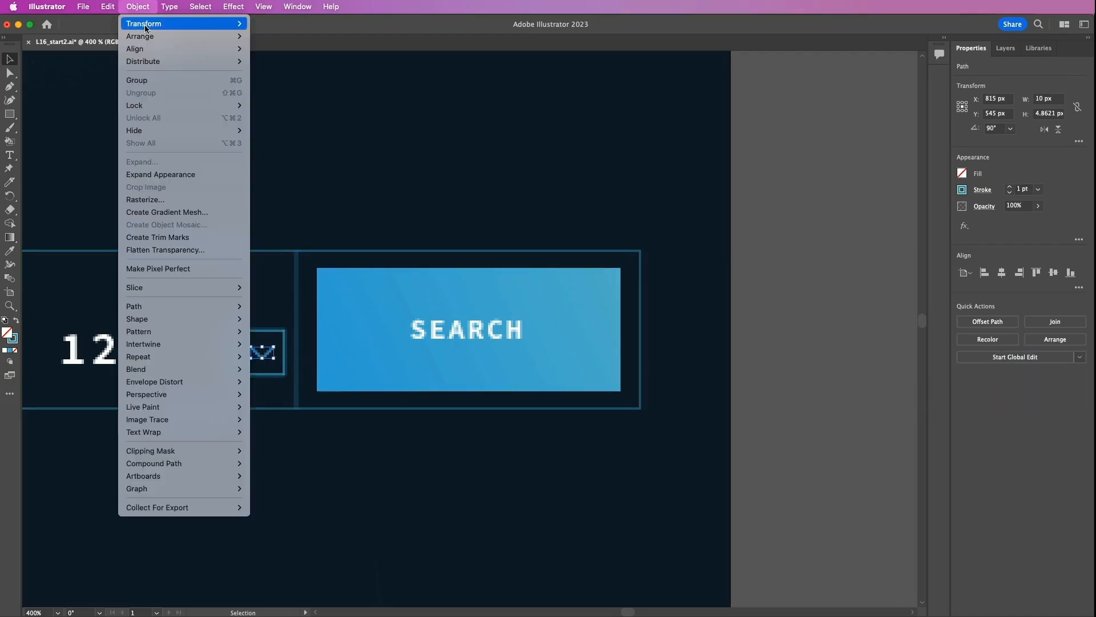
left_click(177, 272)
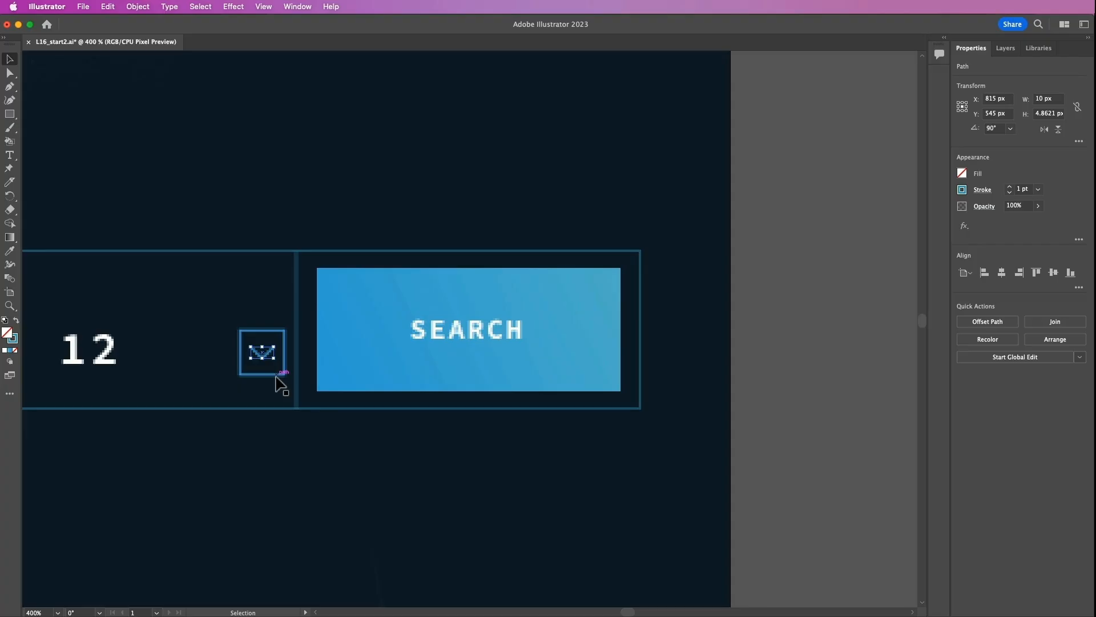
Try stretching the top edge of the square around the dropdown arrow upward to about 20.3 px tall, and undo the scaling
left_click(259, 337)
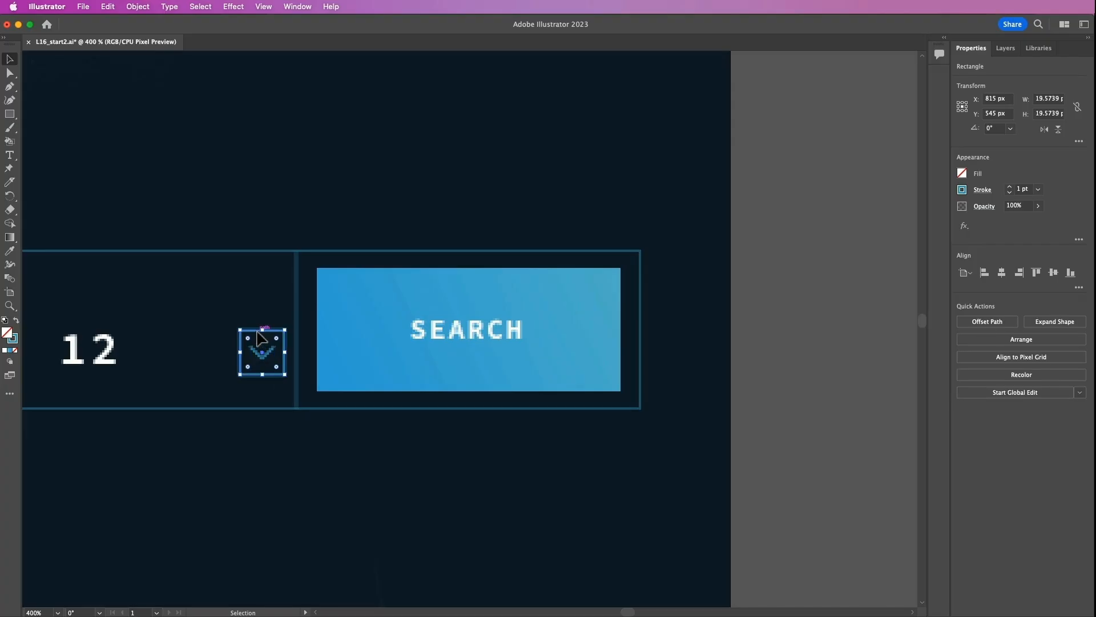
key("super+equal")
key("super+equal")
key("super+equal")
key("super+equal")
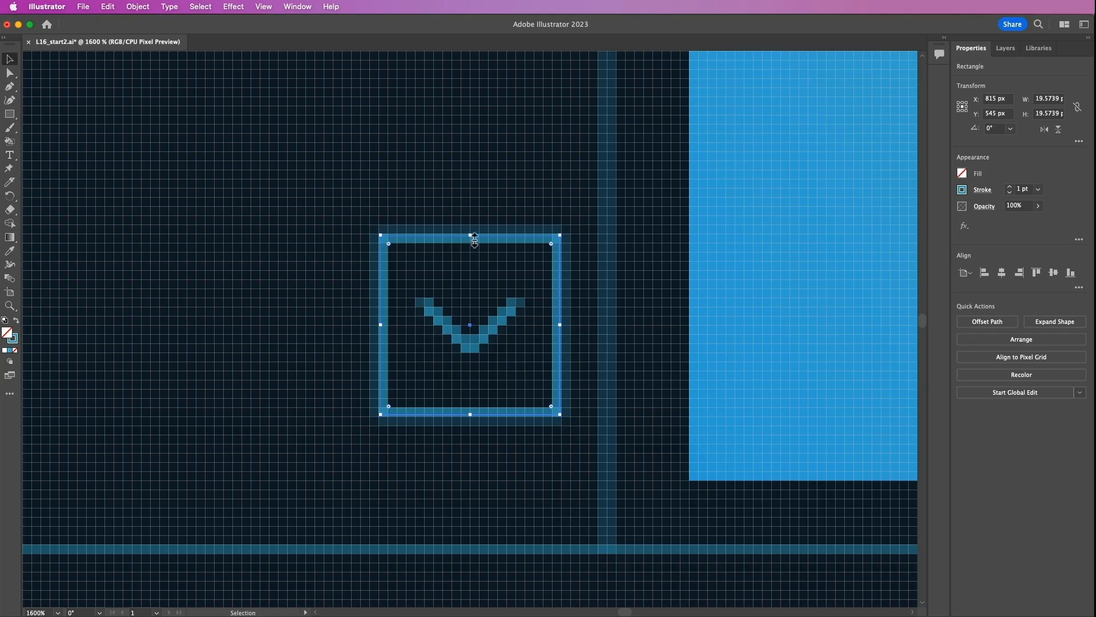
left_click_drag(474, 238, 473, 229)
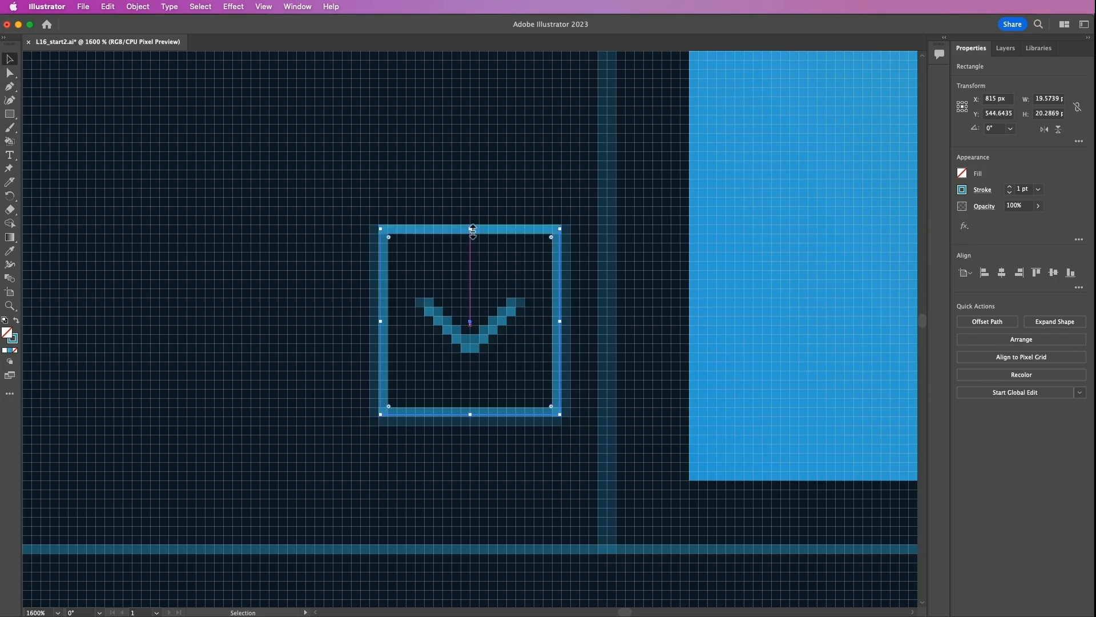
left_click(264, 7)
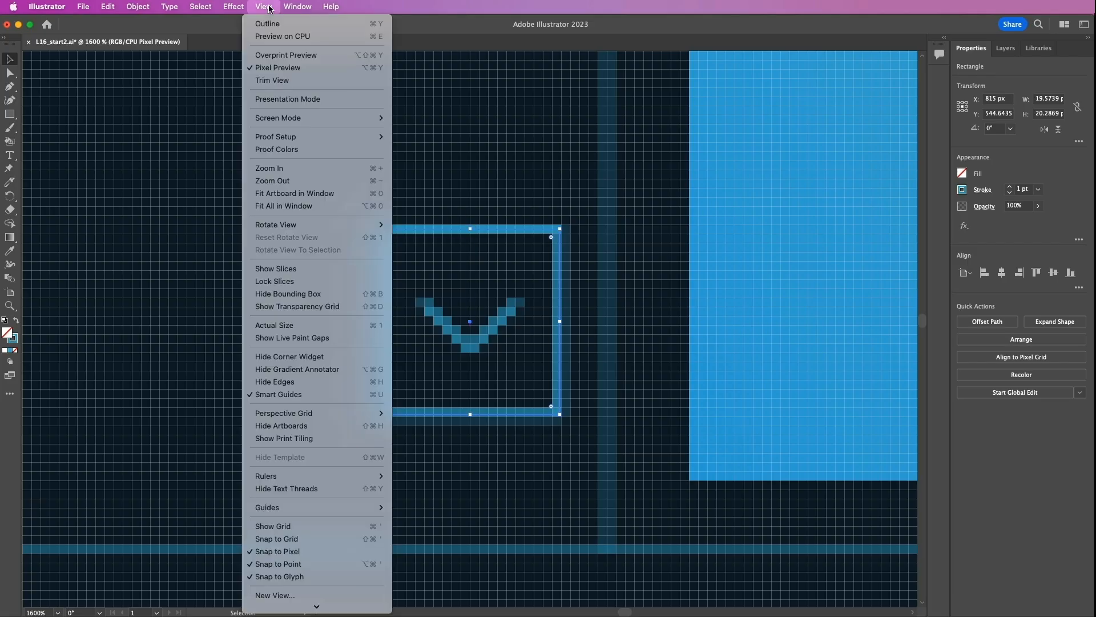
left_click(308, 549)
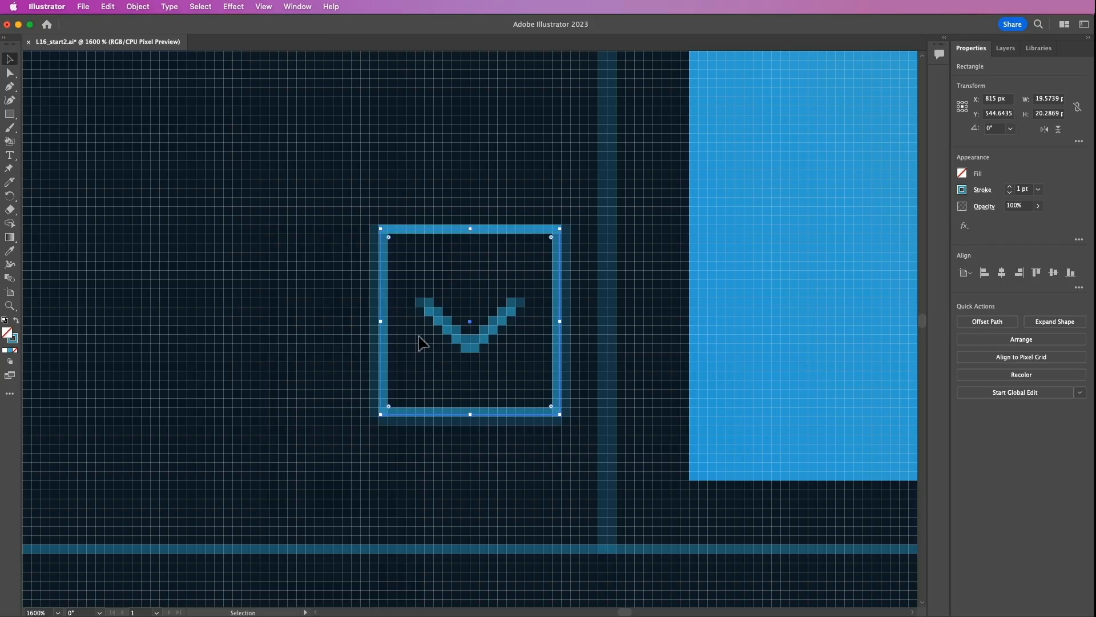
left_click(107, 7)
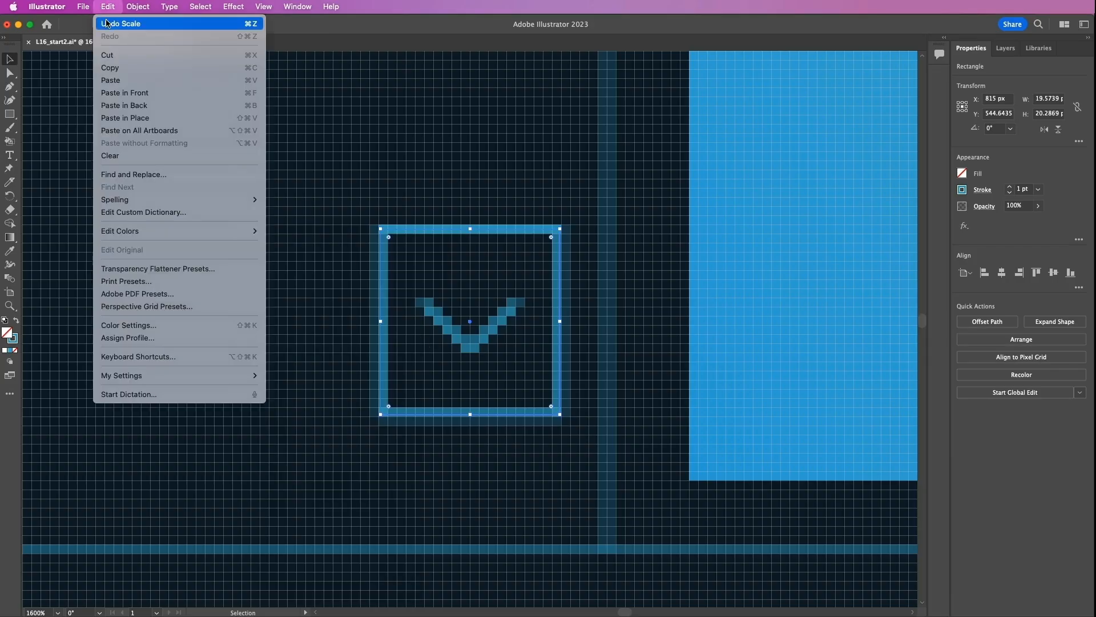
left_click(108, 24)
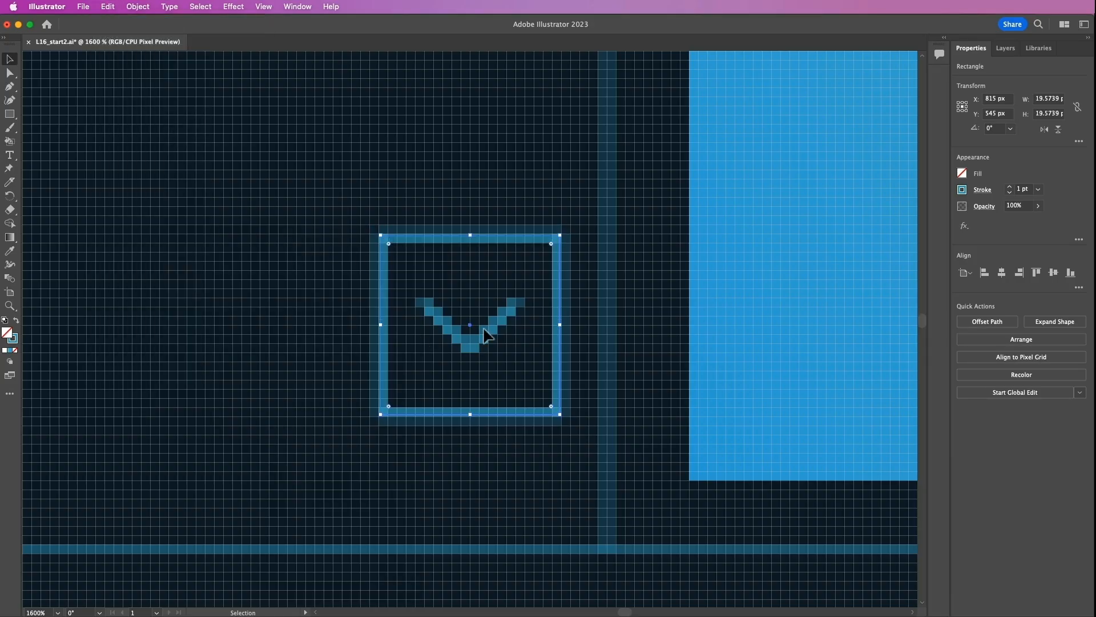
Align the square around the dropdown arrow to the pixel grid, center the arrow in it horizontally and vertically, and deselect everything
left_click(1051, 355)
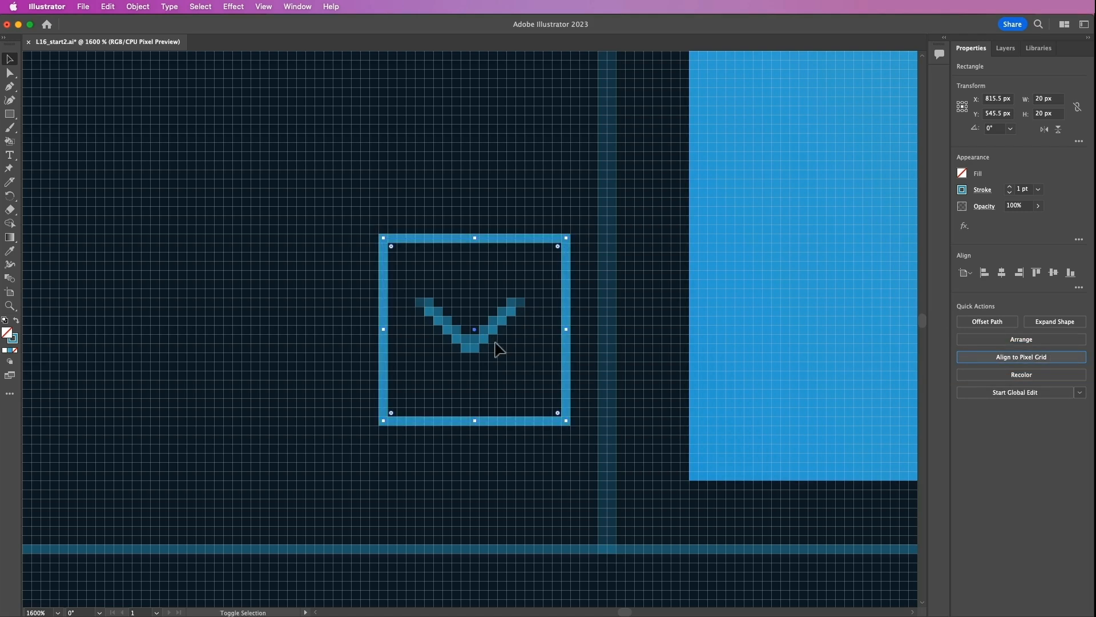
left_click(480, 346, "shift")
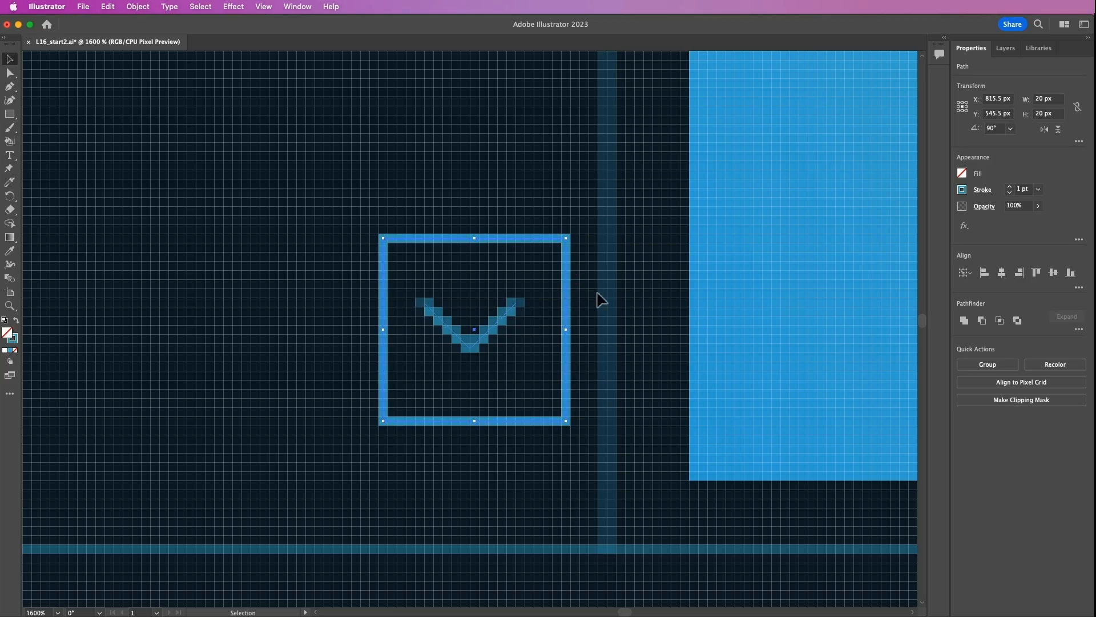
left_click(1003, 272)
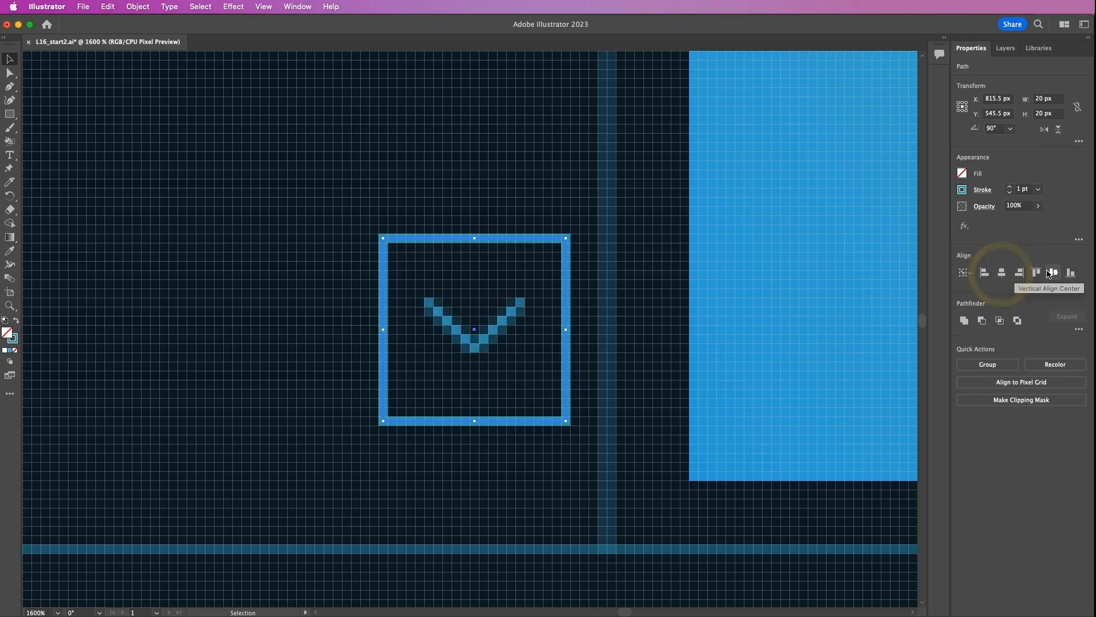
left_click(1051, 272)
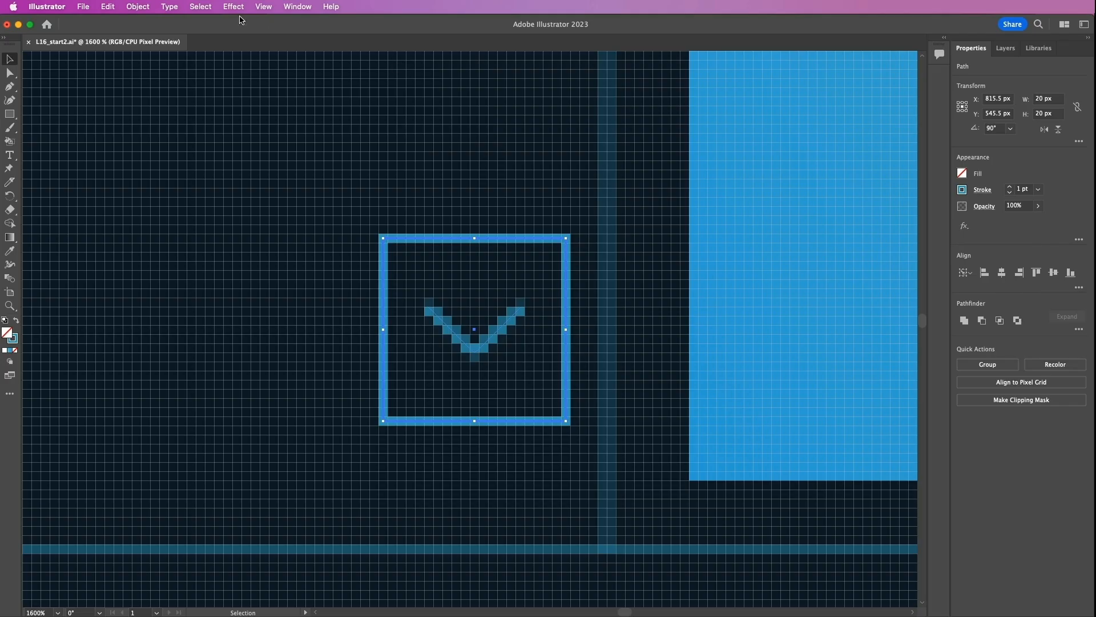
left_click(186, 8)
left_click(206, 48)
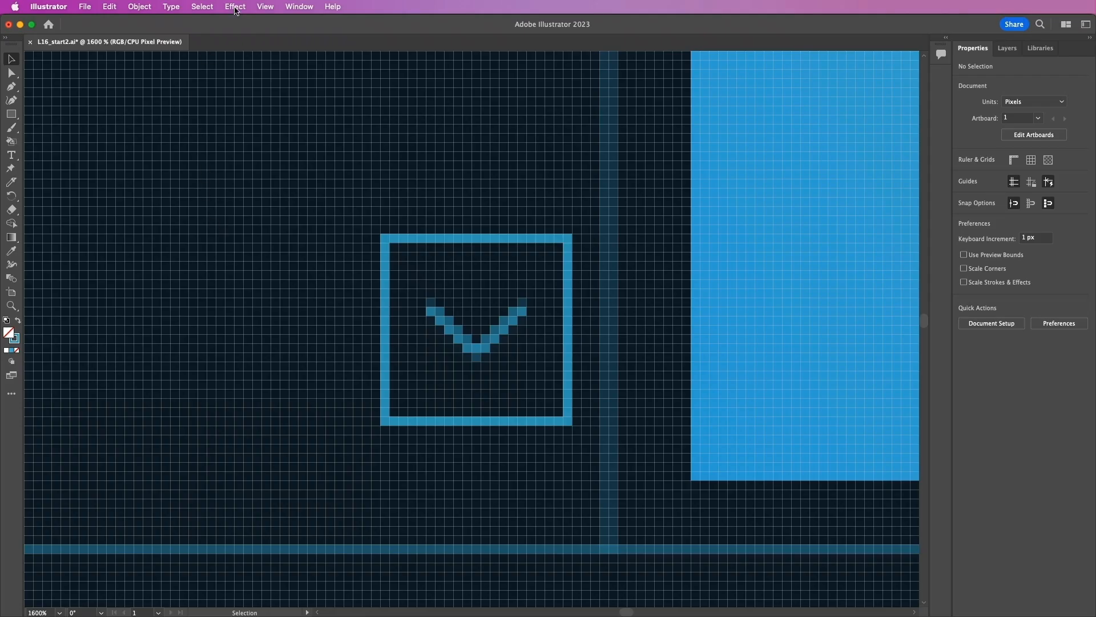
Turn off Pixel Preview and fit the artboard in the window
left_click(266, 7)
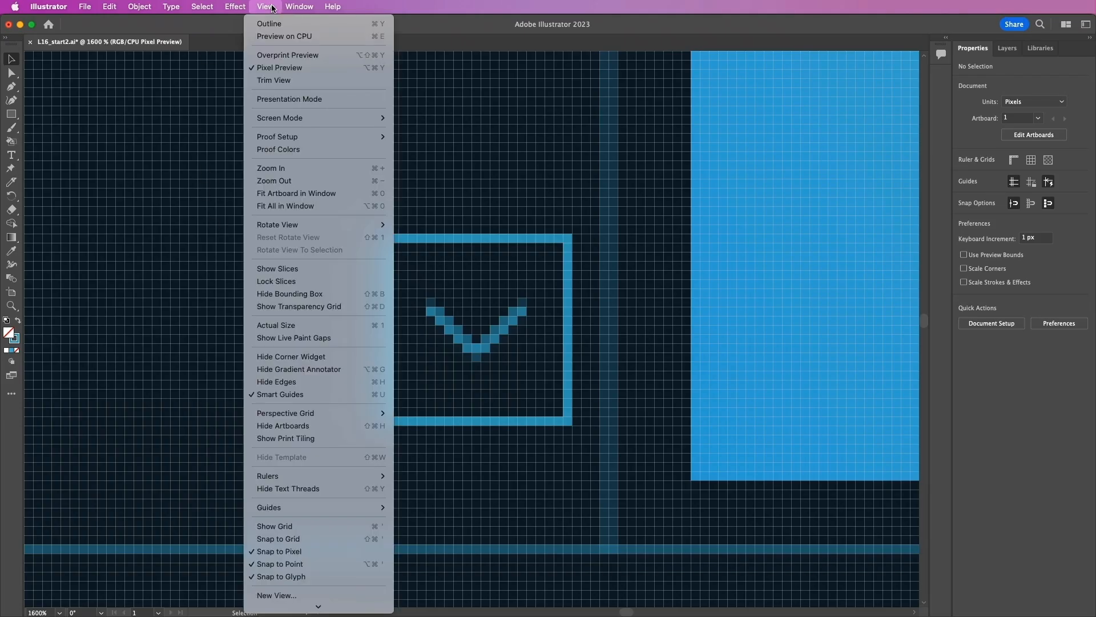
left_click(280, 68)
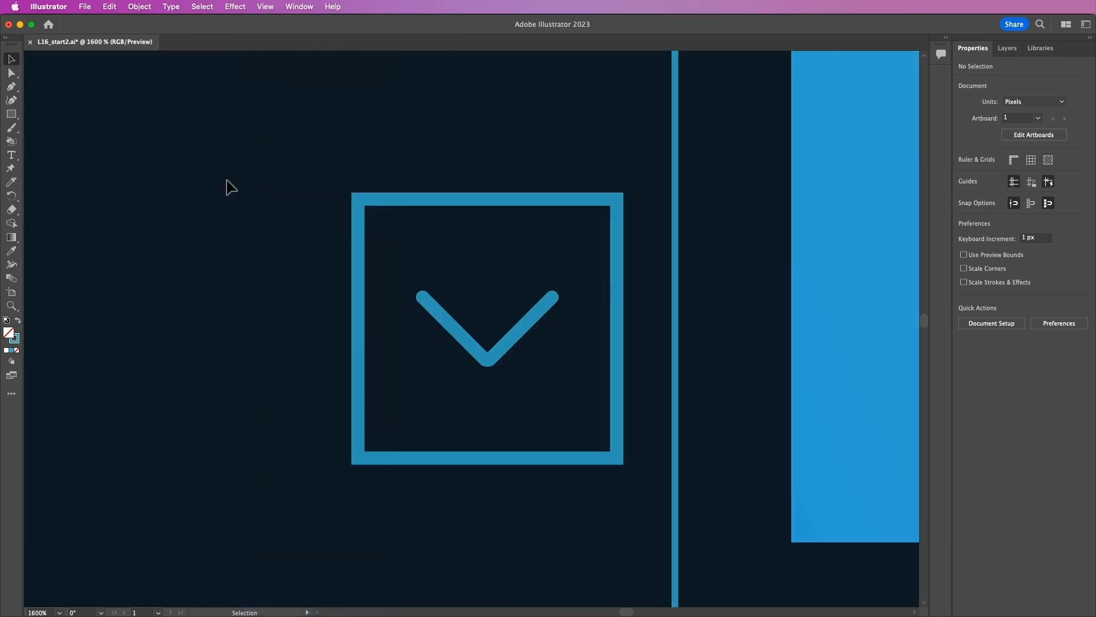
left_click(265, 6)
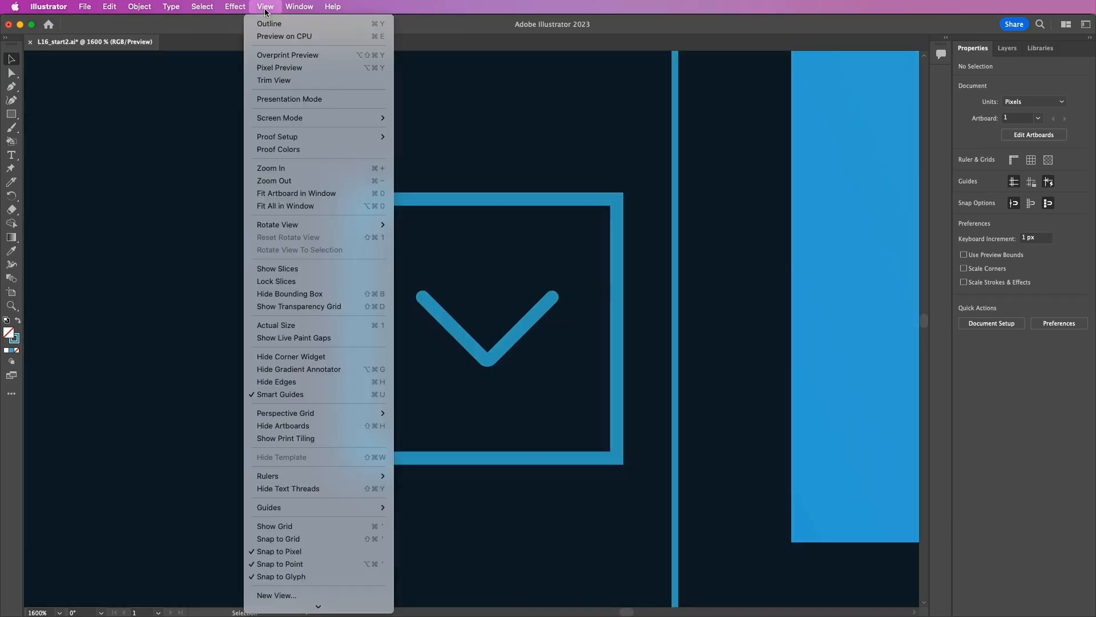
left_click(282, 194)
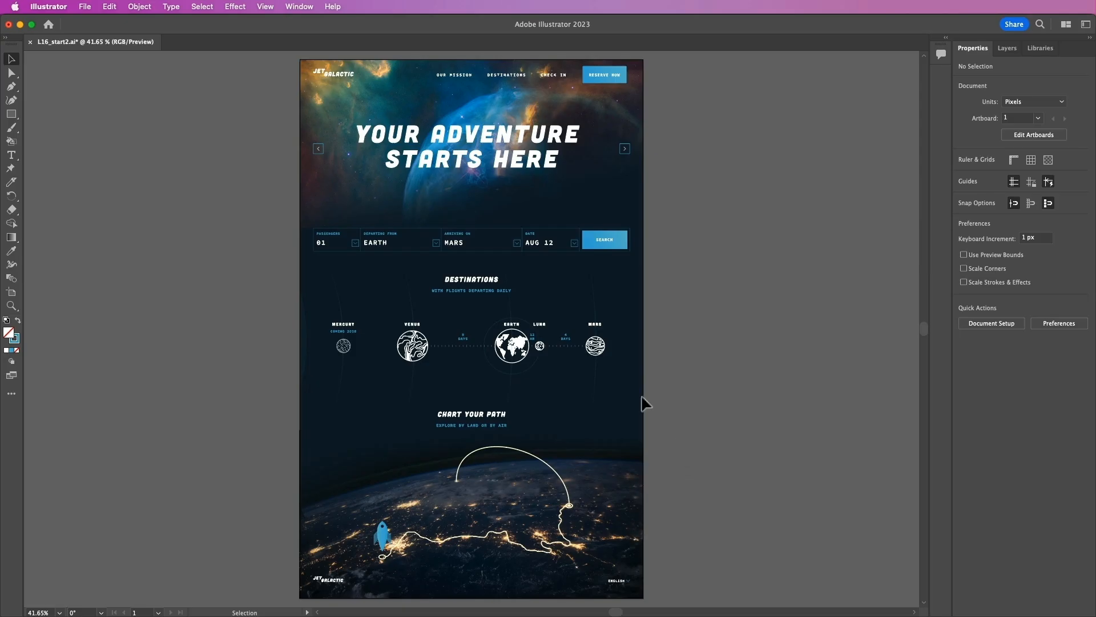
Export the artboard for screens as a 1x JPG 80 into the Lesson16 folder
left_click(82, 9)
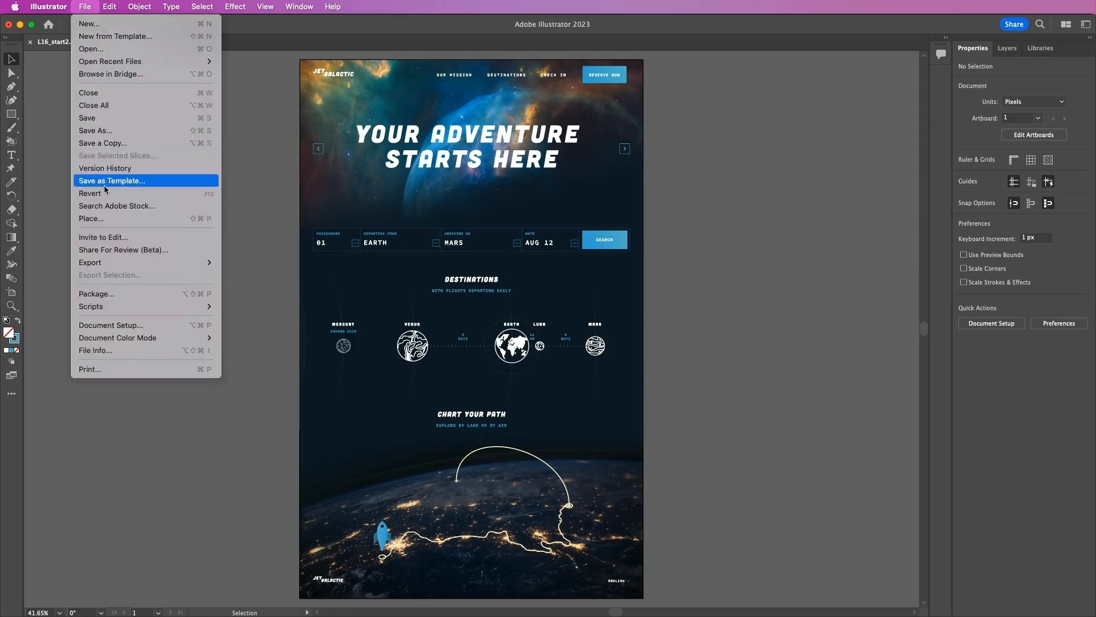
mouse_move(214, 262)
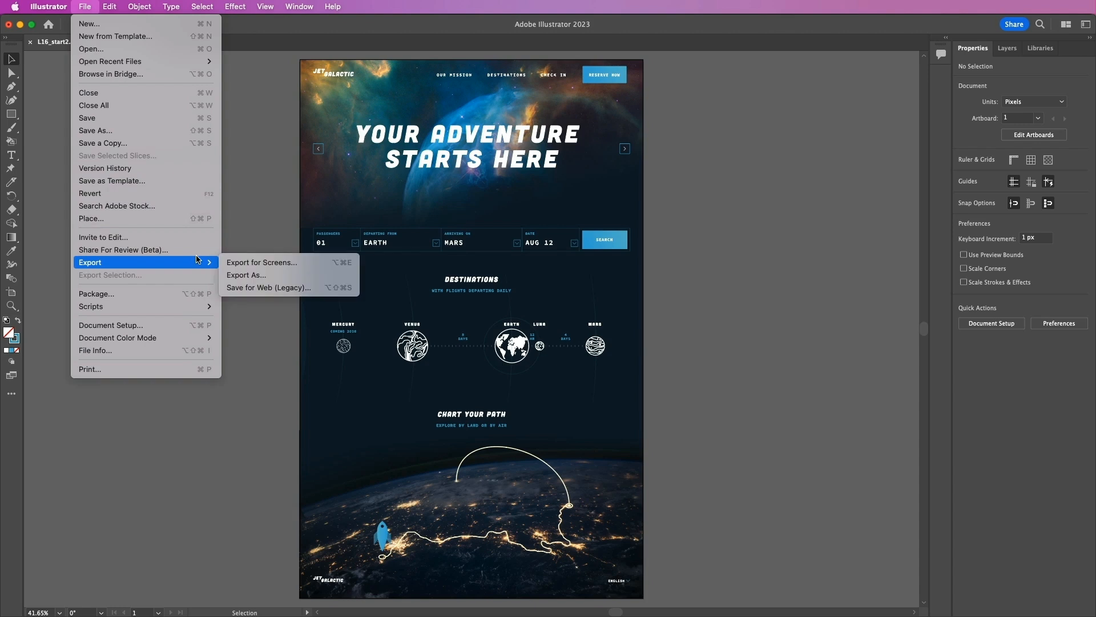
left_click(252, 265)
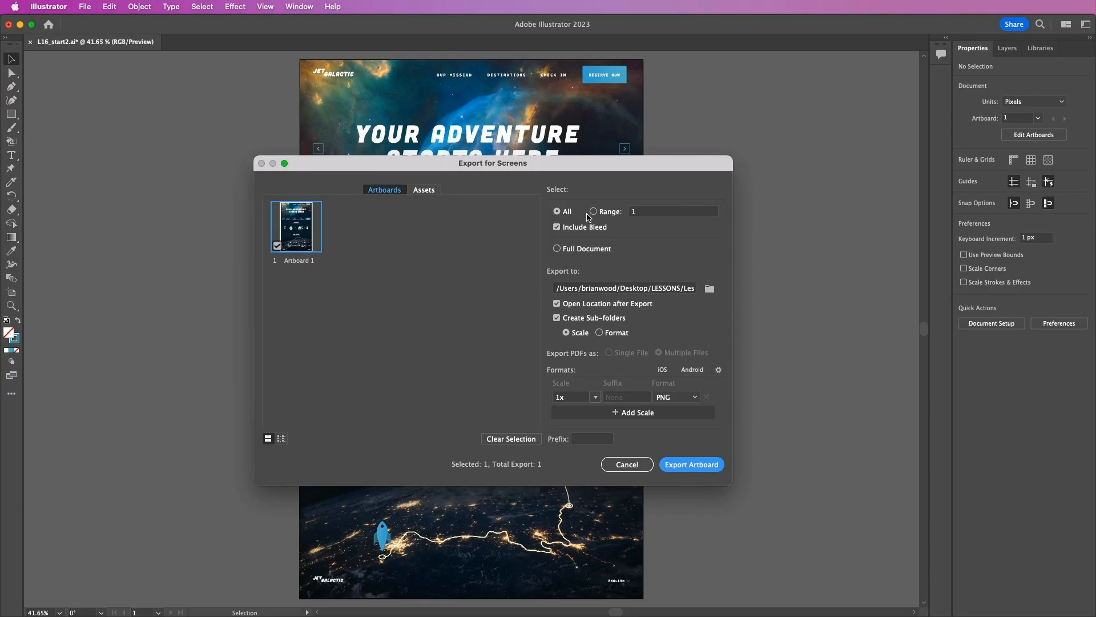
left_click(709, 289)
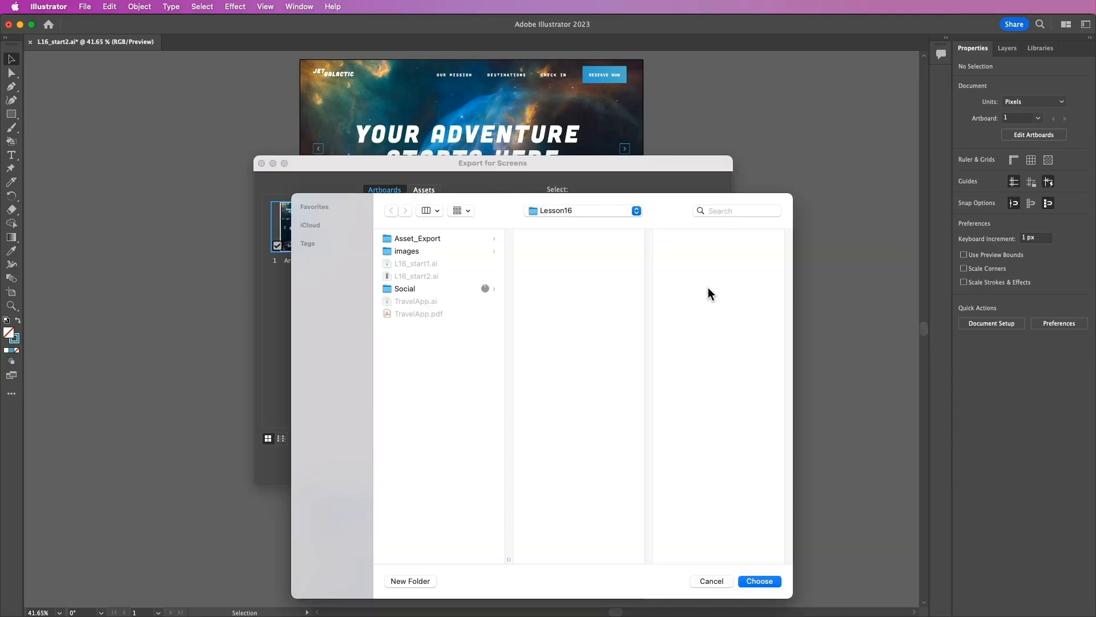
left_click(759, 580)
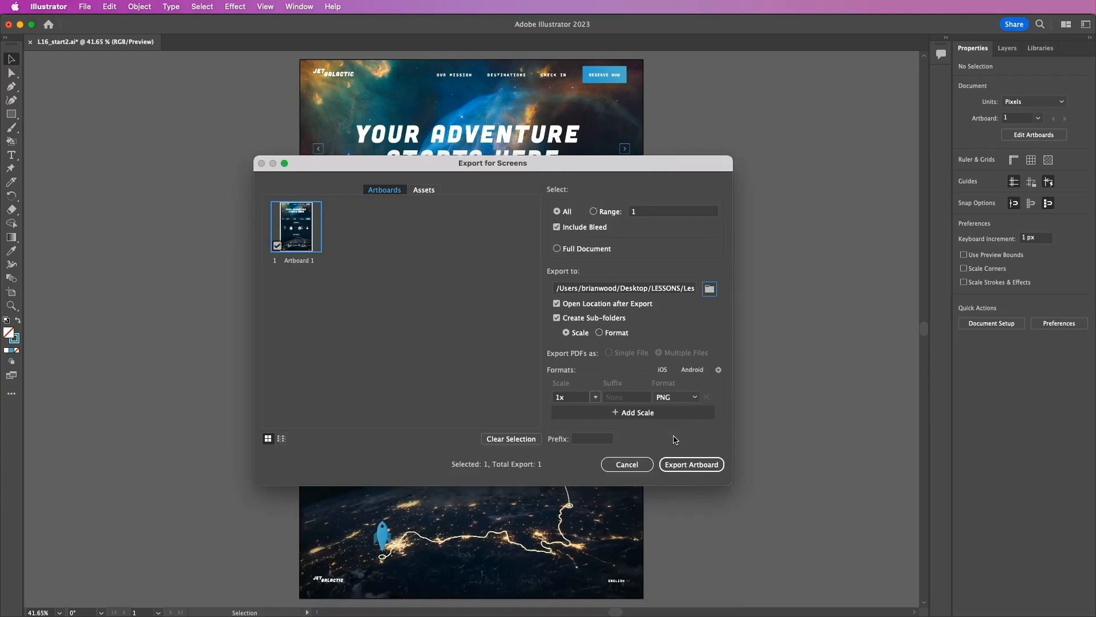
left_click(696, 398)
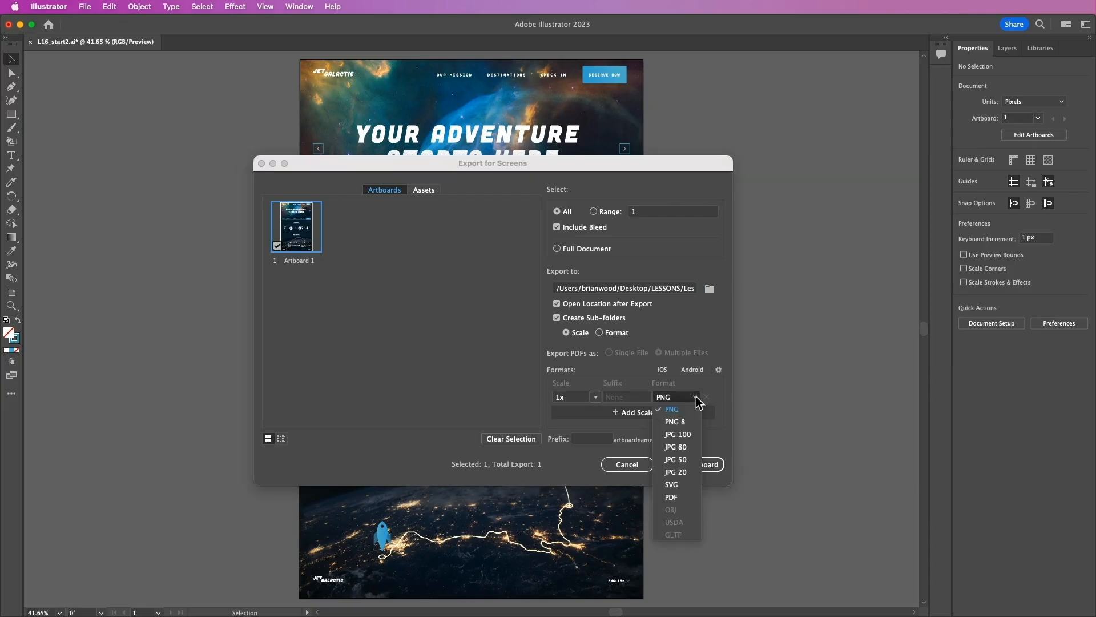
left_click(690, 447)
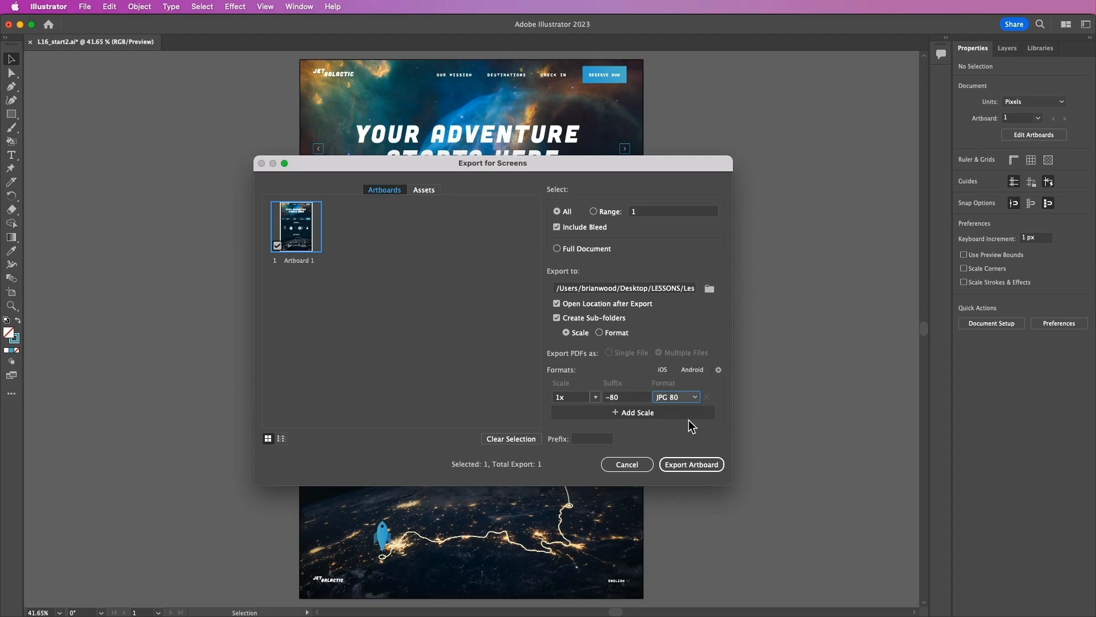
left_click(694, 465)
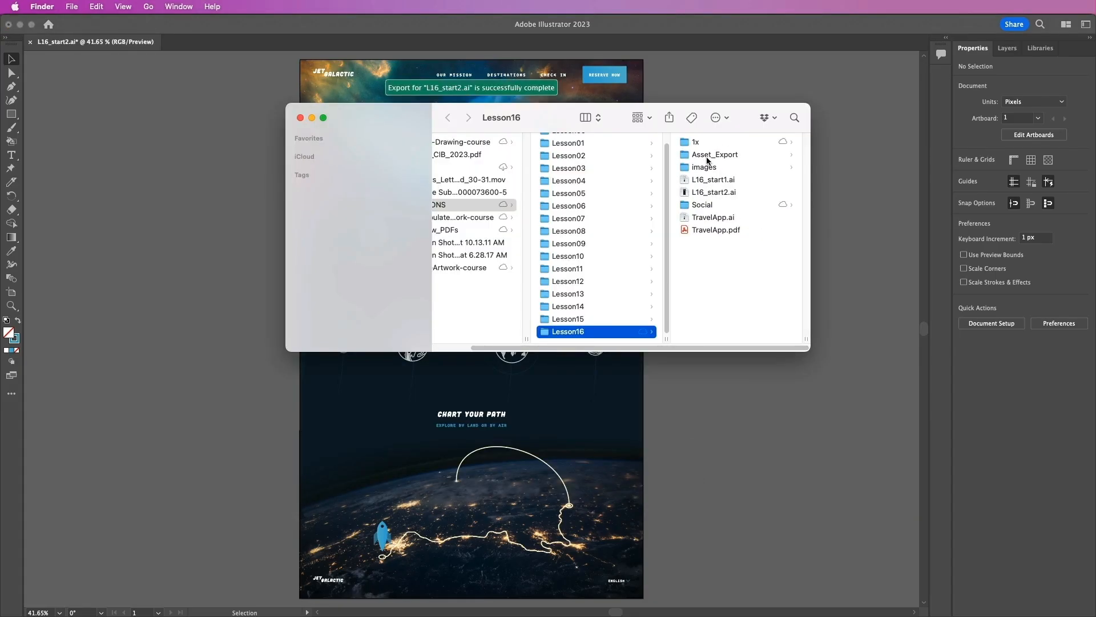
Preview the exported Artboard 1-80.jpg in the 1x folder and return to Illustrator
left_click(695, 143)
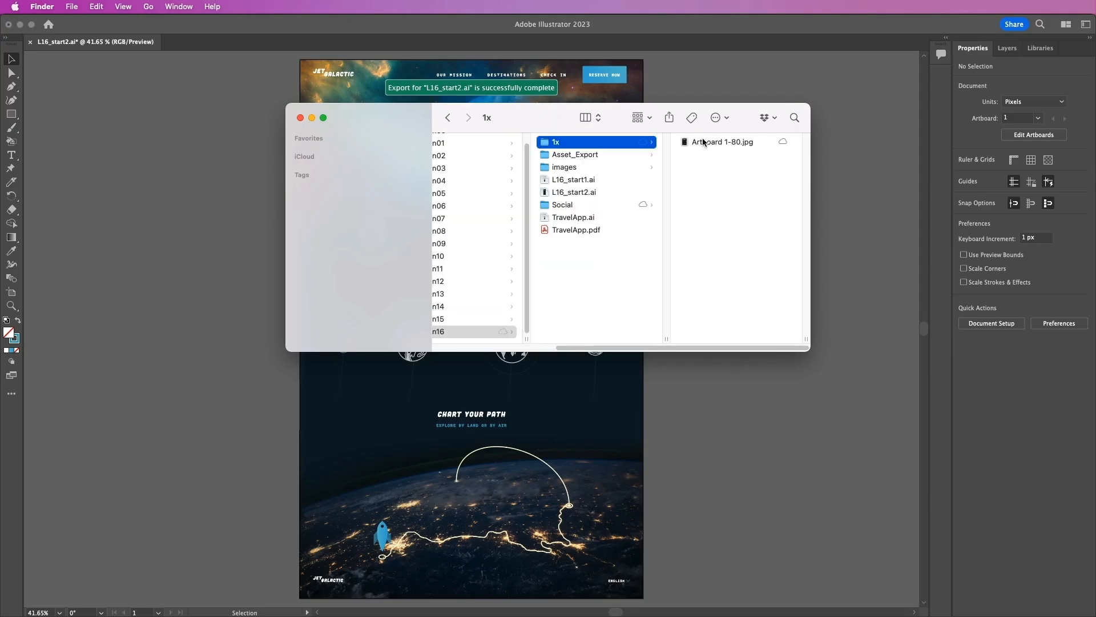
left_click(703, 142)
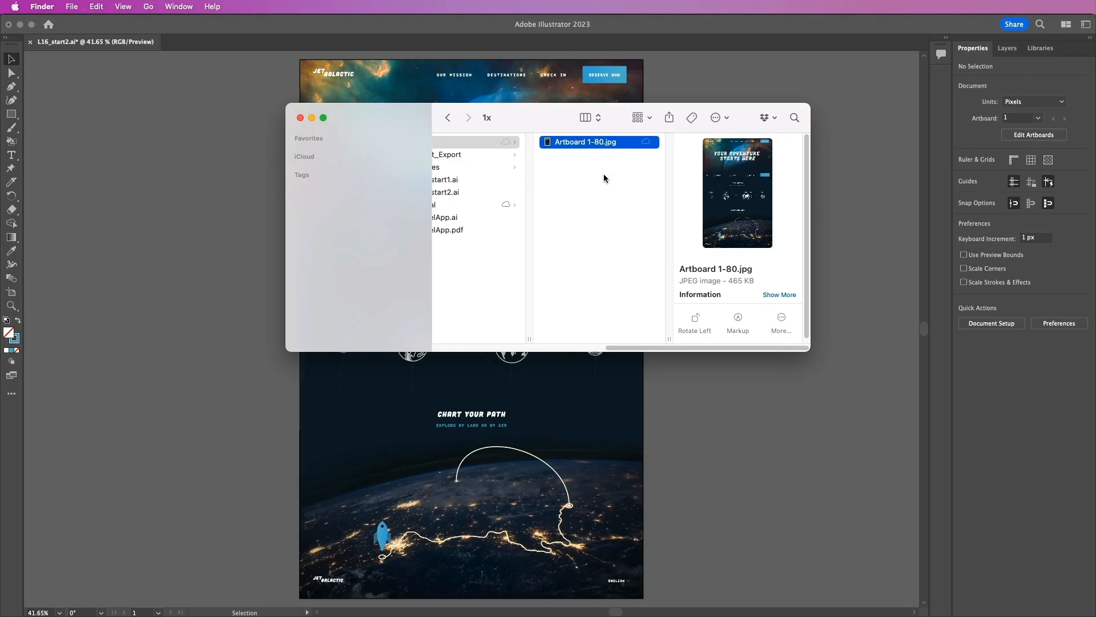
left_click(211, 225)
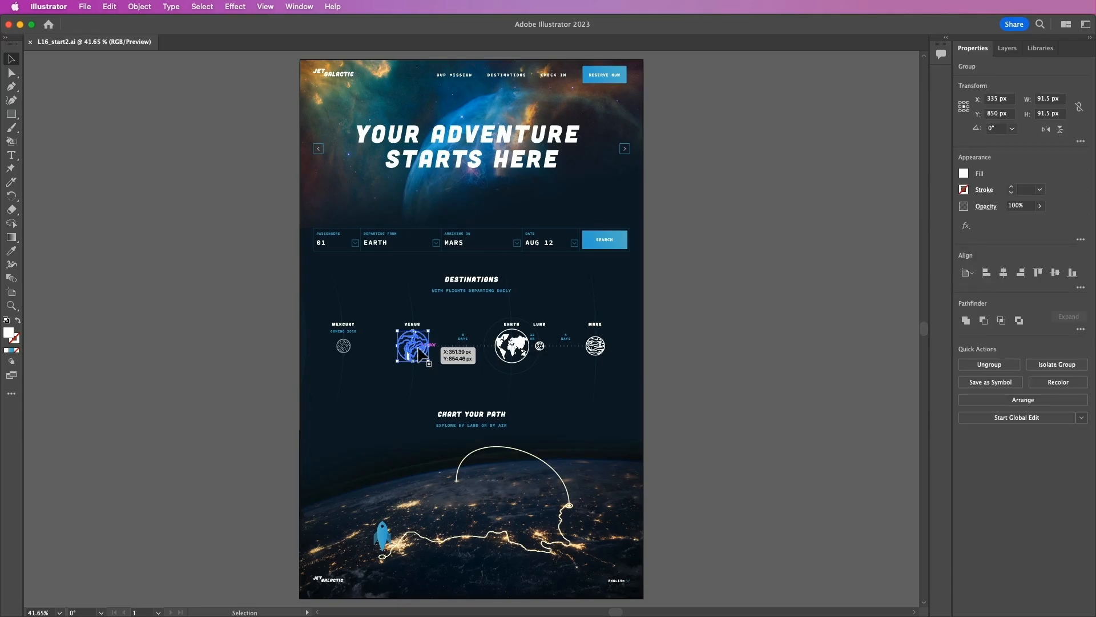
Collect the Venus and Earth planet groups as two separate assets for Asset Export
key("super+=")
key("super+=")
key("super+=")
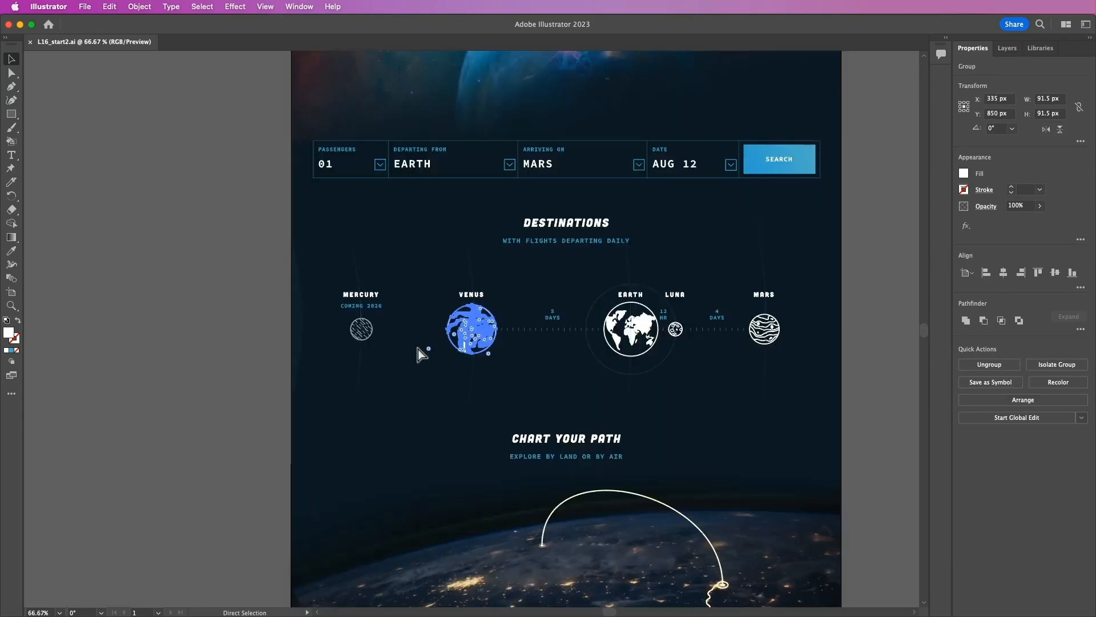
key("super+-")
key("v")
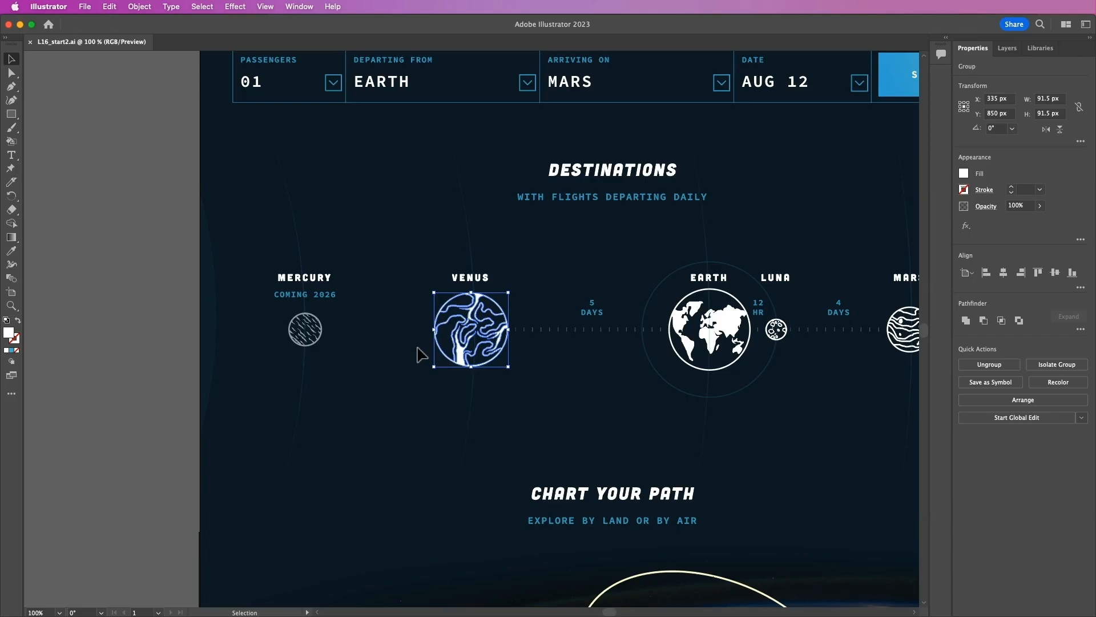
left_click(719, 324, "shift")
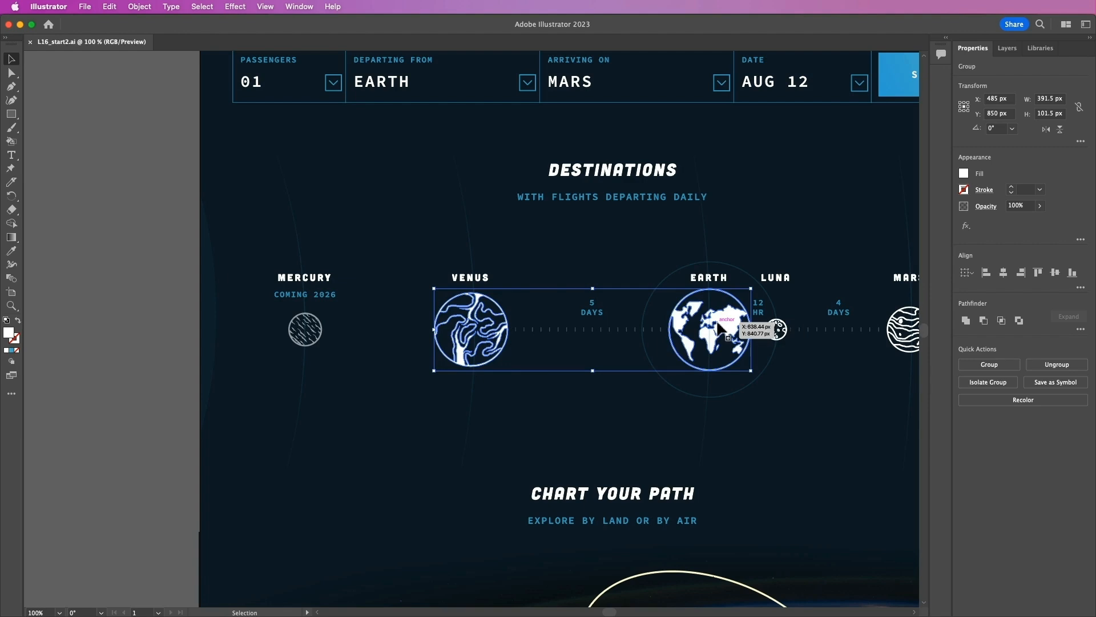
left_click(301, 7)
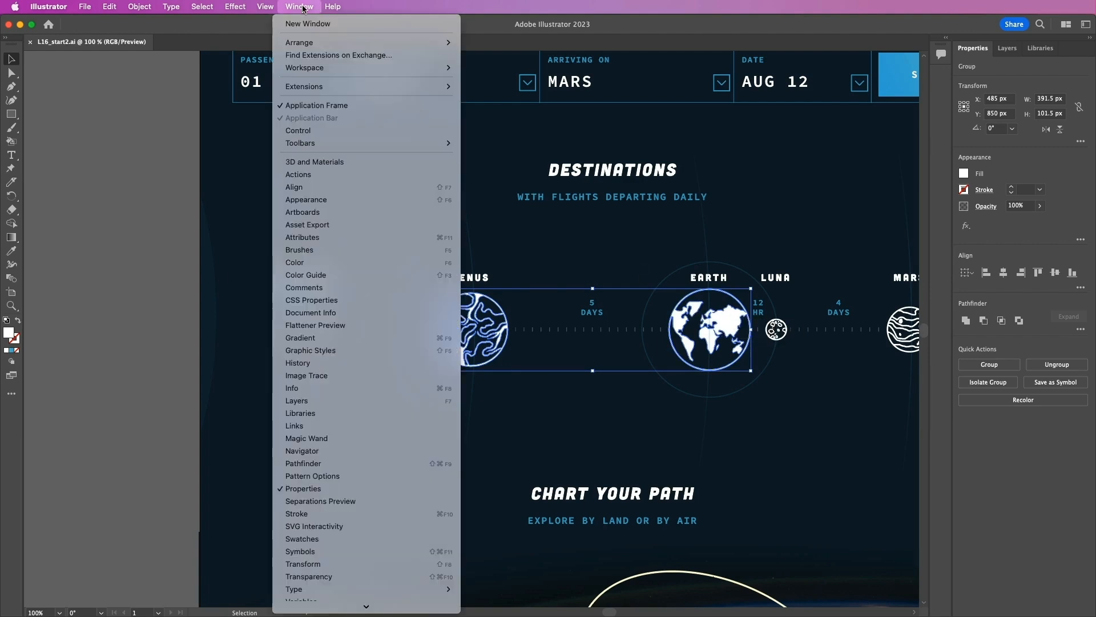
left_click(316, 226)
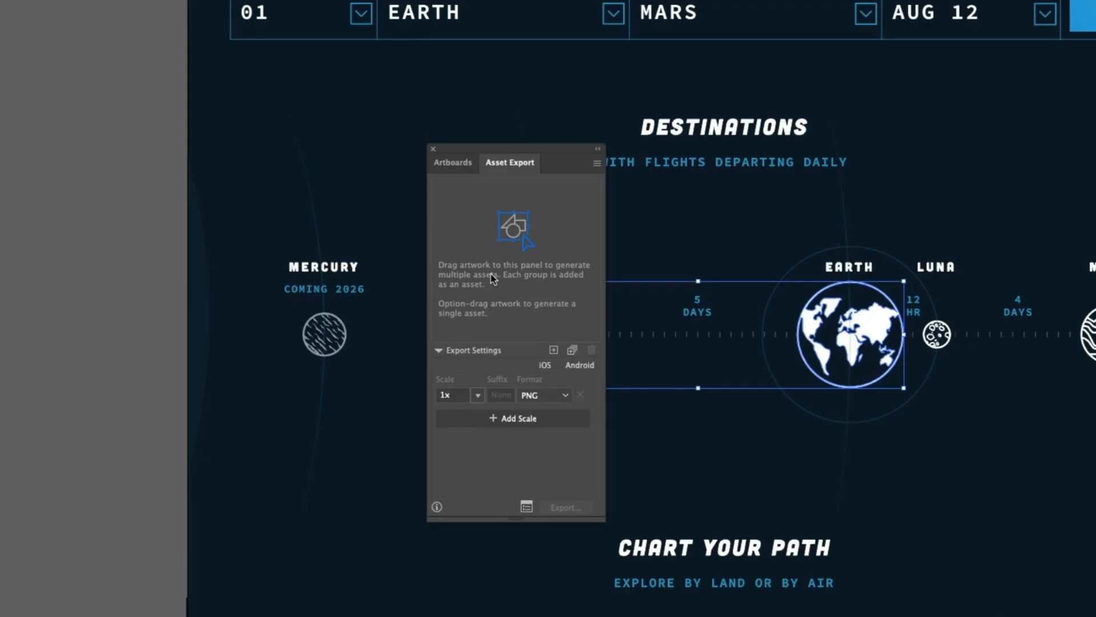
left_click_drag(495, 150, 313, 150)
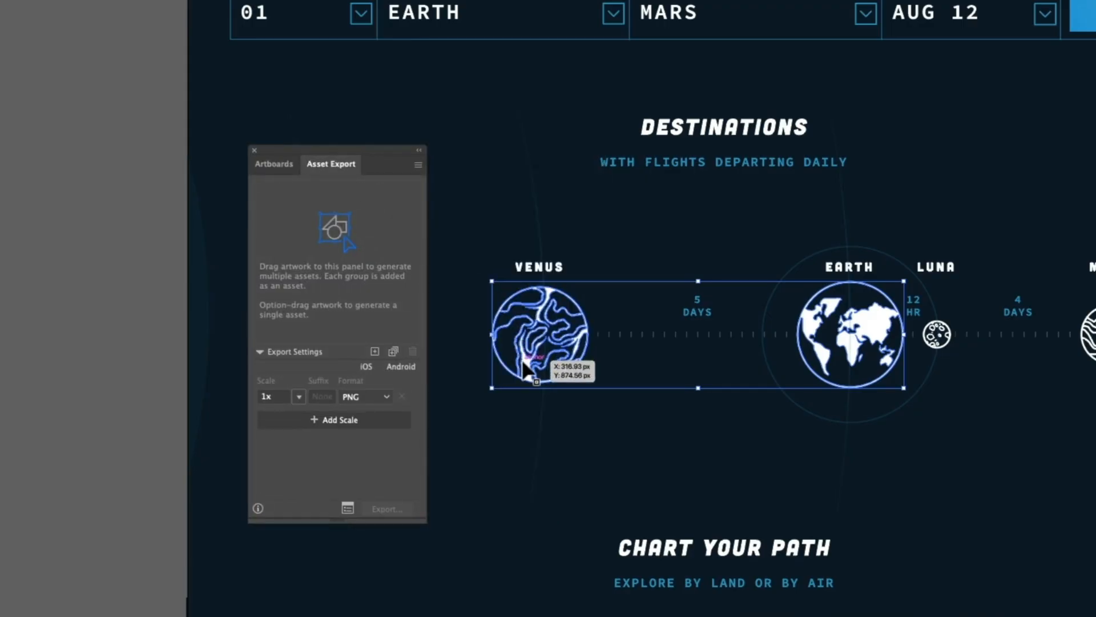
left_click_drag(528, 363, 351, 273)
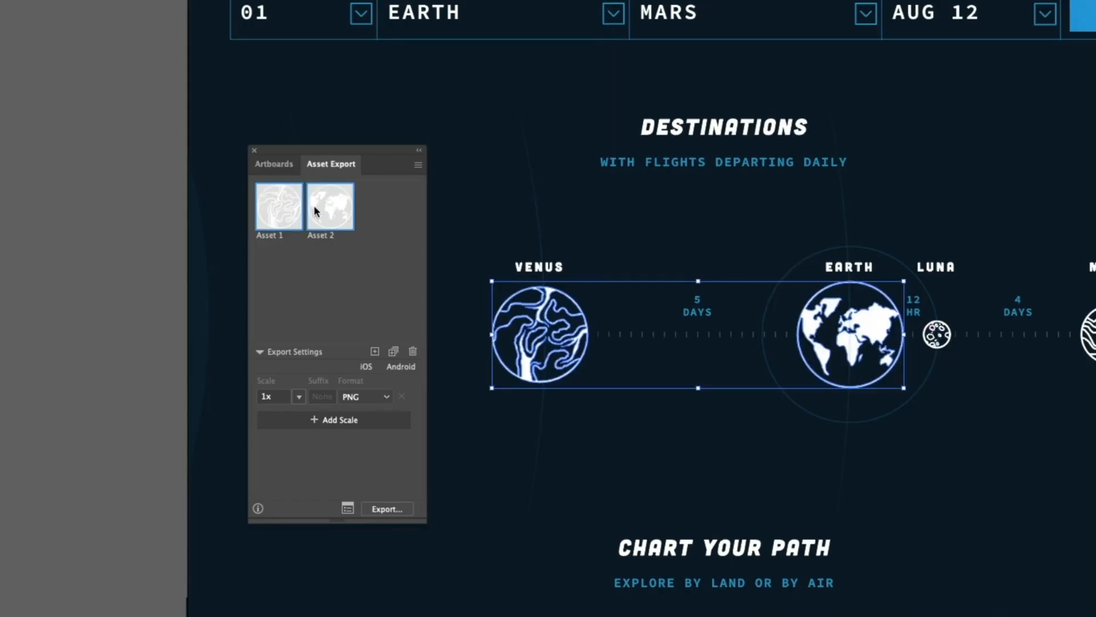
Rename the two collected export assets as Venus and Earth
double_click(274, 236)
type("Venus")
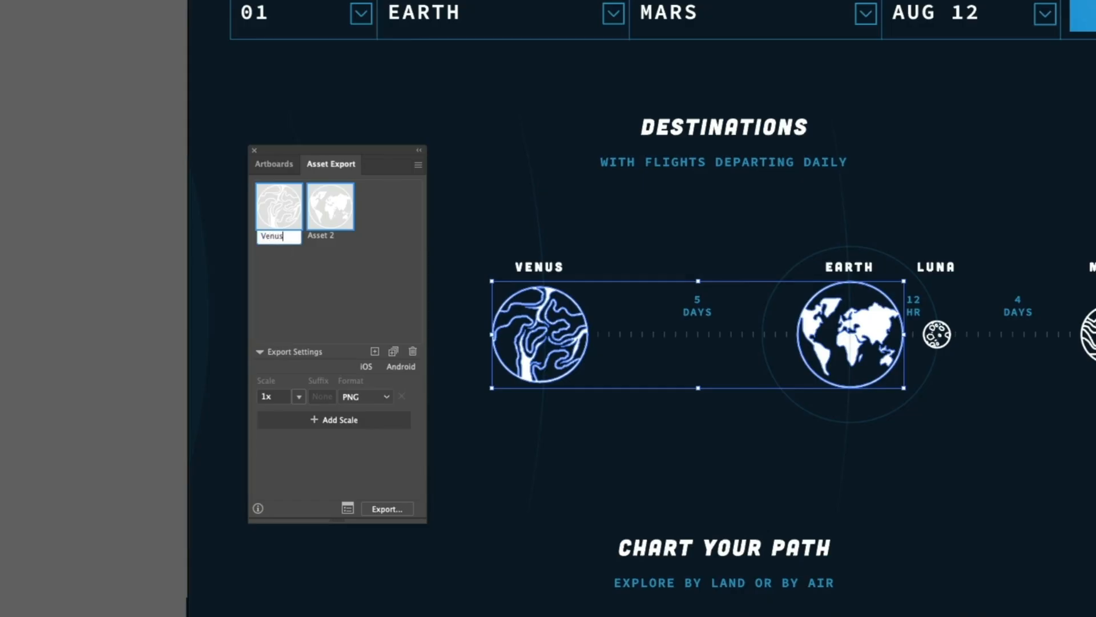
key("Return")
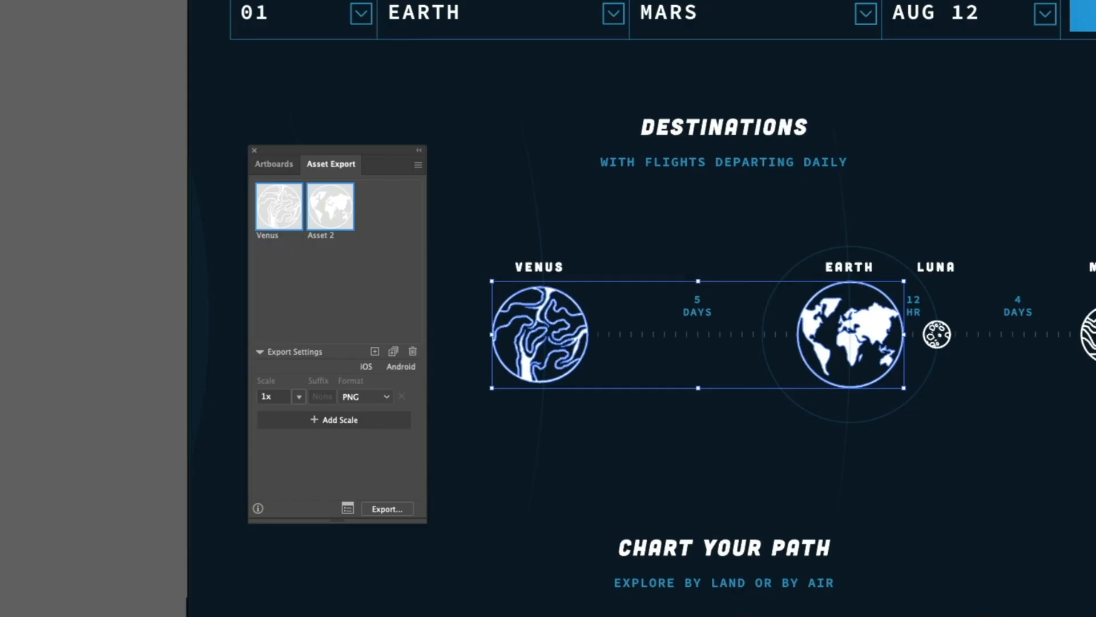
double_click(319, 237)
type("Earth")
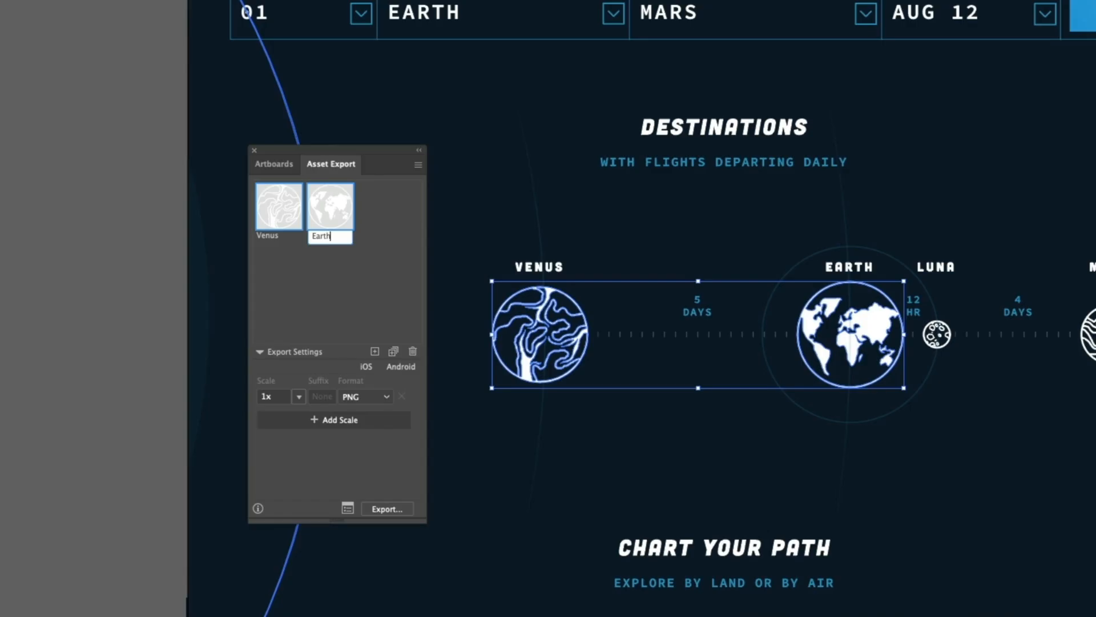
key("Return")
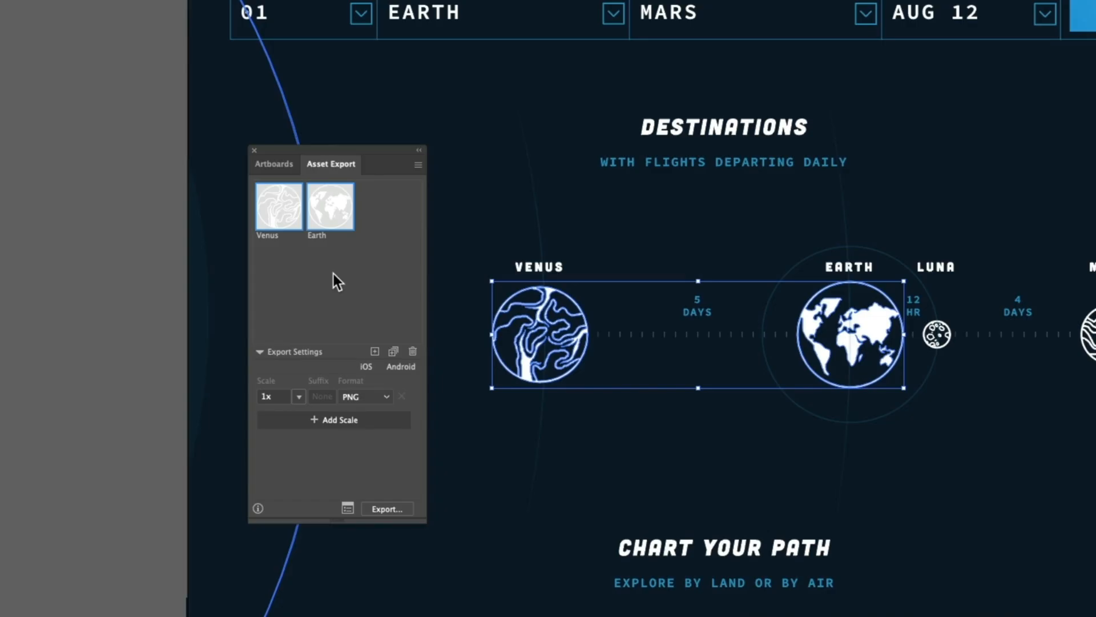
Select only the Venus asset and set its export formats to SVG plus an added PNG at 1x scale
left_click(288, 217)
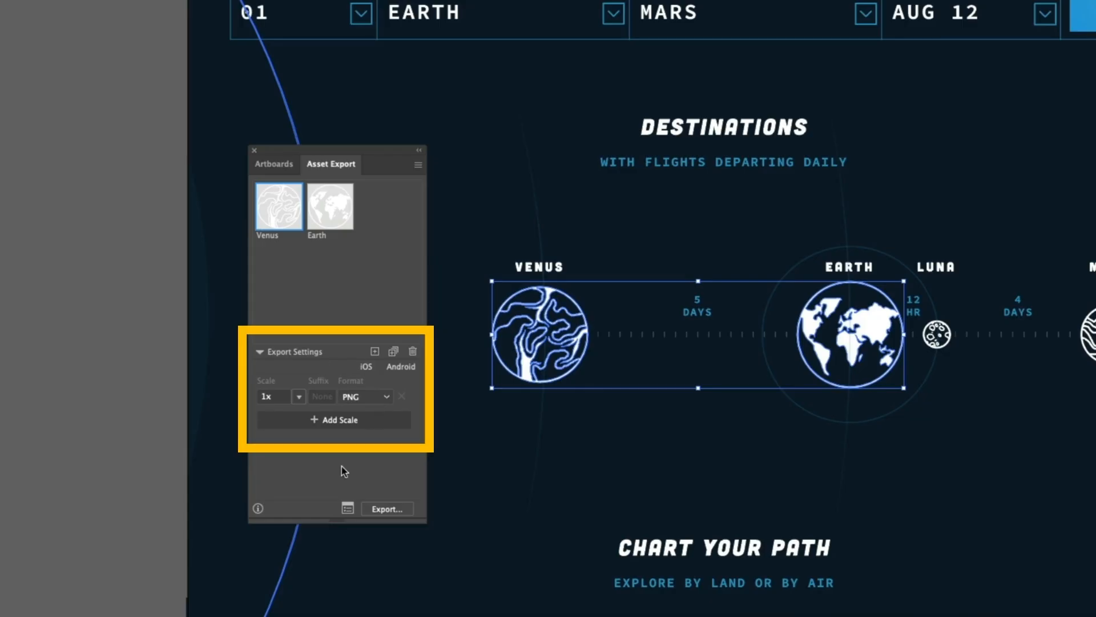
left_click(387, 396)
left_click(365, 510)
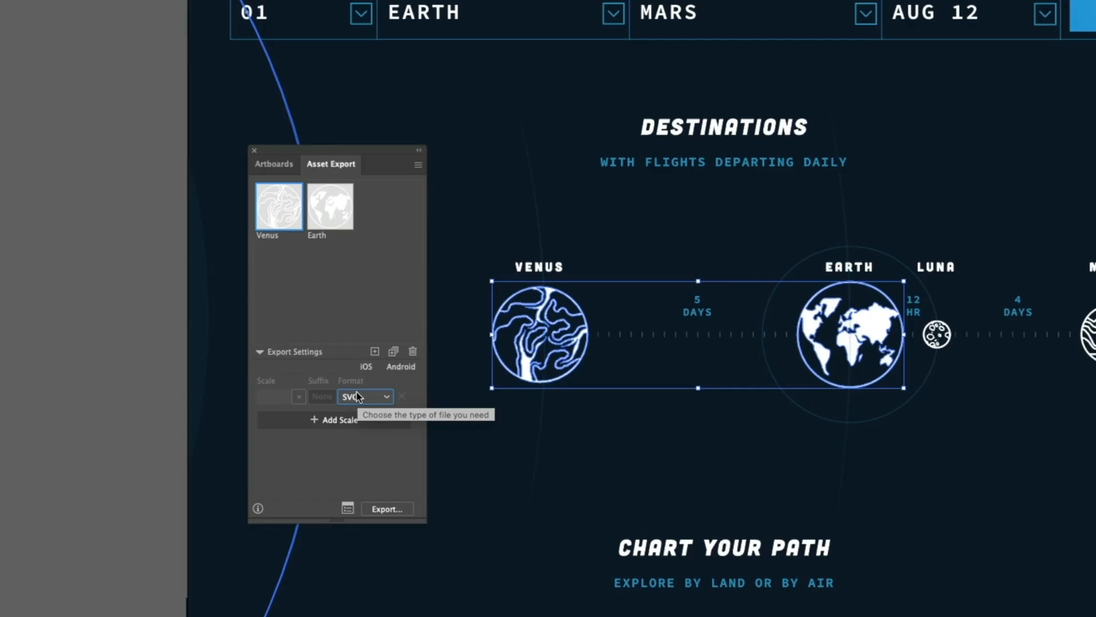
left_click(344, 418)
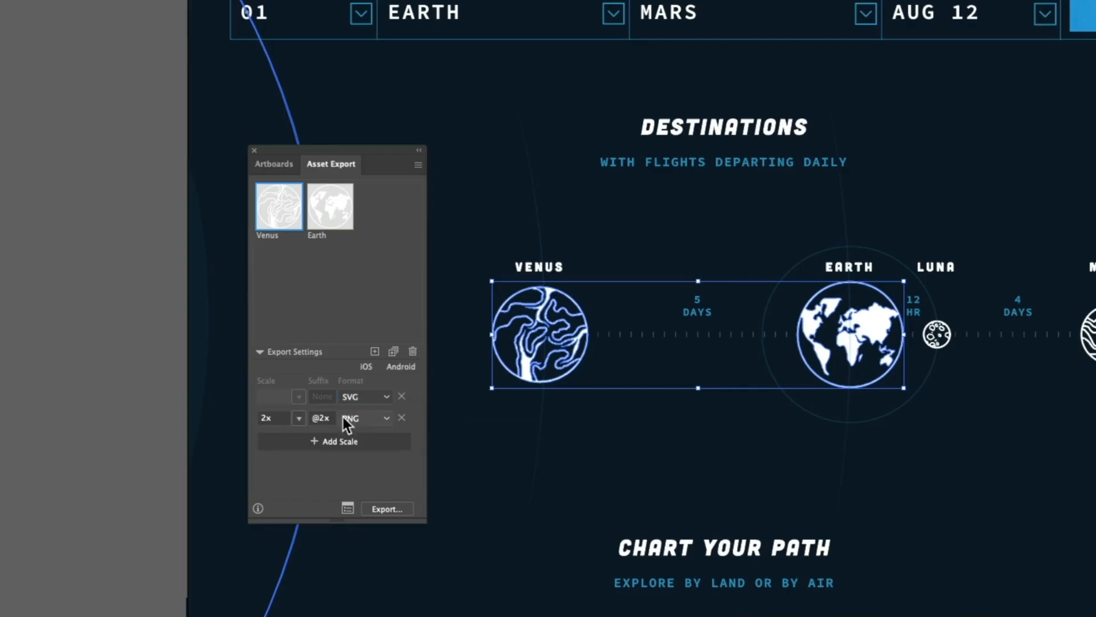
left_click(301, 419)
left_click(316, 434)
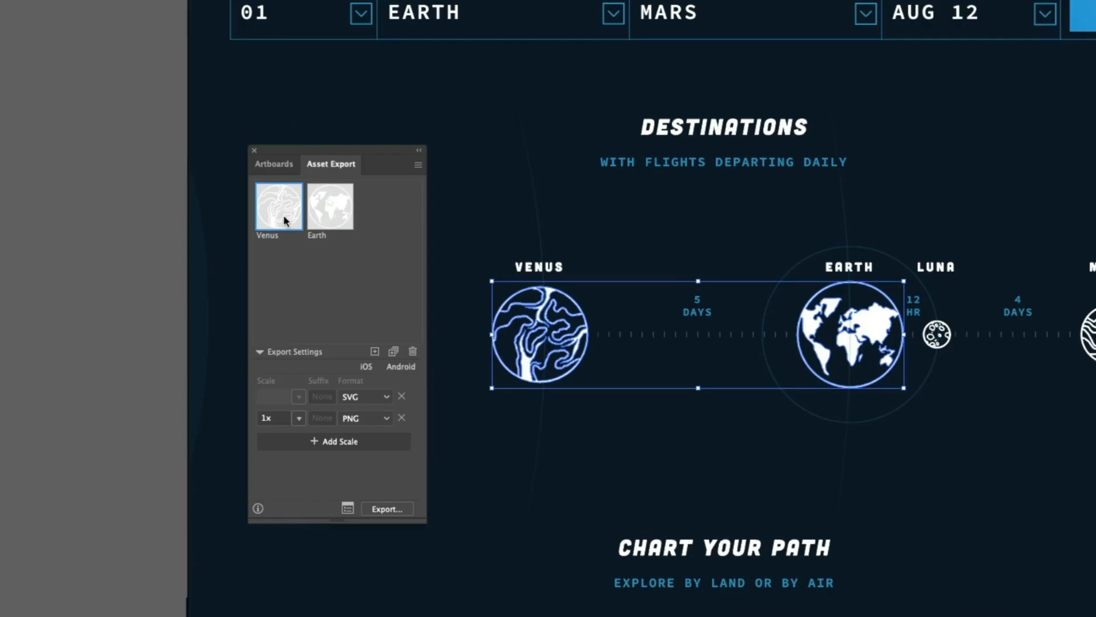
Export the selected Venus asset into the Asset_Export folder
left_click(387, 510)
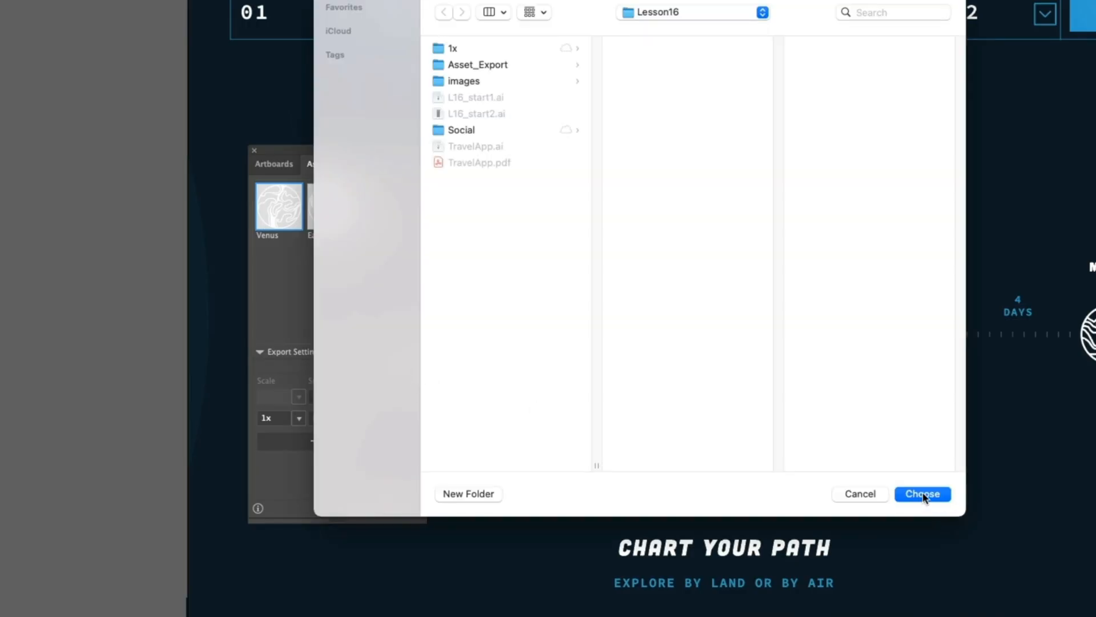
left_click(523, 64)
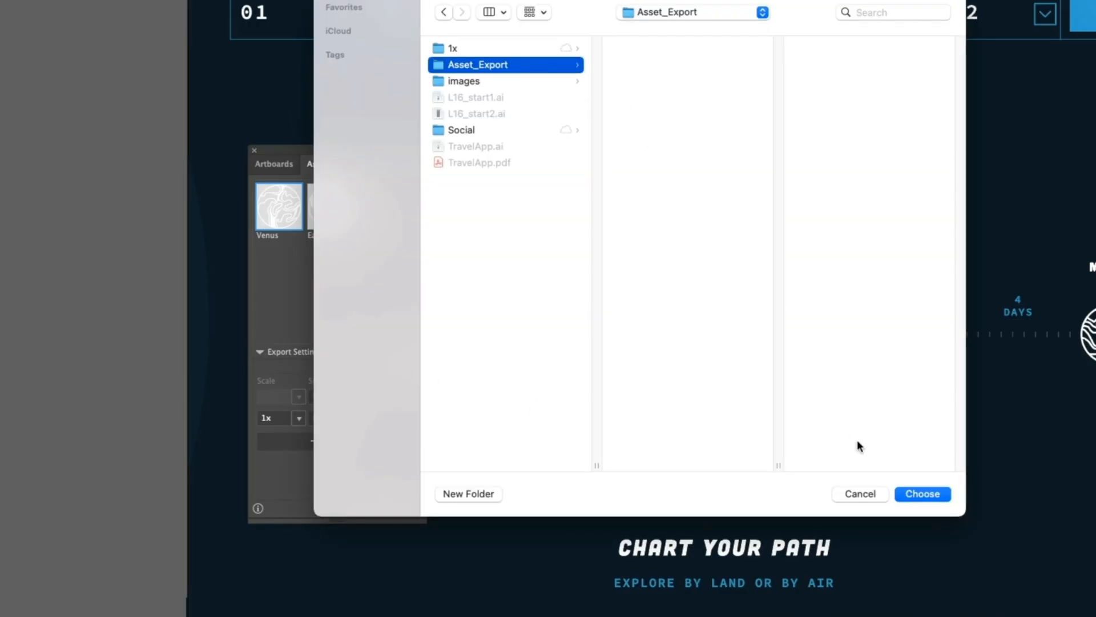
left_click(923, 494)
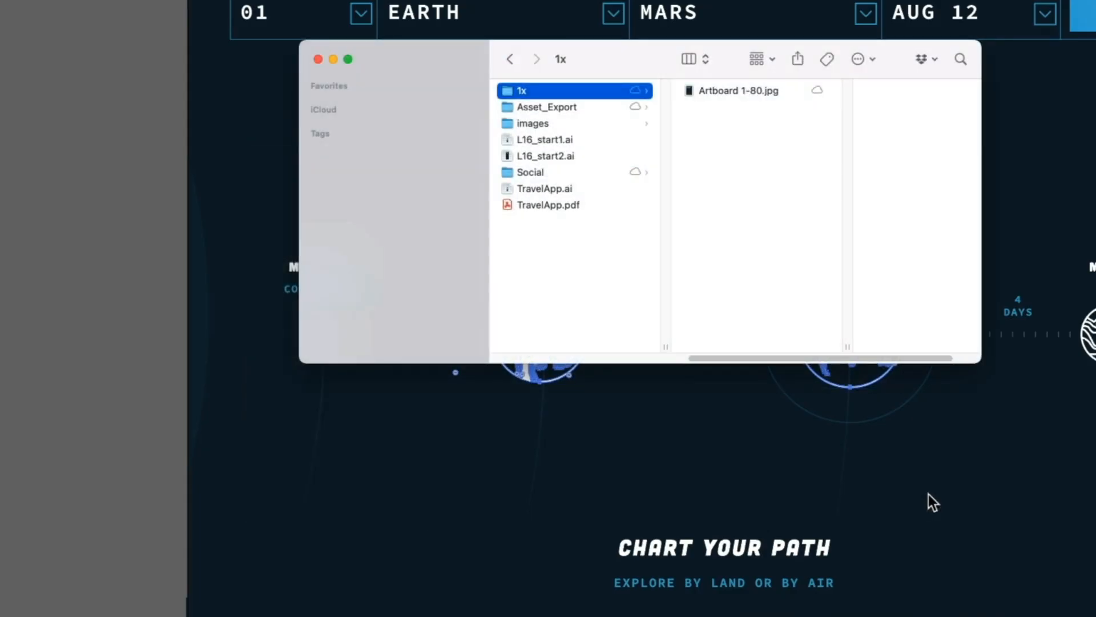
Examine the exported Venus files in the 1x and SVG subfolders of Asset_Export
key("Down")
key("Right")
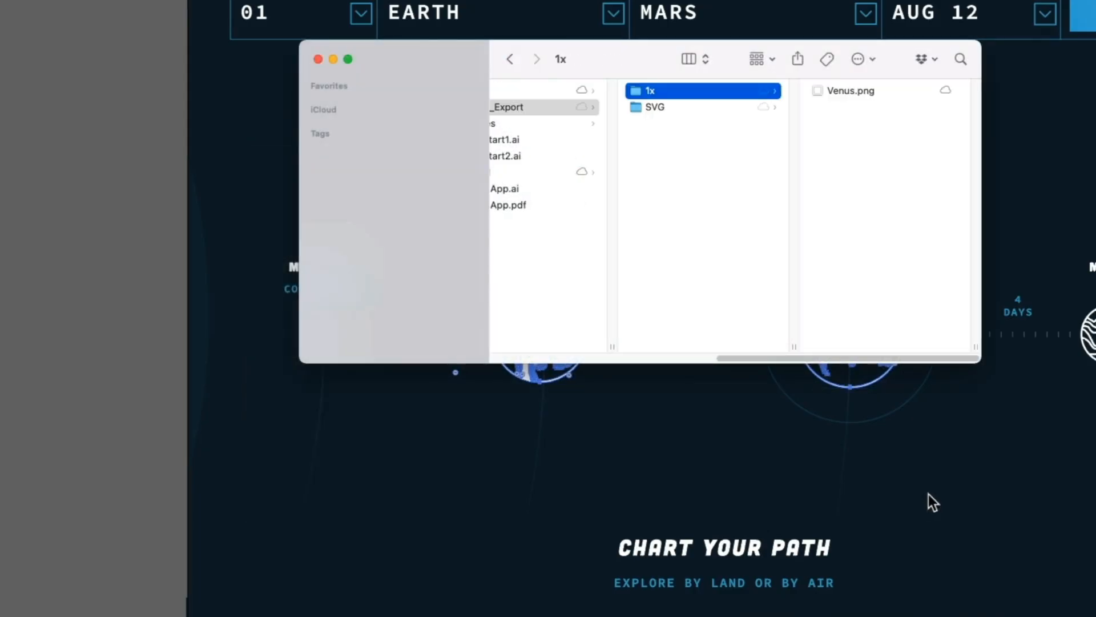
key("Down")
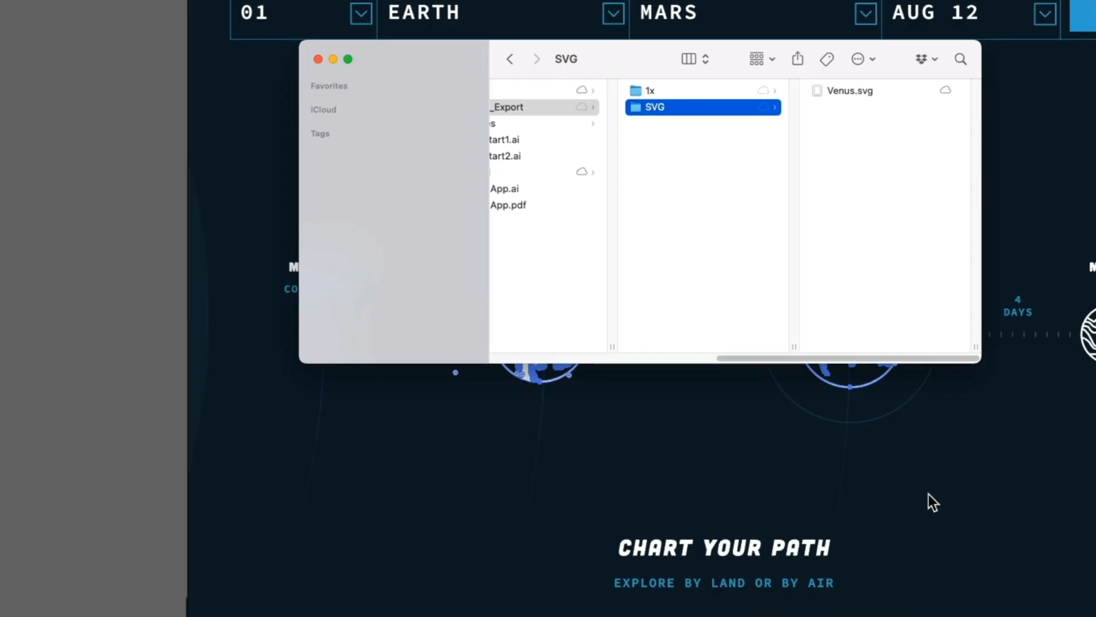
left_click(928, 495)
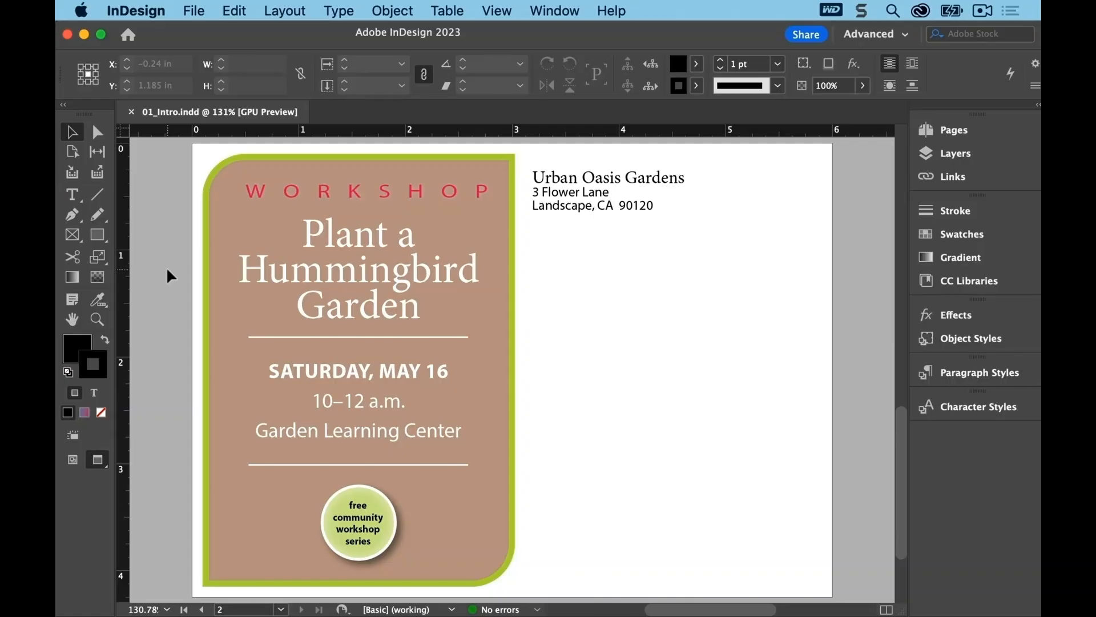
Switch to InDesign, try the darkest and the two lighter color themes in the Interface preferences, and return to the second-darkest theme
left_click(135, 11)
mouse_move(154, 42)
left_click(303, 58)
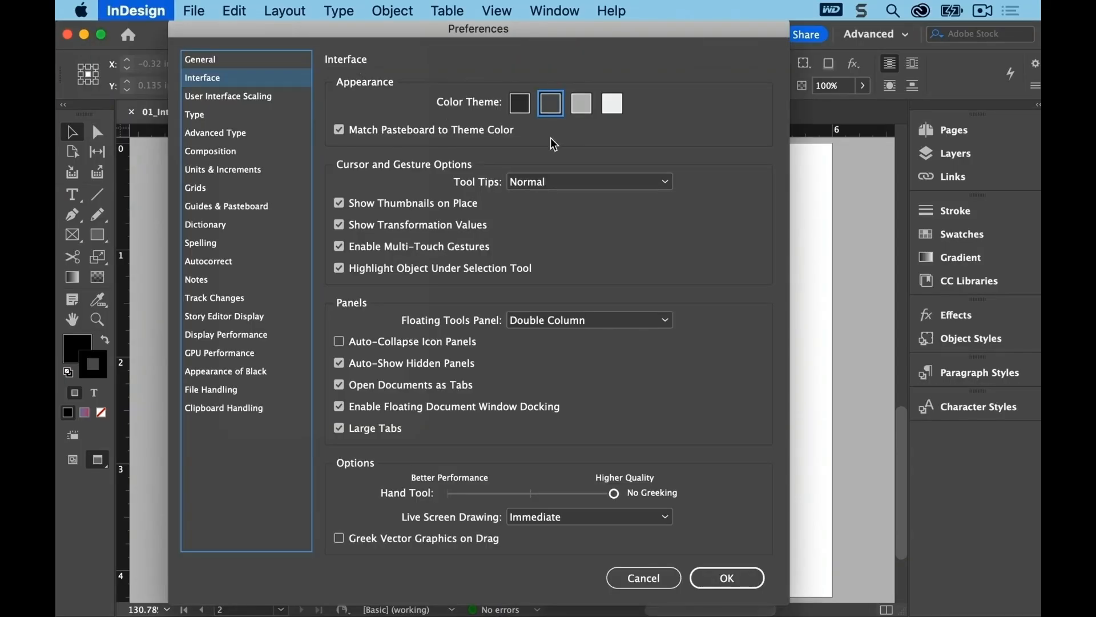
left_click(519, 104)
left_click(581, 103)
left_click(612, 105)
left_click(552, 104)
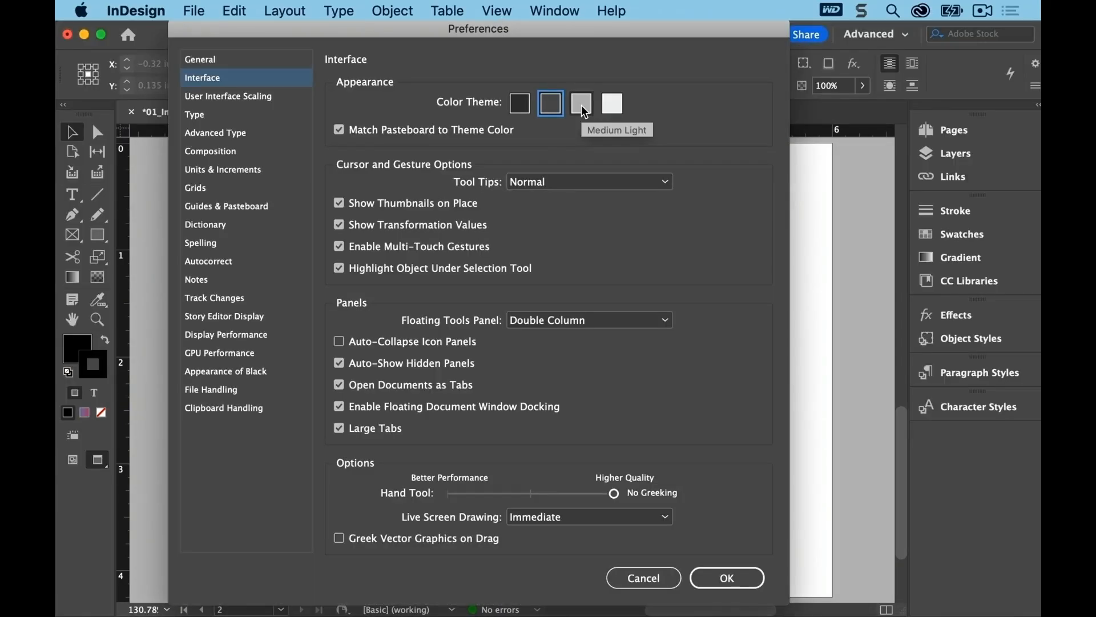
left_click(583, 105)
left_click(552, 104)
Review the preference categories from User Interface Scaling through Type, Advanced Type and Composition to Units & Increments
left_click(252, 96)
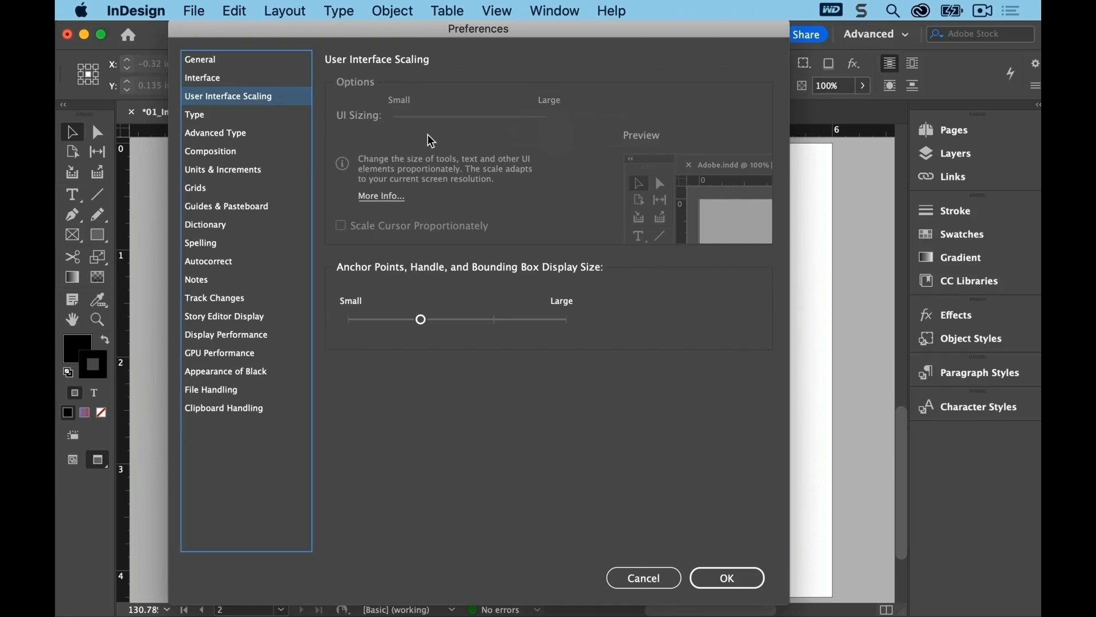
left_click(246, 114)
left_click(245, 133)
left_click(244, 151)
left_click(244, 169)
left_click(650, 120)
left_click(650, 121)
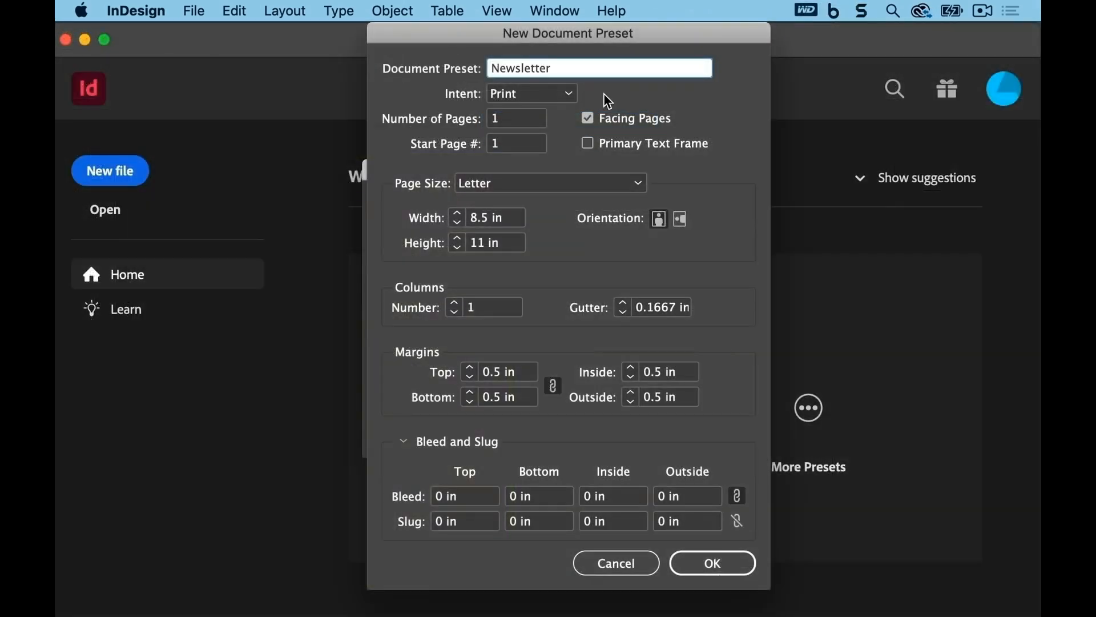
Set the Newsletter document preset to 8 pages and 3 columns with a 0.125 in gutter
key("Tab")
type("8")
key("Tab")
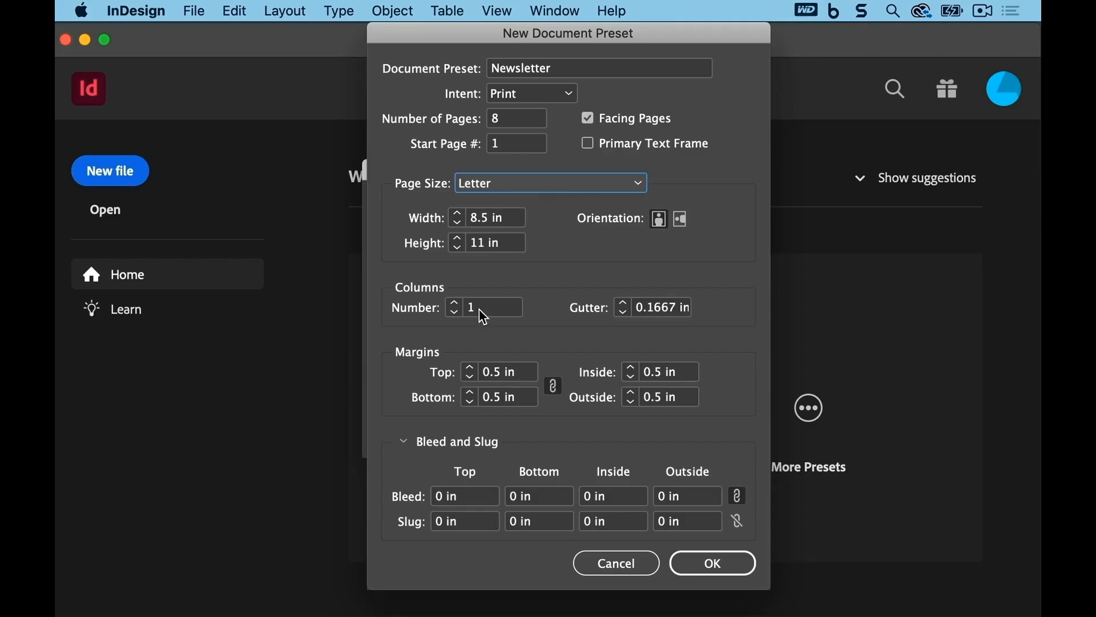
double_click(479, 310)
type("3")
key("Tab")
left_click(622, 312)
Unlink the margins, set top 1.3125, bottom 0.375 and outside 0.25 in, add a 0p9 bleed, and save the preset
left_click(553, 384)
double_click(508, 372)
type("1.3125")
key("Tab")
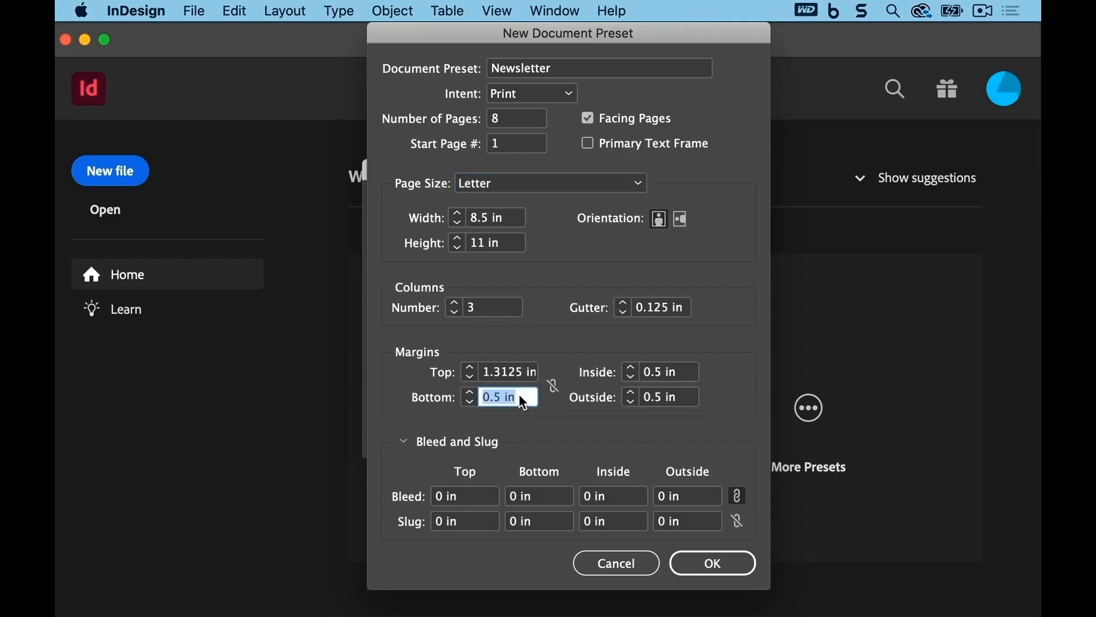
type("0.375")
key("Tab")
type("0.25")
double_click(470, 496)
type("0p9")
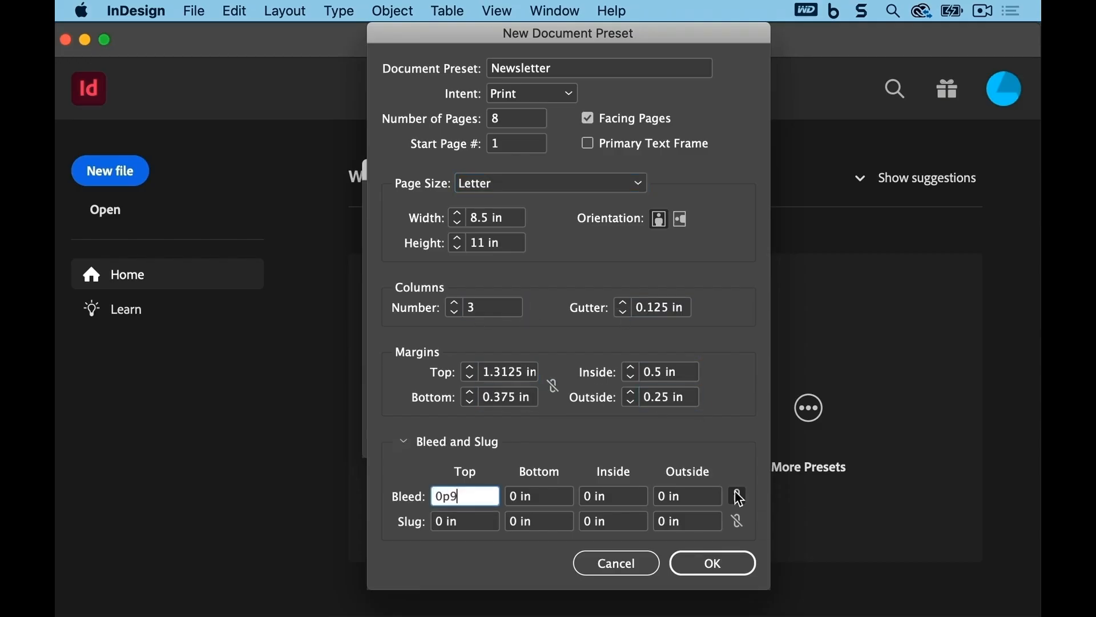
key("Tab")
left_click(706, 564)
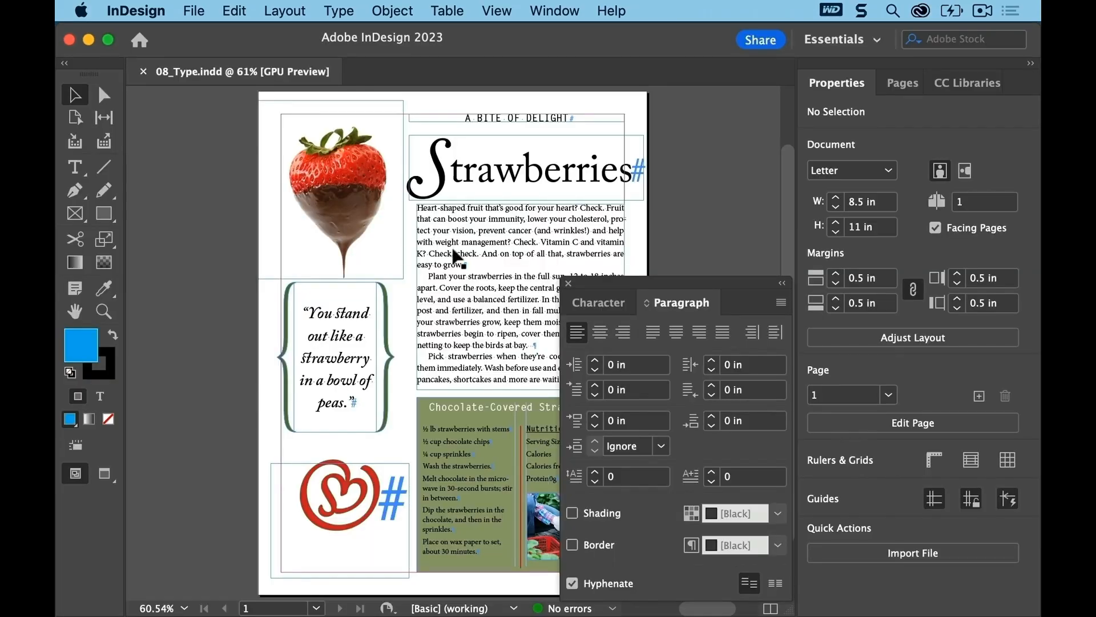
Give the opening body paragraph about heart-shaped fruit a drop cap two lines high
double_click(442, 219)
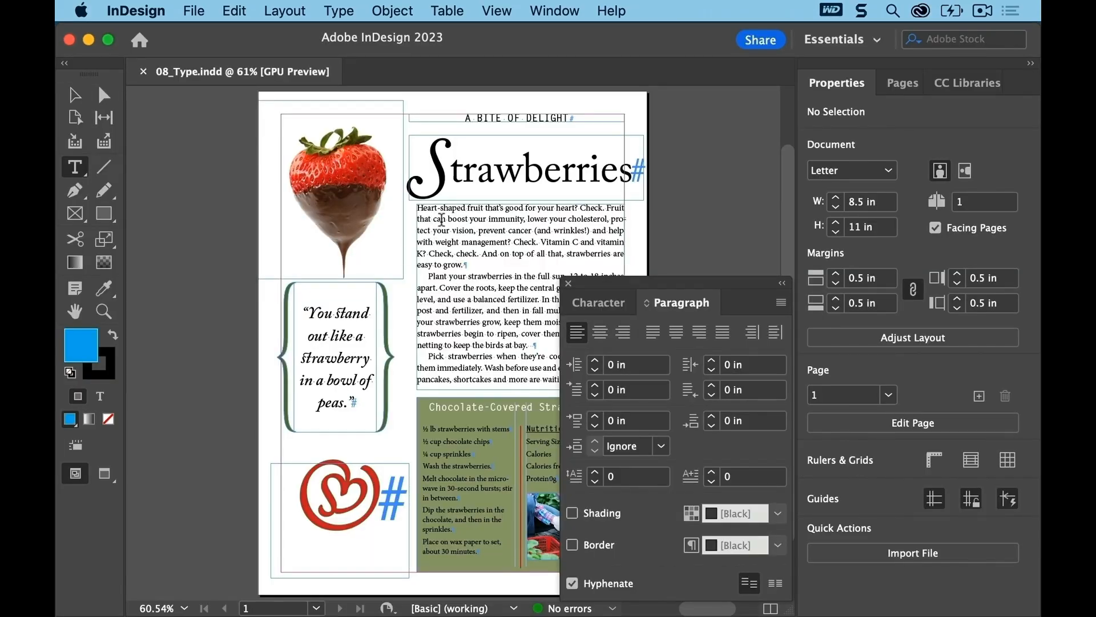
double_click(633, 476)
type("2")
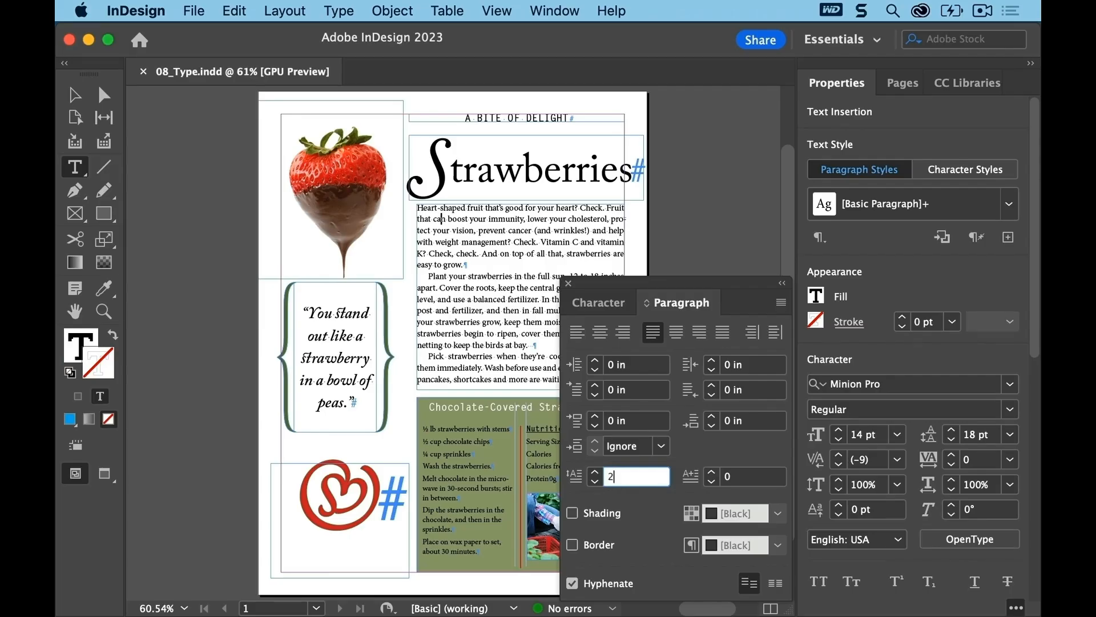
key("Return")
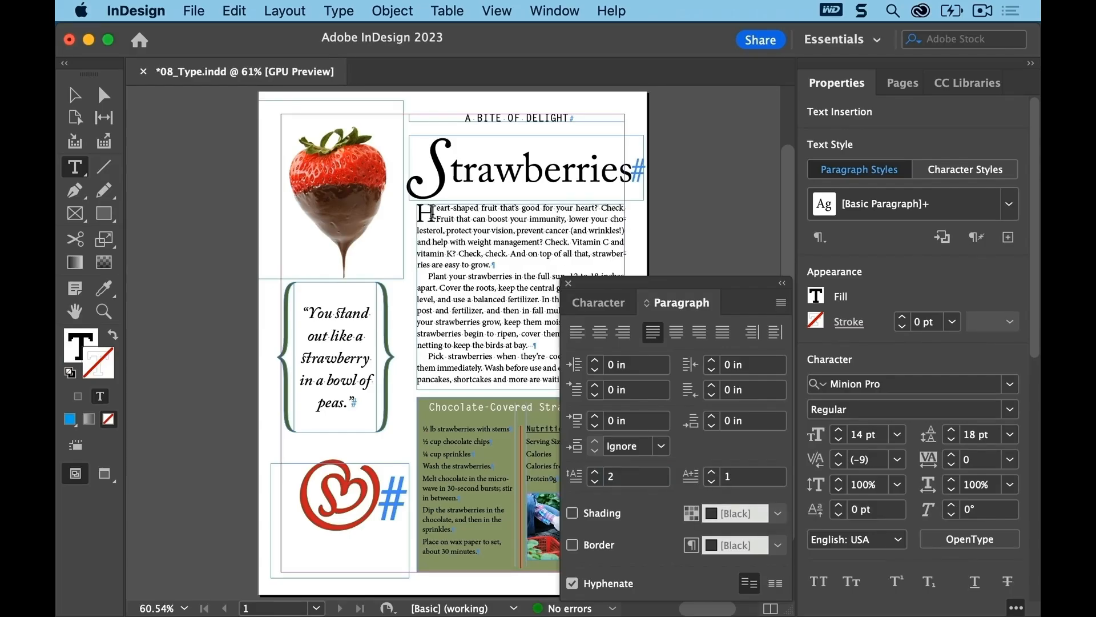
Select the drop cap H of the opening paragraph and change its fill color
left_click_drag(418, 207, 435, 220)
left_click(816, 297)
left_click(901, 169)
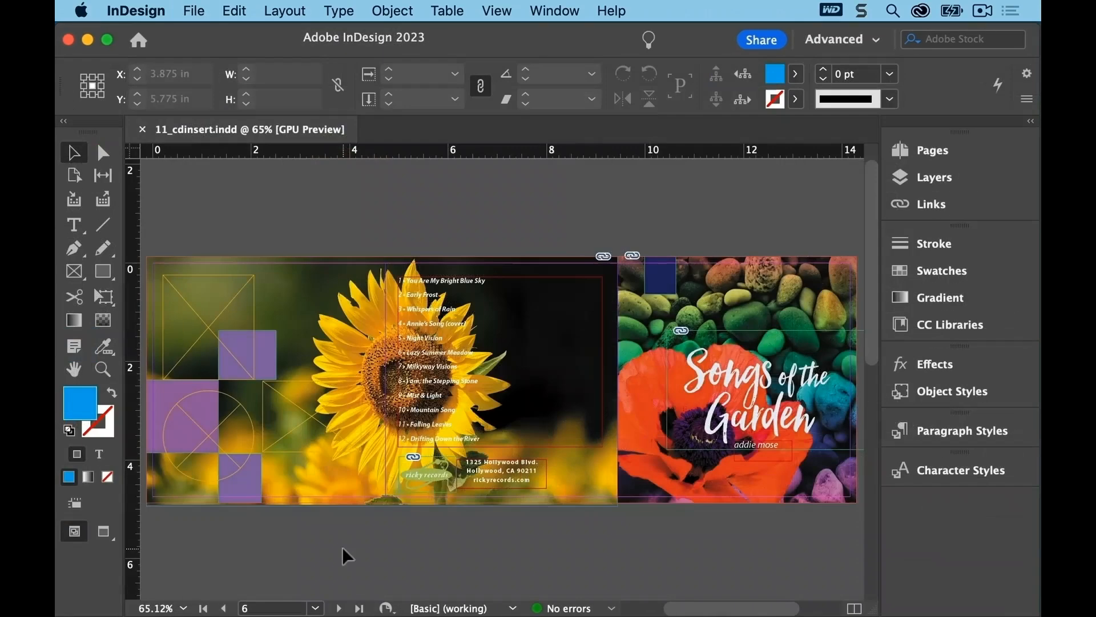
Go to page 5, target the Photos layer, and place Blue-Hydrangea.psd overlapping the upper edge of the CD insert
left_click(316, 609)
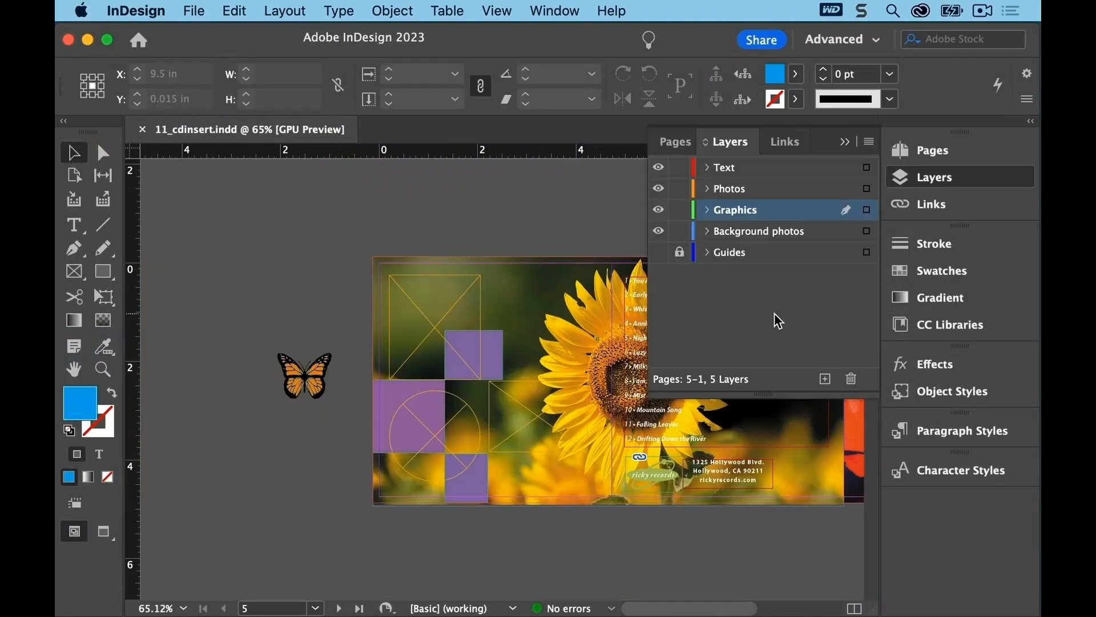
left_click(745, 188)
left_click(466, 257)
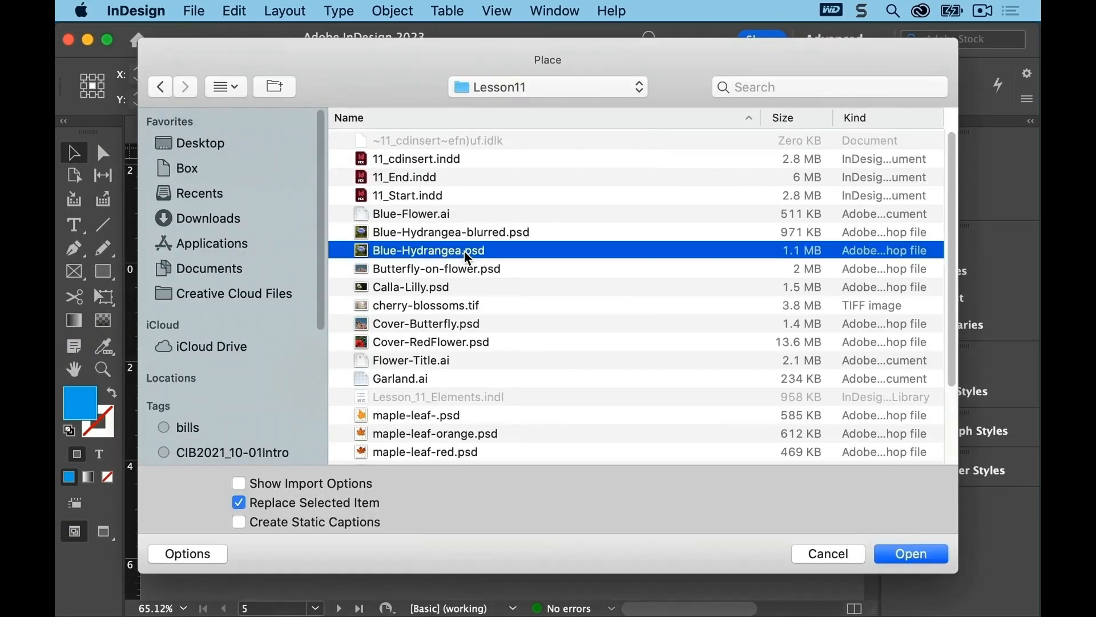
left_click(881, 549)
left_click(482, 215)
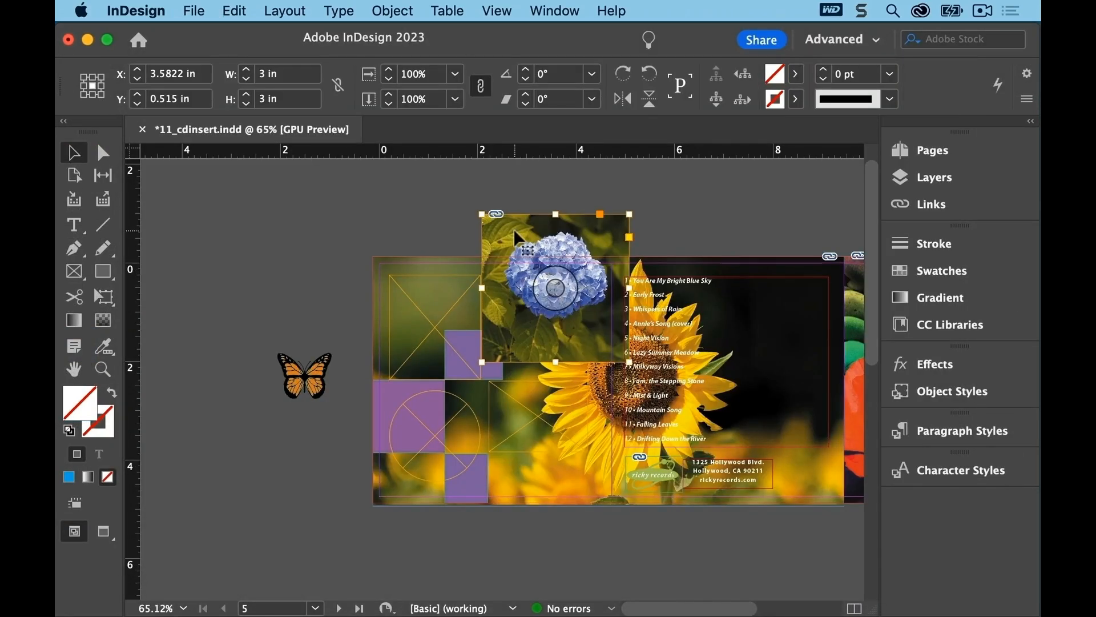
Move the hydrangea photo slightly up, crop its frame to about 2.01 in square, and reposition the picture
left_click_drag(516, 237, 514, 224)
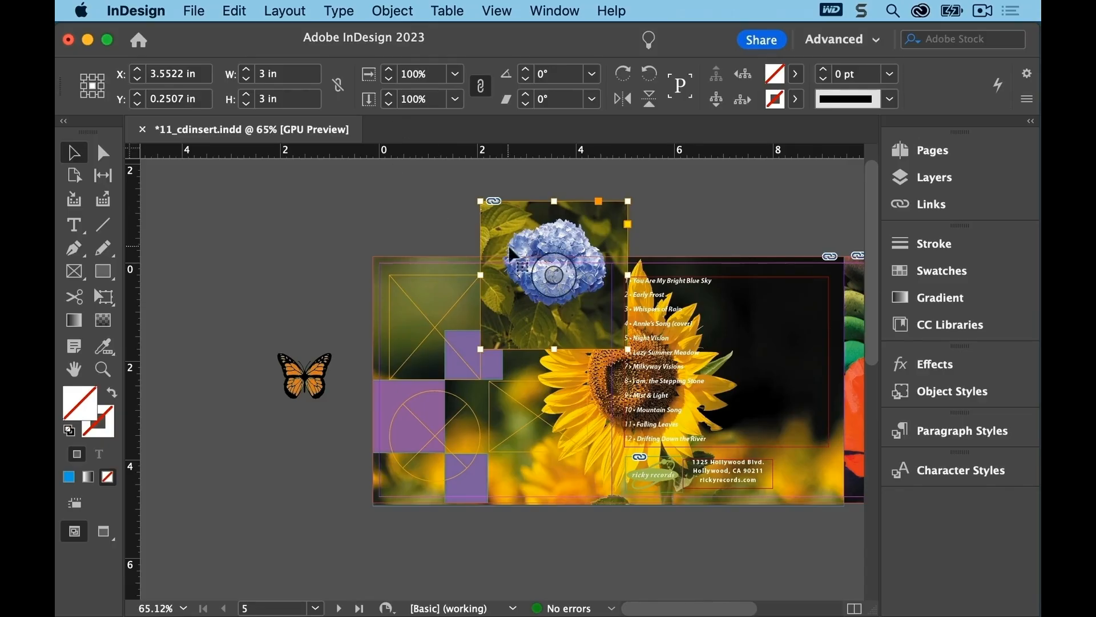
left_click_drag(628, 349, 579, 300)
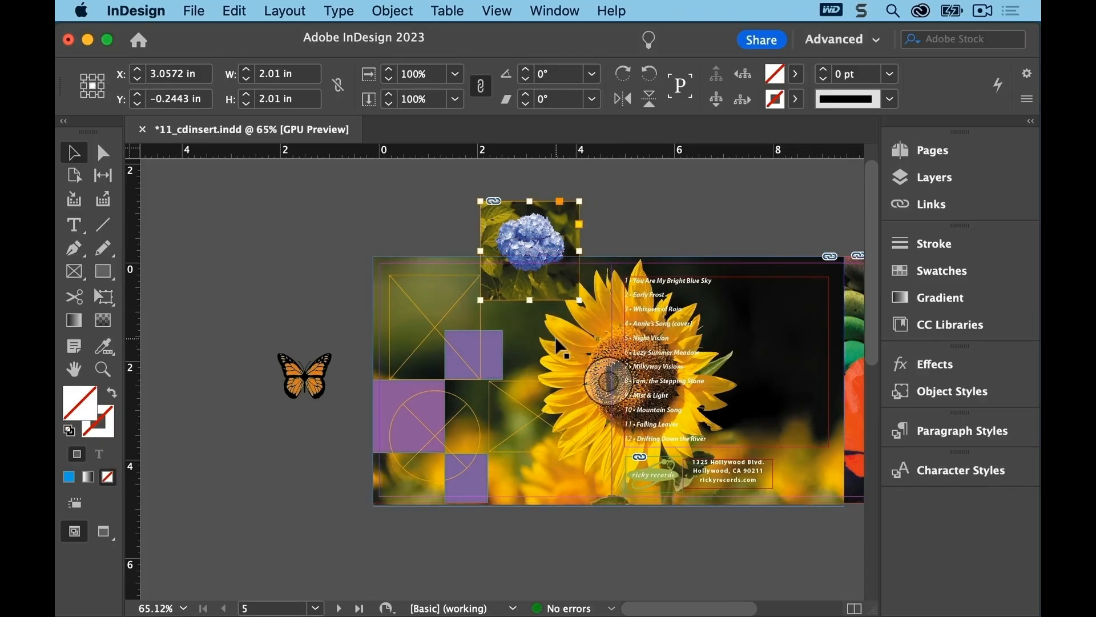
left_click_drag(516, 286, 524, 360)
left_click_drag(588, 374, 545, 368)
left_click(534, 311)
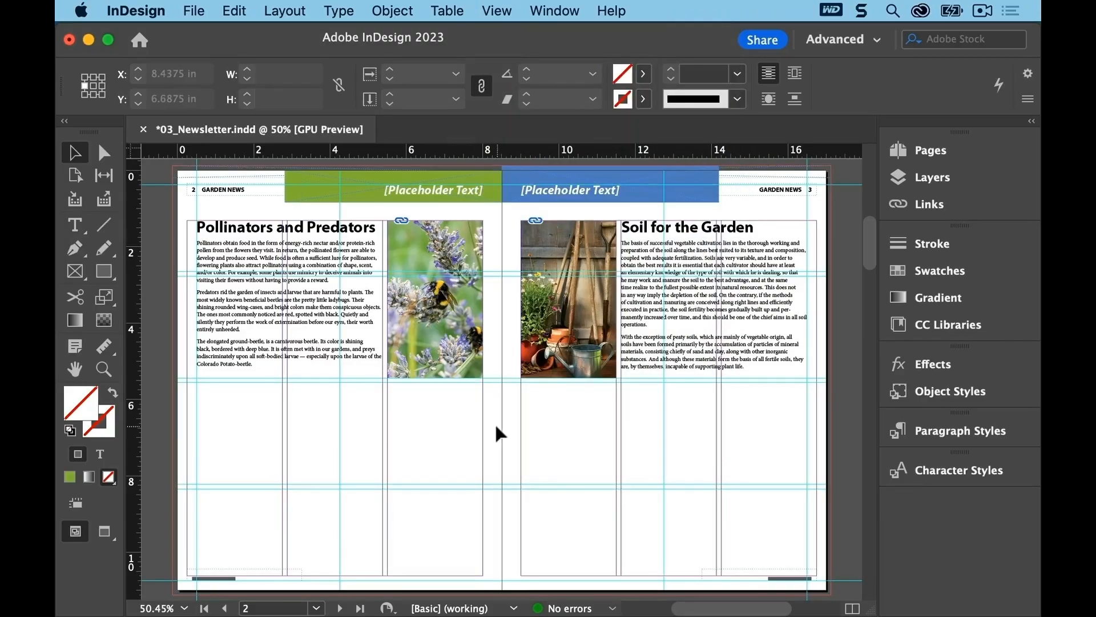
Place the set of garden photos from file at the spread's upper-left page corner and save the newsletter
left_click(193, 11)
left_click(228, 323)
double_click(424, 325)
left_click(178, 170)
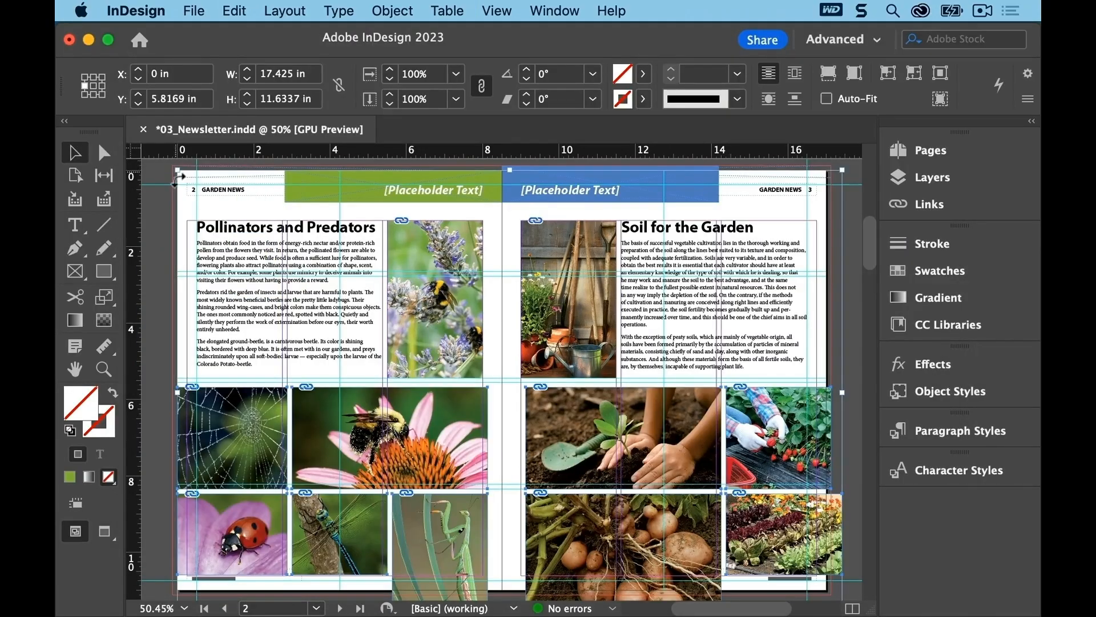
left_click(193, 10)
left_click(208, 115)
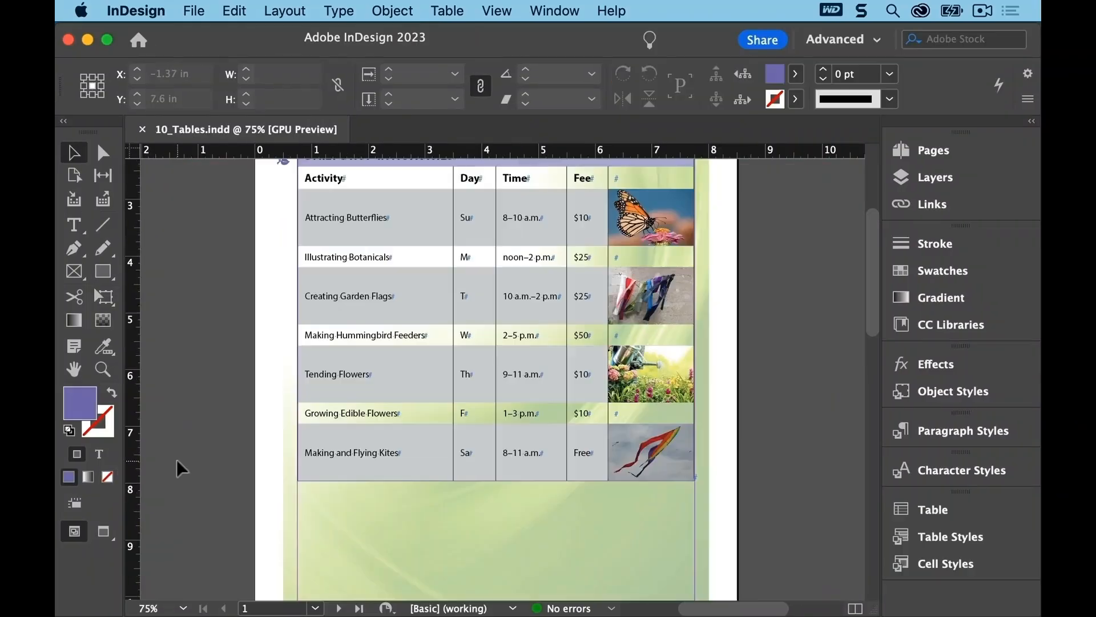
Show the table settings, select the activity table's body rows, and enter 1 as their exact row height
left_click(564, 11)
mouse_move(565, 485)
left_click(900, 598)
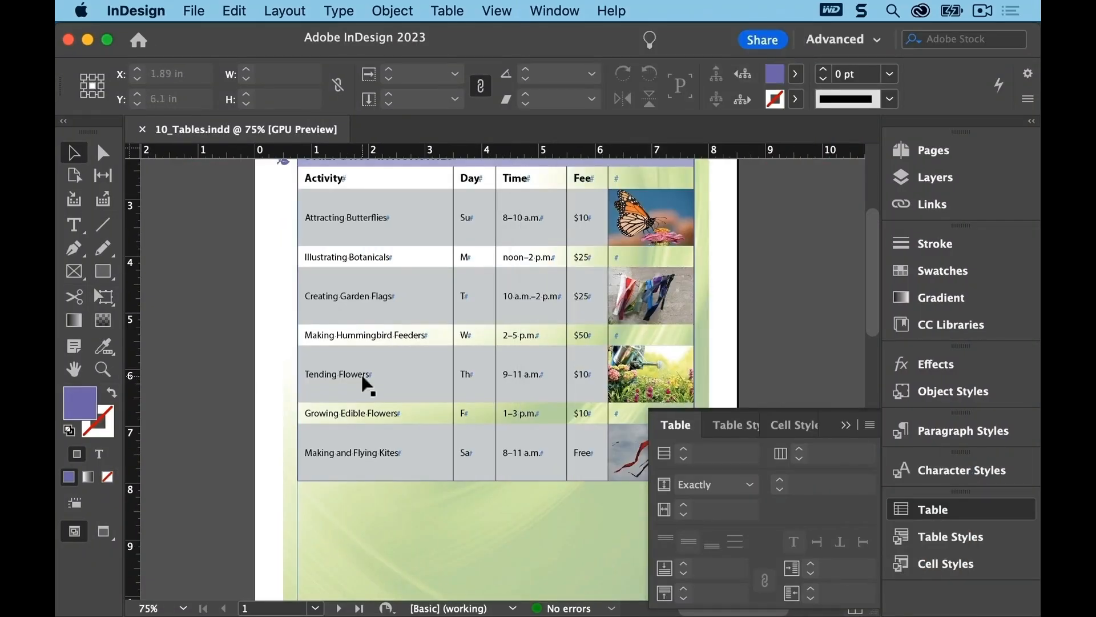
key("t")
left_click_drag(298, 220, 304, 435)
left_click(811, 485)
type("1")
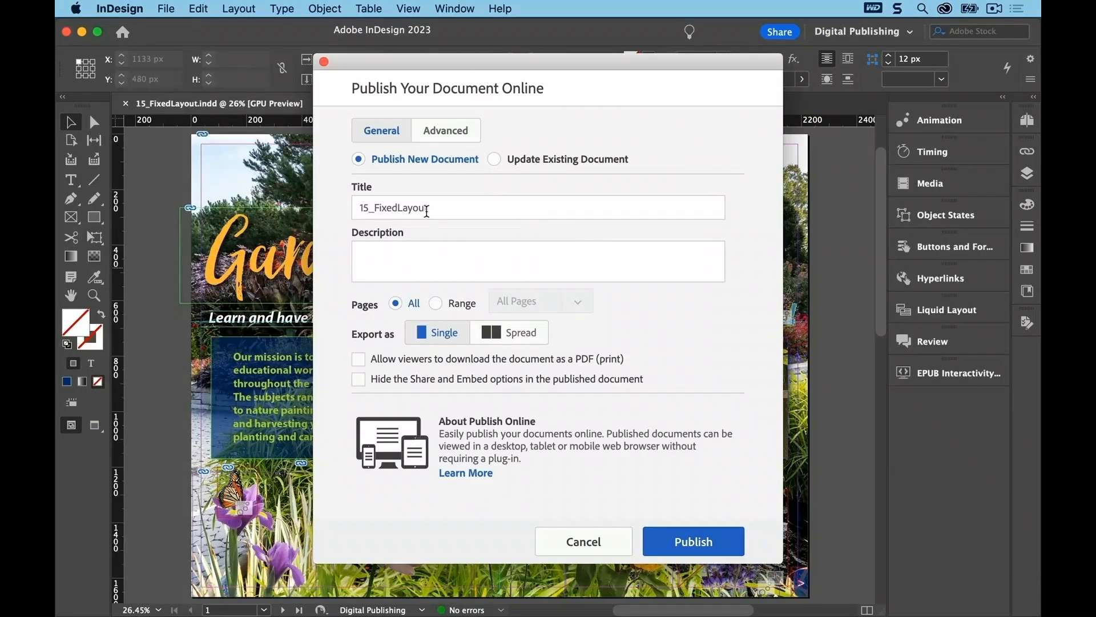
Title the online publication "Garden News" and describe it as "Interactive multimedia version of Garden News magazine"
type("Garden News")
left_click(405, 259)
type("Interactive multimedia version ")
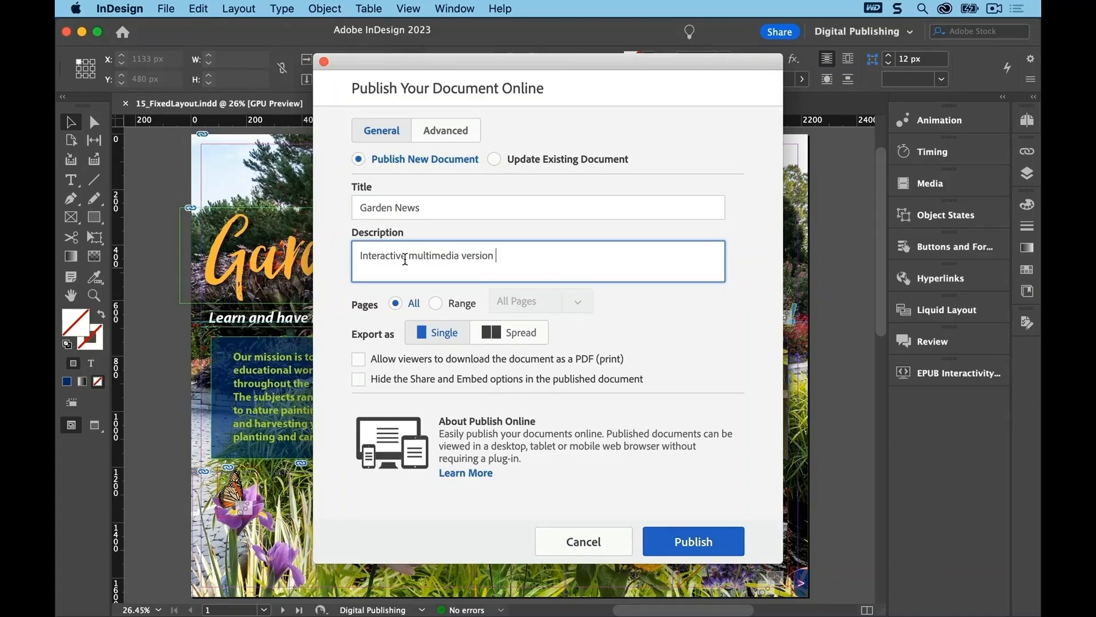
type("of Garden News magazine")
Publish the document online, view the published version in the browser, and advance to its next page
left_click(446, 131)
left_click(693, 541)
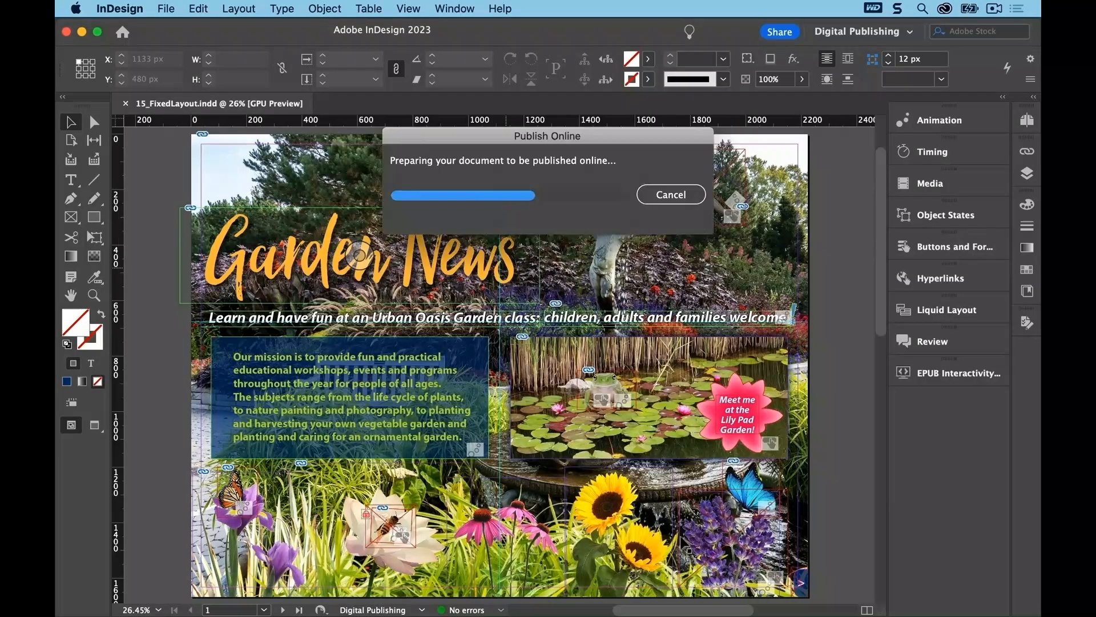
left_click(570, 262)
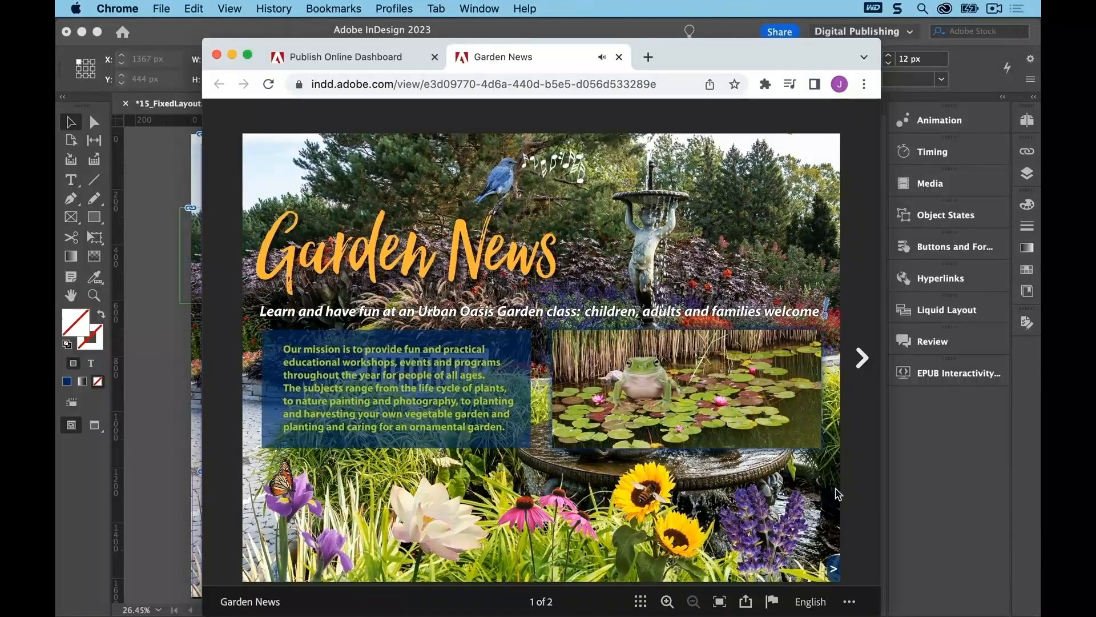
left_click(834, 568)
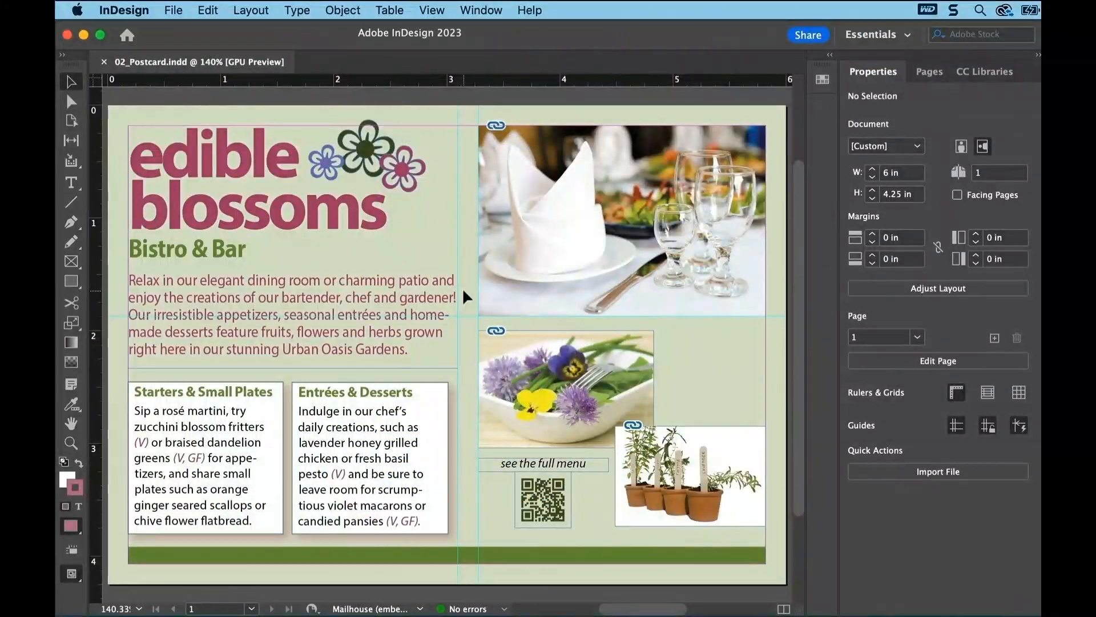
View the edible blossoms postcard full screen in Presentation mode and return to the normal workspace
left_click(70, 574)
left_click(115, 553)
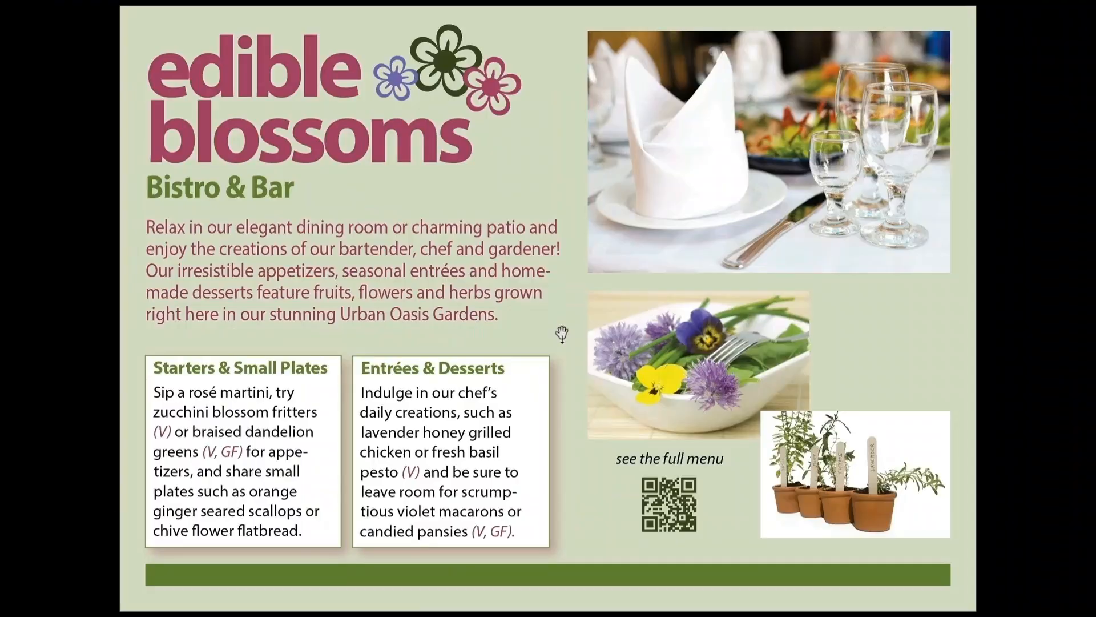
key("Escape")
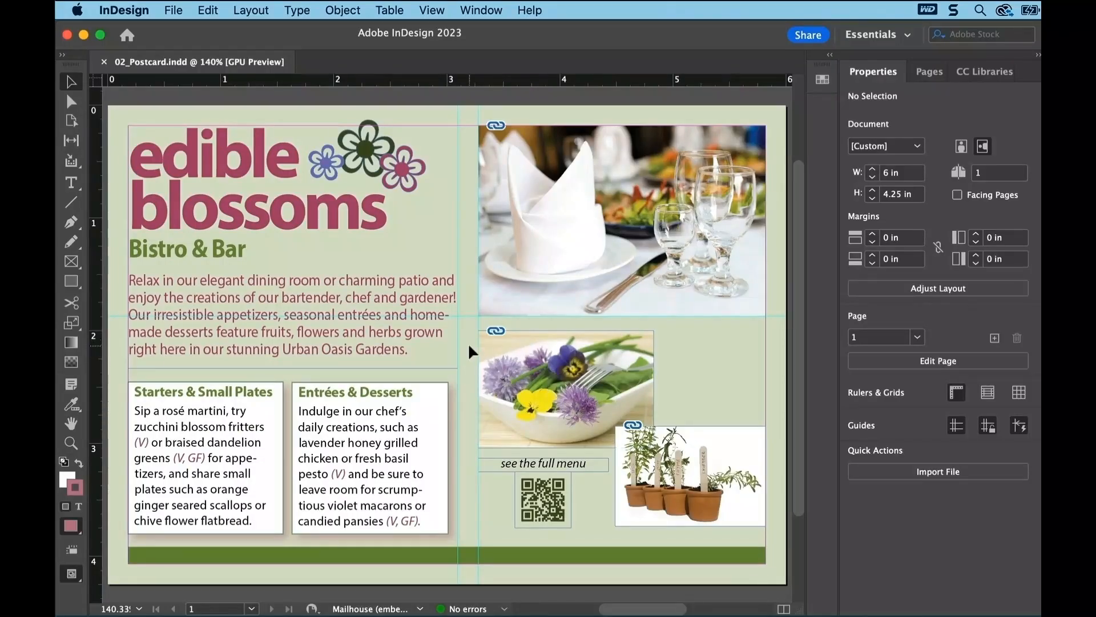
Switch the postcard to the Preview screen mode and show it at its actual size of 100%
left_click(436, 10)
mouse_move(490, 266)
left_click(685, 281)
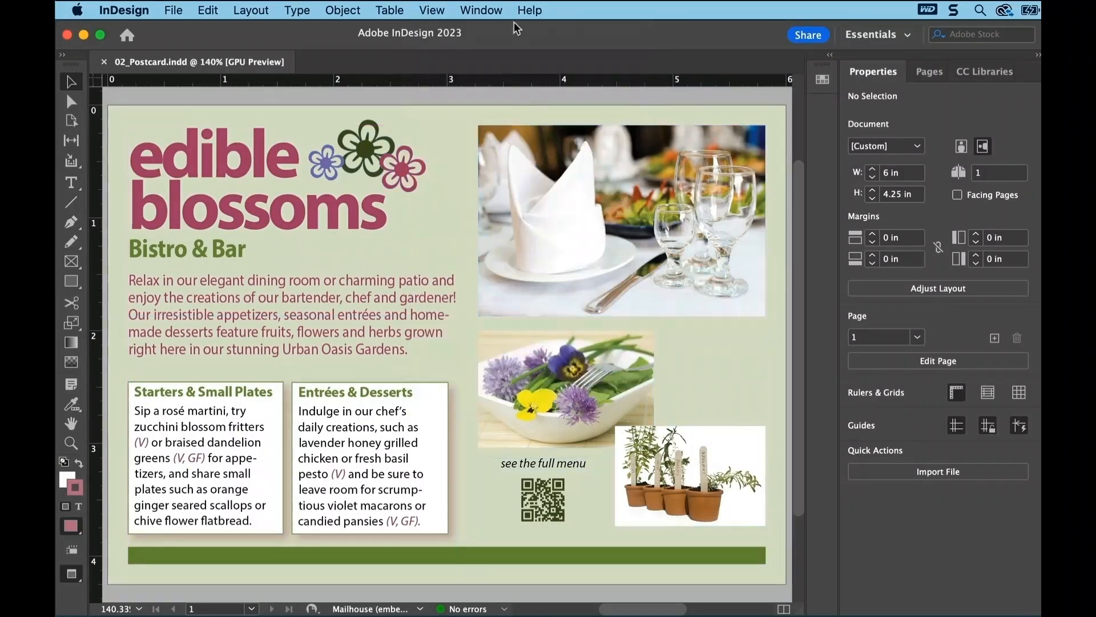
left_click(435, 9)
left_click(490, 174)
left_click(173, 9)
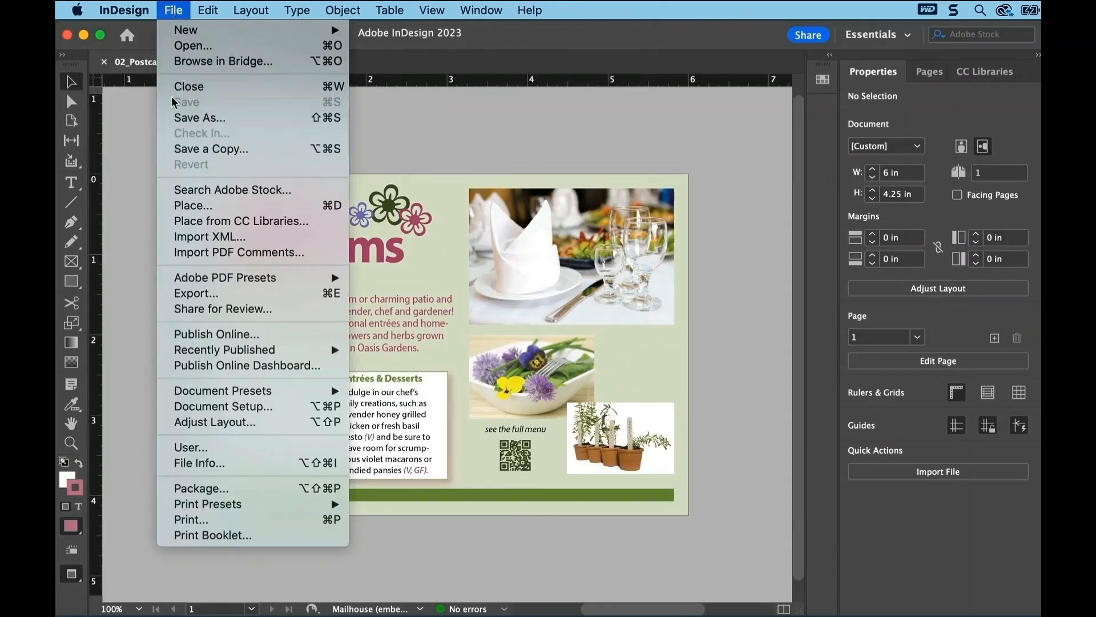
left_click(140, 109)
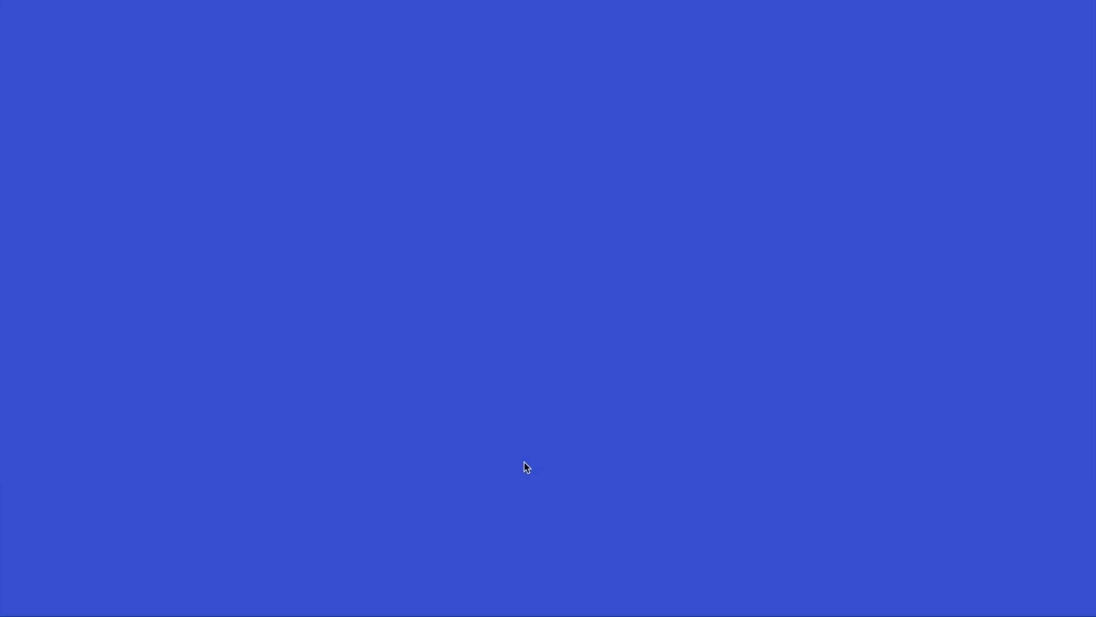
mouse_move(482, 614)
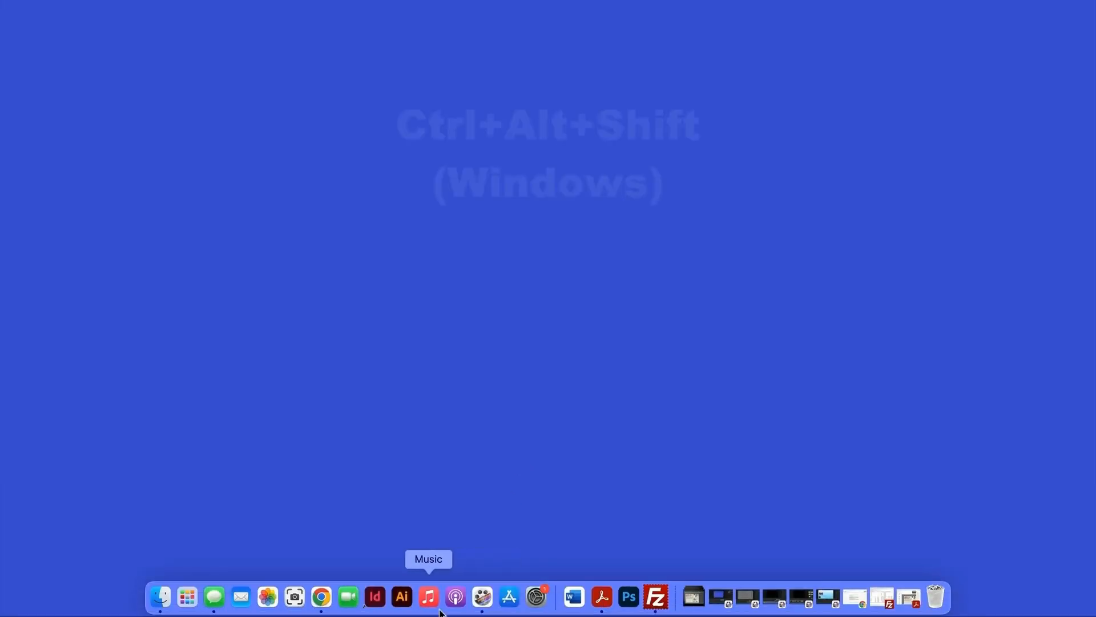
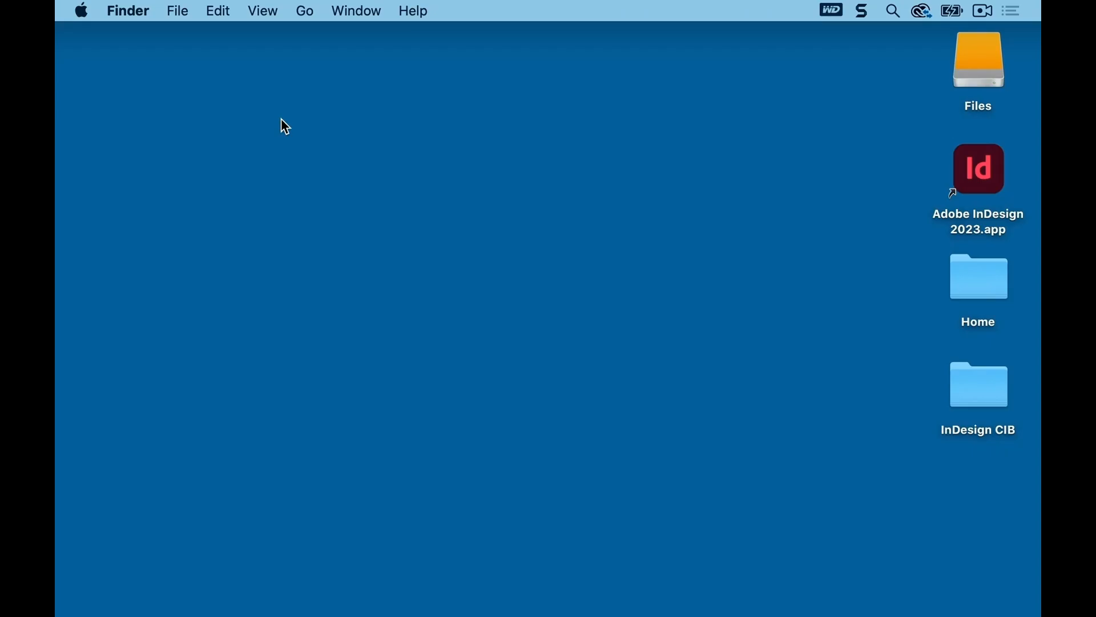
left_click(211, 18)
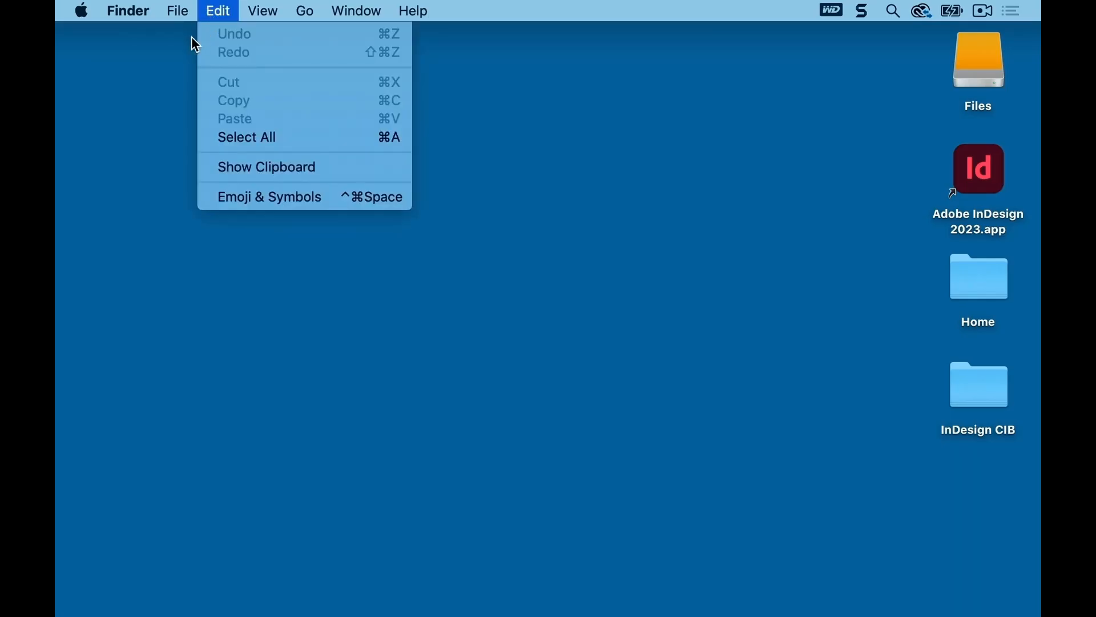
left_click(156, 53)
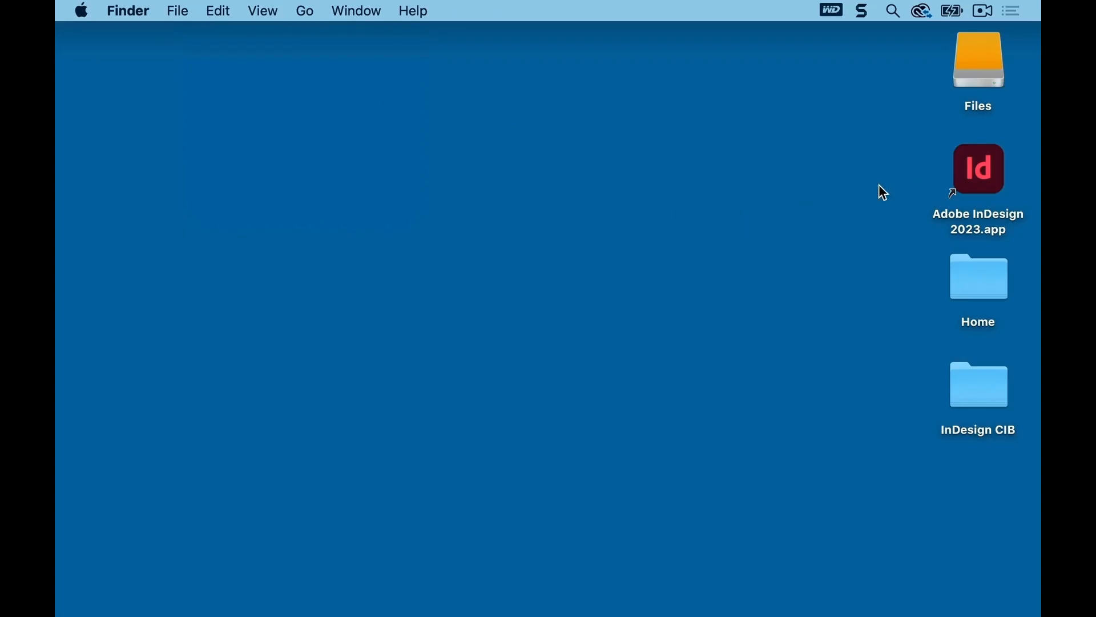
Launch InDesign and open the 01_Start.indd document from the Lesson01 folder
left_click(973, 172)
double_click(973, 171)
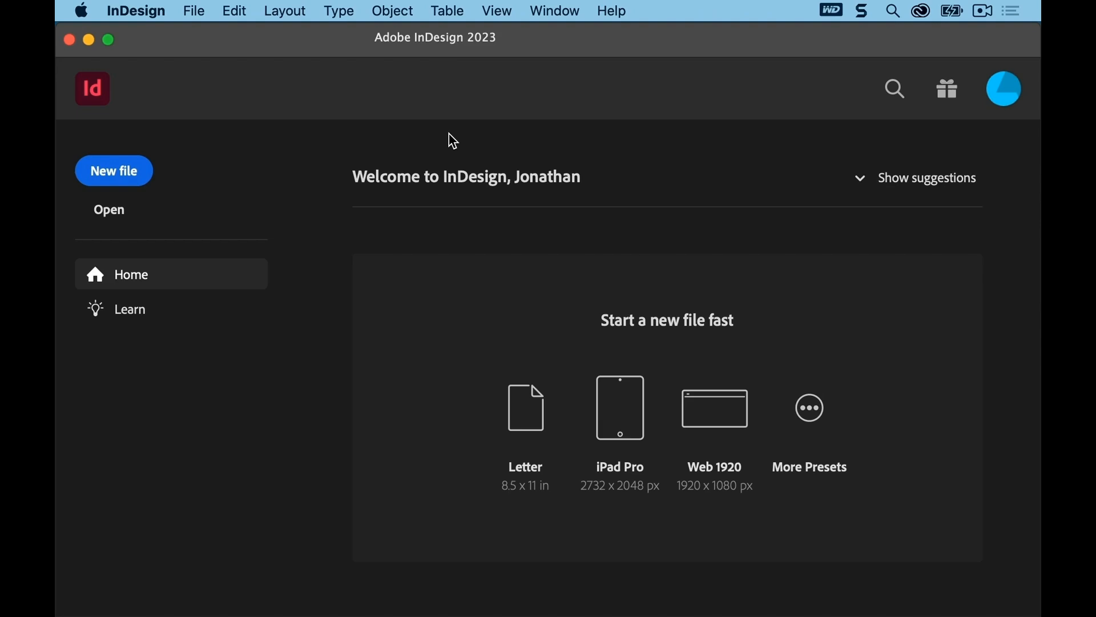
left_click(117, 212)
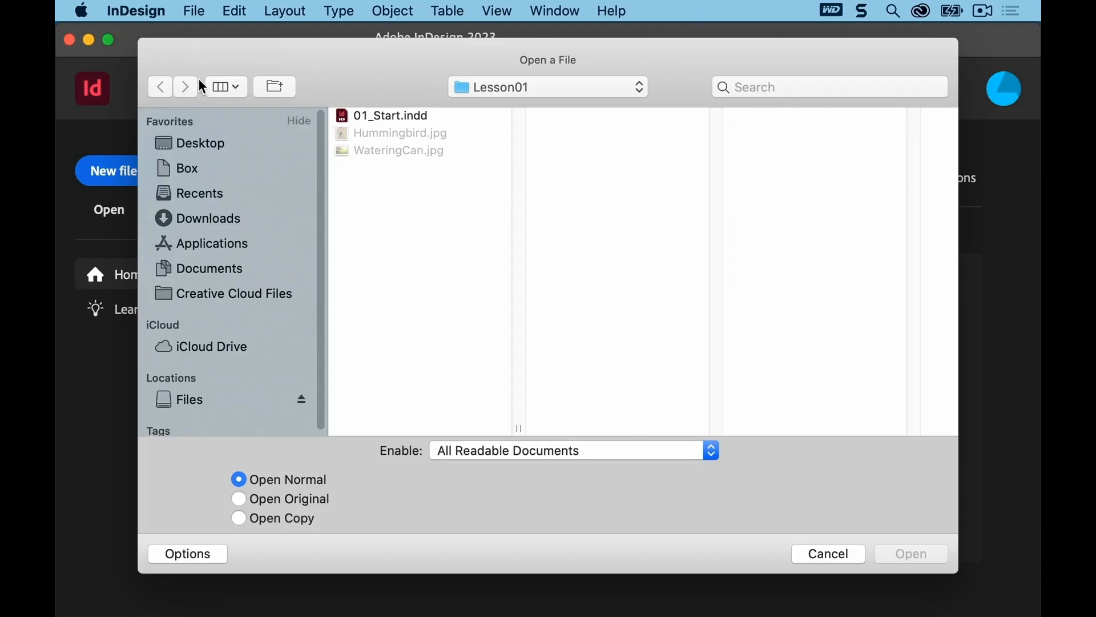
left_click(201, 11)
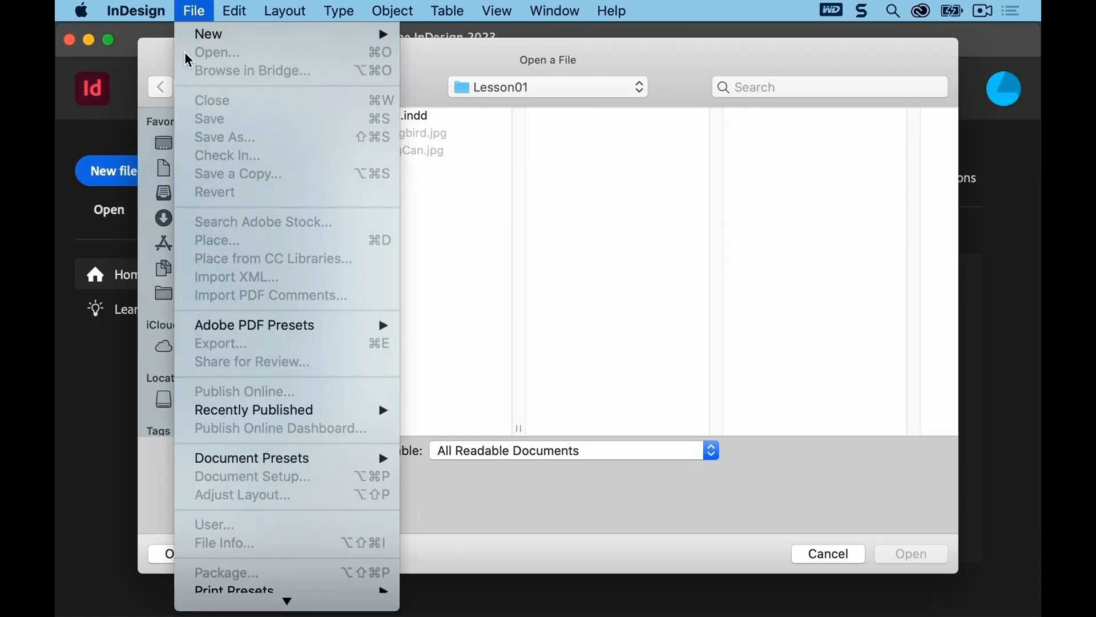
left_click(610, 54)
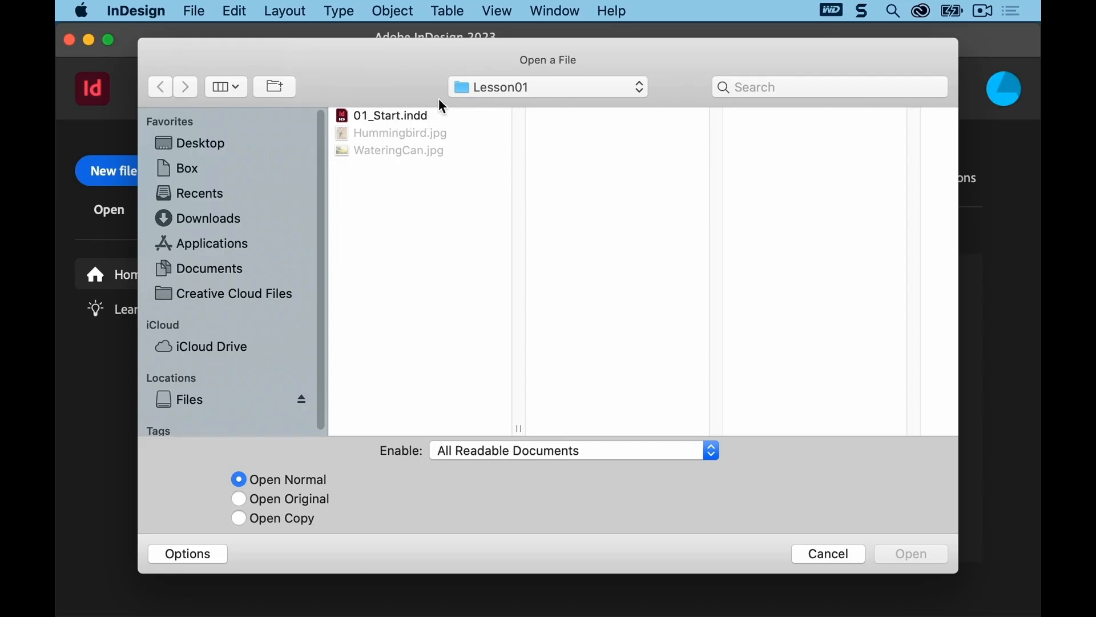
left_click(462, 88)
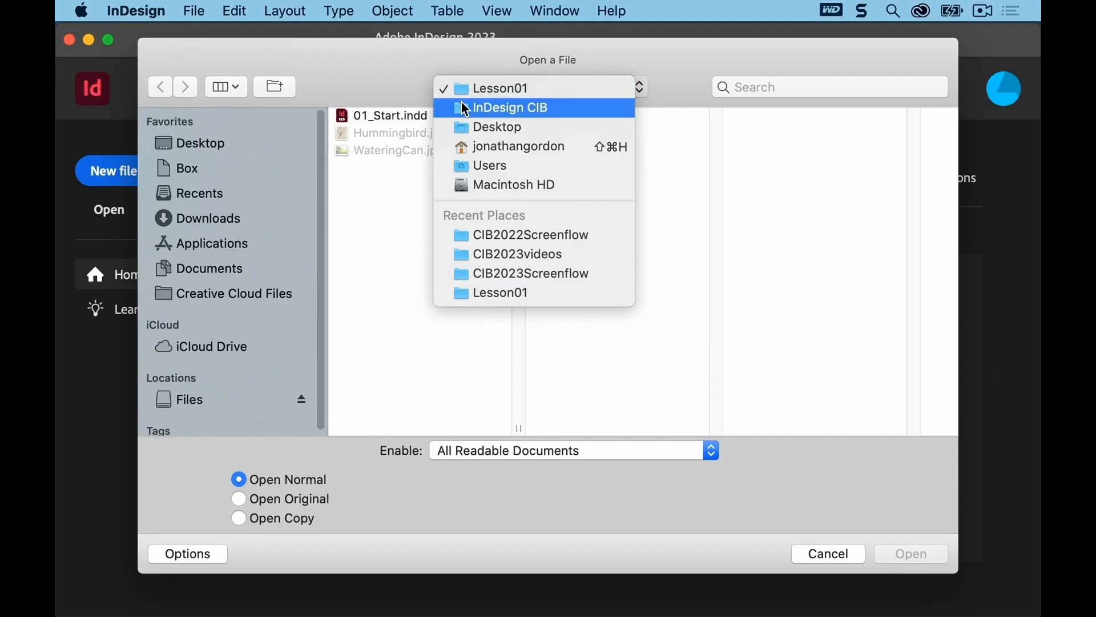
left_click(402, 116)
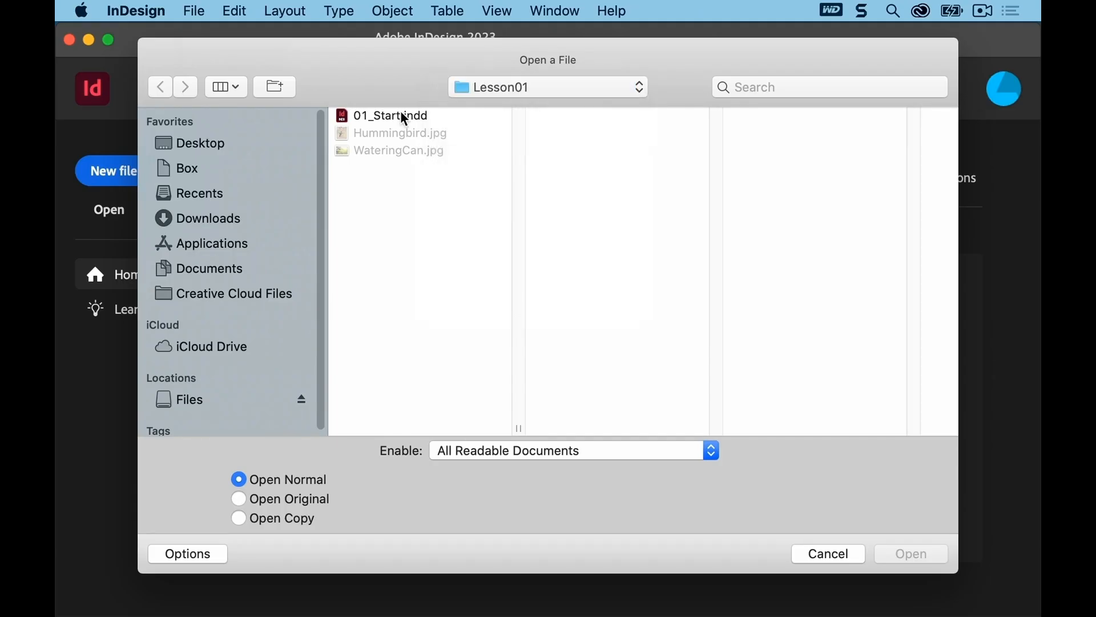
left_click(401, 114)
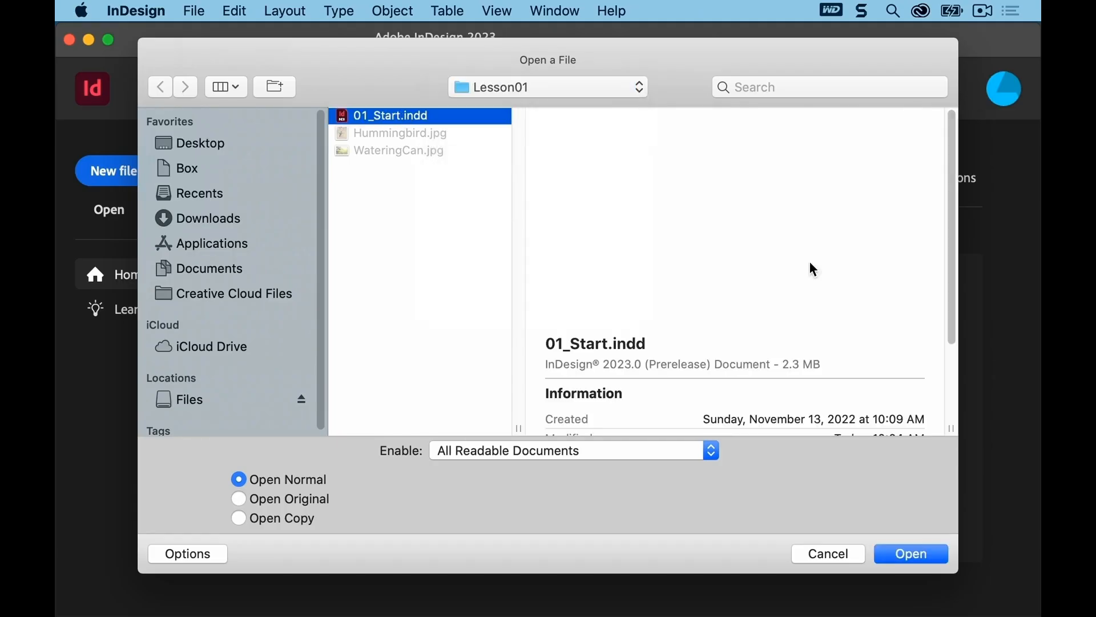
left_click(927, 551)
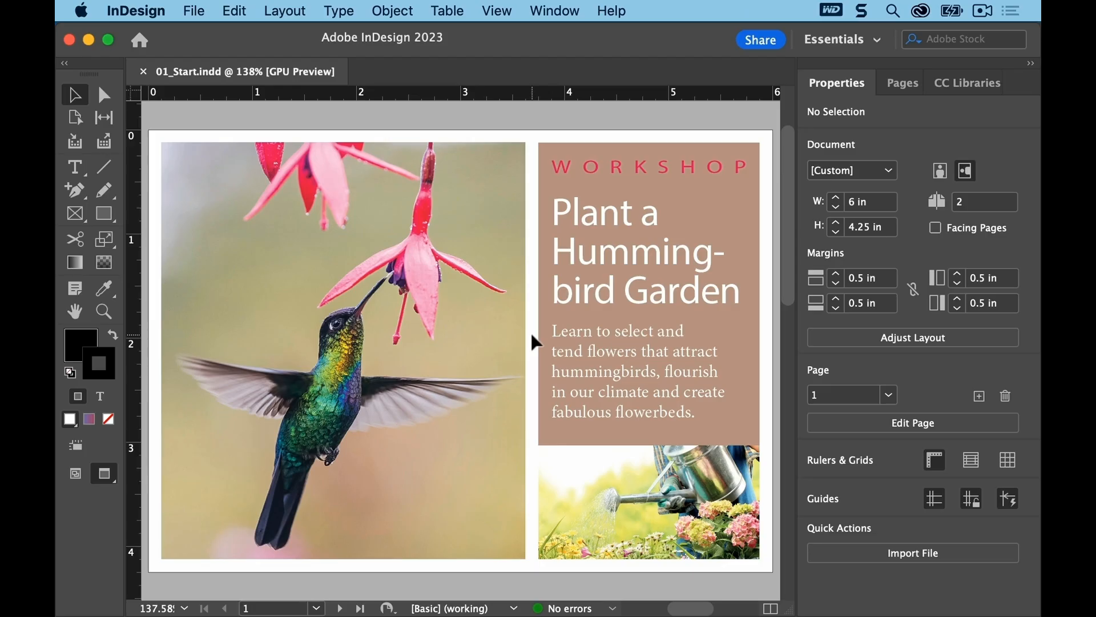
Save a copy of the document in the Lesson01 folder under the name 01_Intro.indd
left_click(193, 10)
left_click(215, 137)
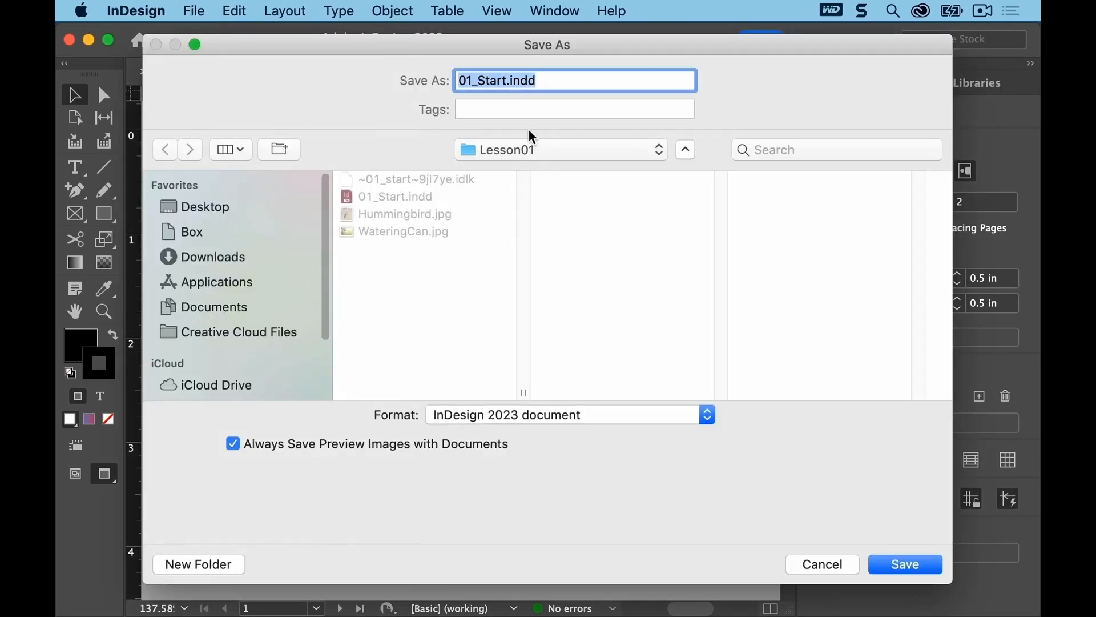
left_click(508, 80)
key("BackSpace")
key("BackSpace")
key("BackSpace")
key("BackSpace")
key("BackSpace")
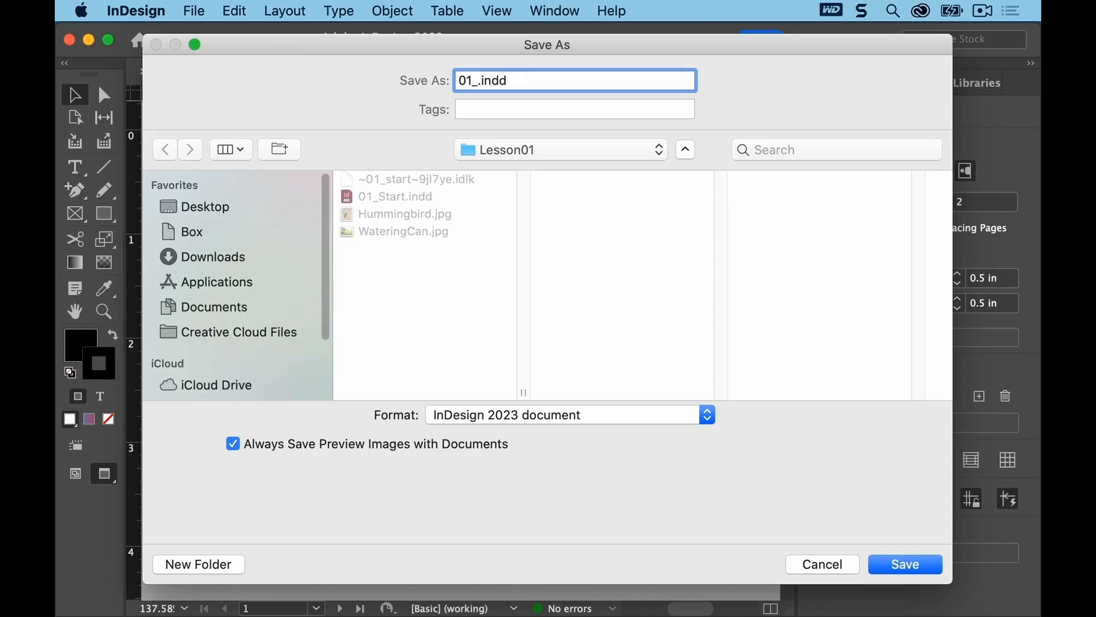
type("Intro")
left_click(923, 562)
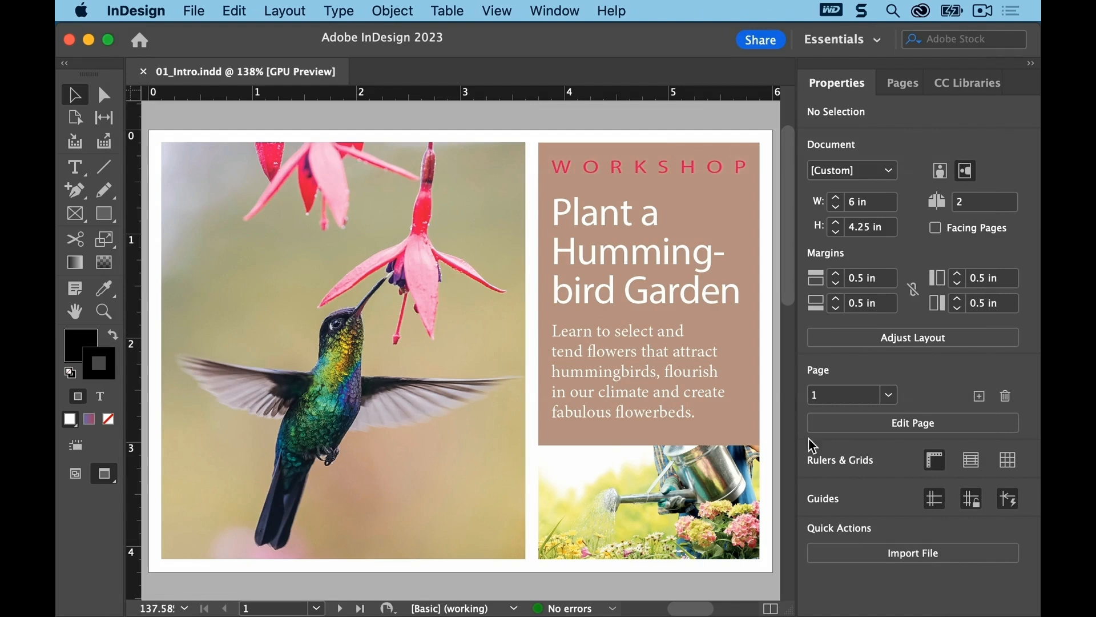
mouse_move(787, 280)
left_mouse_down()
mouse_move(815, 544)
mouse_move(789, 492)
mouse_move(792, 286)
left_mouse_up()
left_click(551, 10)
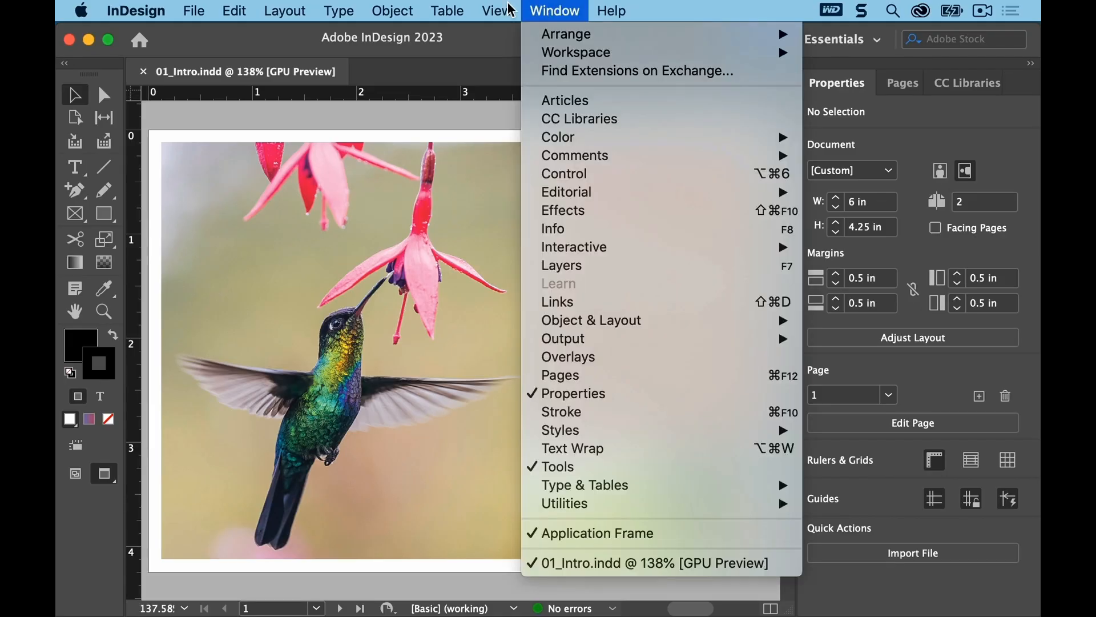
mouse_move(424, 12)
left_click(99, 80)
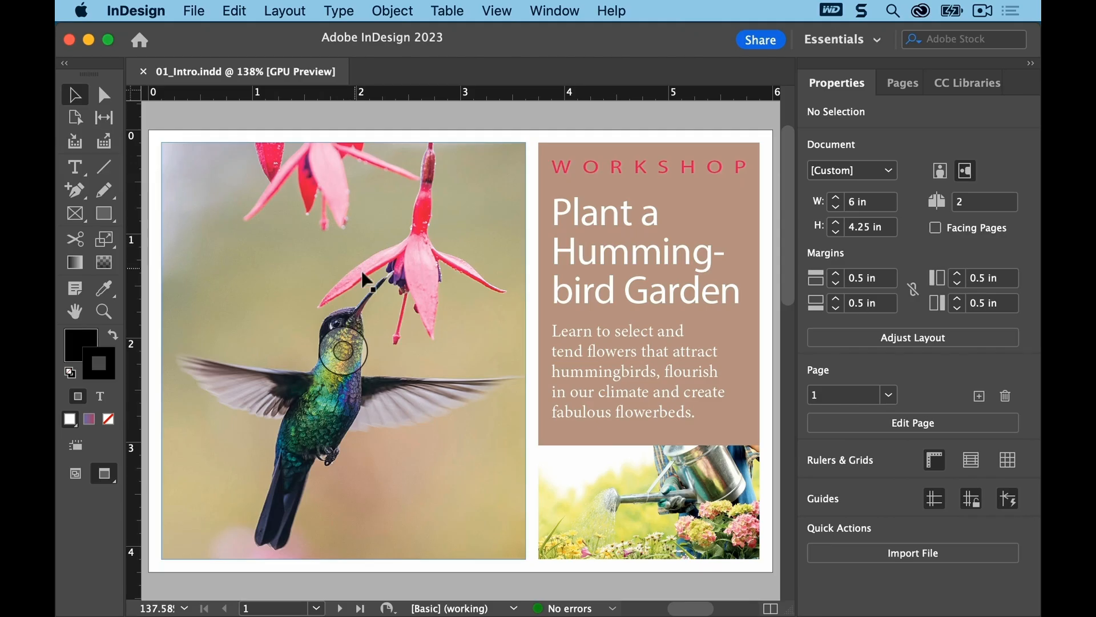
Move the hummingbird photo up and left to about X 1.17 in, Y 1.355 in, and undo the move
left_click(371, 303)
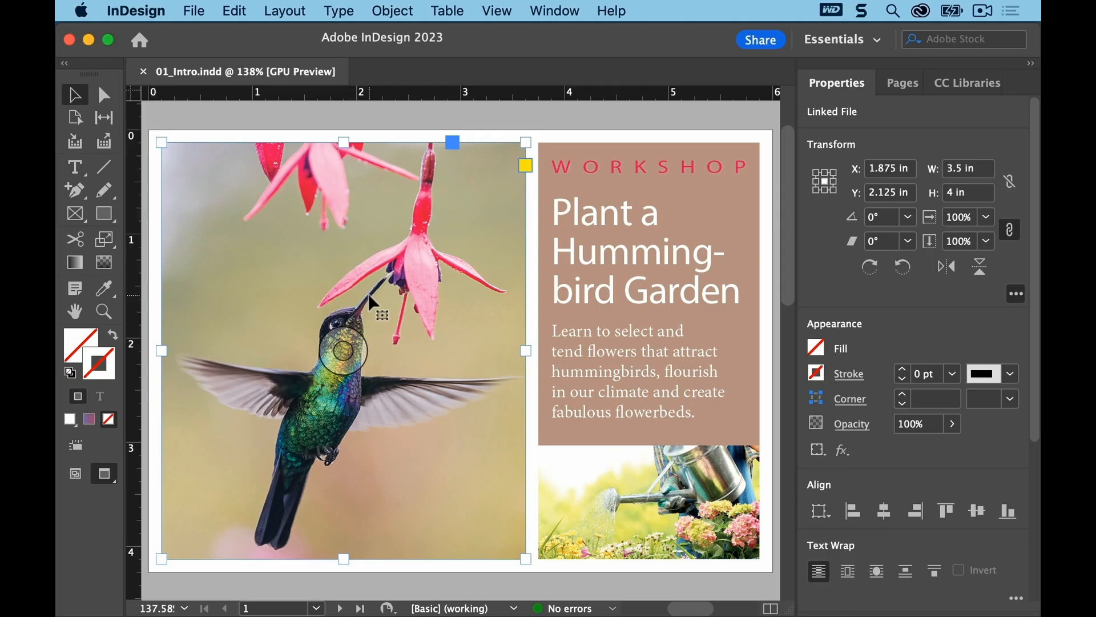
left_click_drag(371, 303, 294, 217)
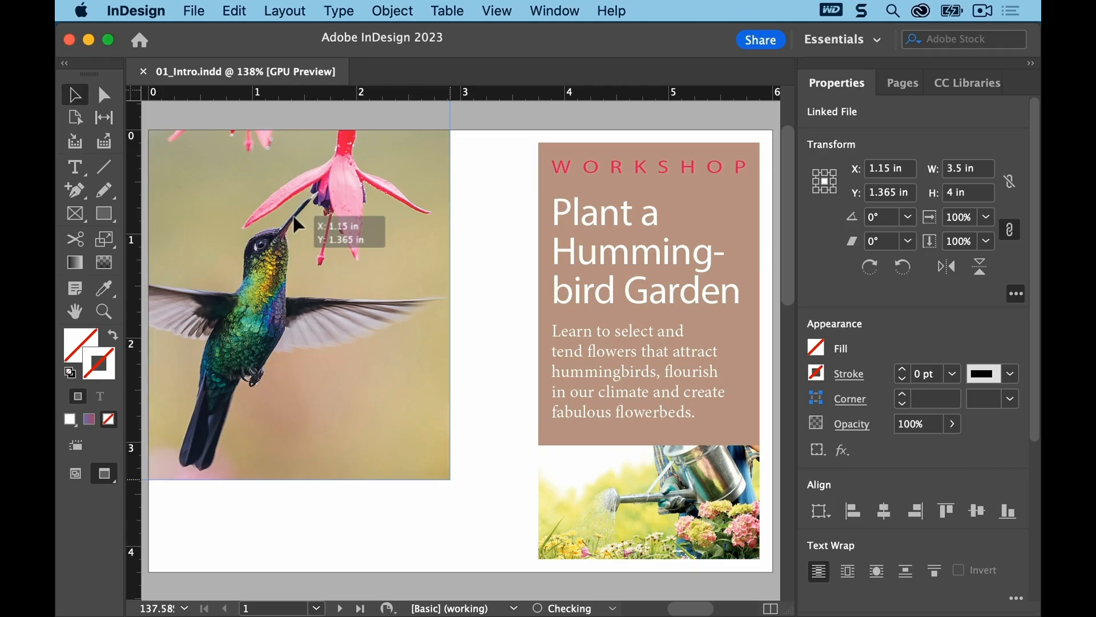
mouse_move(296, 225)
left_mouse_down()
mouse_move(311, 227)
mouse_move(296, 222)
left_mouse_up()
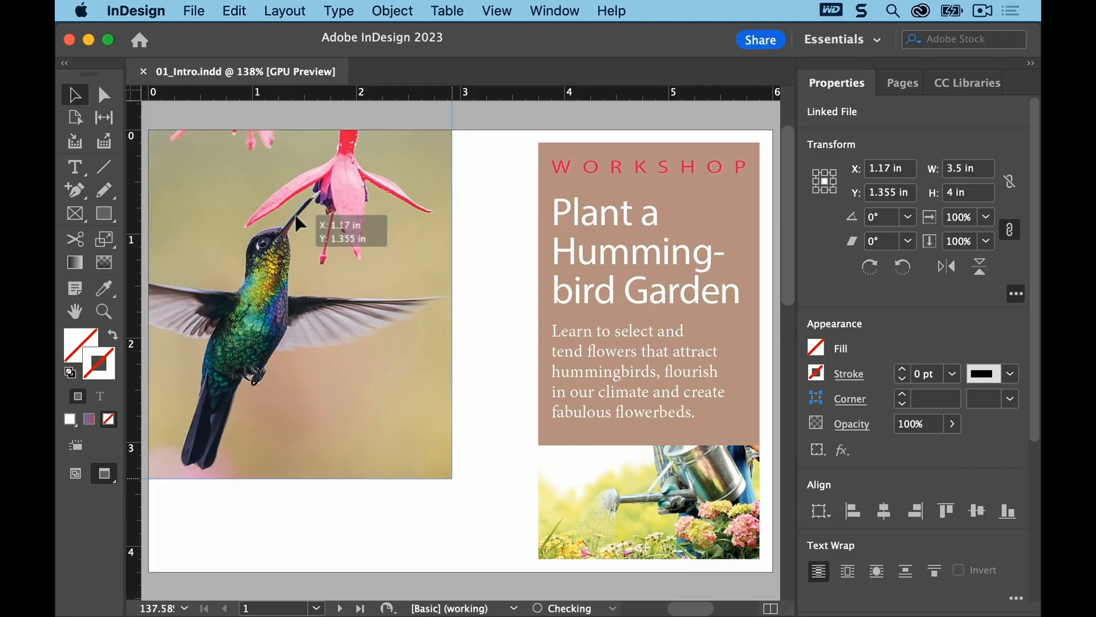
left_click_drag(297, 223, 297, 223)
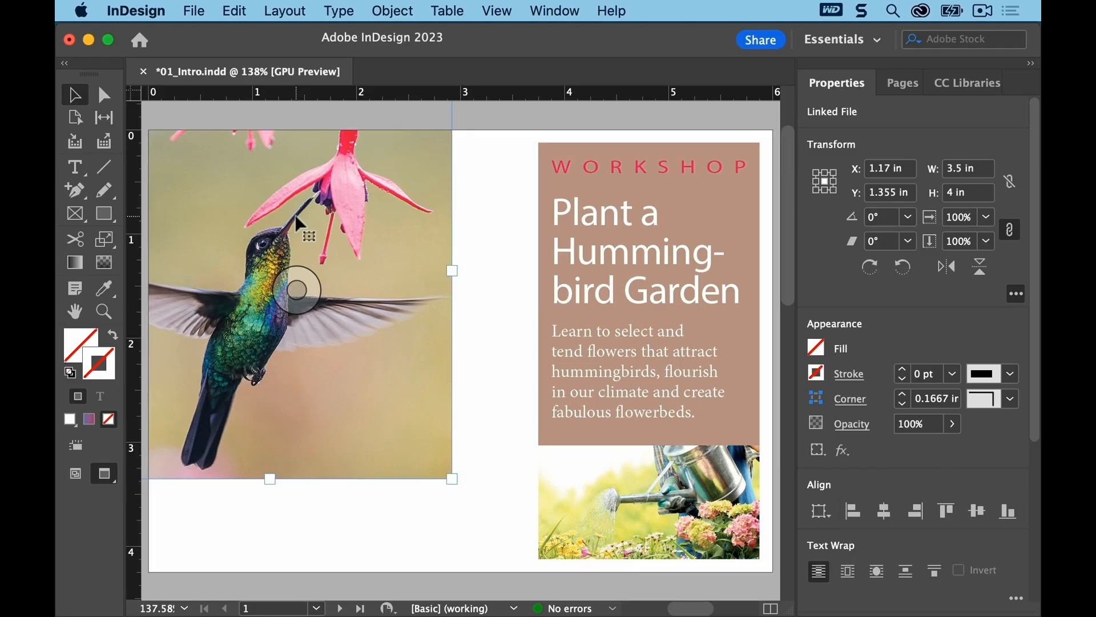
key("super+z")
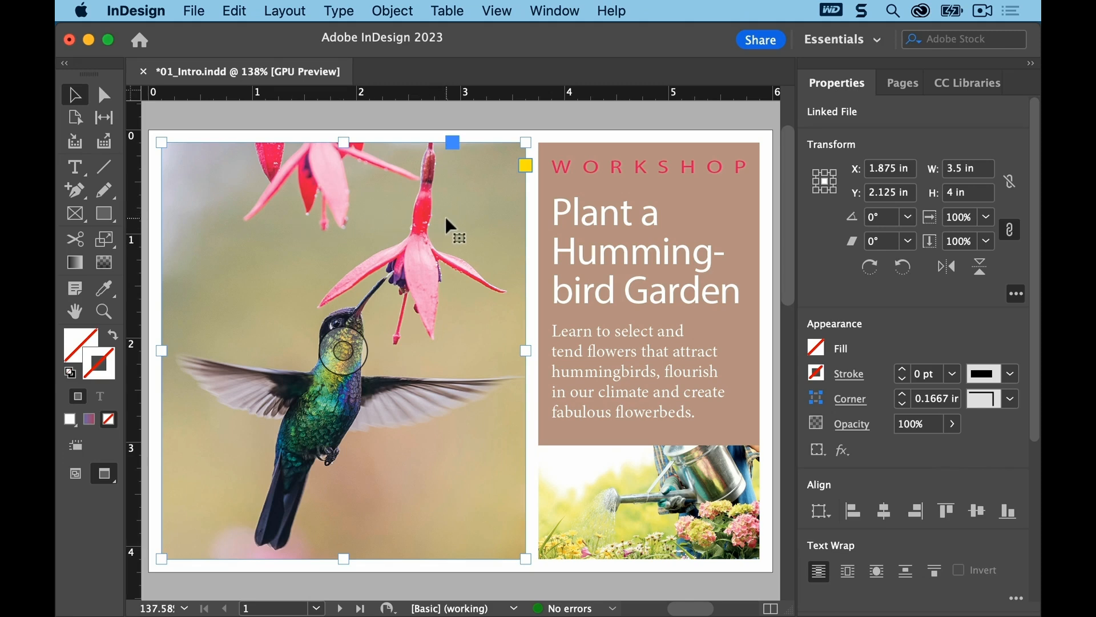
Move the workshop text frame and the watering can photo over the hummingbird photo, and undo both moves
left_click(592, 220)
left_click_drag(591, 220, 374, 193)
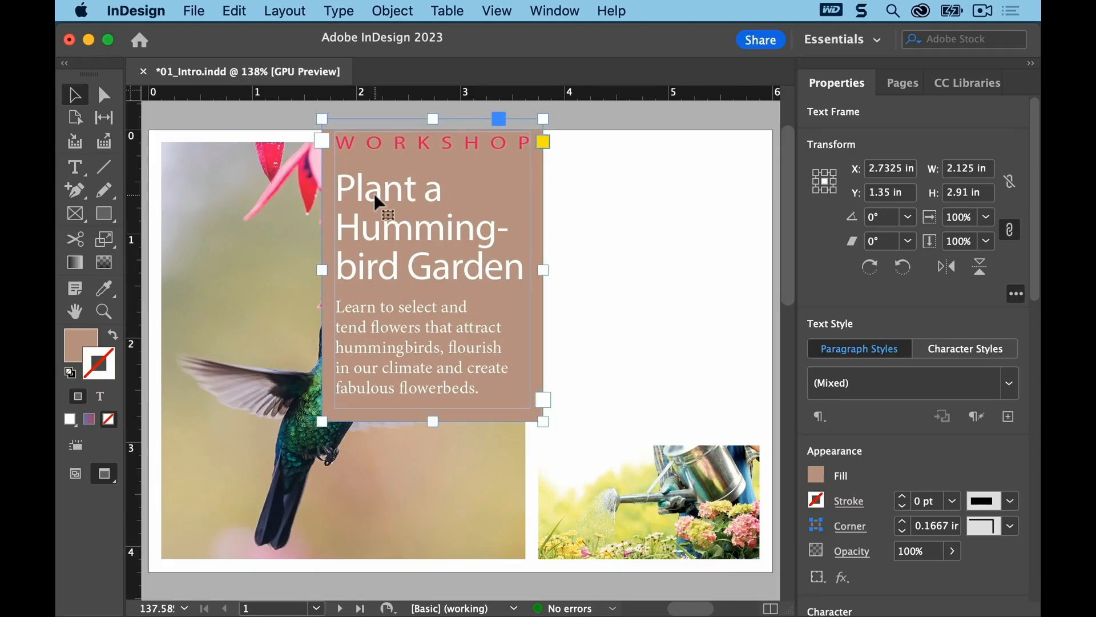
left_click_drag(628, 481, 470, 468)
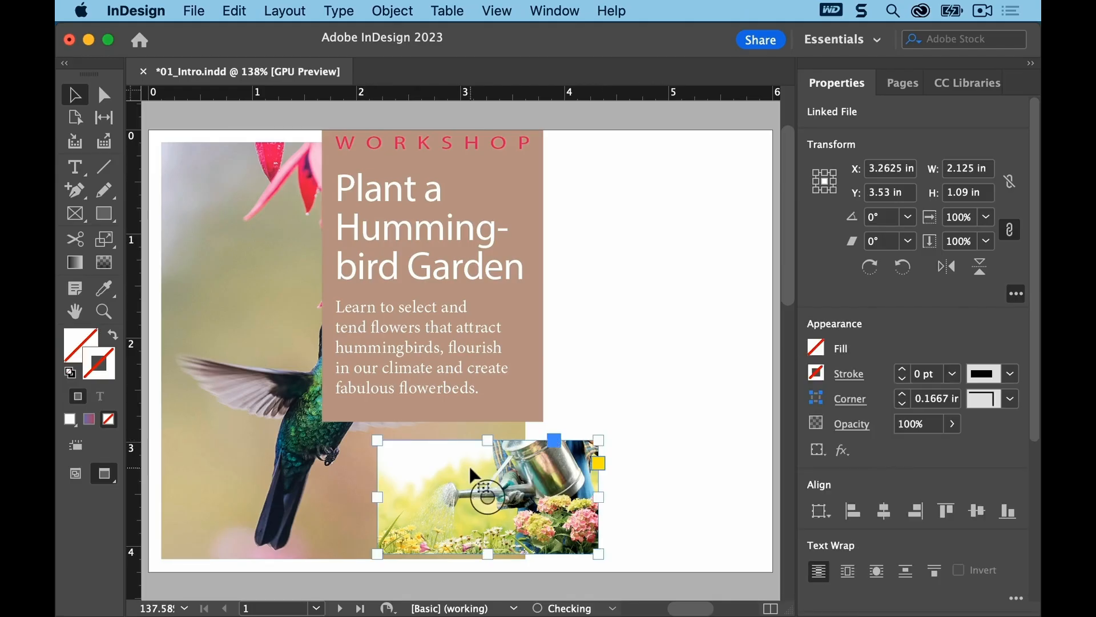
key("super+z")
key("super+z")
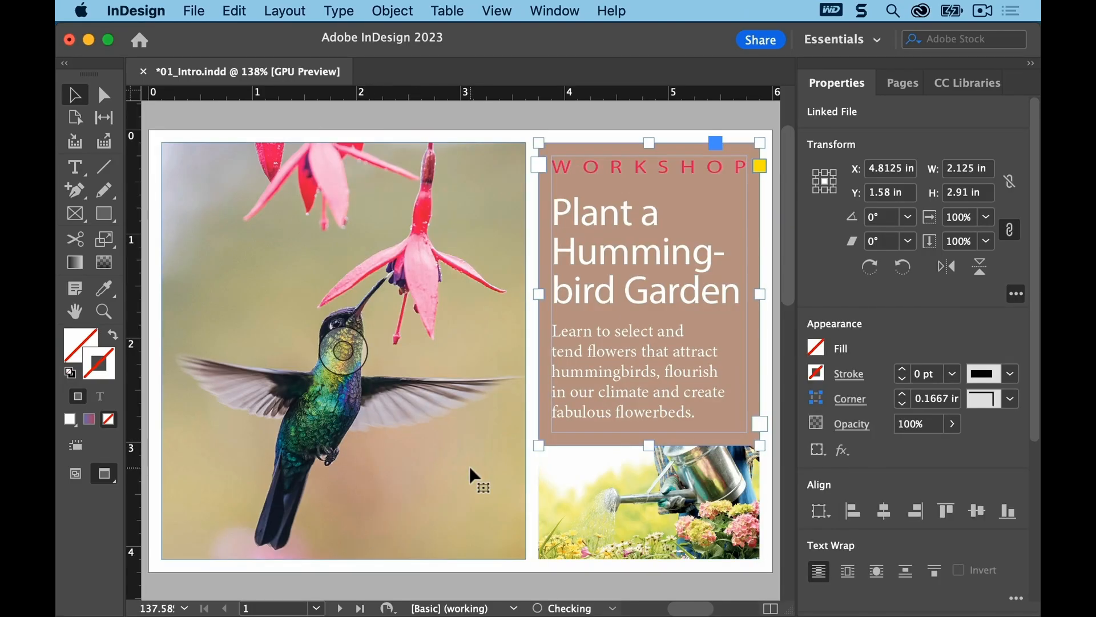
left_click(531, 390)
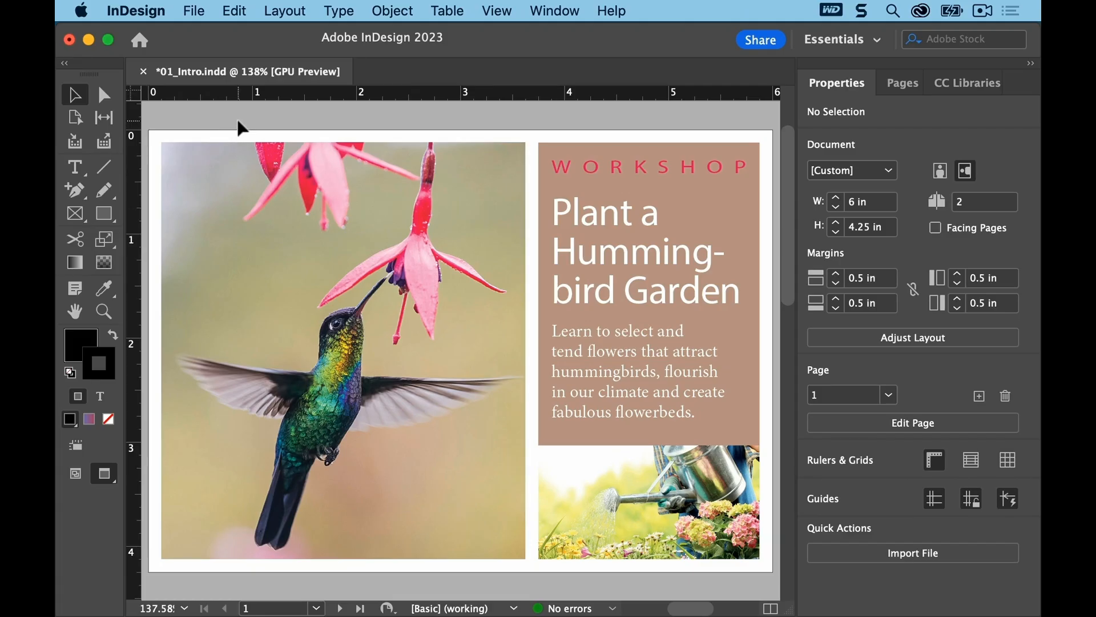
Insert the test text "abcde" after "fabulous flowerbeds." with the Type tool and delete it again
key("t")
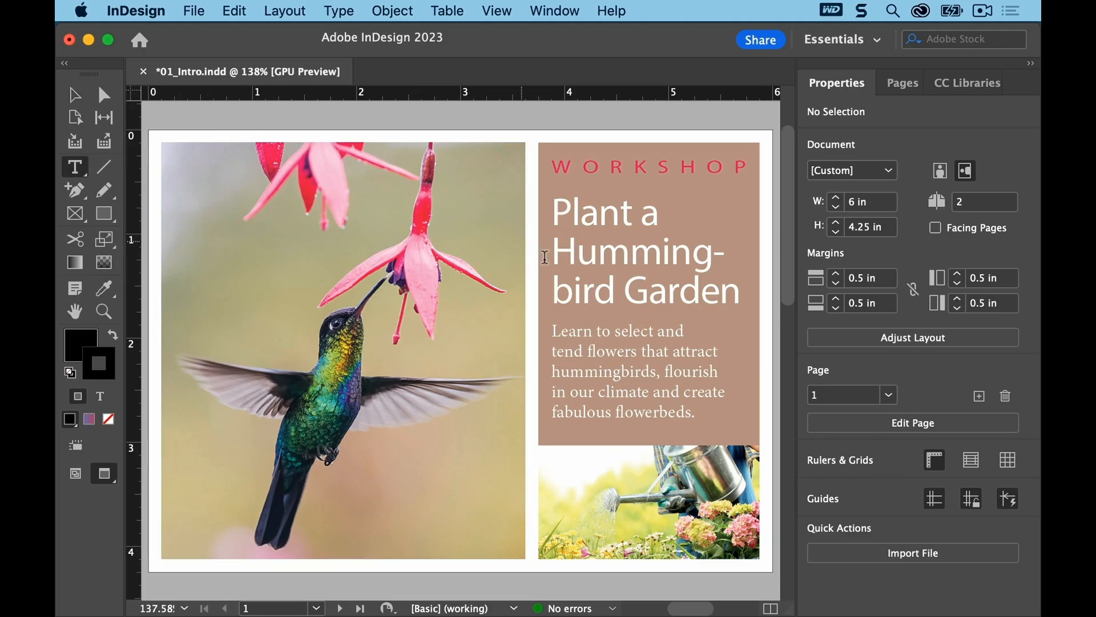
left_click(695, 413)
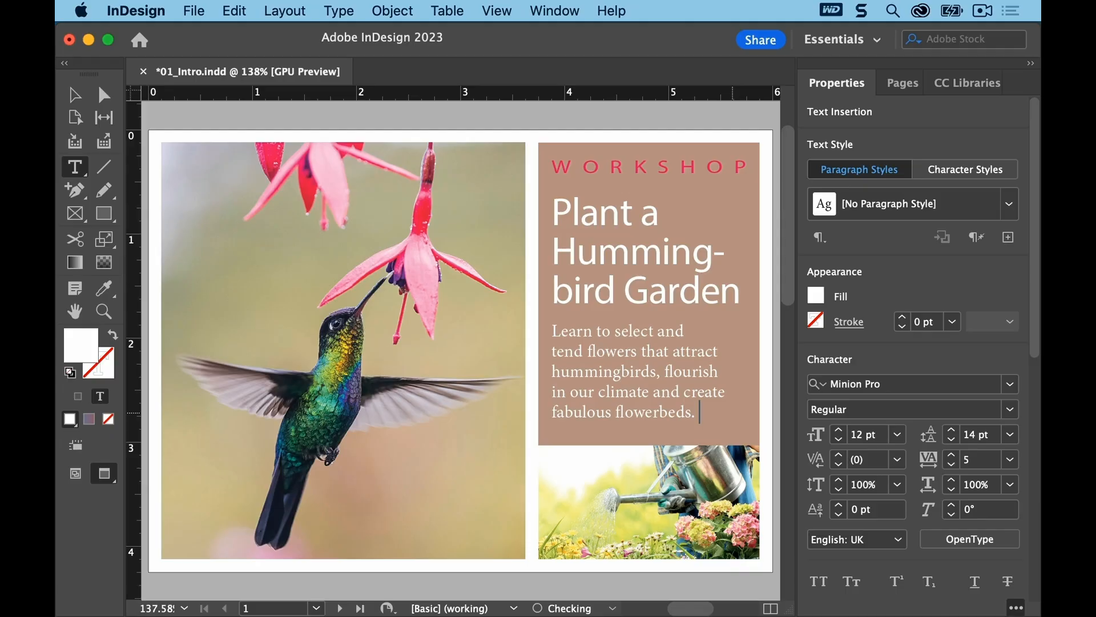
type("abcde")
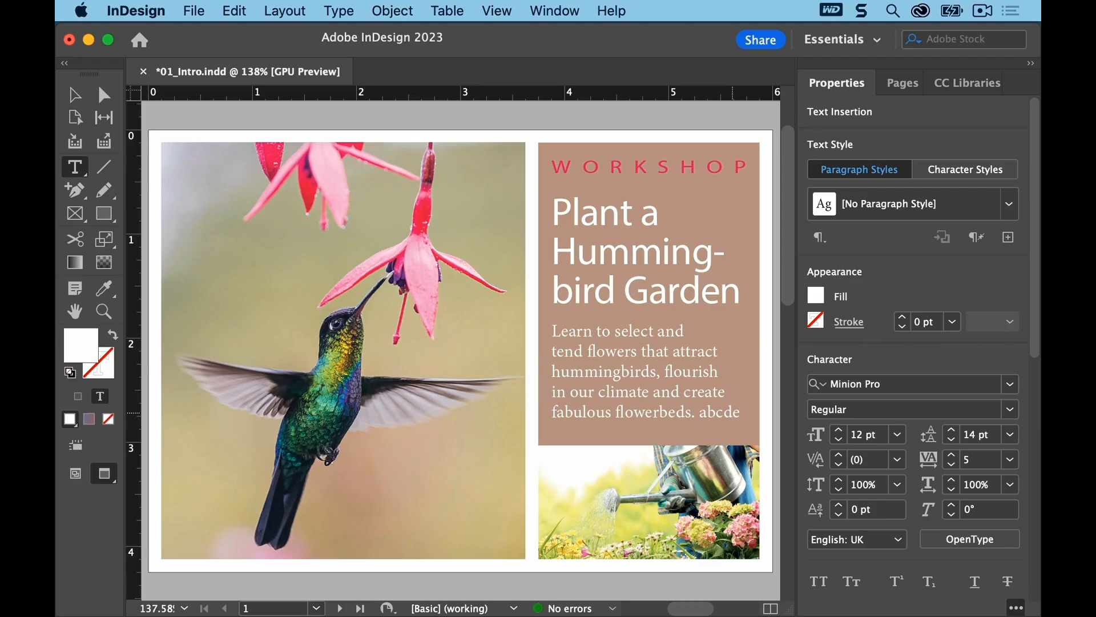
key("super")
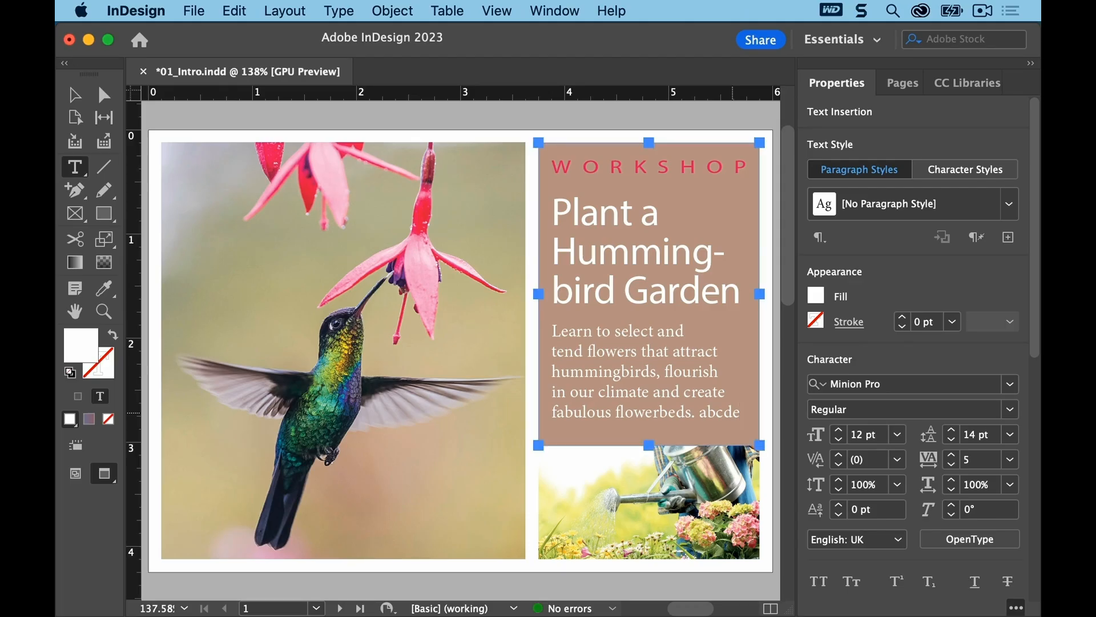
key("BackSpace")
key("BackSpace")
key("BackSpace")
key("BackSpace")
key("BackSpace")
key("BackSpace")
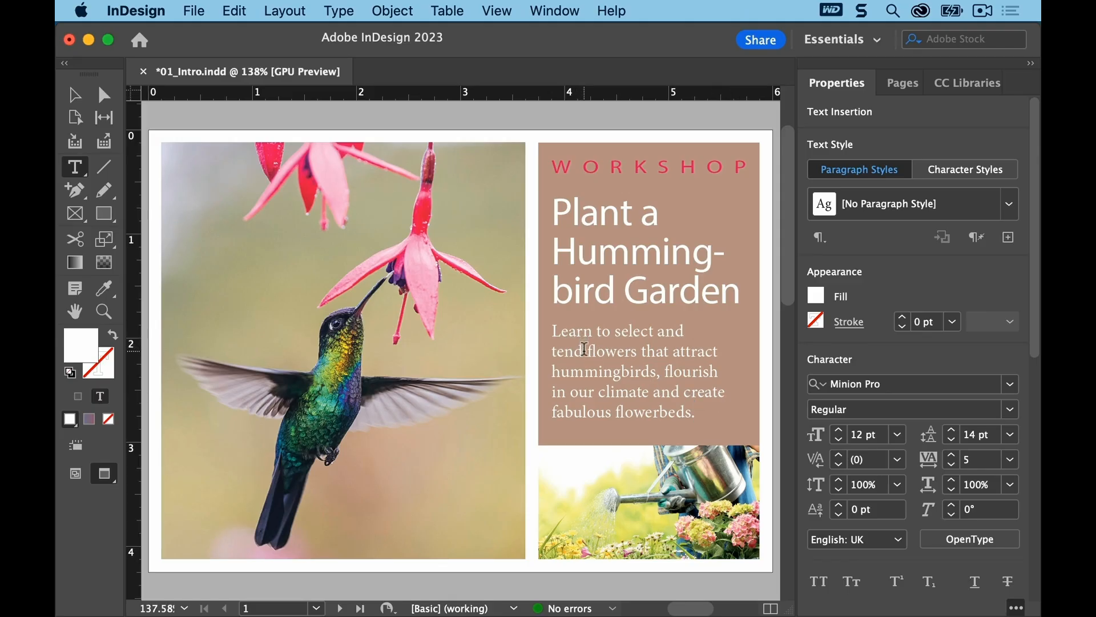
Replace the word "tend" with "grow" in the workshop description, undo the replacement, and deselect the text
left_click_drag(584, 343, 551, 349)
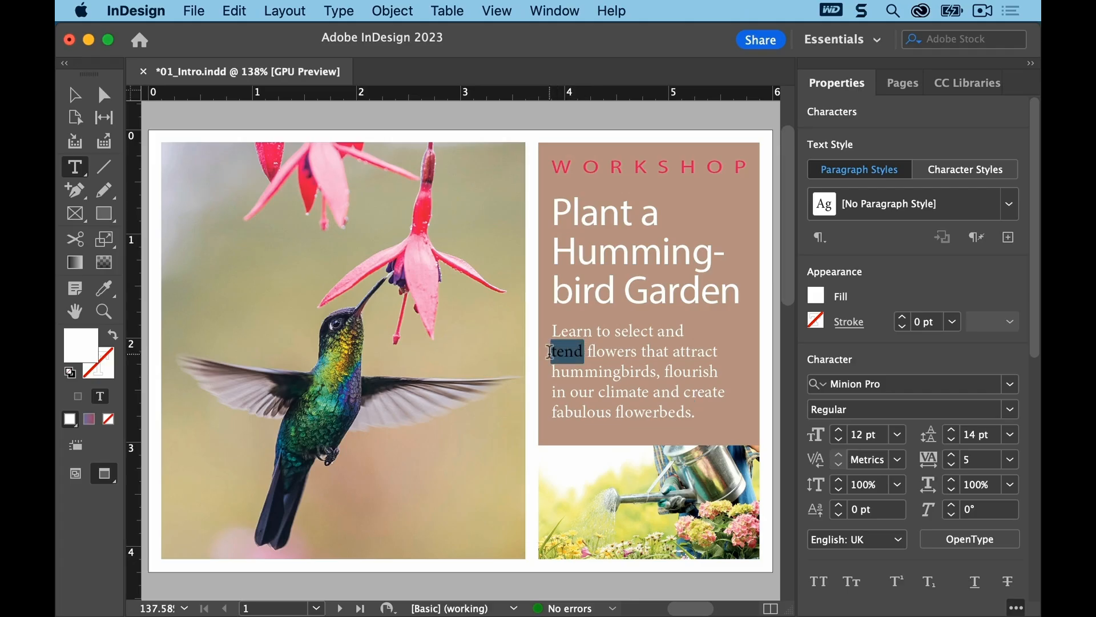
type("grow")
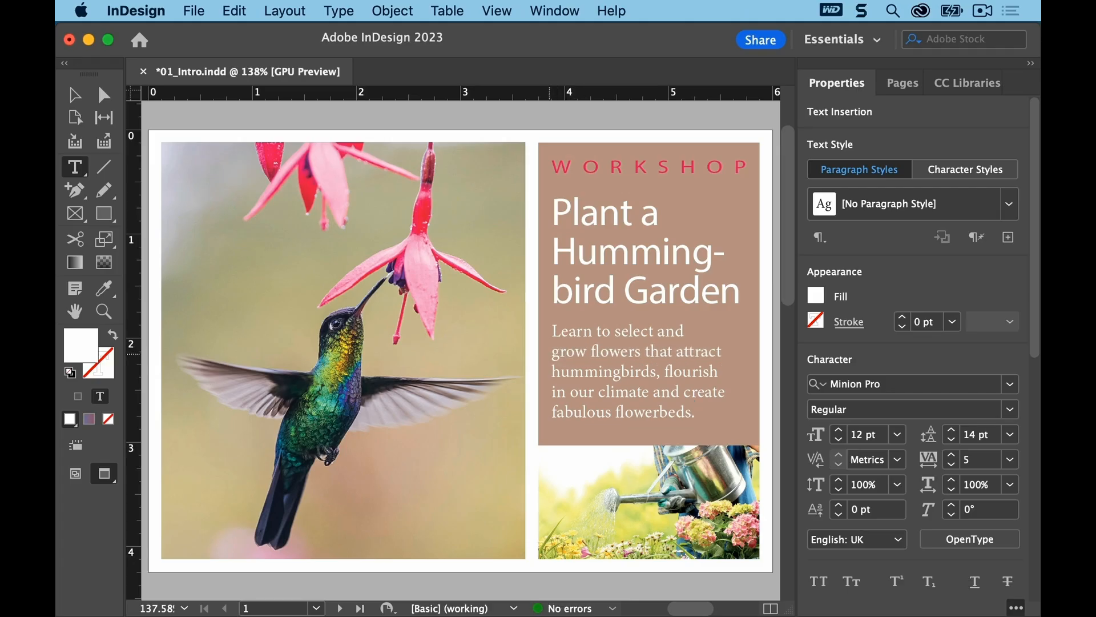
key("super+z")
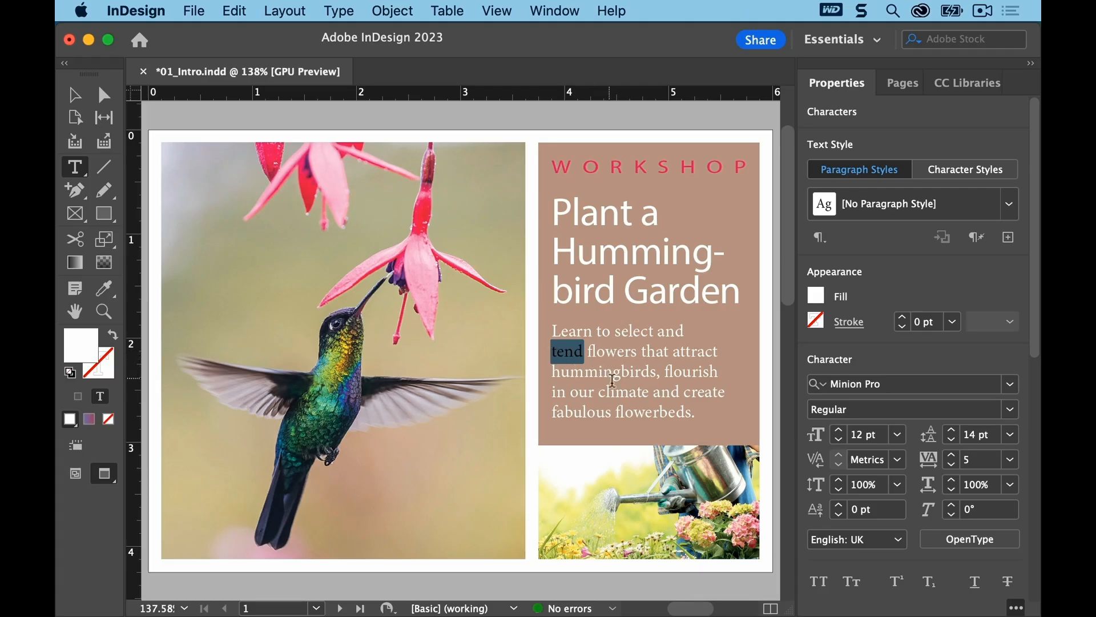
left_click(617, 406)
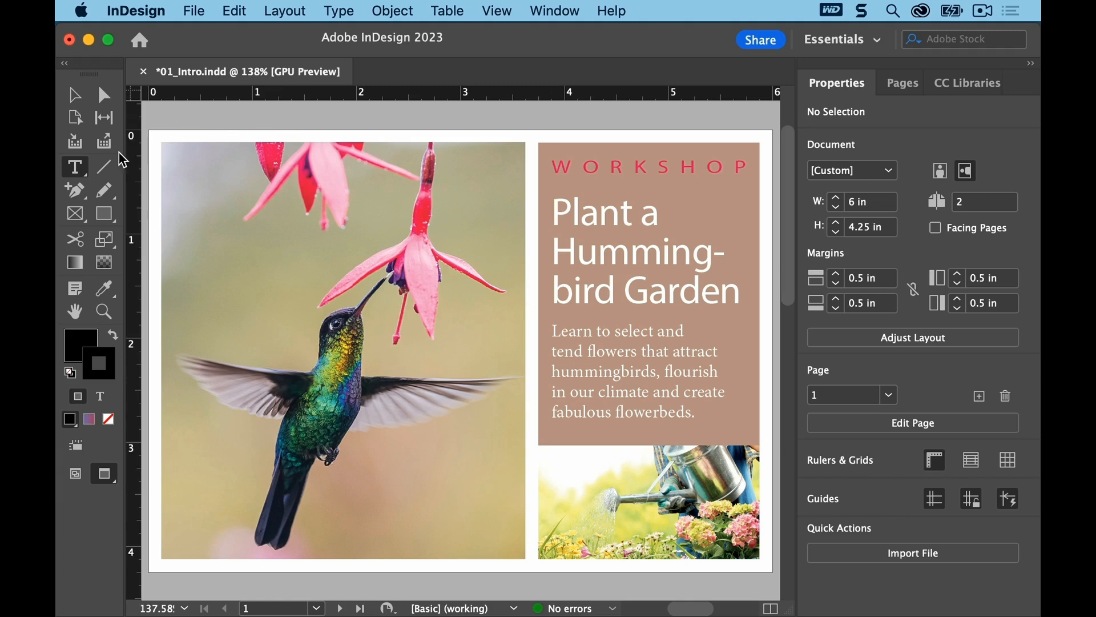
Draw a diagonal line about 3.4 in long across the hummingbird photo with the Line tool, and deselect it
left_click(106, 168)
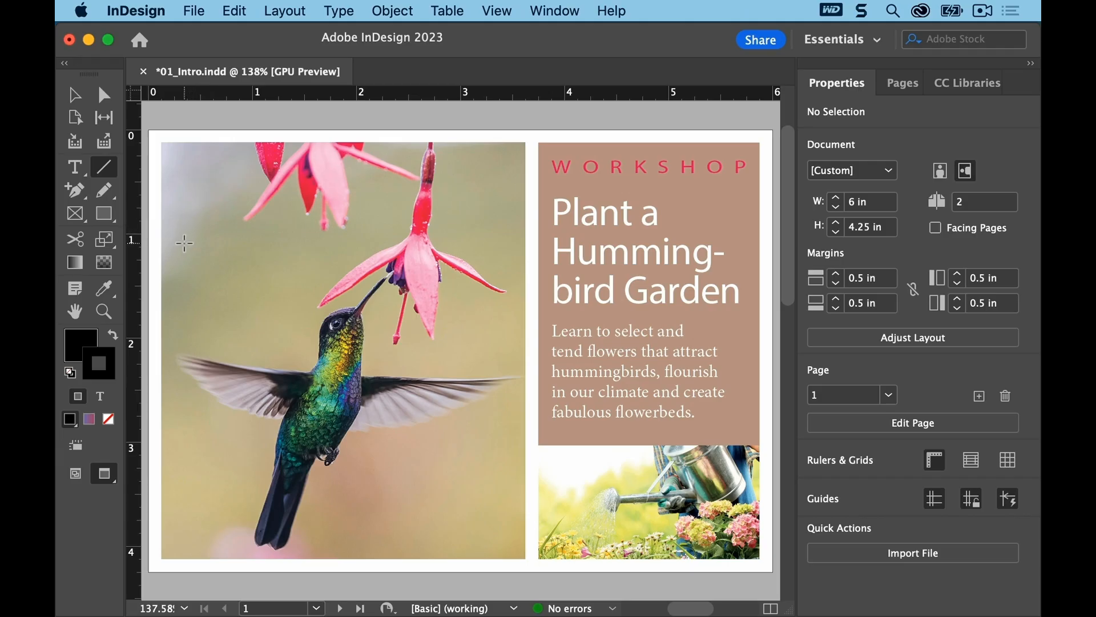
left_click_drag(184, 242, 509, 382)
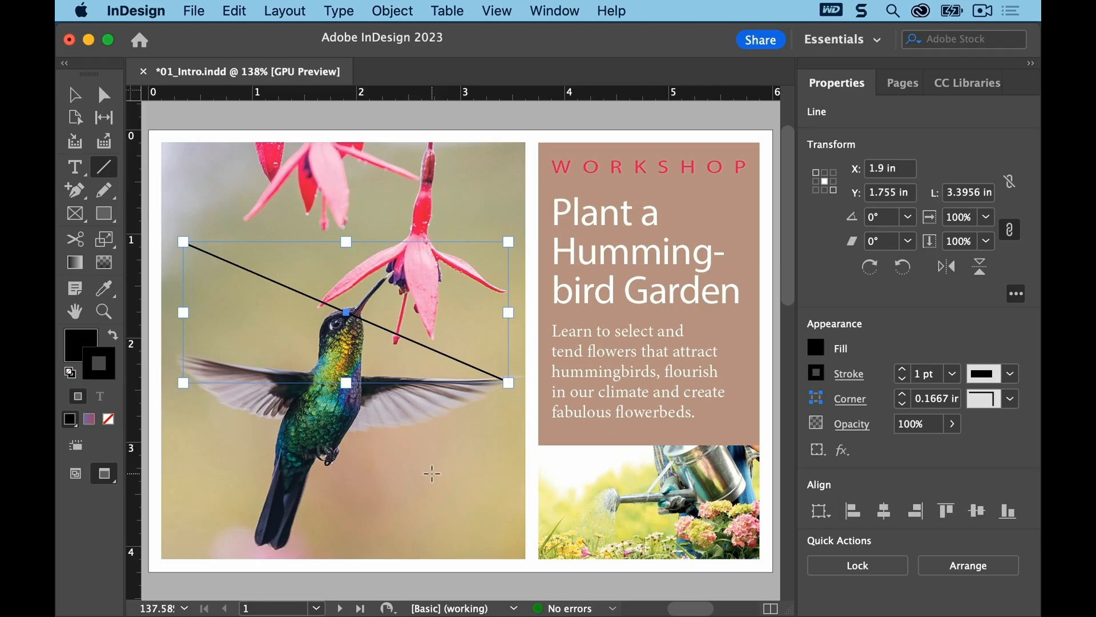
key("h")
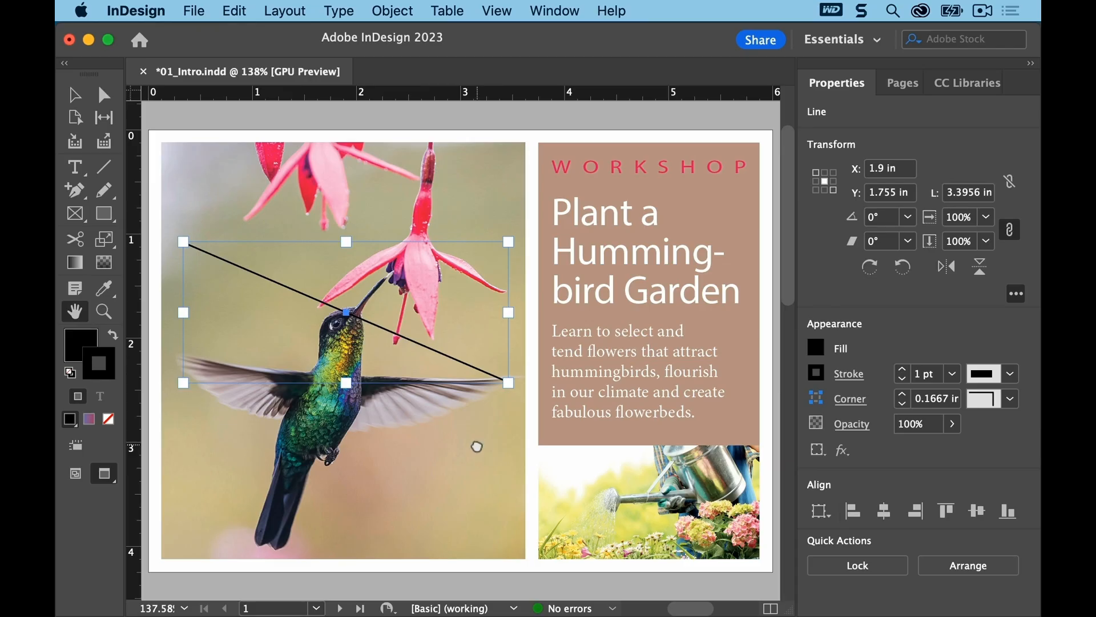
mouse_move(477, 443)
left_mouse_down()
mouse_move(369, 451)
mouse_move(284, 536)
mouse_move(474, 543)
mouse_move(489, 530)
mouse_move(514, 385)
mouse_move(485, 444)
left_mouse_up()
key("backslash")
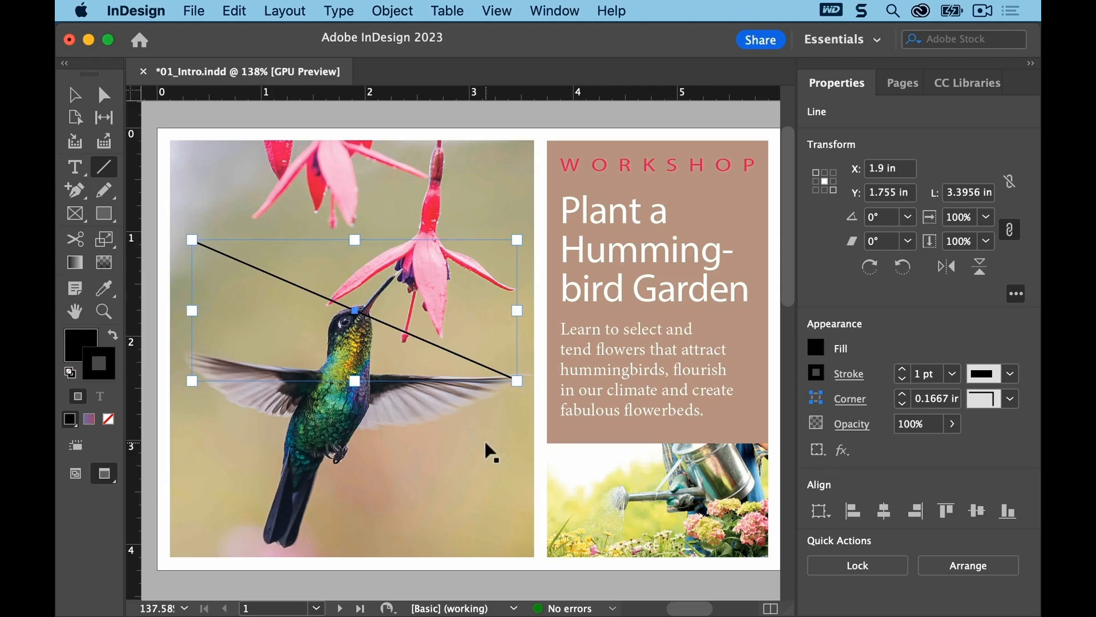
key("super+shift+a")
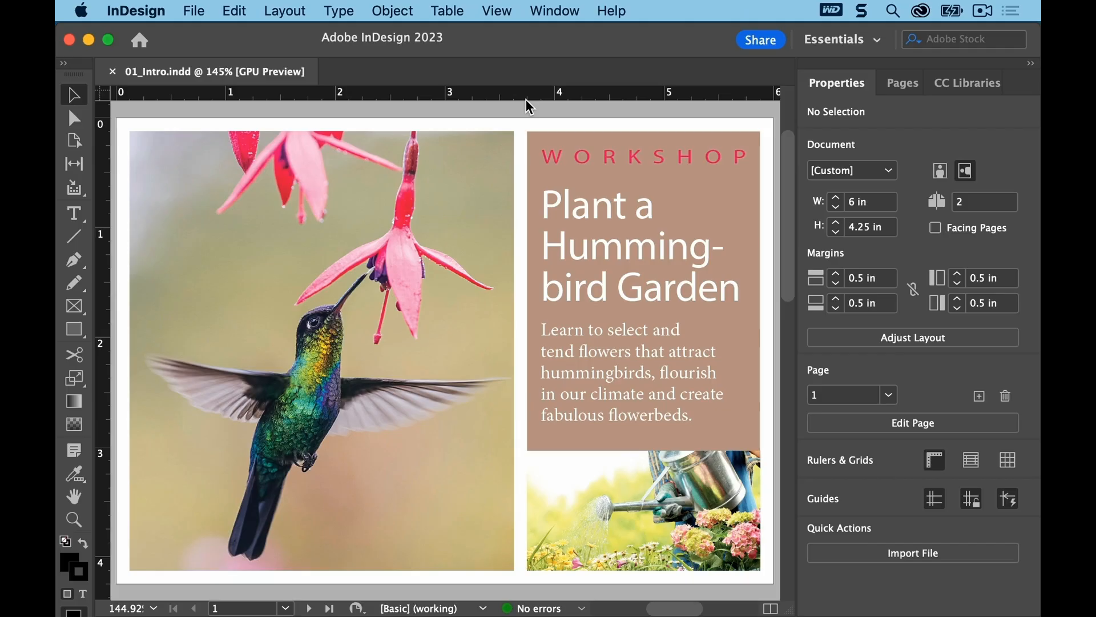
Set the document's screen mode to Normal
left_click(496, 11)
mouse_move(629, 311)
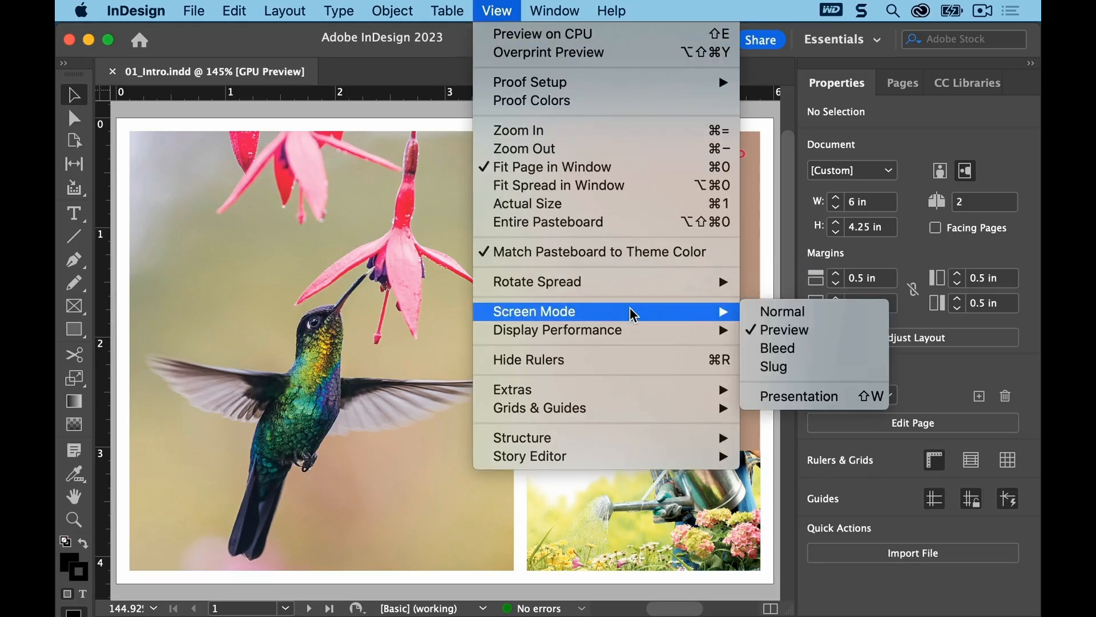
left_click(837, 320)
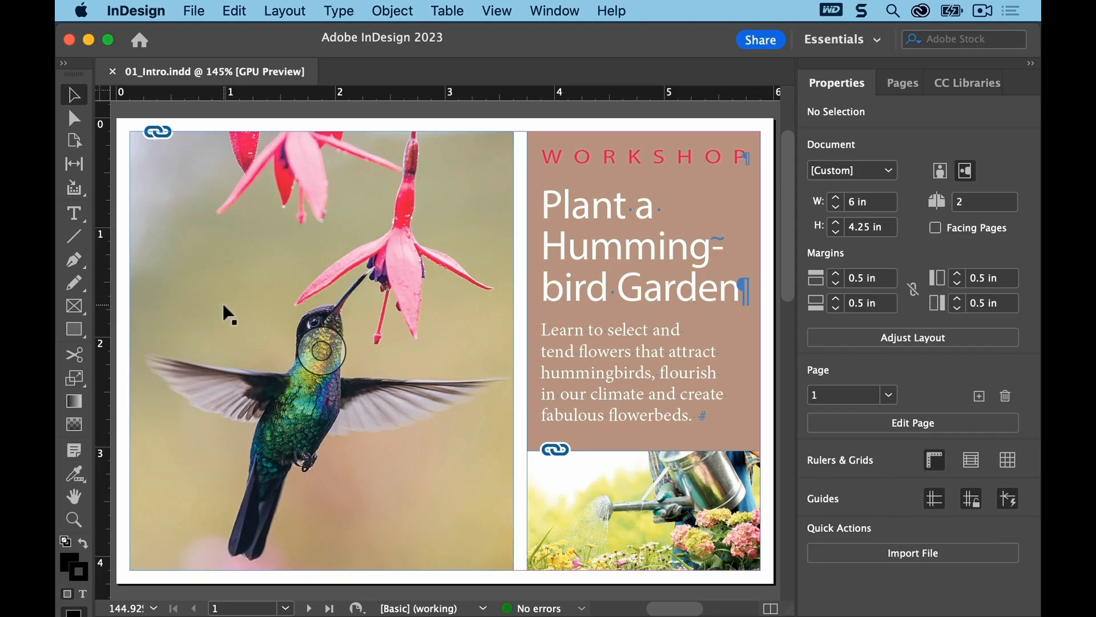
Draw a rectangular placeholder frame about 2 × 1.2 in on the pasteboard beside the page, and undo it
key("f")
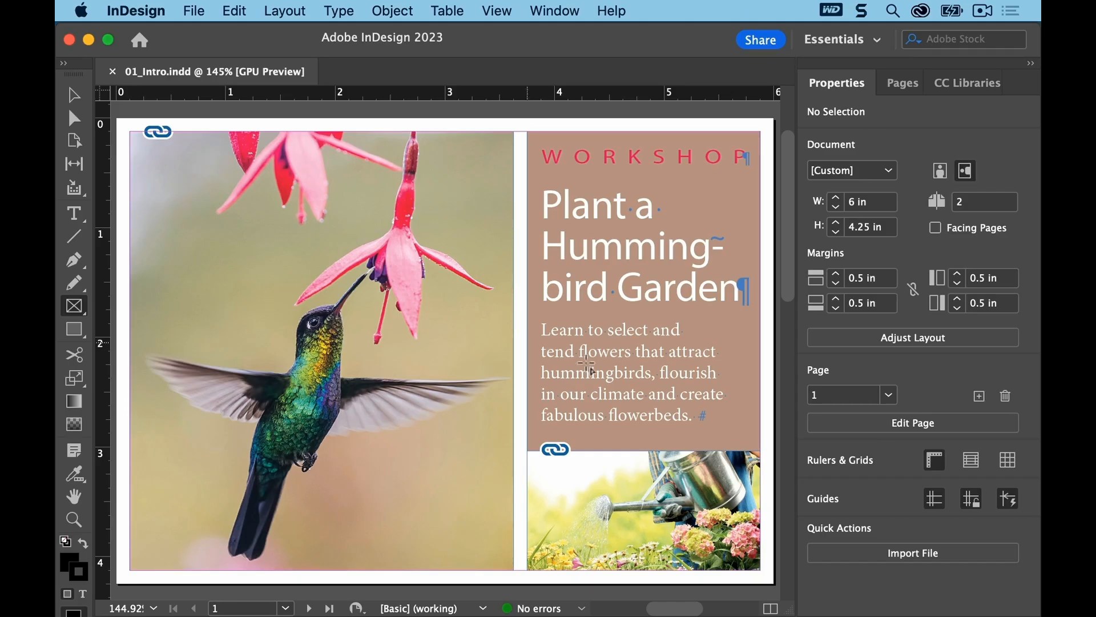
left_click_drag(697, 608, 665, 611)
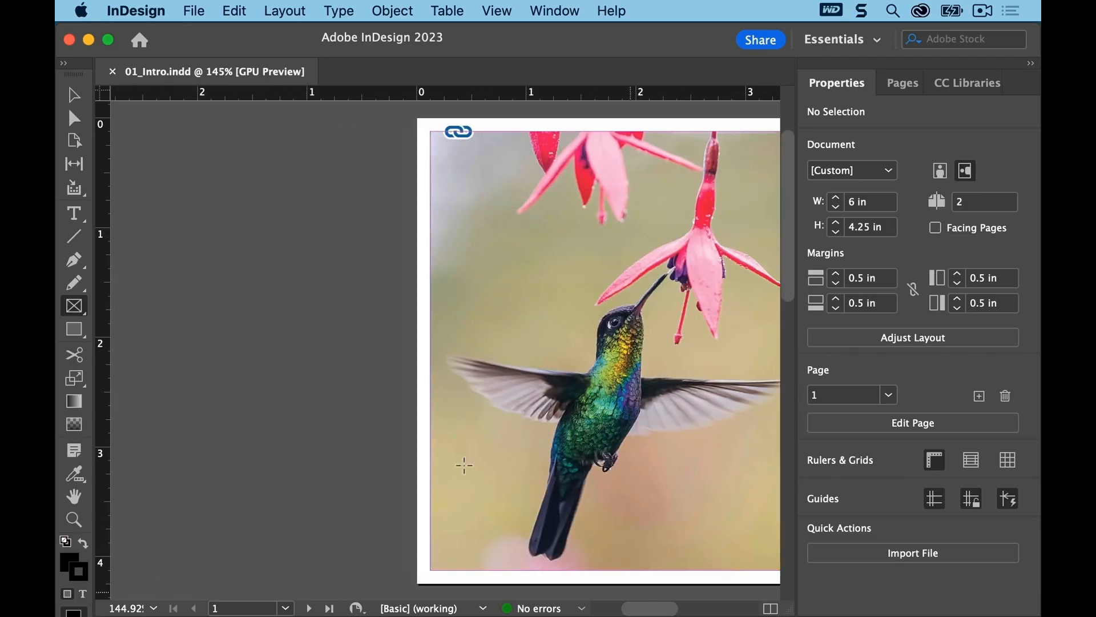
left_click_drag(156, 183, 375, 313)
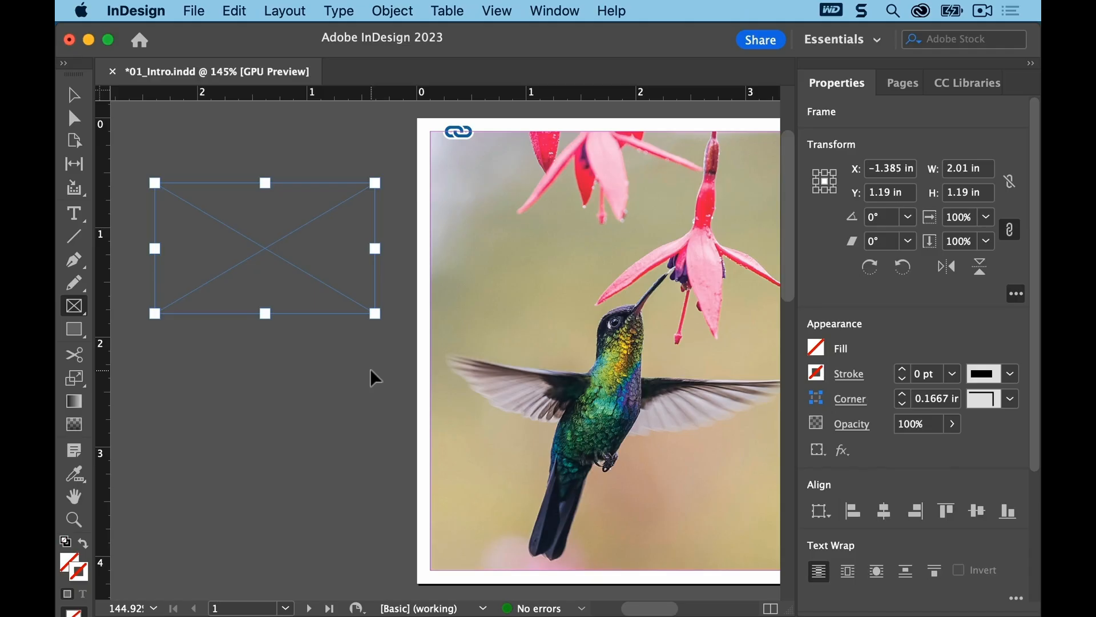
key("super+z")
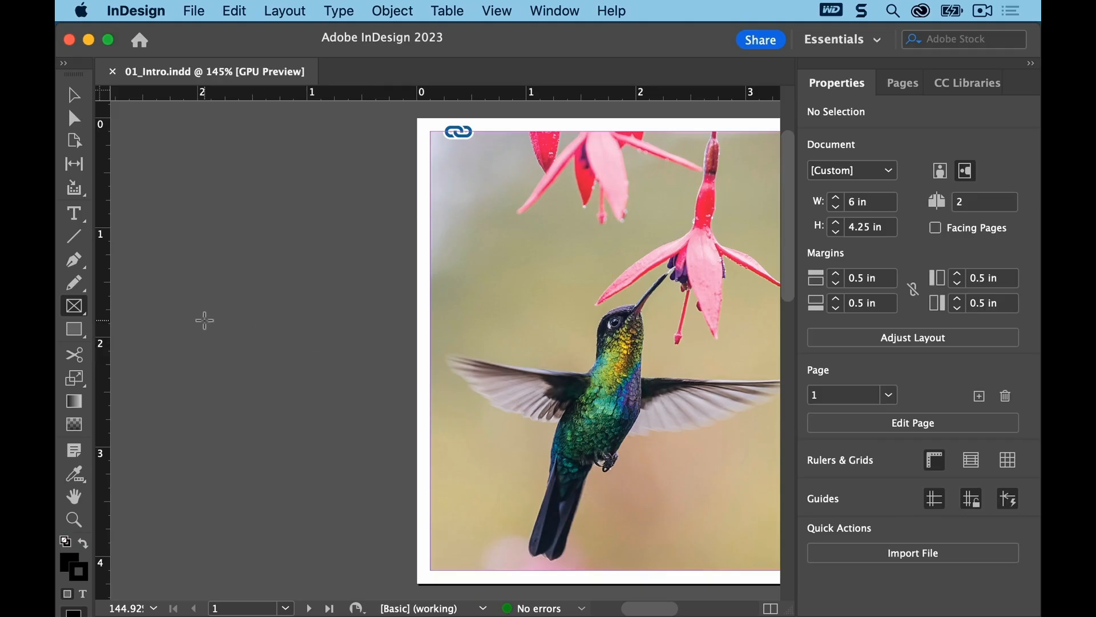
Draw an elliptical placeholder frame about 1.9 × 0.95 in on the pasteboard, undo it, and return to the Rectangle Frame tool
left_click(85, 319)
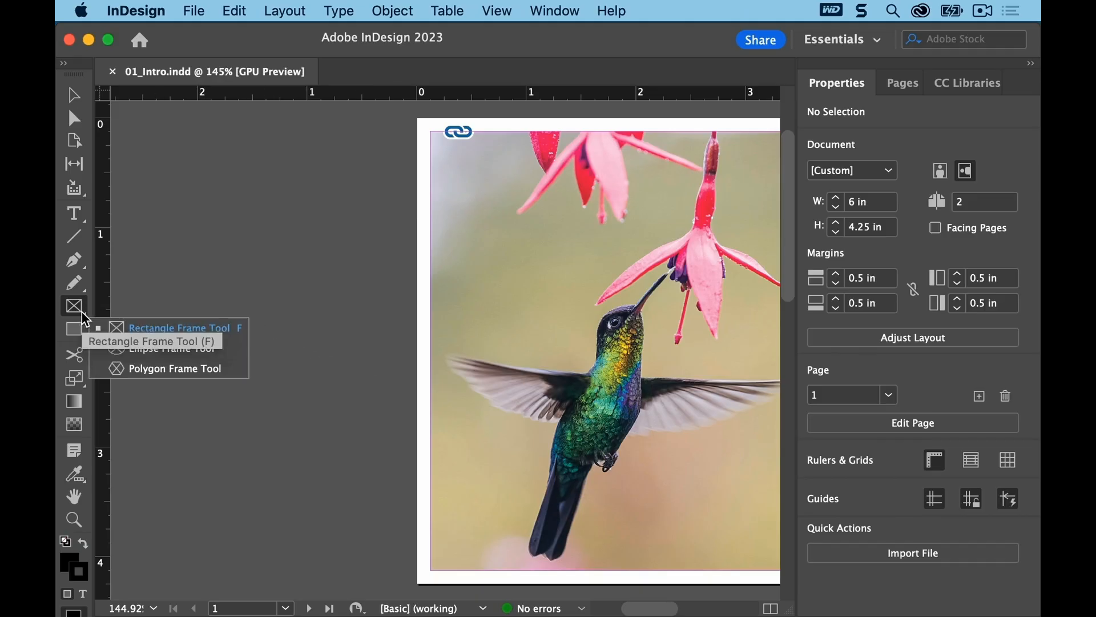
left_click(98, 349)
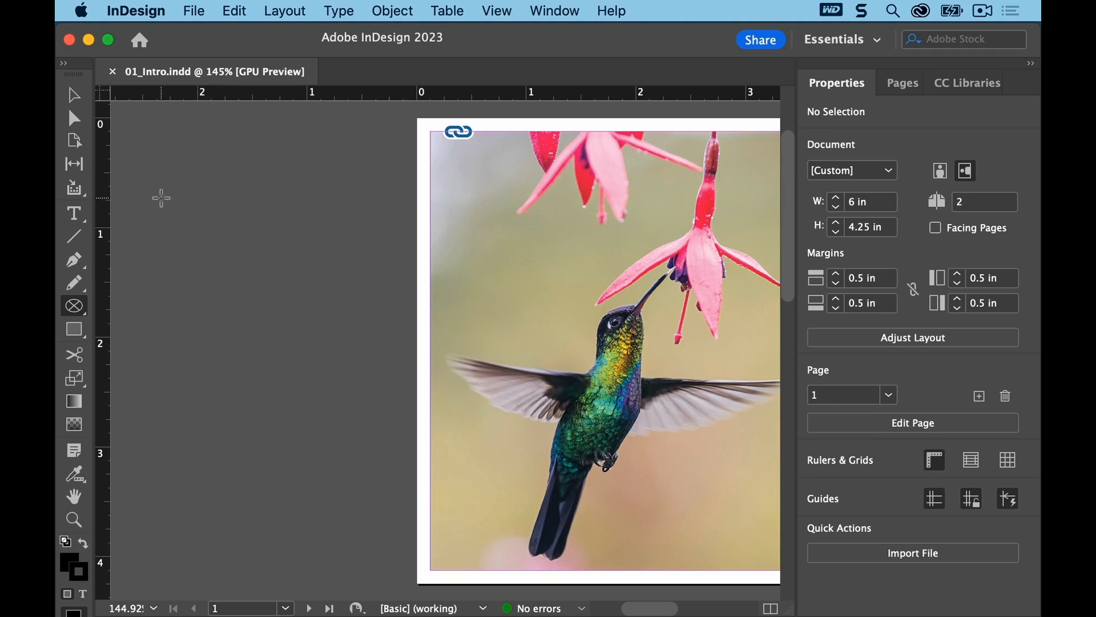
left_click_drag(161, 197, 368, 302)
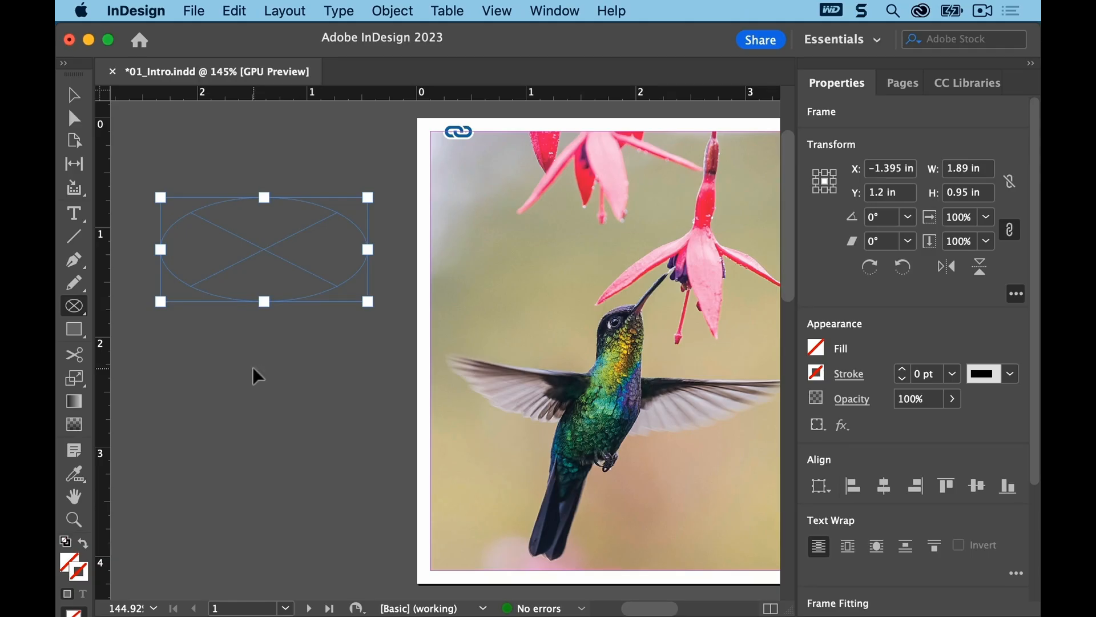
key("super+z")
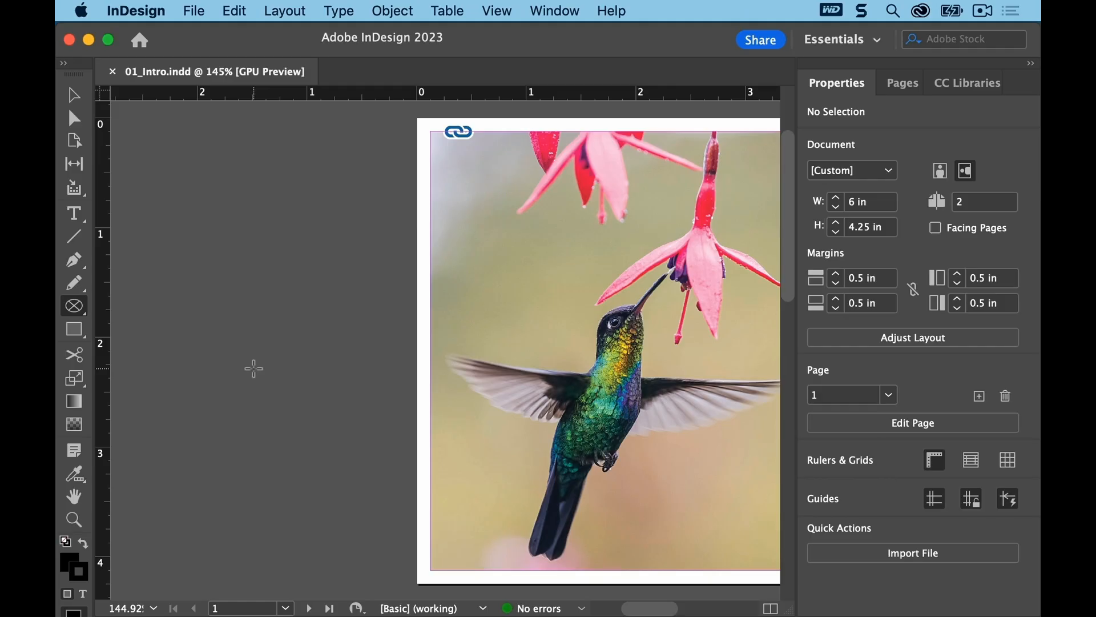
left_click(86, 317)
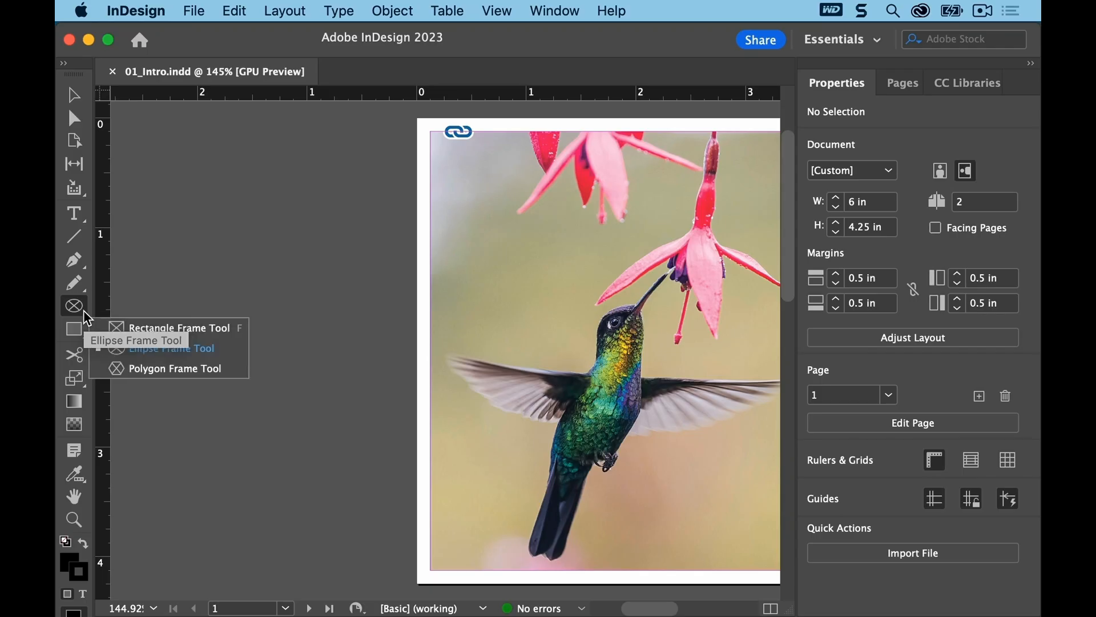
left_click(226, 330)
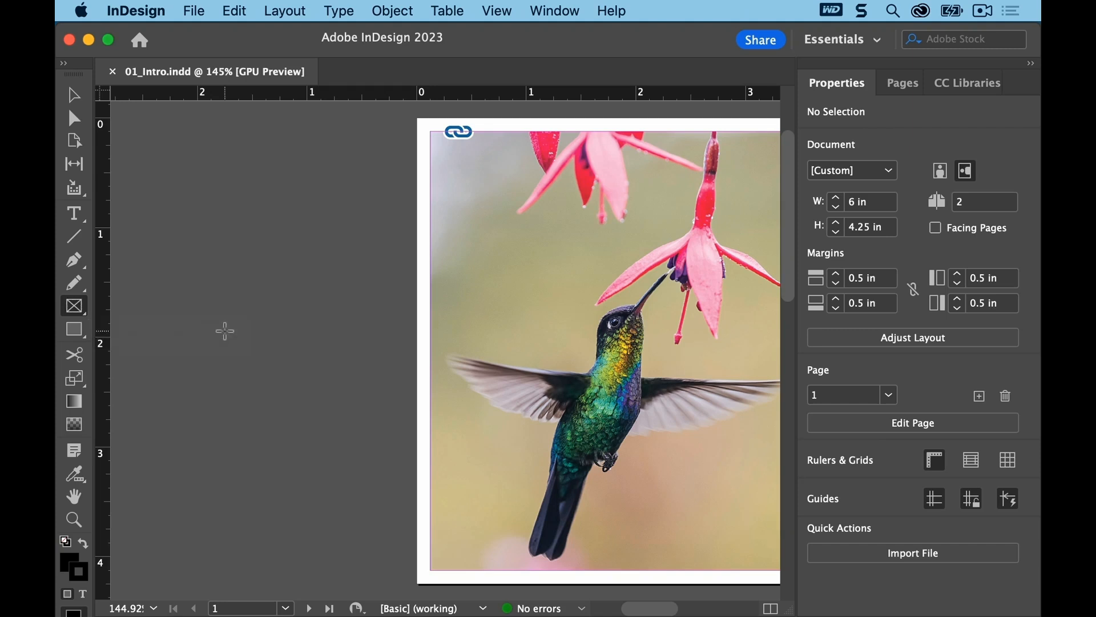
Examine the hidden tools grouped with the Content Collector, Pen, Pencil, Rectangle Frame, Rectangle and Scale tools
left_click(76, 95)
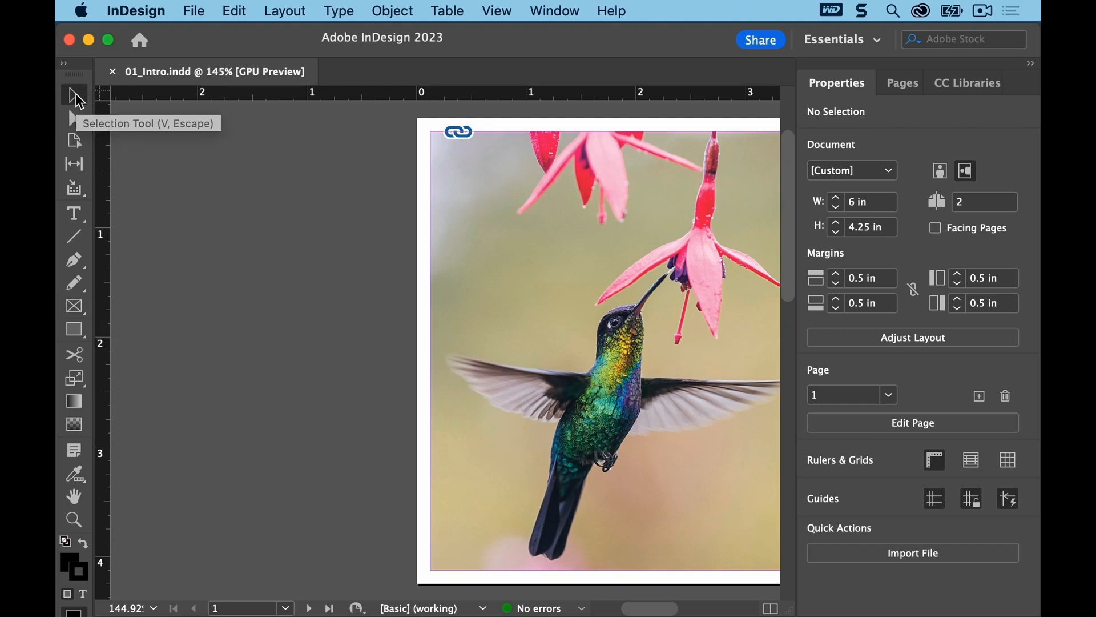
left_click(85, 198)
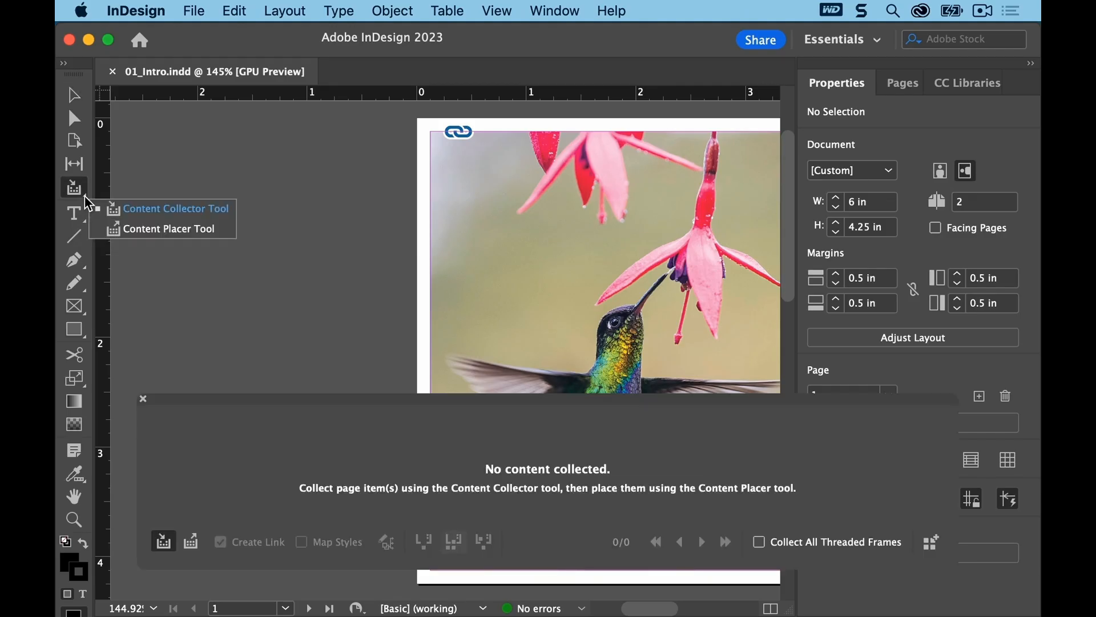
left_click(83, 220)
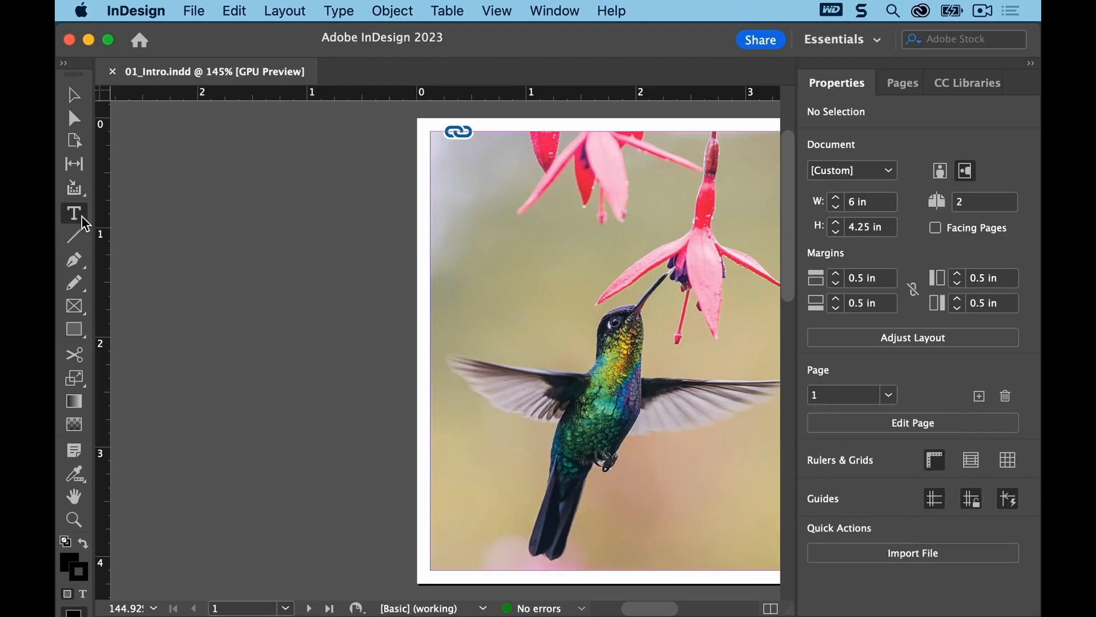
left_click(84, 270)
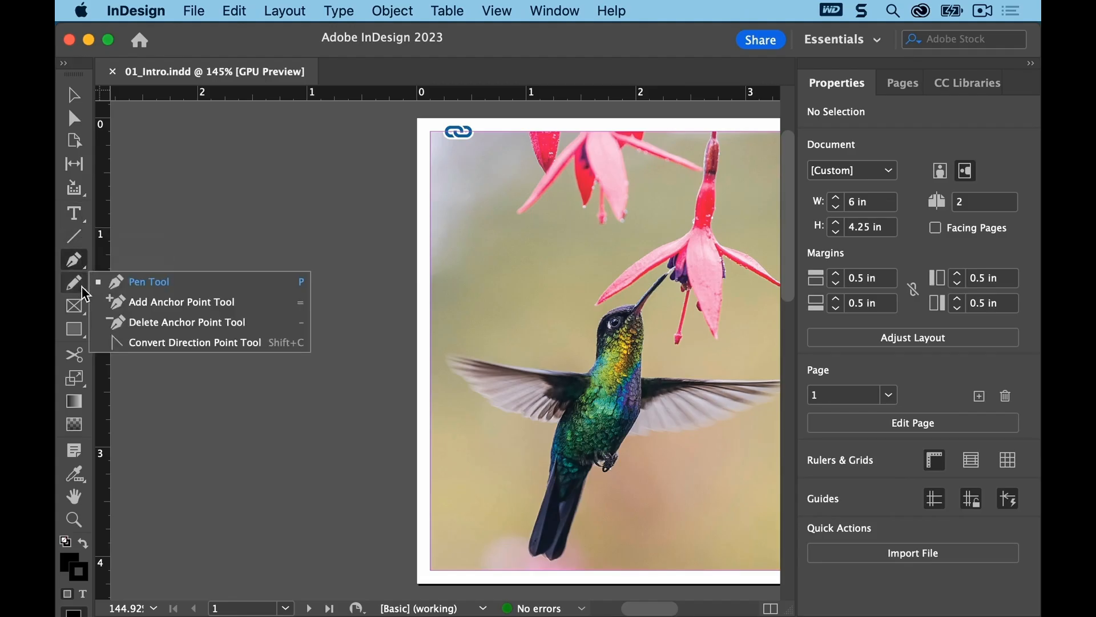
left_click(84, 288)
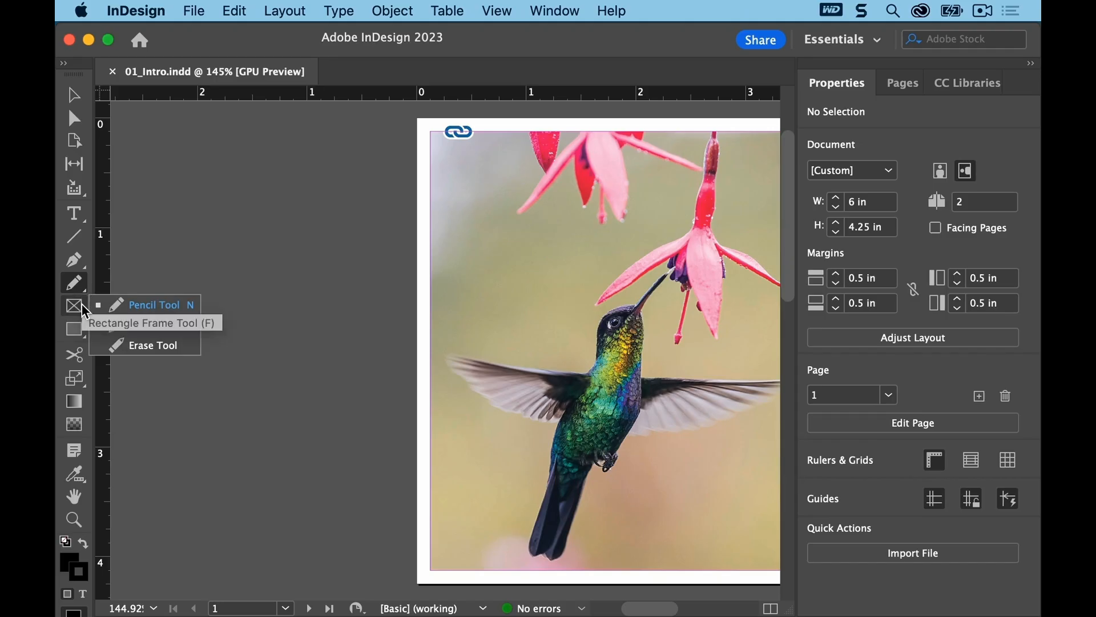
left_click(85, 313)
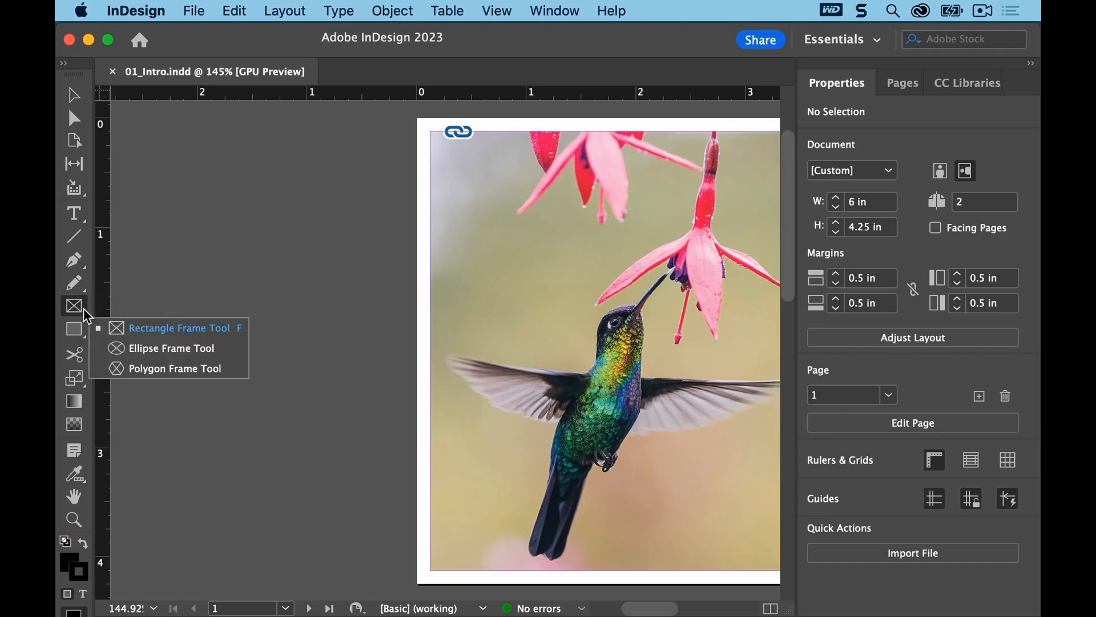
left_click(85, 337)
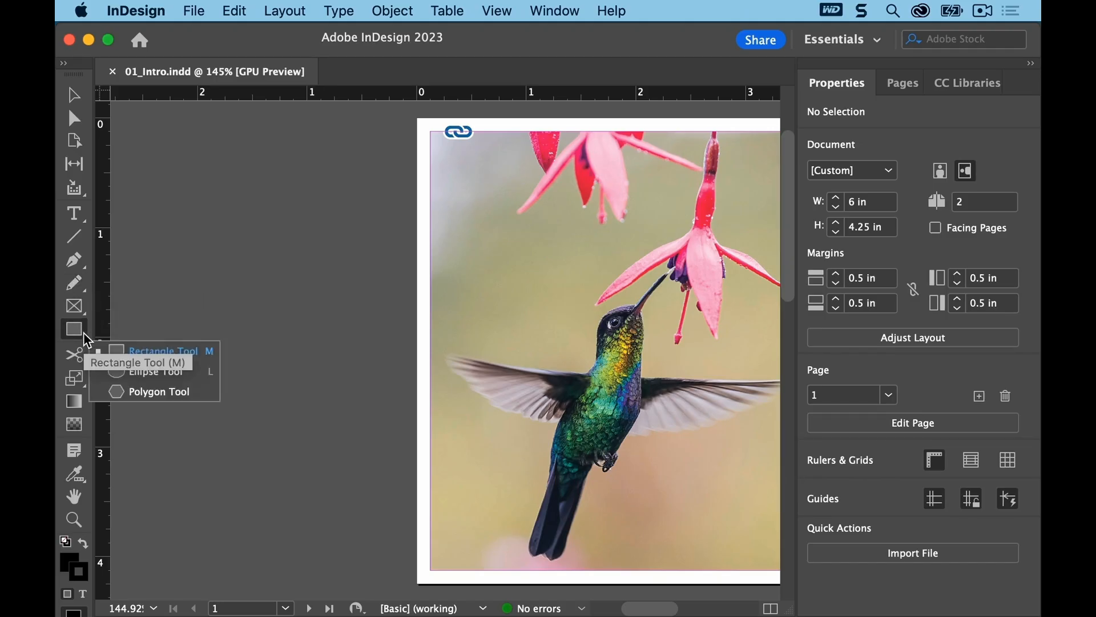
left_click(88, 393)
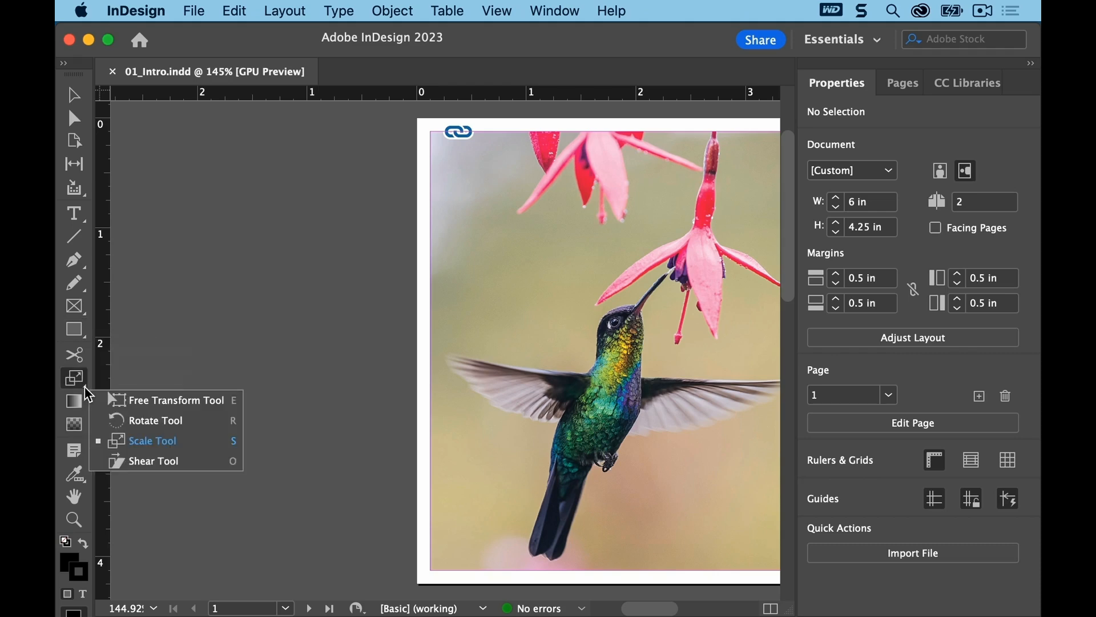
left_click(86, 475)
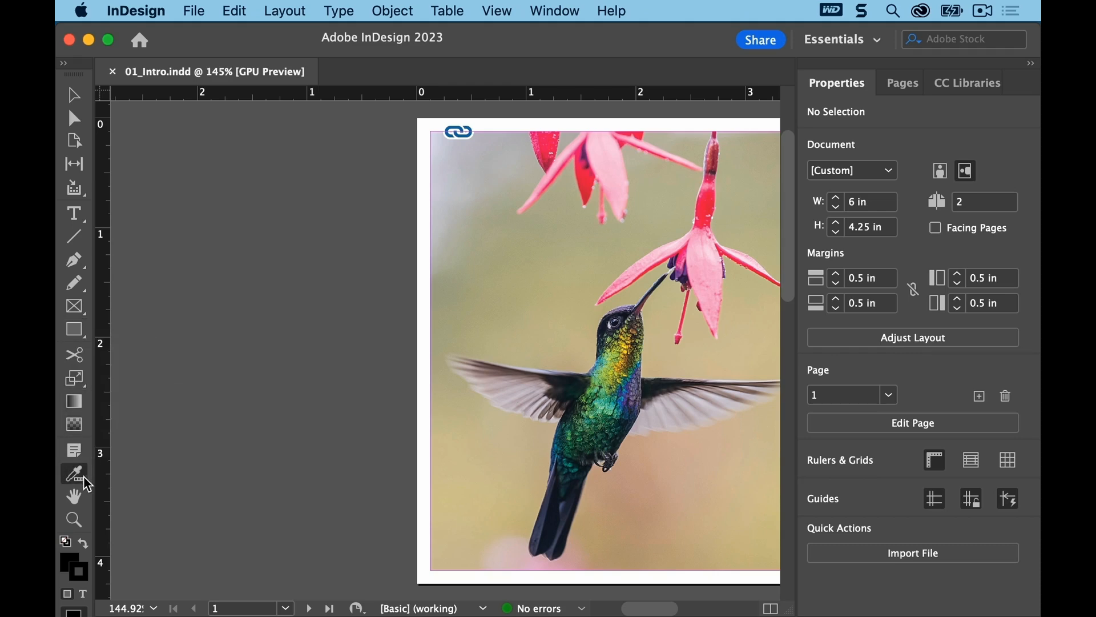
Arrange the toolbox in two columns and set the screen mode to Preview
left_click(64, 63)
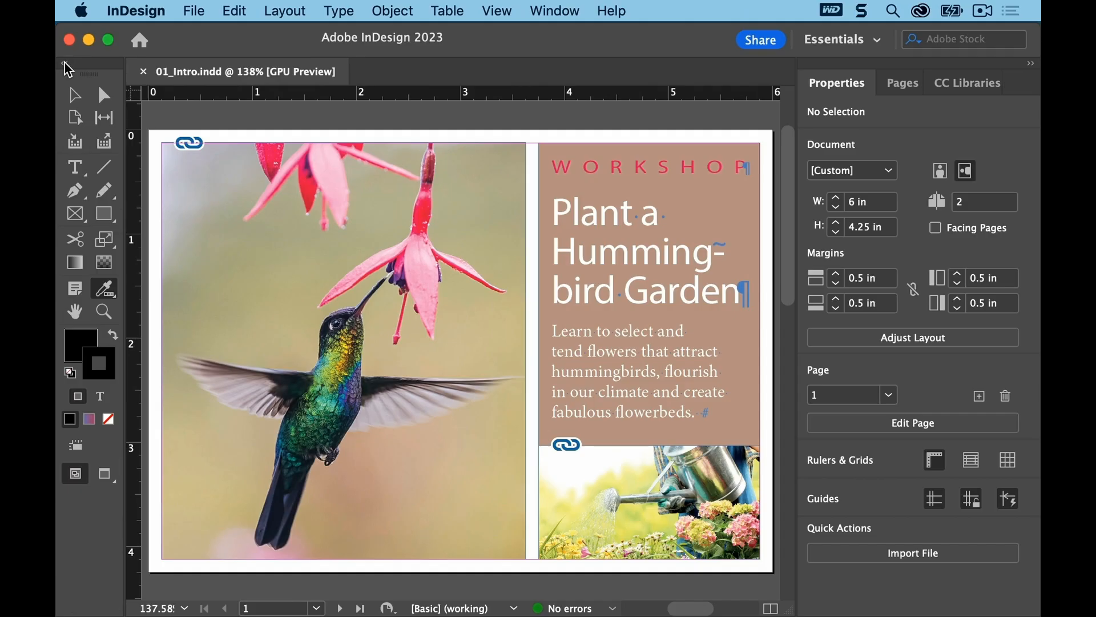
left_click(114, 486)
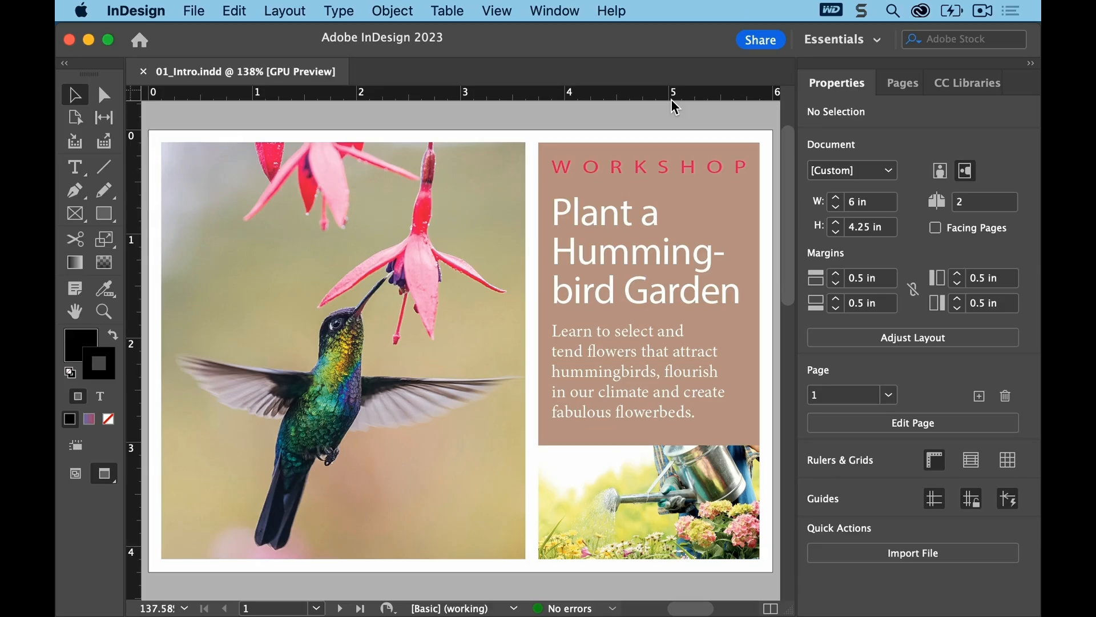
Switch to the Advanced workspace and reset it to its default layout
left_click(561, 16)
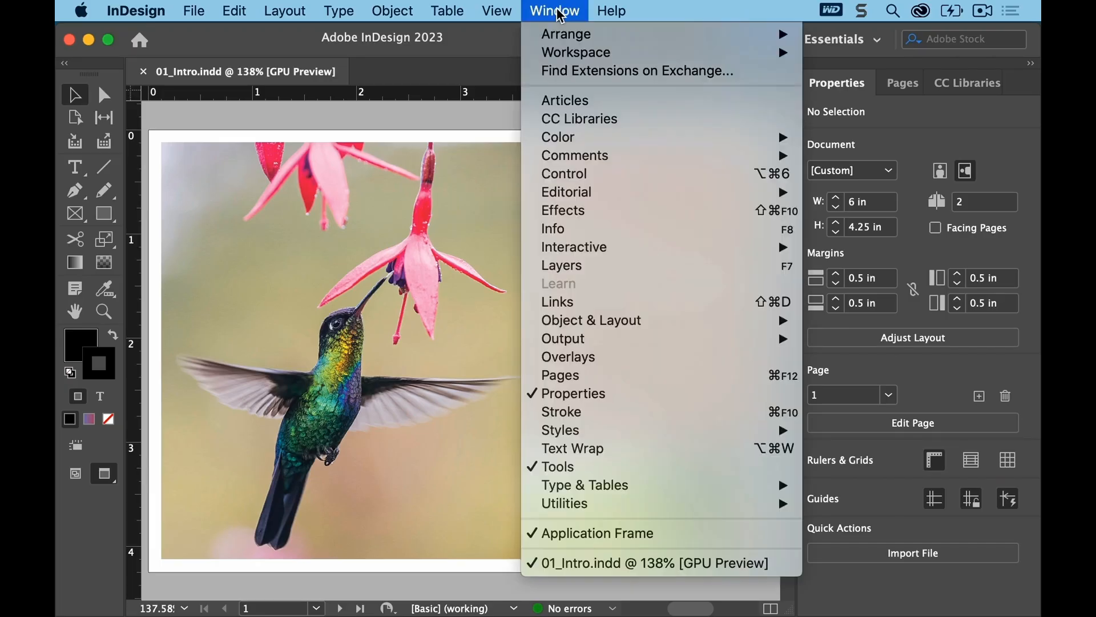
mouse_move(739, 55)
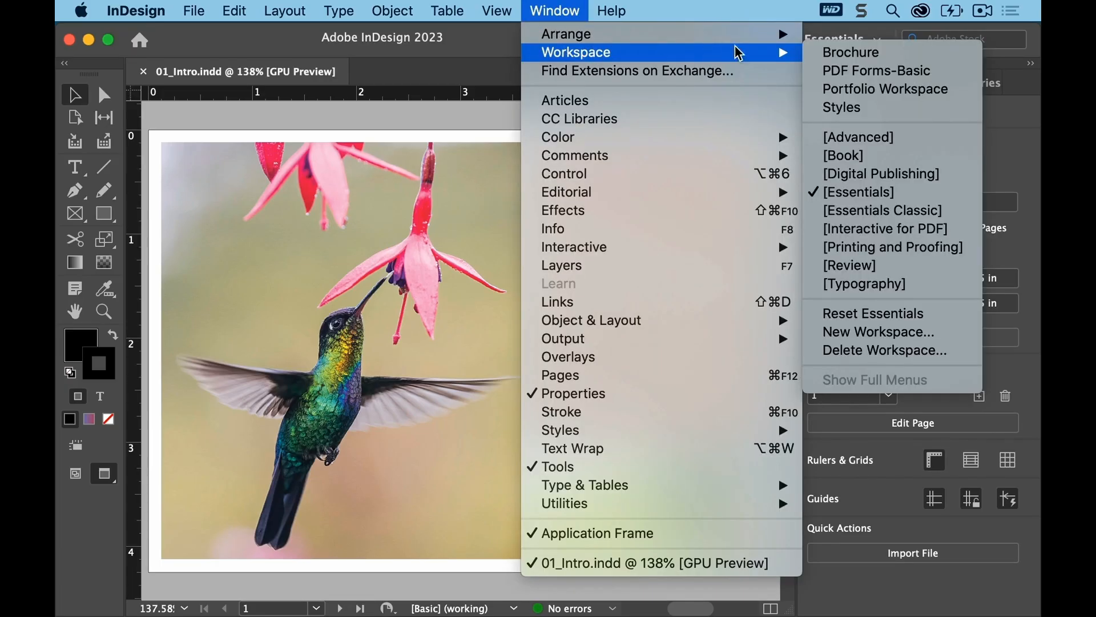
left_click(827, 138)
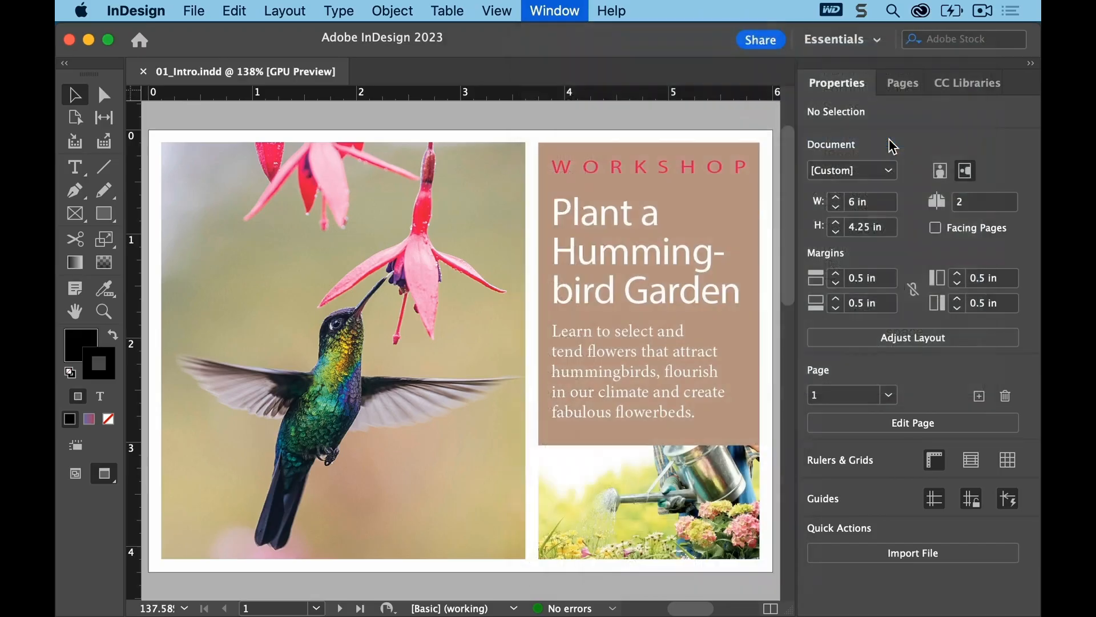
left_click(563, 11)
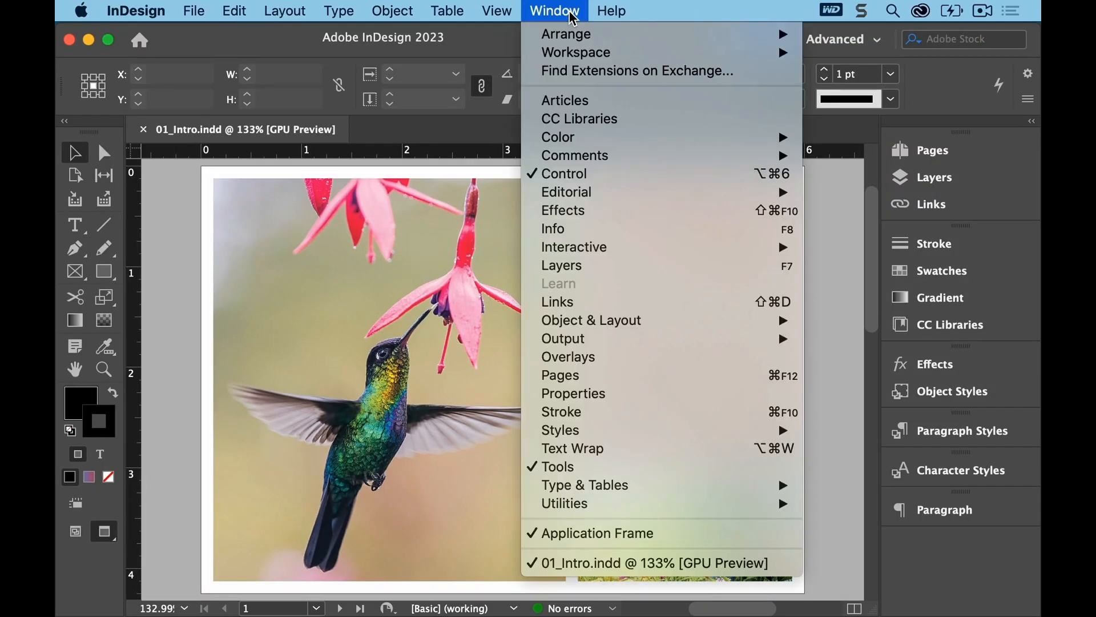
mouse_move(585, 52)
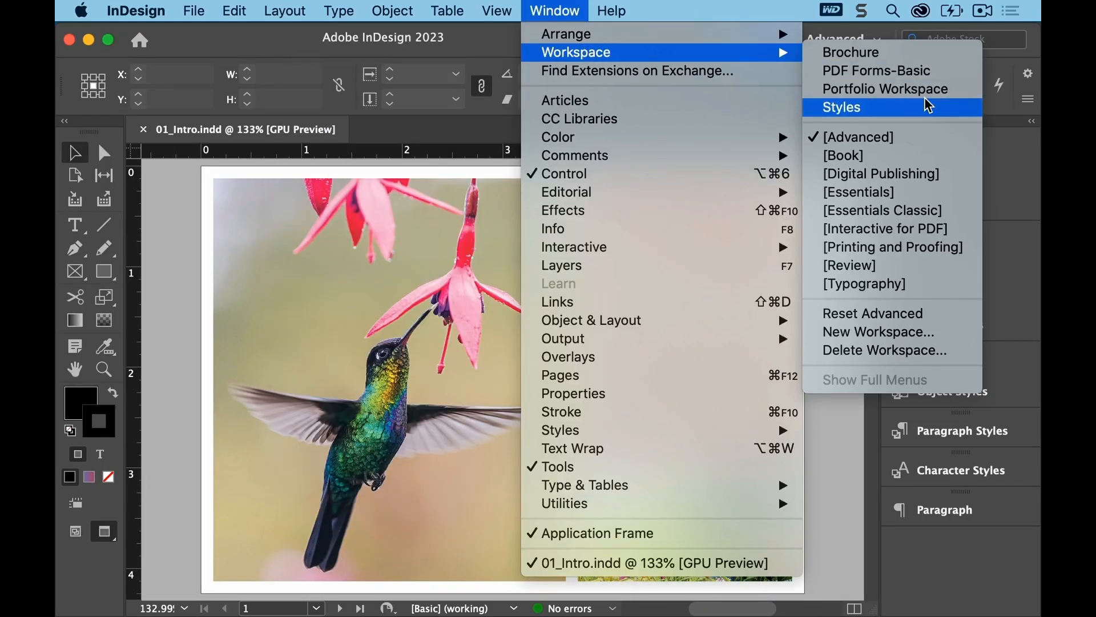
left_click(951, 315)
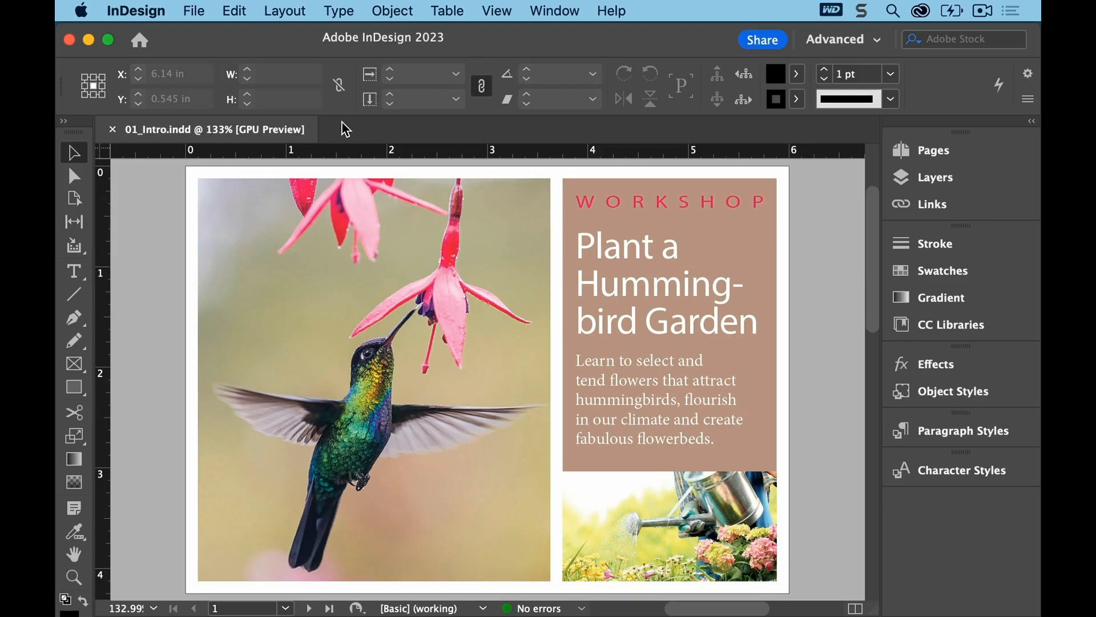
Set the screen mode to Normal so frame edges and pasteboard items are displayed
left_click(496, 11)
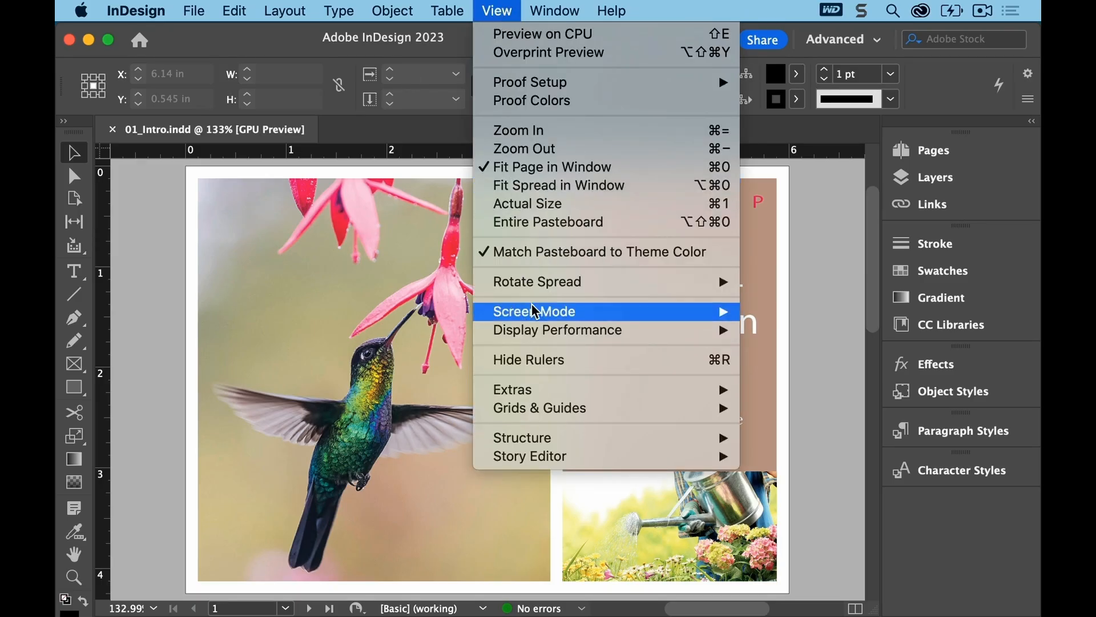
mouse_move(688, 317)
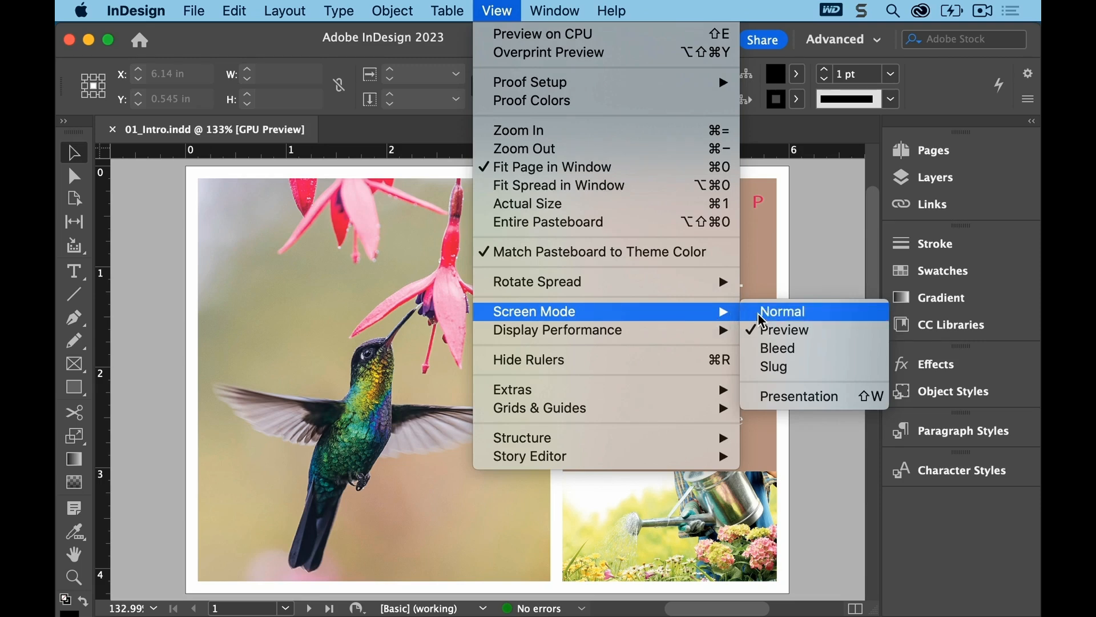
left_click(782, 312)
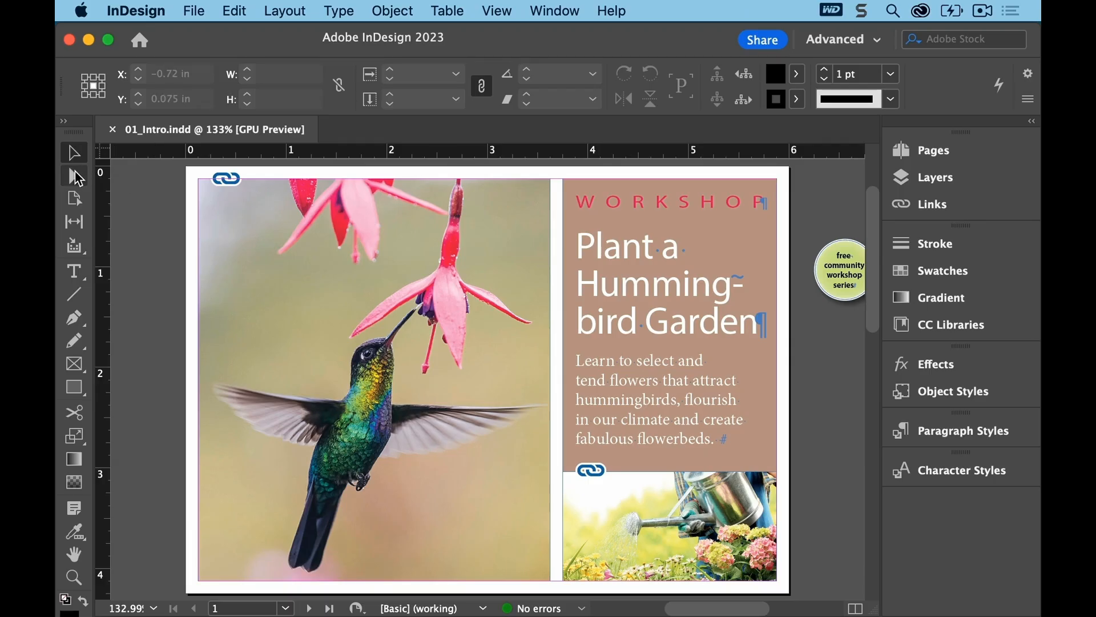
Select the hummingbird picture inside its frame with the Direct Selection tool and scale it to 49%
left_click(74, 179)
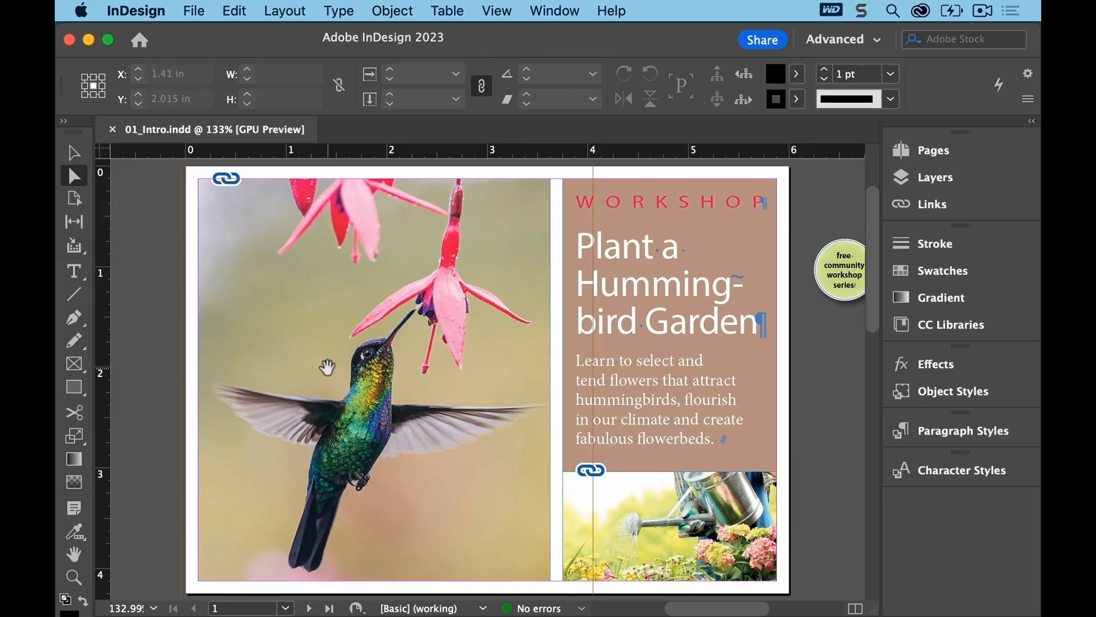
left_click(327, 367)
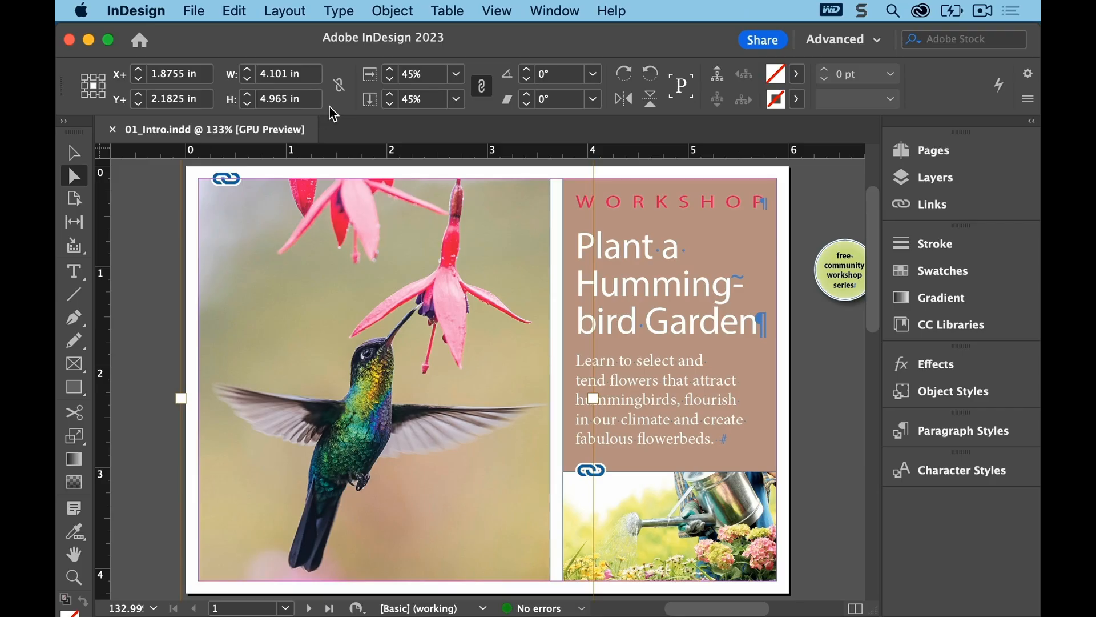
left_click(389, 69)
left_click(389, 69)
left_click(388, 70)
left_click(389, 69)
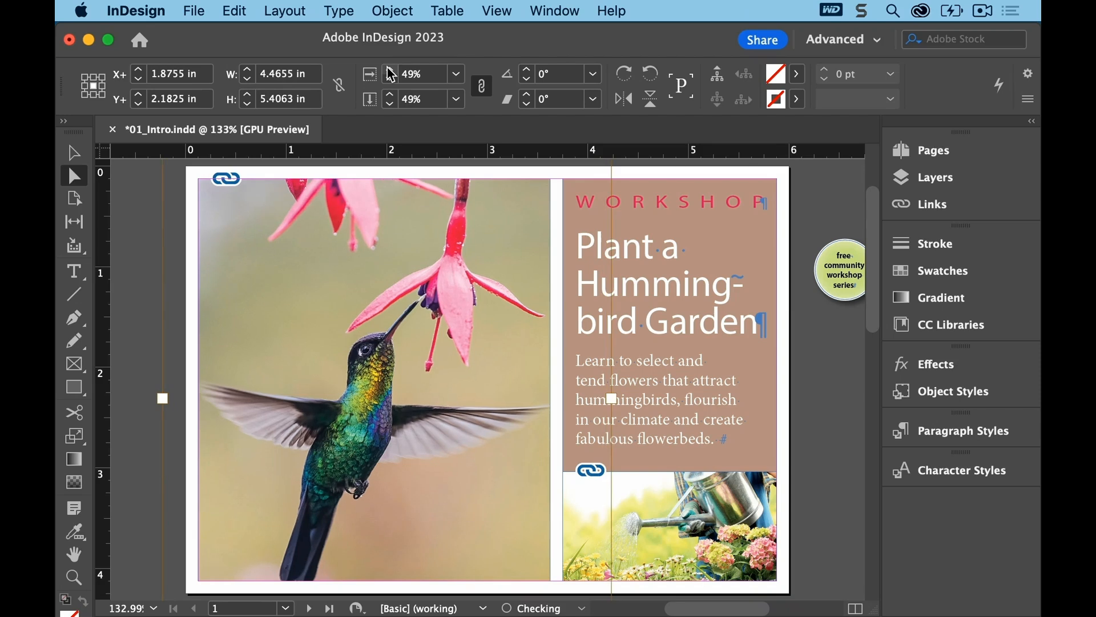
Reduce the hummingbird picture's horizontal and vertical scale to 45%
left_click(391, 105)
left_click(392, 105)
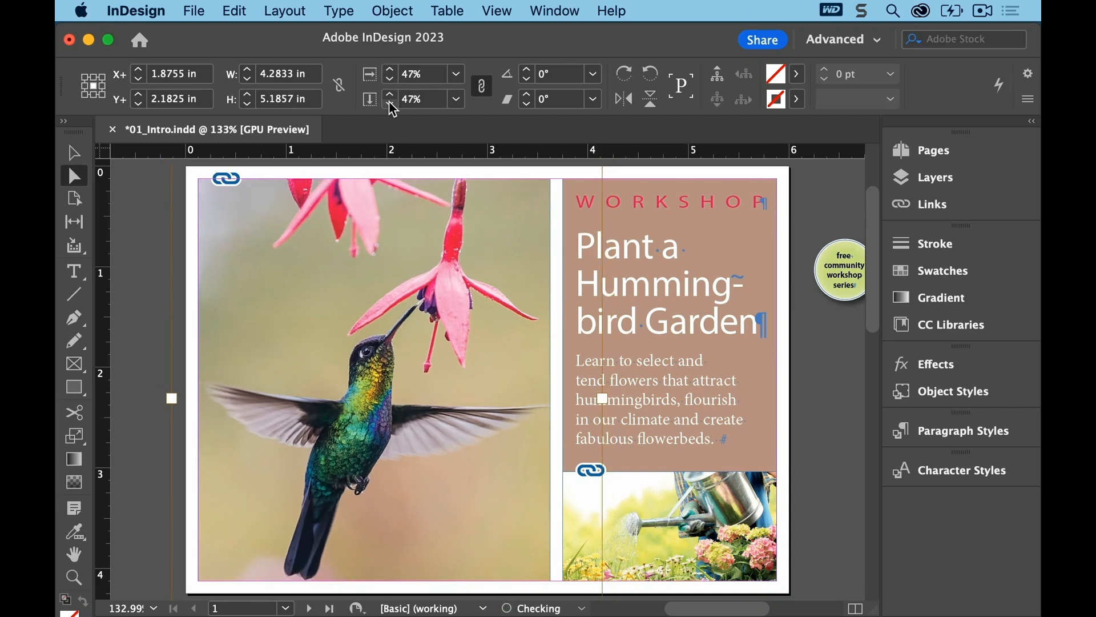
left_click(392, 106)
left_click(389, 103)
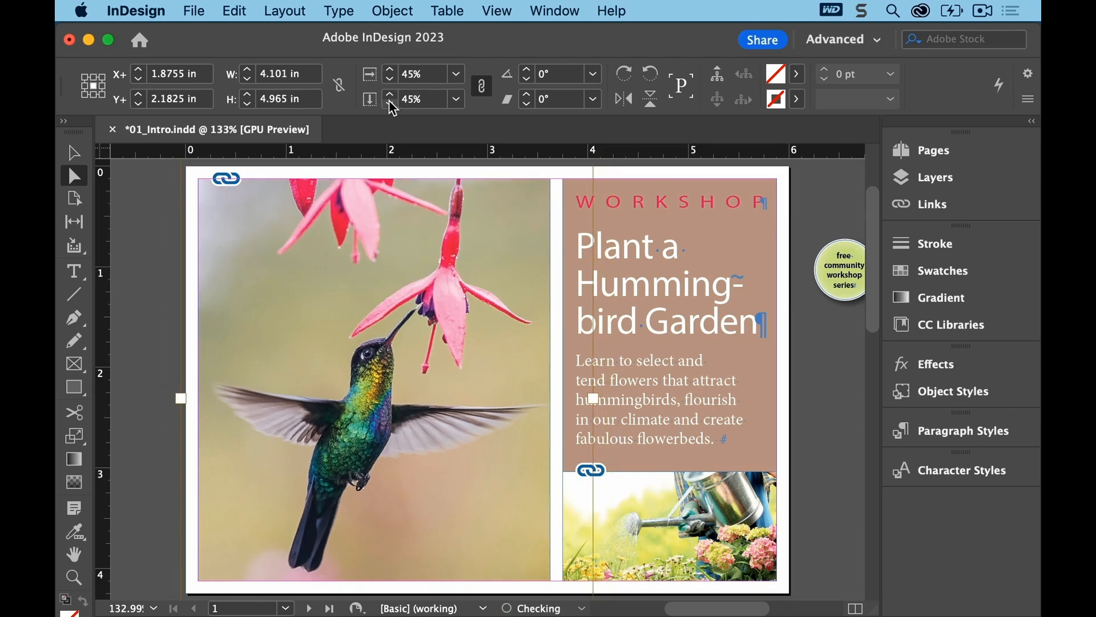
left_click(390, 70)
left_click(390, 80)
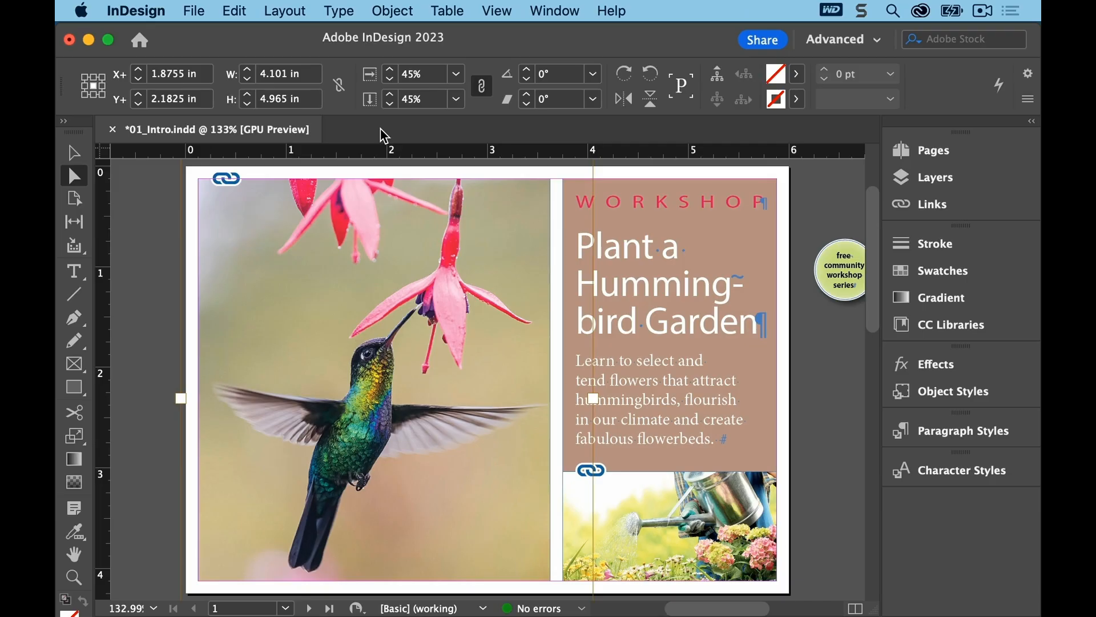
Scale the hummingbird picture proportionally to 47% within its frame, and undo the enlargement
key("Up")
key("Up")
key("Up")
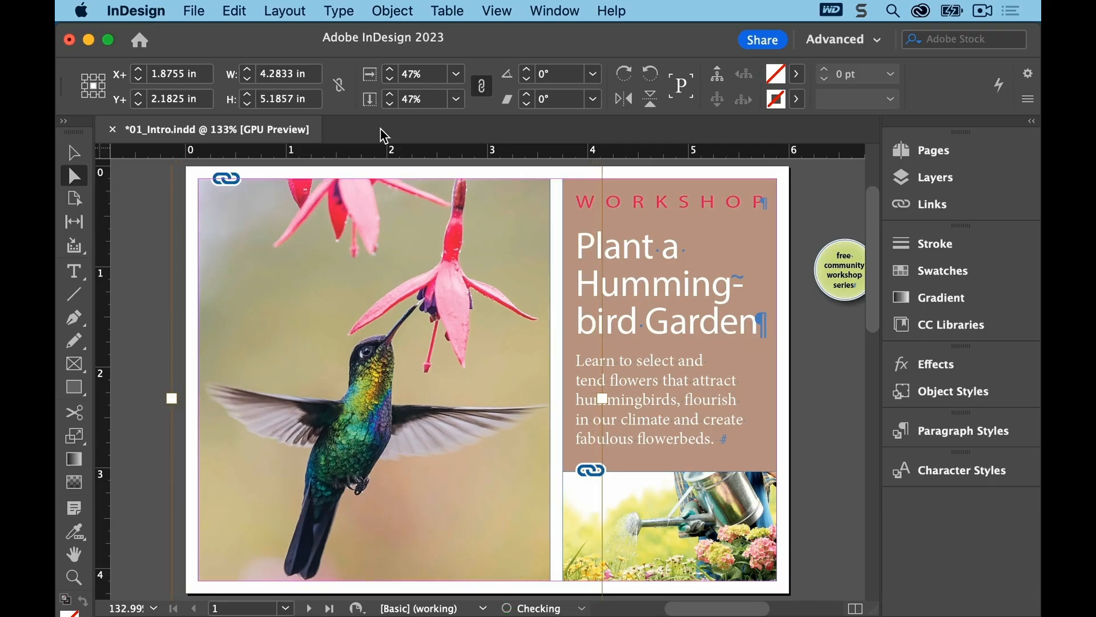
key("super+z")
key("super+z")
key("super+z")
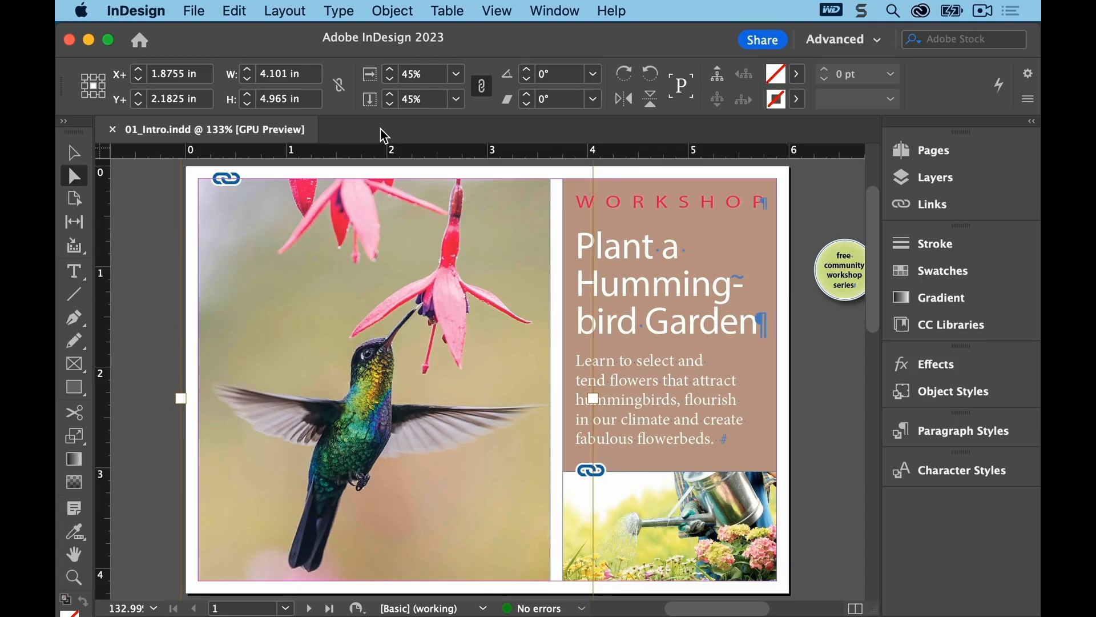
Place the Type tool's insertion point in the page 1 headline and compare the paragraph and character formatting controls
left_click(77, 273)
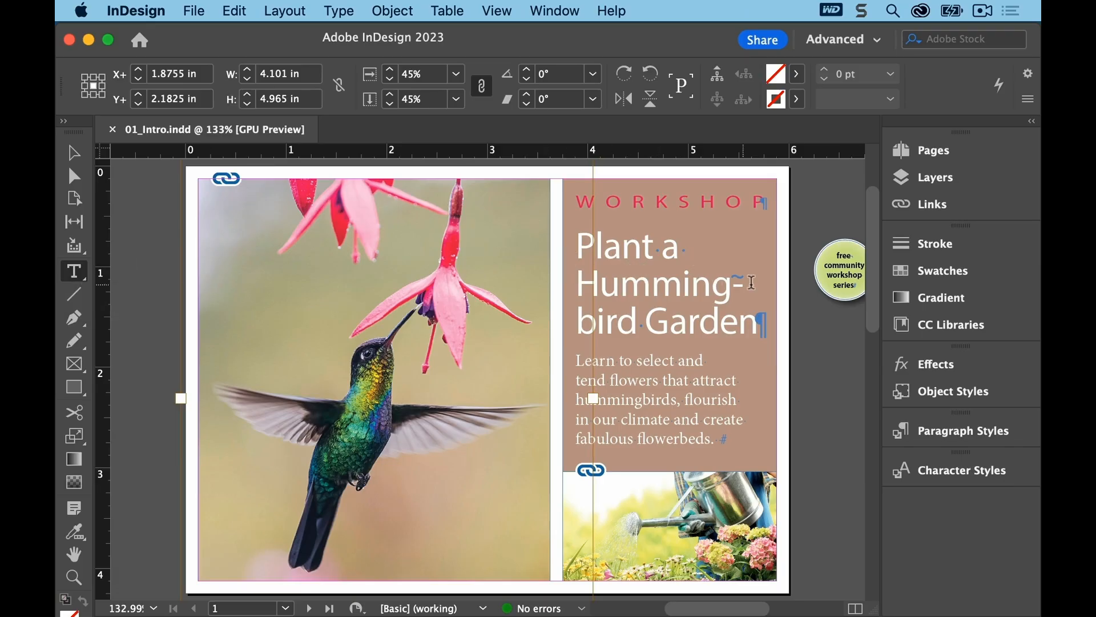
left_click(672, 278)
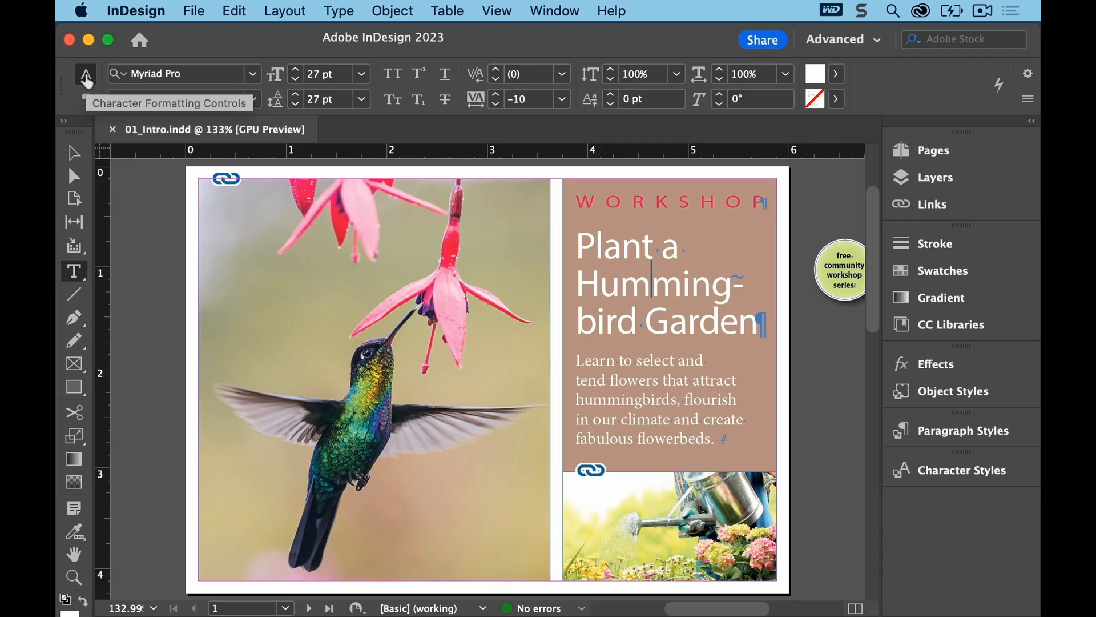
key("super+alt+7")
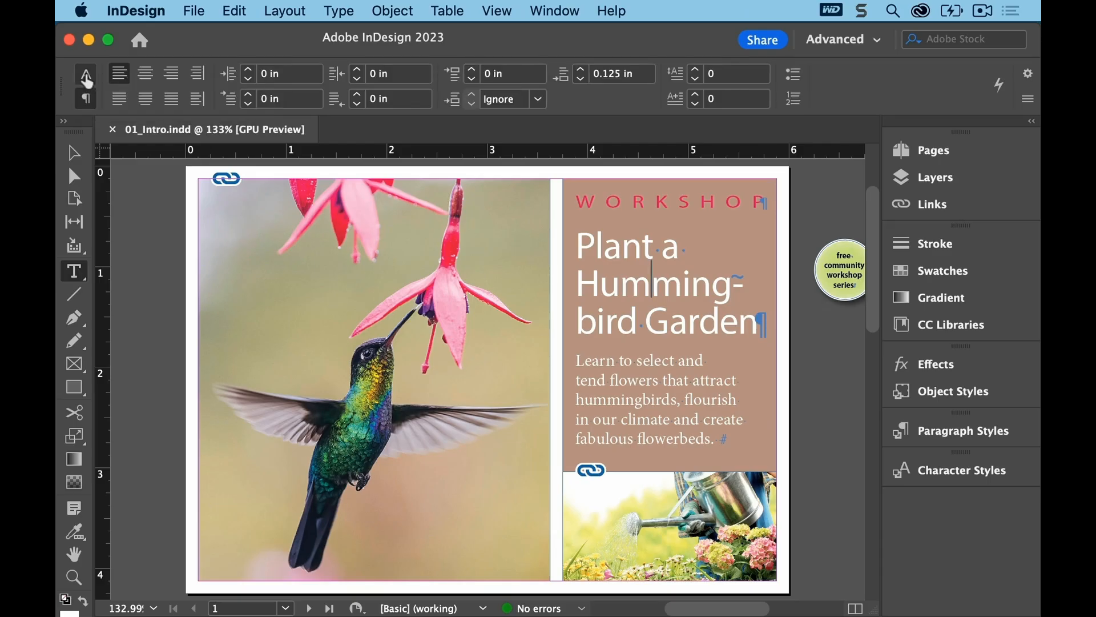
left_click(85, 73)
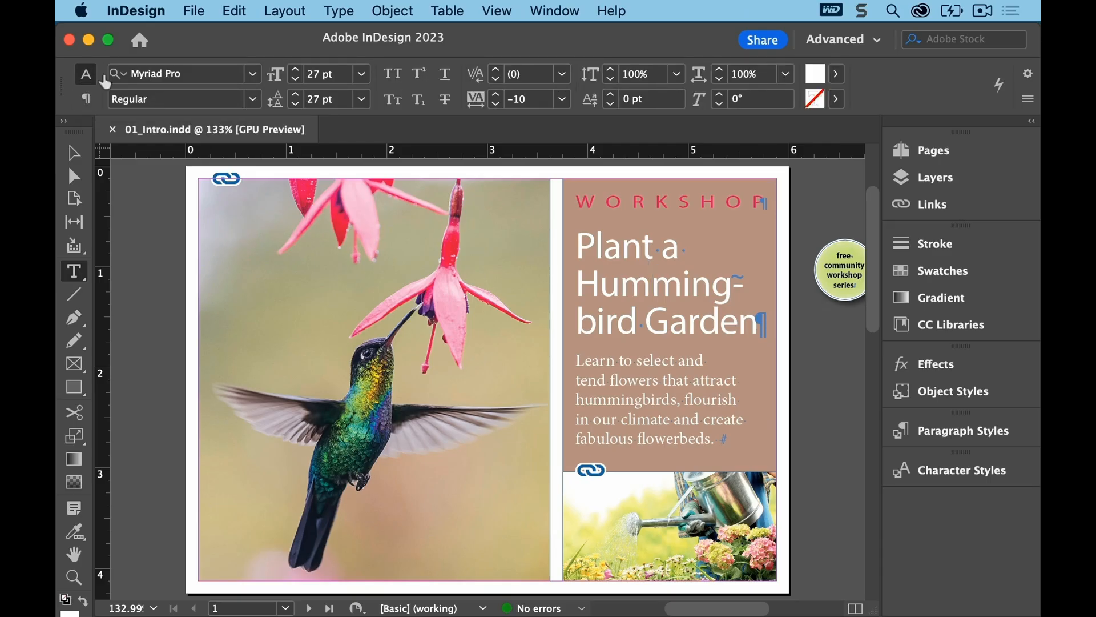
Set the headline word "Hummingbird" to 26 pt, undo the size change, and deselect the text
double_click(639, 292)
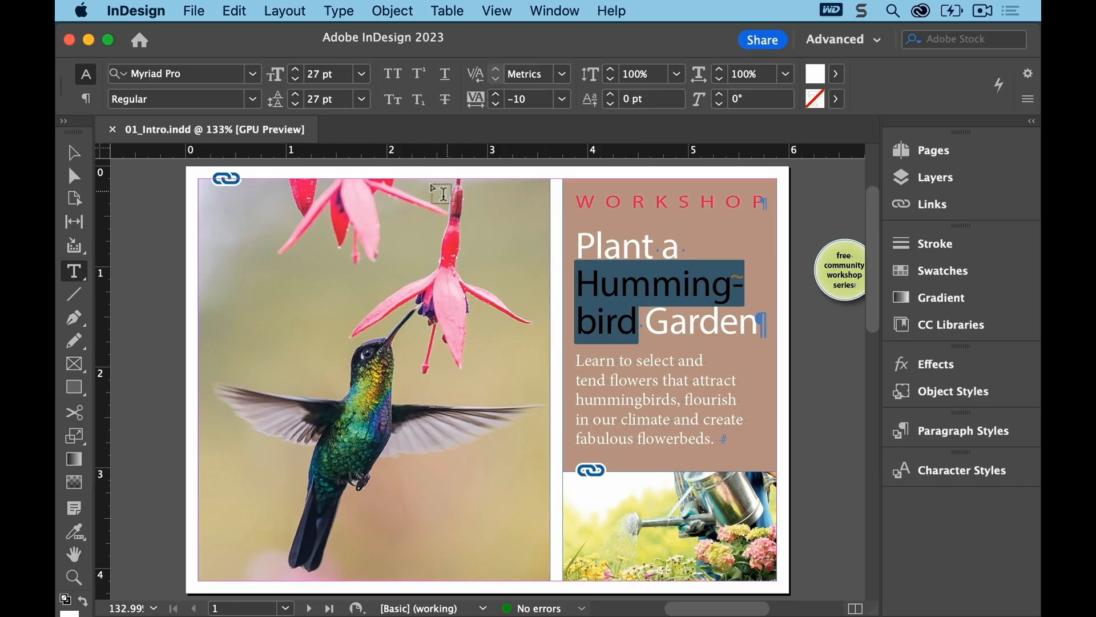
left_click(295, 82)
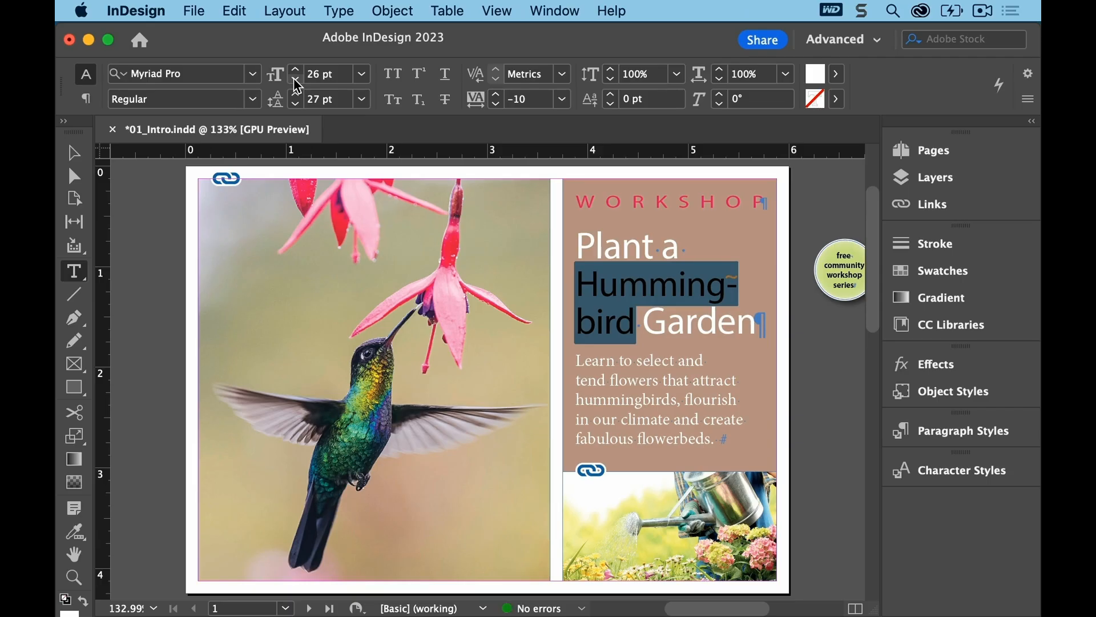
key("cmd+z")
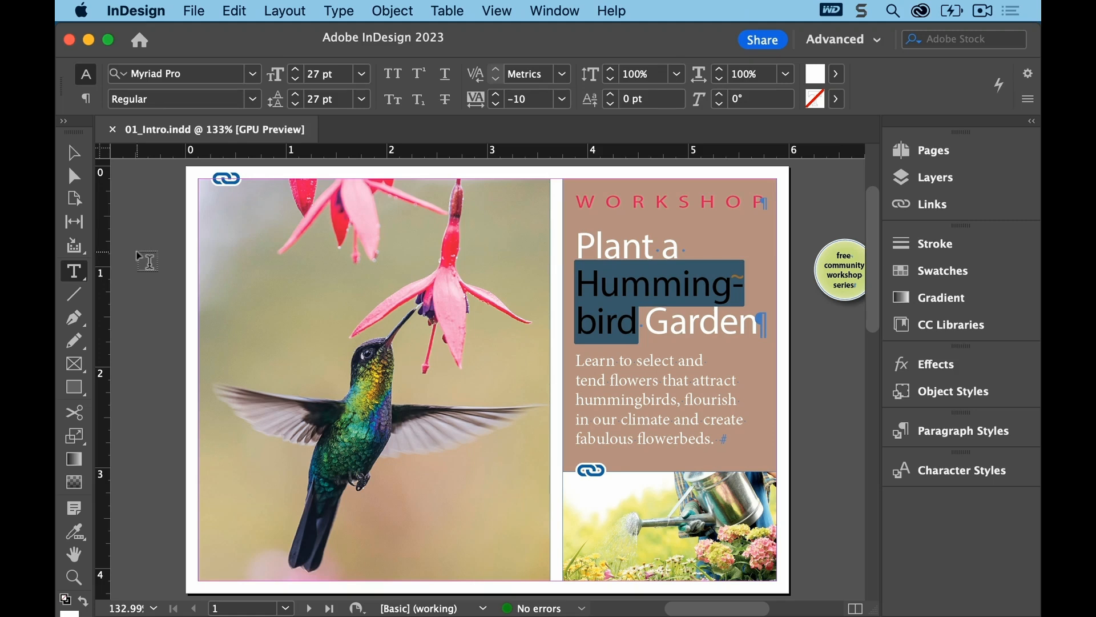
left_click(148, 261)
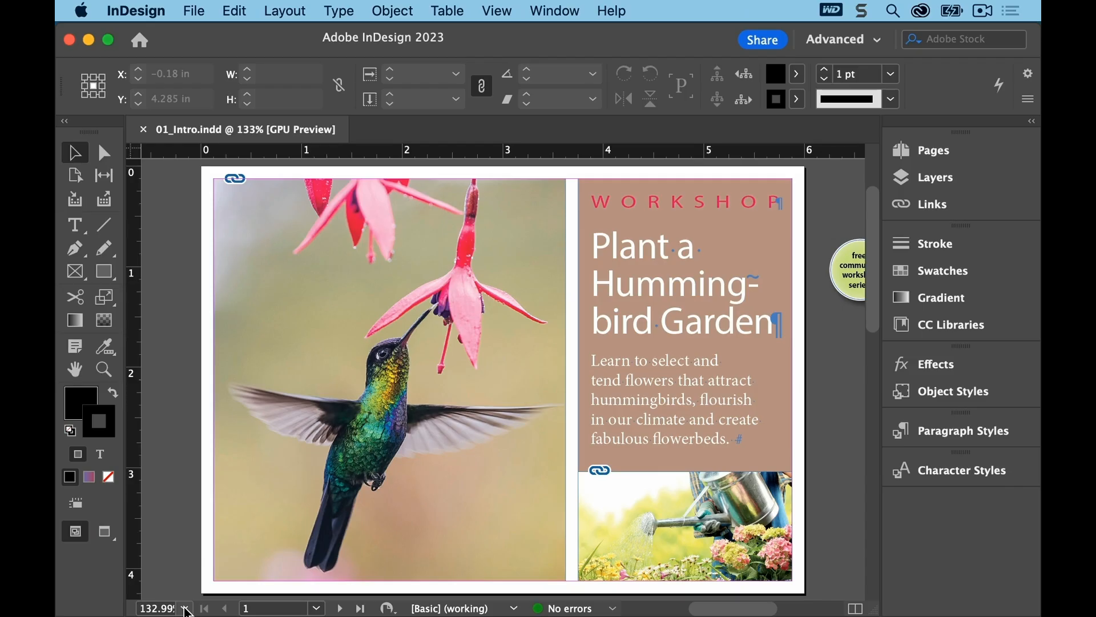
Move the green workshop badge from the pasteboard onto the photo at about X 0.87 in, Y 1.58 in, and undo the moves
left_click(185, 608)
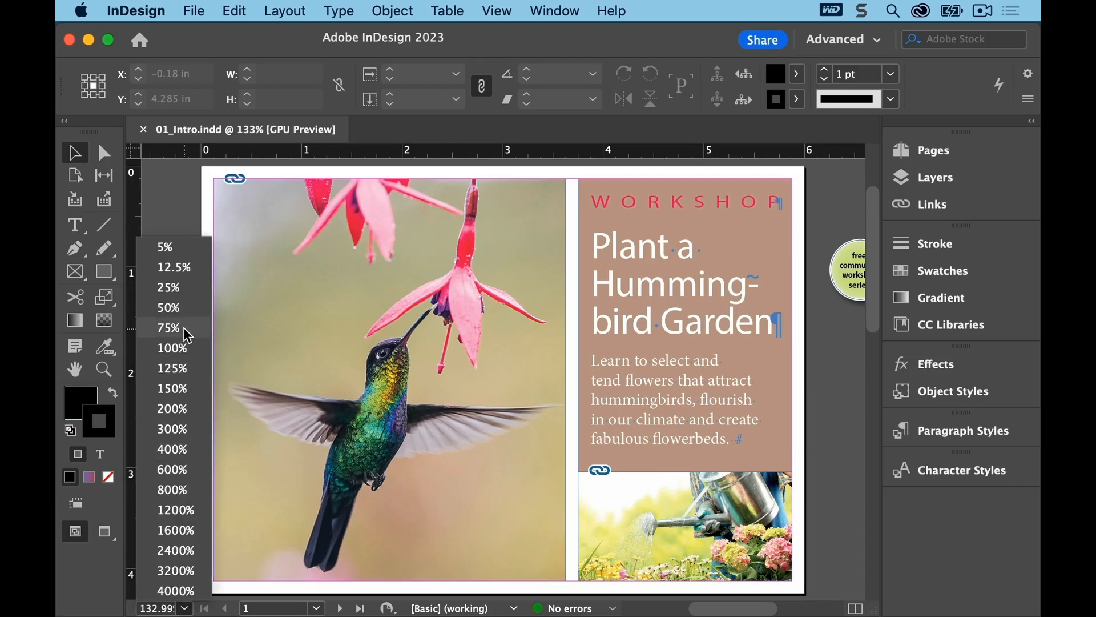
left_click(169, 327)
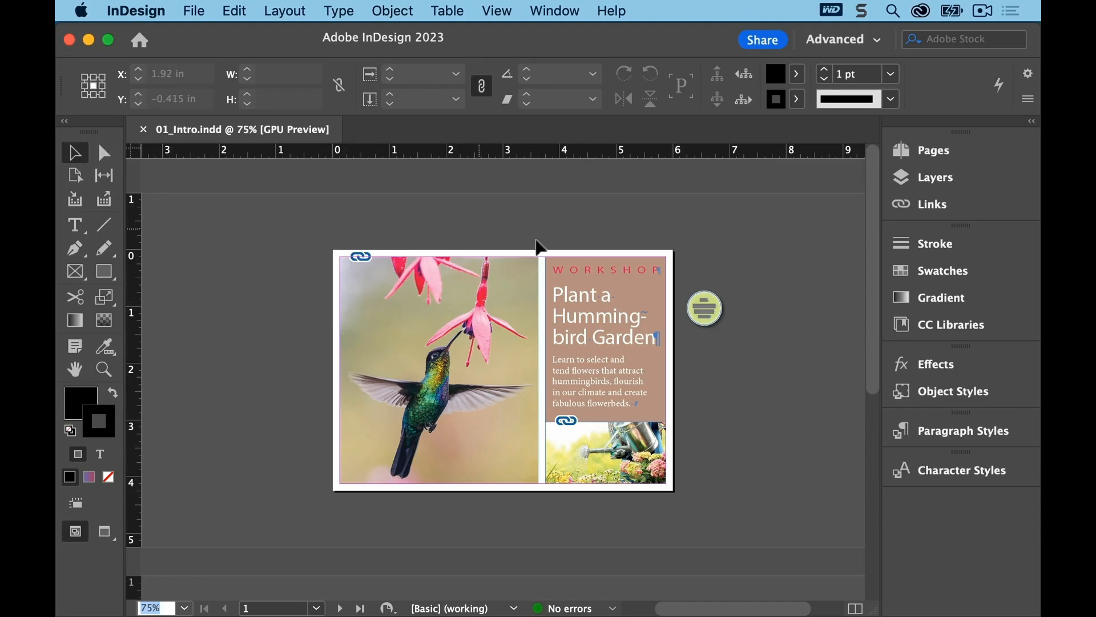
left_click(717, 323)
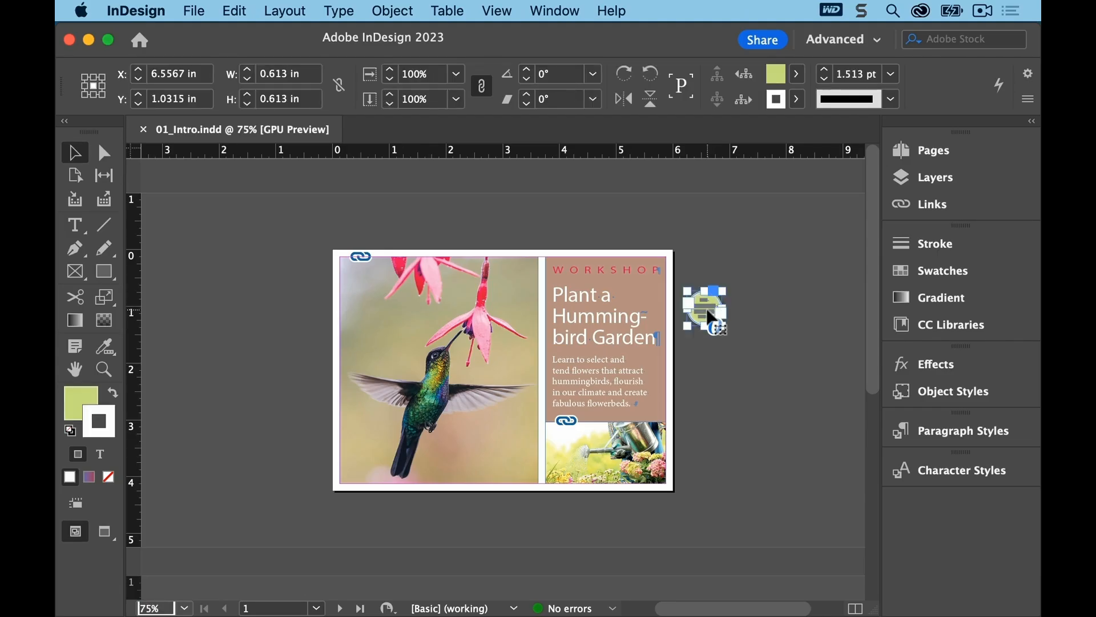
left_click_drag(712, 316, 492, 455)
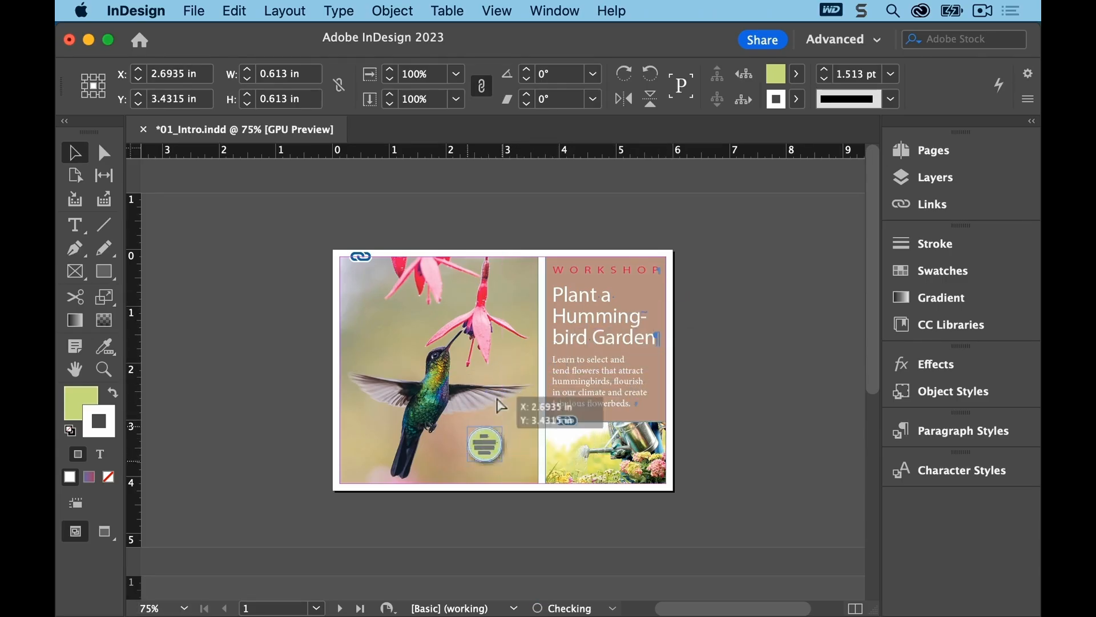
left_click_drag(501, 405, 388, 343)
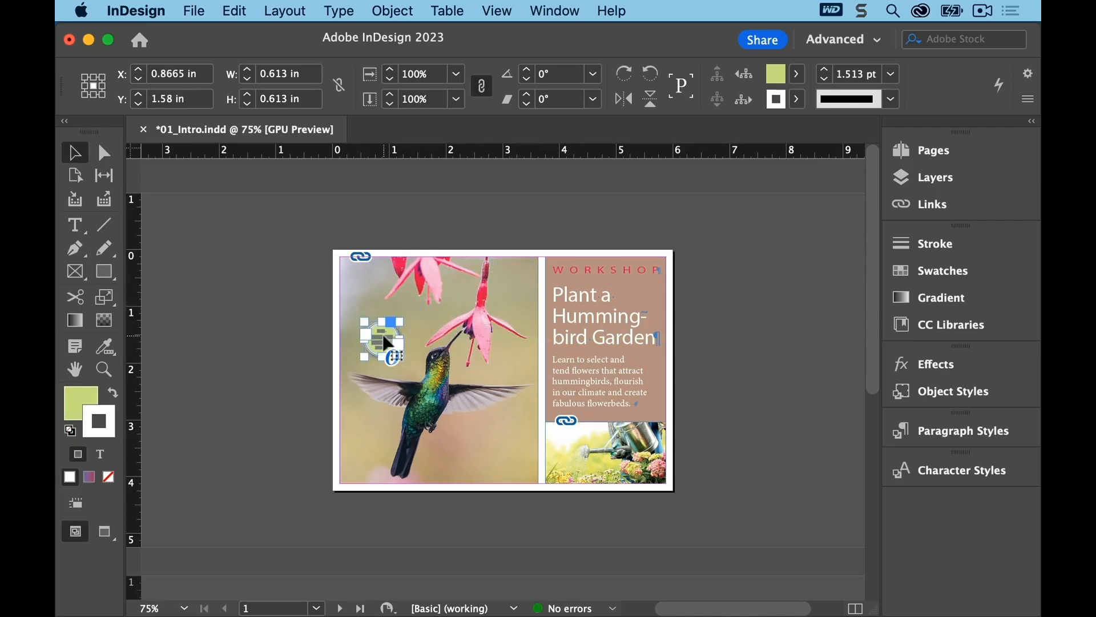
key("super+z")
key("super+z")
key("super+z")
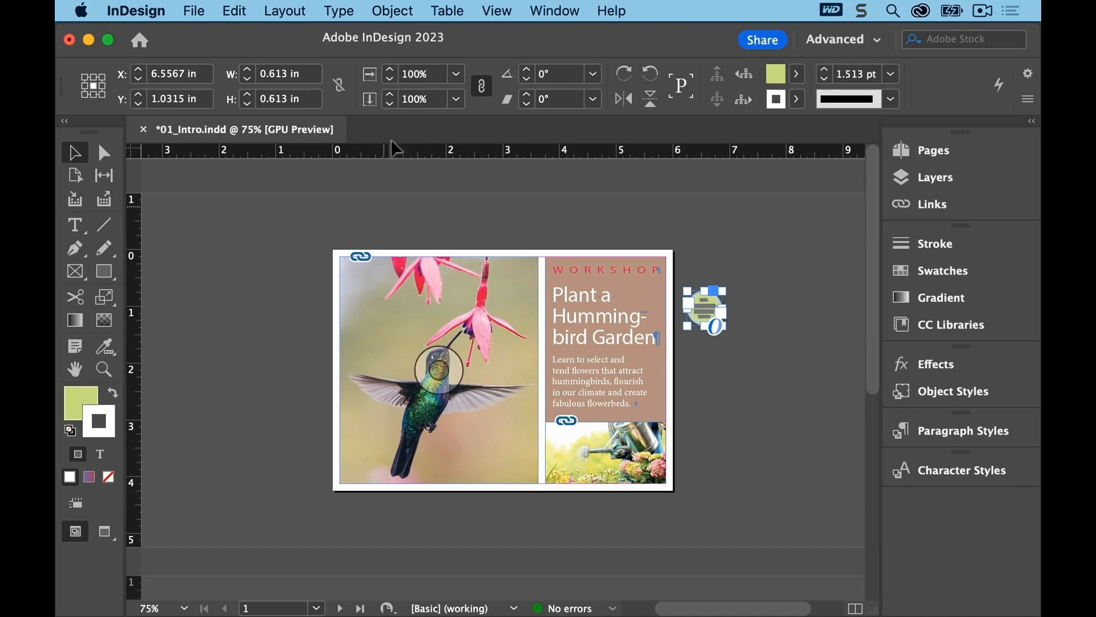
View page 2 of the postcard fitted to the window and return to page 1
left_click(495, 10)
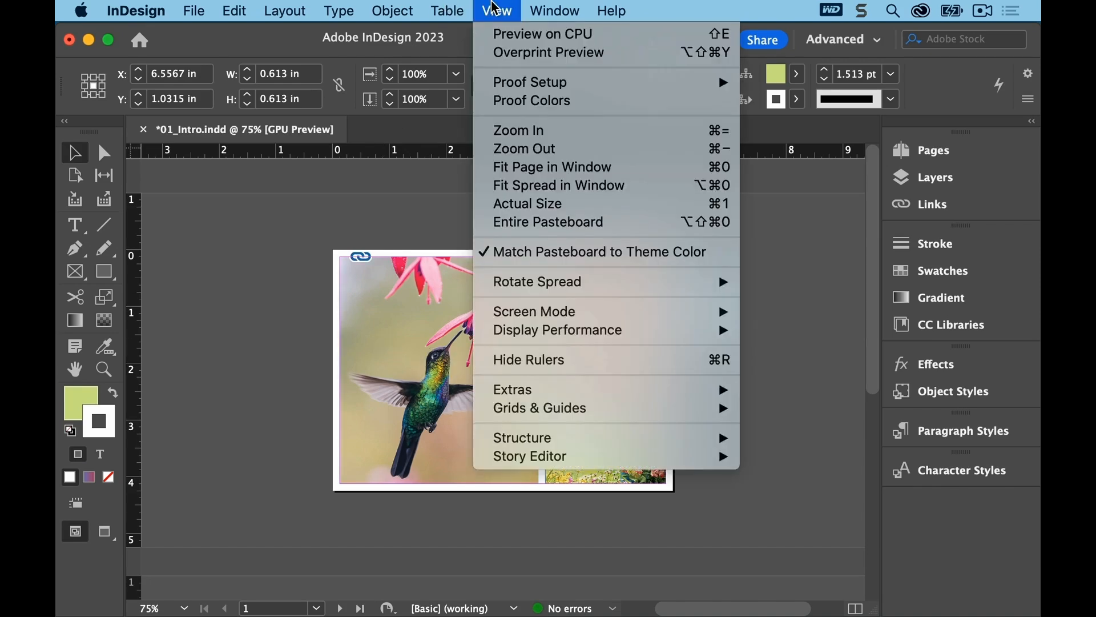
left_click(546, 167)
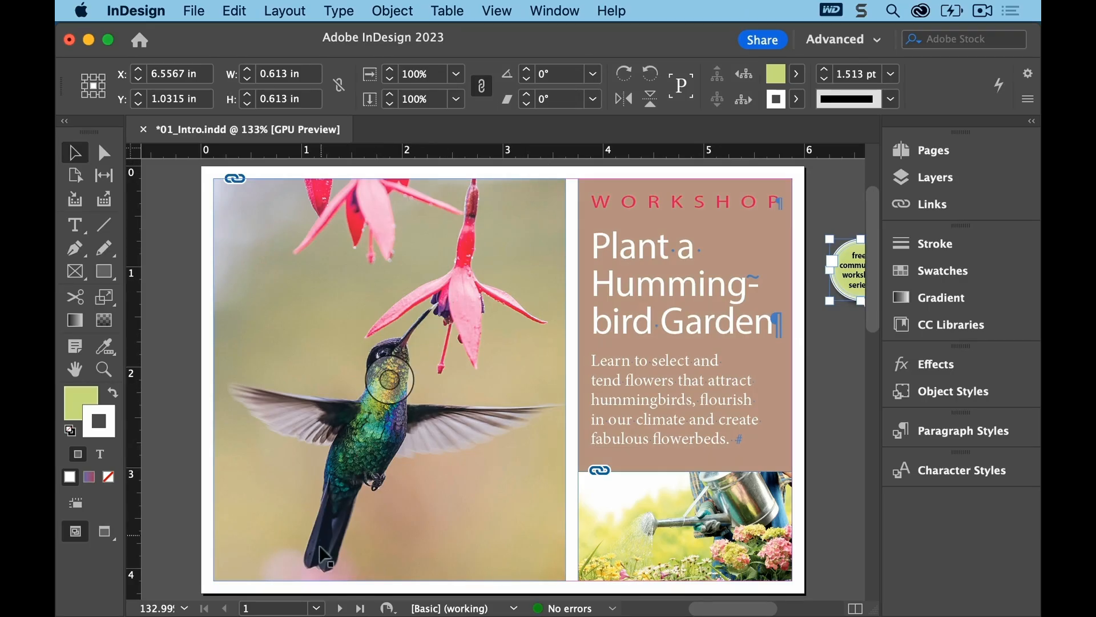
left_click(318, 608)
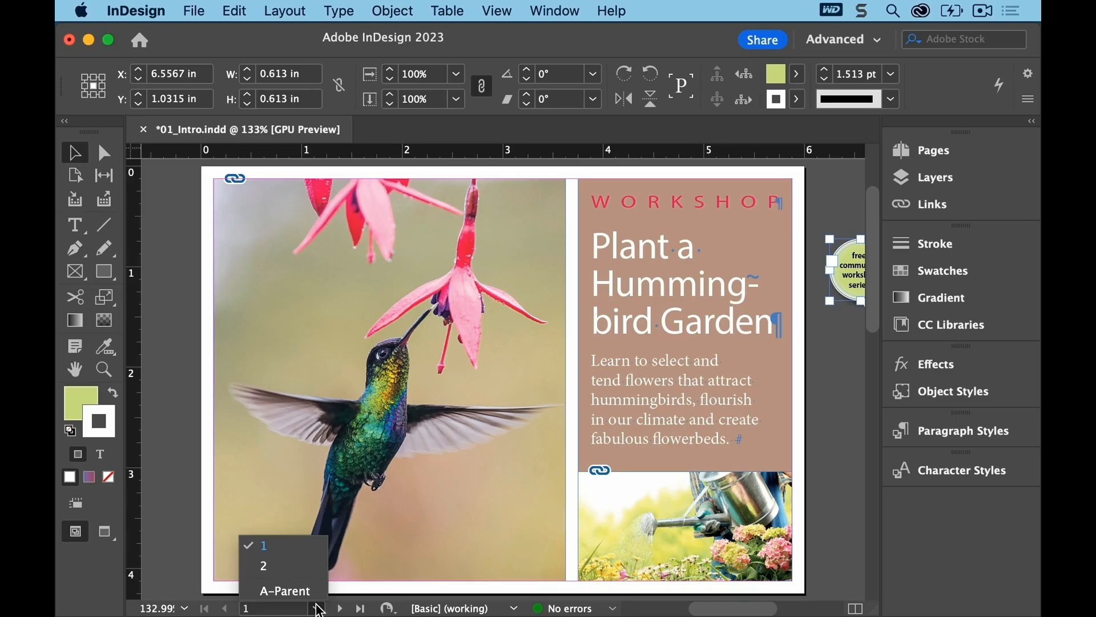
left_click(307, 567)
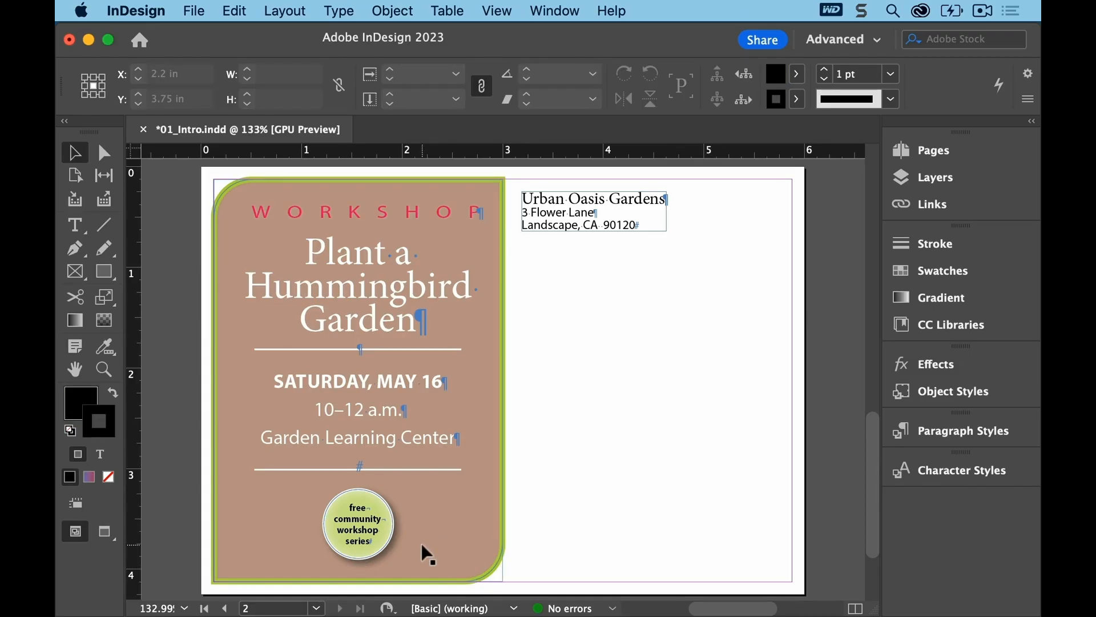
left_click(226, 608)
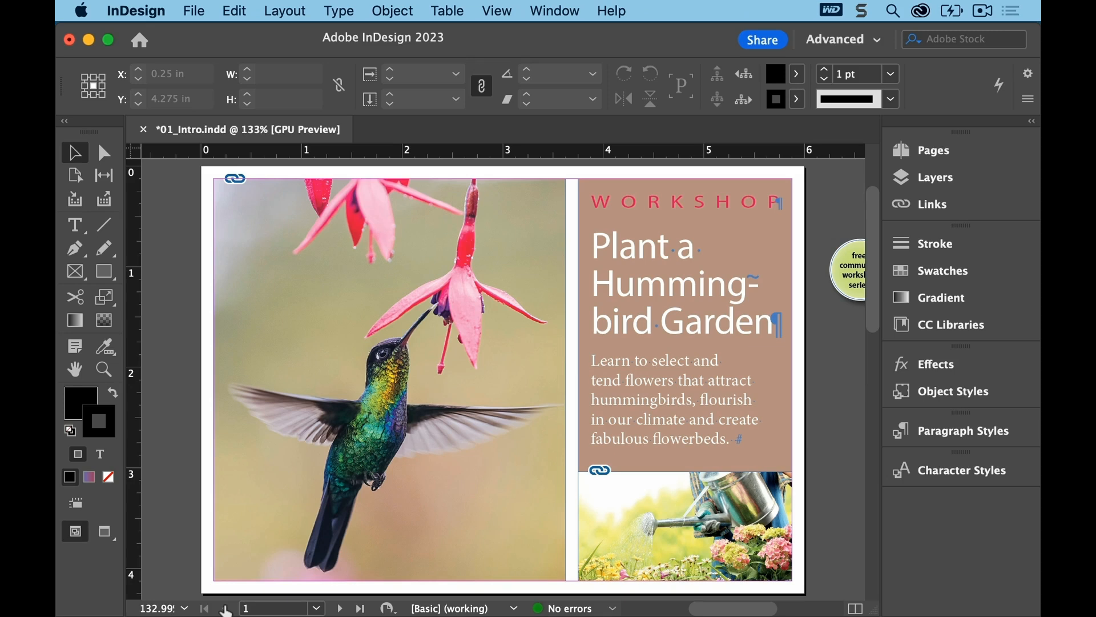
Set the screen mode to Preview for page 1 of the postcard
left_click(502, 12)
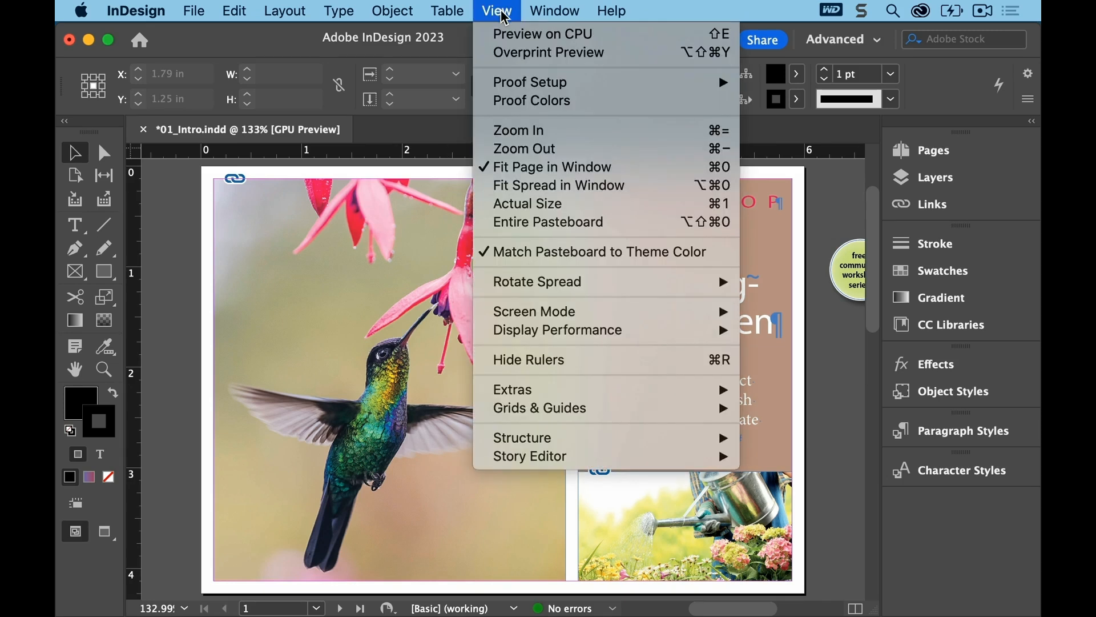
mouse_move(556, 312)
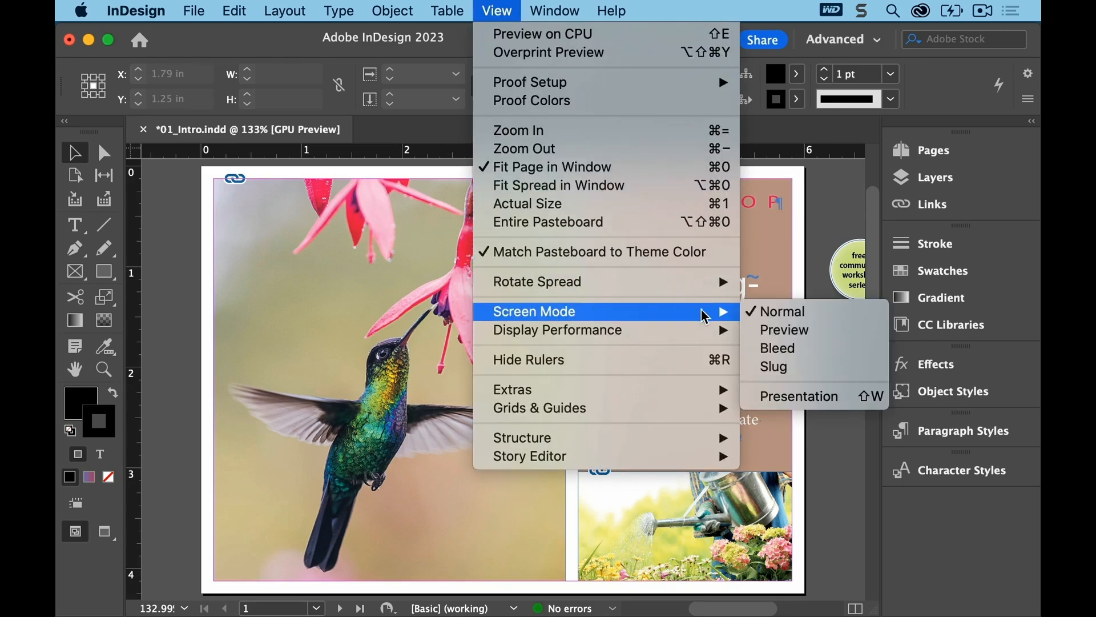
left_click(828, 331)
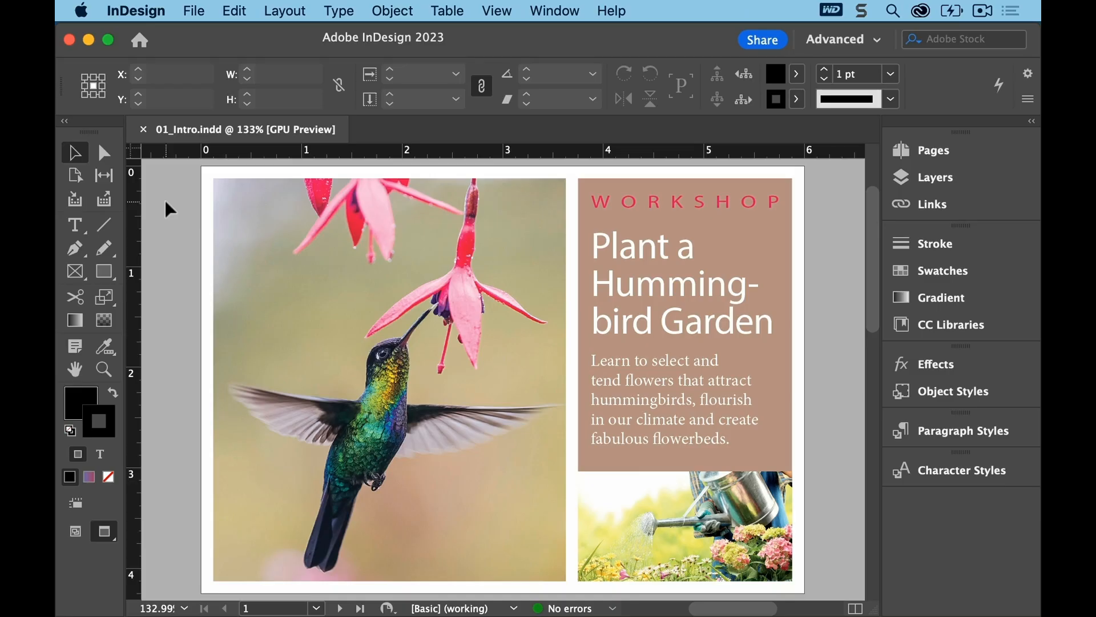
Open a second window for 01_Intro.indd and tile both windows vertically
left_click(548, 12)
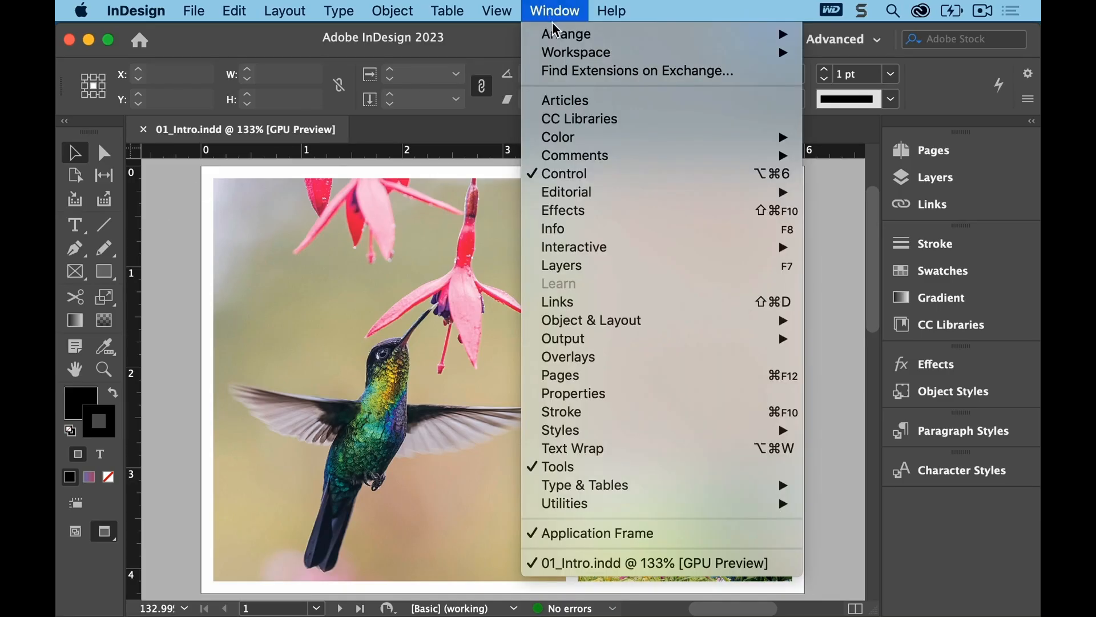
mouse_move(560, 37)
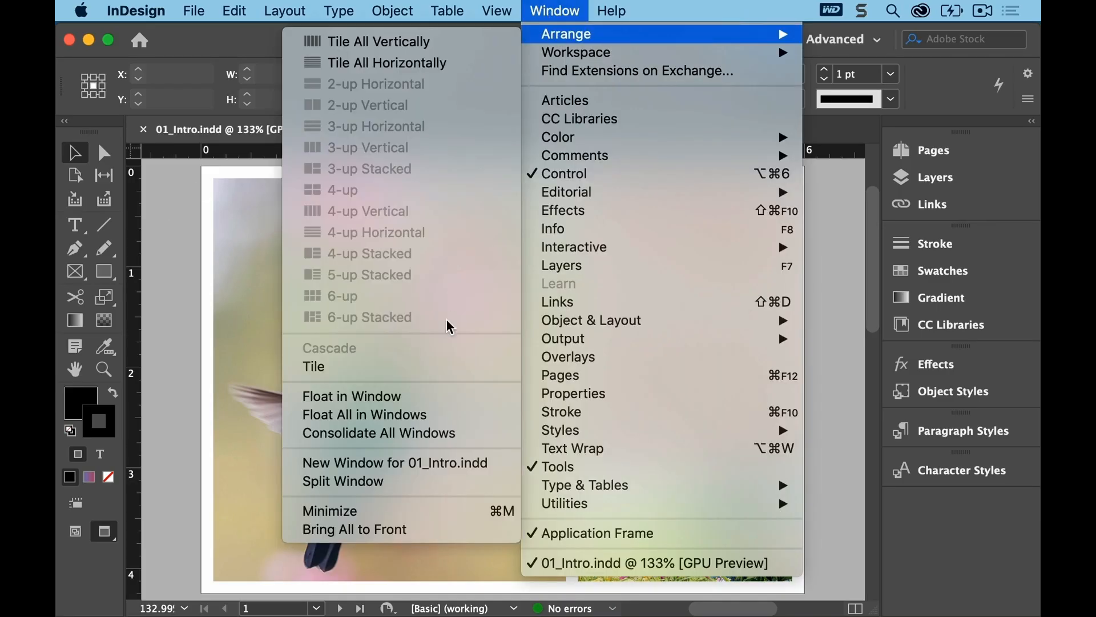
left_click(502, 464)
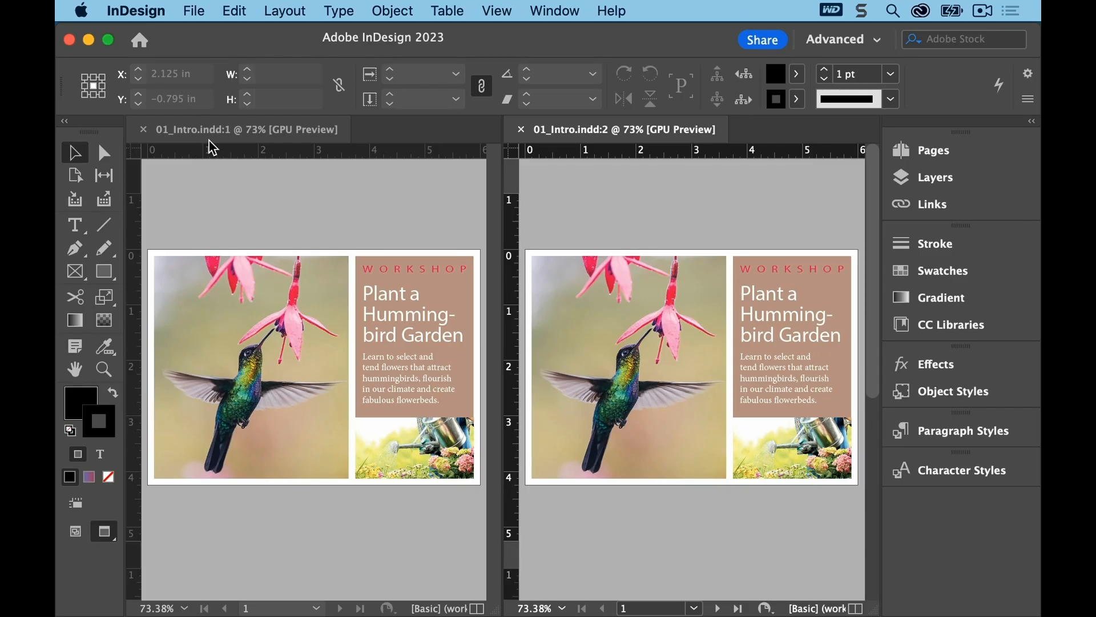
Zoom the second document window to 125% on the brown workshop text panel
left_click(104, 372)
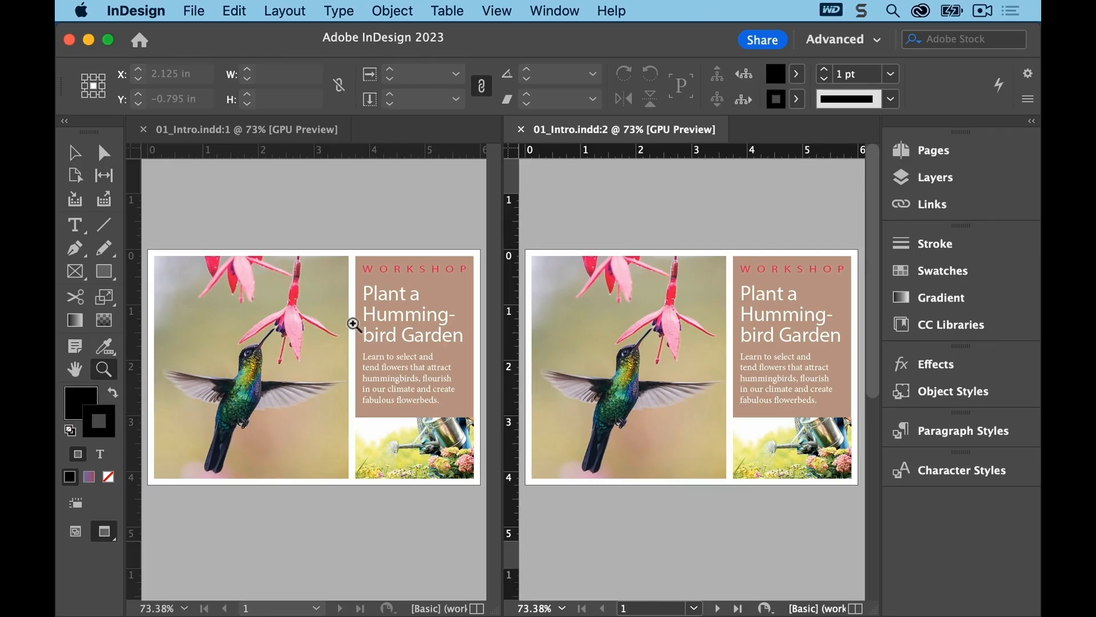
left_click(745, 271)
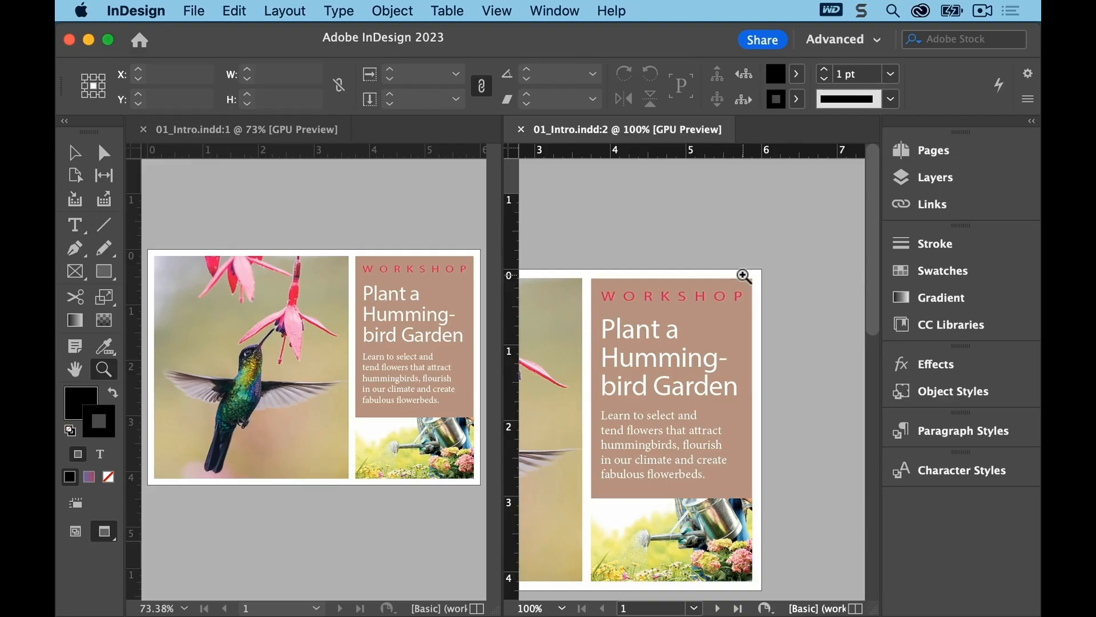
left_click(667, 311)
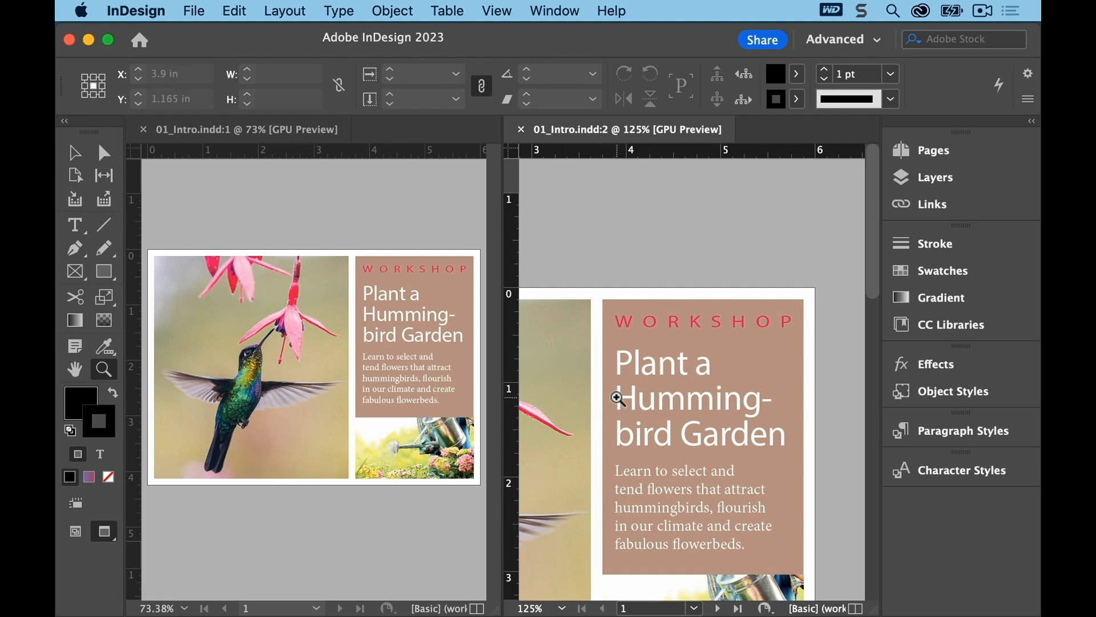
Add an "S" to the end of the "WORKSHOP" heading in the second window and undo the addition
key("t")
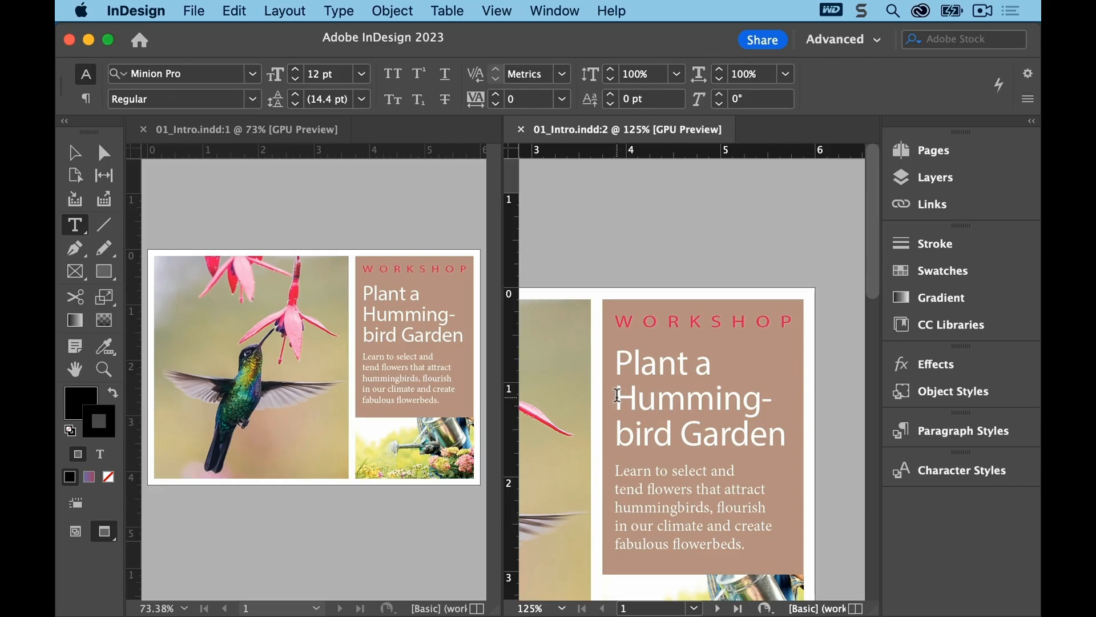
left_click(792, 322)
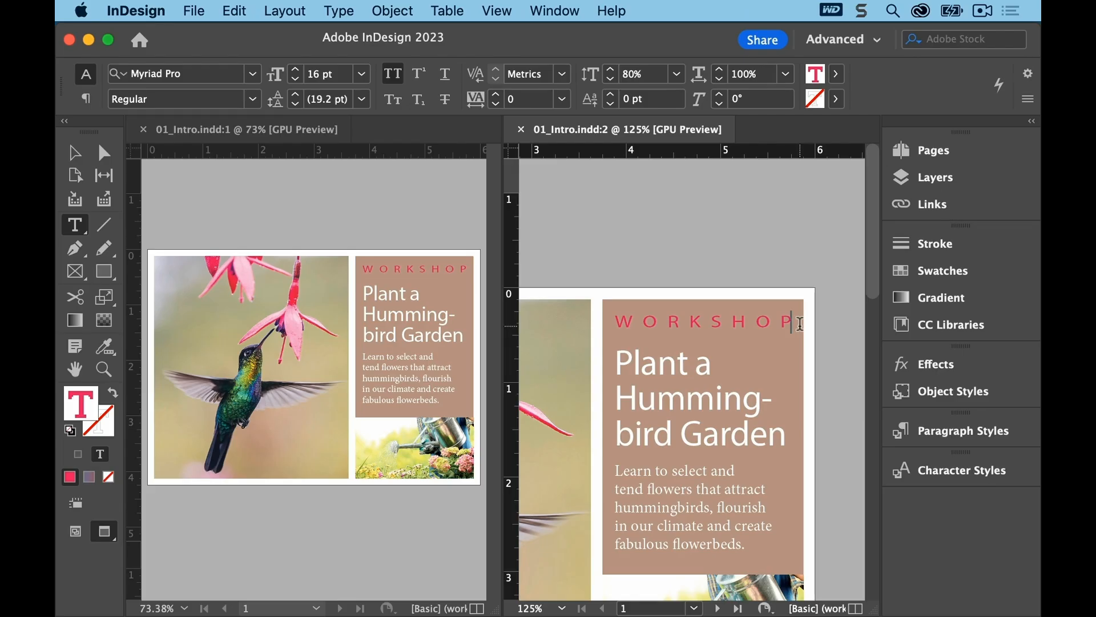
type("s")
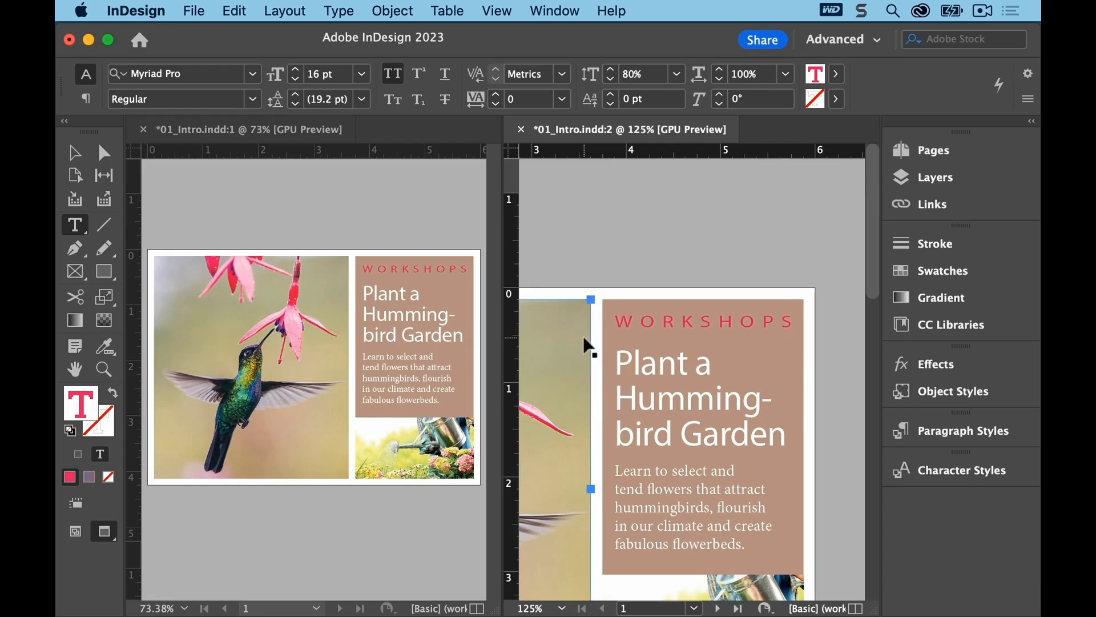
key("super+z")
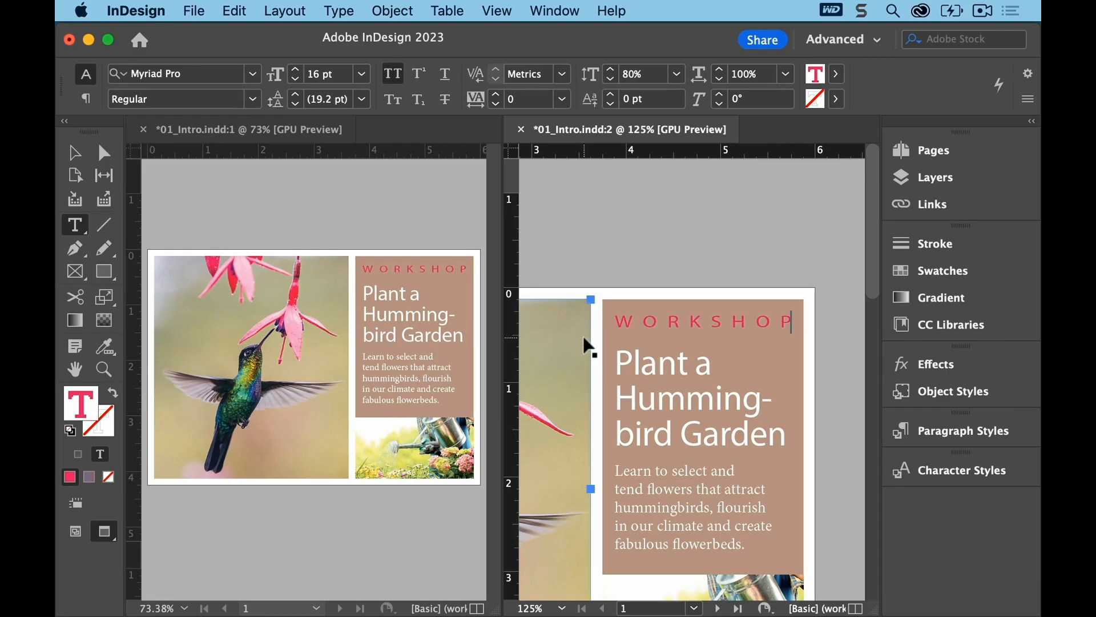
Open a third window for 01_Intro.indd
left_click(558, 9)
mouse_move(560, 37)
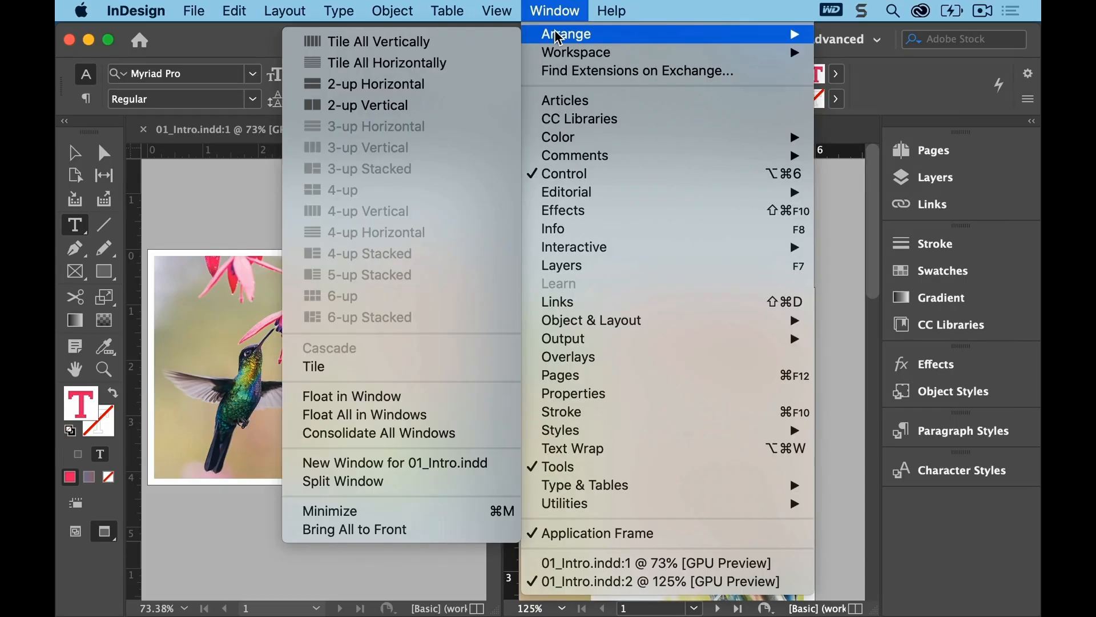
left_click(495, 463)
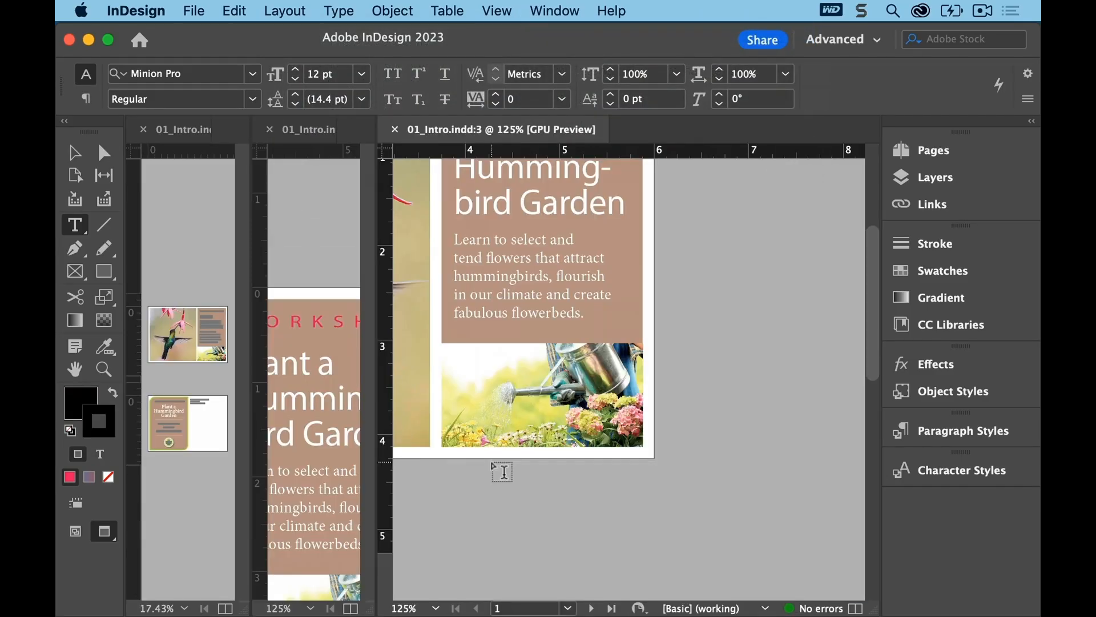
Arrange the document windows 2-up Horizontal and then 3-up Stacked
left_click(568, 12)
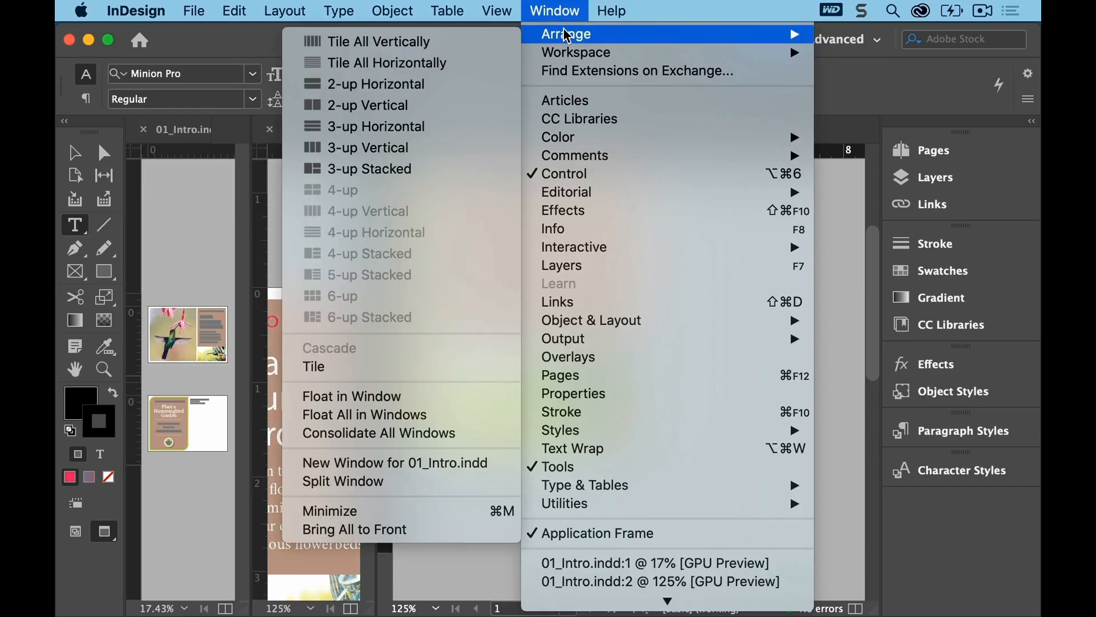
left_click(442, 89)
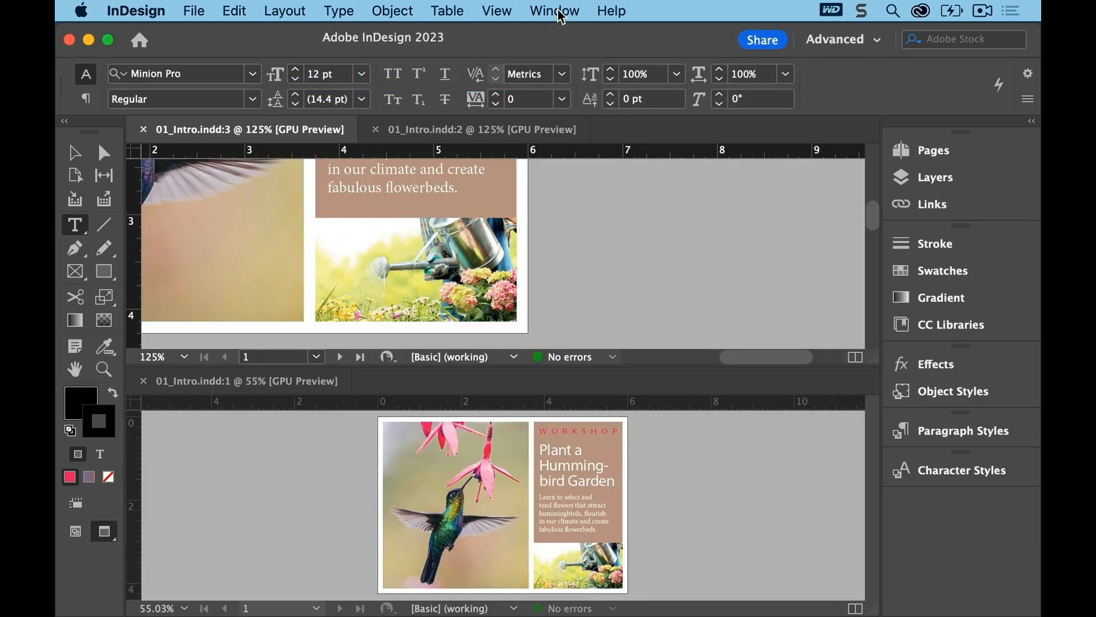
left_click(561, 14)
mouse_move(558, 33)
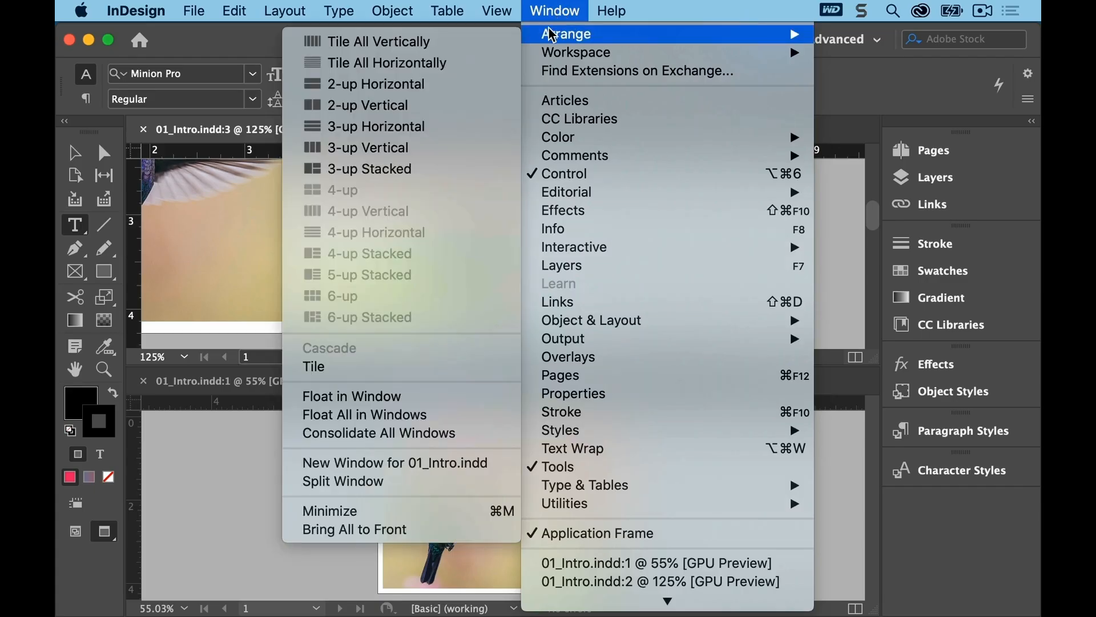
left_click(382, 166)
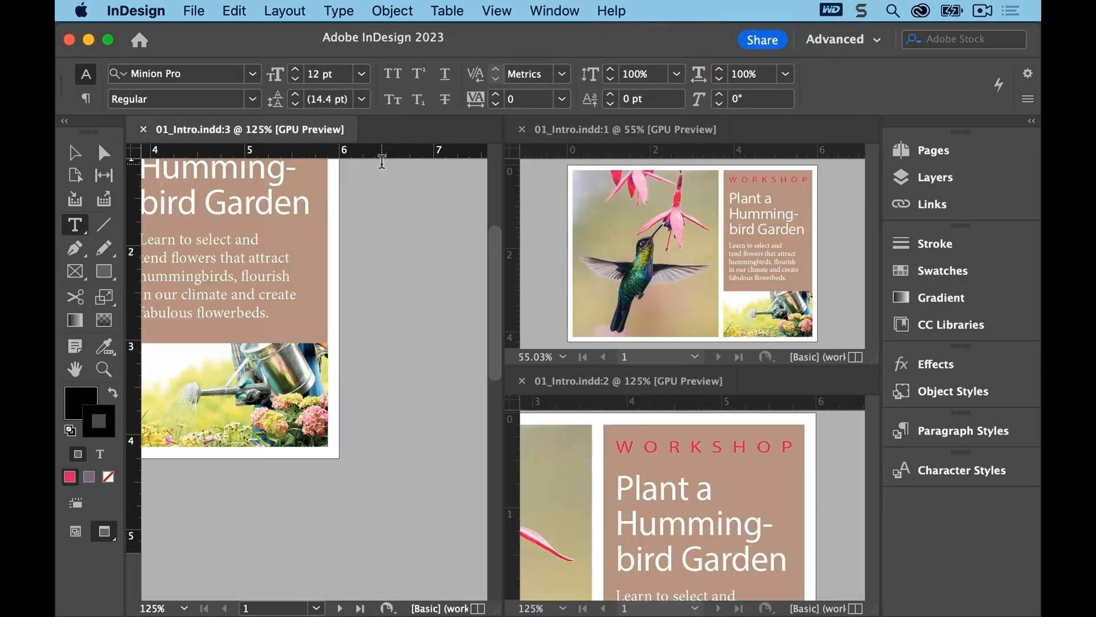
Consolidate all three postcard windows into a single tabbed window
left_click(556, 10)
mouse_move(556, 35)
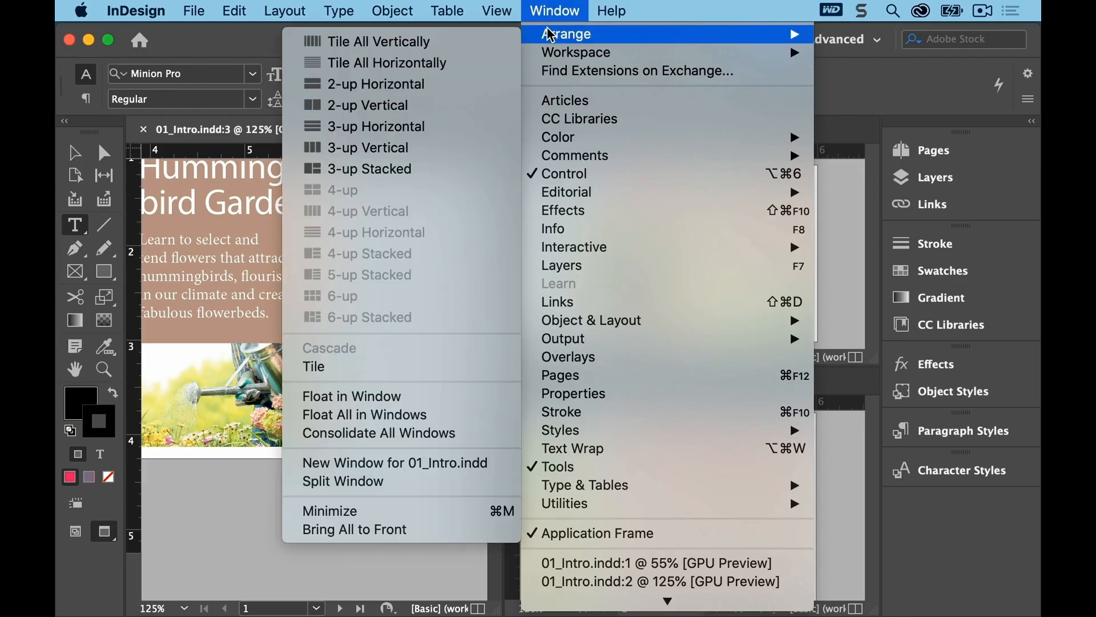
left_click(433, 433)
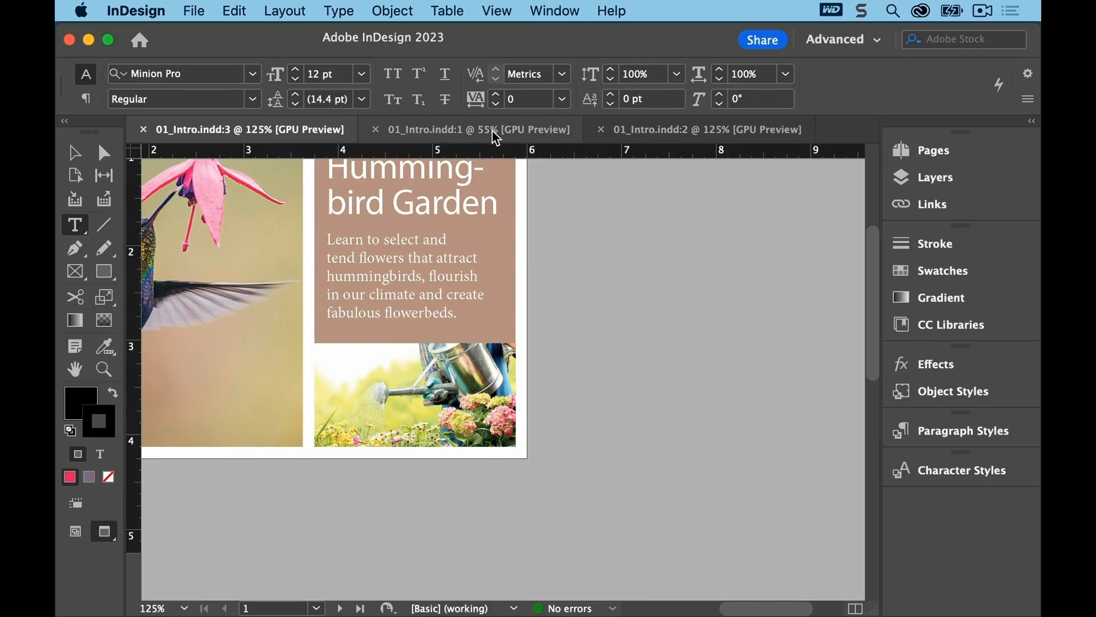
View postcard windows 1, 2 and 3 in turn, and close windows 3 and 2
left_click(437, 137)
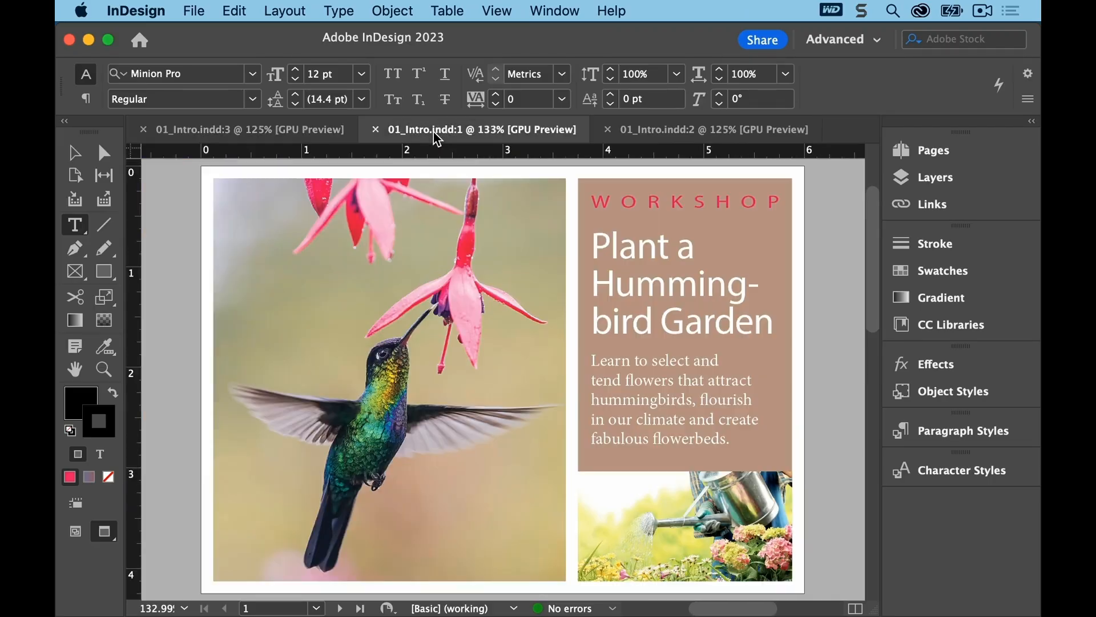
left_click(661, 131)
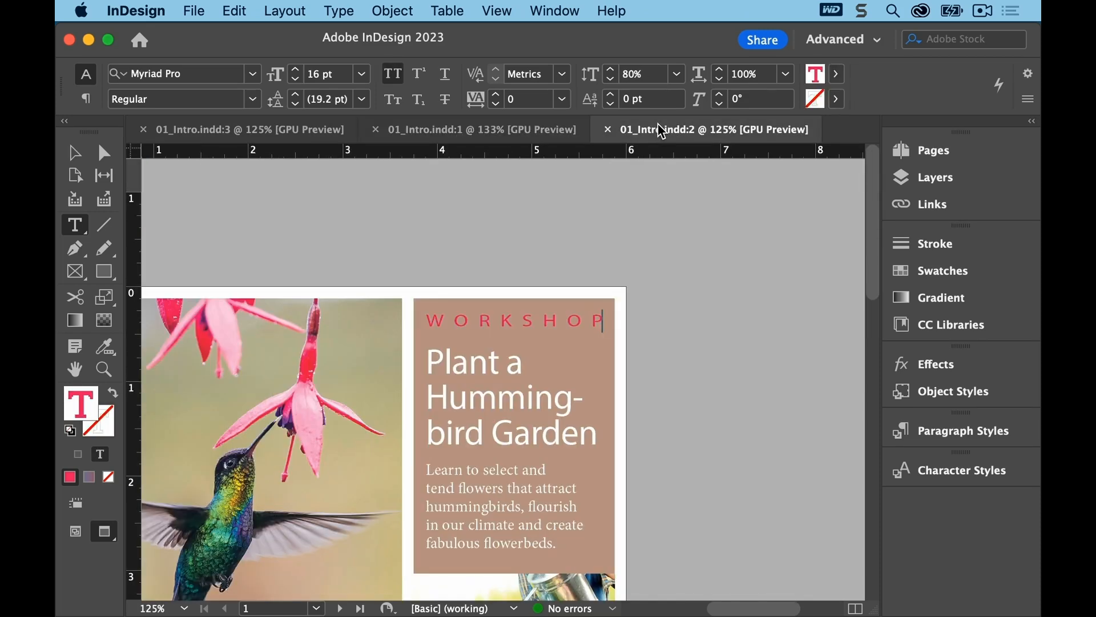
left_click(267, 134)
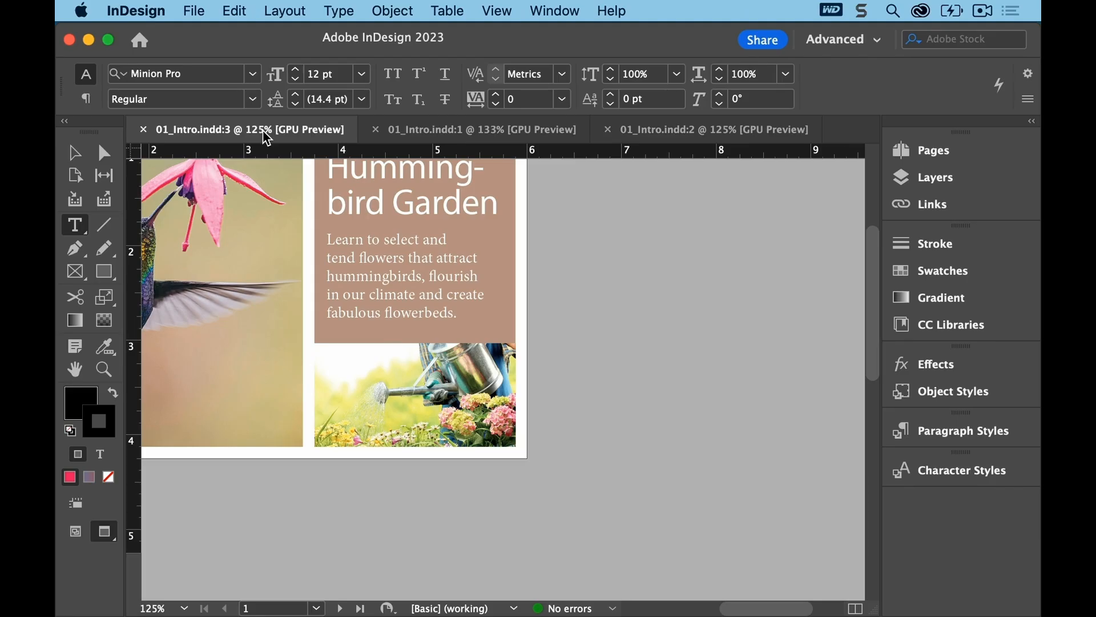
left_click(143, 129)
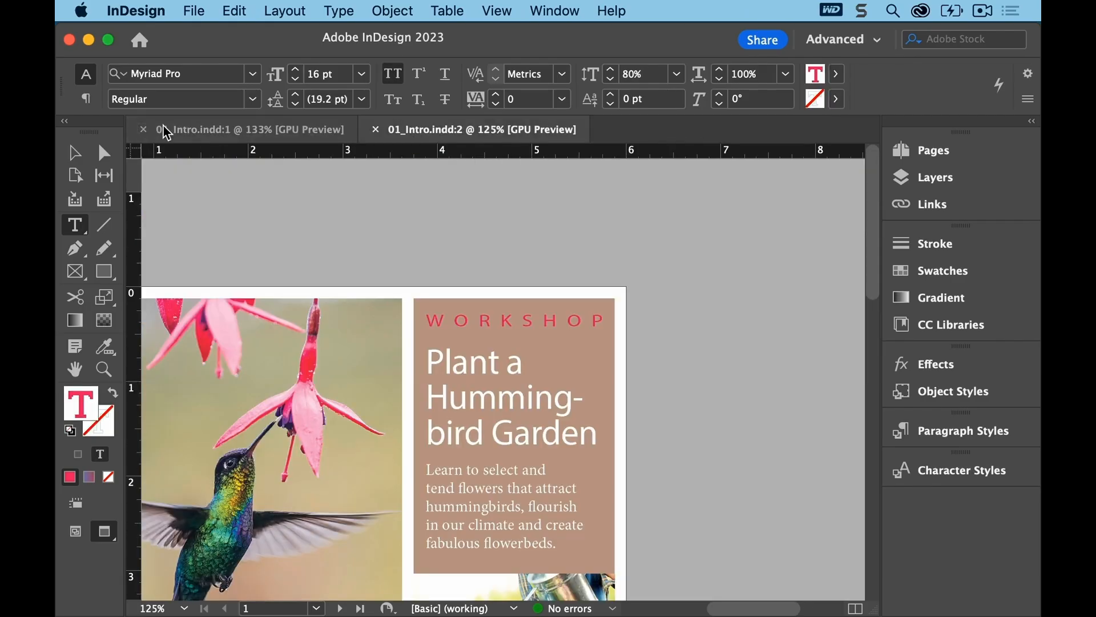
left_click(375, 129)
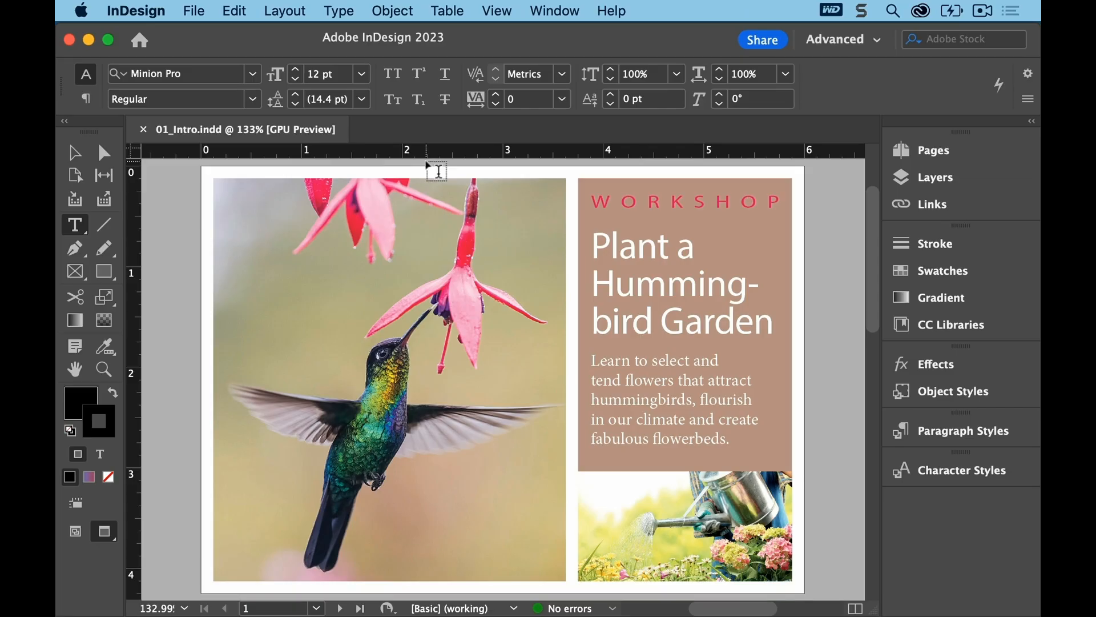
Fit the page in the window and reset the Advanced workspace
left_click(497, 12)
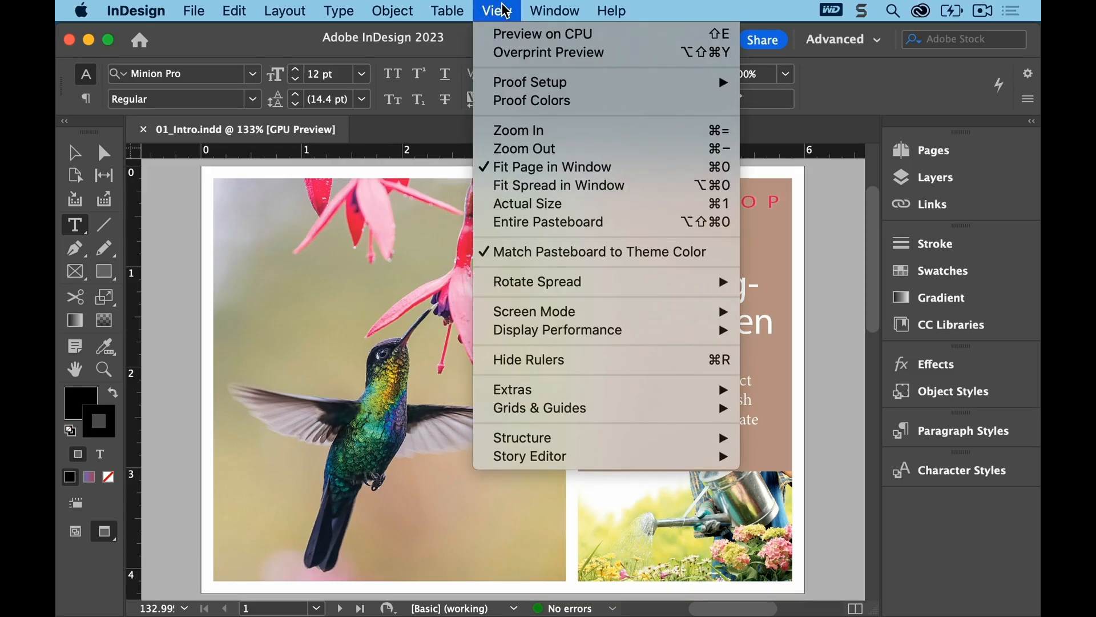
left_click(539, 167)
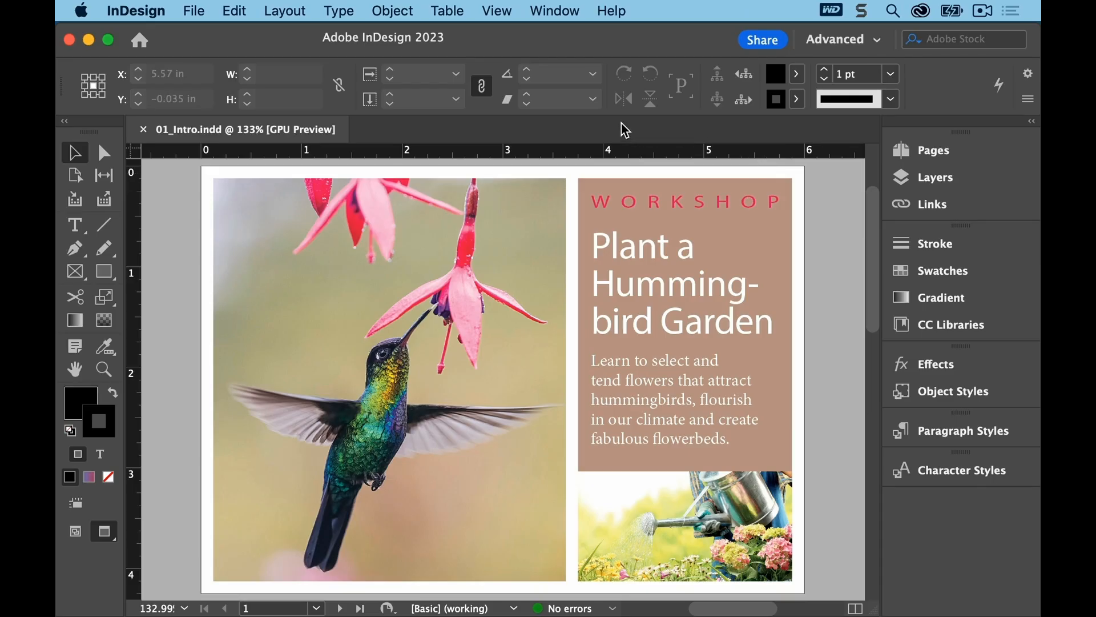
left_click(554, 11)
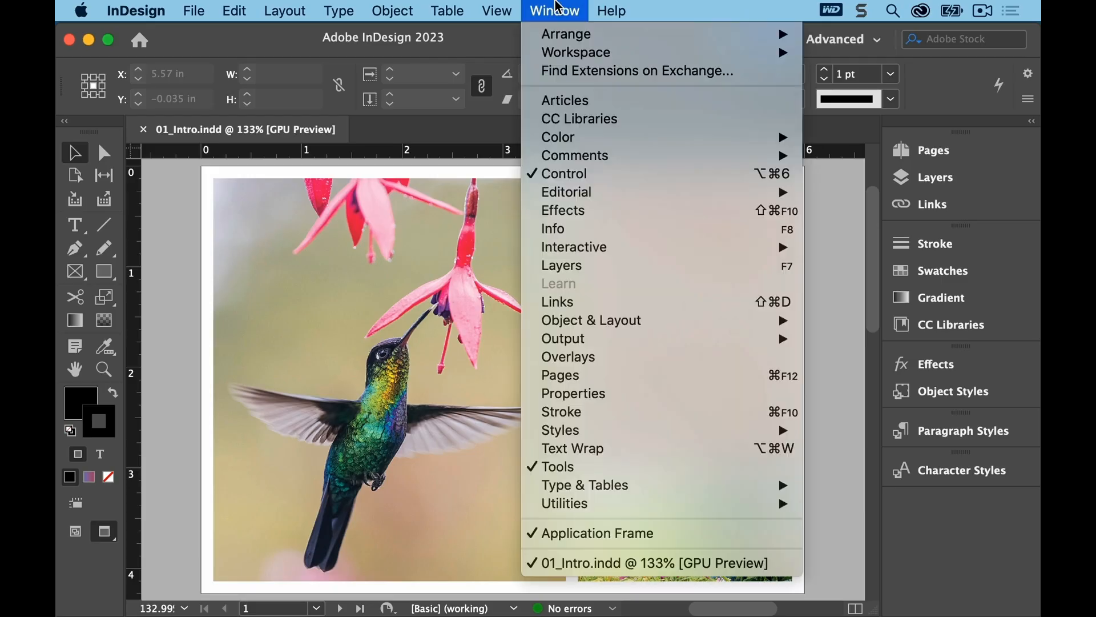
mouse_move(565, 53)
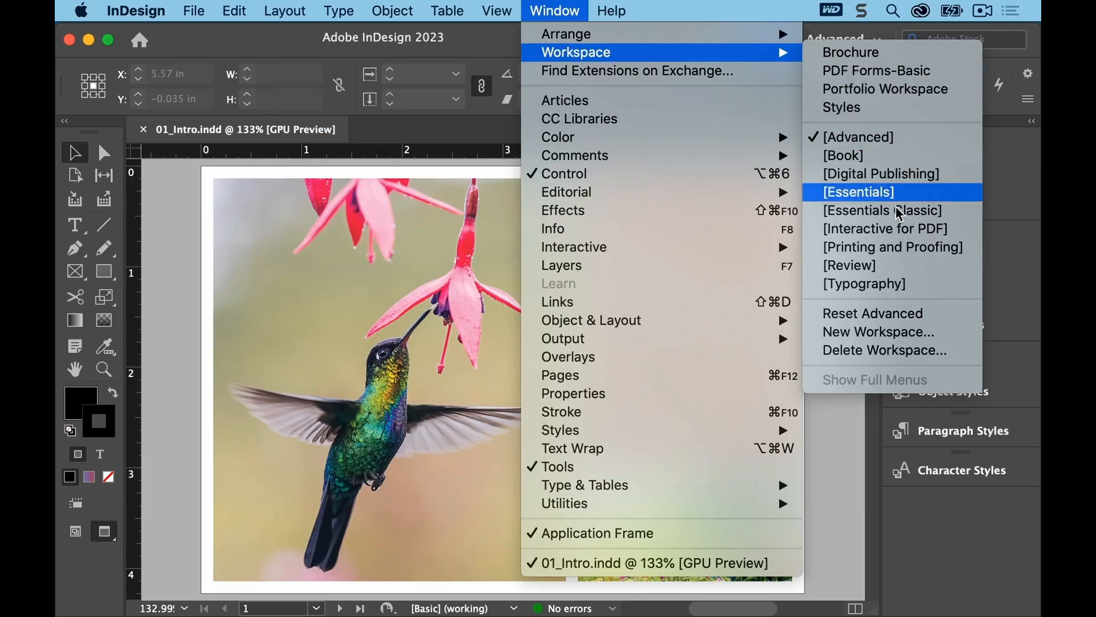
left_click(819, 320)
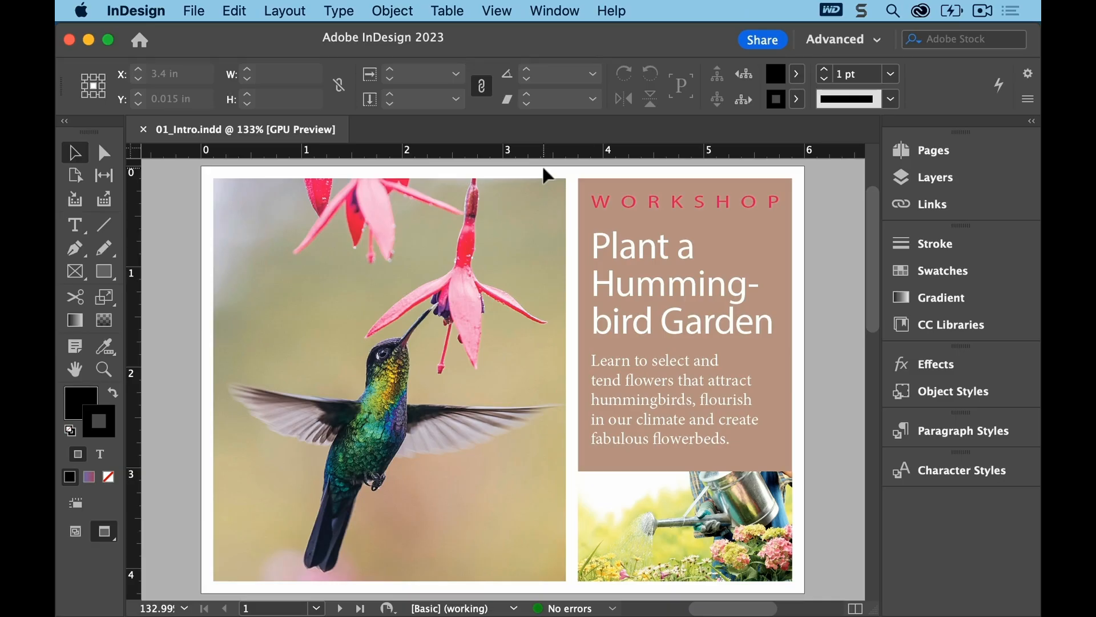
Show the Info panel, inspect the hummingbird photo and the brown text frame, then hide the panel and deselect
left_click(556, 13)
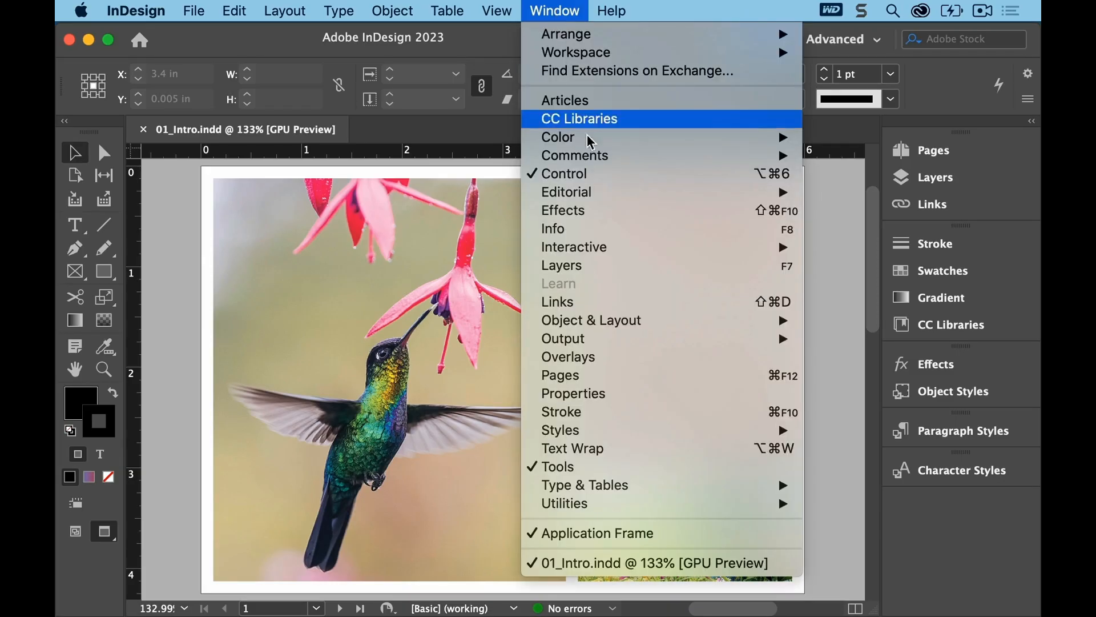
left_click(609, 237)
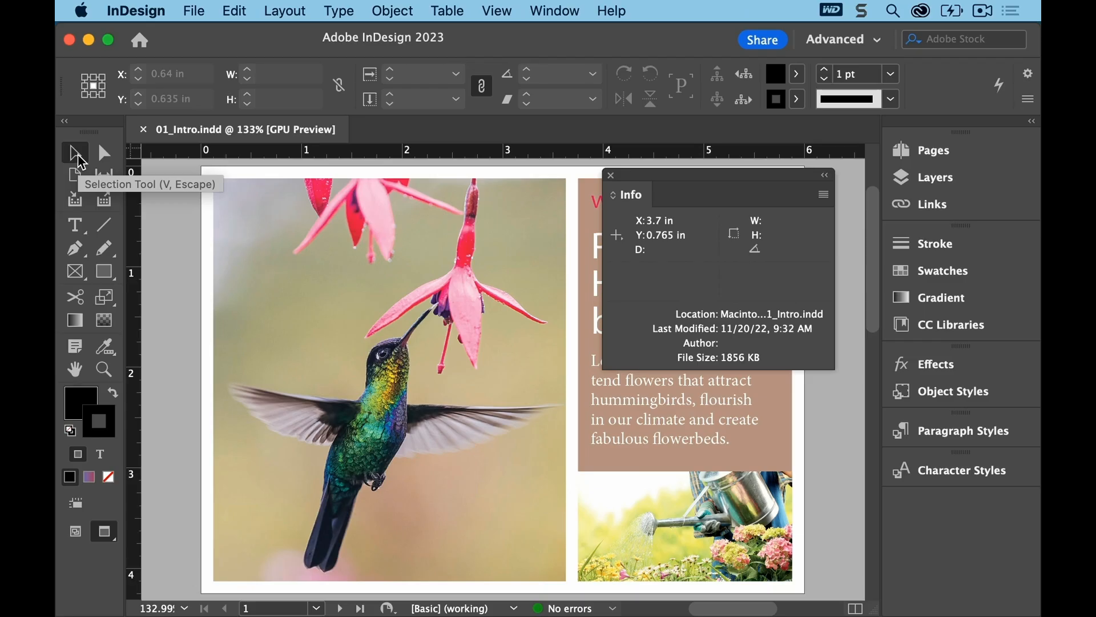
left_click(326, 316)
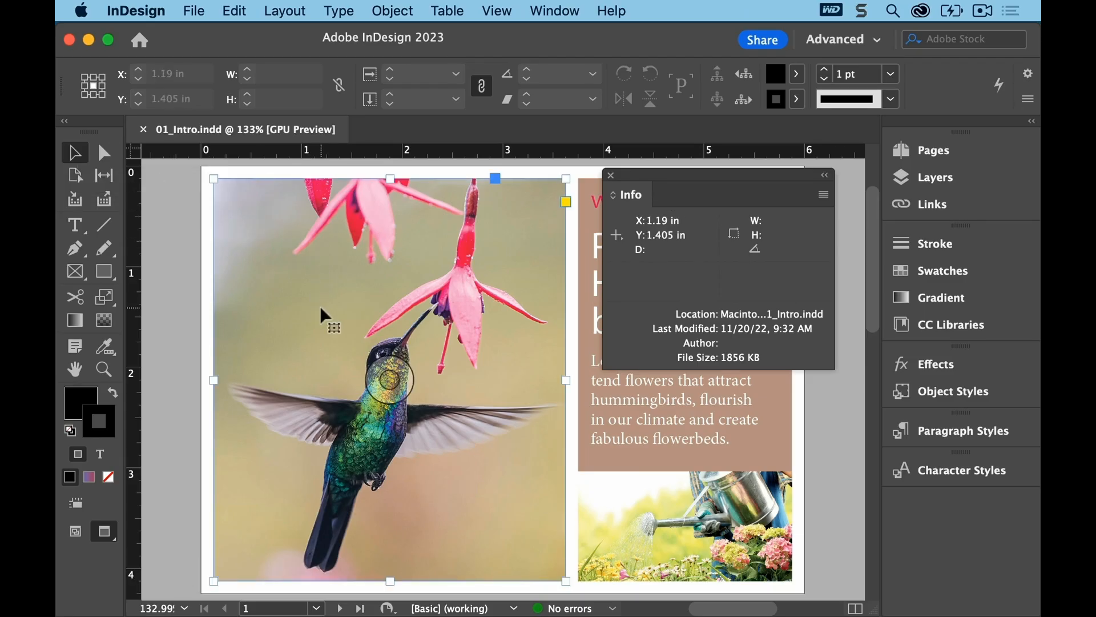
left_click(635, 526)
left_click(606, 439)
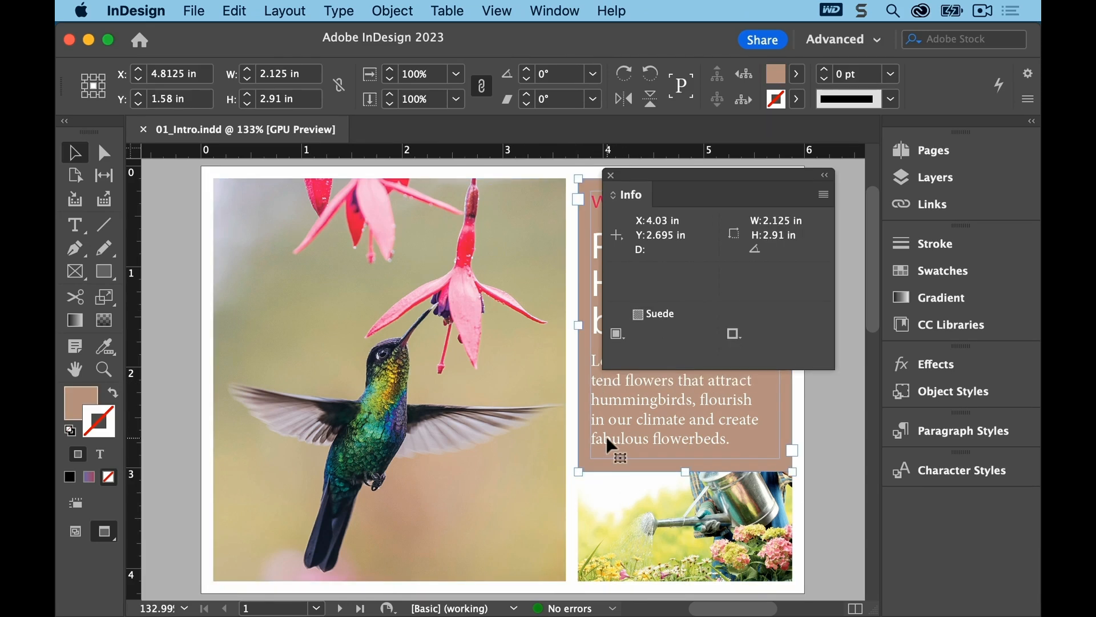
left_click(557, 10)
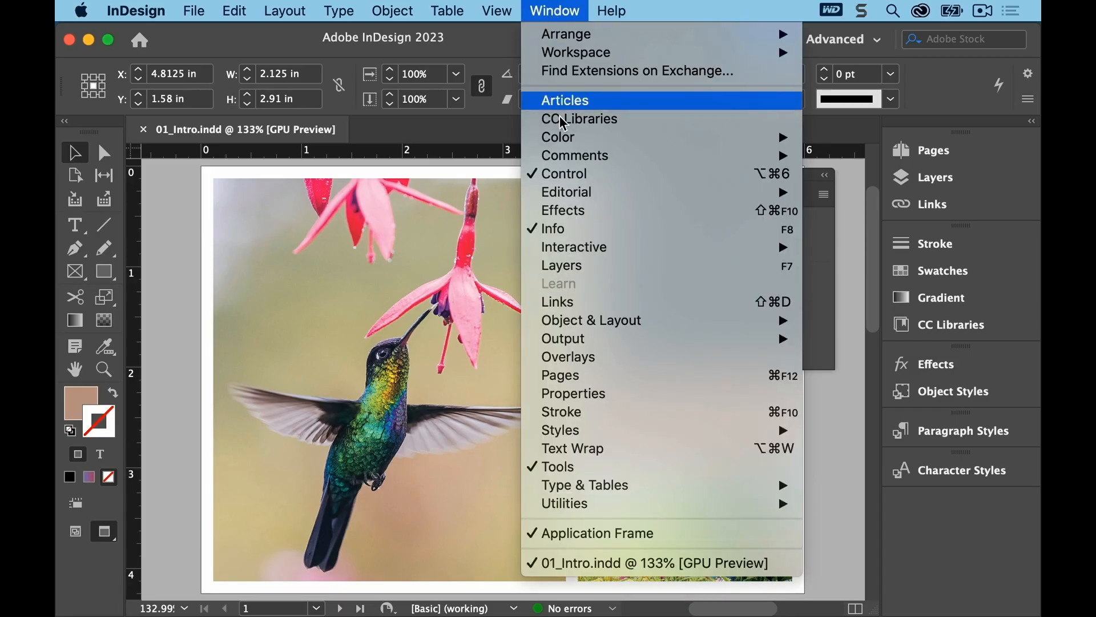
left_click(606, 228)
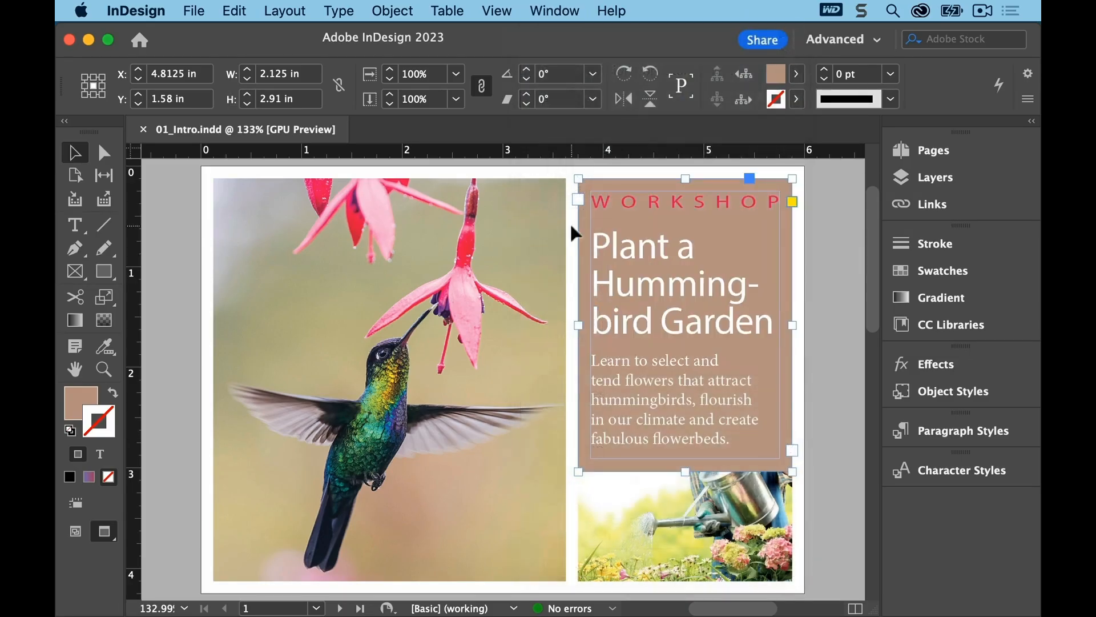
left_click(839, 239)
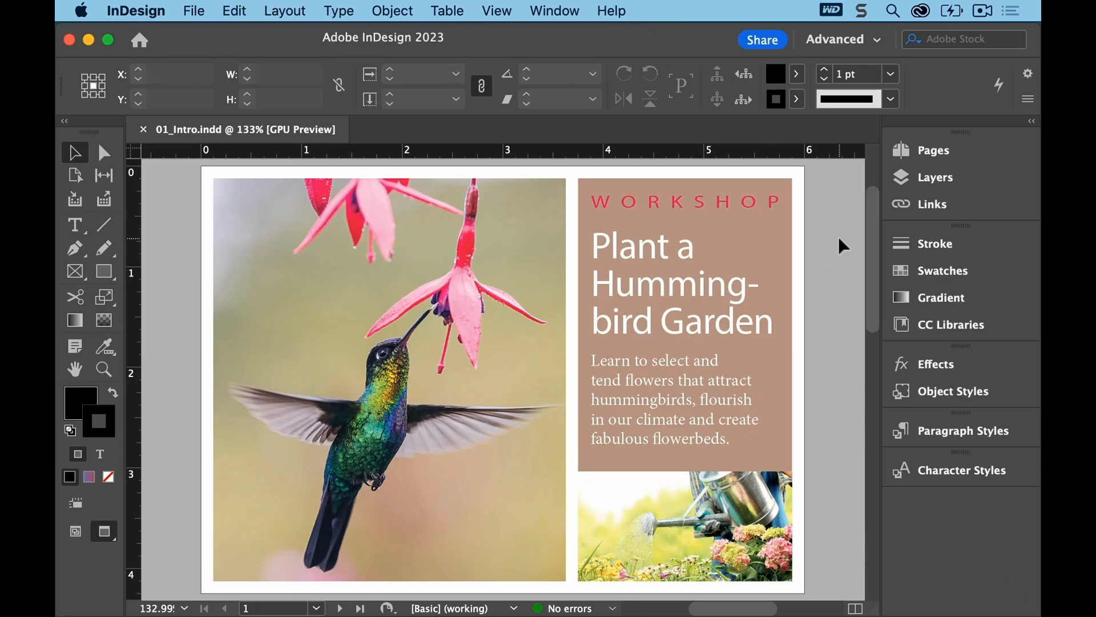
Hide and redisplay the Control panel, and open and collapse the Pages panel
key("super+alt+6")
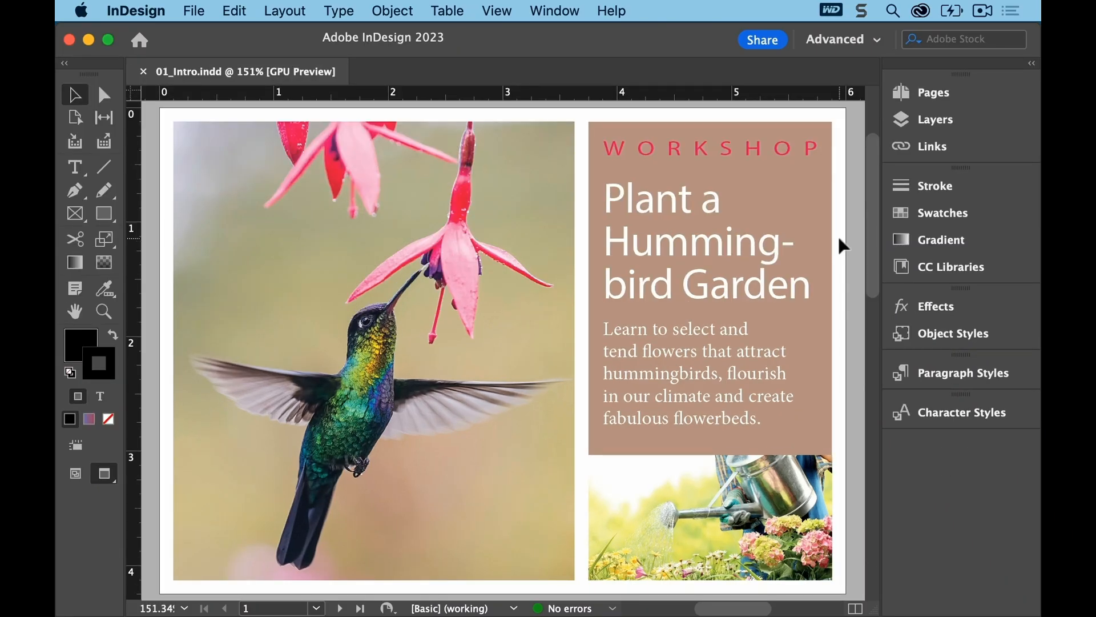
key("super+alt+6")
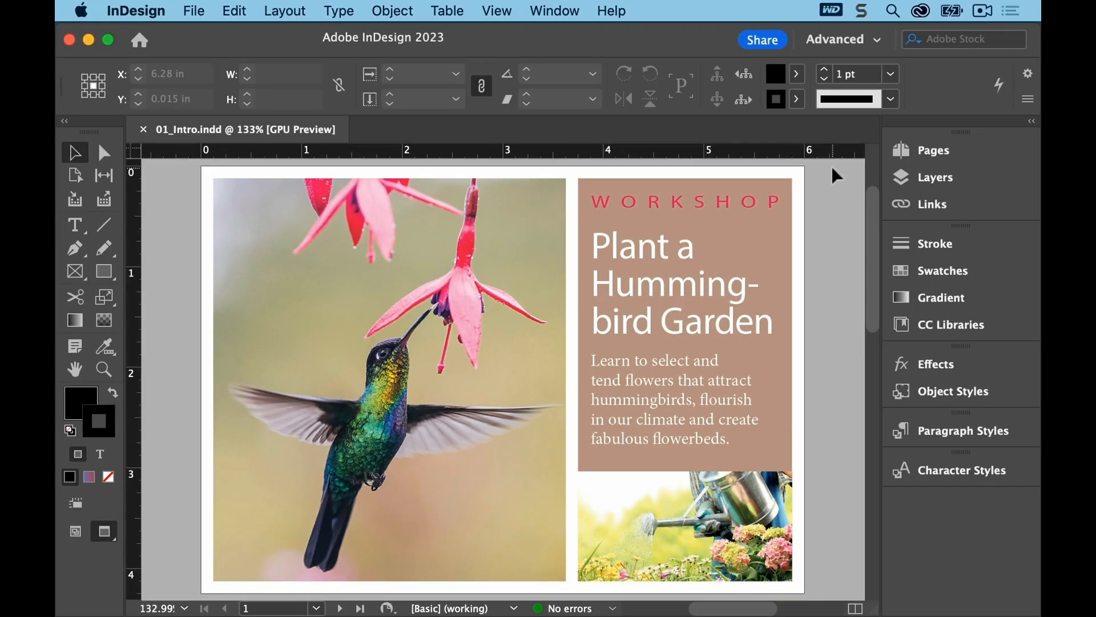
left_click(905, 152)
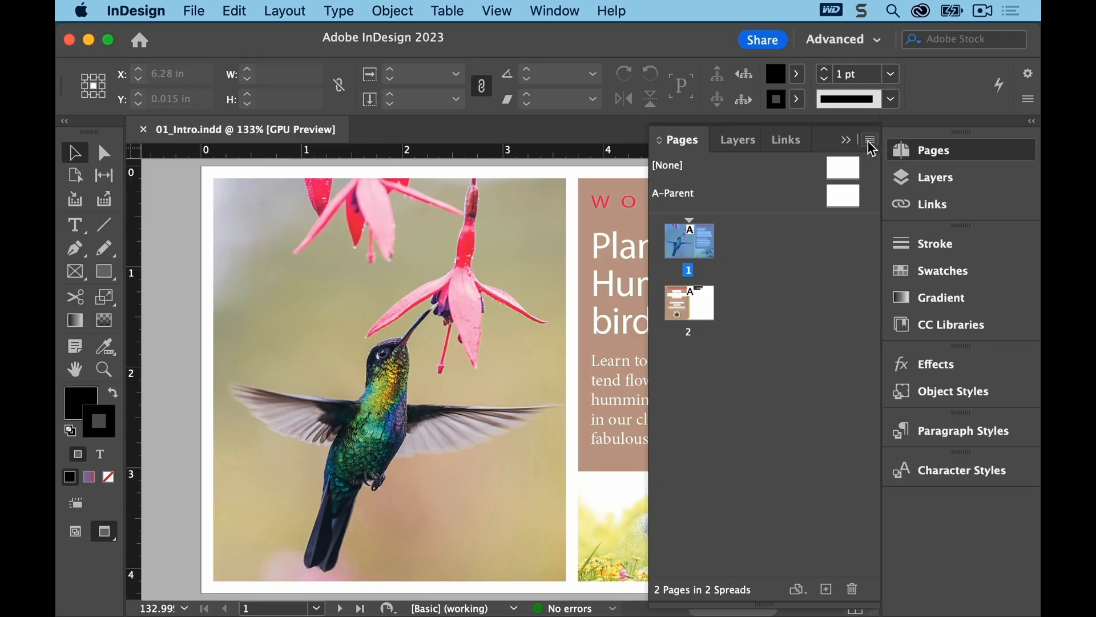
left_click(846, 140)
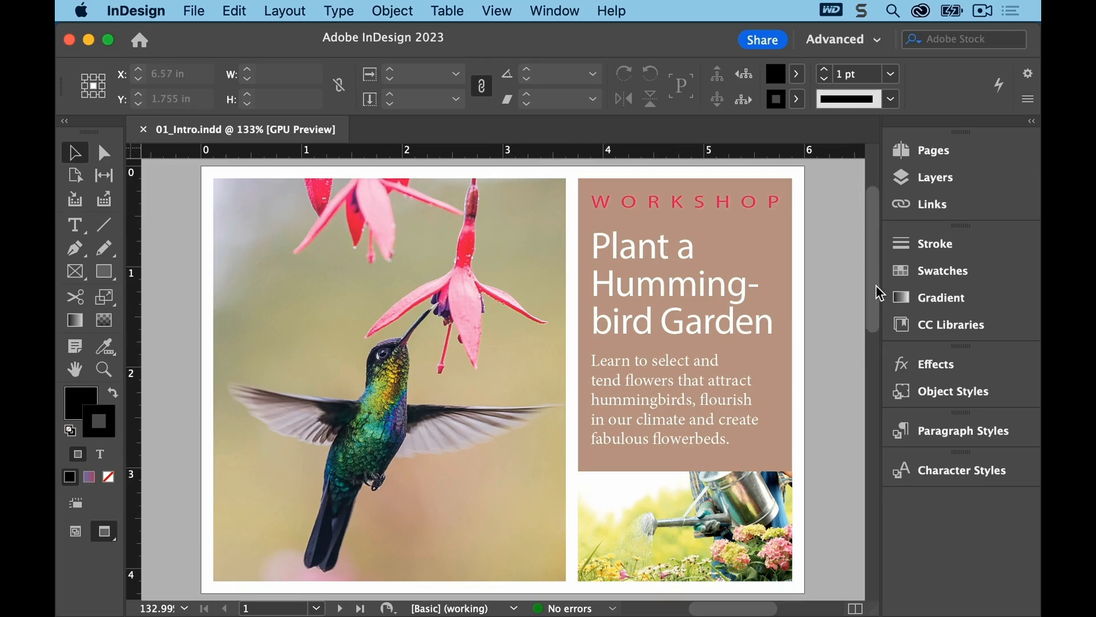
Shrink the panel dock to icons only and expand all its docked panels to full size
left_click_drag(880, 162, 992, 171)
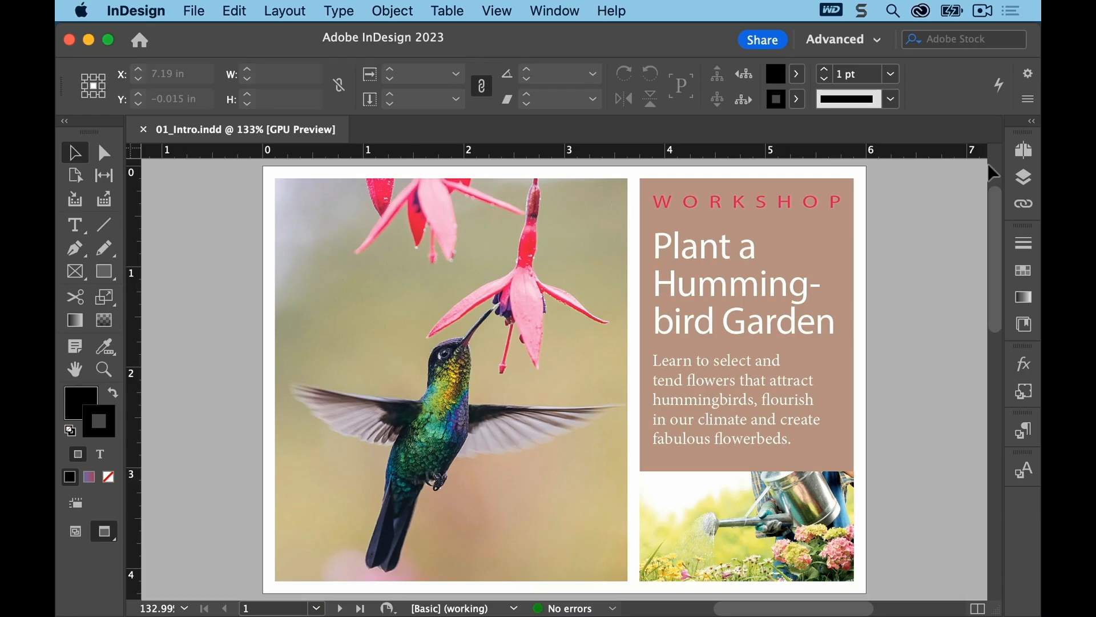
left_click(1034, 125)
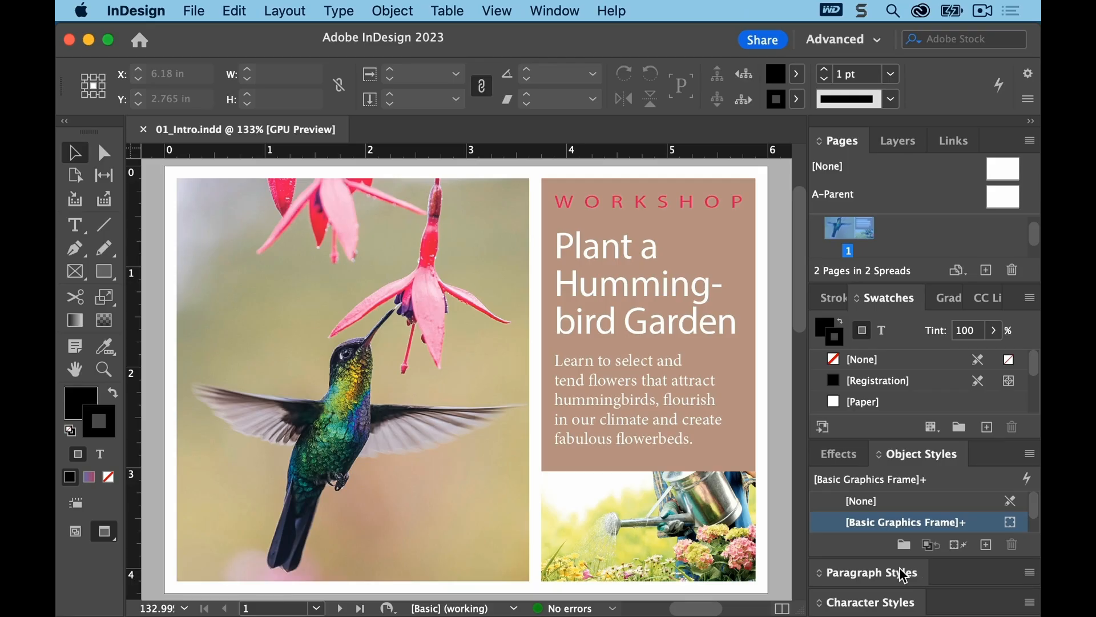
Float the Paragraph Styles panel expanded over the postcard and group the Character Styles panel with it
left_click_drag(904, 575, 541, 194)
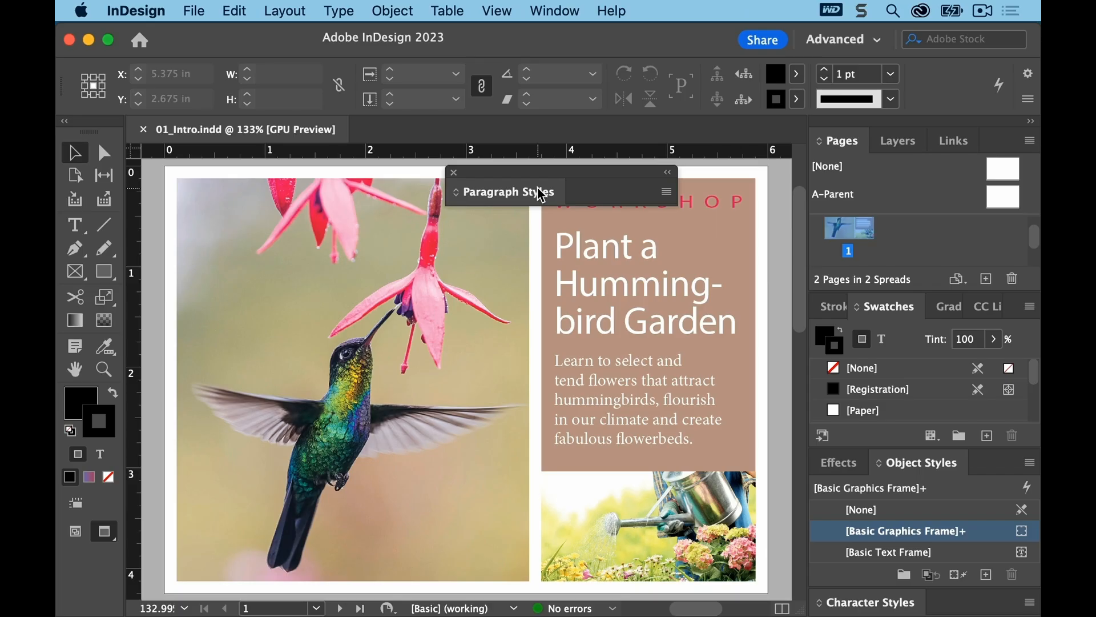
double_click(542, 193)
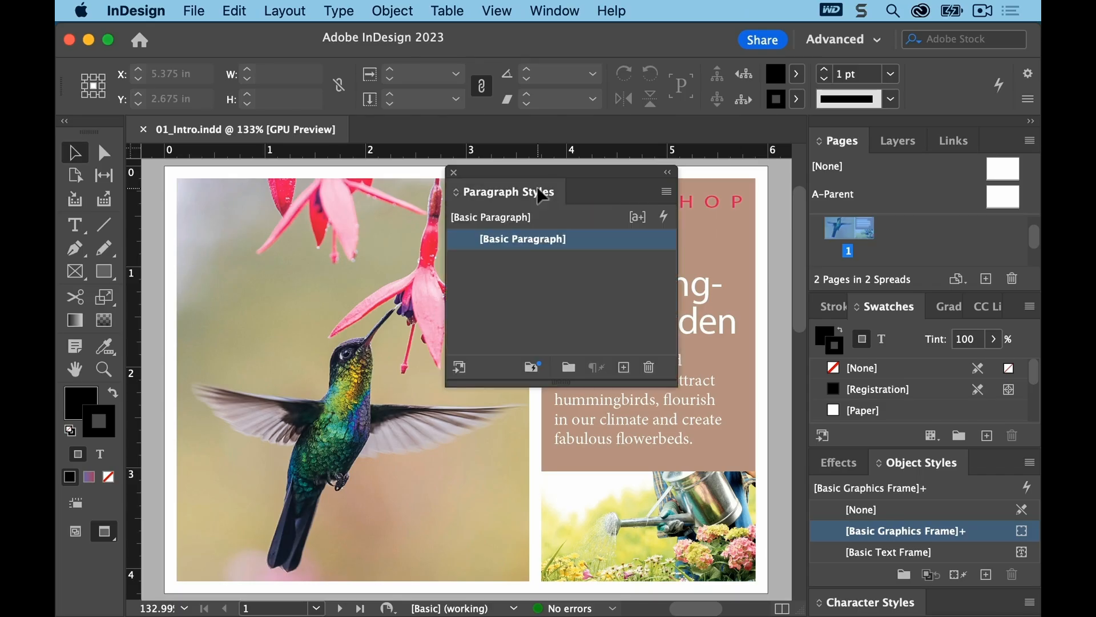
left_click_drag(532, 173, 525, 137)
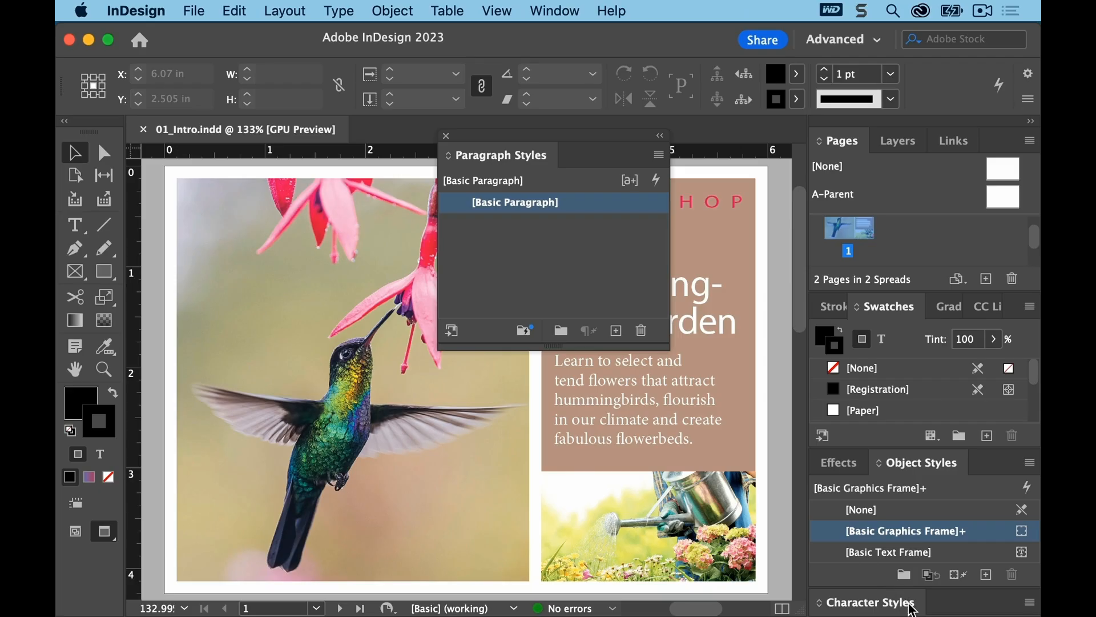
left_click_drag(912, 609, 598, 156)
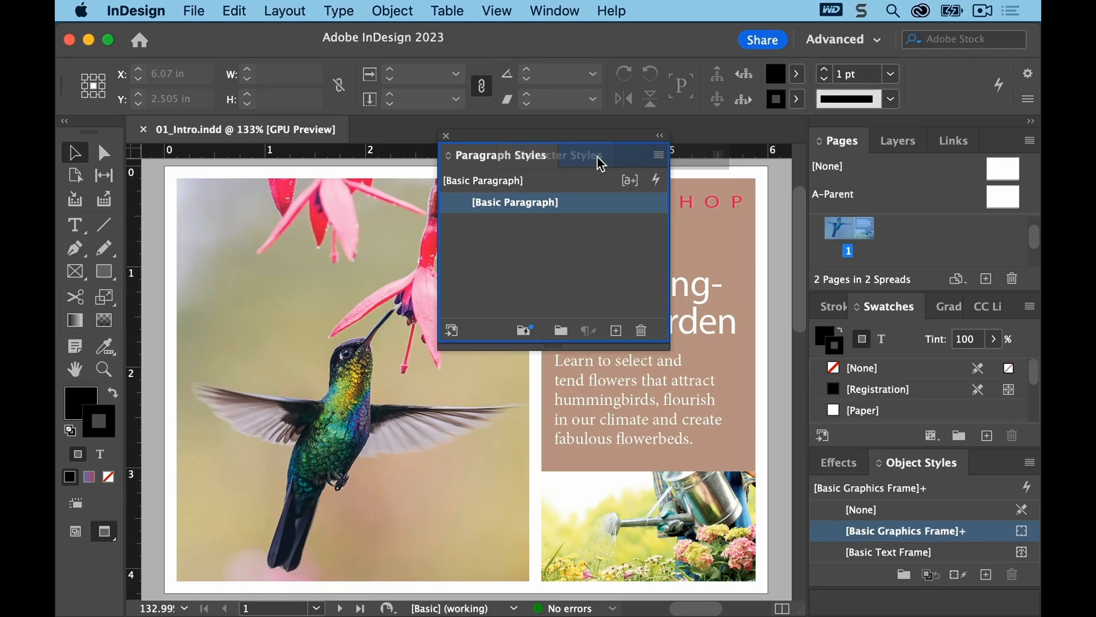
left_click(601, 163)
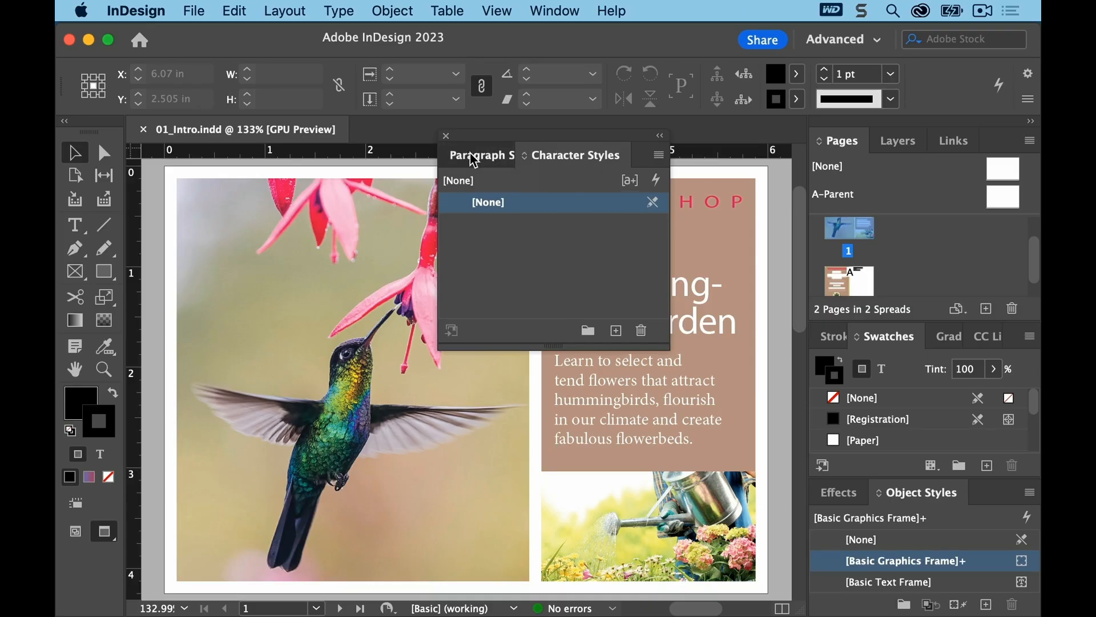
Separate the Paragraph Styles panel from the group, attach Character Styles beneath it, and shorten the stacked panels
left_click(450, 159)
left_click_drag(440, 165, 198, 181)
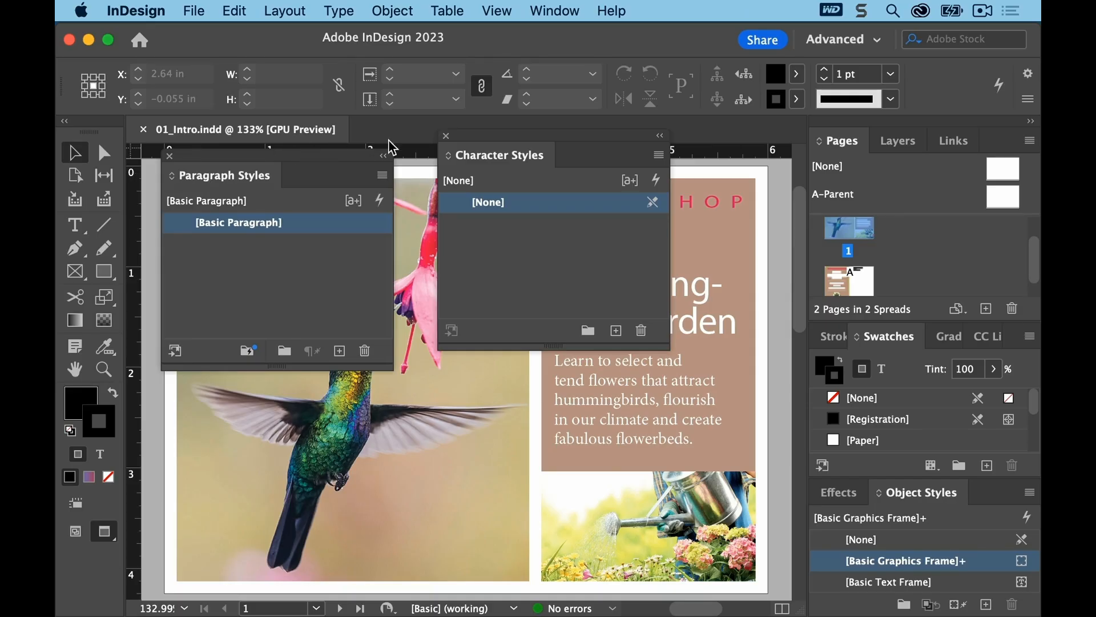
left_click_drag(514, 161, 234, 368)
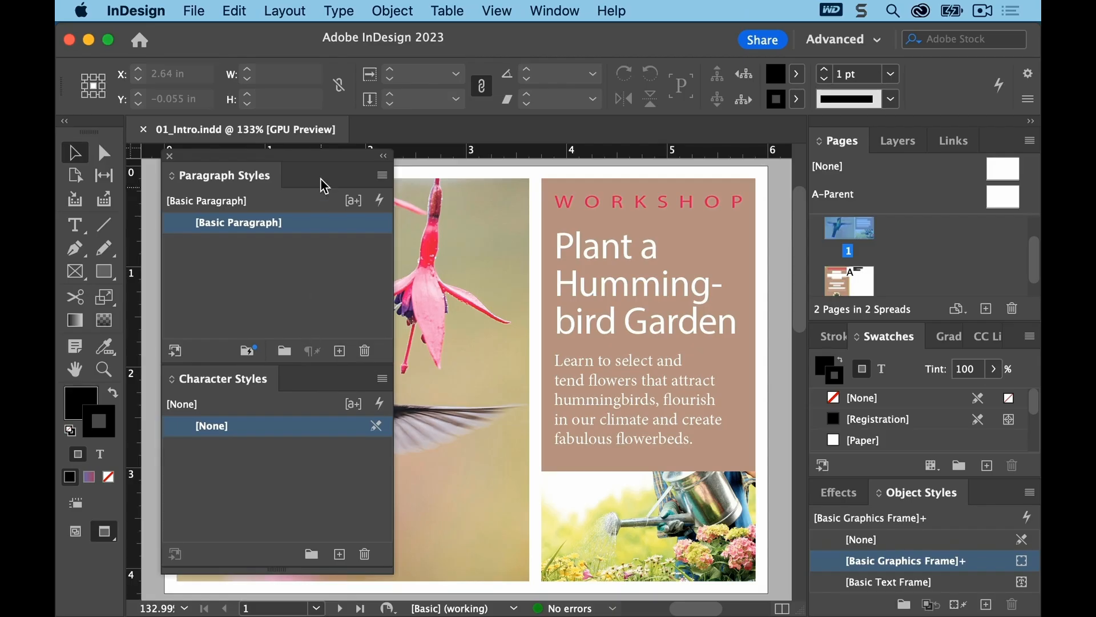
left_click_drag(315, 160, 611, 129)
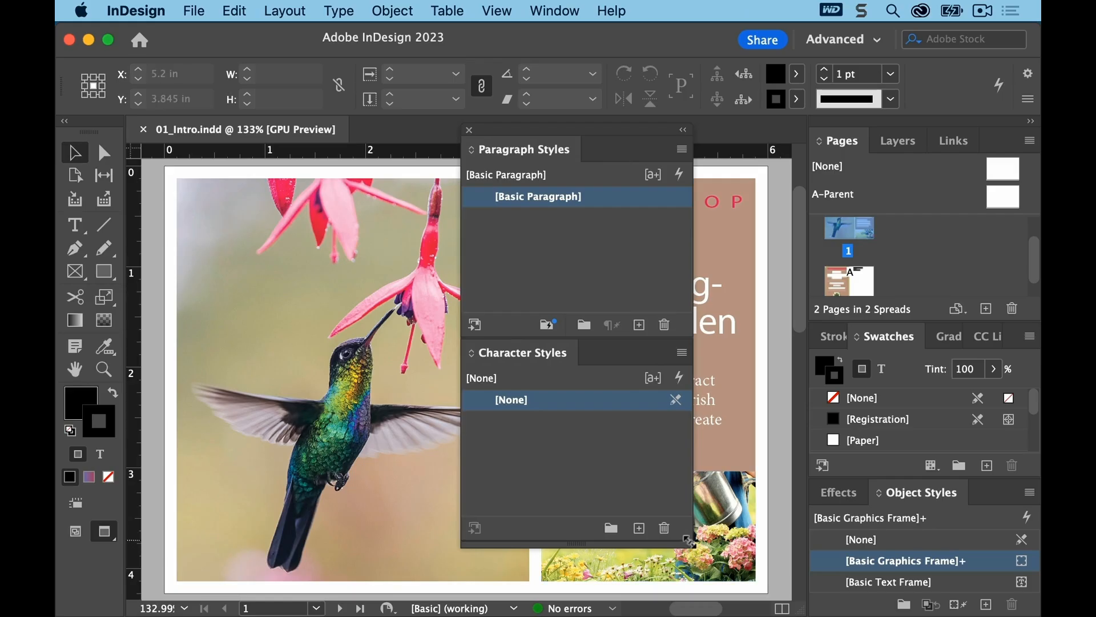
left_click_drag(688, 543, 669, 316)
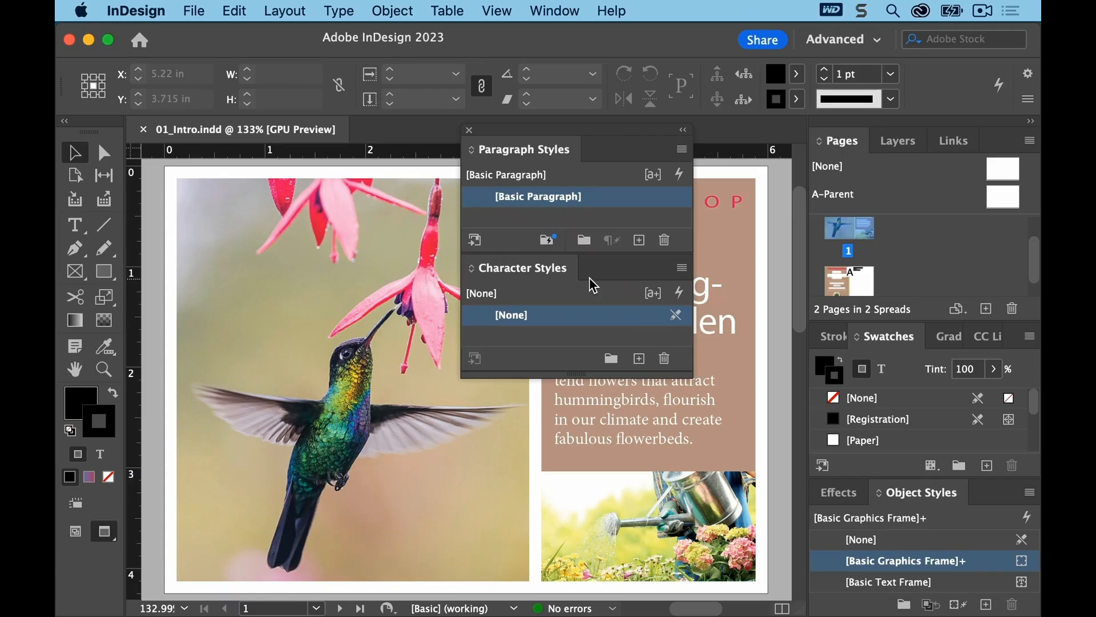
Group Character Styles with Paragraph Styles again, collapse and re-expand the group, and move it closer to the docked panels
left_click_drag(522, 273, 616, 156)
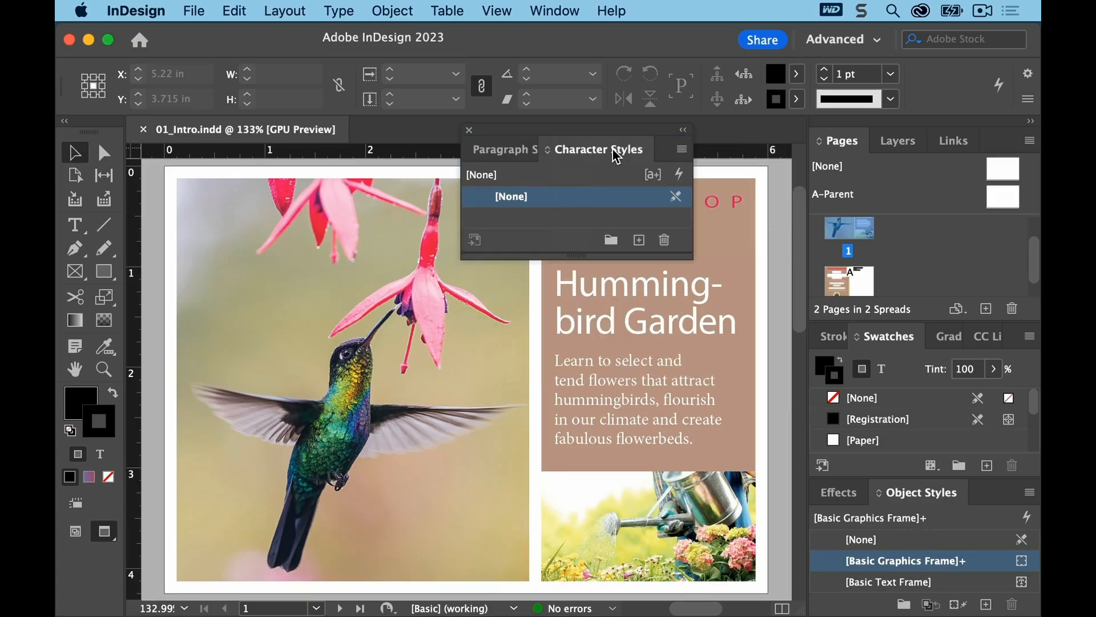
double_click(666, 154)
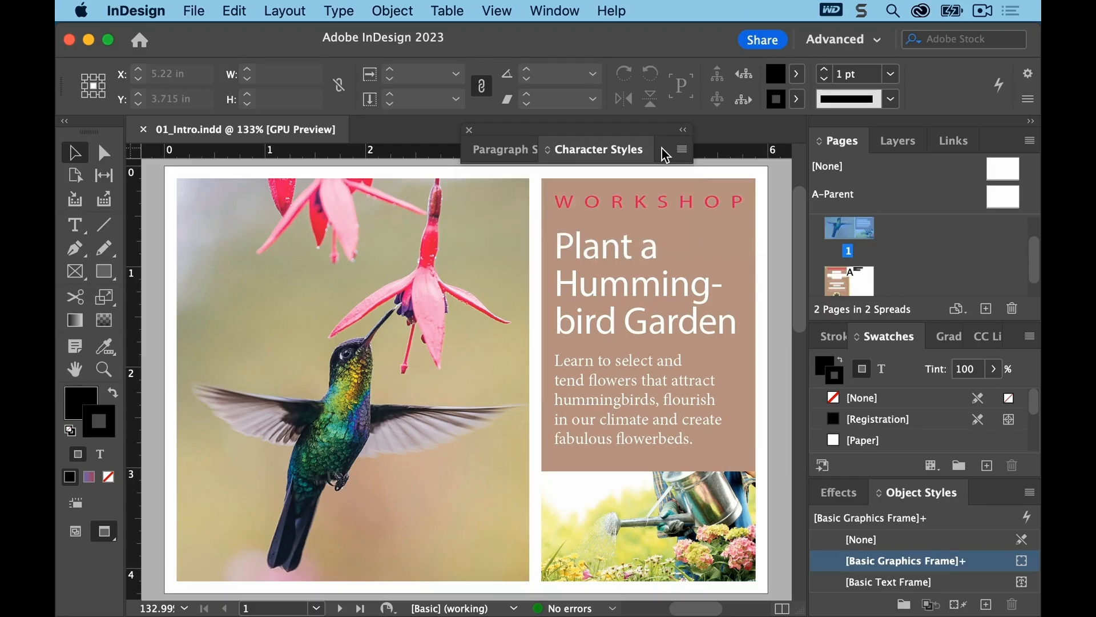
double_click(666, 155)
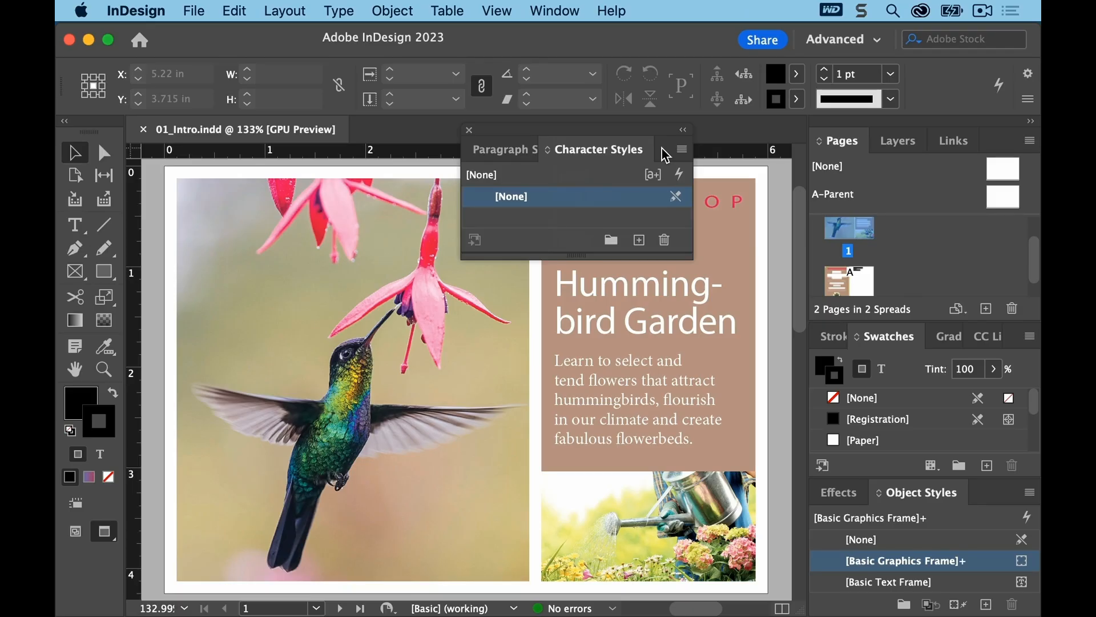
left_click_drag(650, 132, 726, 139)
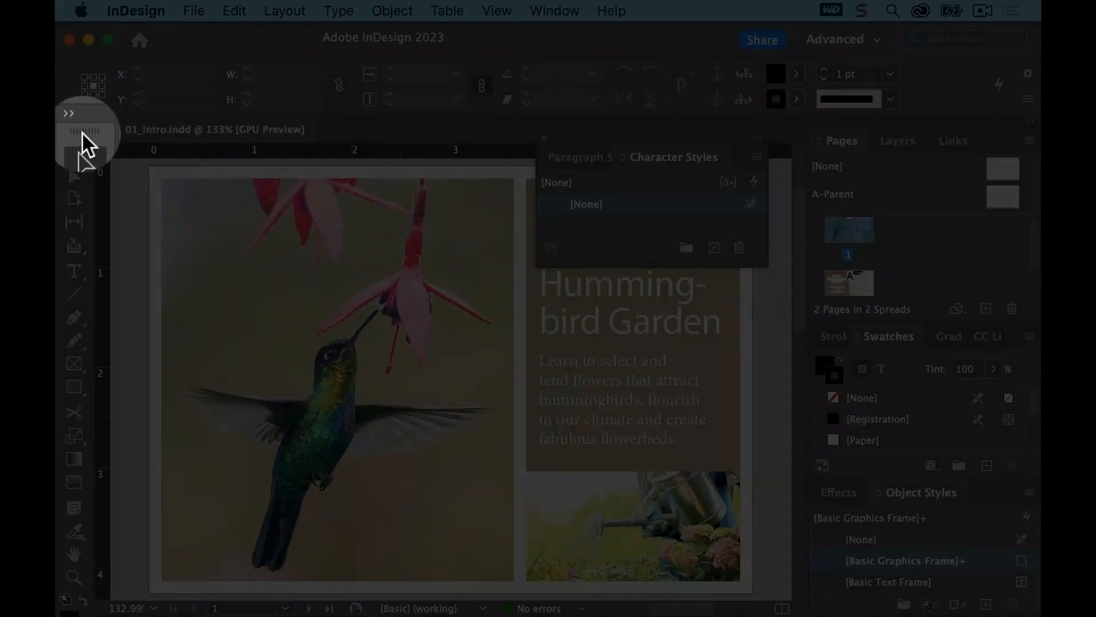
Float the Tools panel over the document and switch it from one column to a horizontal row, then to two columns
left_click_drag(82, 132, 491, 38)
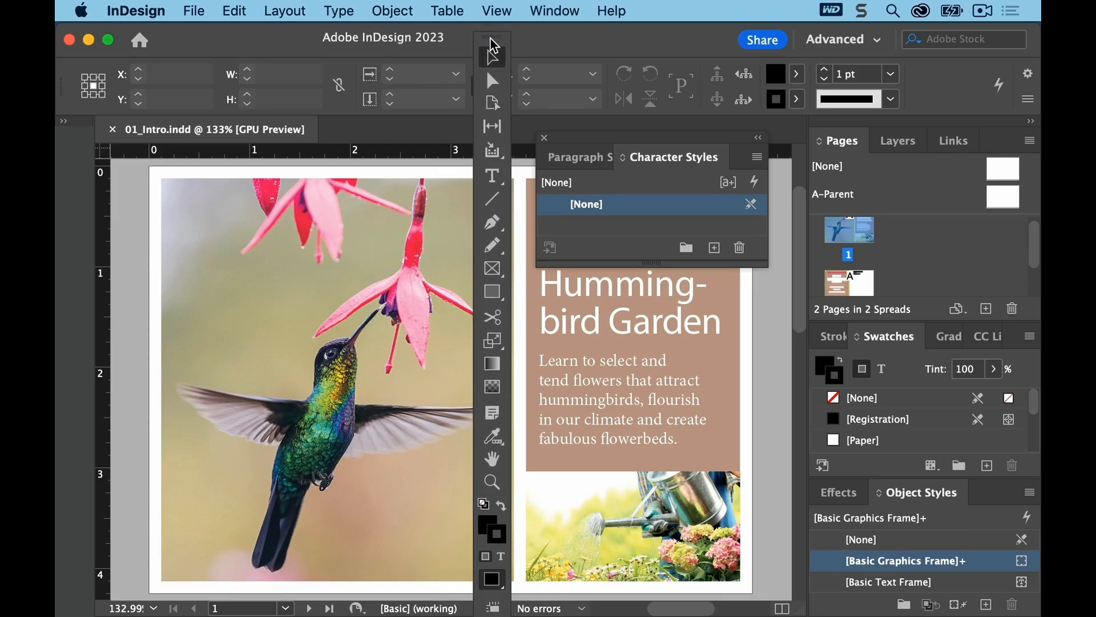
left_click_drag(493, 44, 494, 45)
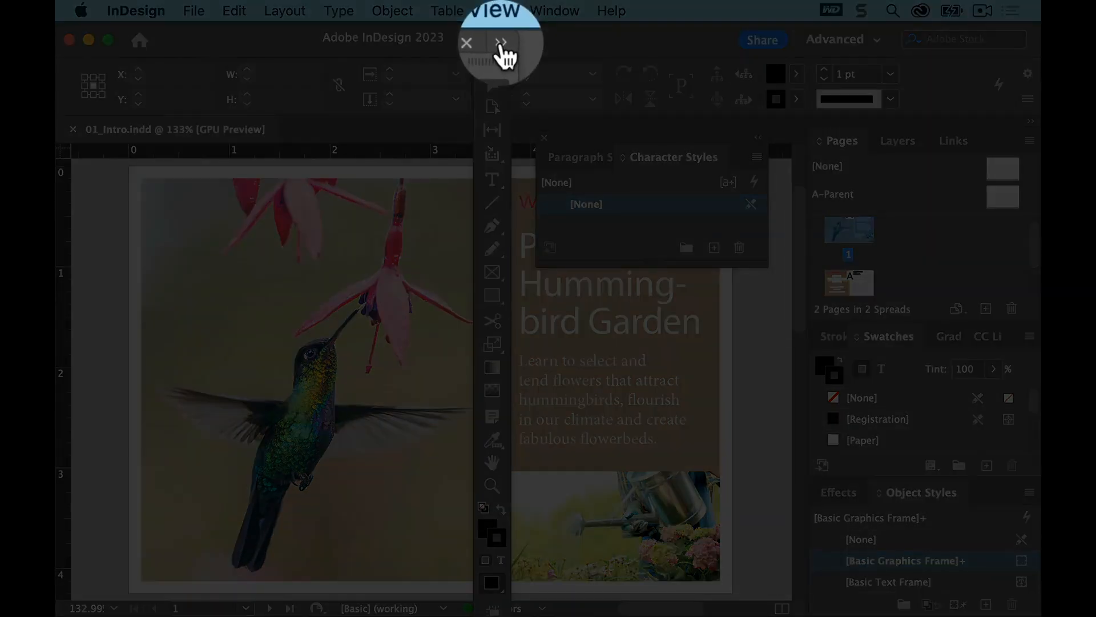
left_click(501, 43)
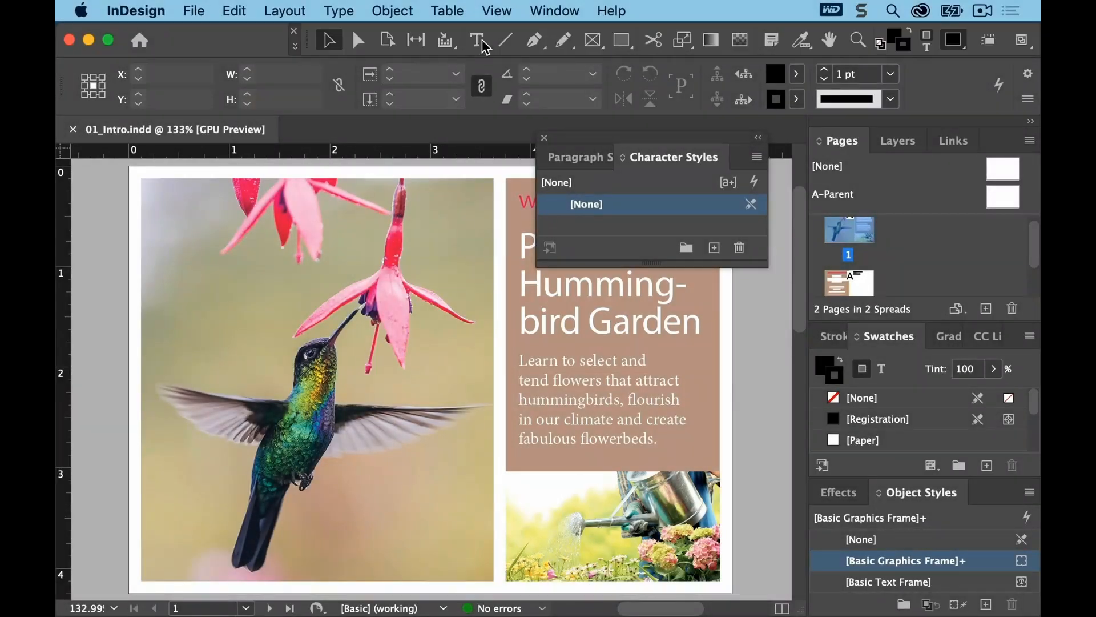
left_click_drag(308, 41, 193, 115)
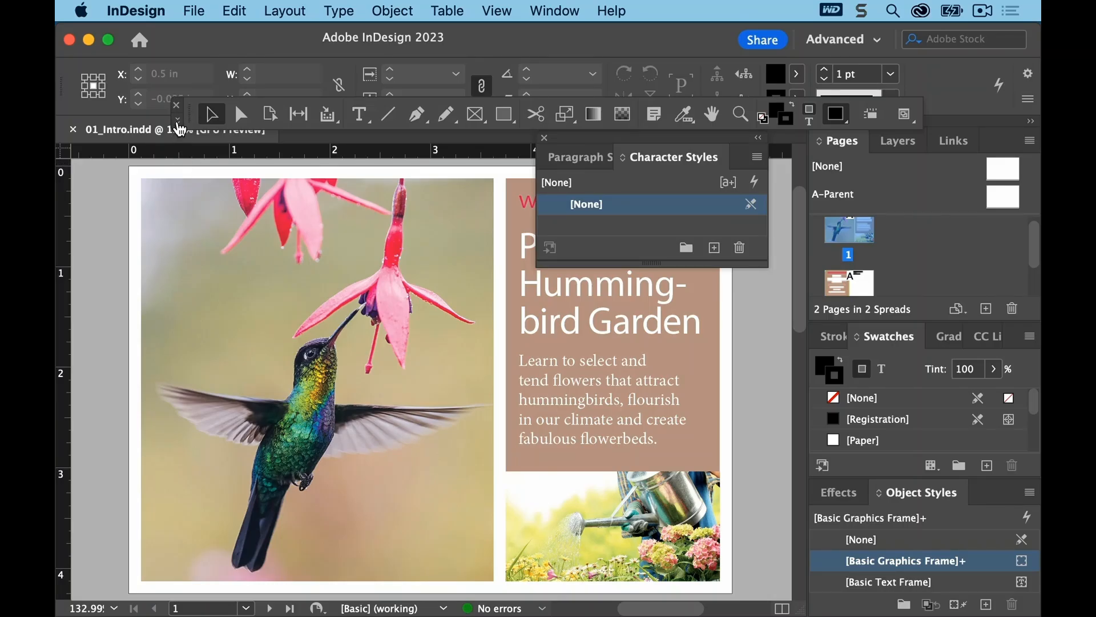
left_click(178, 121)
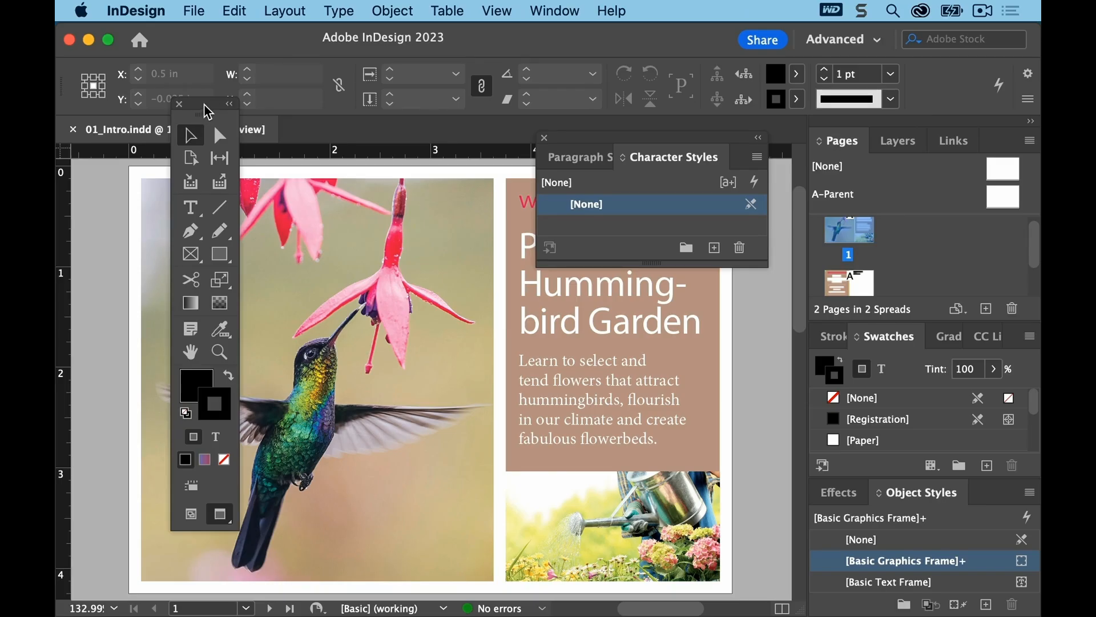
left_click_drag(206, 106, 333, 155)
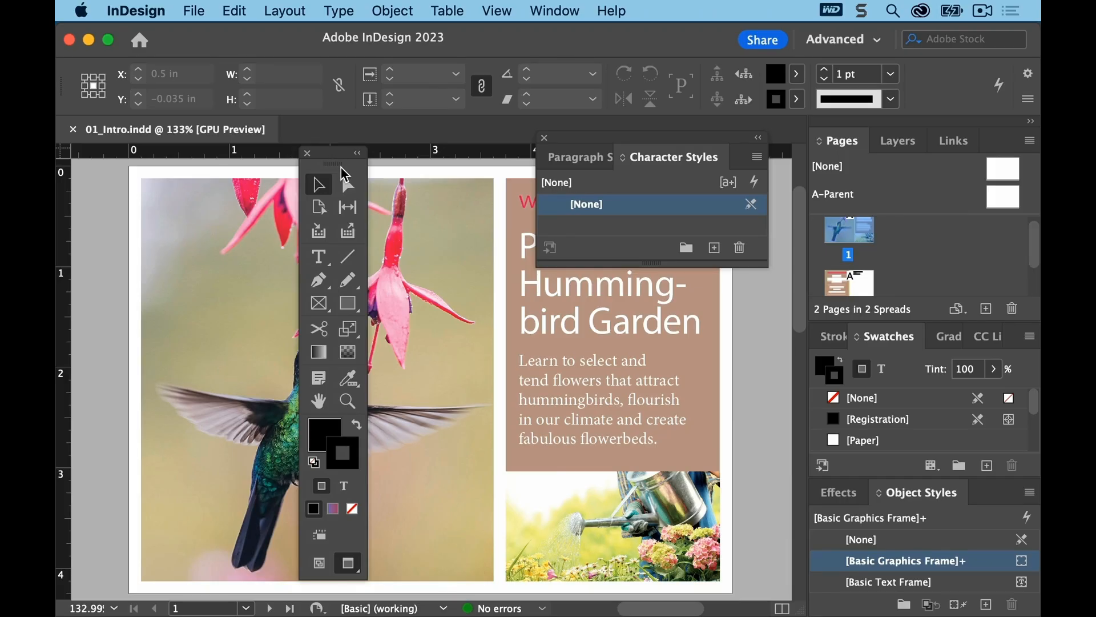
Redock the floating Tools panel at its original edge and set it to a single column
left_click_drag(338, 166, 63, 169)
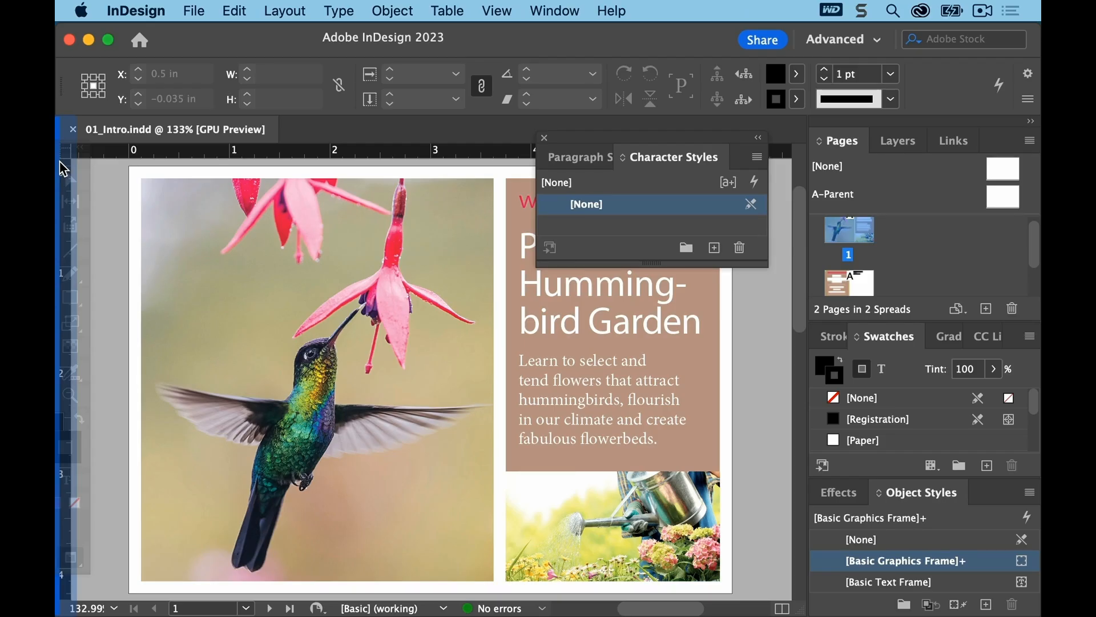
left_click_drag(63, 169, 63, 169)
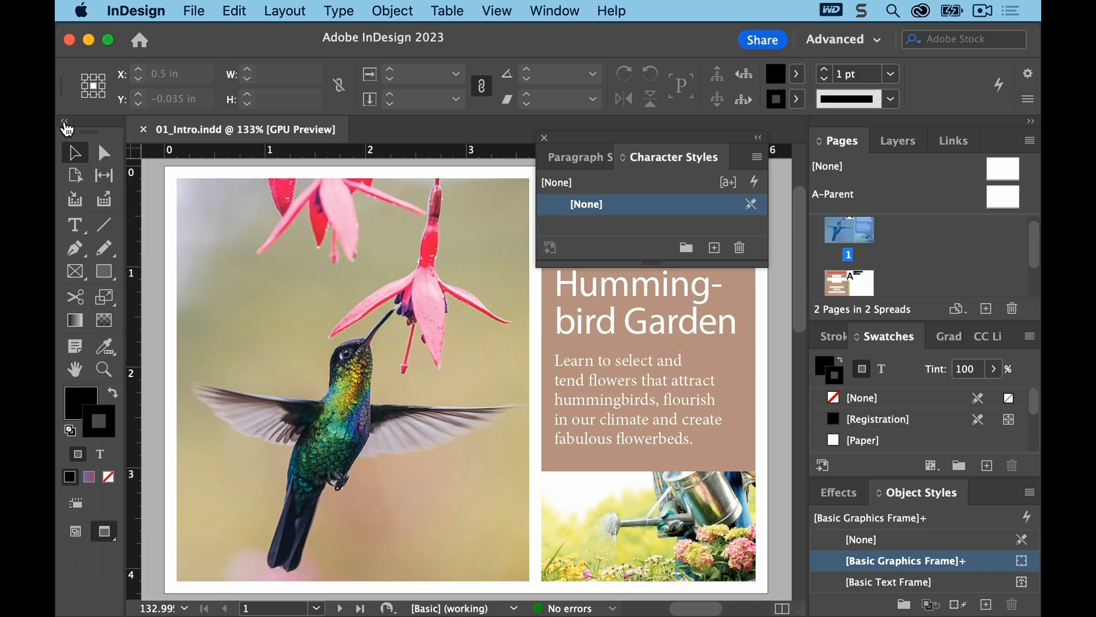
left_click(65, 122)
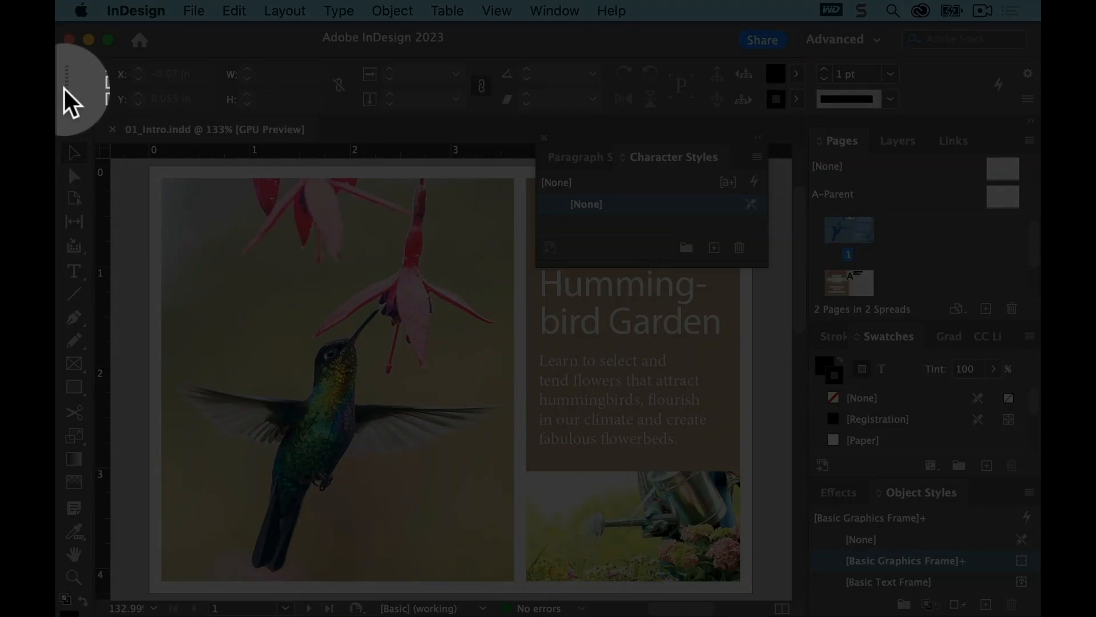
Float the Control panel over the document and restore it with the Dock at Top option
left_click_drag(63, 87, 72, 226)
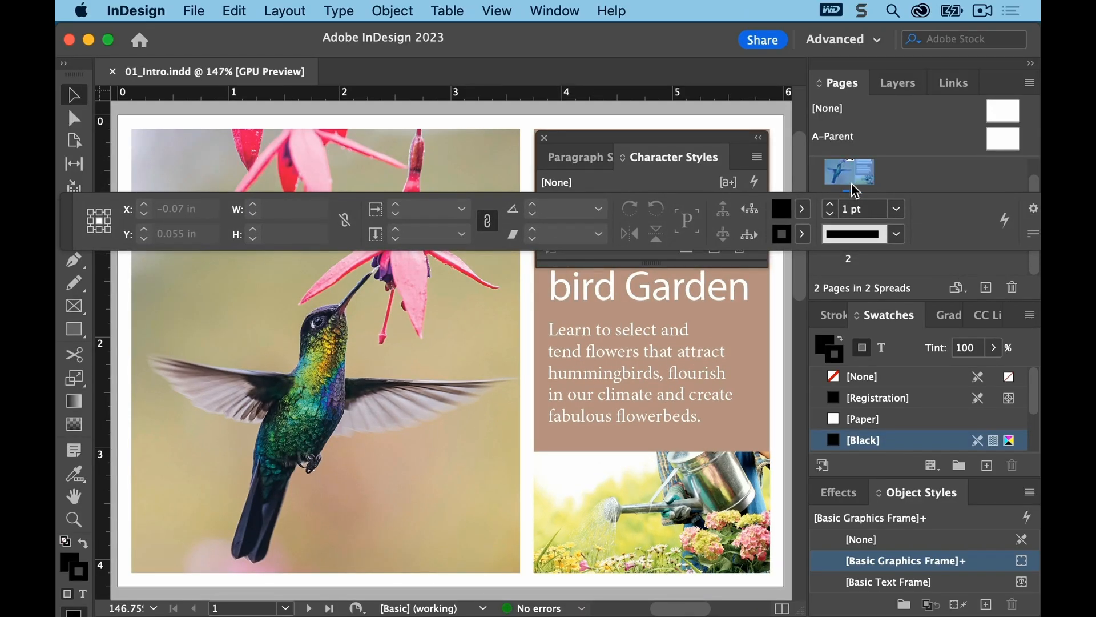
left_click(1032, 234)
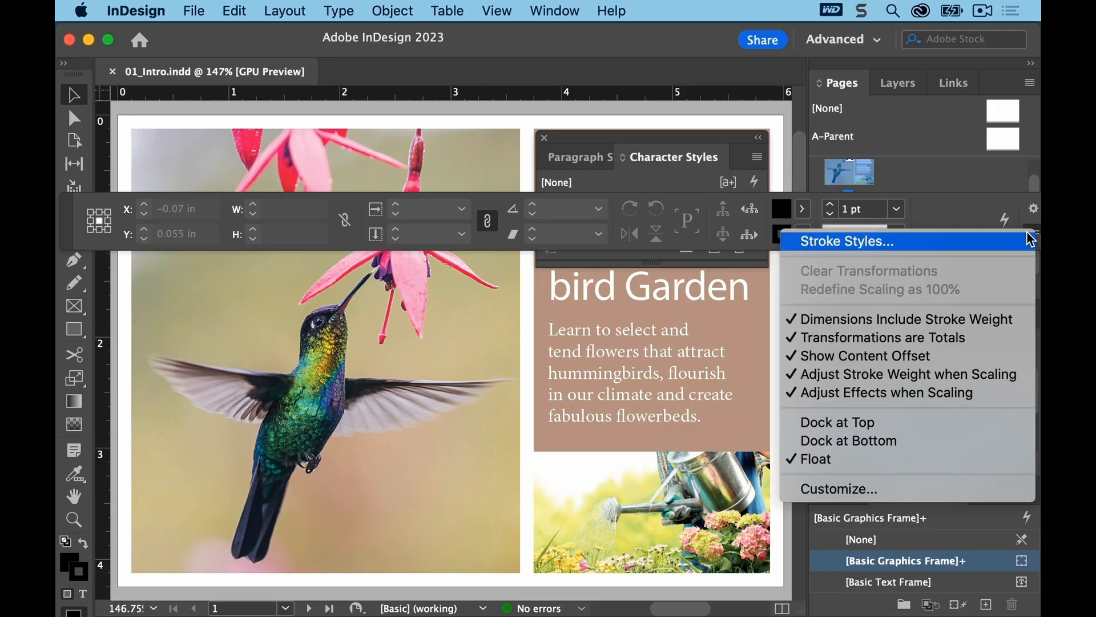
left_click(956, 426)
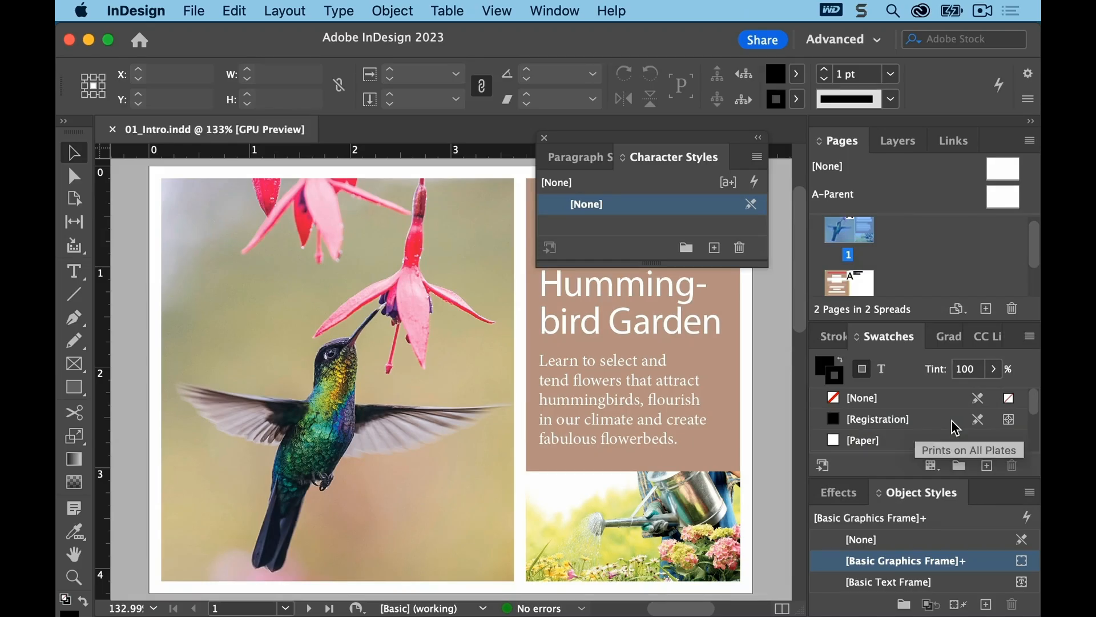
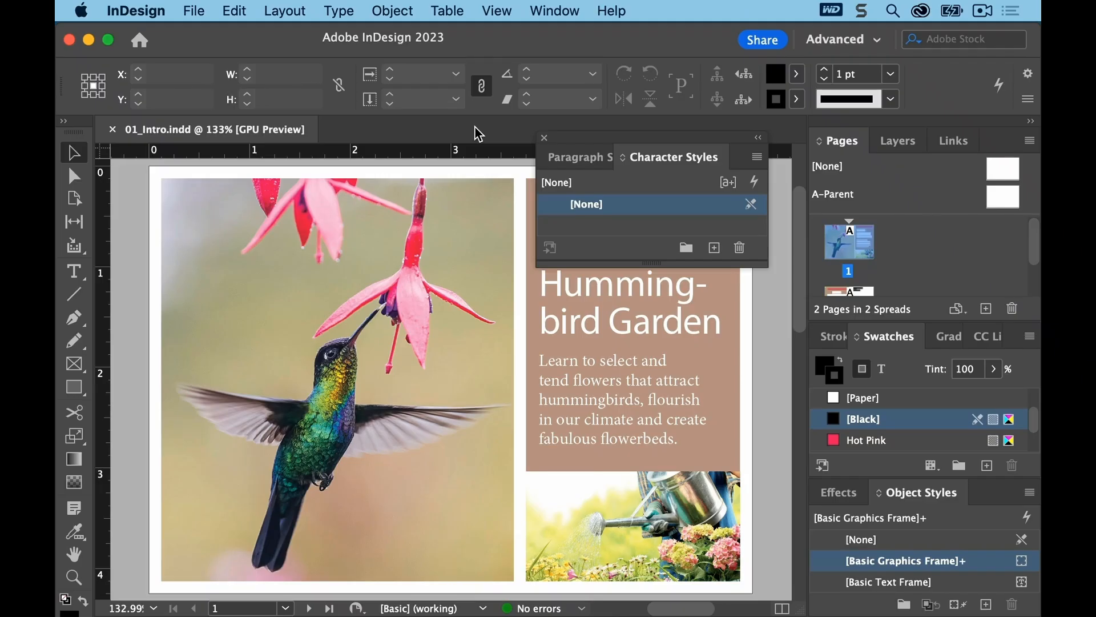
Save the current panel layout as a new workspace named Styles, replacing the existing one, and select it from the workspace list
left_click(569, 12)
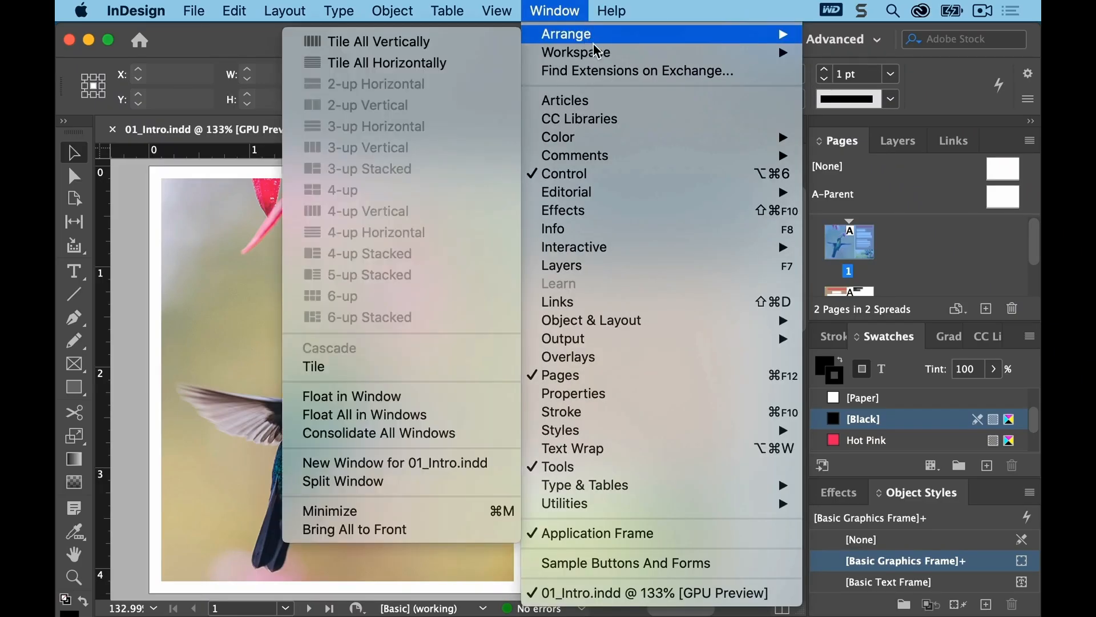
mouse_move(600, 53)
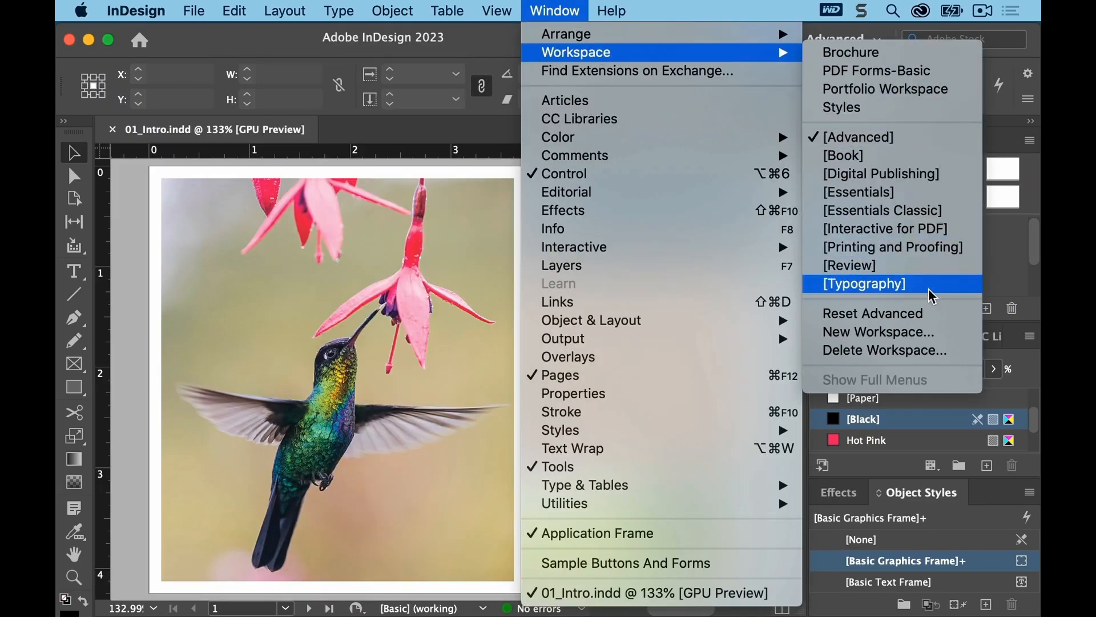
left_click(938, 331)
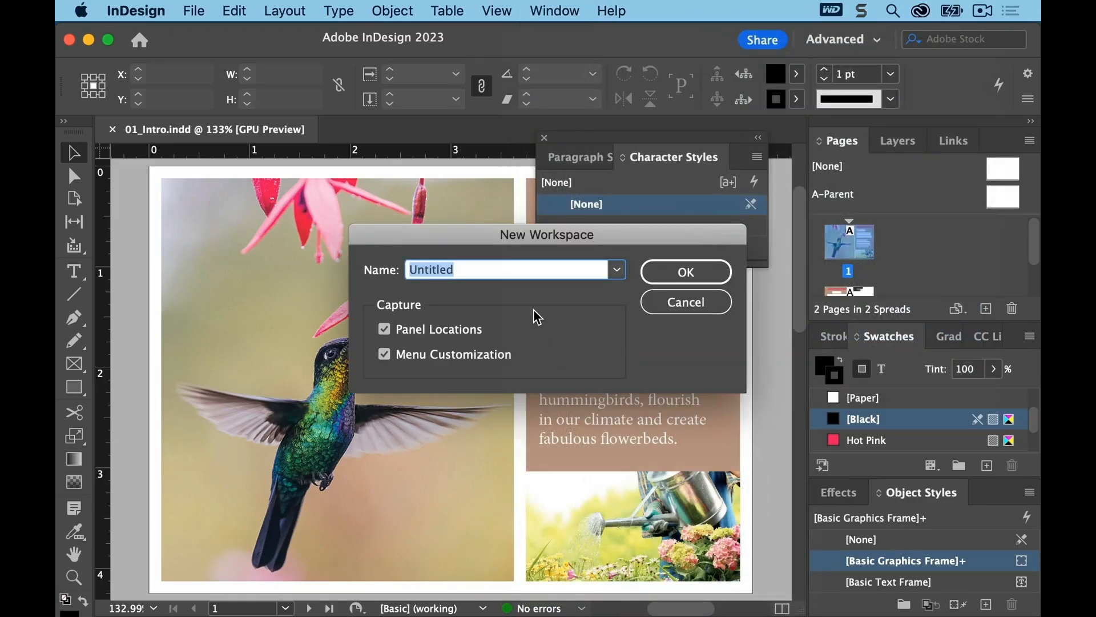
type("Styles")
left_click(659, 275)
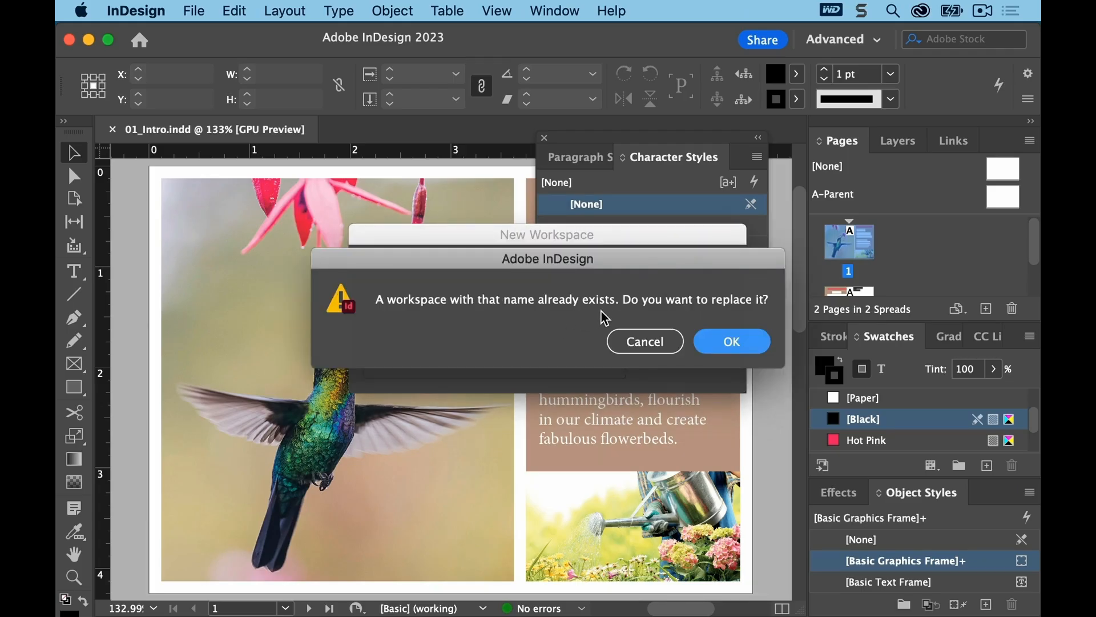
left_click(728, 343)
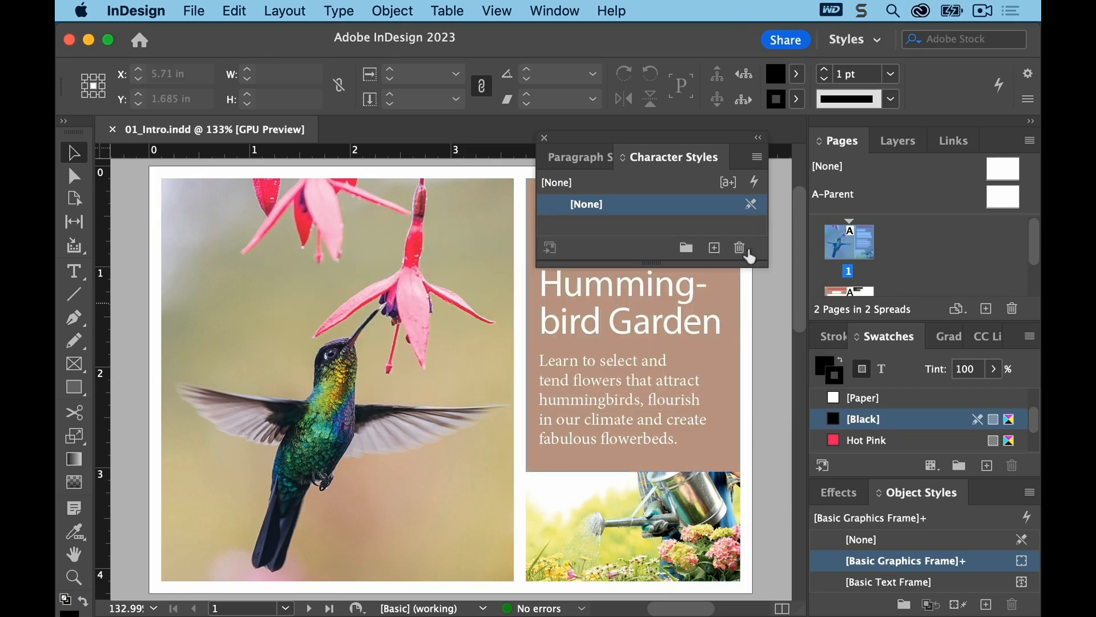
left_click(569, 10)
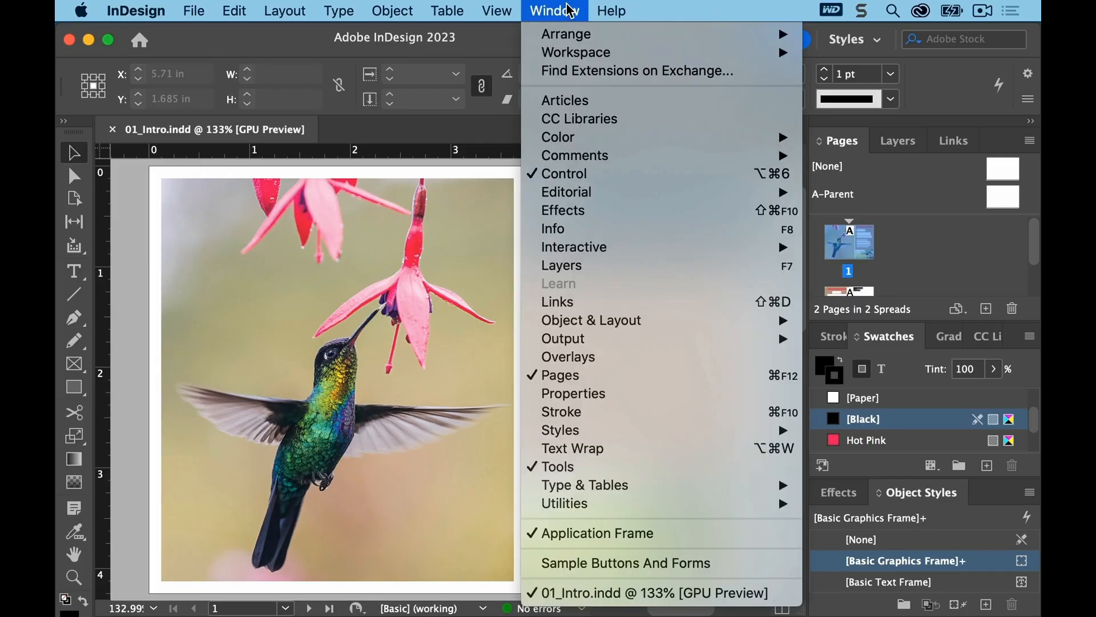
mouse_move(577, 52)
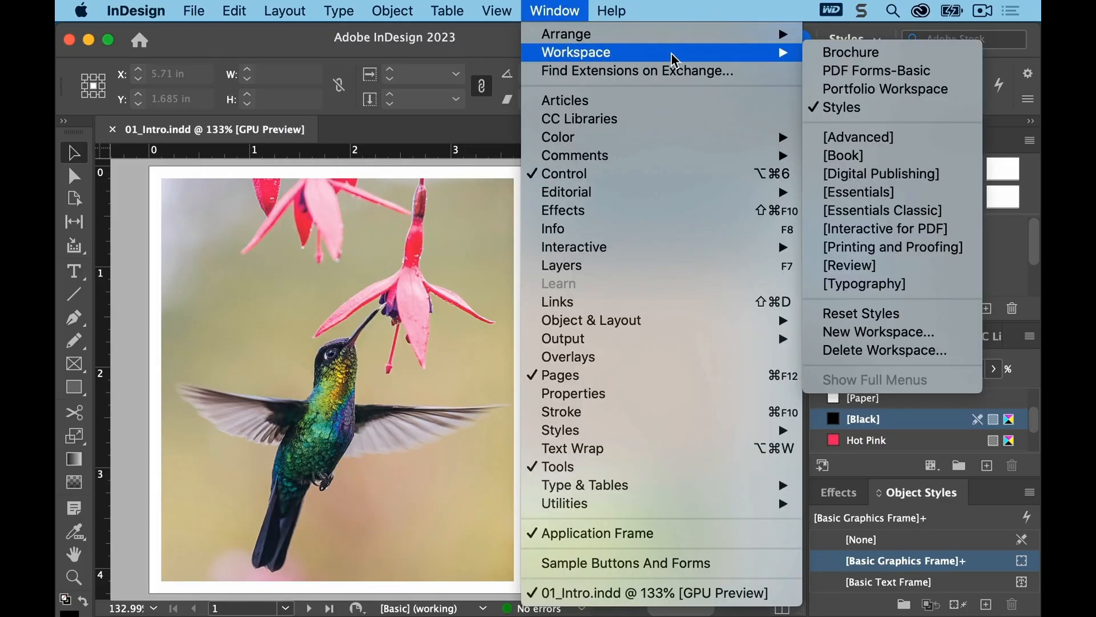
left_click(923, 114)
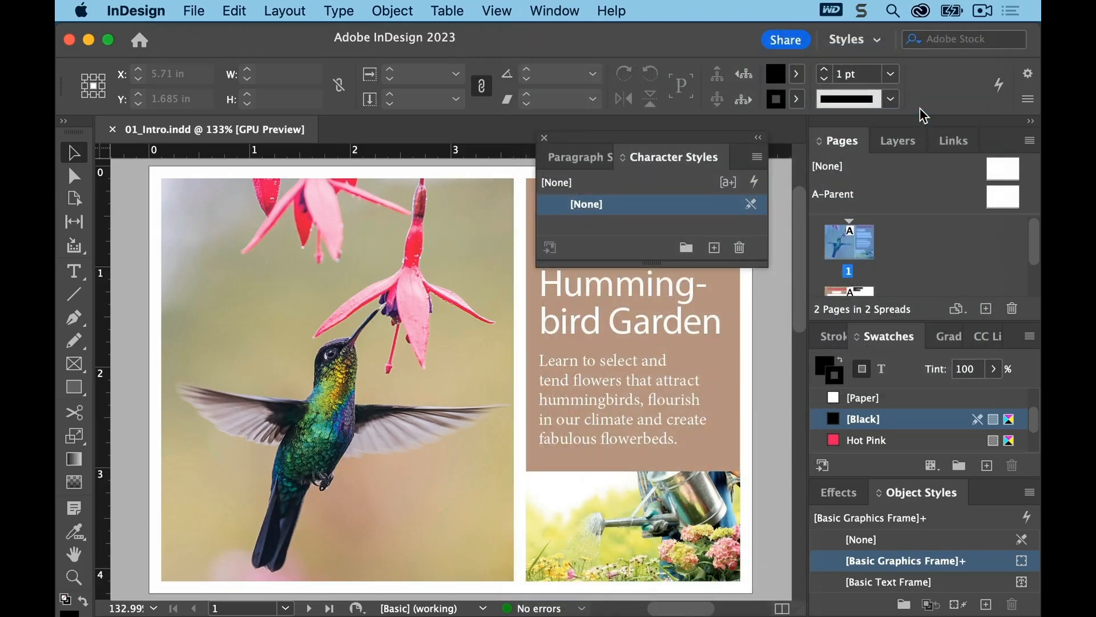
Try the Book, Digital Publishing, Essentials, Essentials Classic and Interactive for PDF workspaces one after another
left_click(864, 48)
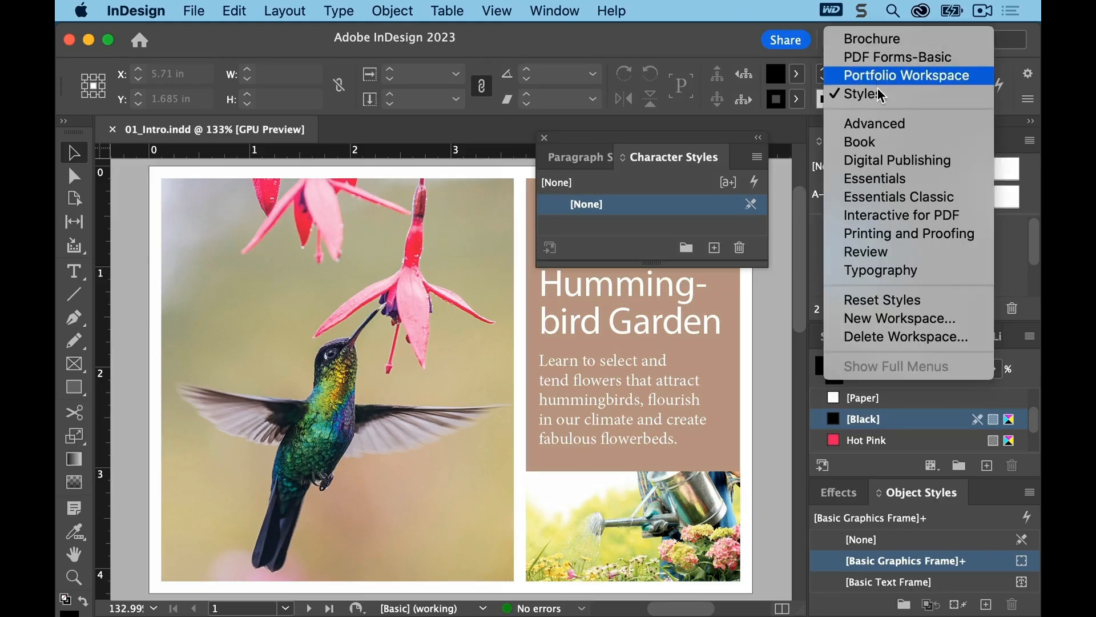
left_click(885, 142)
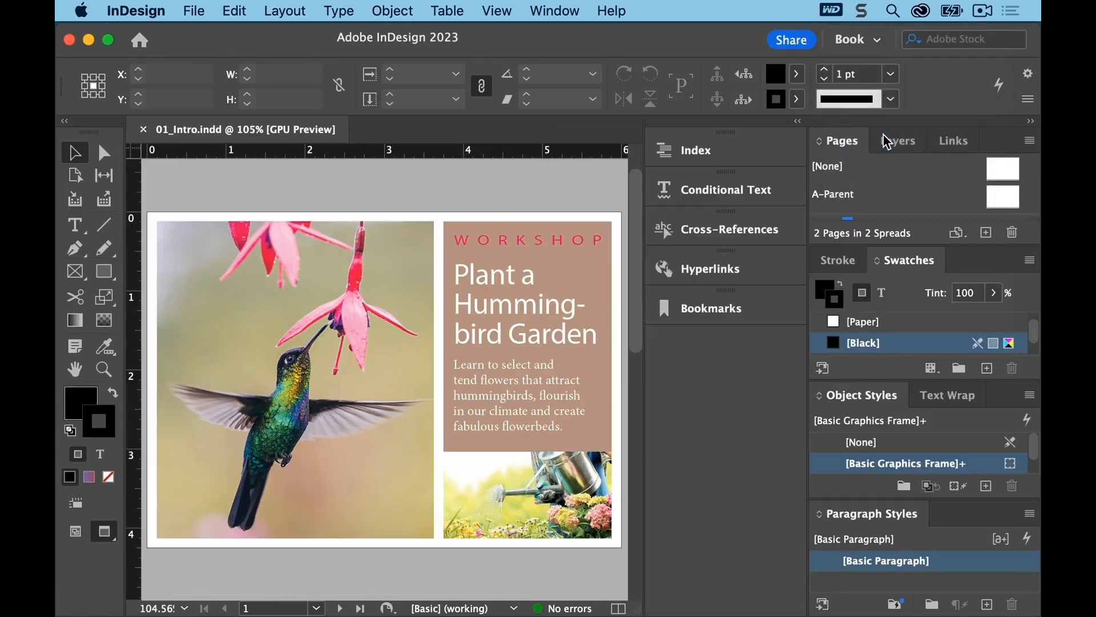
left_click(880, 40)
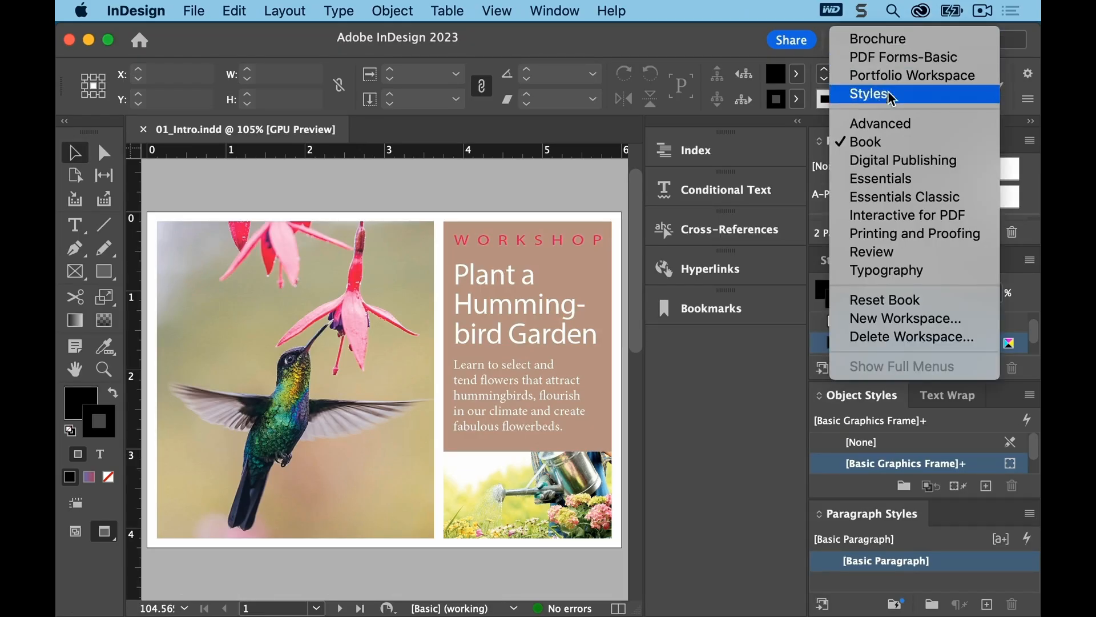
left_click(906, 162)
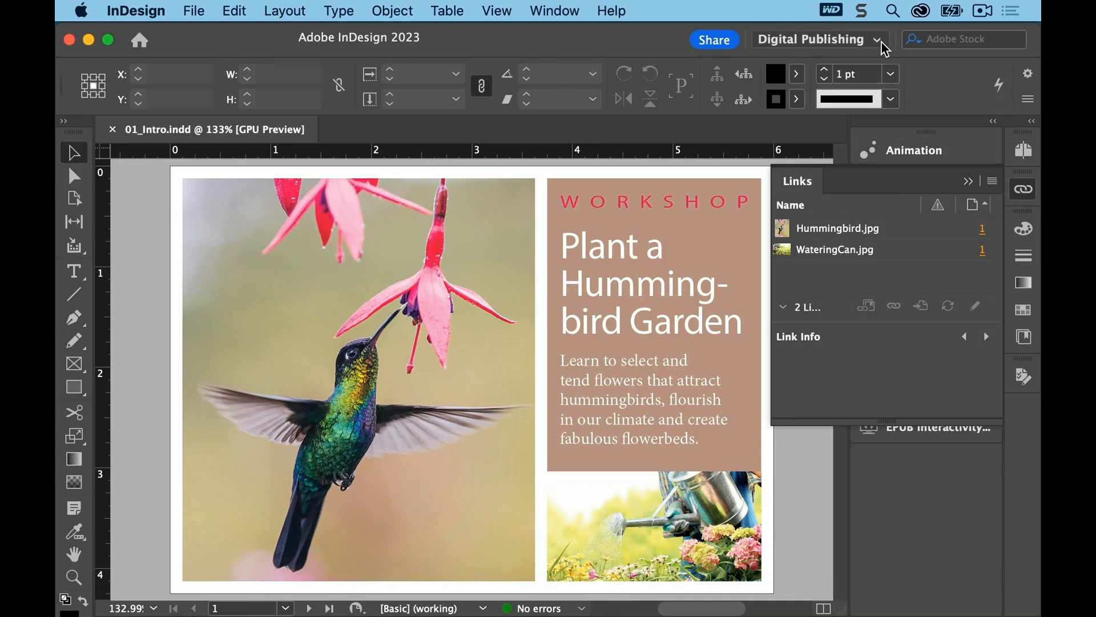
left_click(880, 41)
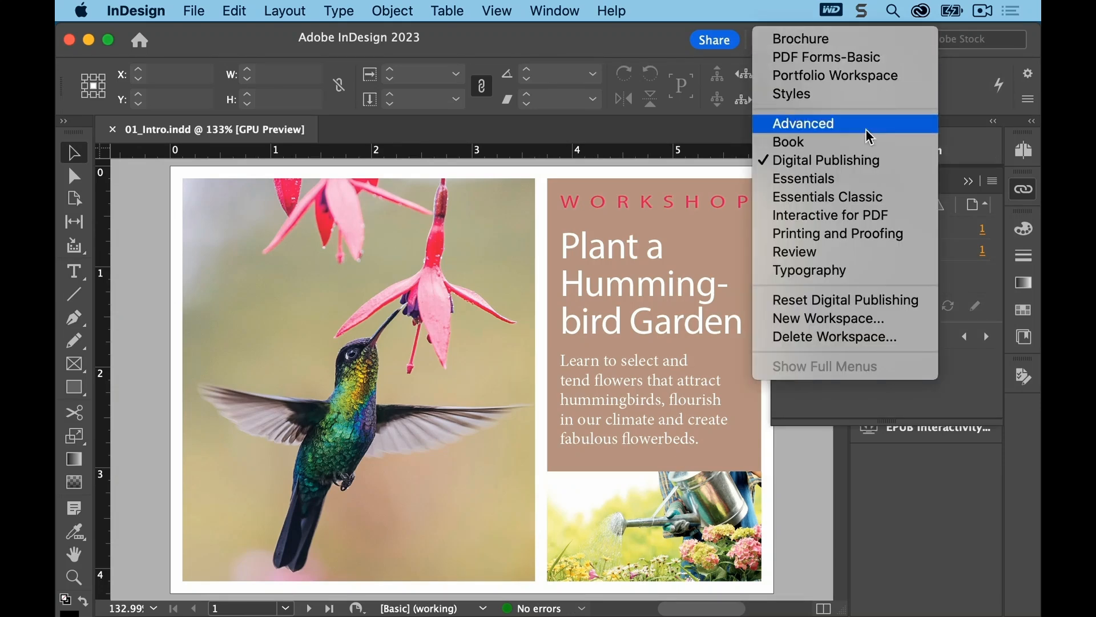
left_click(865, 181)
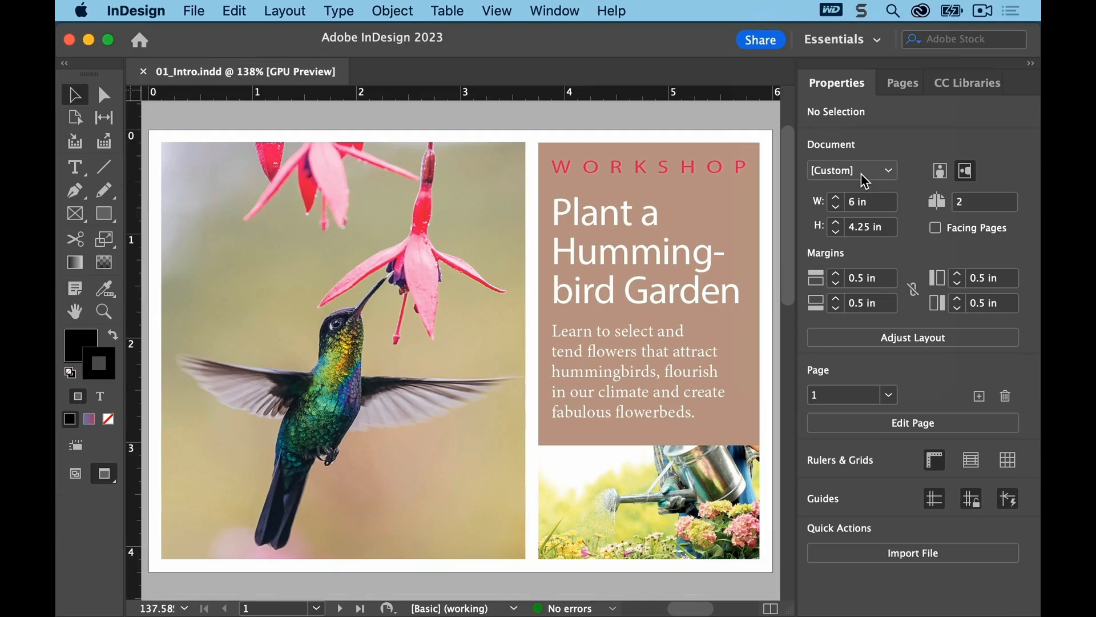
left_click(880, 46)
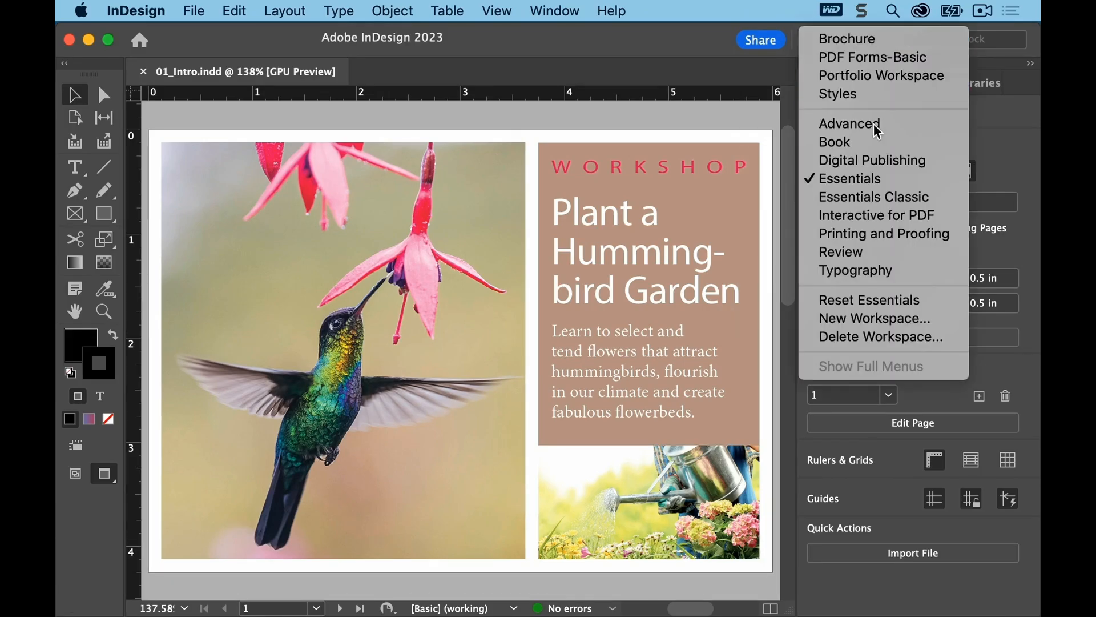
left_click(876, 196)
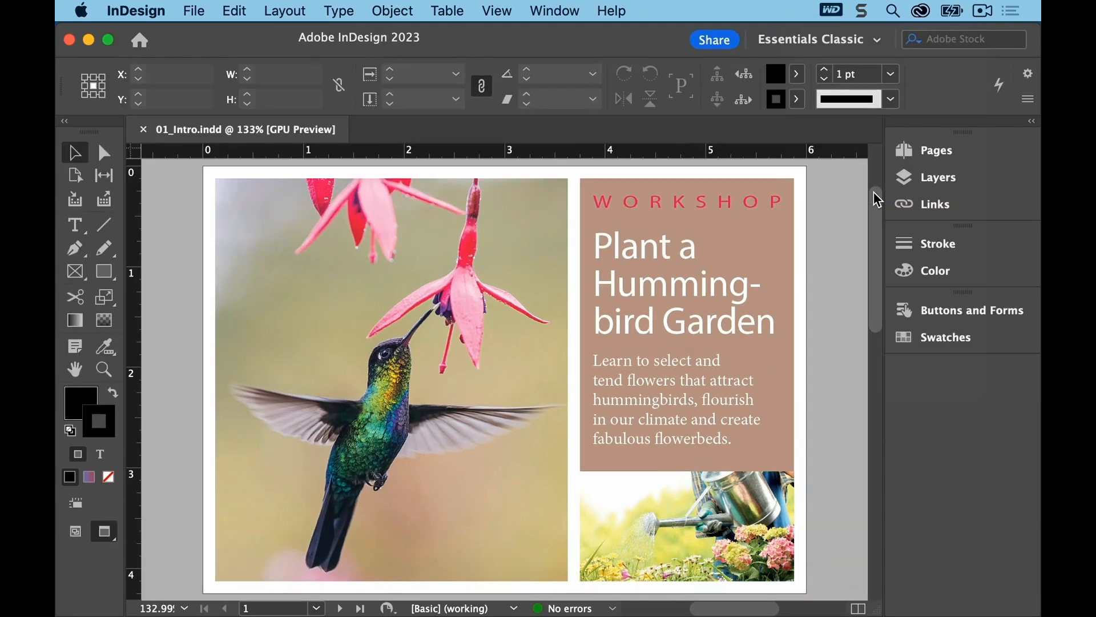
left_click(877, 41)
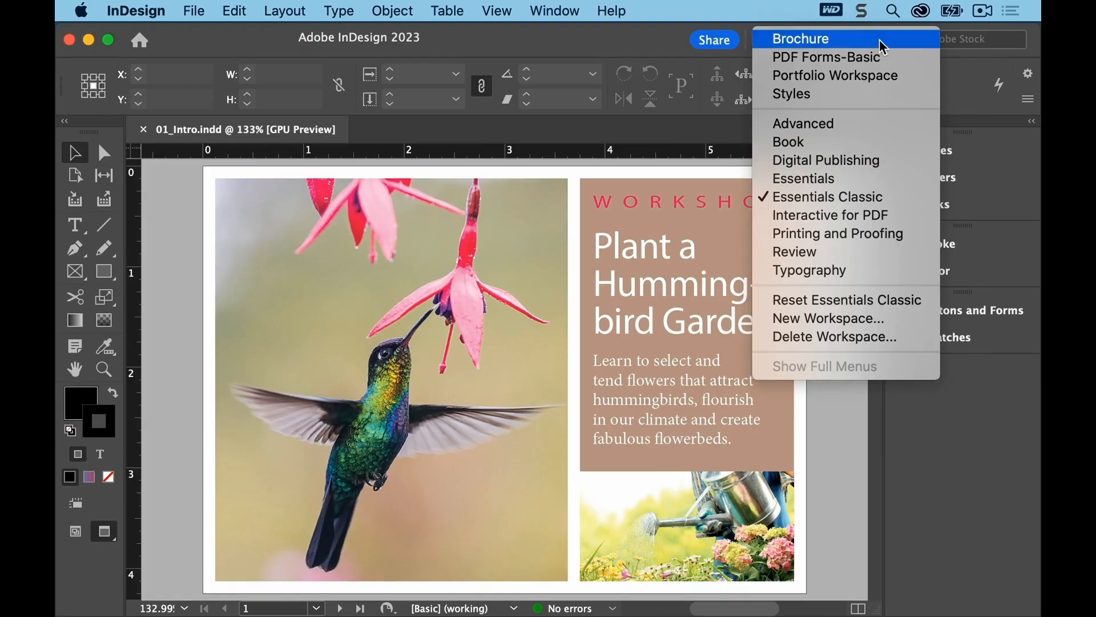
left_click(857, 215)
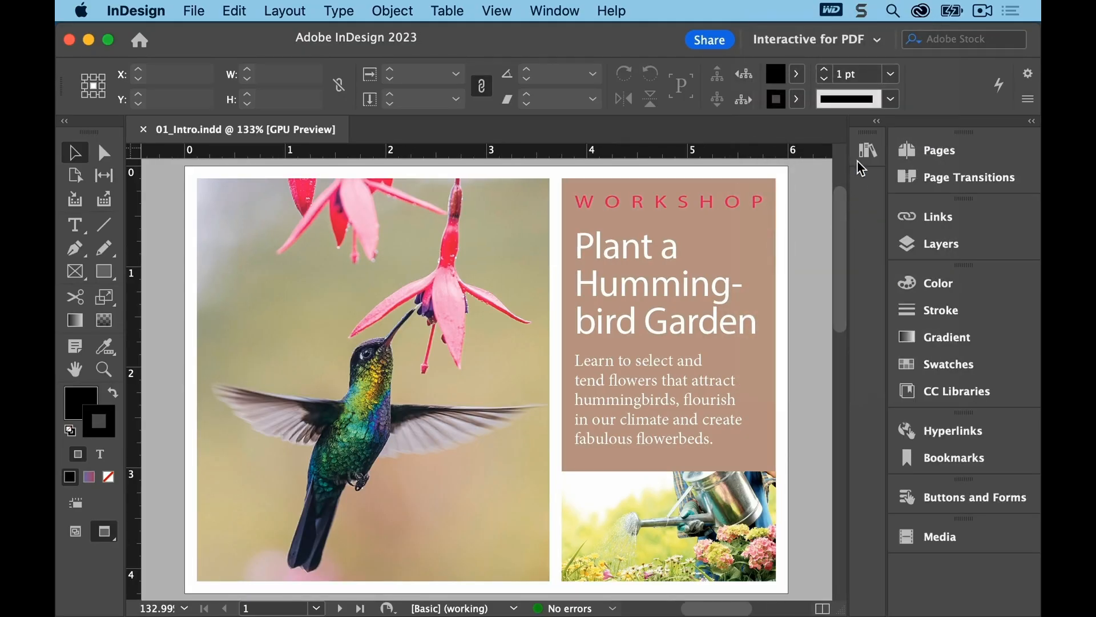
Switch to the Advanced workspace and reset it to its default panel arrangement
left_click(559, 8)
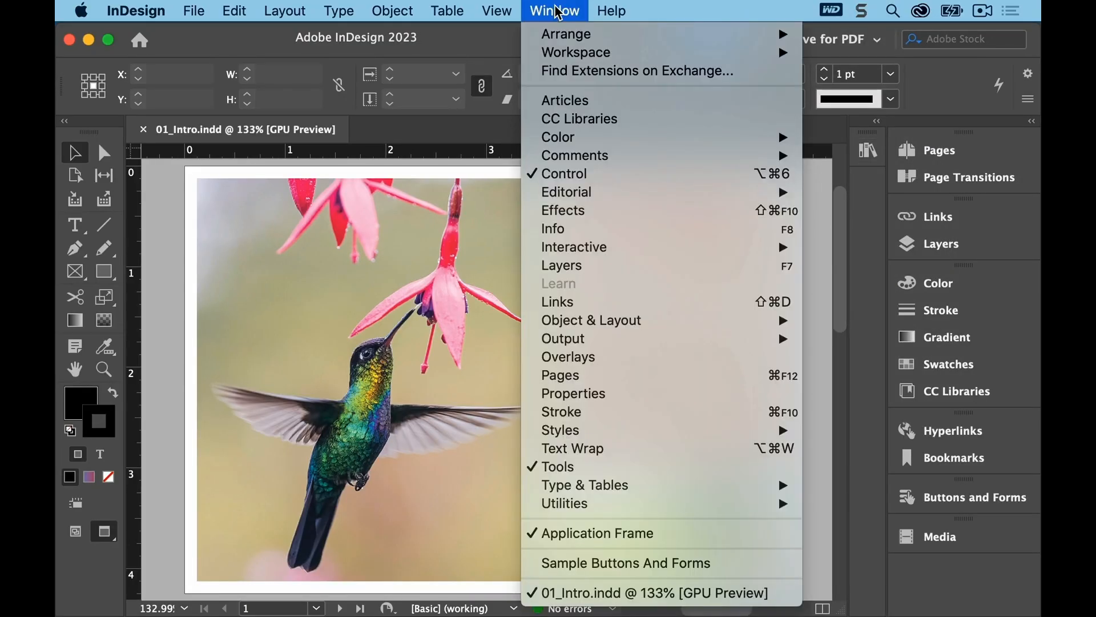
mouse_move(576, 53)
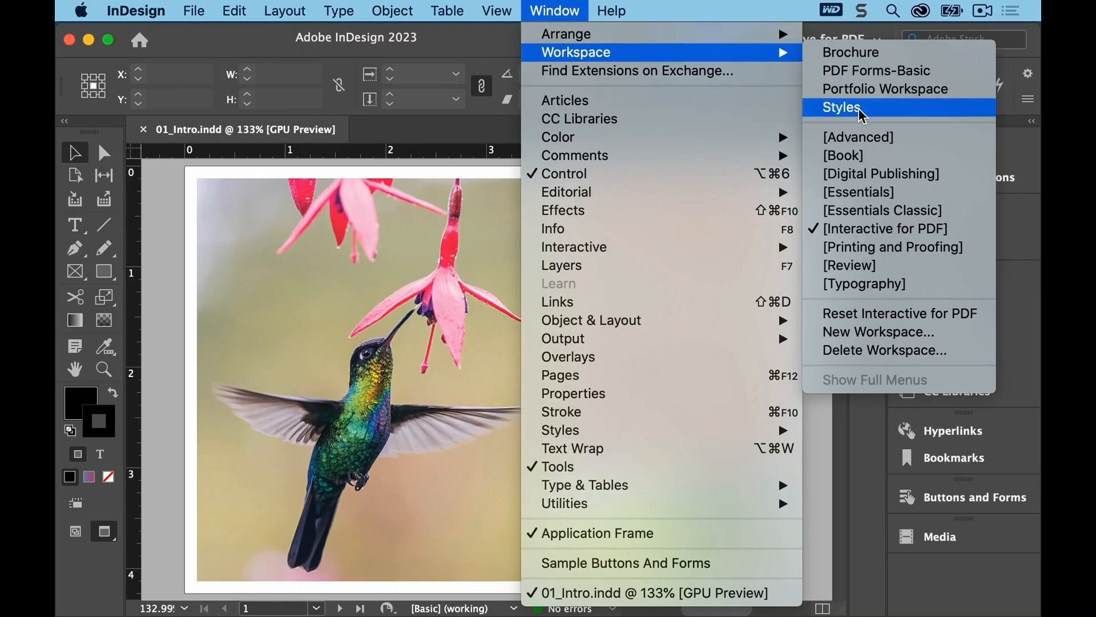
left_click(880, 137)
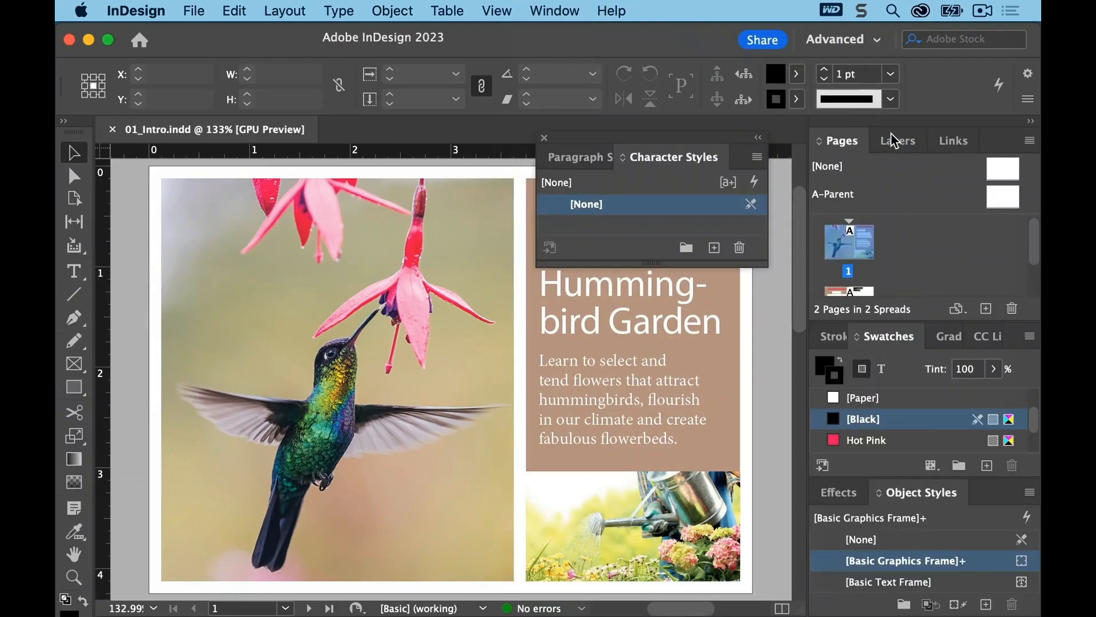
left_click(573, 12)
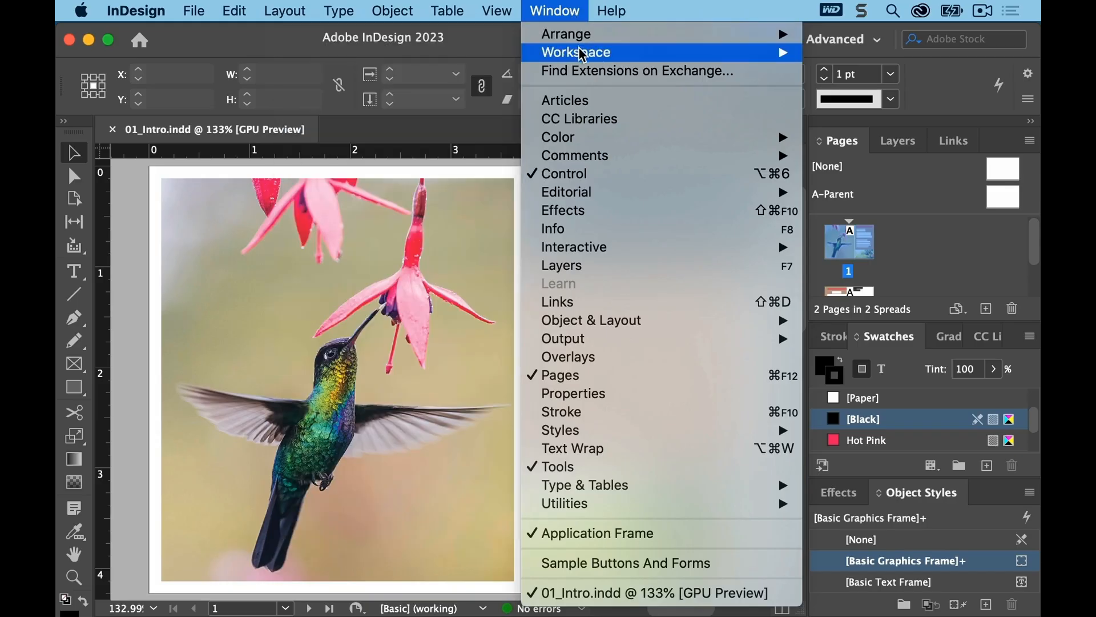
mouse_move(581, 54)
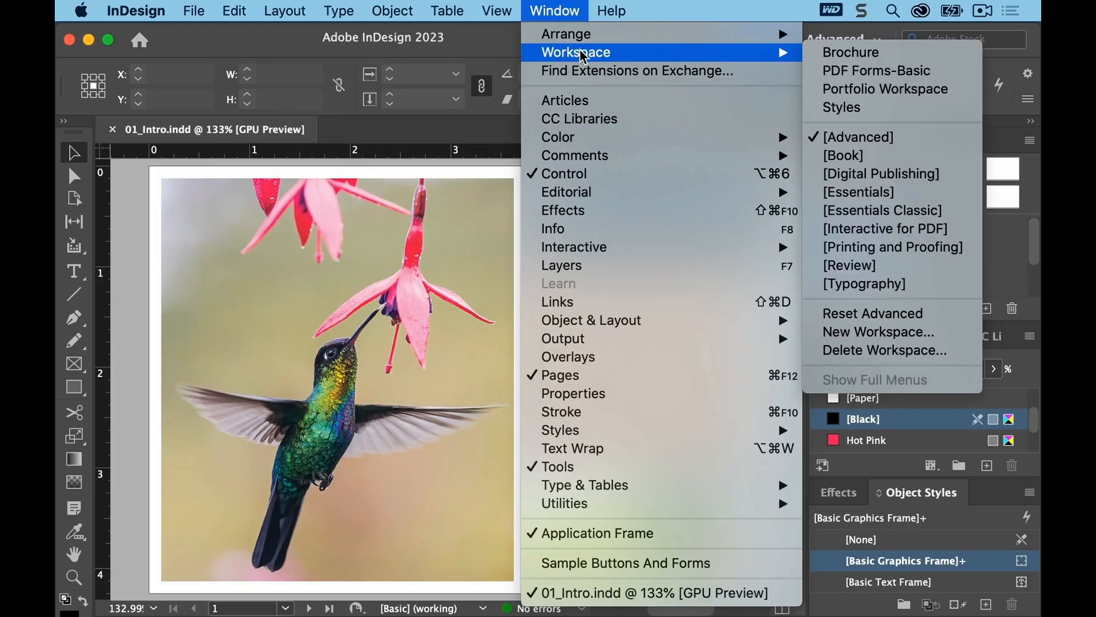
left_click(925, 314)
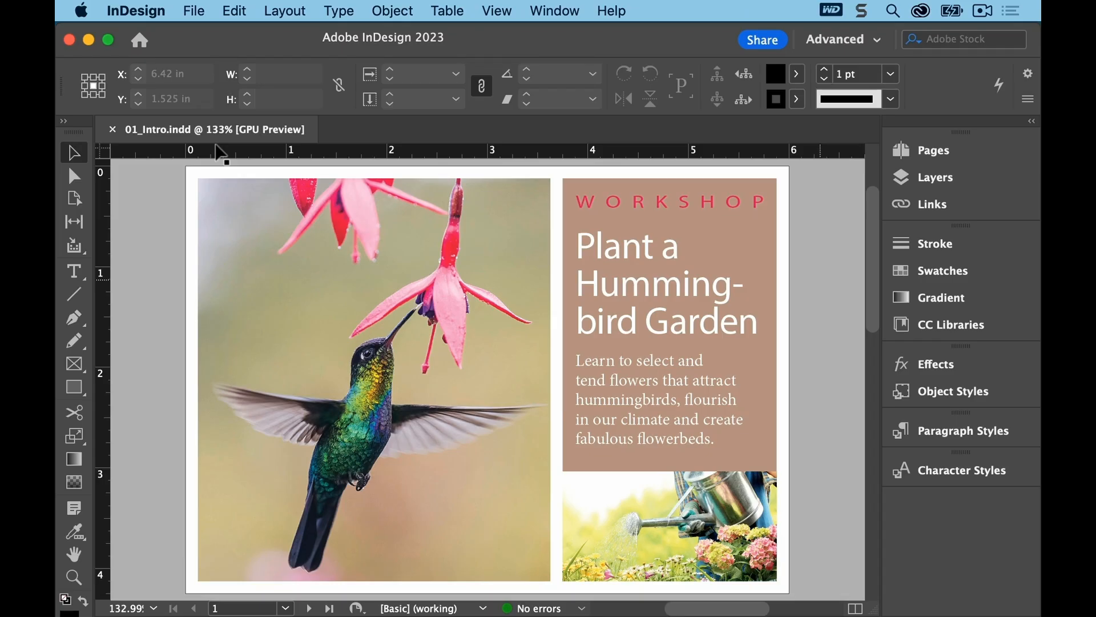
Zoom the postcard view in to 150% and back out to 125%
left_click(496, 10)
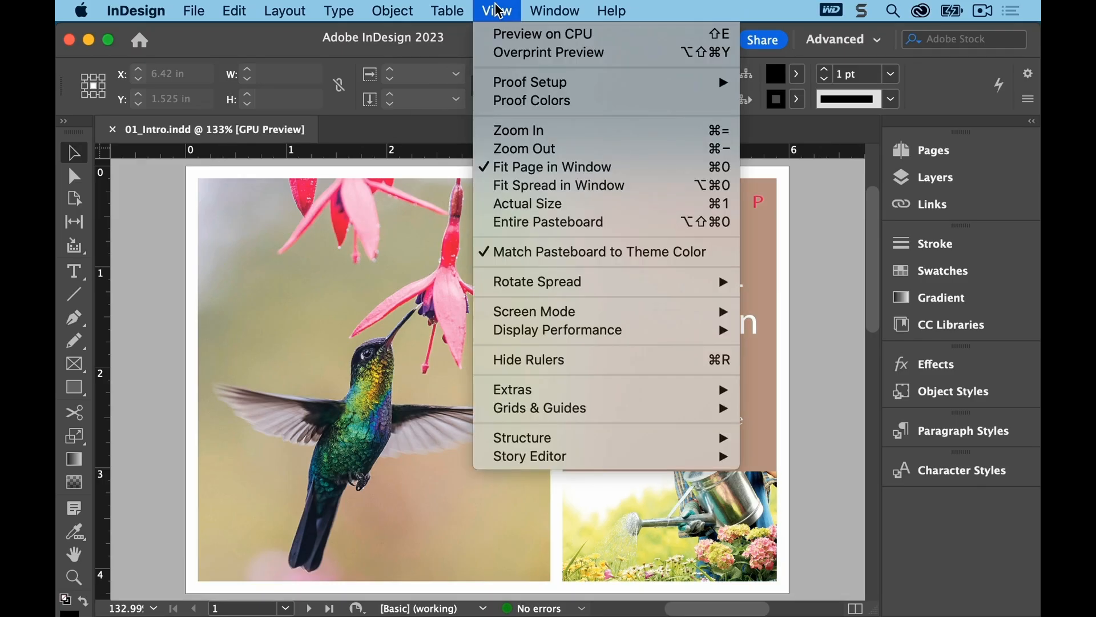
left_click(570, 136)
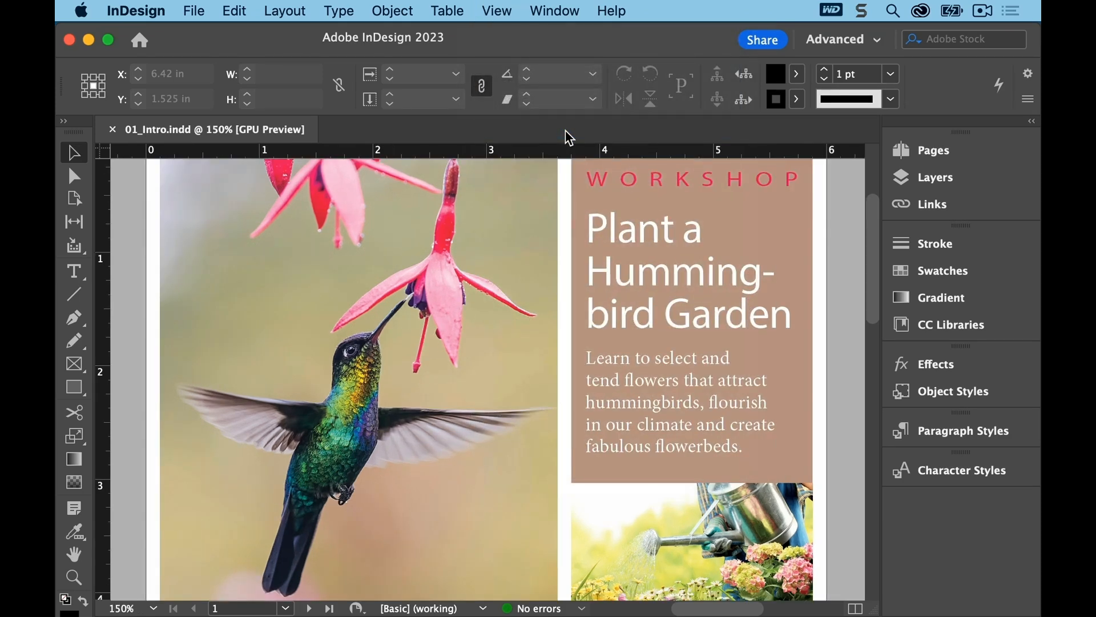
left_click(497, 11)
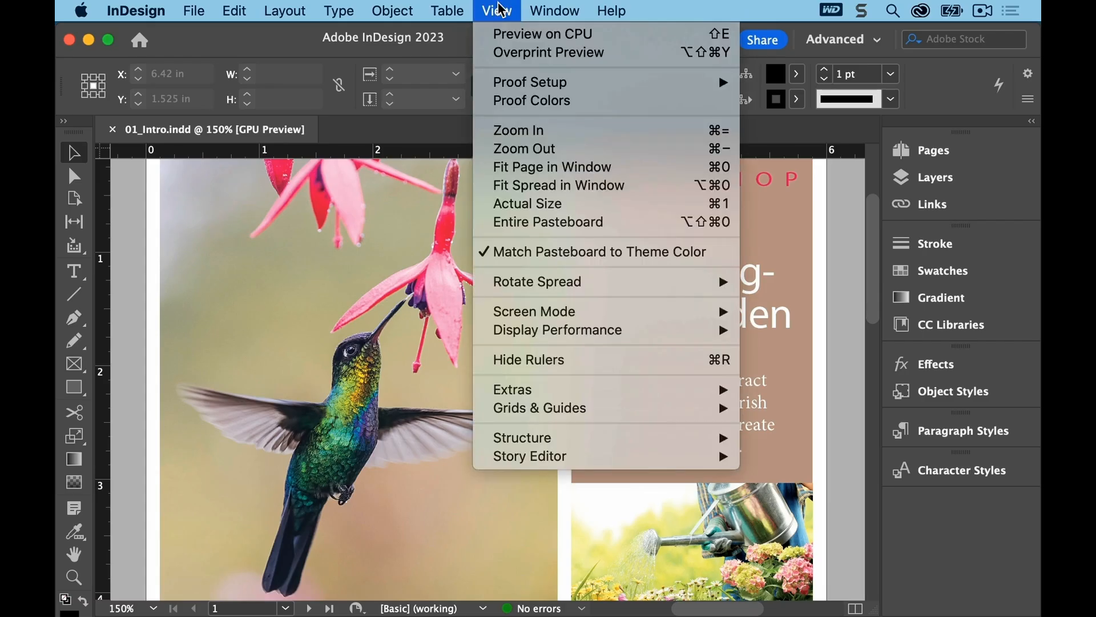
left_click(546, 150)
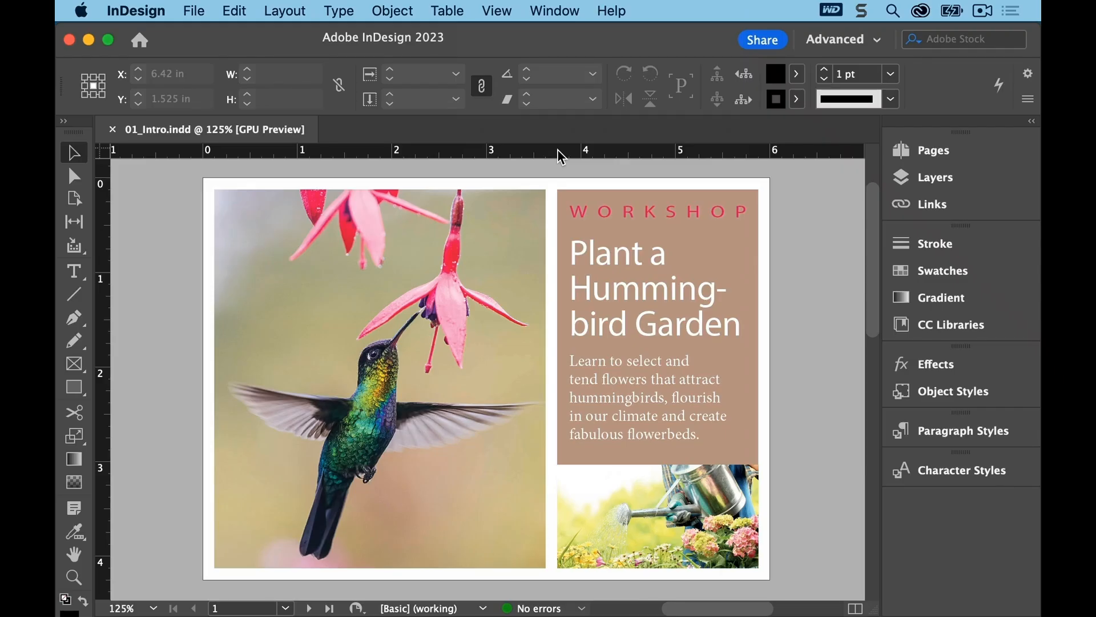
Fit the page in the window, and fit the whole spread in the window
left_click(497, 11)
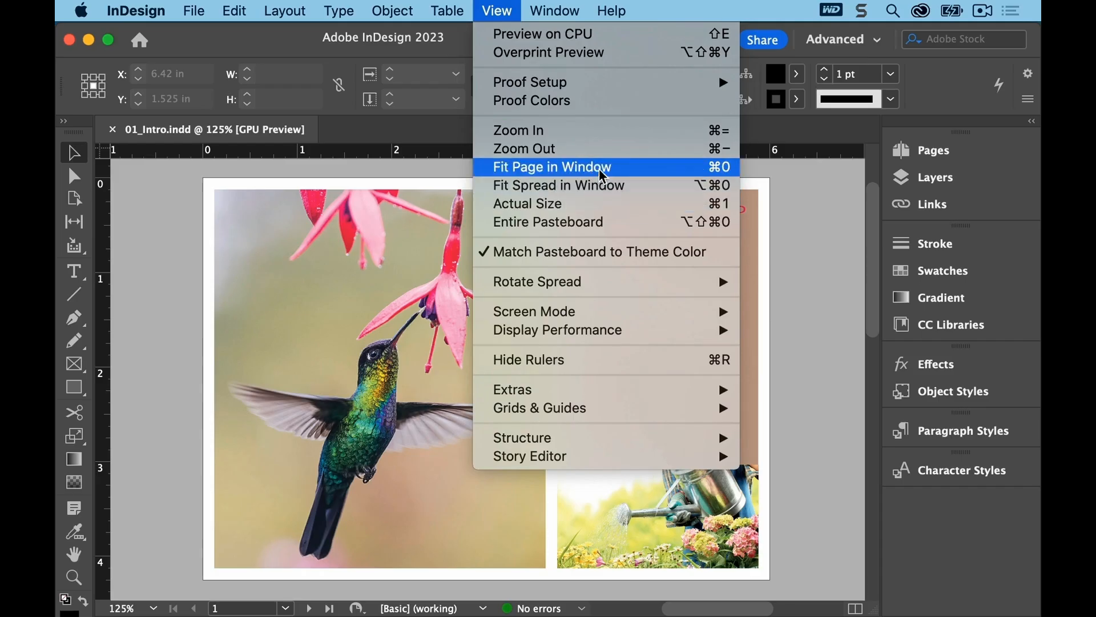
left_click(640, 171)
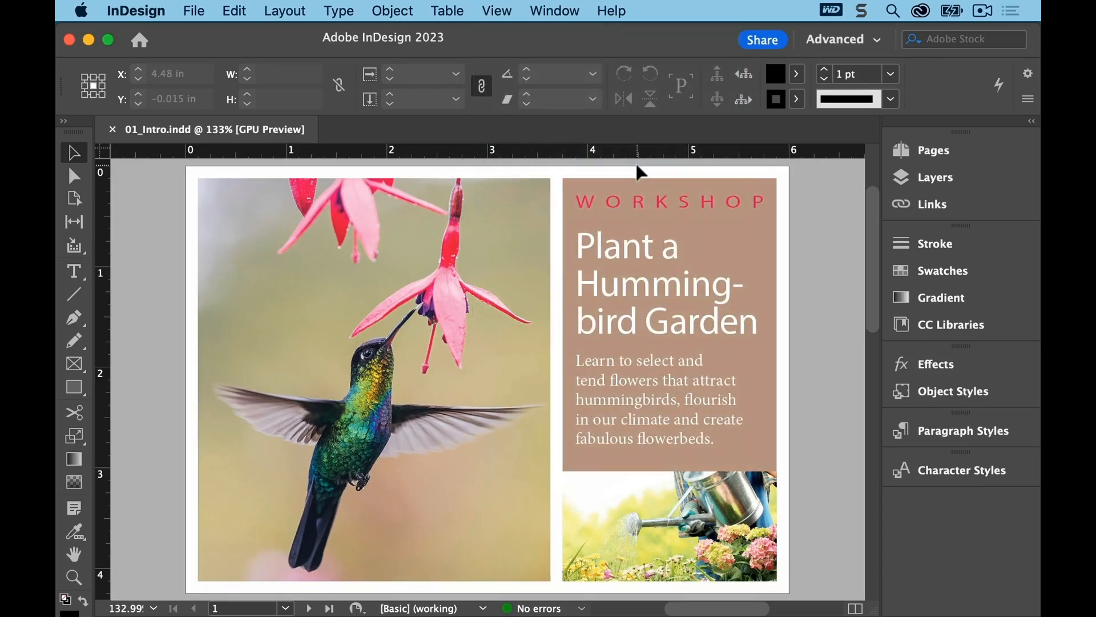
left_click(496, 11)
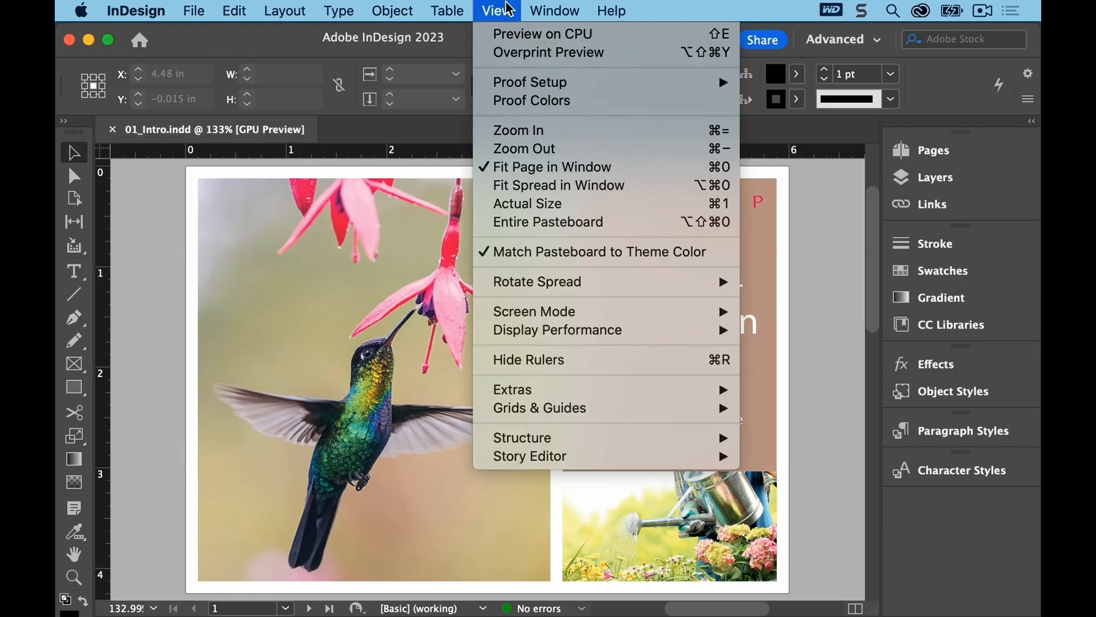
left_click(661, 192)
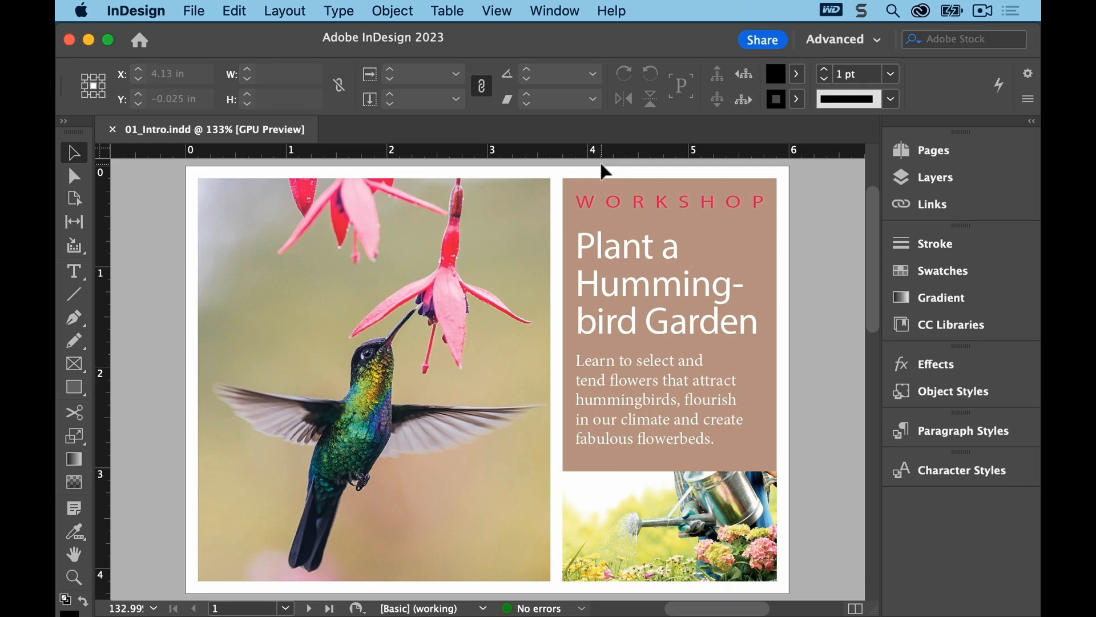
Show the postcard at actual size, and choose the 150% preset magnification
left_click(496, 11)
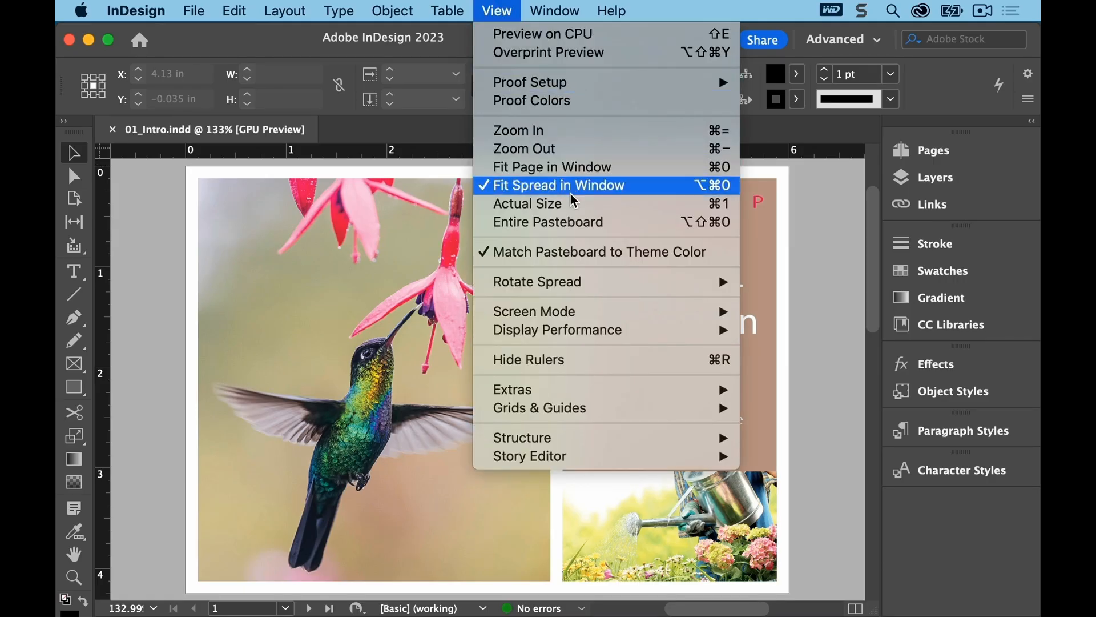
left_click(592, 211)
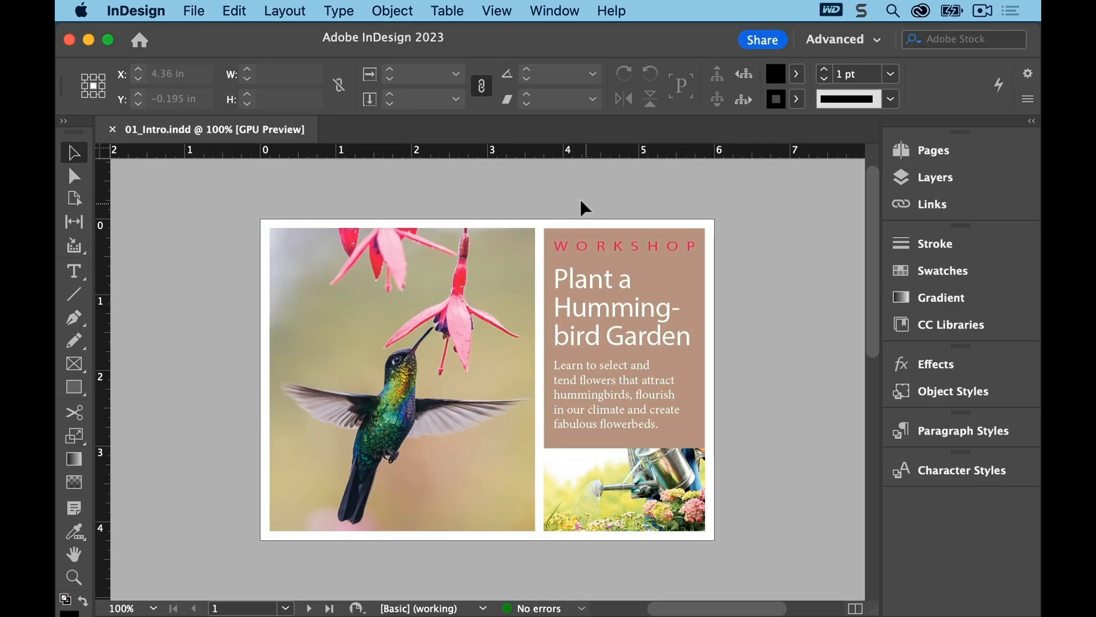
left_click(155, 609)
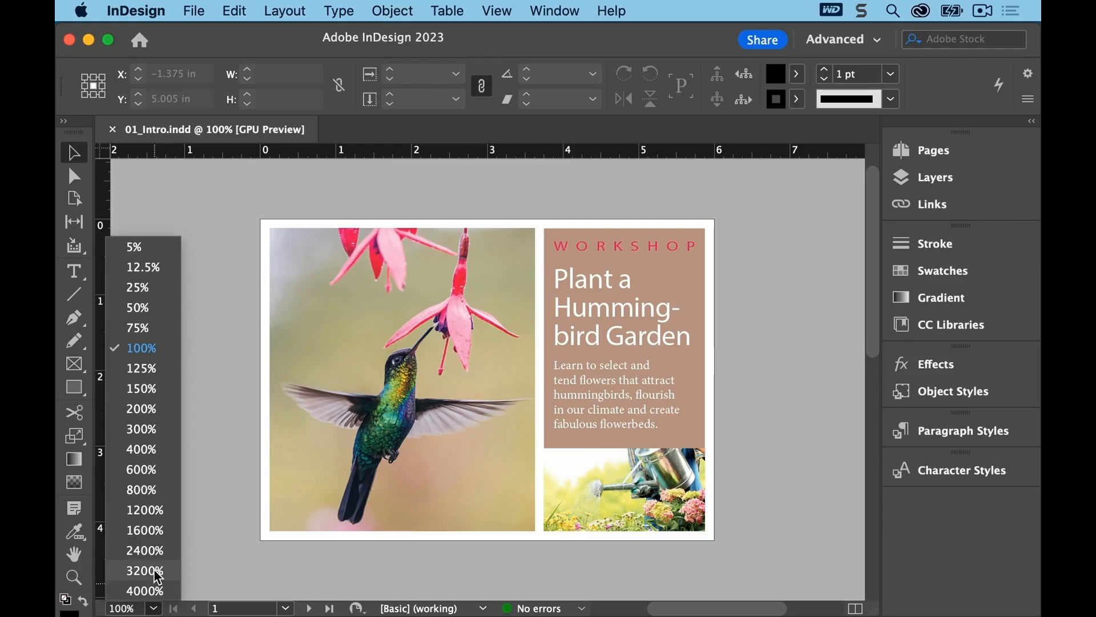
left_click(141, 389)
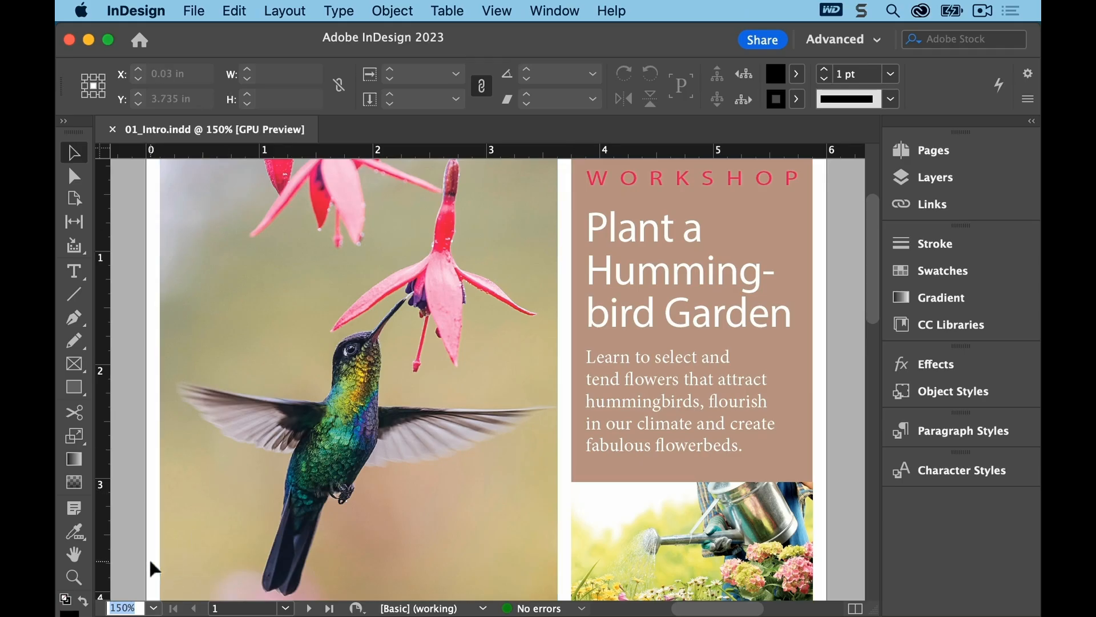
Enter a custom magnification of 200%, zoom in to 300%, and zoom back out
double_click(136, 605)
triple_click(138, 606)
type("200")
key("Return")
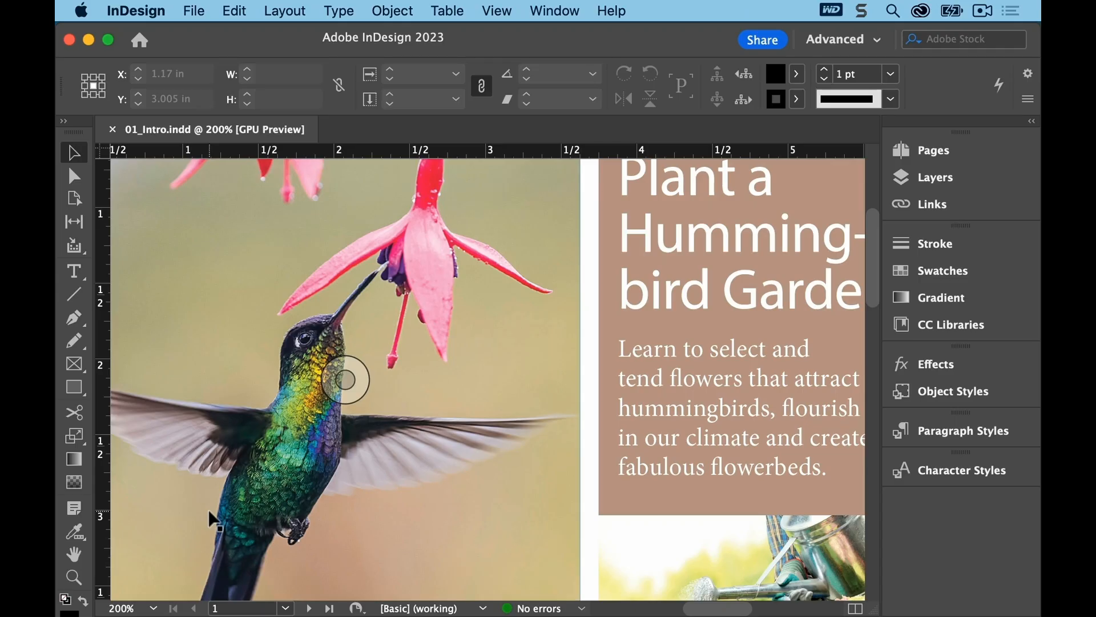
key("super+equal")
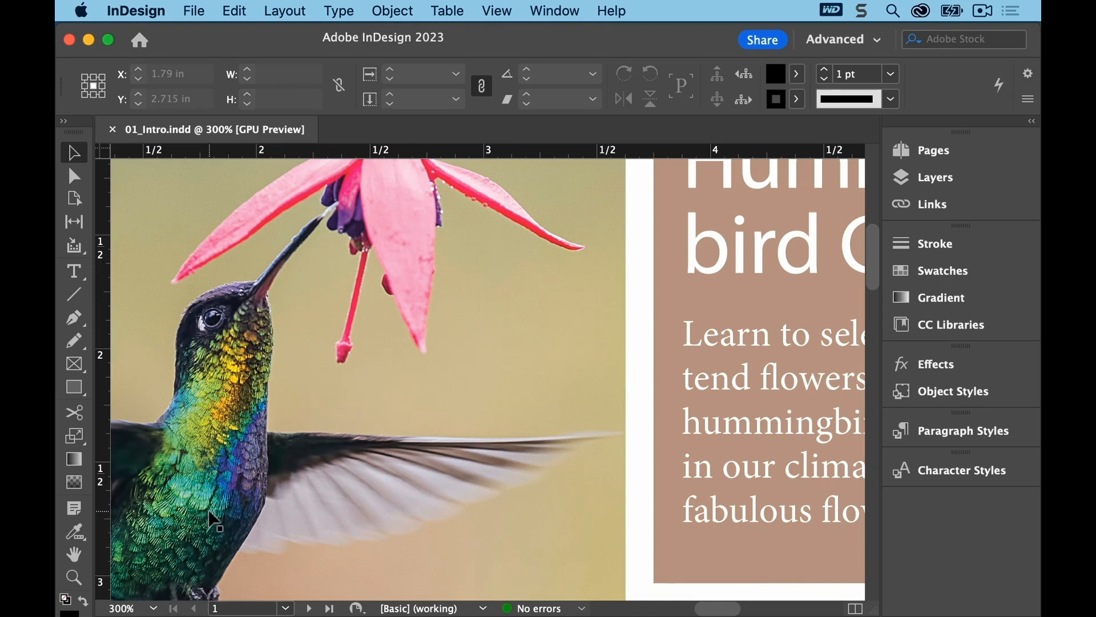
key("super+minus")
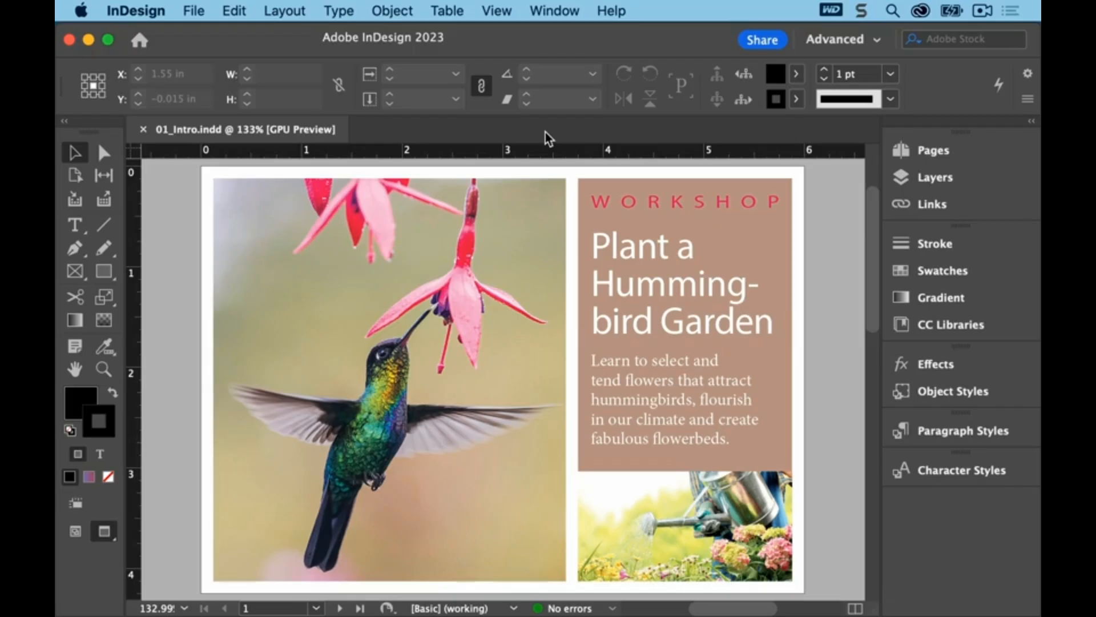
Display the postcard at actual size, and magnify it to 200% with the Zoom tool active
left_click(496, 11)
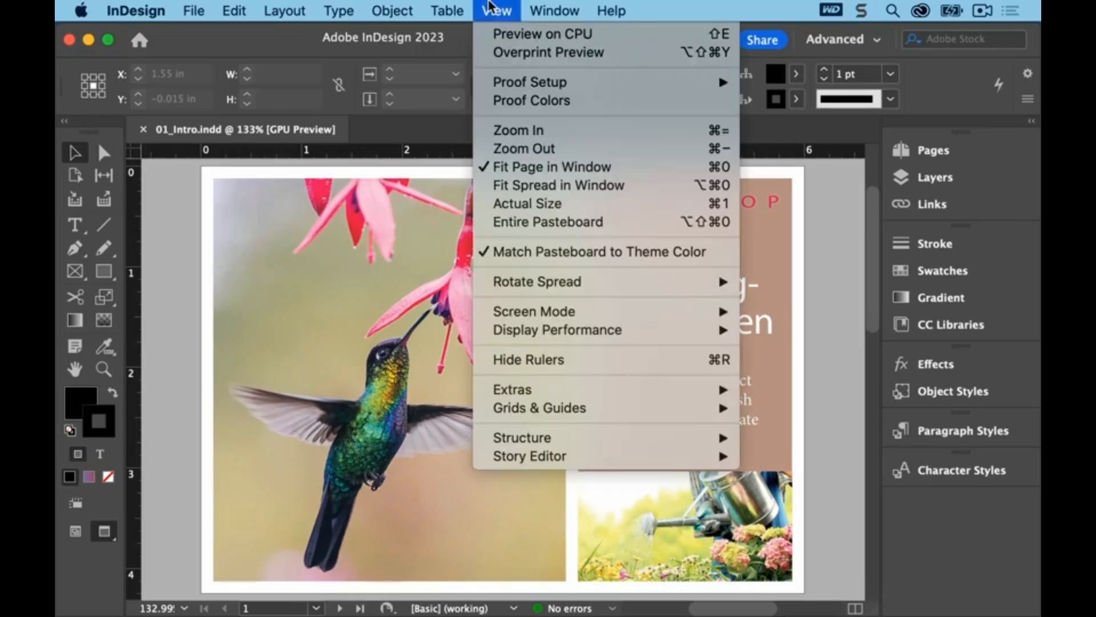
left_click(609, 205)
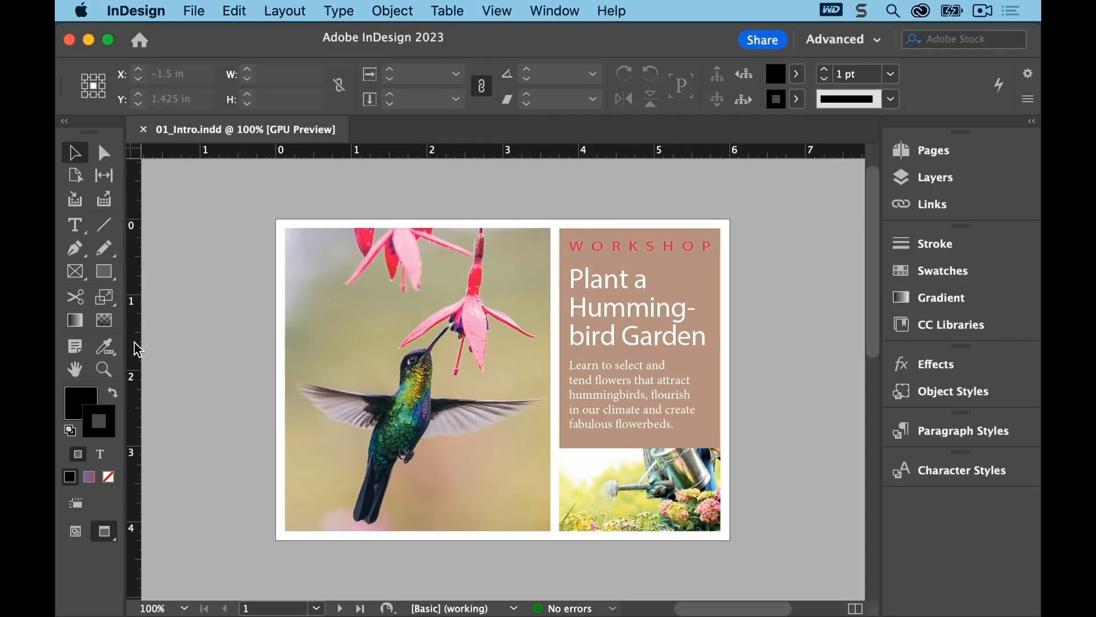
left_click(112, 373)
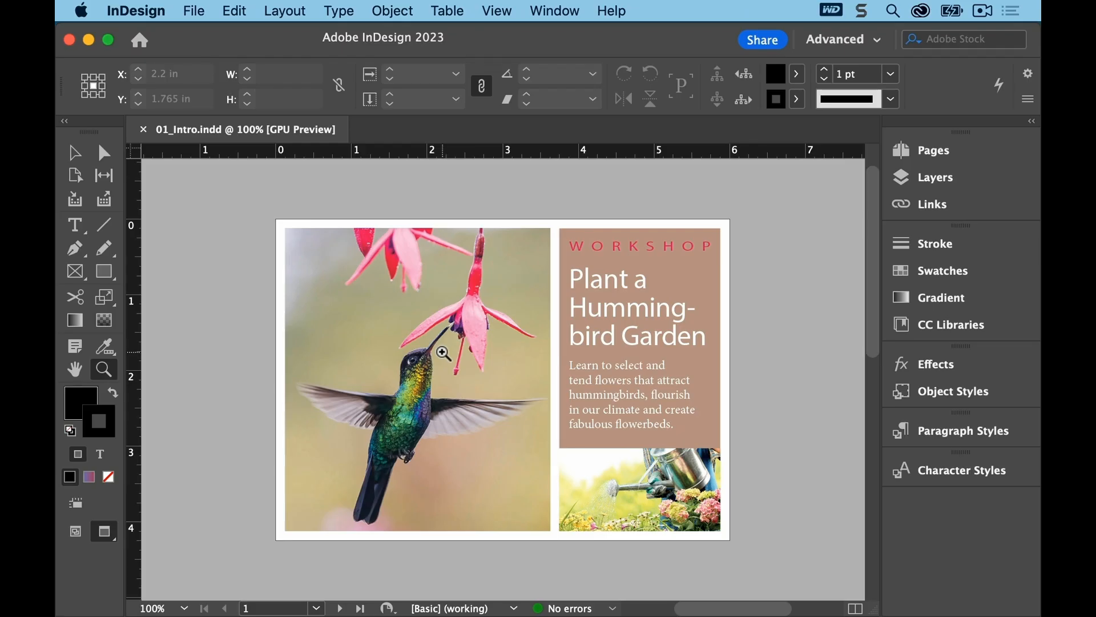
key("super+equal")
key("super+equal")
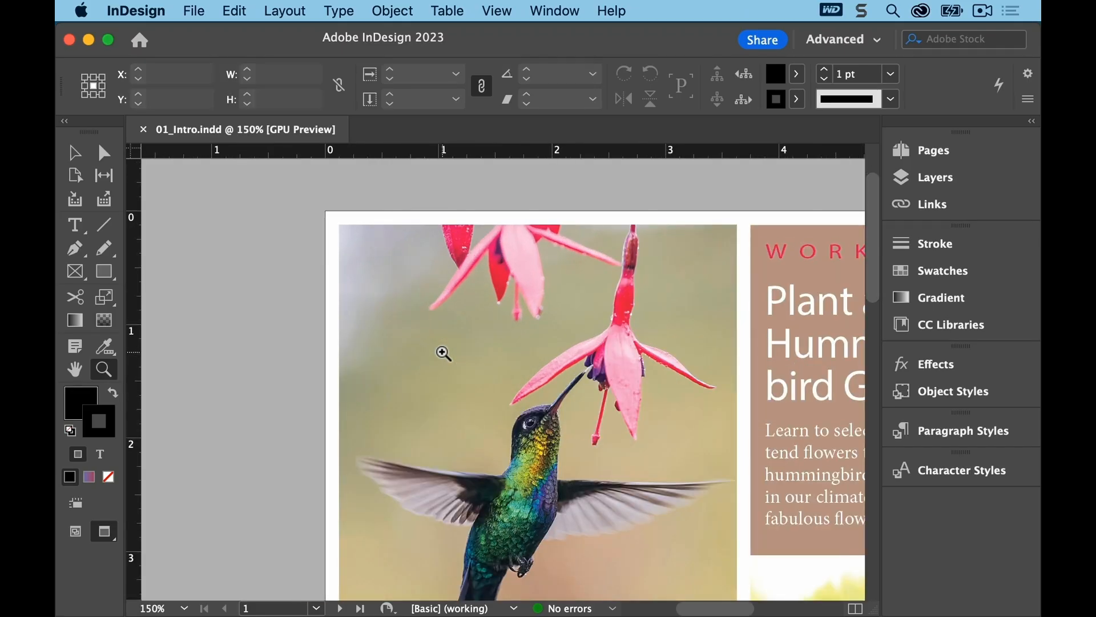
key("super+equal")
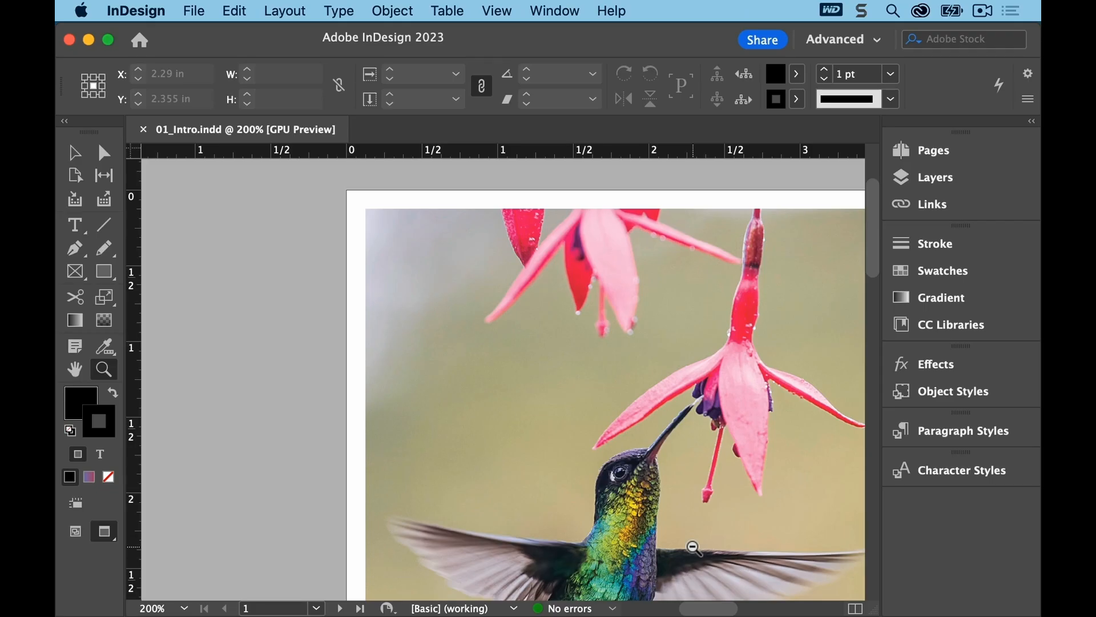
Zoom out from the hummingbird photo to 100% with the Zoom tool
left_click(694, 547)
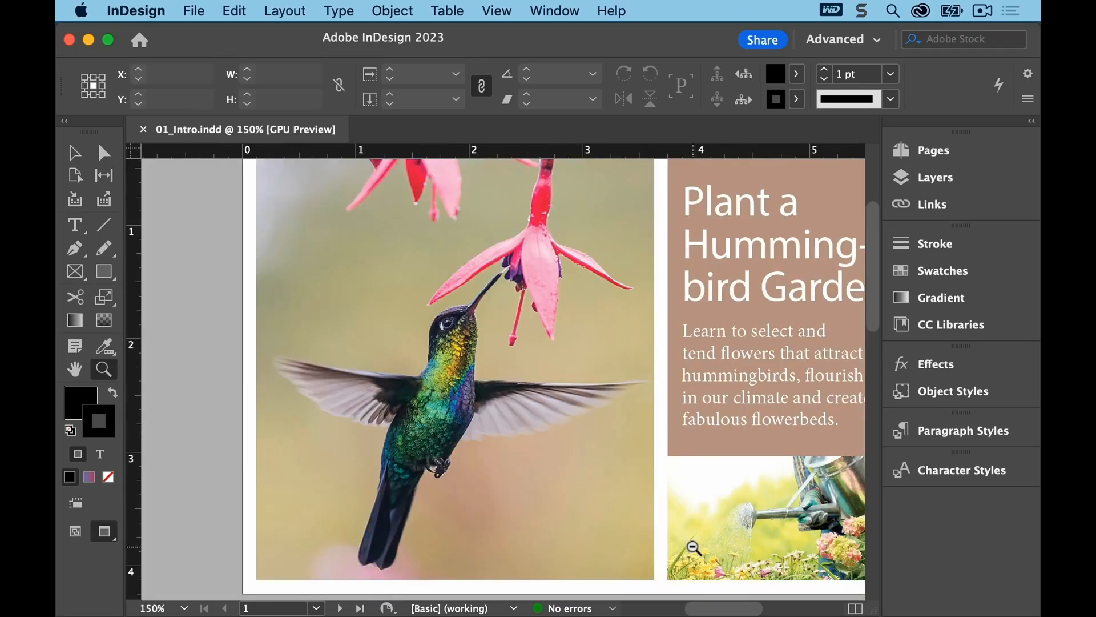
left_click(503, 362)
left_click(503, 362)
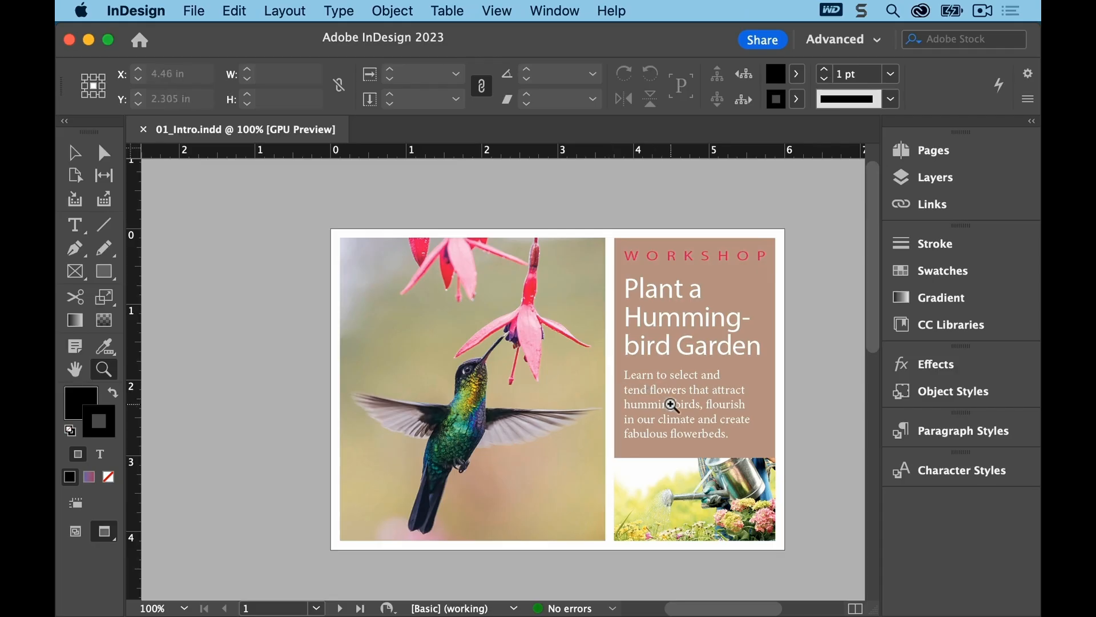
Magnify the paragraph beginning "Learn to select" with a Zoom tool marquee, and fit the page back in the window
left_click_drag(611, 364, 776, 461)
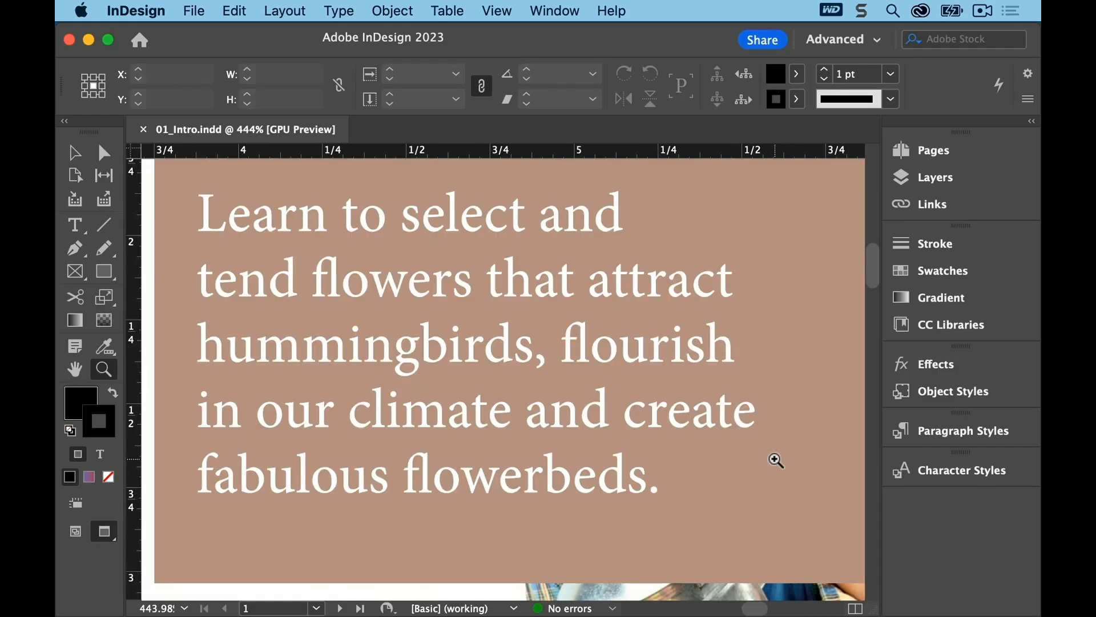
left_click(511, 13)
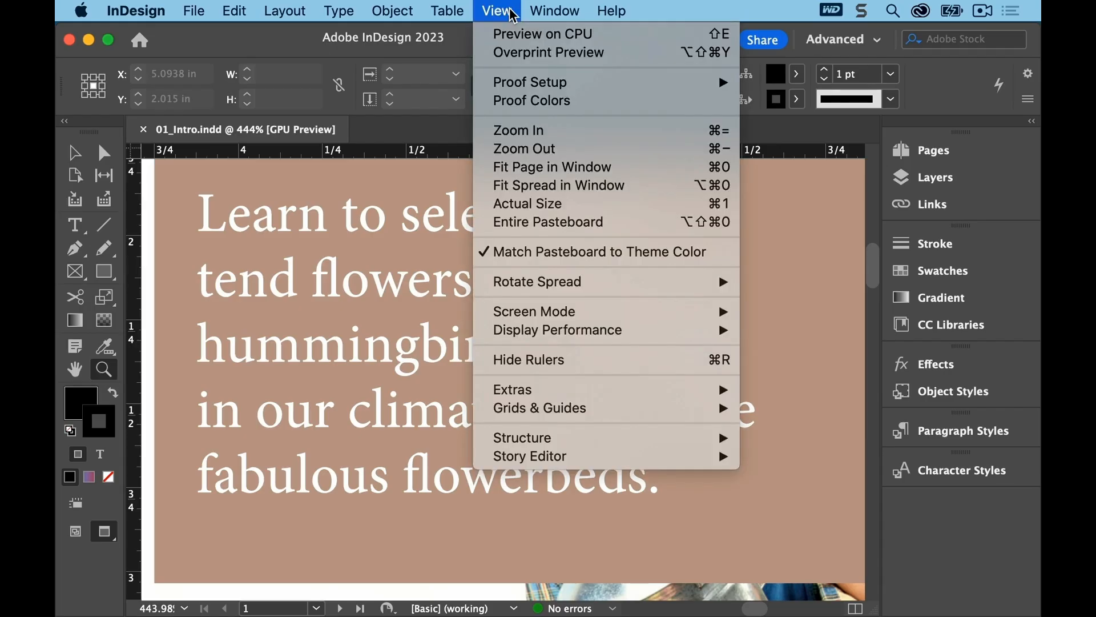
left_click(562, 169)
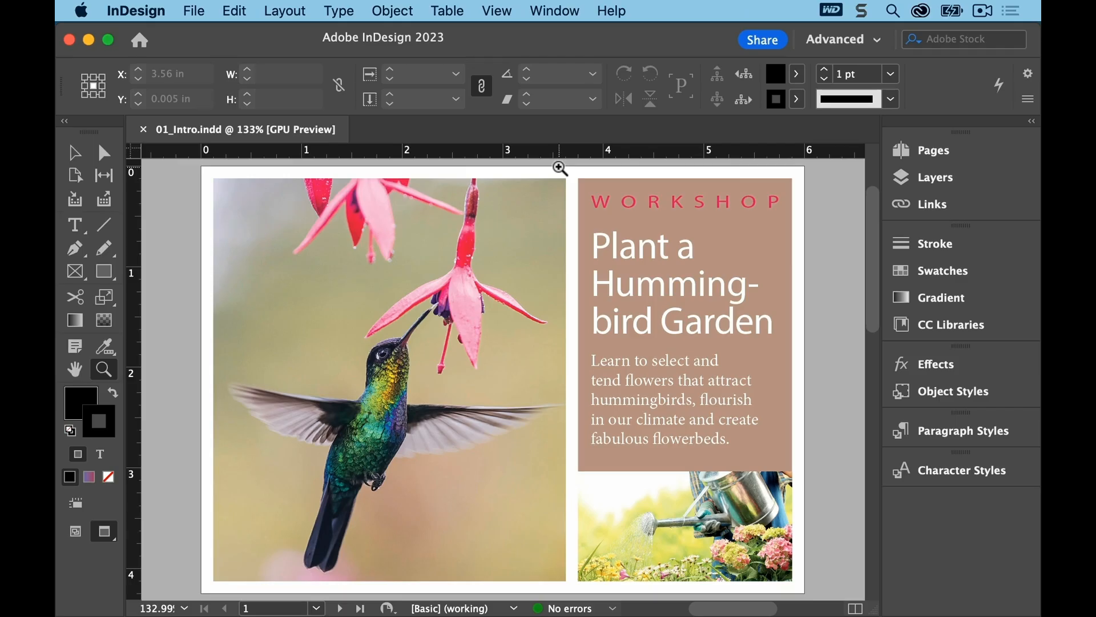
With the Selection tool active, temporarily zoom in on the hummingbird to 200% and back out to 125%
left_click(73, 154)
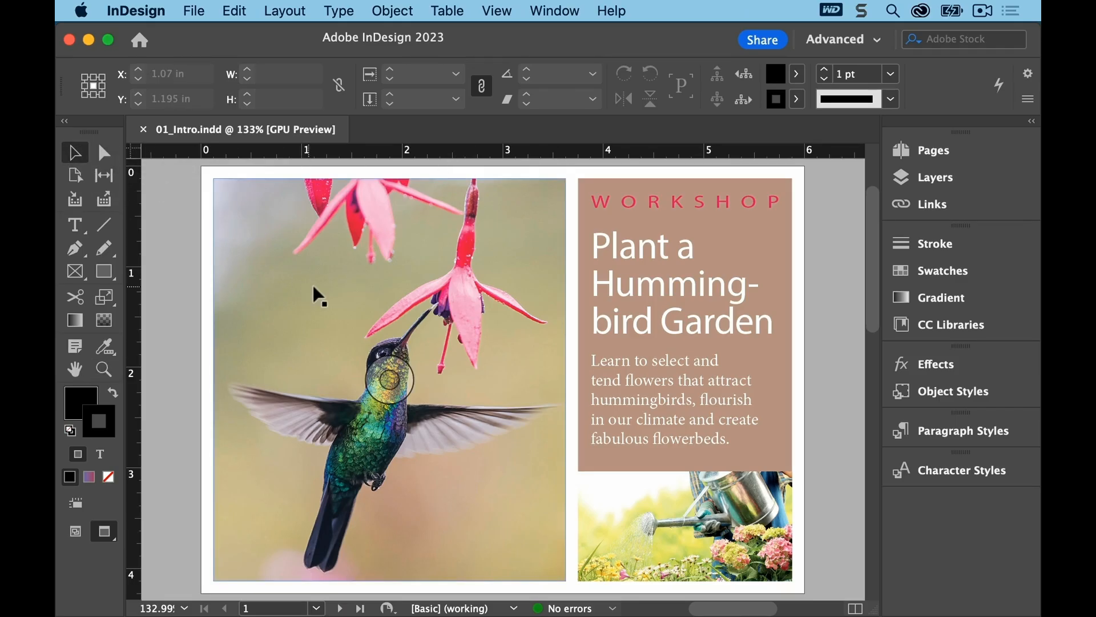
left_click(473, 378, "super")
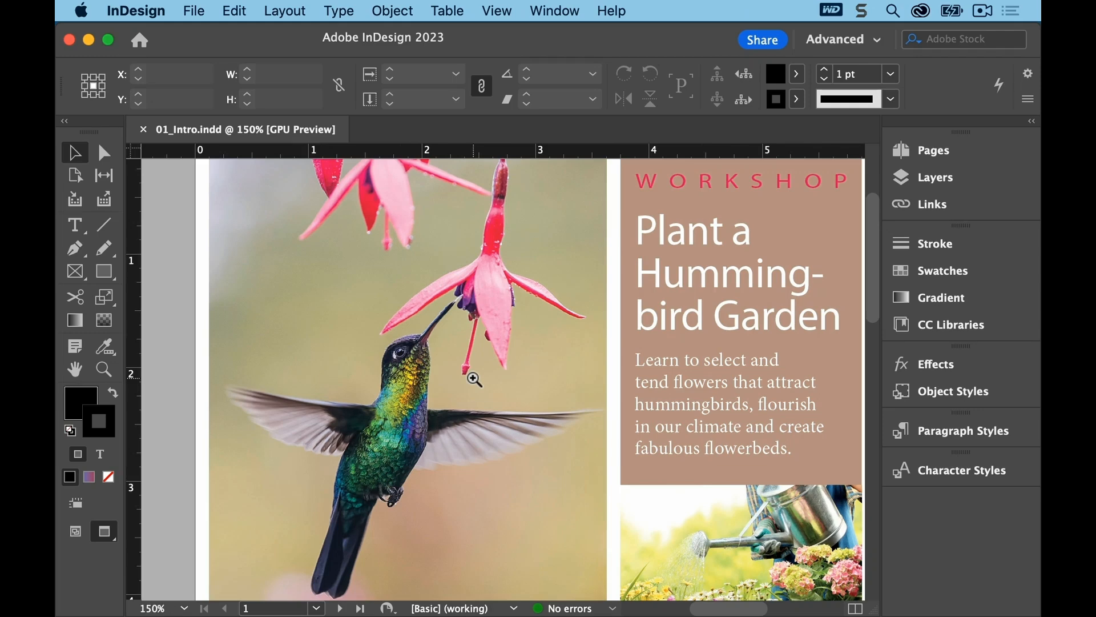
left_click(473, 378, "super")
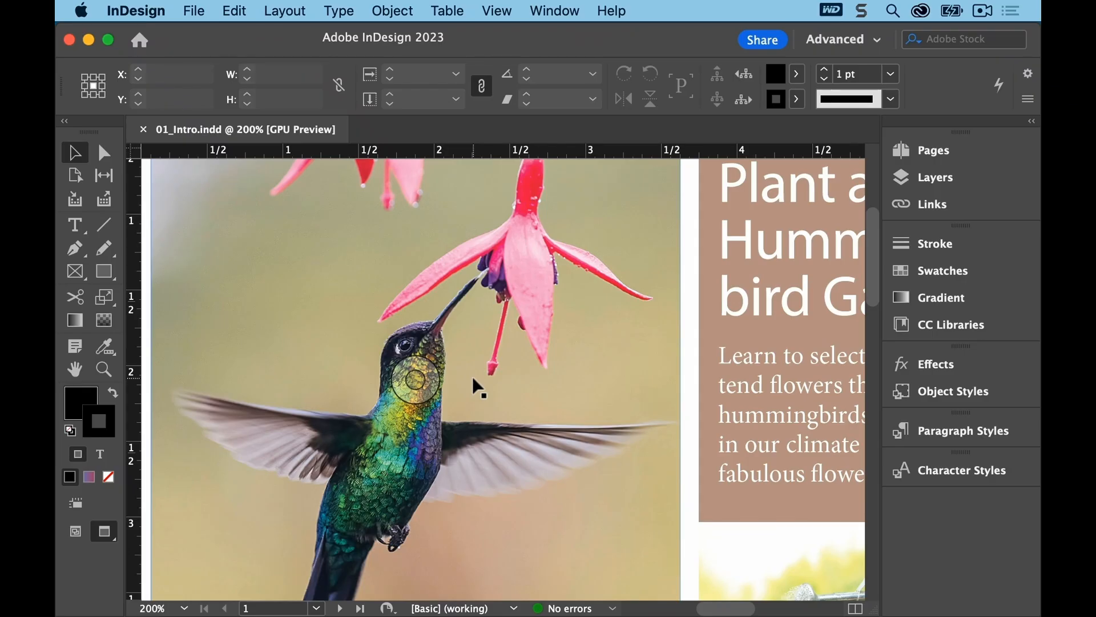
left_click(472, 378, "alt+super")
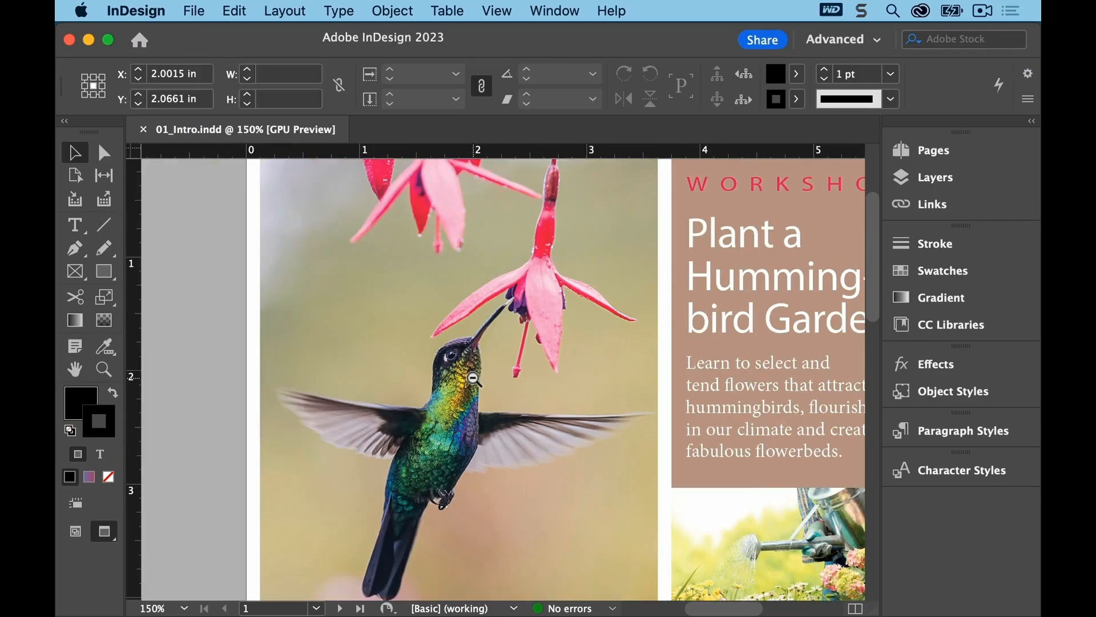
left_click(473, 378, "alt+super")
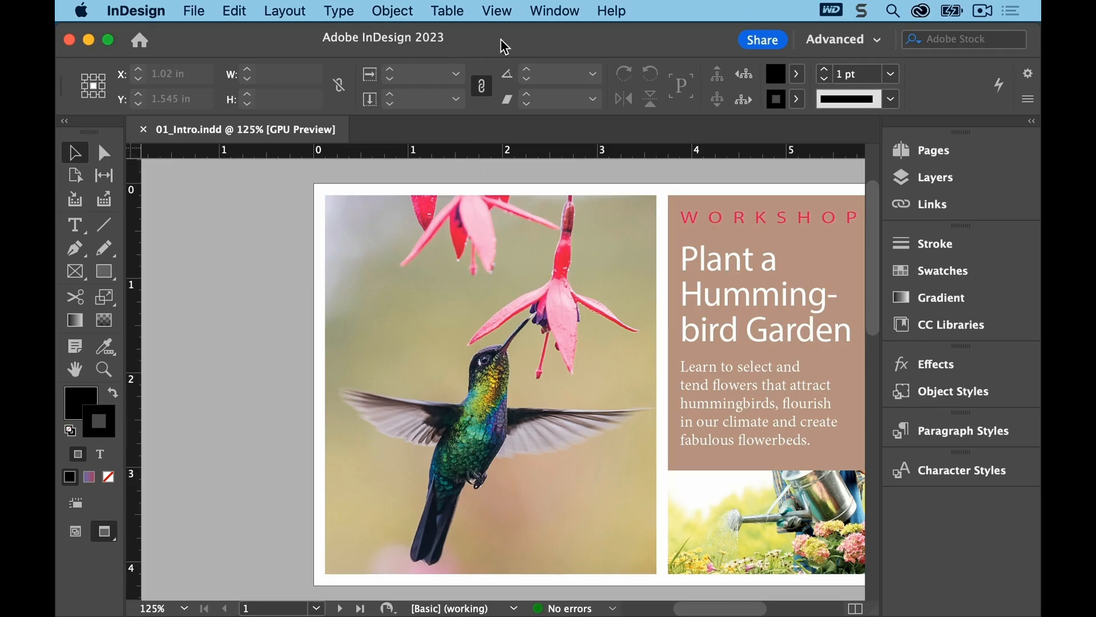
Choose the Preview screen mode, and fit the page in the window
left_click(505, 10)
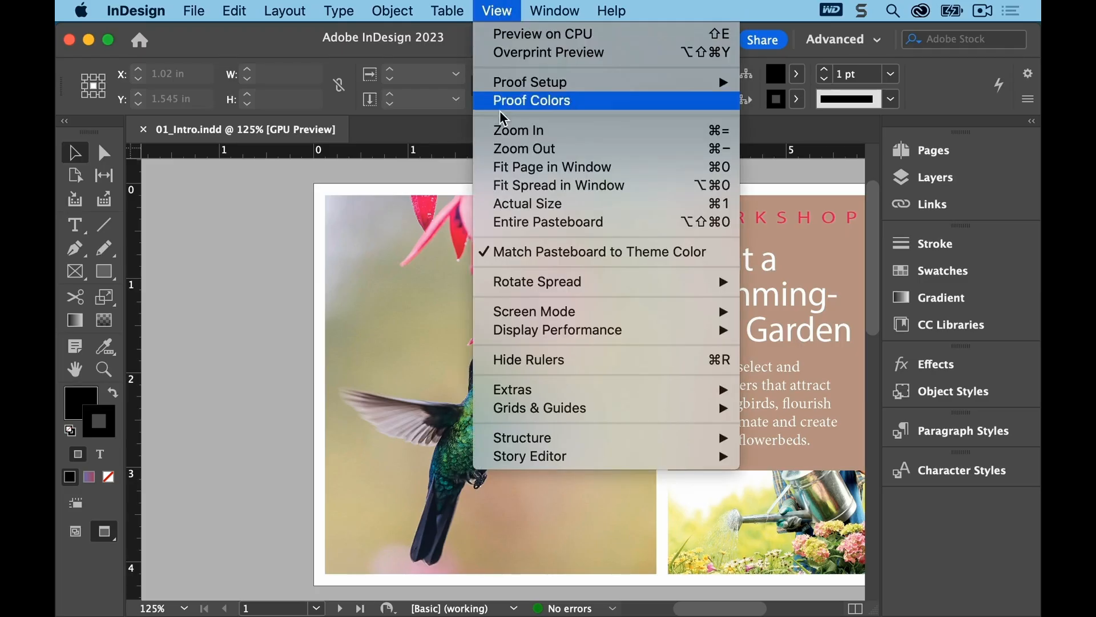
mouse_move(558, 310)
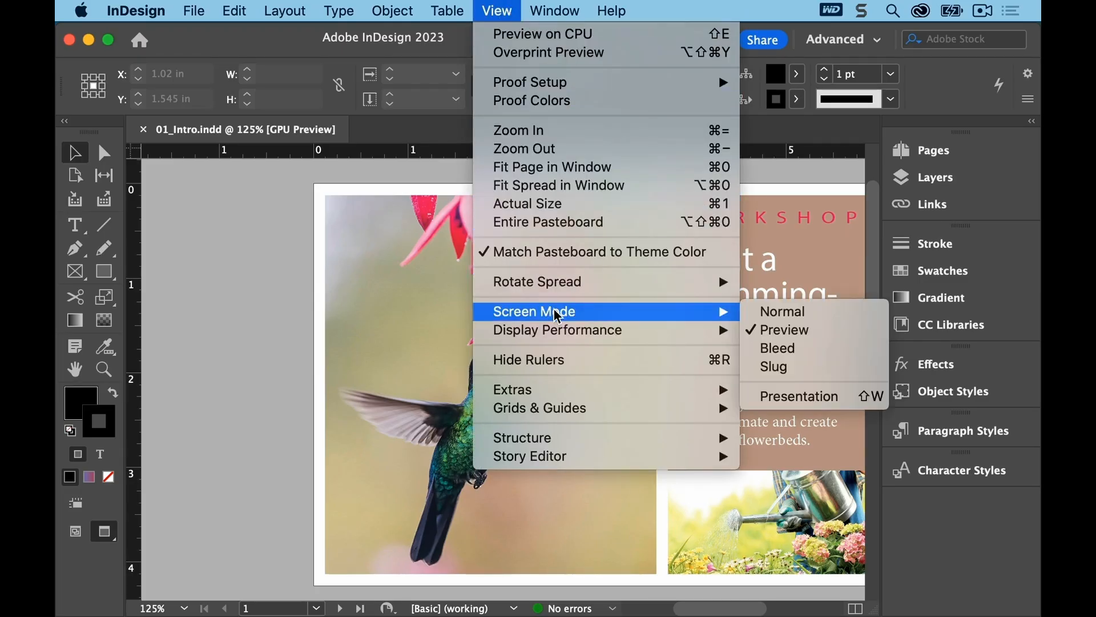
left_click(805, 331)
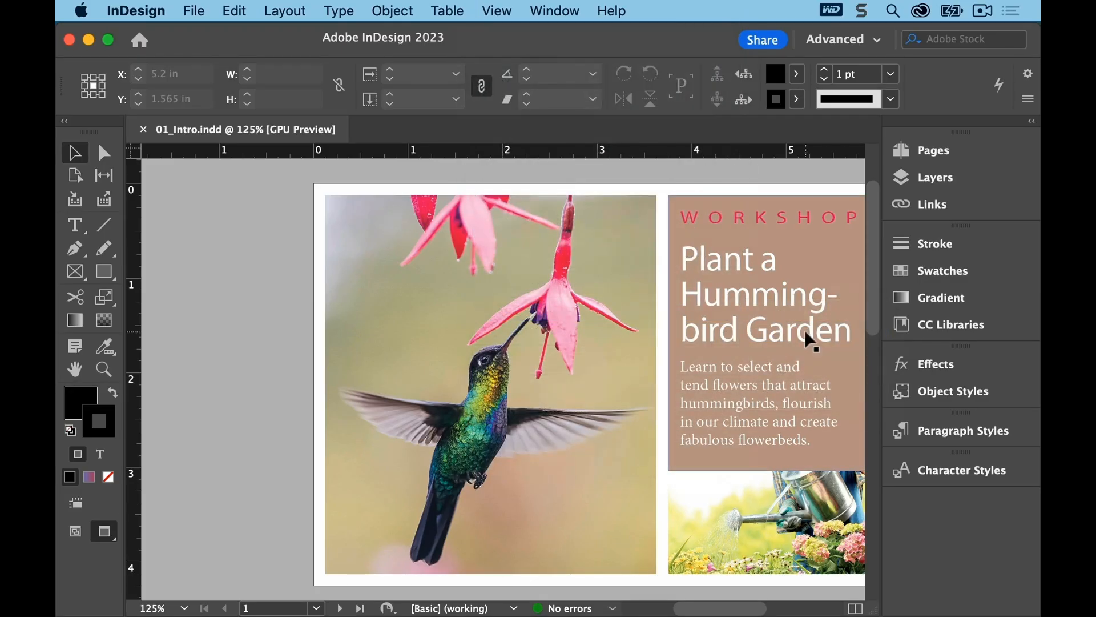
left_click(497, 11)
left_click(545, 171)
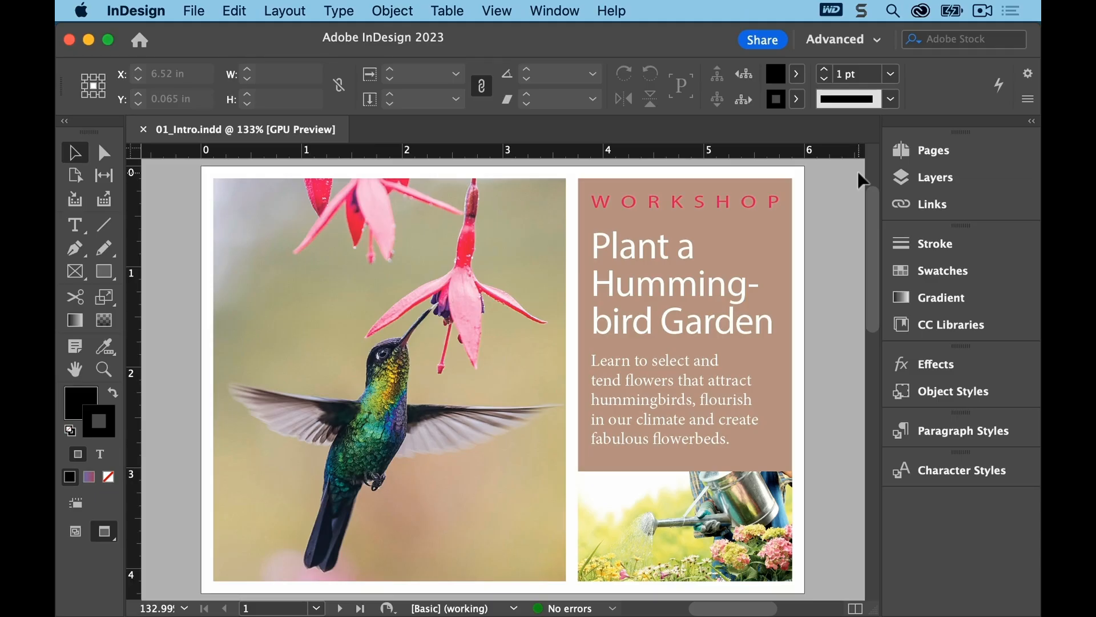
Display the document's page thumbnails, and use them to go to page 2 and back to page 1
left_click(904, 151)
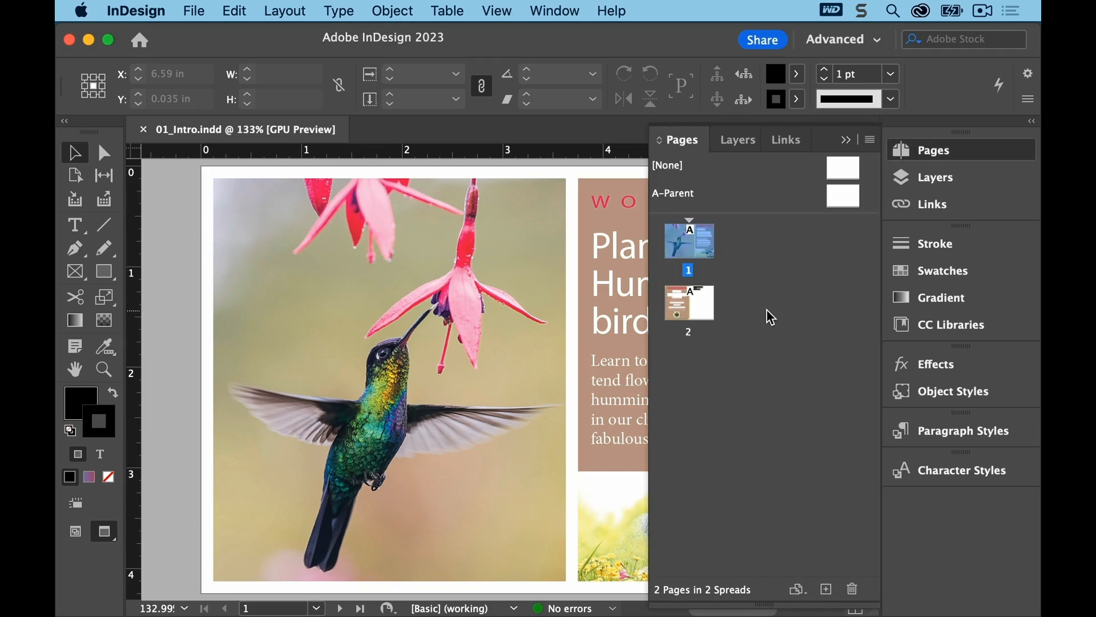
double_click(693, 323)
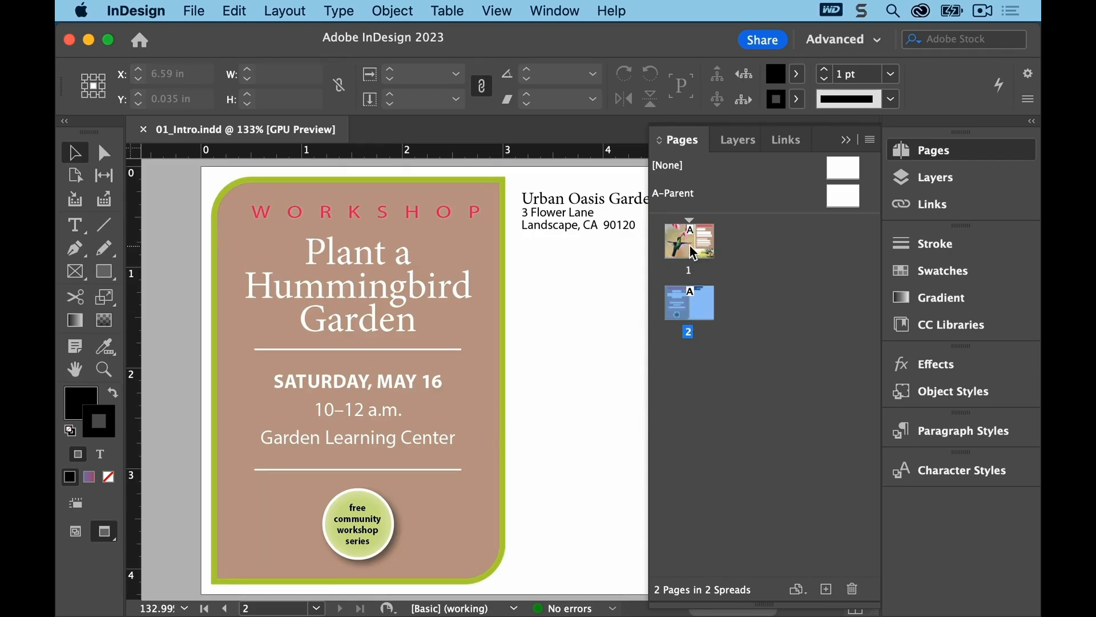
double_click(690, 247)
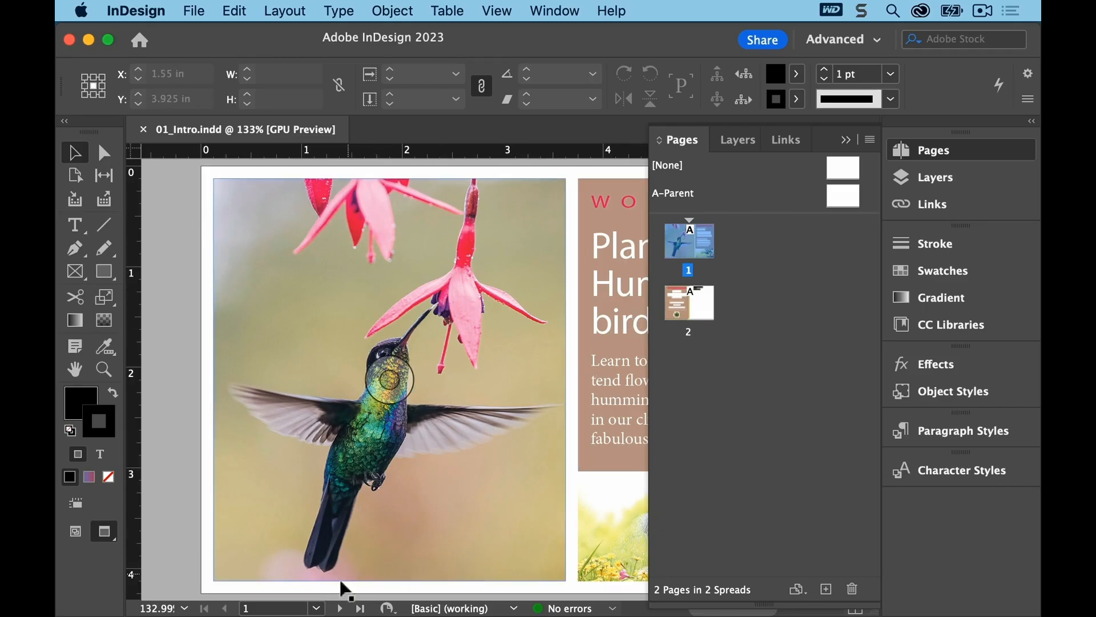
Choose page 2 from the document window's page list, go to the previous page, and advance to the next page
left_click(318, 608)
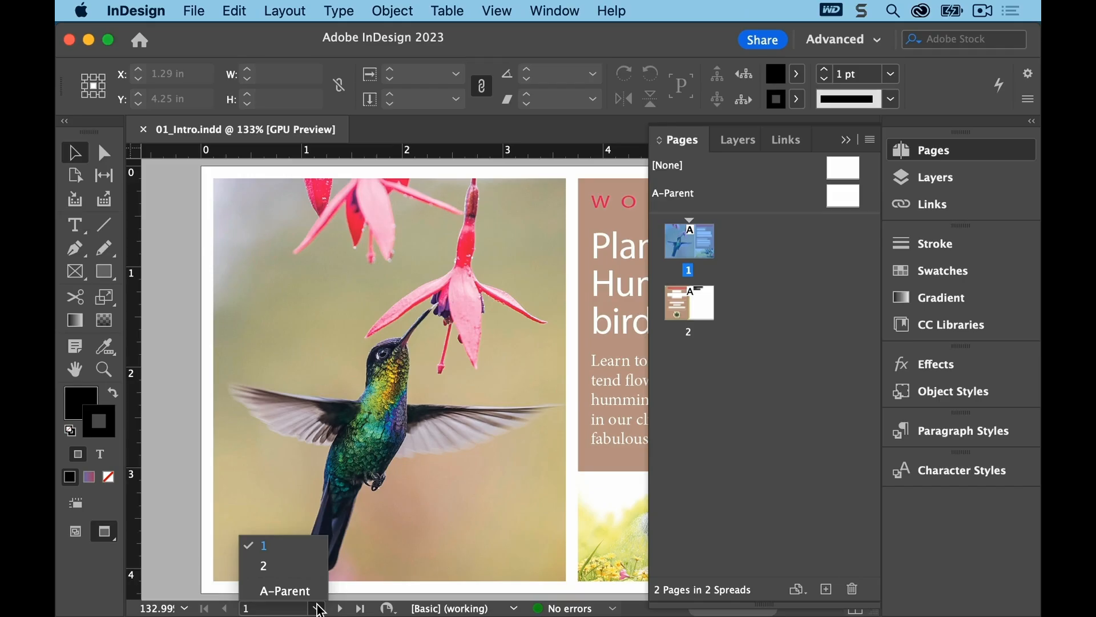
left_click(314, 571)
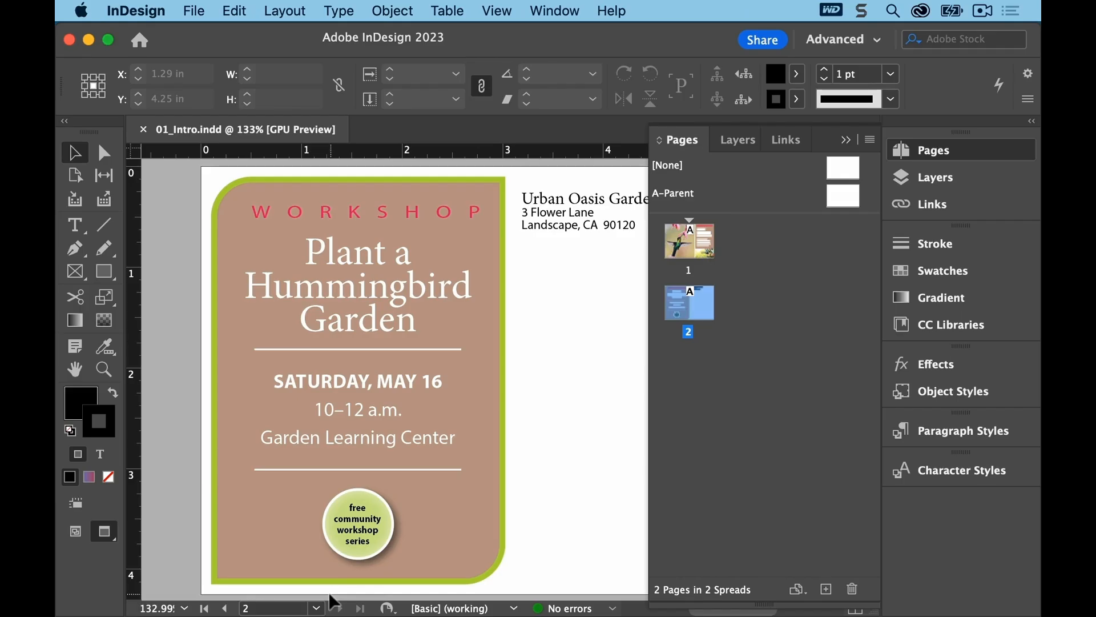
left_click(225, 609)
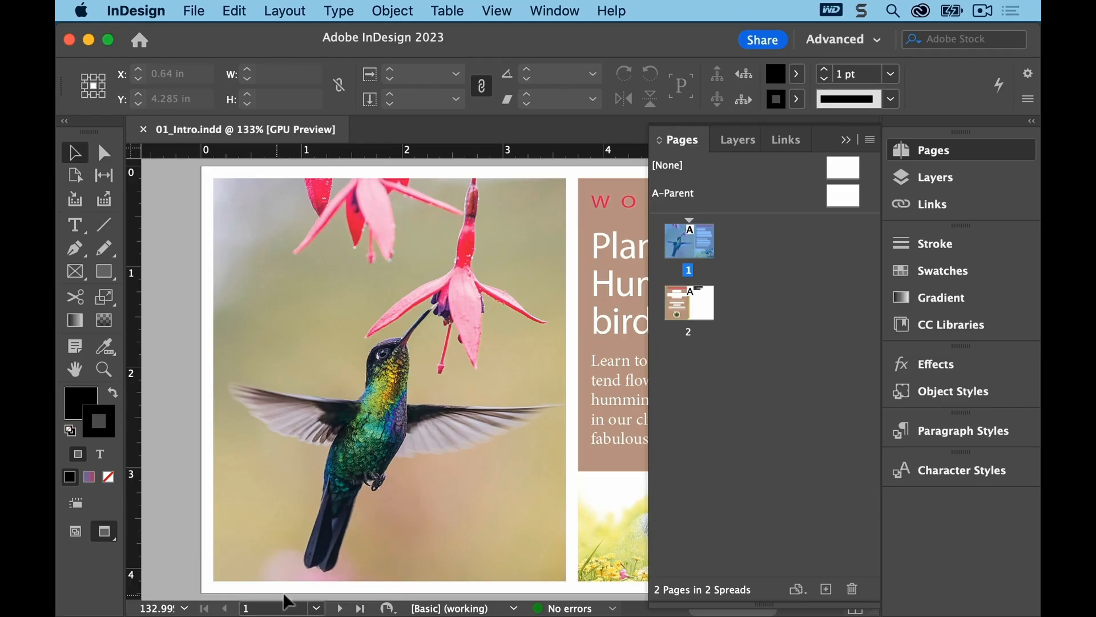
left_click(341, 609)
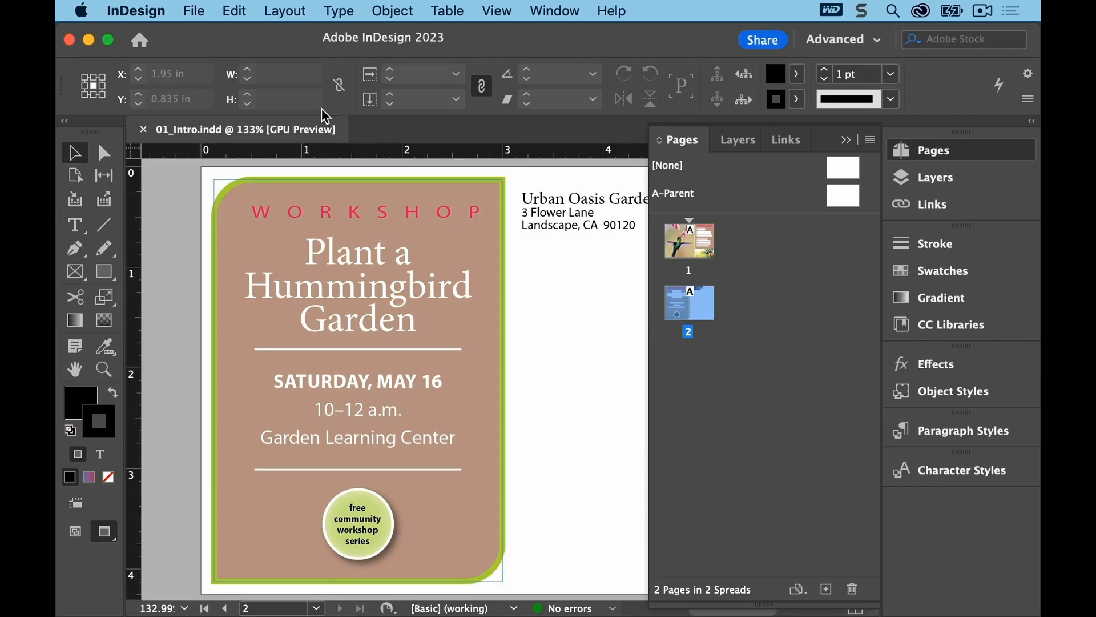
Use the Go to Page command to display page 1, and collapse the page thumbnails
left_click(290, 13)
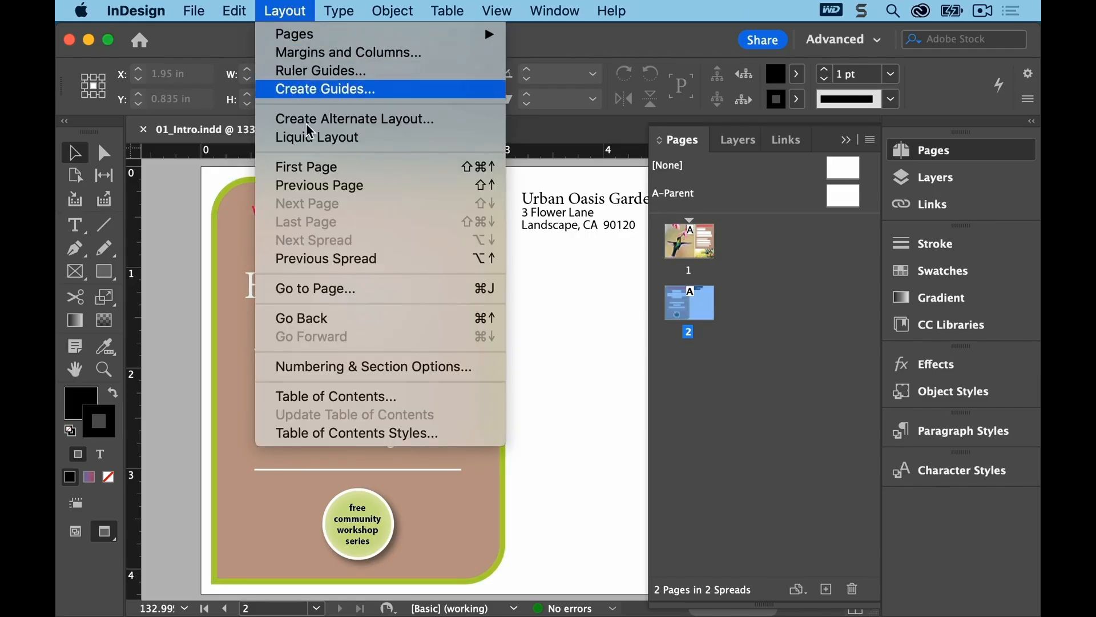
left_click(352, 295)
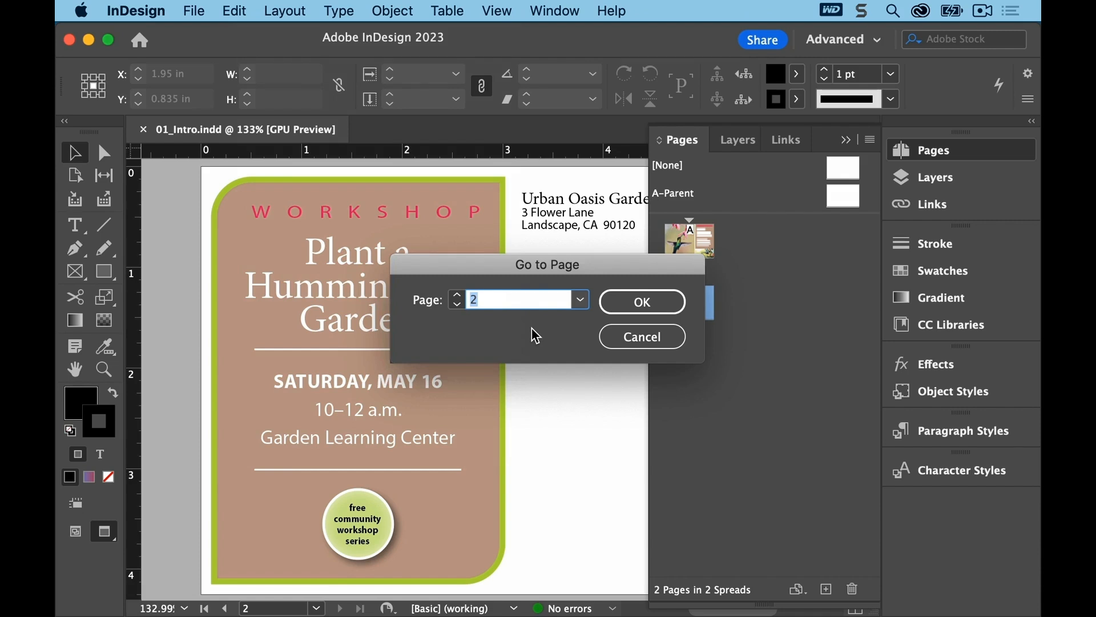
type("1")
left_click(581, 300)
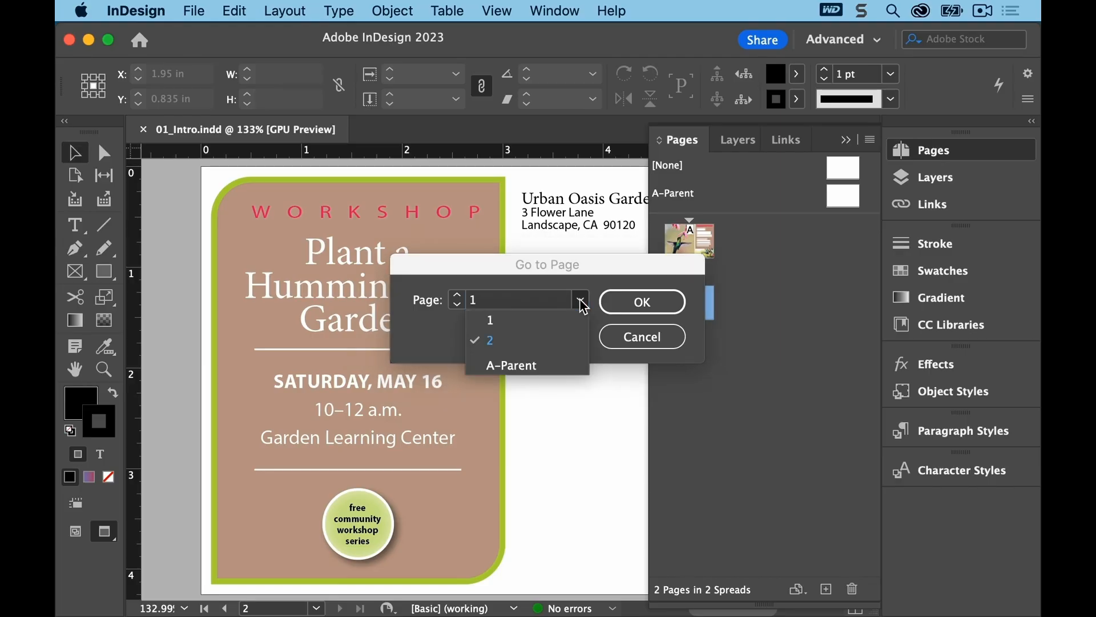
left_click(581, 303)
left_click(614, 305)
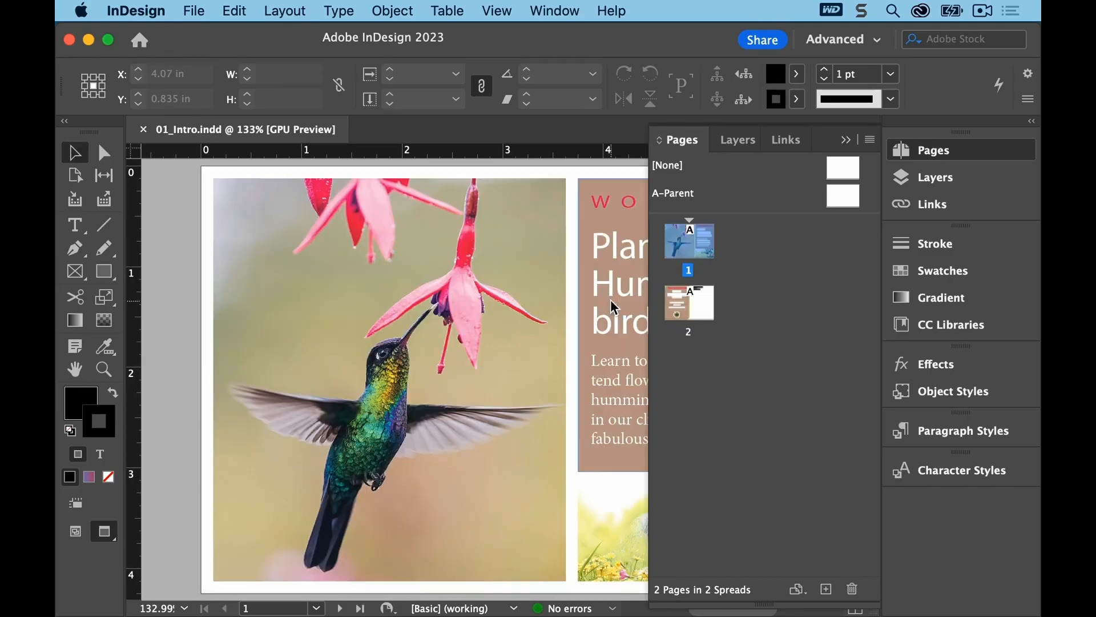
left_click(846, 140)
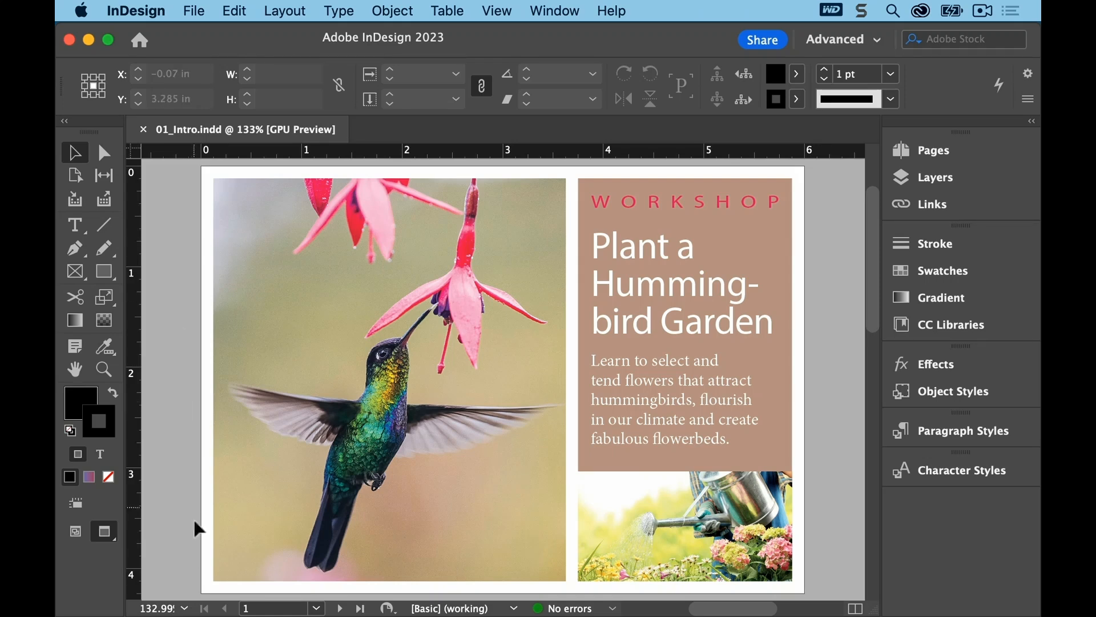
Magnify page 1 to 400%, and pan with the Hand tool between the hummingbird photo and the workshop description
left_click(186, 608)
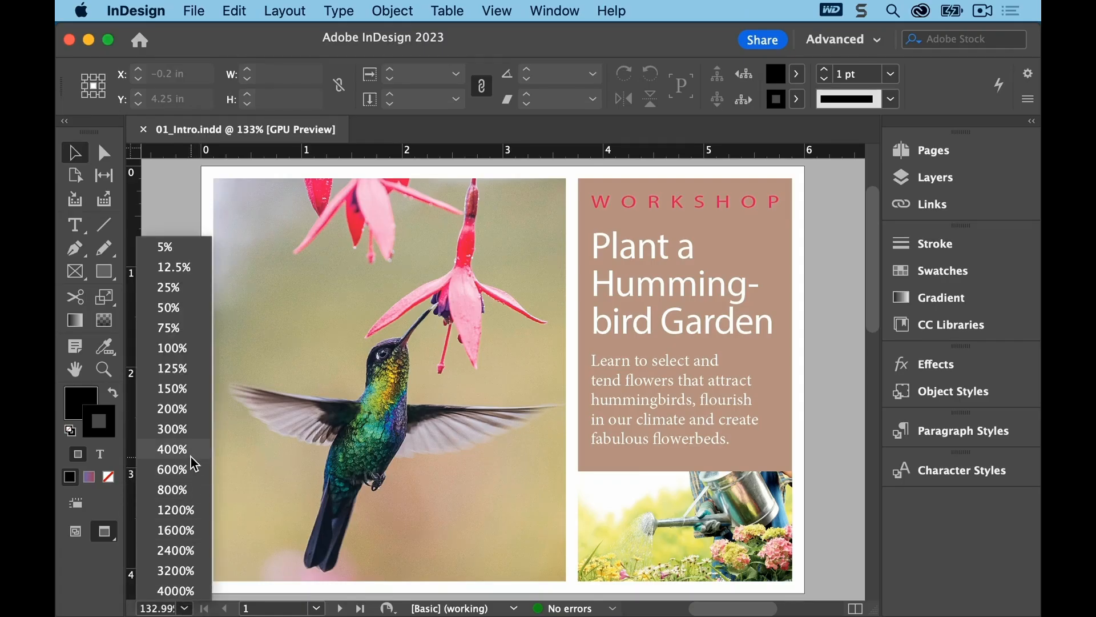
left_click(173, 449)
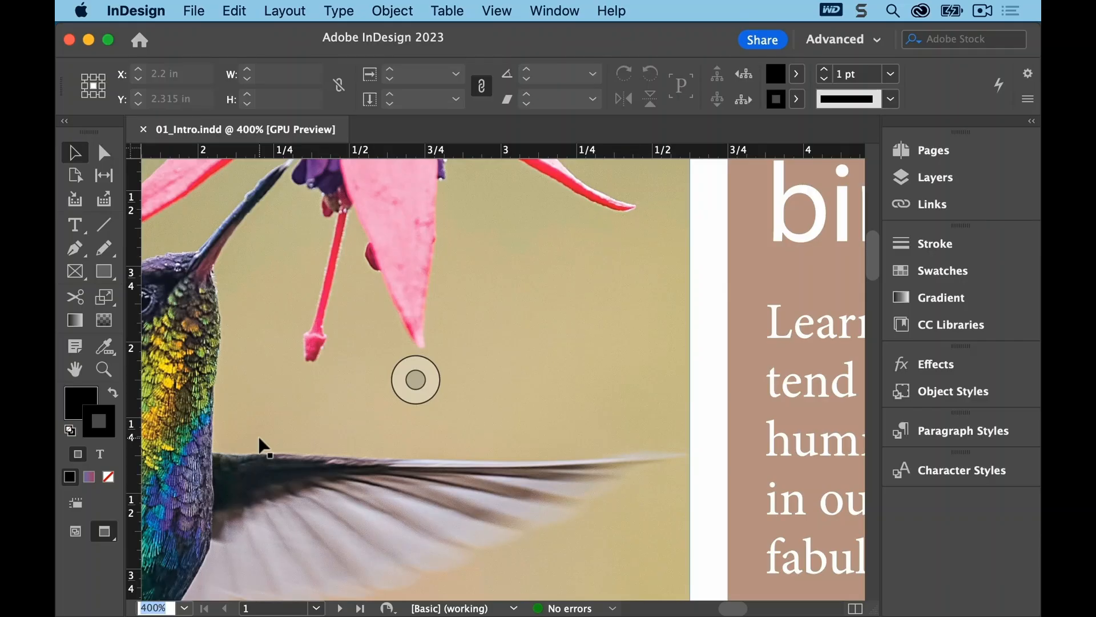
left_click(76, 372)
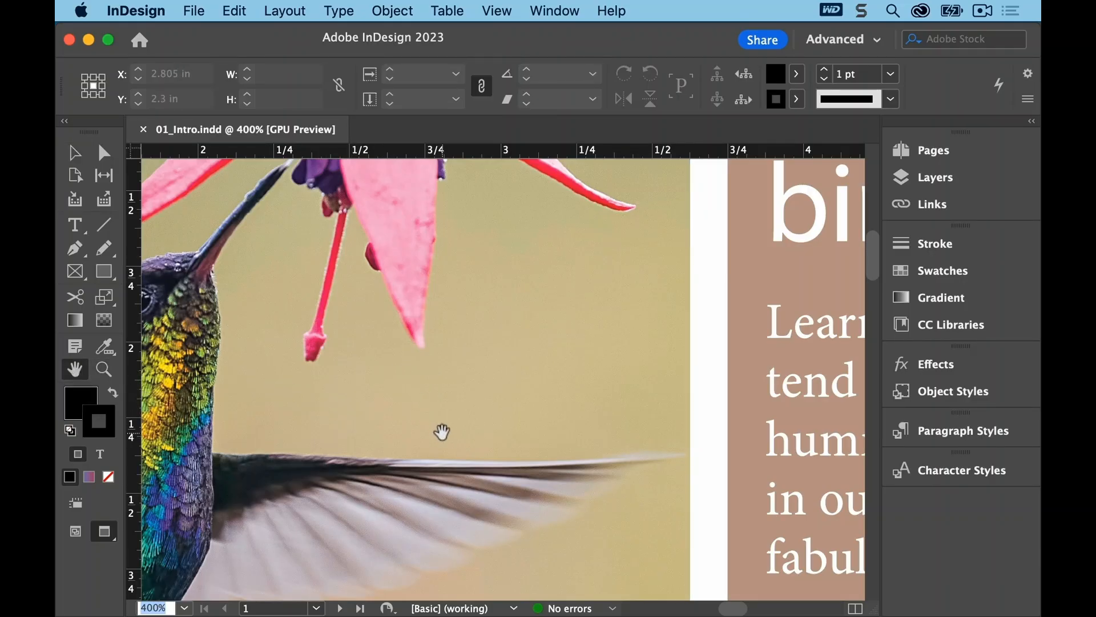
left_click_drag(480, 421, 242, 340)
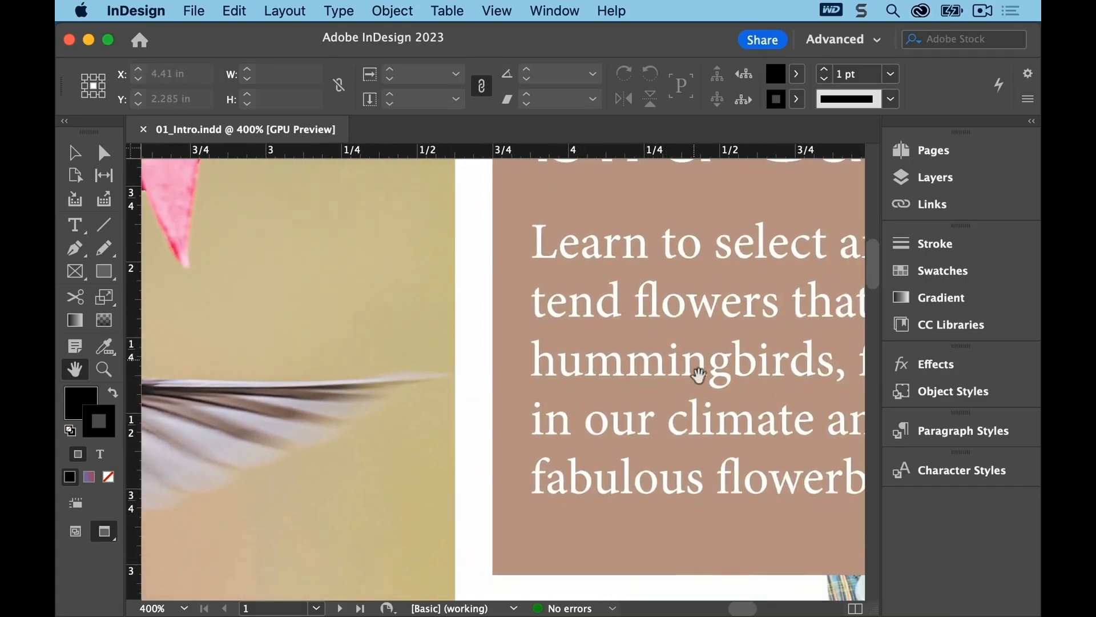
left_click_drag(648, 369, 319, 289)
left_click_drag(299, 360, 702, 282)
Pan with the Hand tool from page 1 down to the workshop date and time on page 2
left_click_drag(414, 514, 428, 220)
left_click_drag(423, 516, 450, 166)
left_click_drag(430, 577, 460, 186)
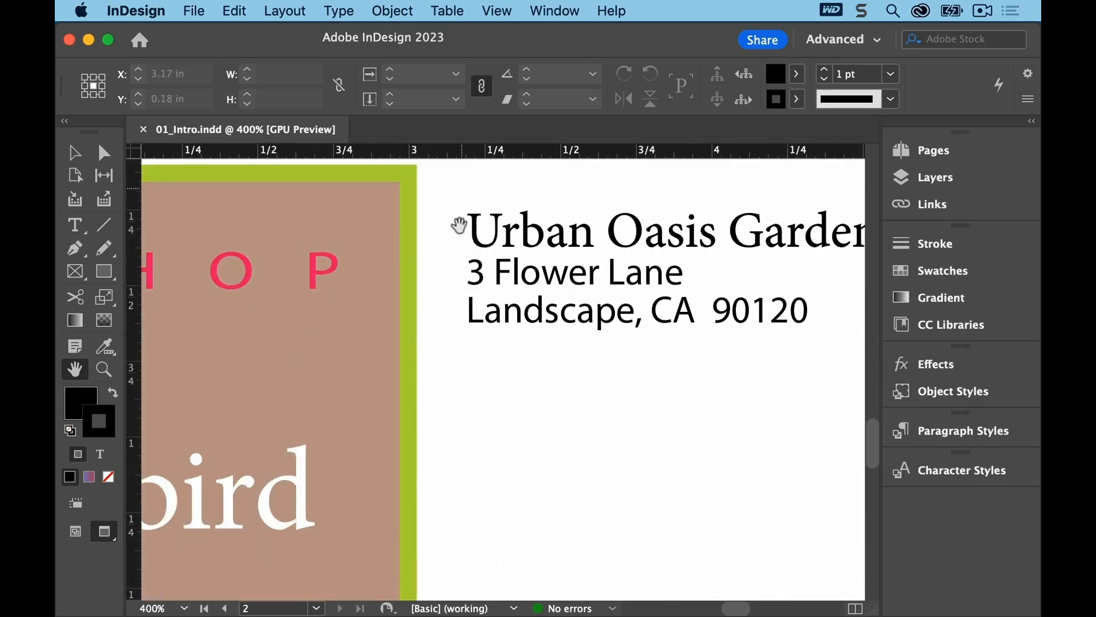
left_click_drag(343, 486, 666, 222)
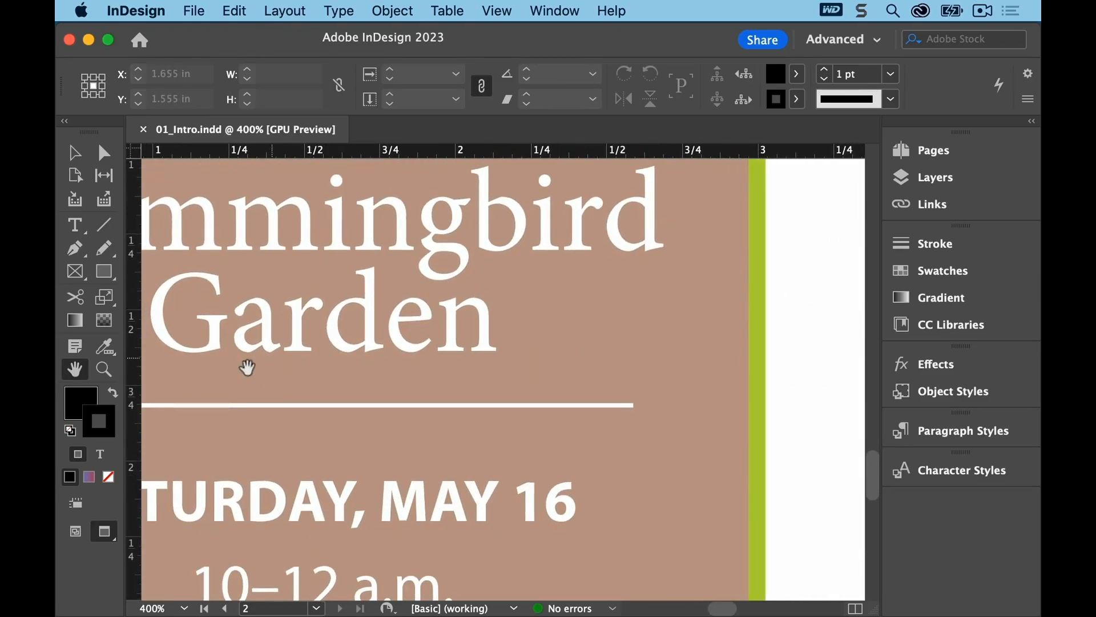
left_click_drag(245, 367, 438, 238)
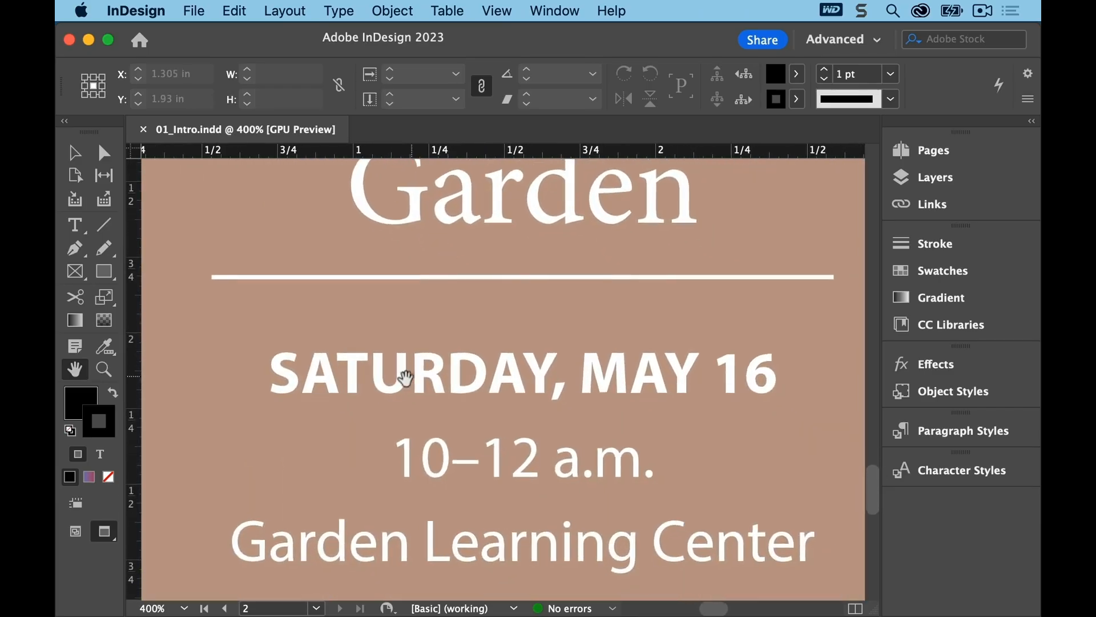
left_click_drag(404, 384, 379, 327)
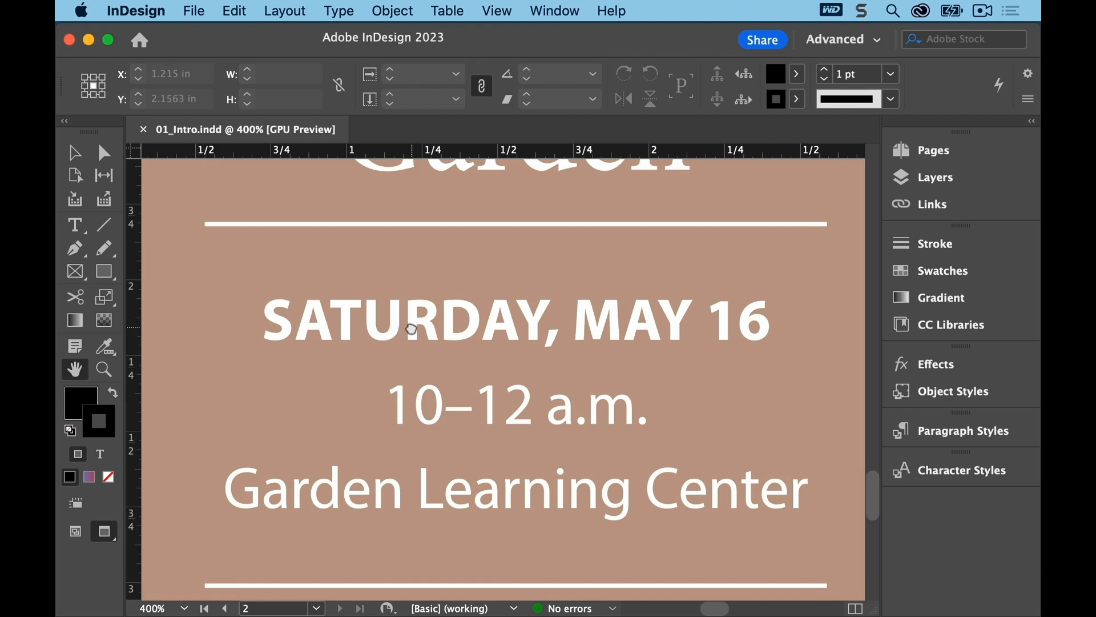
Use the Hand tool's power zoom to move the view up to the WORKSHOP heading, and fit page 2 in the window
left_click_drag(409, 328, 411, 330)
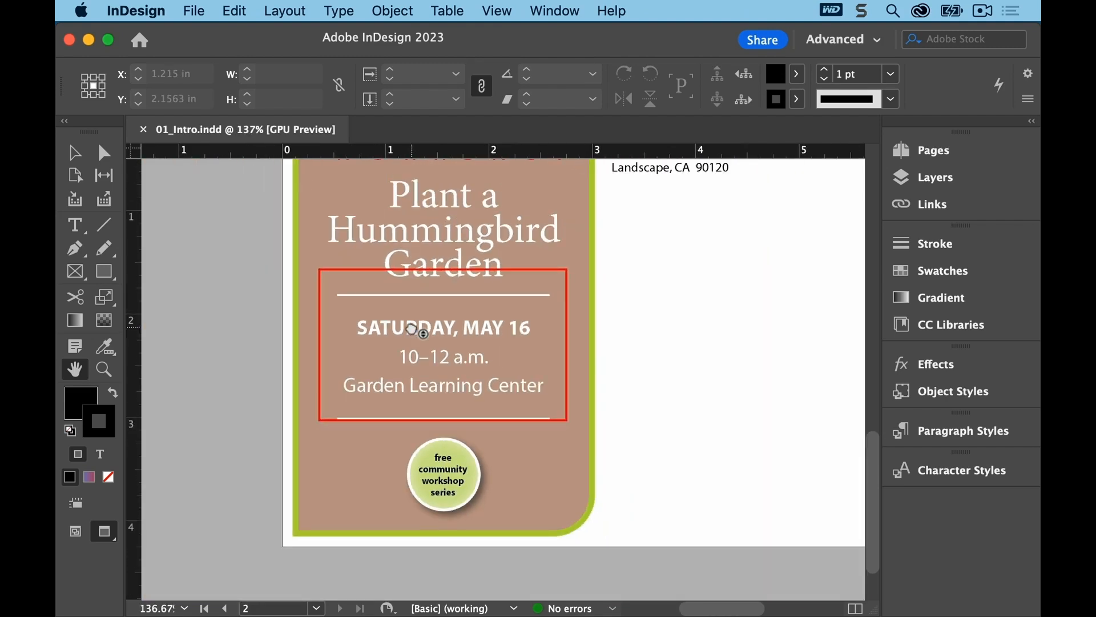
left_click_drag(411, 330, 412, 187)
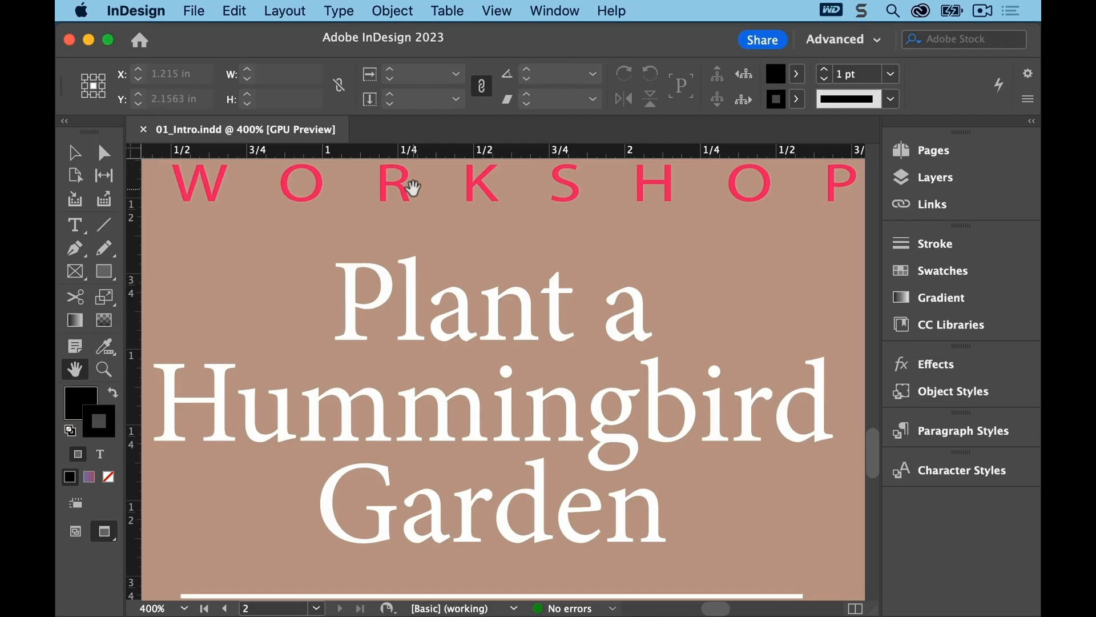
double_click(74, 374)
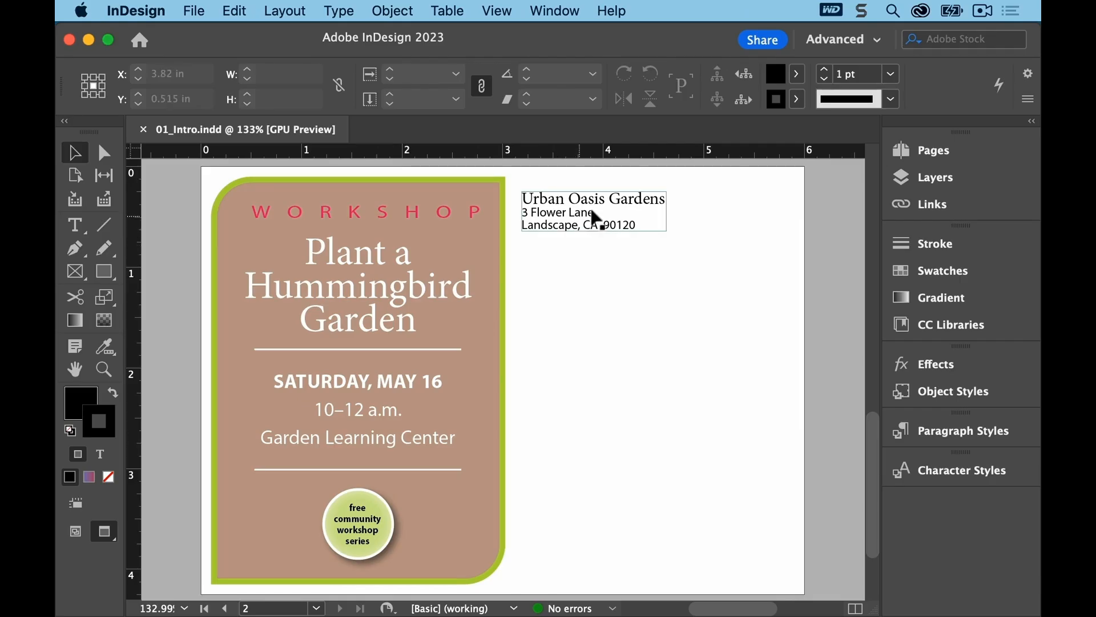
Select the Urban Oasis Gardens address frame on page 2 and examine the contextual commands available for it
left_click(652, 217)
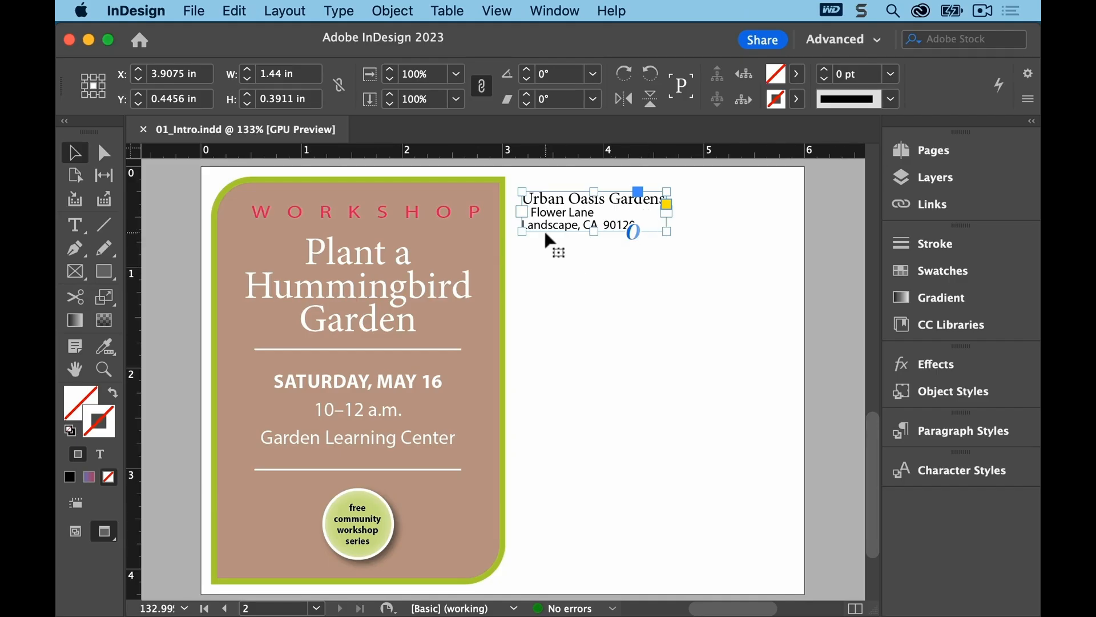
right_click(641, 212)
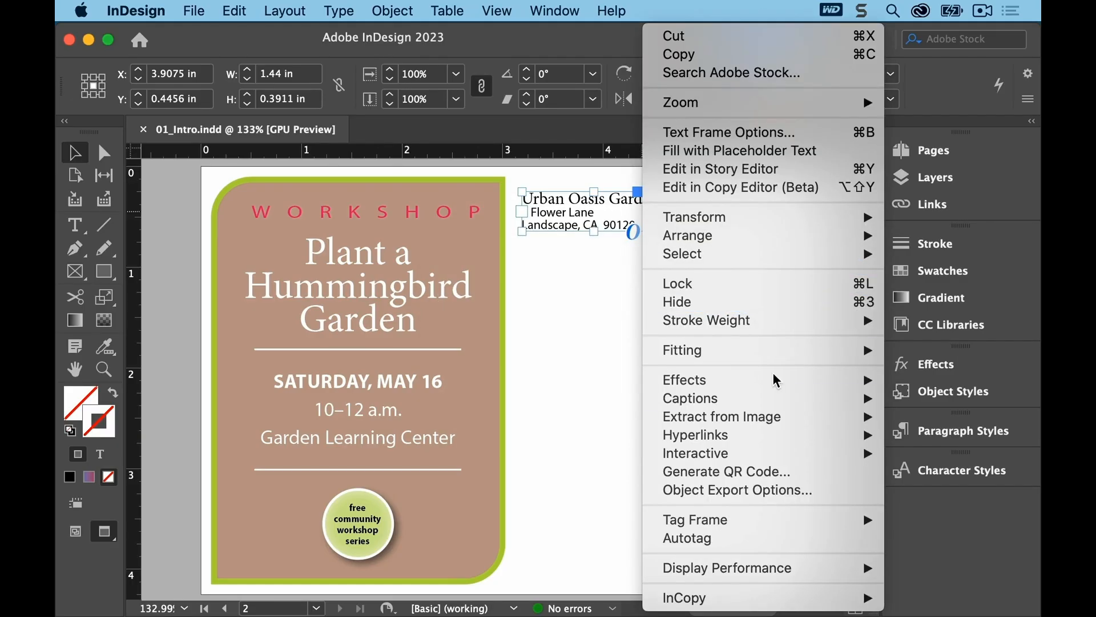
mouse_move(775, 405)
left_click(420, 204)
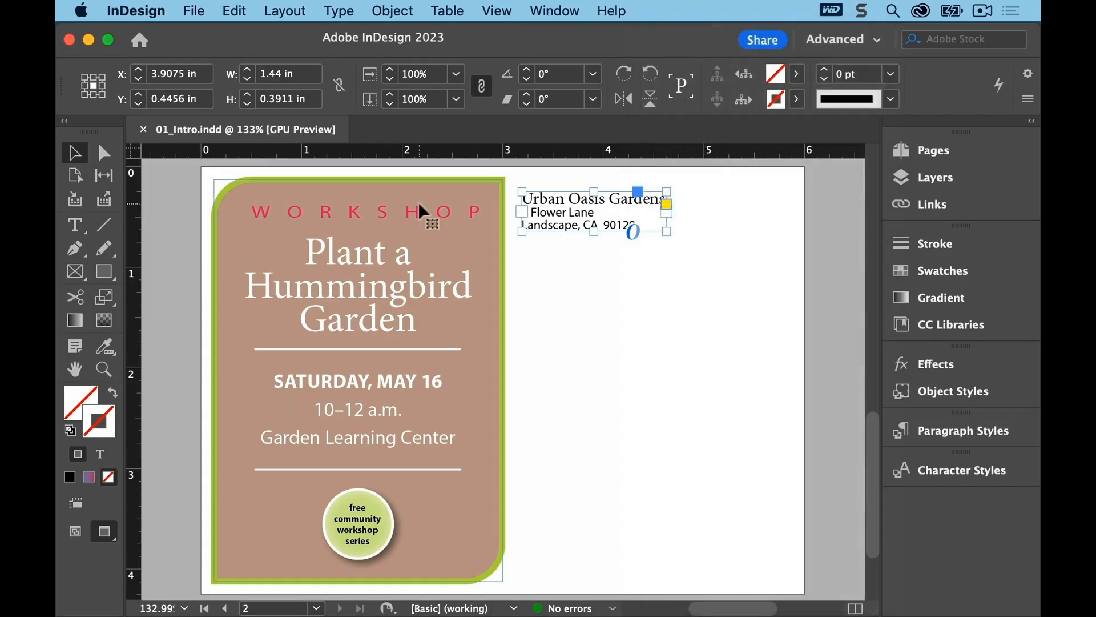
Select the brown workshop text frame, examine its contextual commands, and deselect everything
left_click(419, 204)
right_click(420, 205)
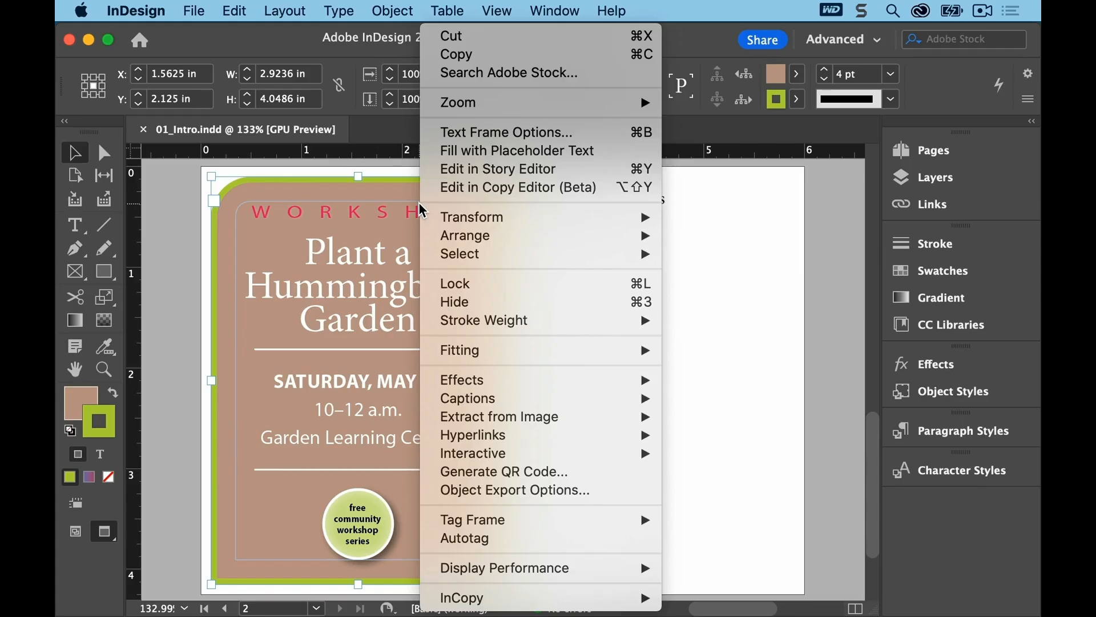
left_click(367, 529)
right_click(367, 530)
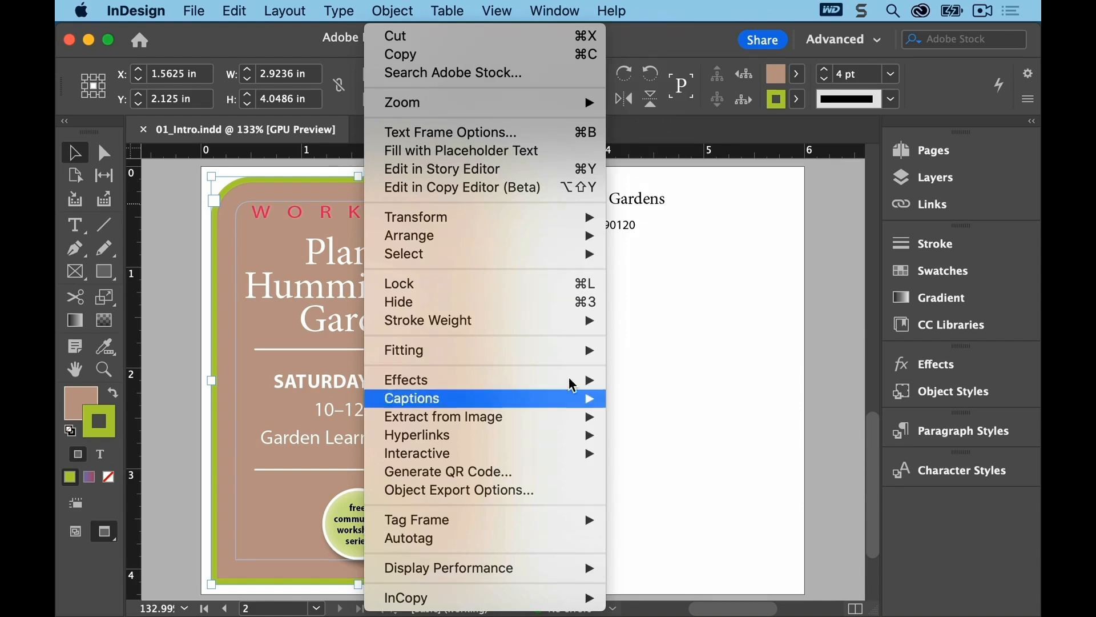
left_click(838, 373)
left_click(841, 390)
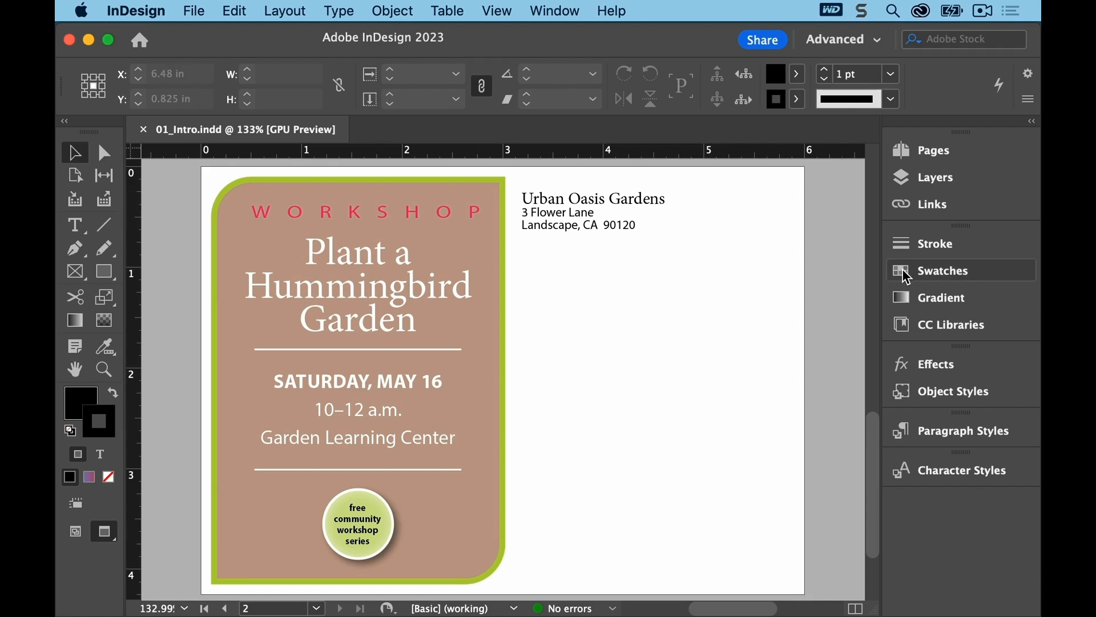
Detach the Swatches panel from the dock, expand it, and place it over the blank area below the address
left_click(577, 14)
mouse_move(638, 137)
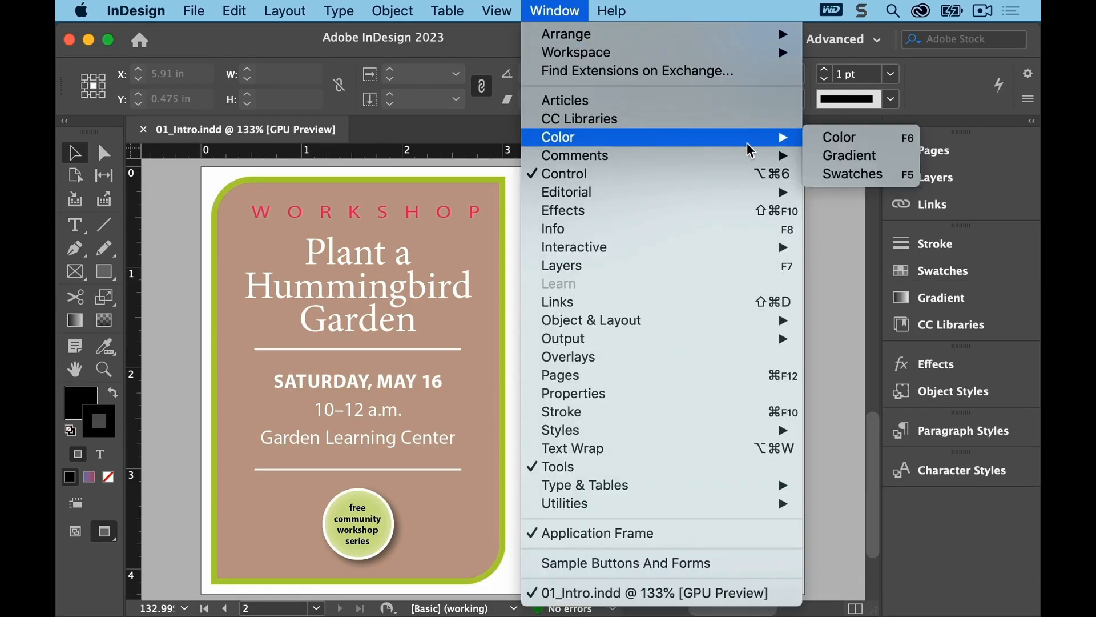
left_click(855, 268)
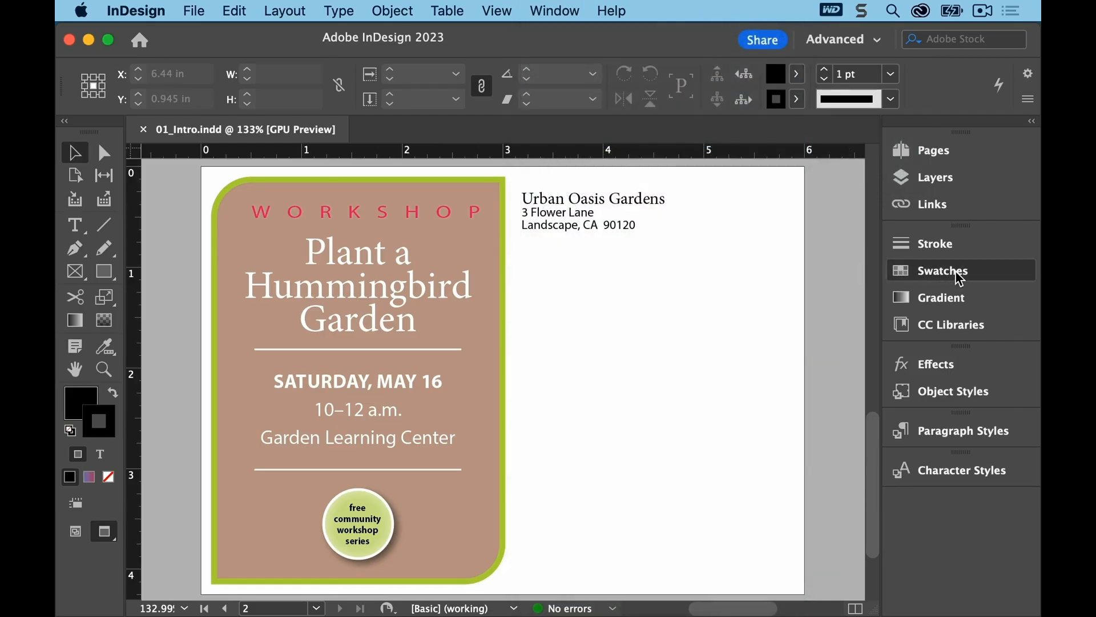
left_click_drag(945, 272, 696, 267)
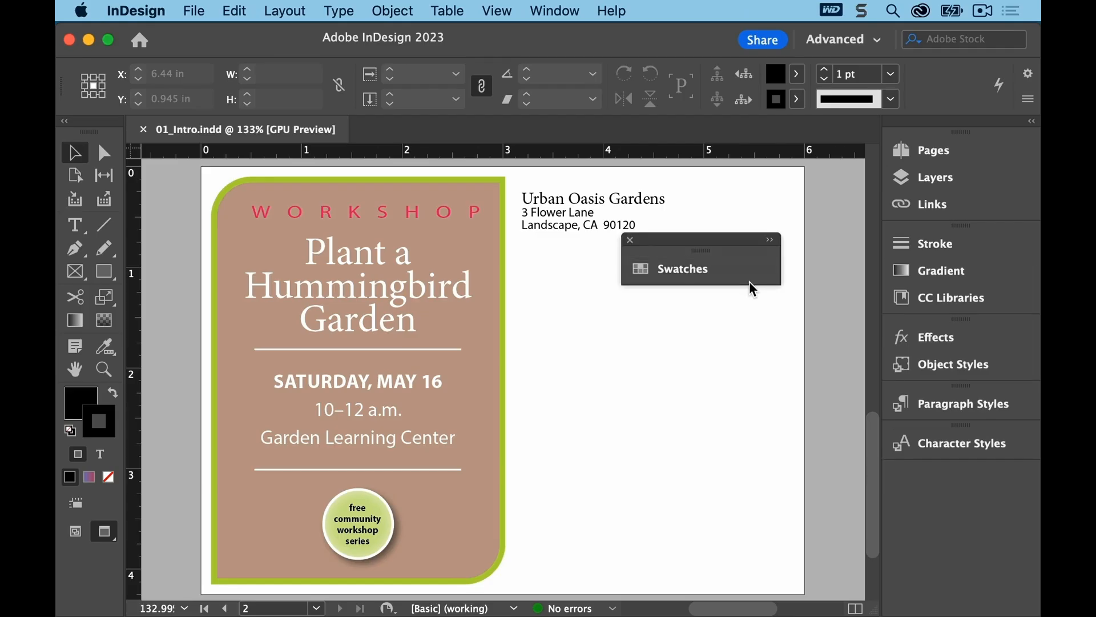
left_click(771, 245)
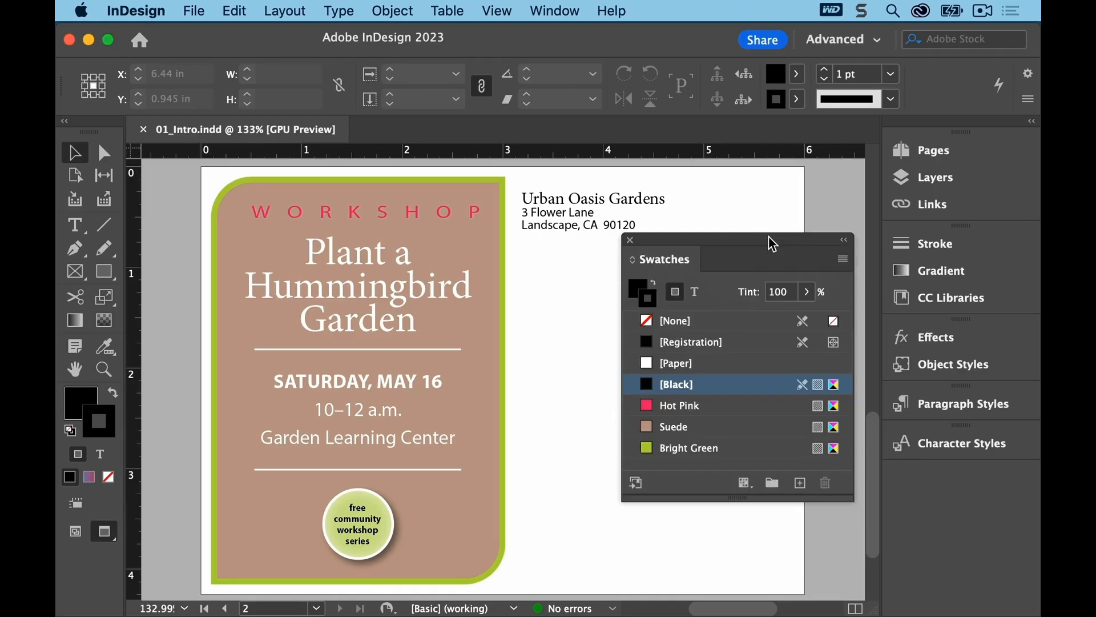
left_click_drag(772, 244, 710, 265)
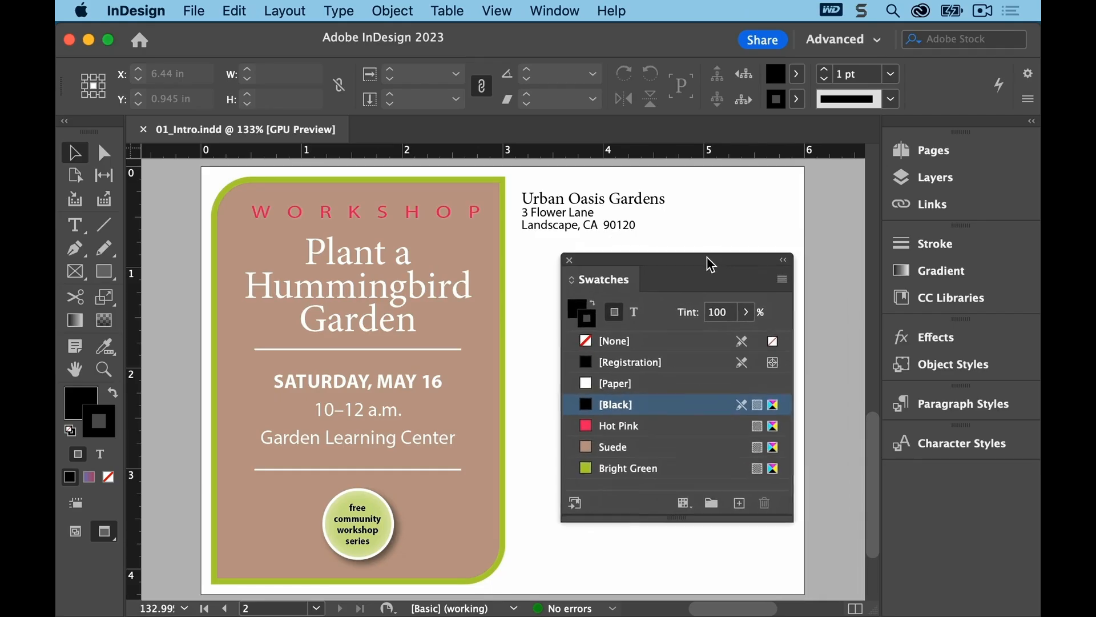
Display the swatches as large thumbnails, and switch them back to the large list view
left_click(781, 282)
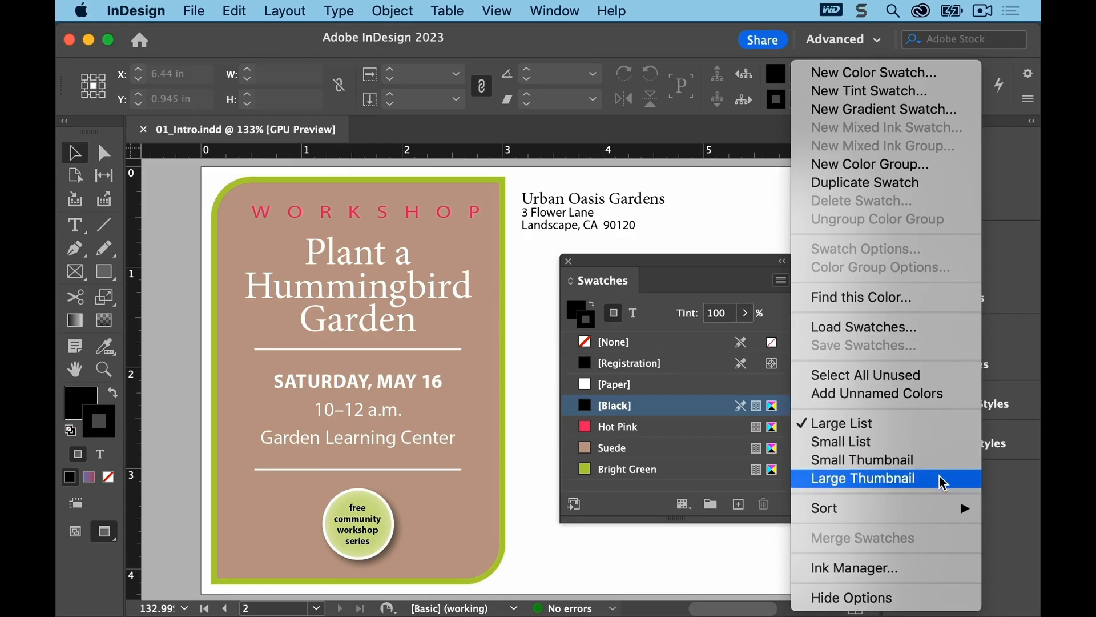
left_click(943, 483)
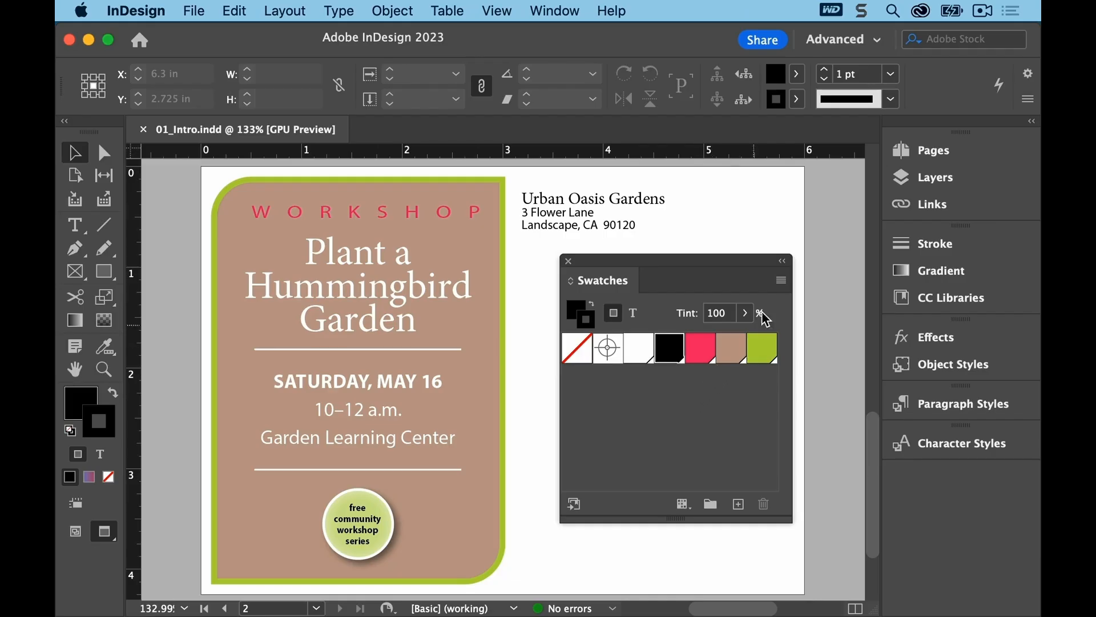
left_click(781, 279)
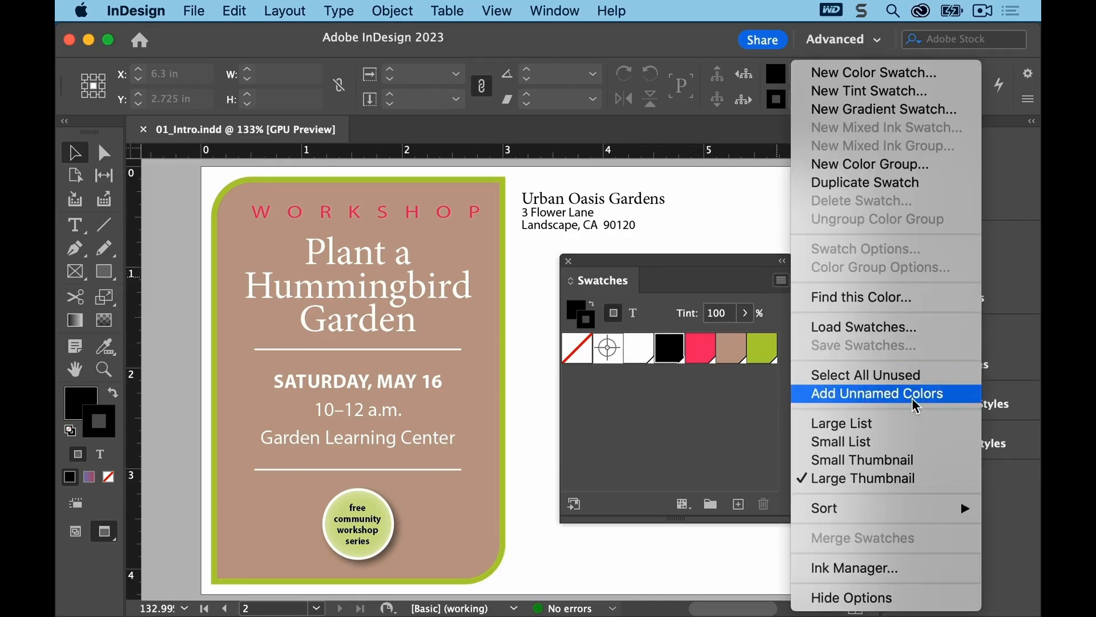
left_click(909, 428)
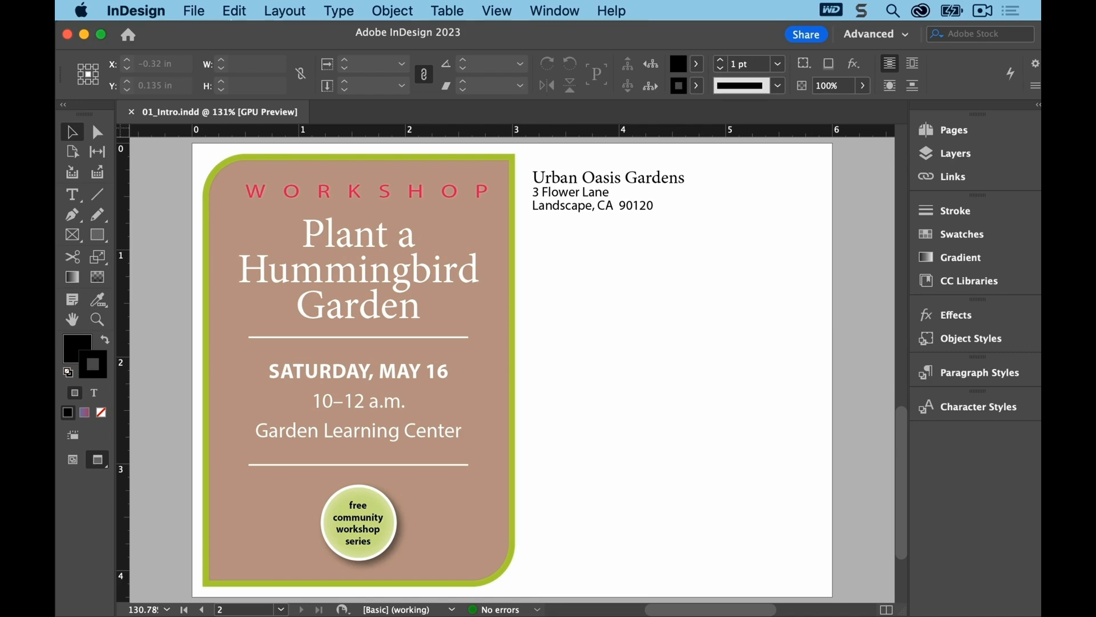
Try the darkest, light gray and lightest interface color themes in the preferences, and return to the second-darkest theme
left_click(136, 11)
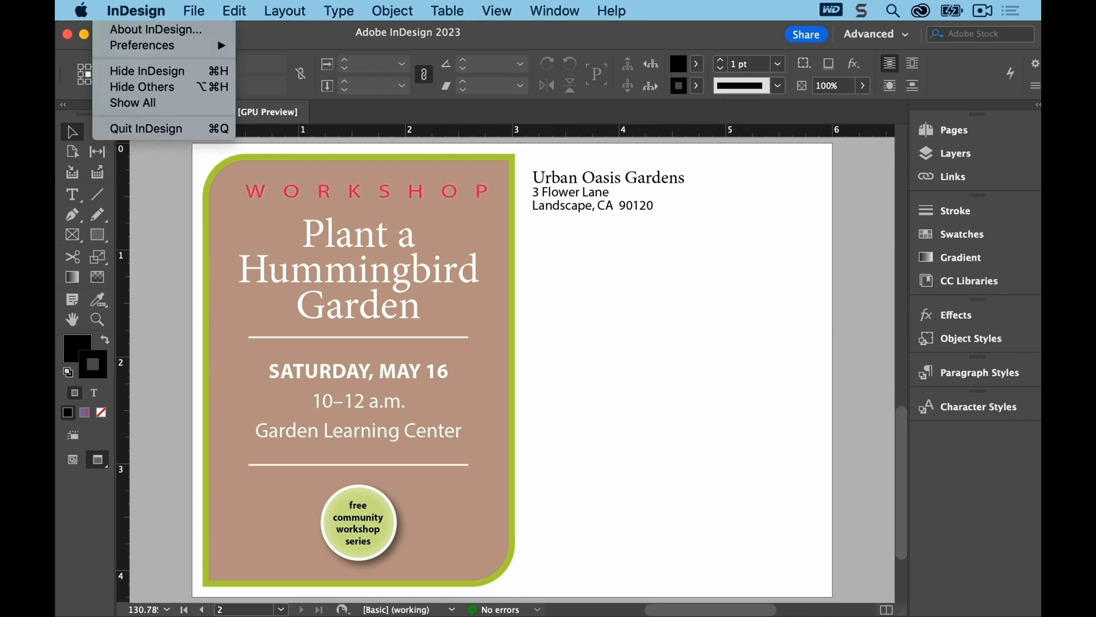
mouse_move(171, 46)
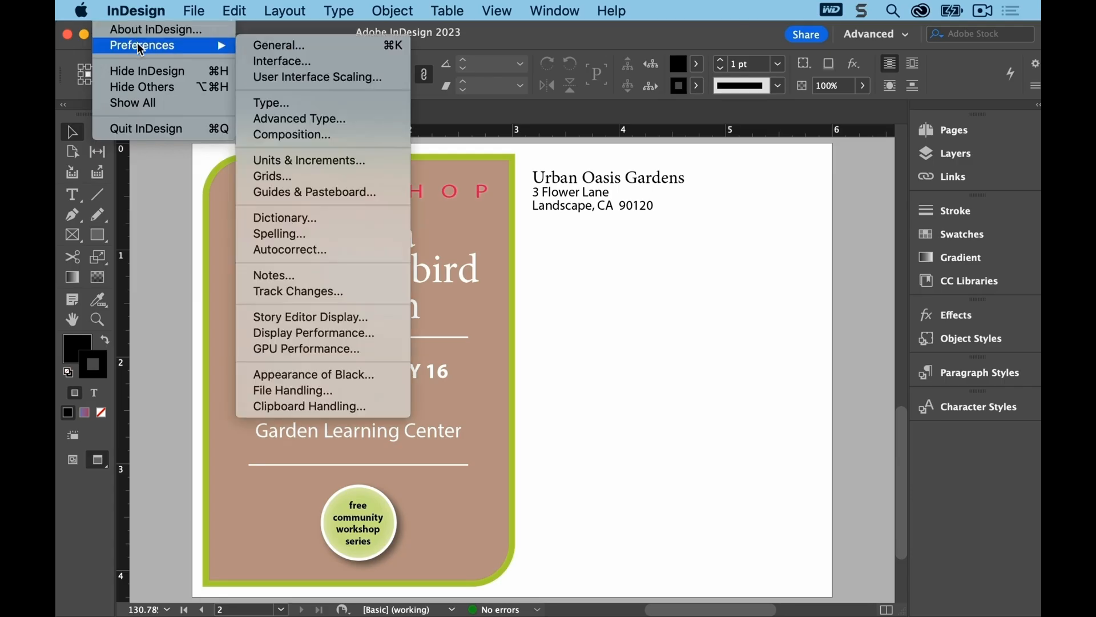
left_click(358, 60)
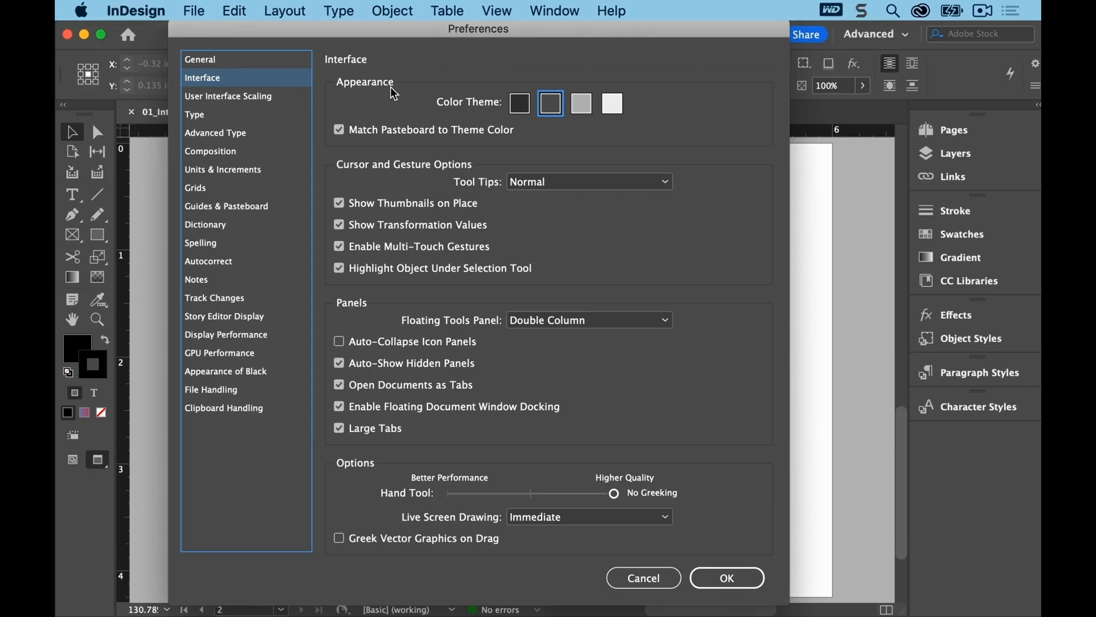
left_click(520, 103)
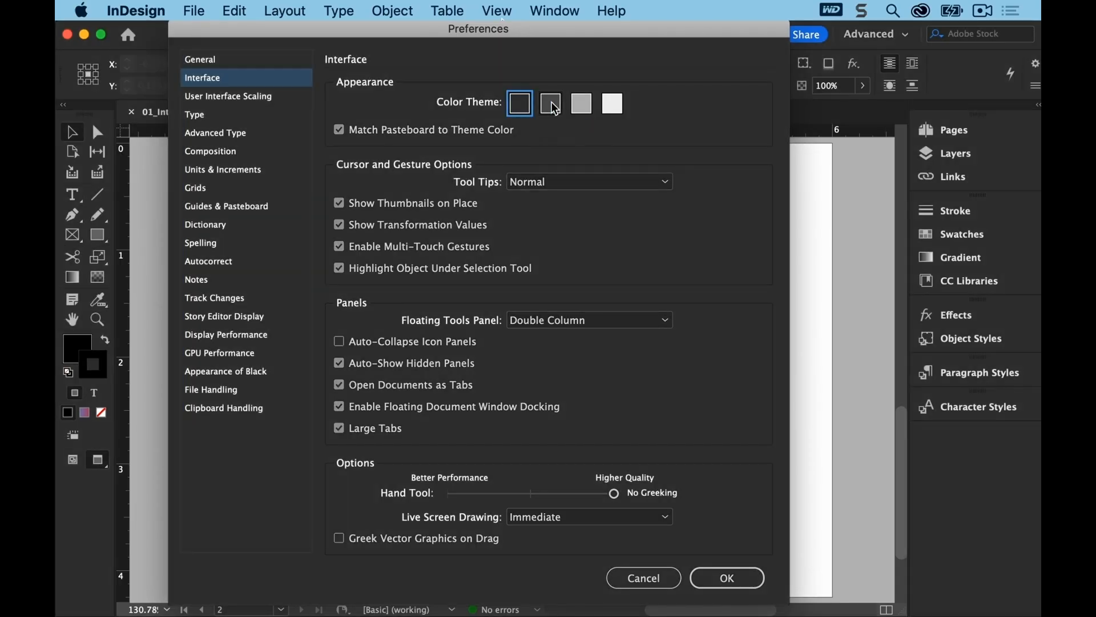
left_click(552, 106)
left_click(582, 105)
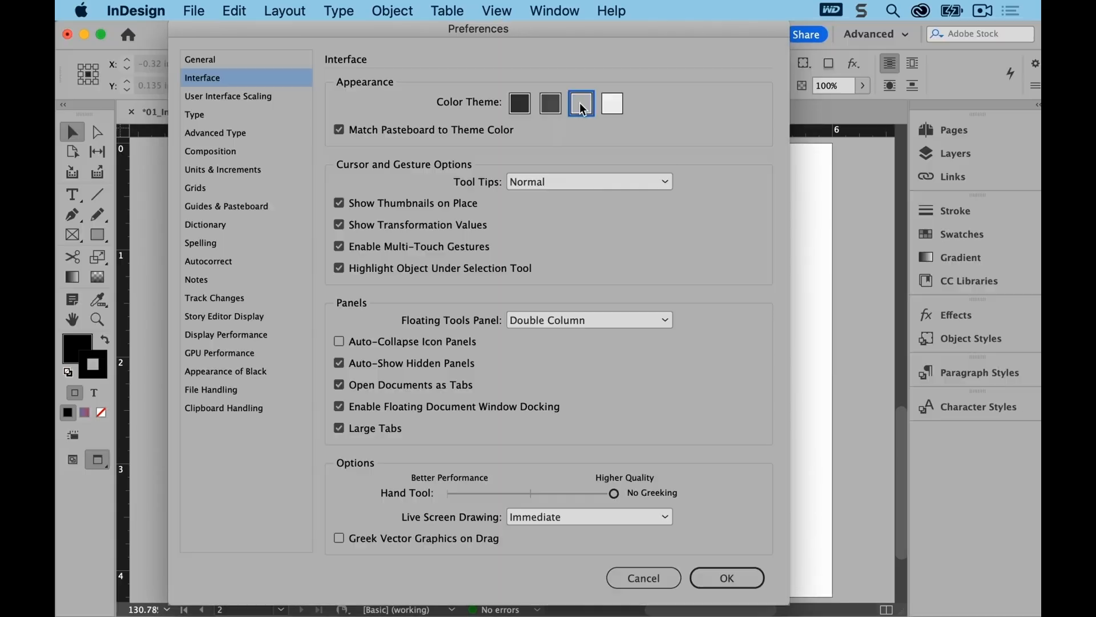
left_click(613, 107)
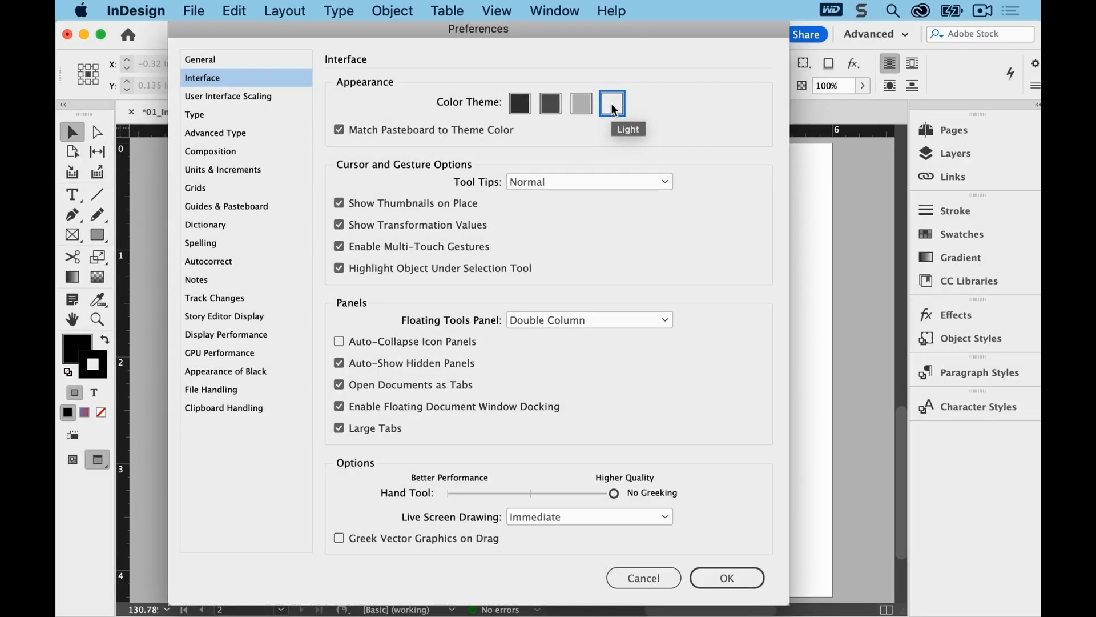
left_click(552, 106)
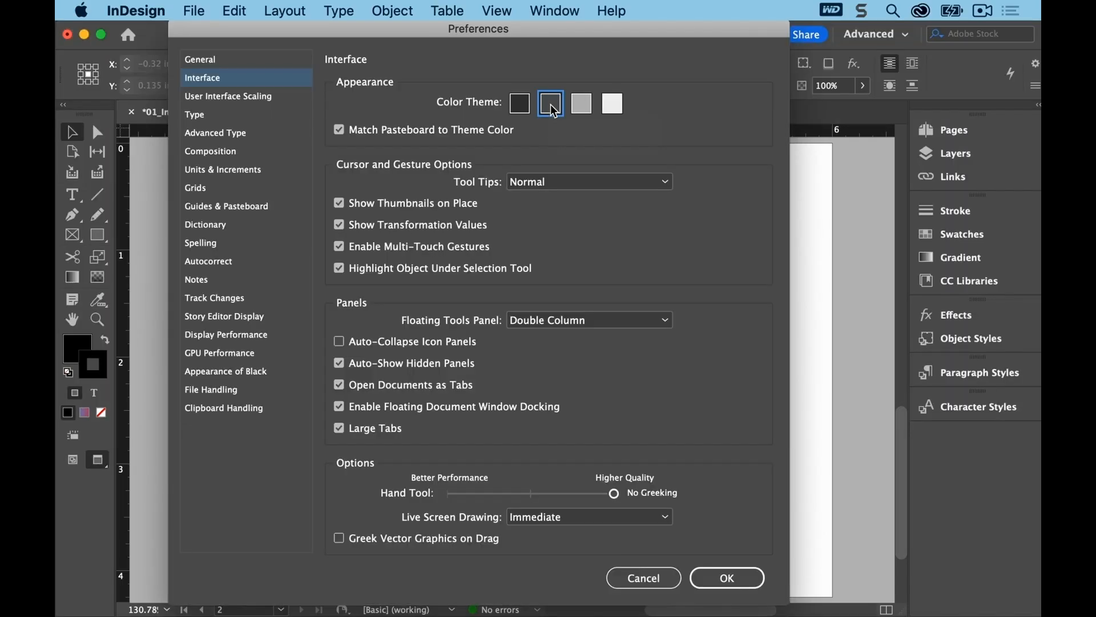
left_click(582, 107)
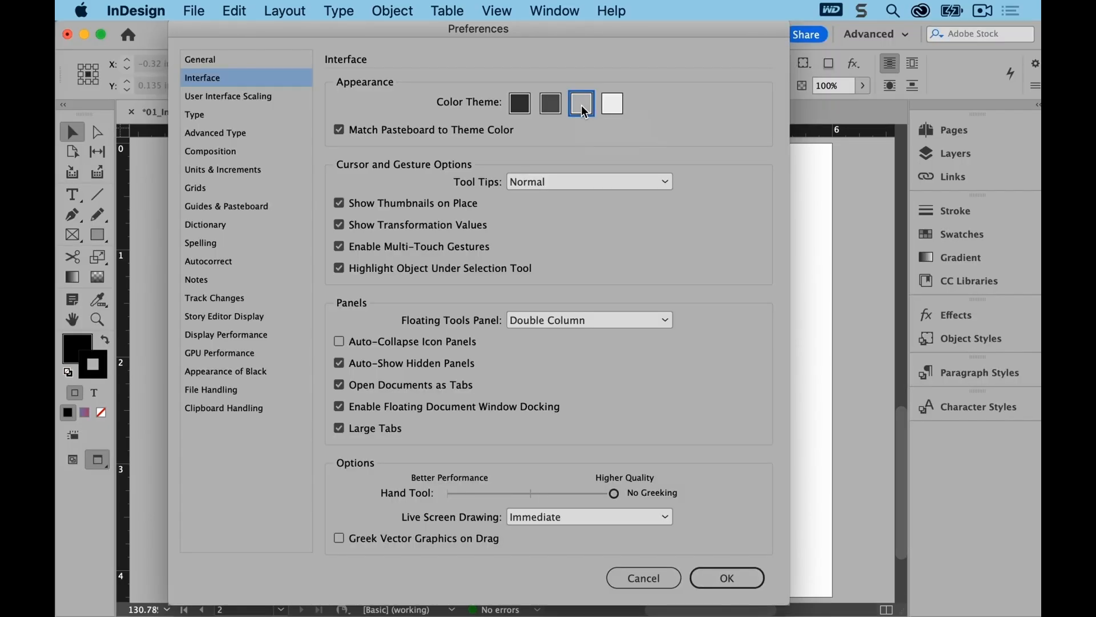
left_click(551, 104)
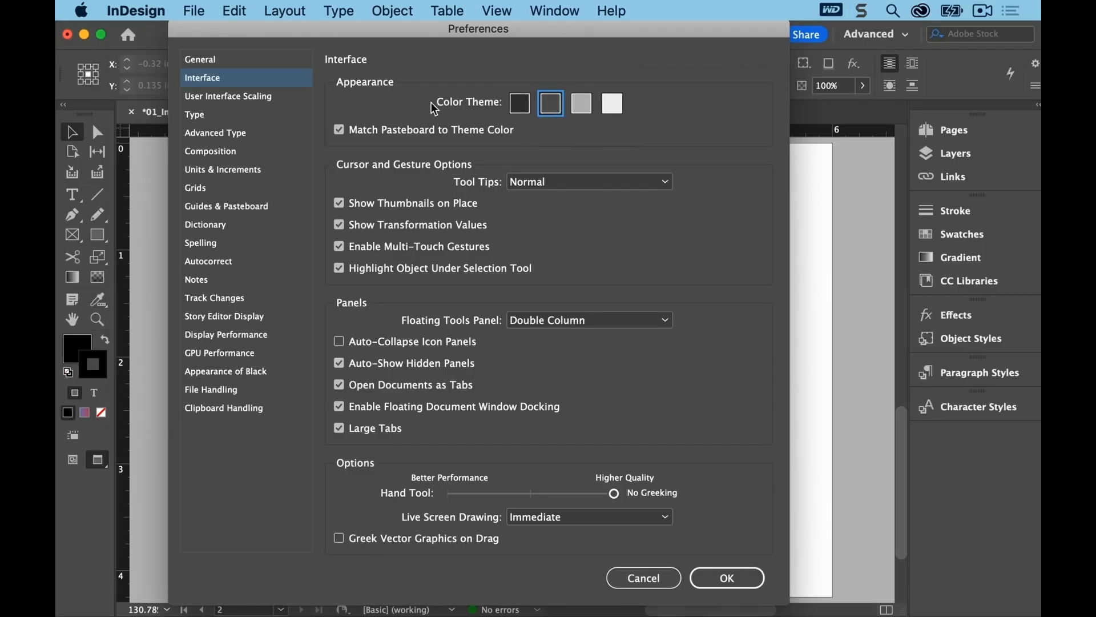
Examine the preferences from User Interface Scaling through Units & Increments, including the available horizontal ruler units, and close the preferences
left_click(255, 98)
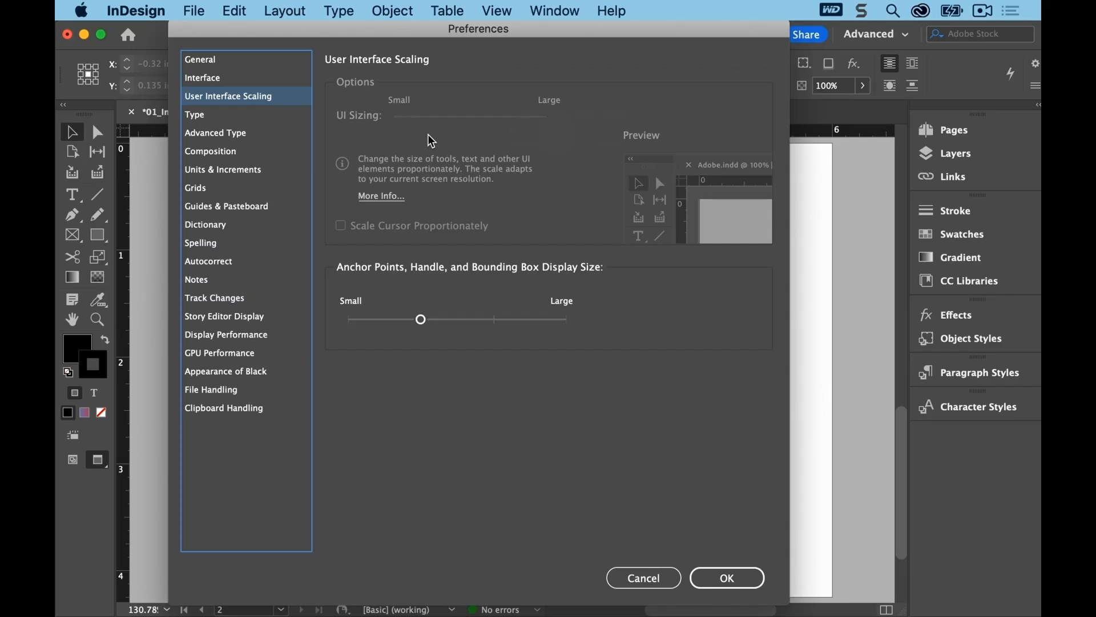
left_click(247, 116)
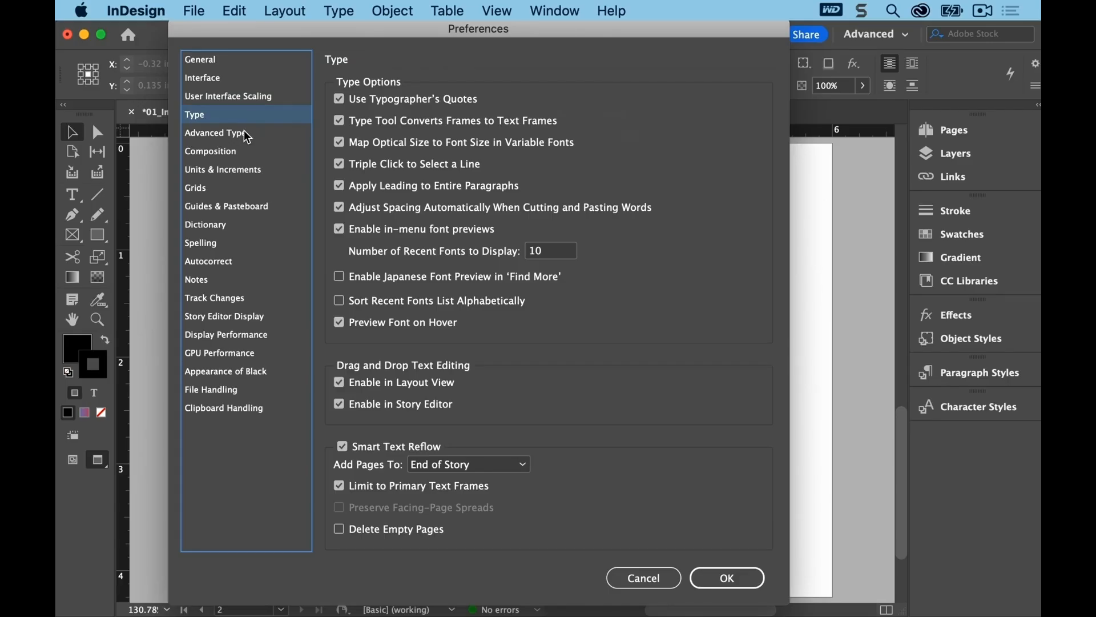
left_click(247, 135)
left_click(240, 153)
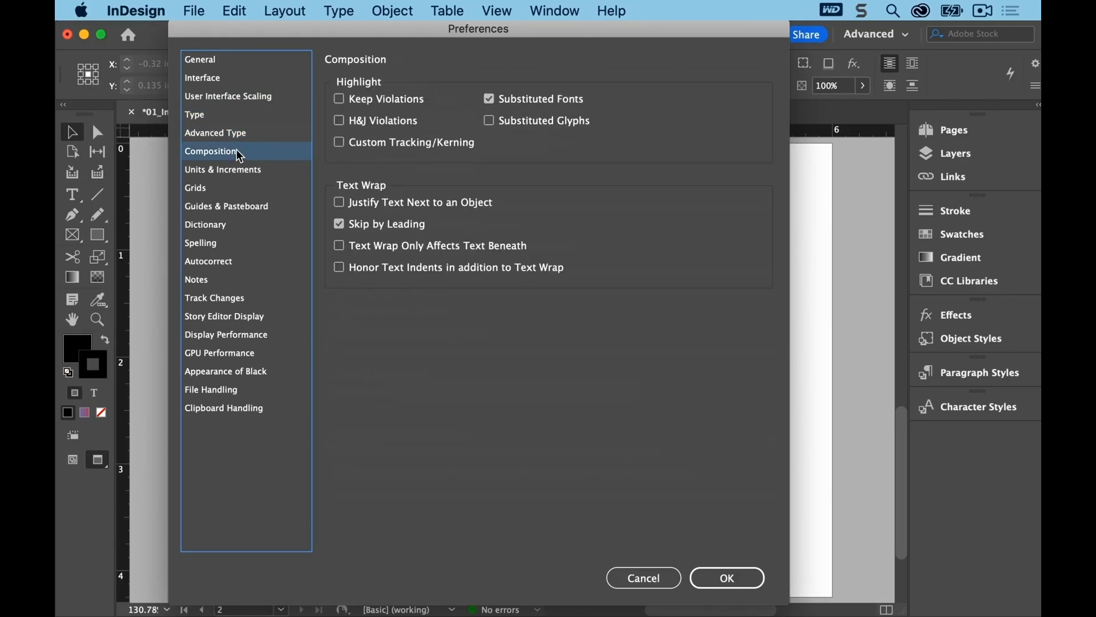
left_click(239, 174)
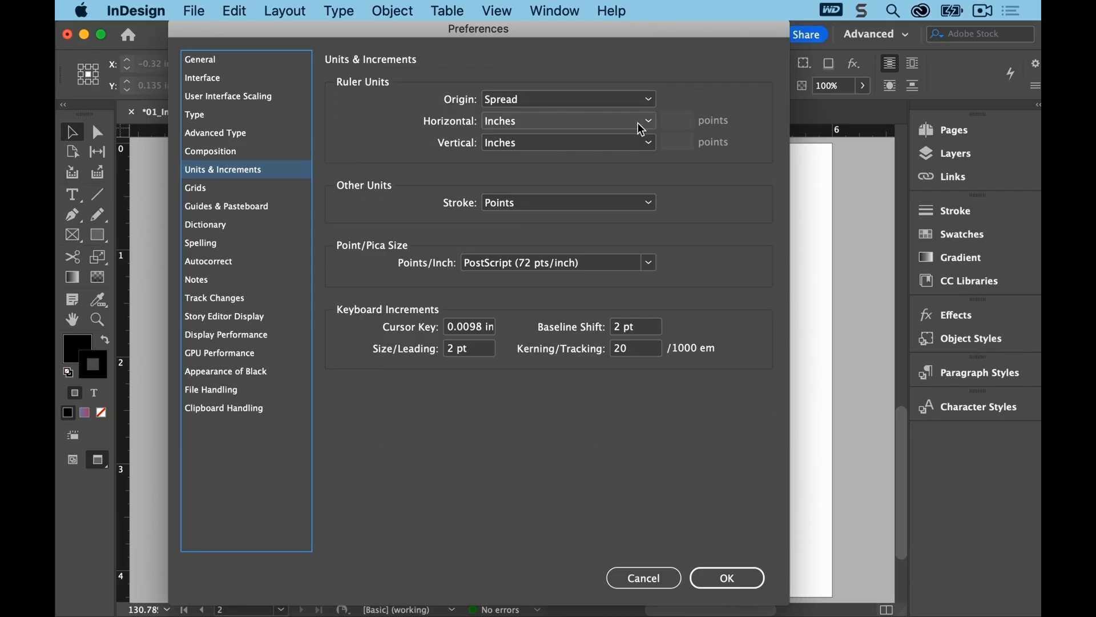
left_click(652, 120)
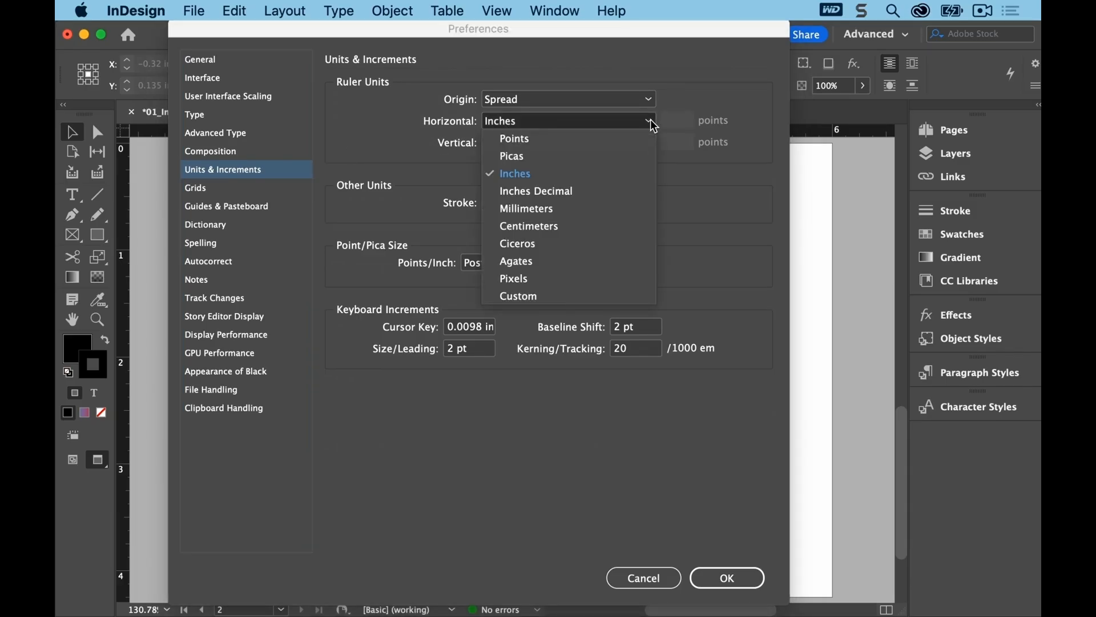
left_click(651, 121)
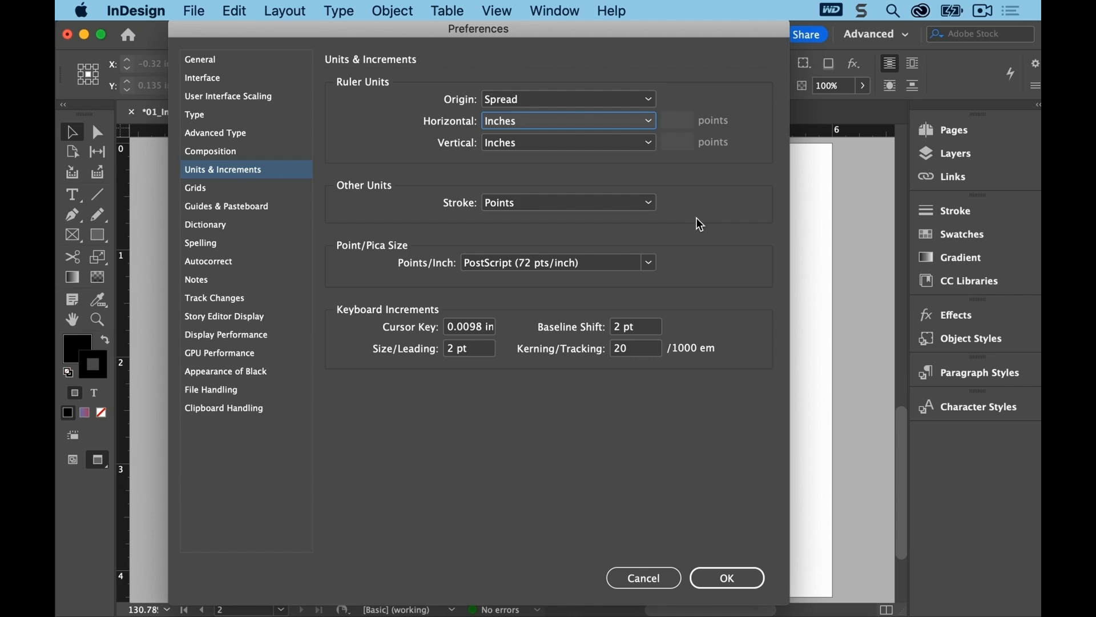
left_click(720, 575)
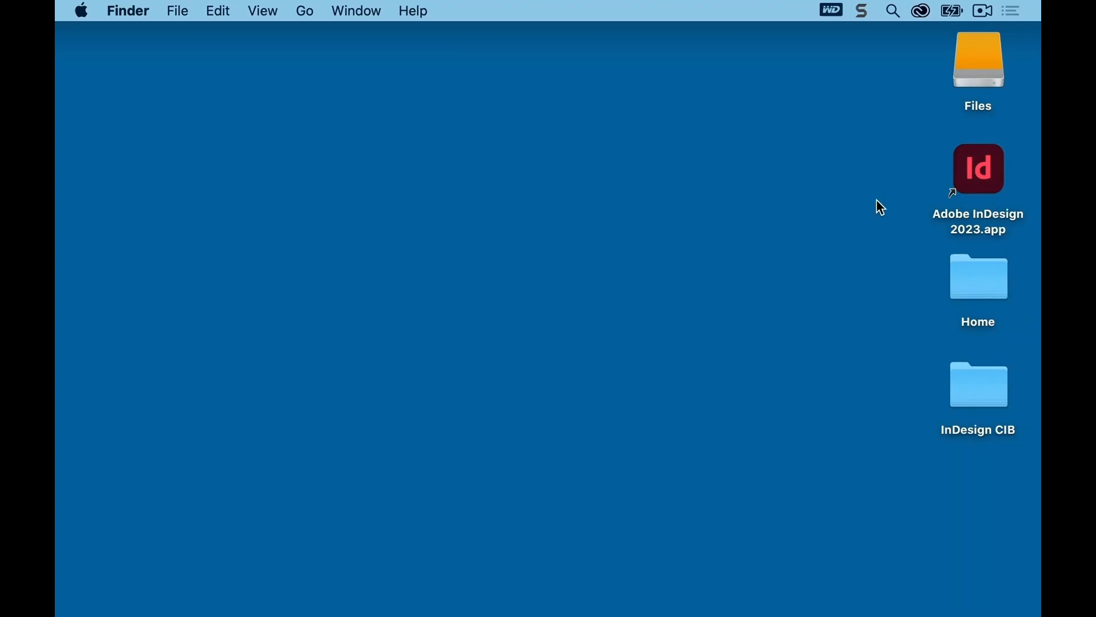
Launch Adobe InDesign 2023 and open 02_Start.indd from the Lesson02 folder inside InDesign CIB on the desktop
double_click(977, 174)
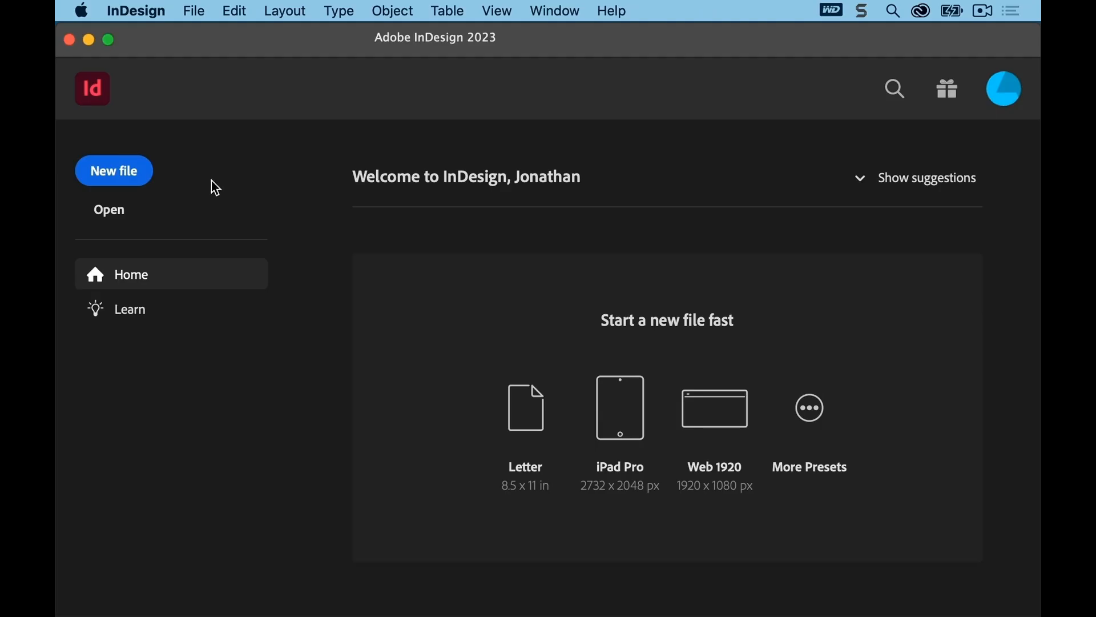
left_click(110, 215)
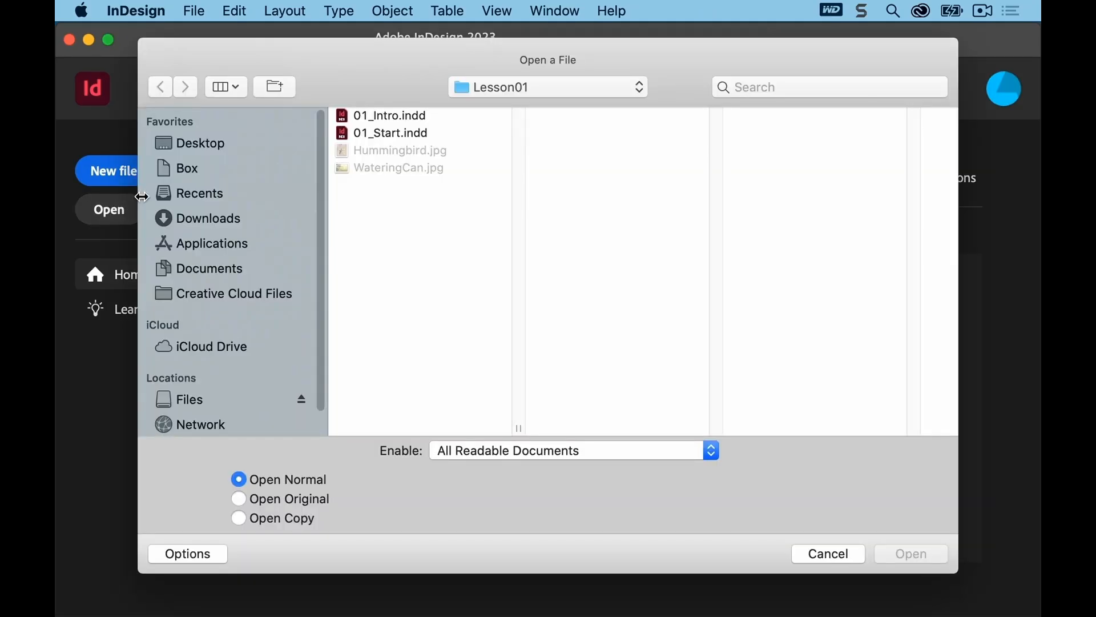
left_click(197, 13)
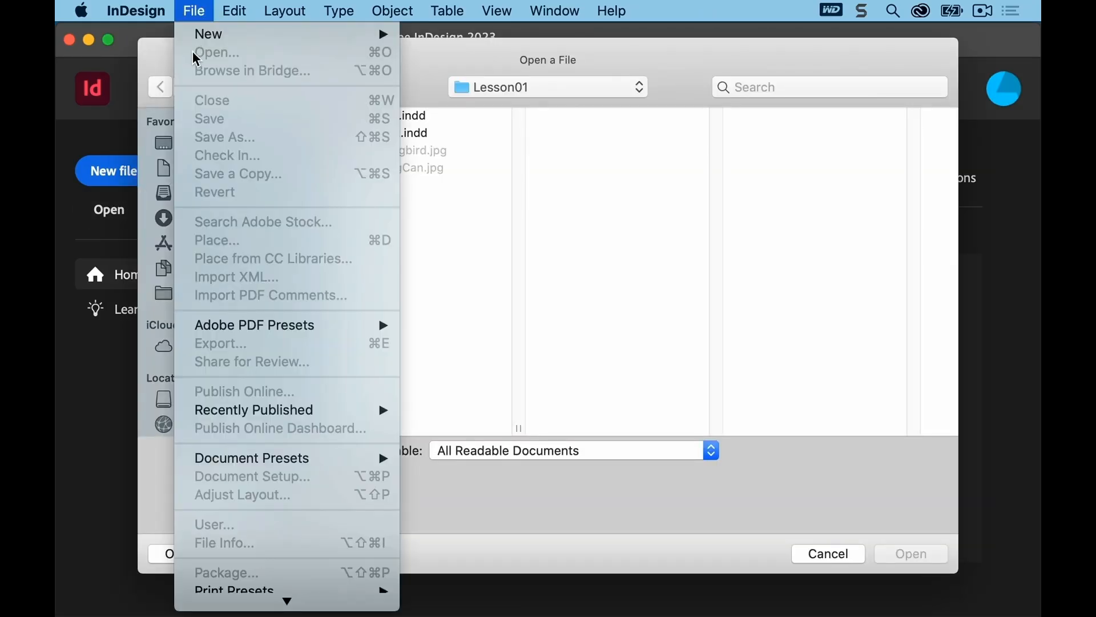
left_click(455, 56)
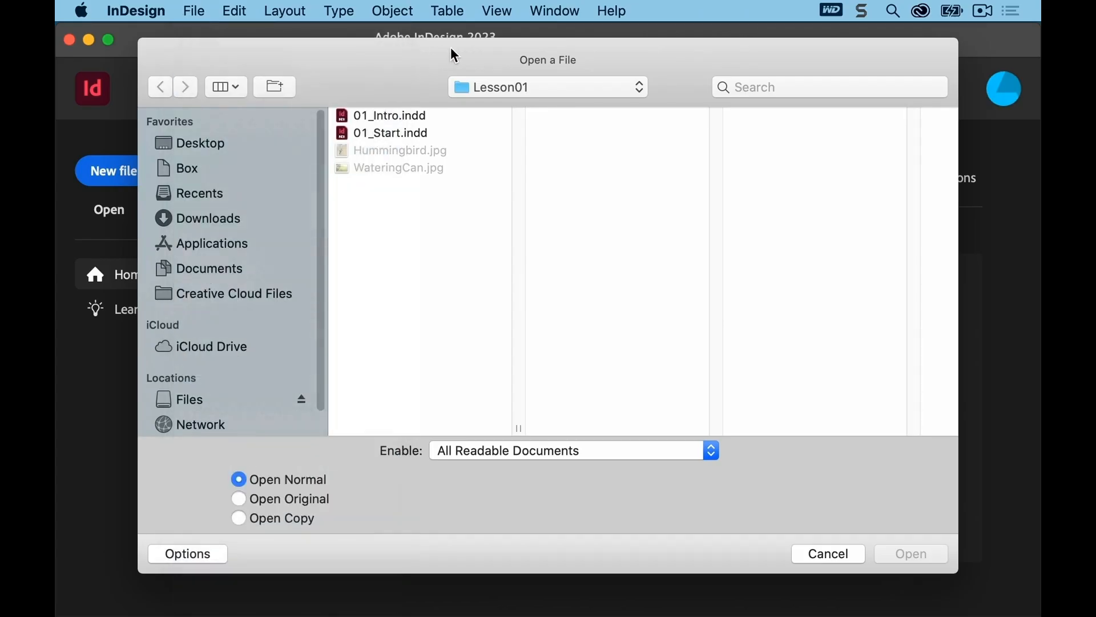
left_click(504, 83)
left_click(503, 101)
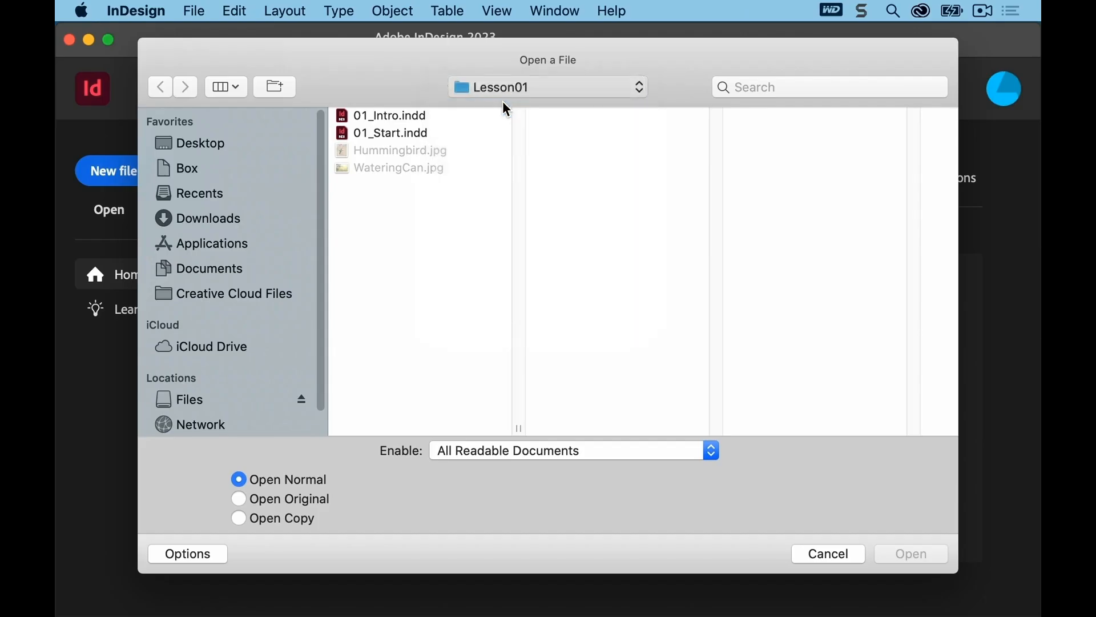
left_click(565, 136)
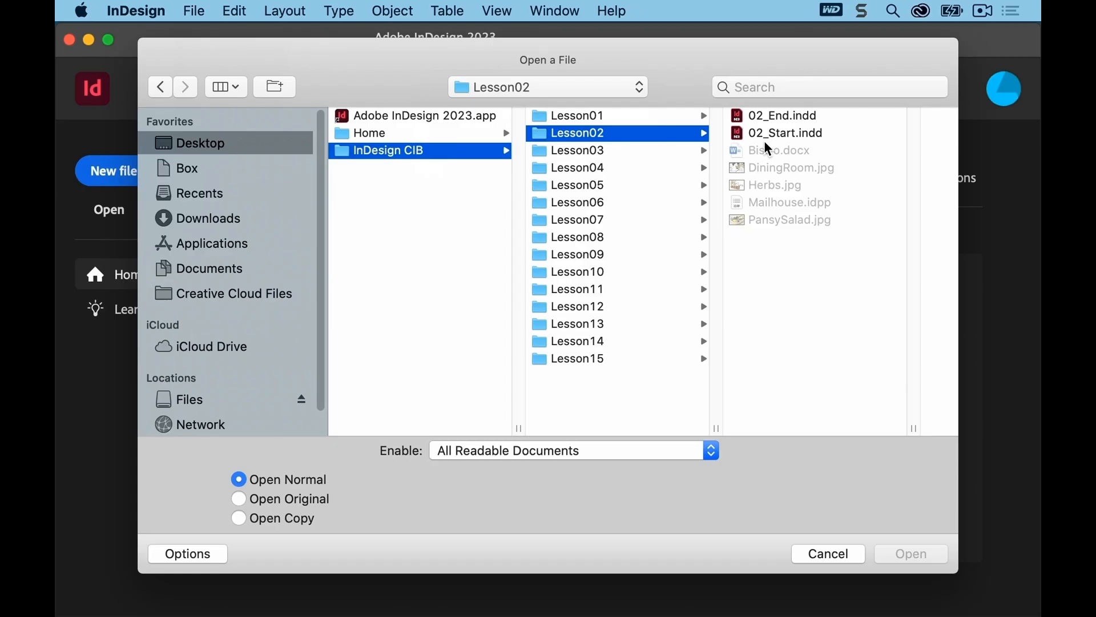
left_click(783, 133)
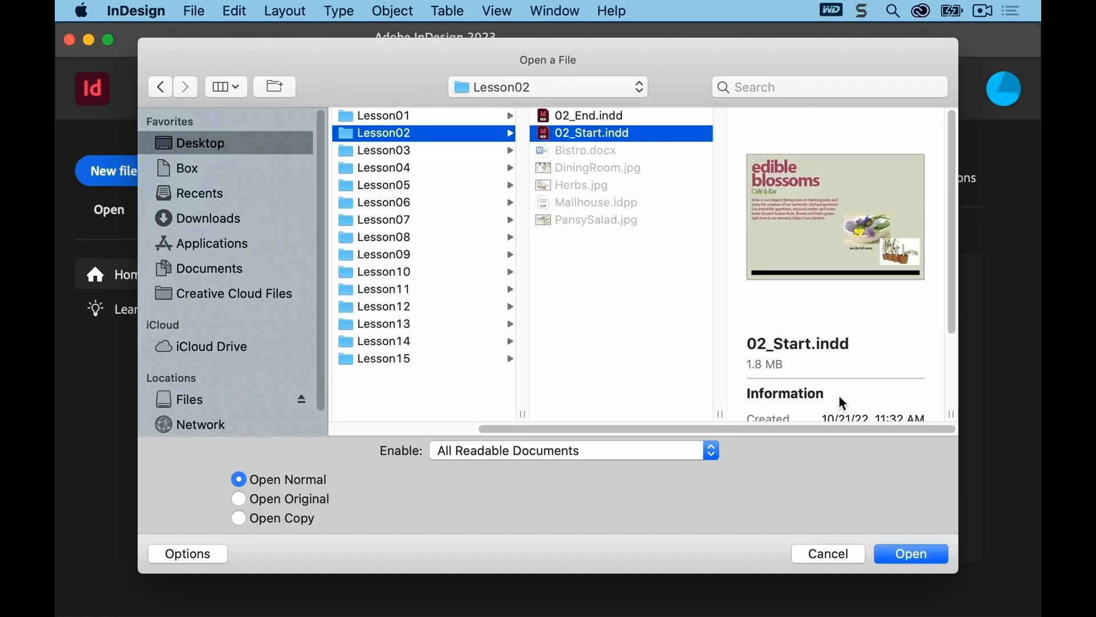
left_click(913, 553)
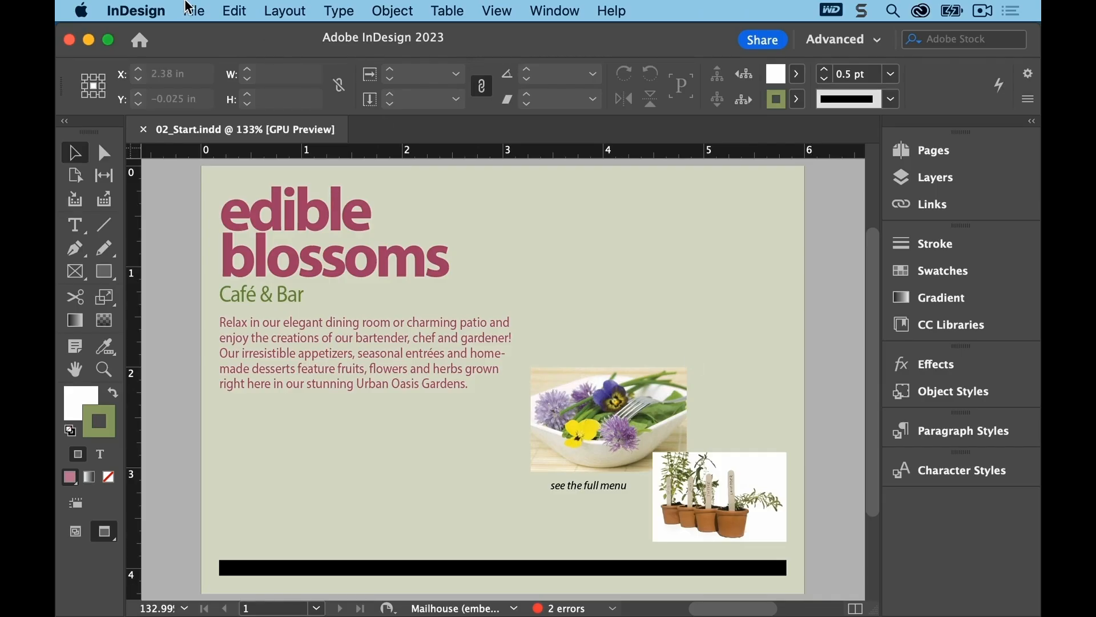
Save a renamed version of the document as 02_Postcard.indd in the Lesson02 folder
left_click(195, 11)
left_click(198, 137)
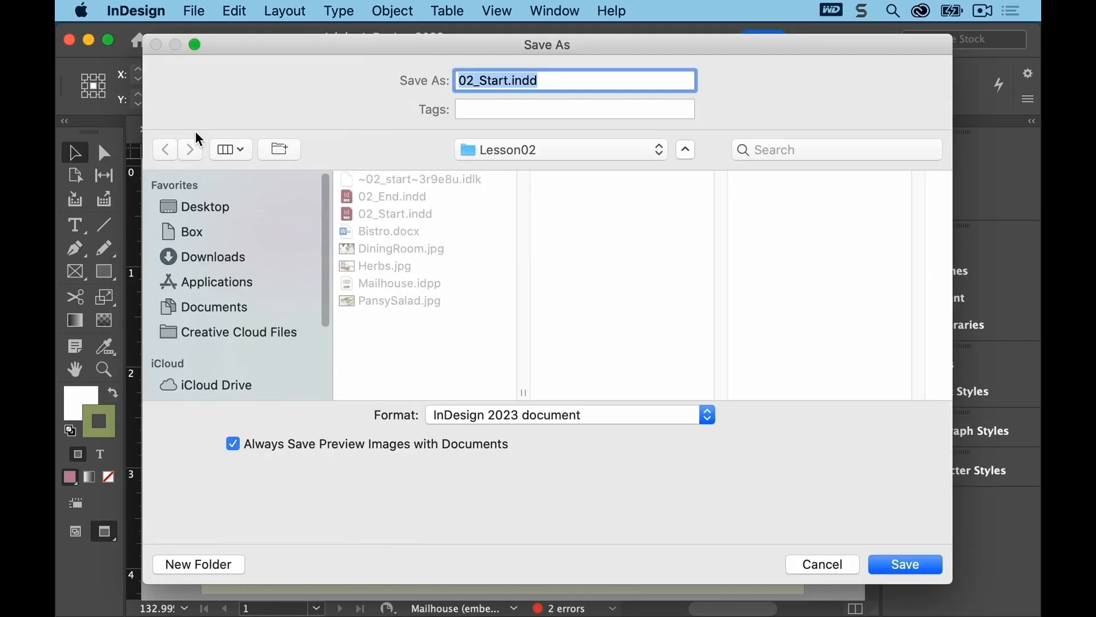
left_click(508, 81)
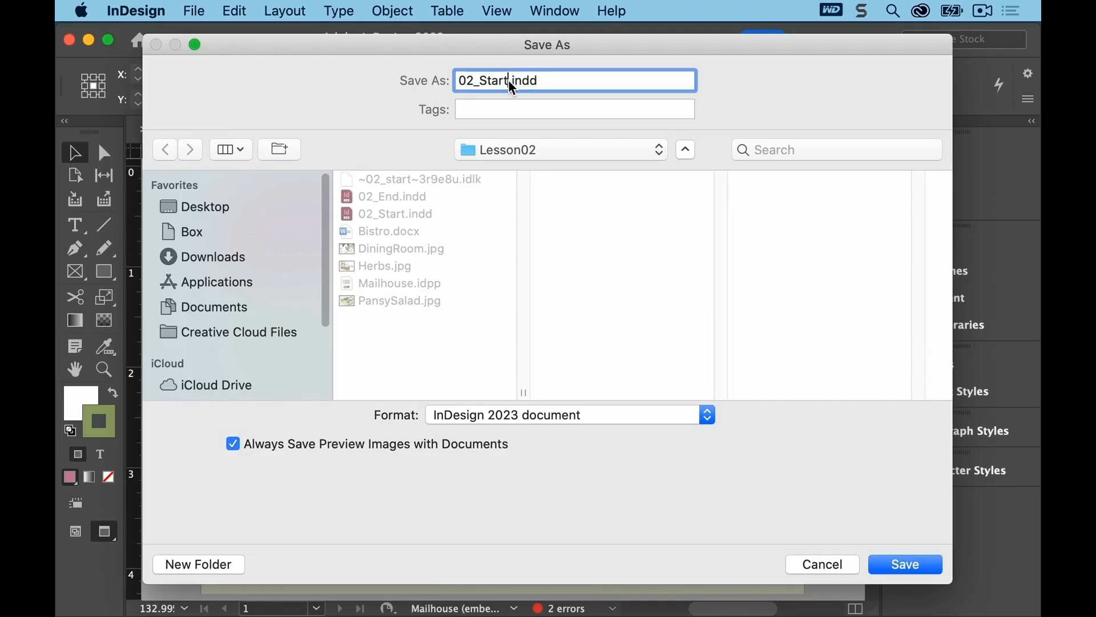
key("BackSpace")
key("BackSpace")
key("BackSpace")
key("BackSpace")
key("BackSpace")
type("Postcar")
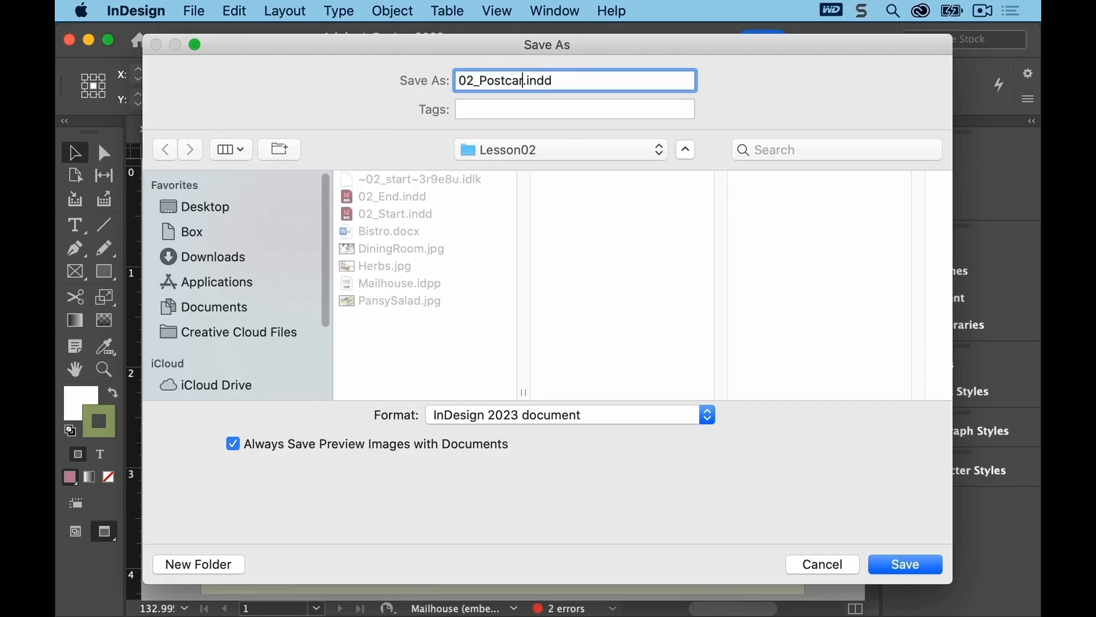
type("d")
left_click(908, 565)
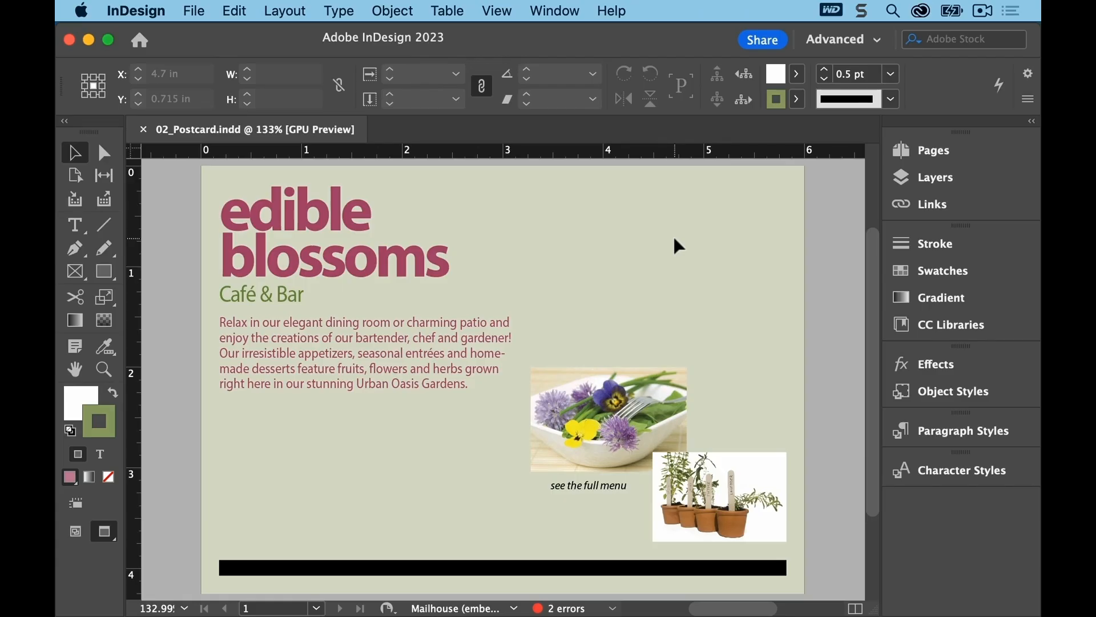
Switch to the Essentials workspace and reset it to its default layout
left_click(558, 11)
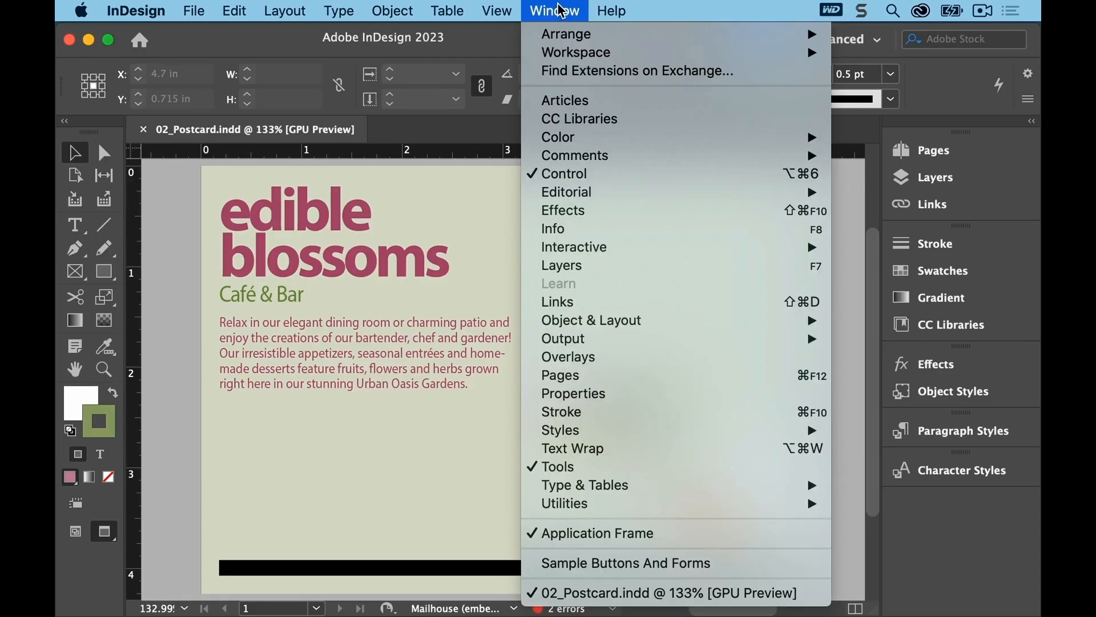
mouse_move(578, 53)
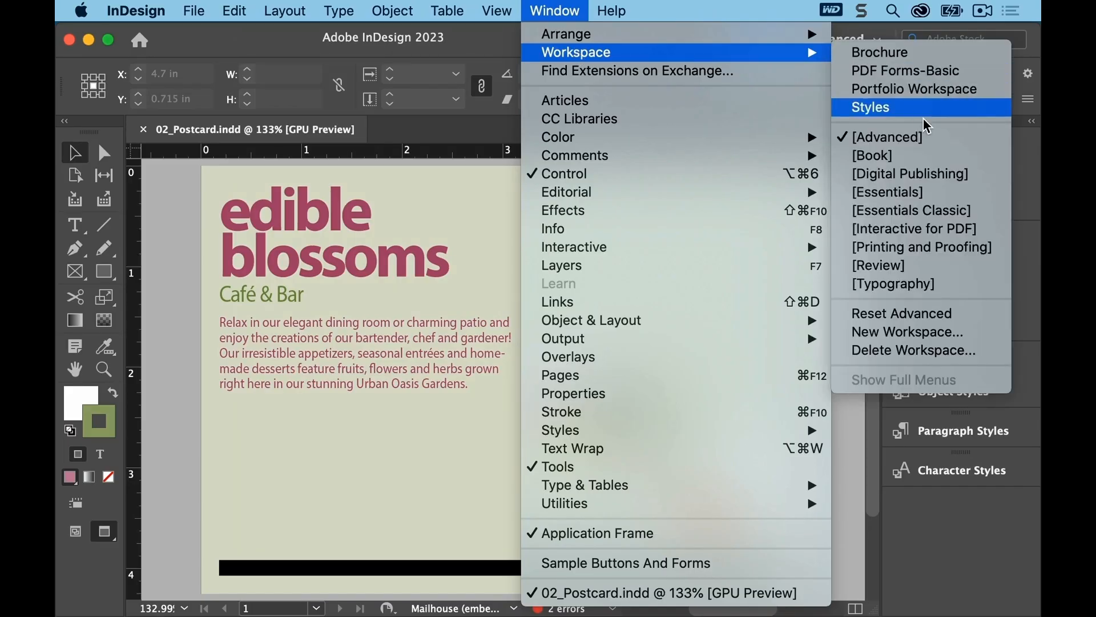
left_click(937, 197)
left_click(565, 11)
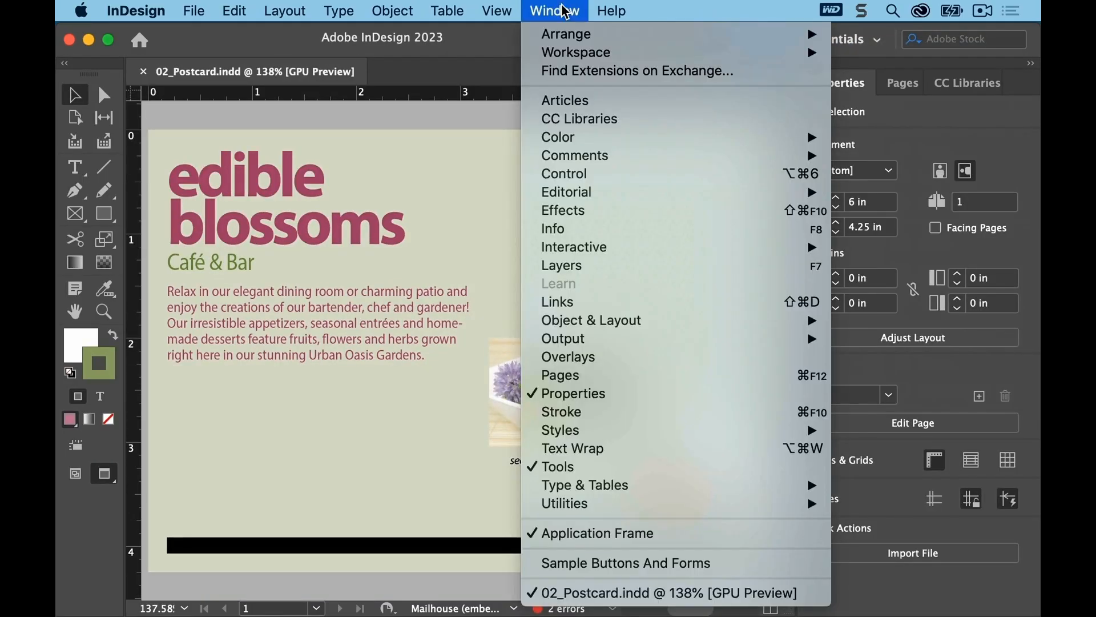
mouse_move(597, 52)
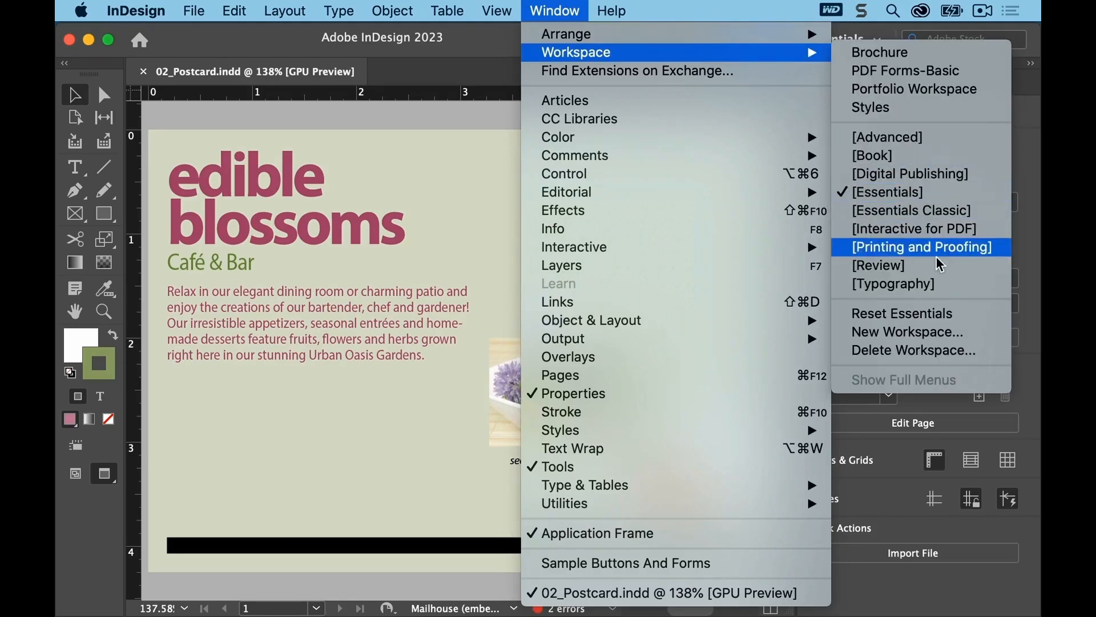
left_click(961, 315)
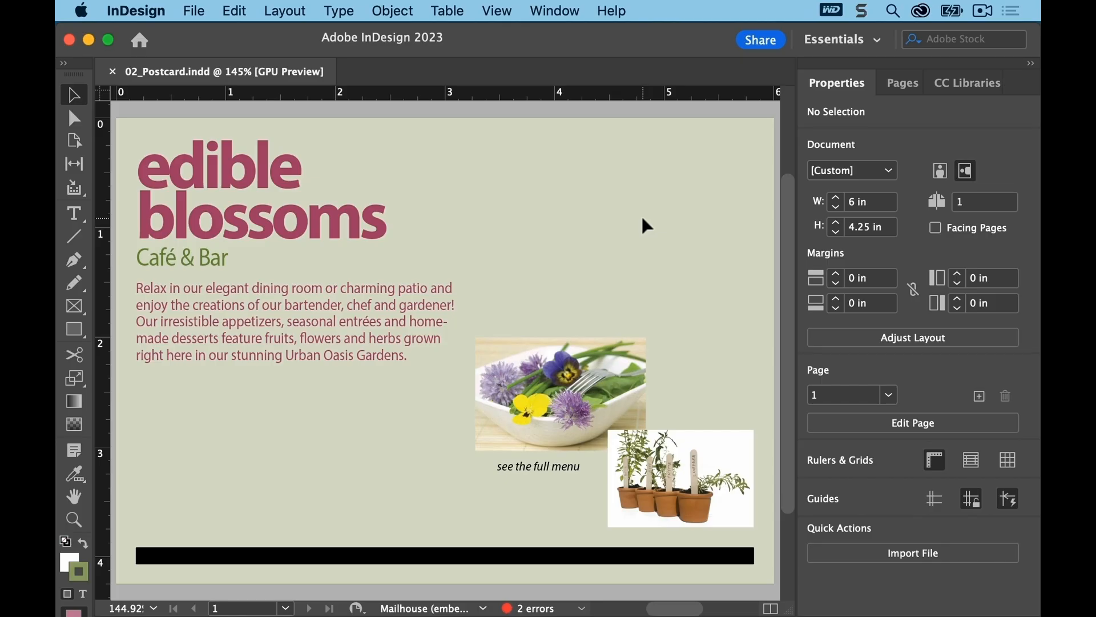
Open the finished 02_End.indd from the Lesson02 folder to examine the completed postcard, and return to 02_Postcard.indd
left_click(196, 11)
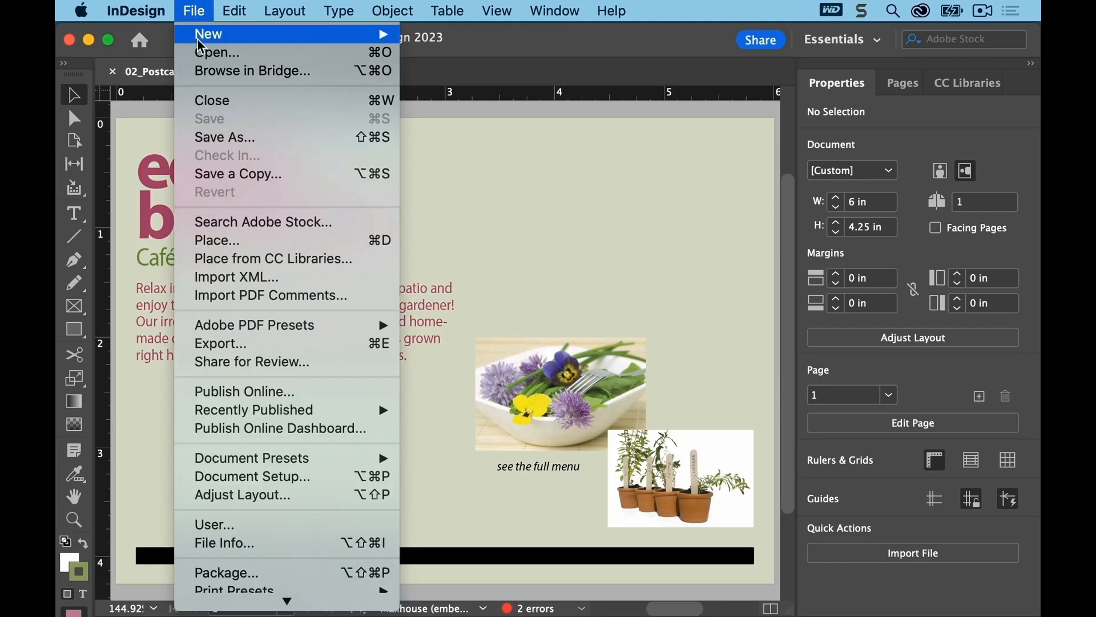
left_click(203, 52)
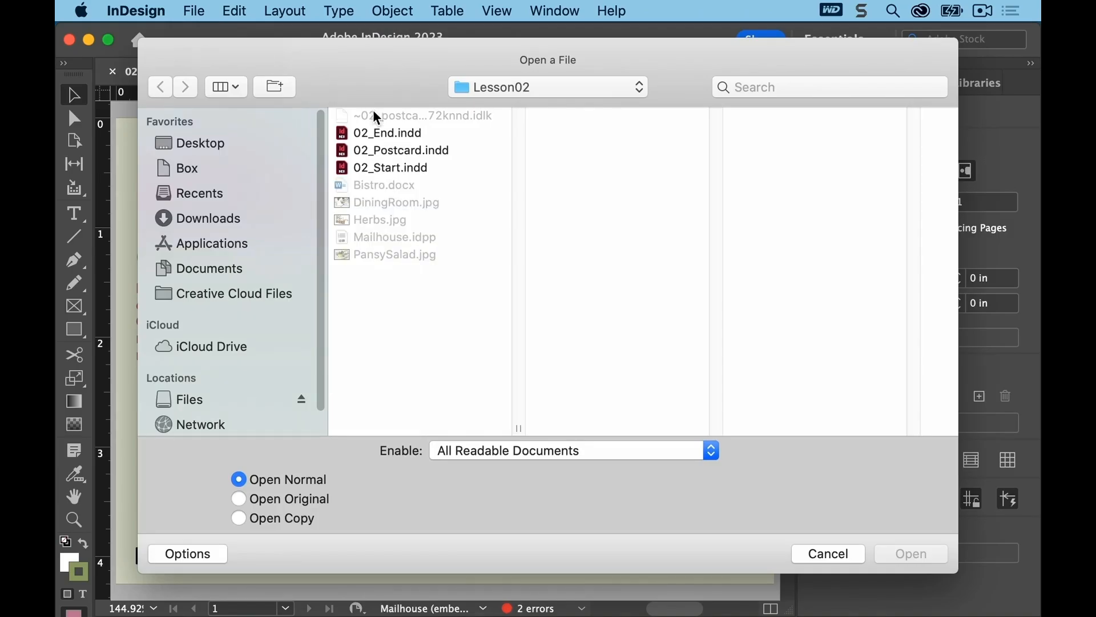
left_click(382, 133)
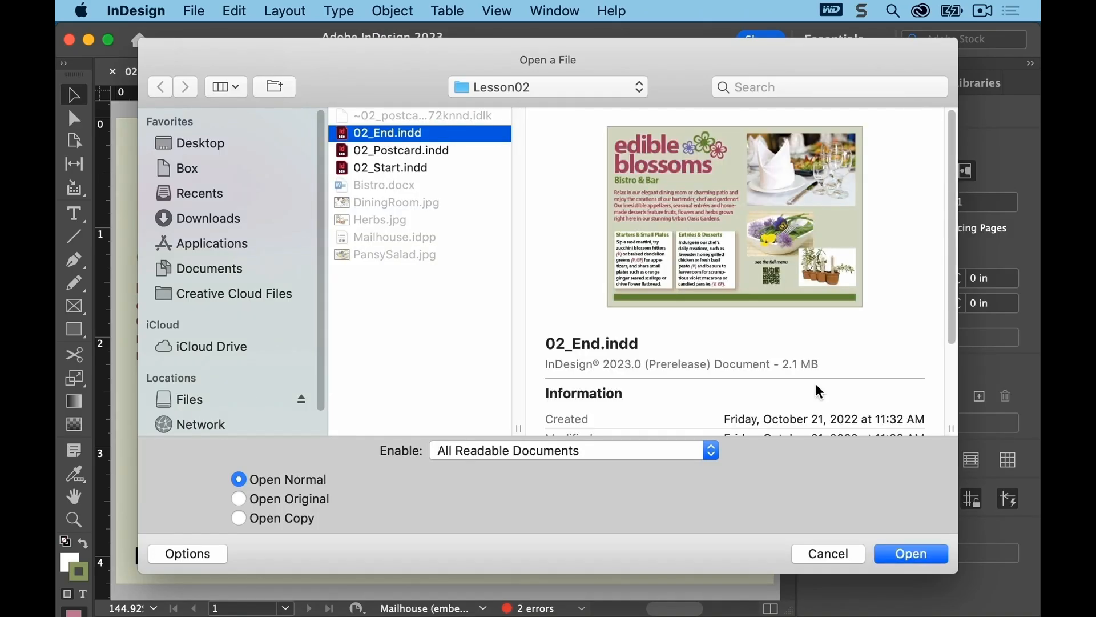
left_click(910, 552)
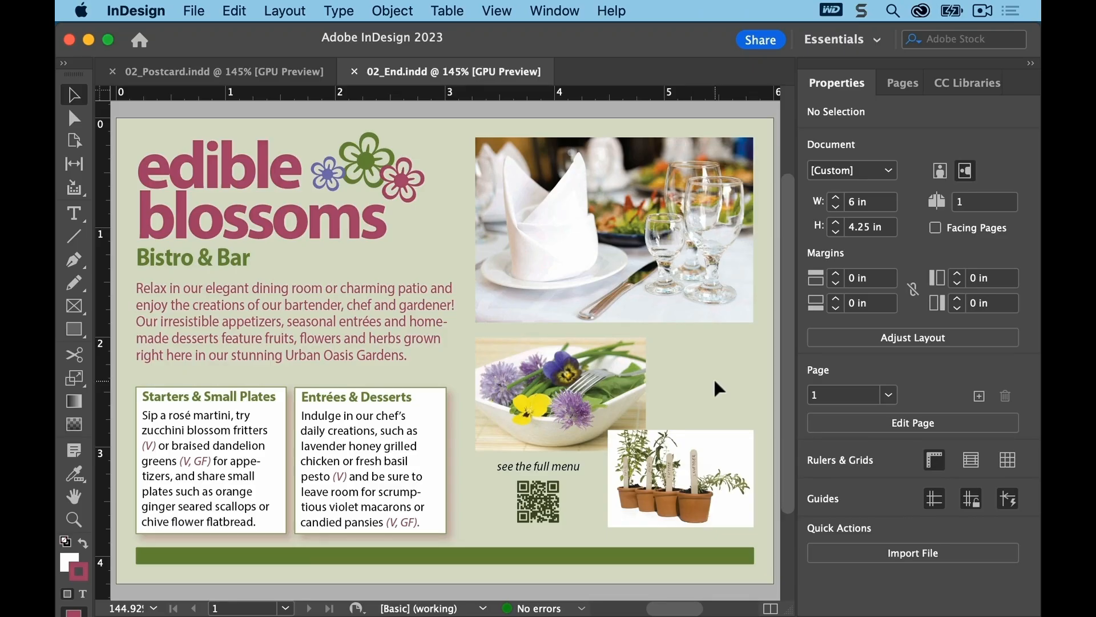
left_click(243, 74)
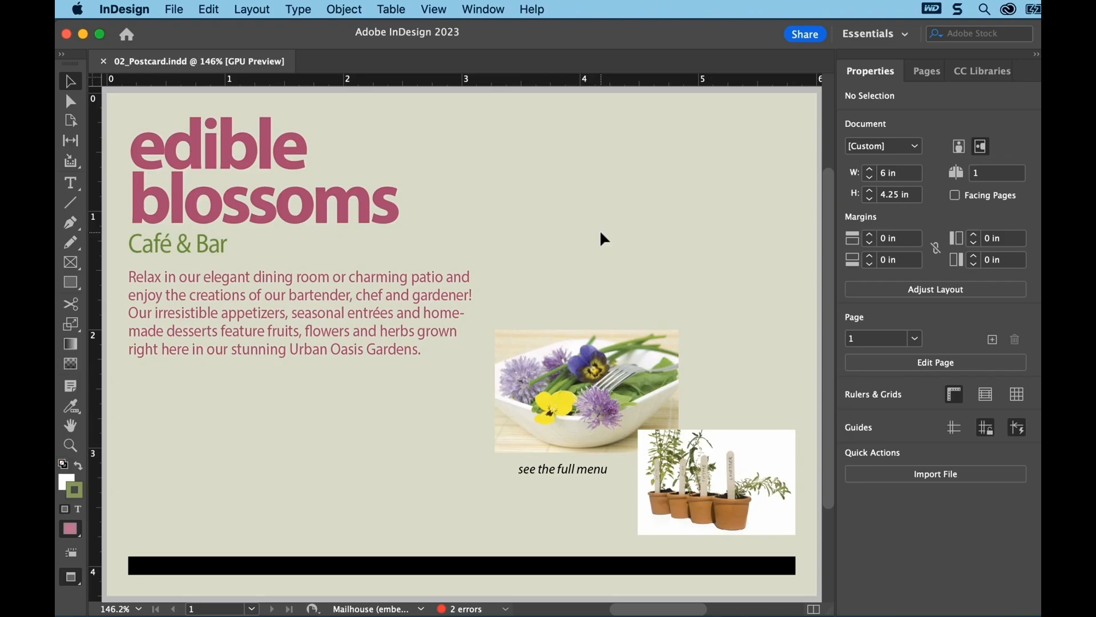
Switch the postcard to Normal screen mode and show its guides
left_click(80, 584)
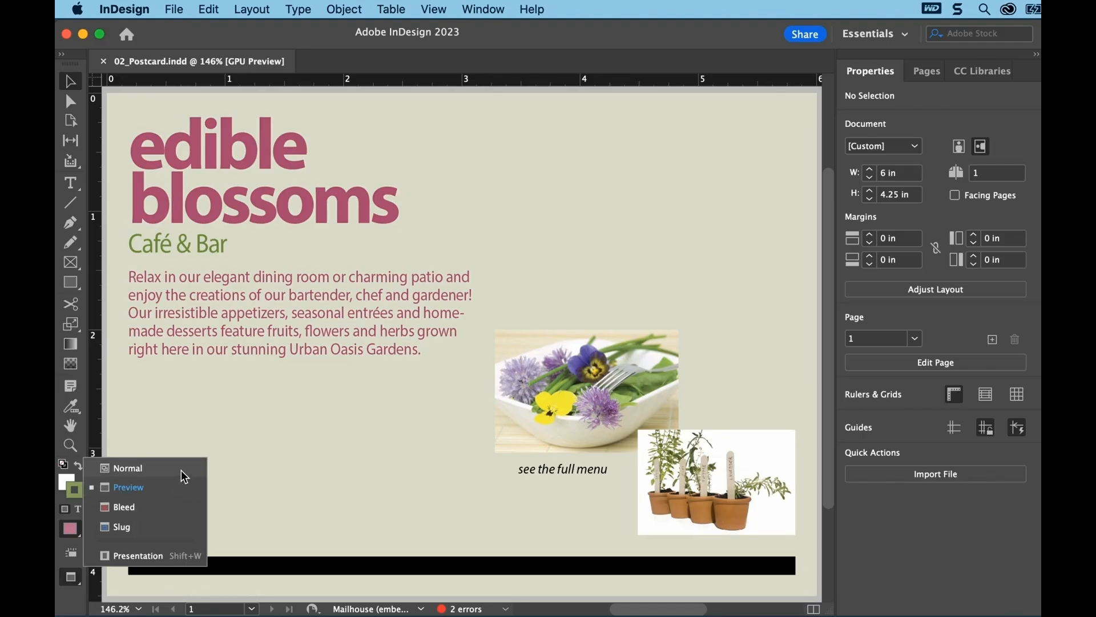
left_click(128, 468)
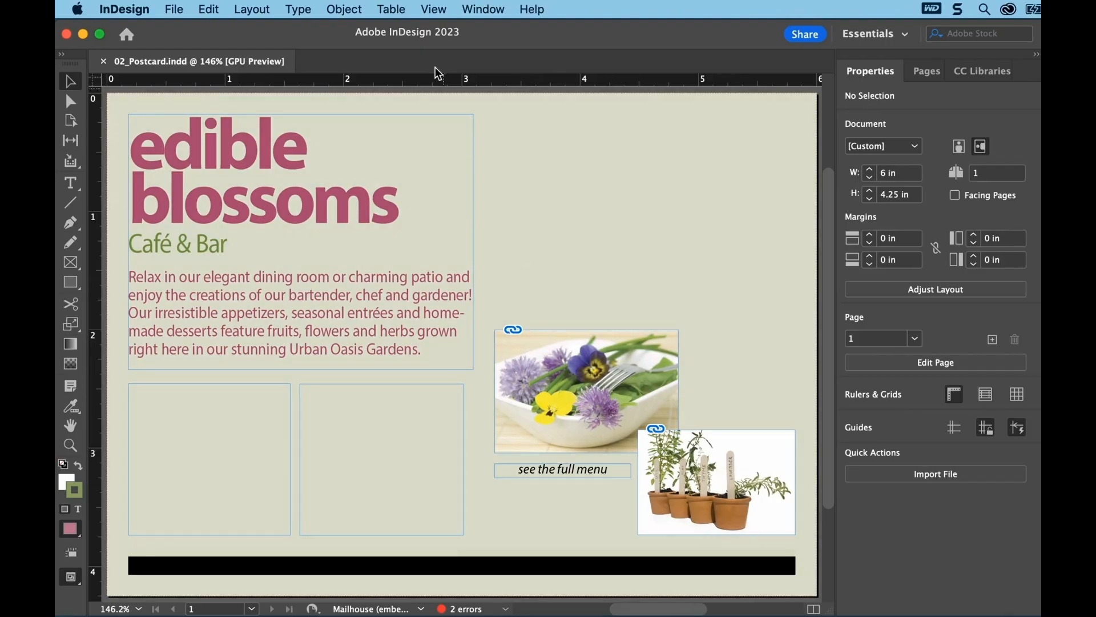
left_click(434, 11)
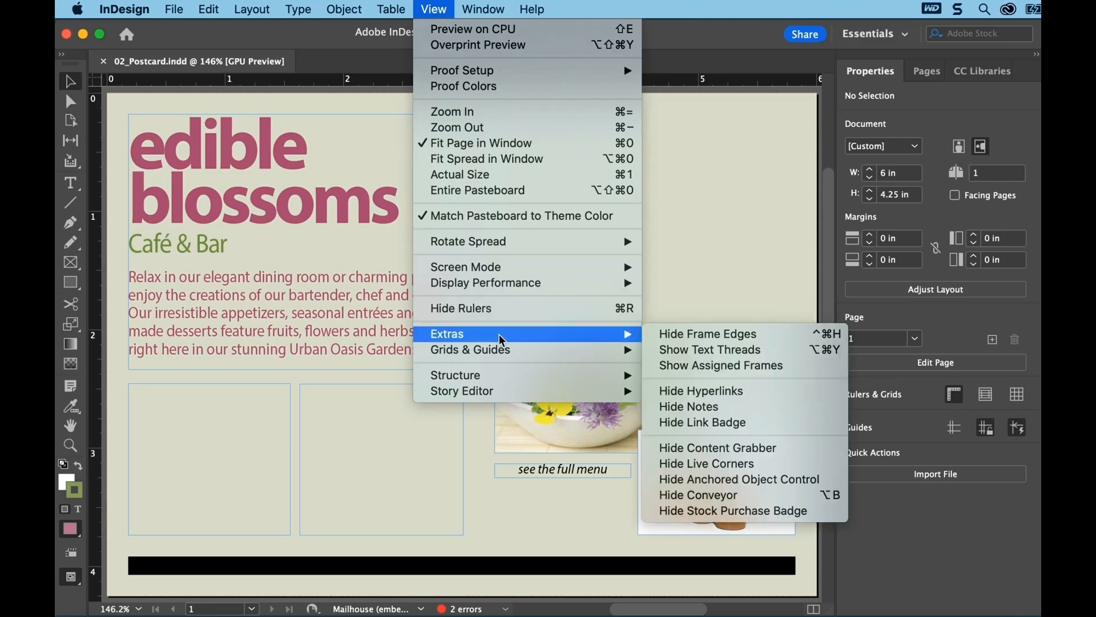
mouse_move(506, 350)
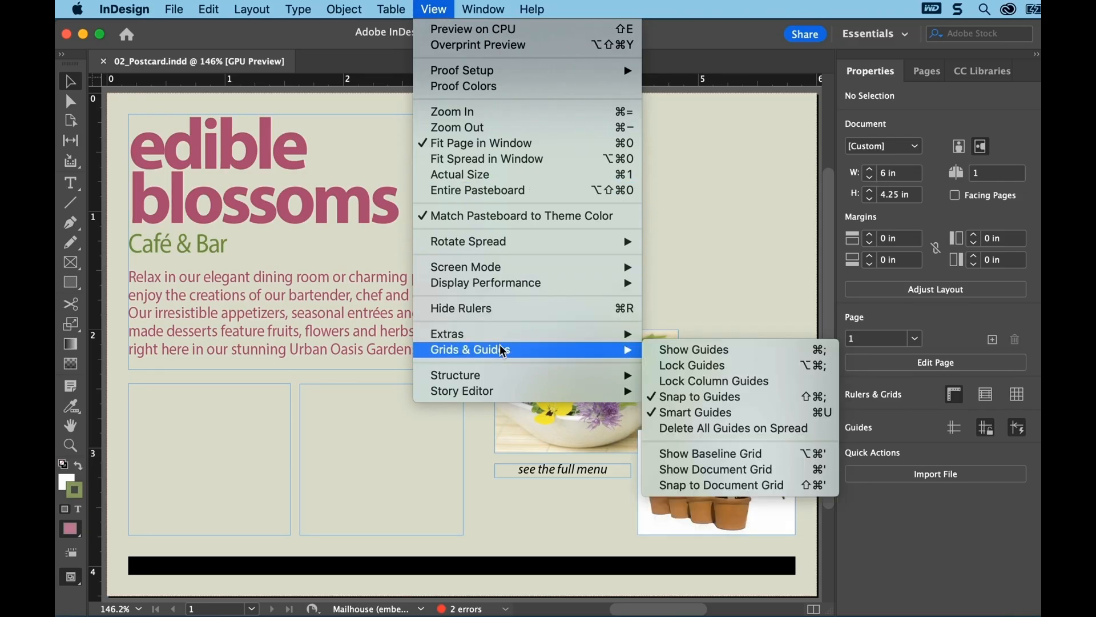
left_click(684, 357)
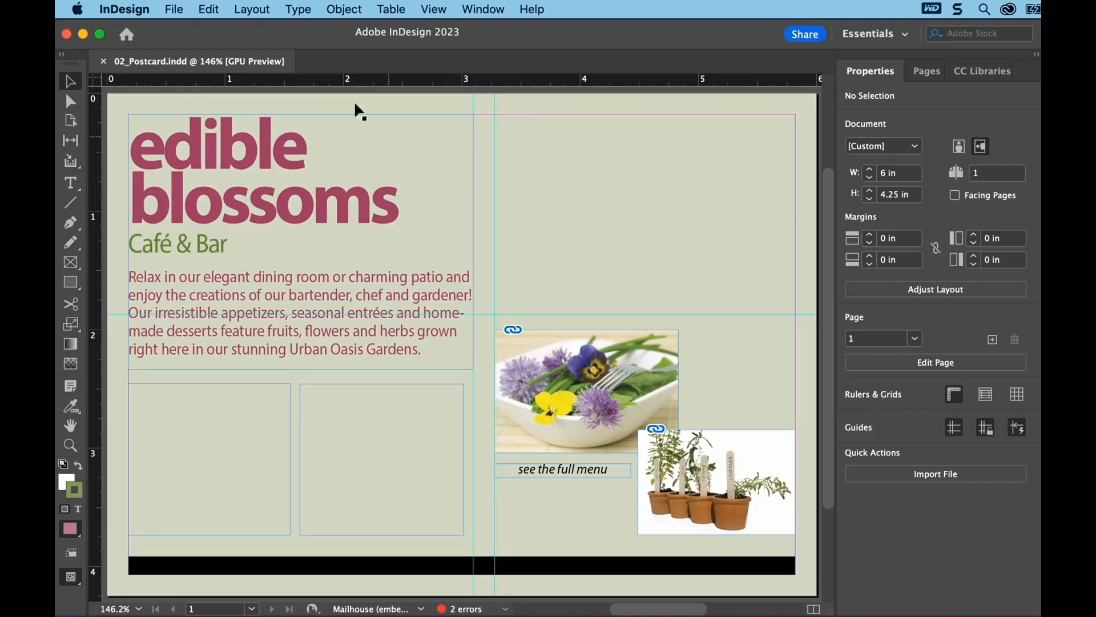
Show the hidden characters in the postcard's text
left_click(305, 10)
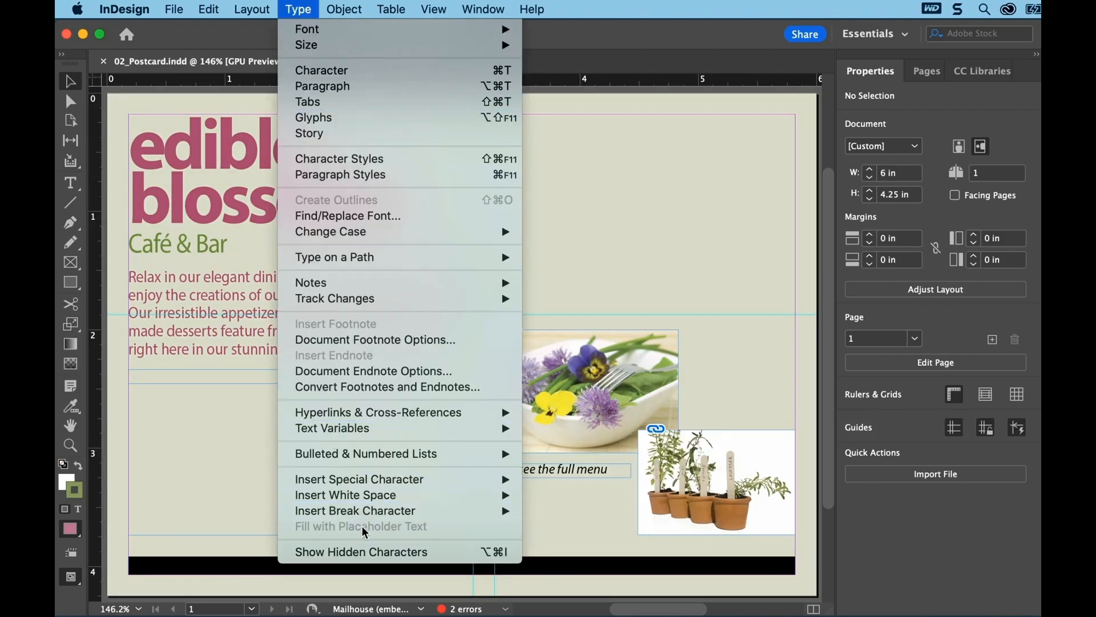
left_click(377, 552)
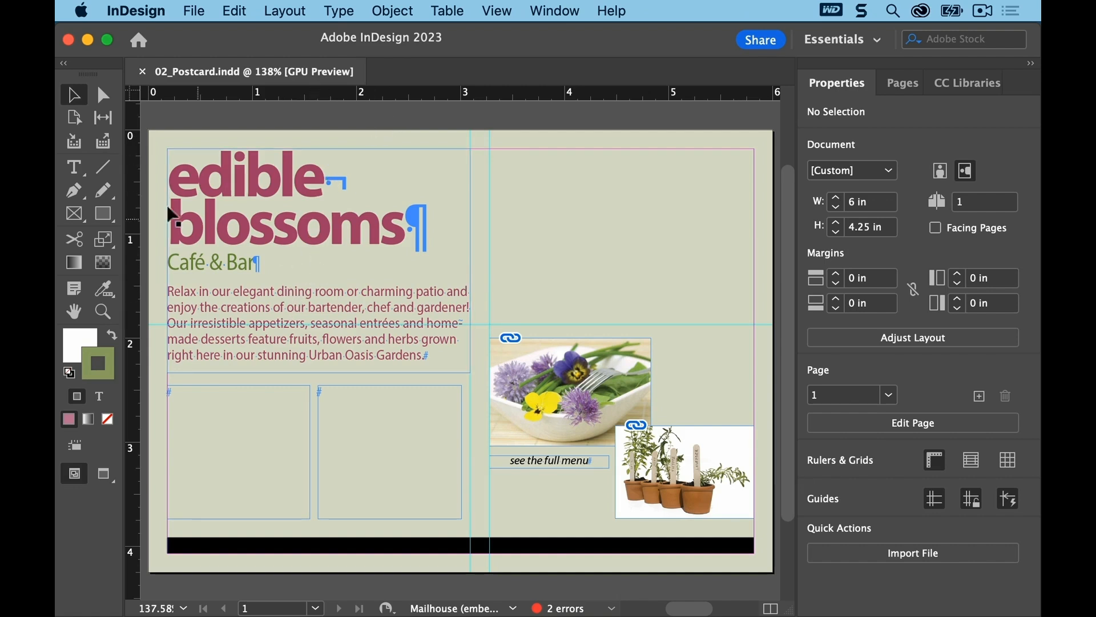
Replace the word "Café" with "Bistro" in the tagline under the edible blossoms heading, so it reads "Bistro & Bar"
left_click(74, 170)
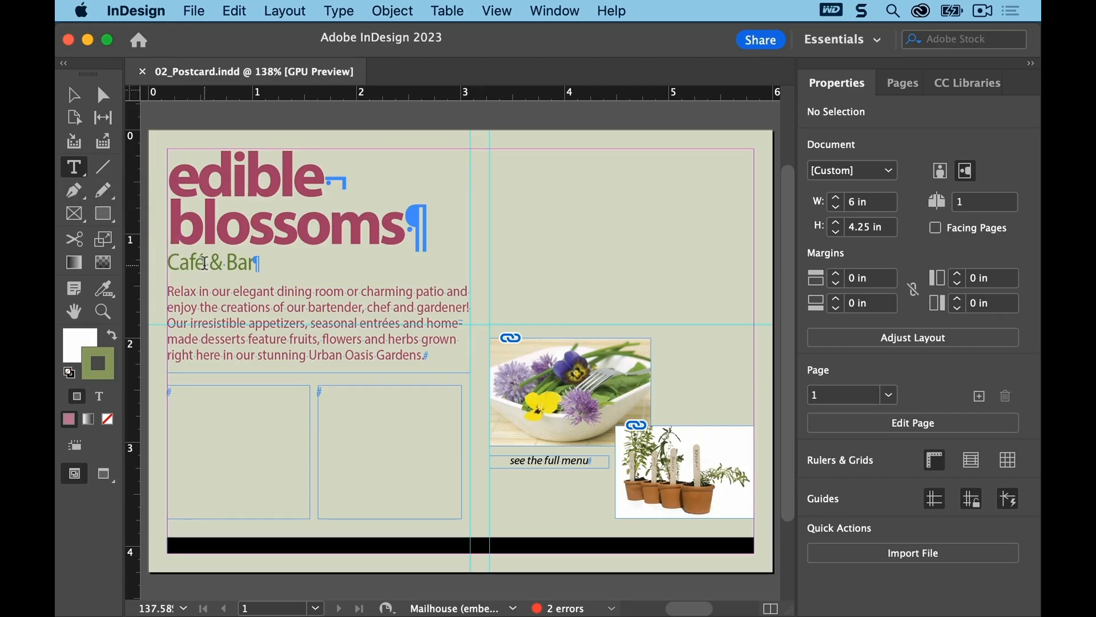
left_click(205, 263)
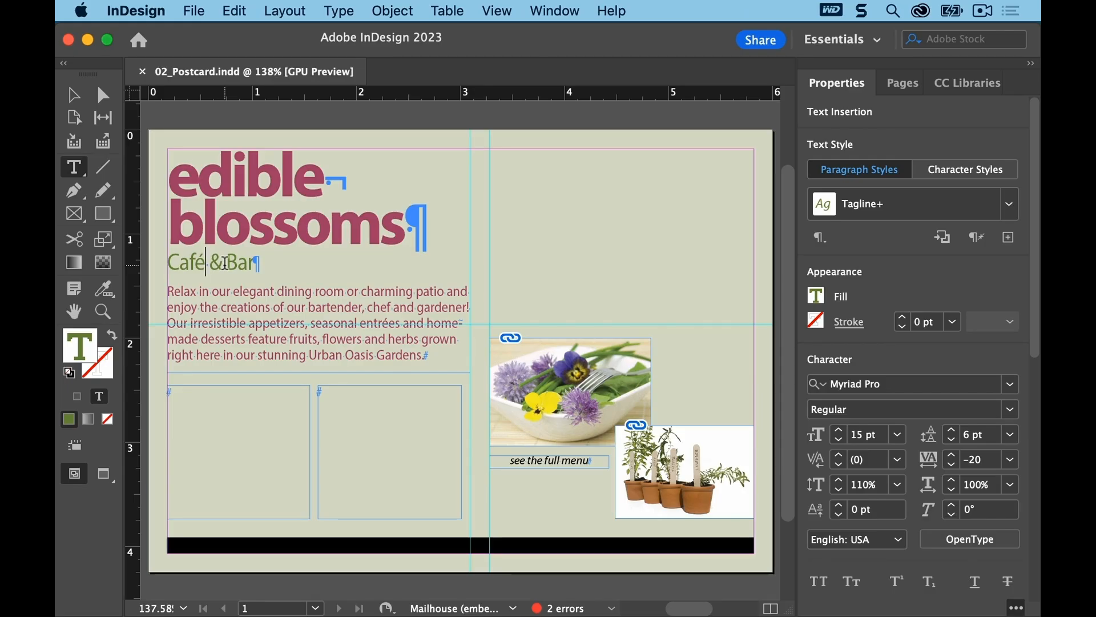
key("BackSpace")
key("BackSpace")
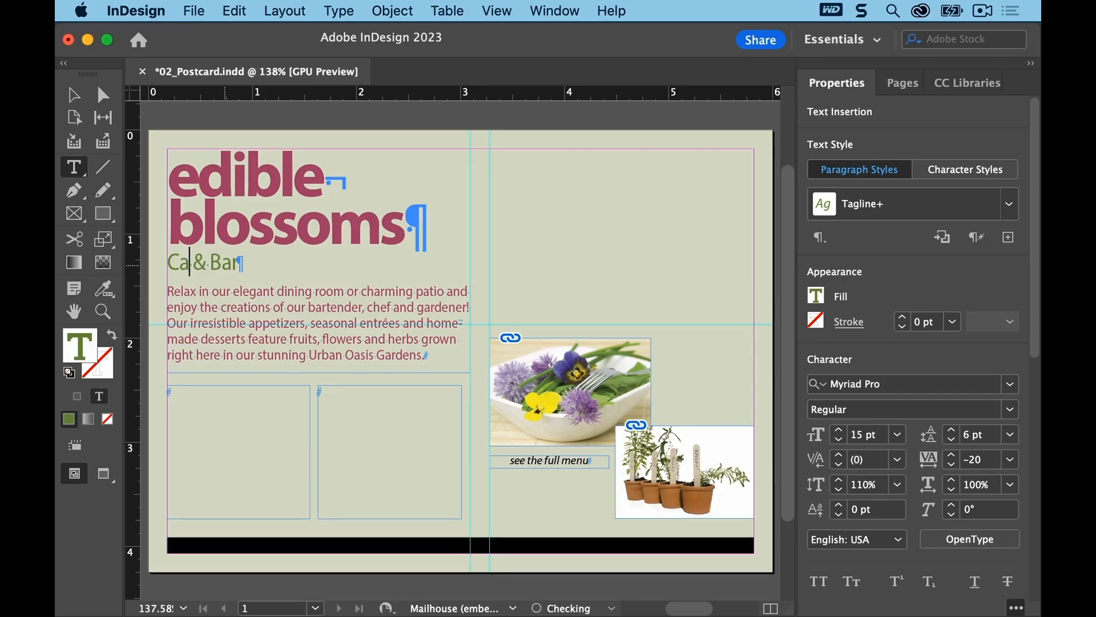
key("BackSpace")
key("BackSpace")
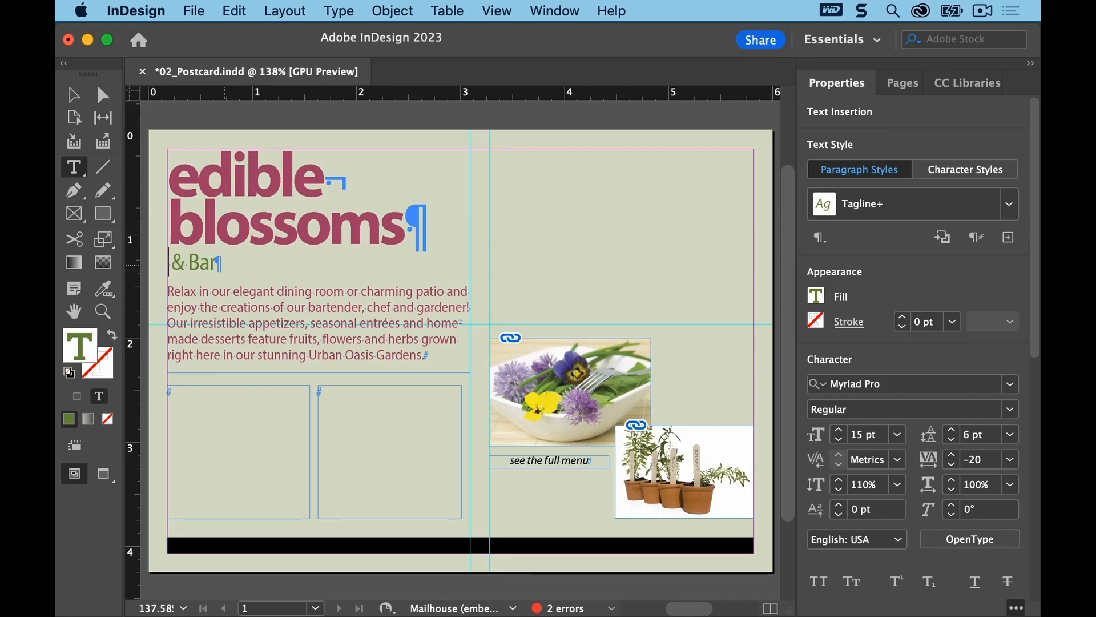
type("Bis ")
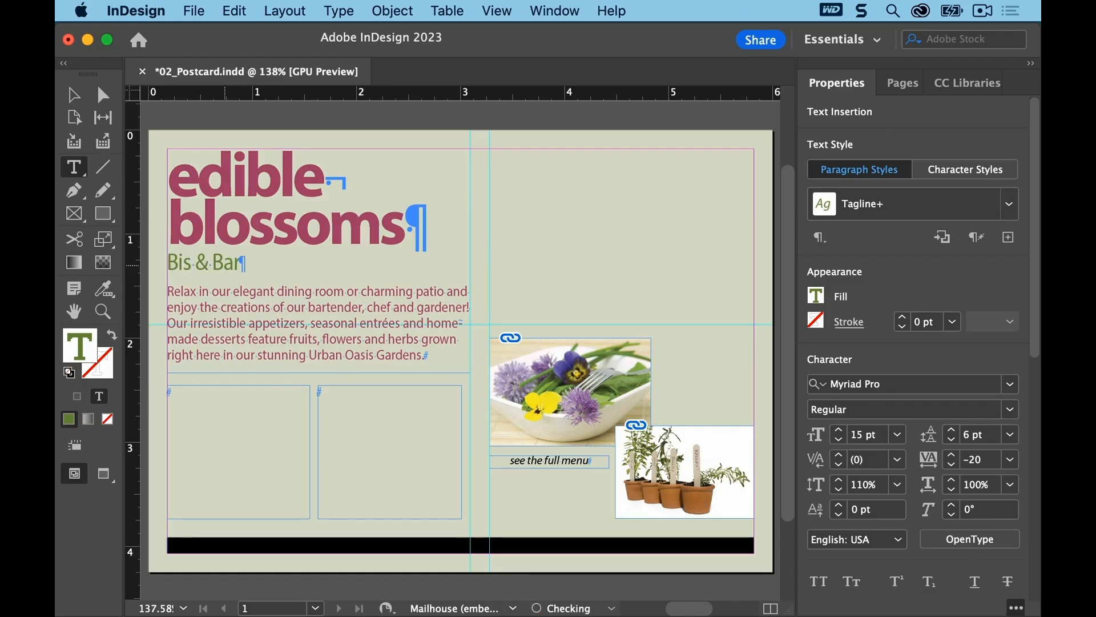
type("tr")
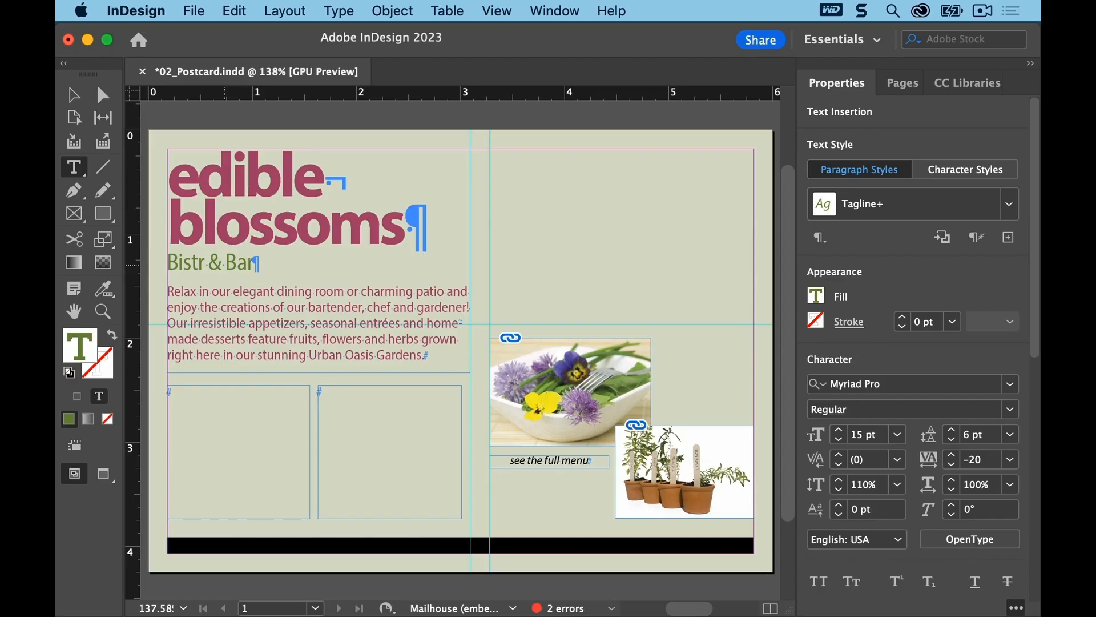
type("o")
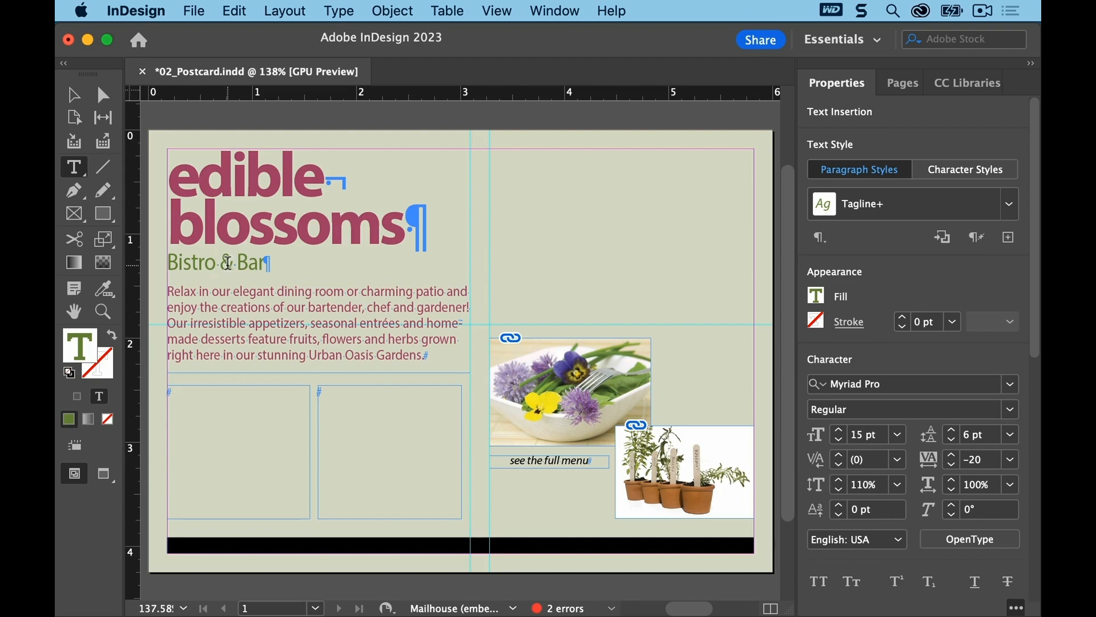
key("Delete")
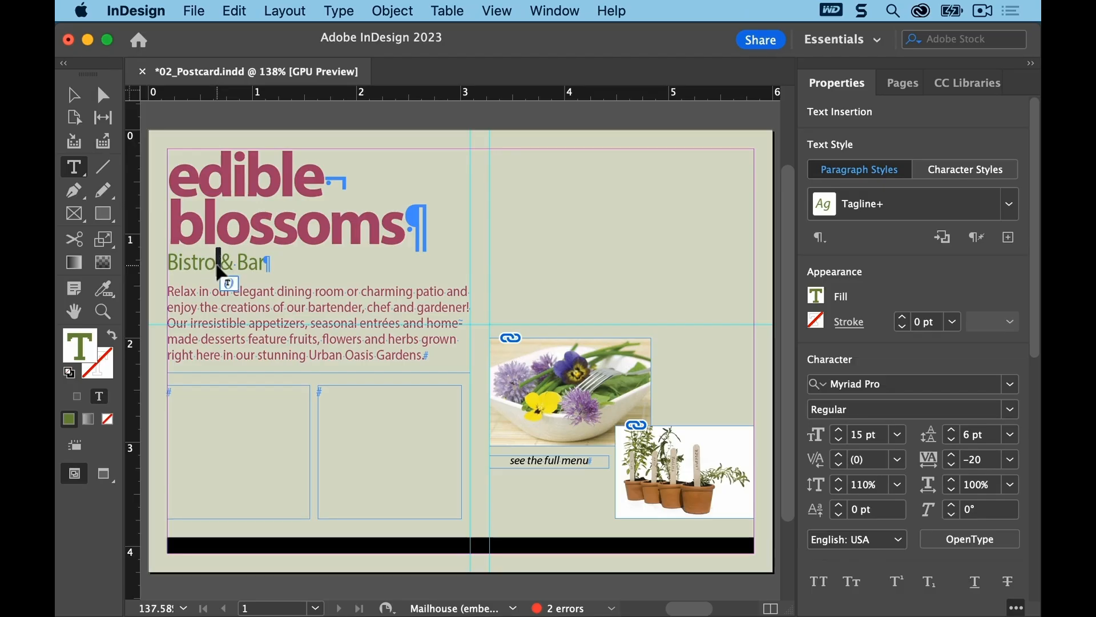
Set the whole "Bistro & Bar" tagline to the Bold style of Myriad Pro and save the document
triple_click(220, 263)
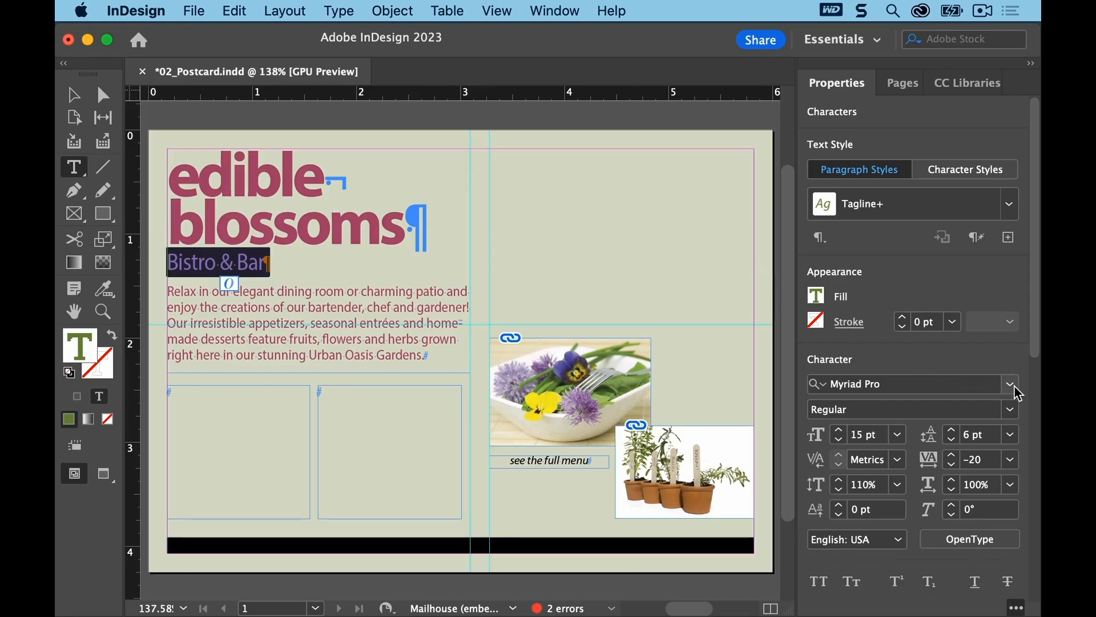
left_click(1012, 414)
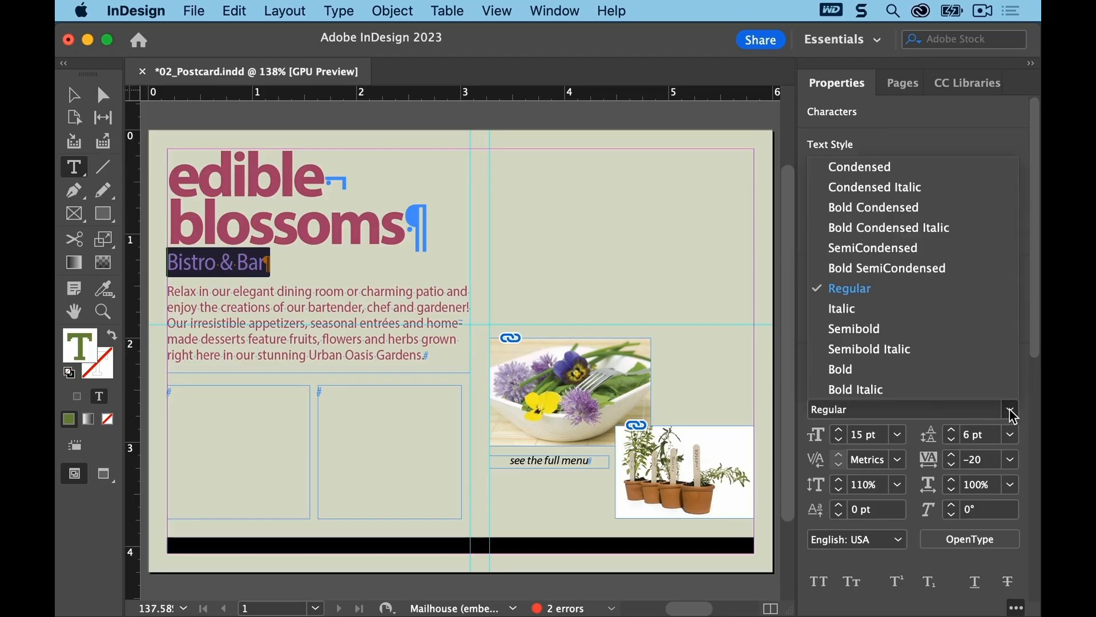
left_click(970, 372)
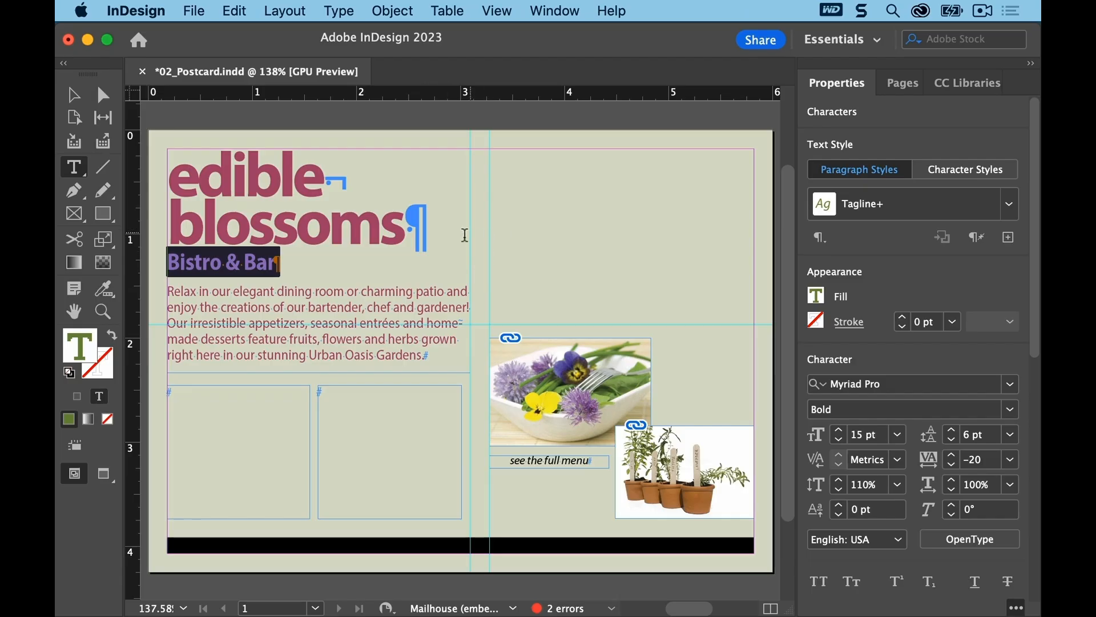
left_click(457, 257)
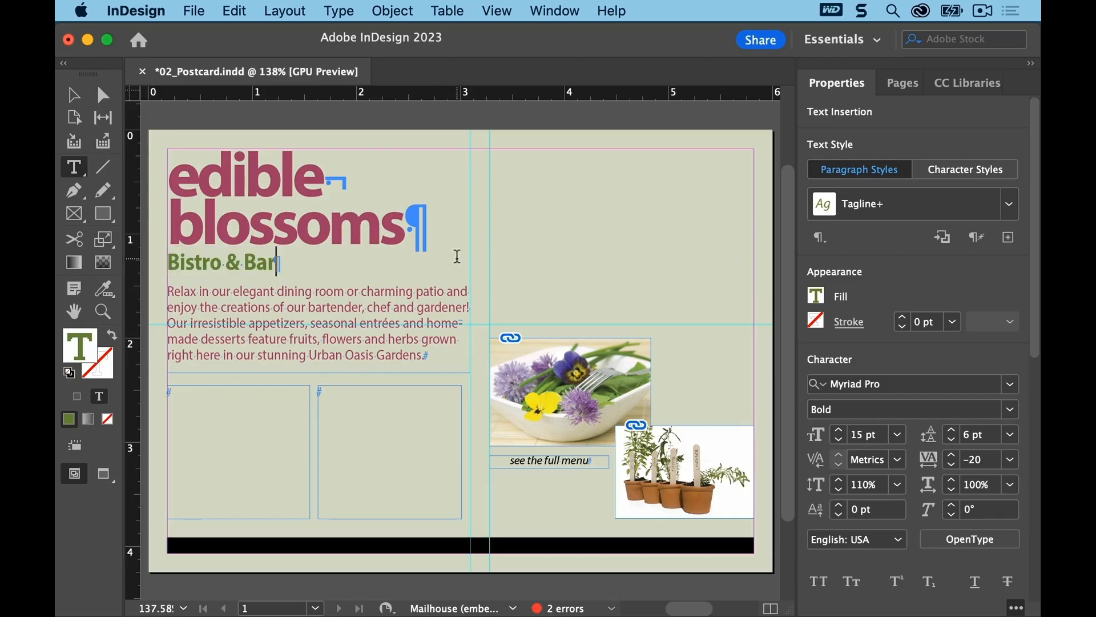
left_click(195, 11)
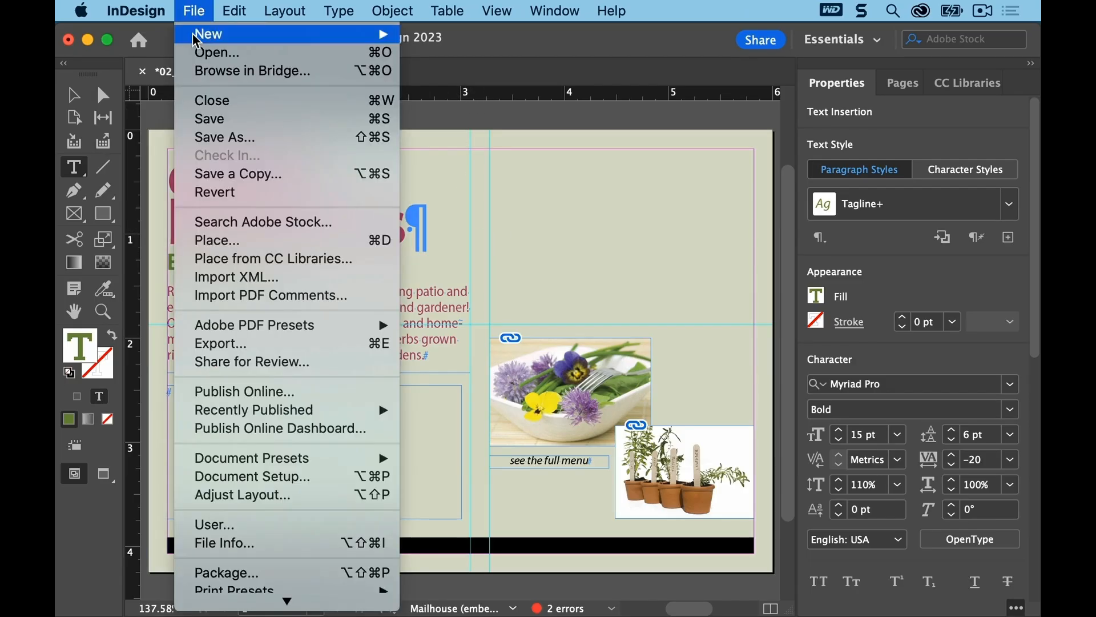
left_click(200, 118)
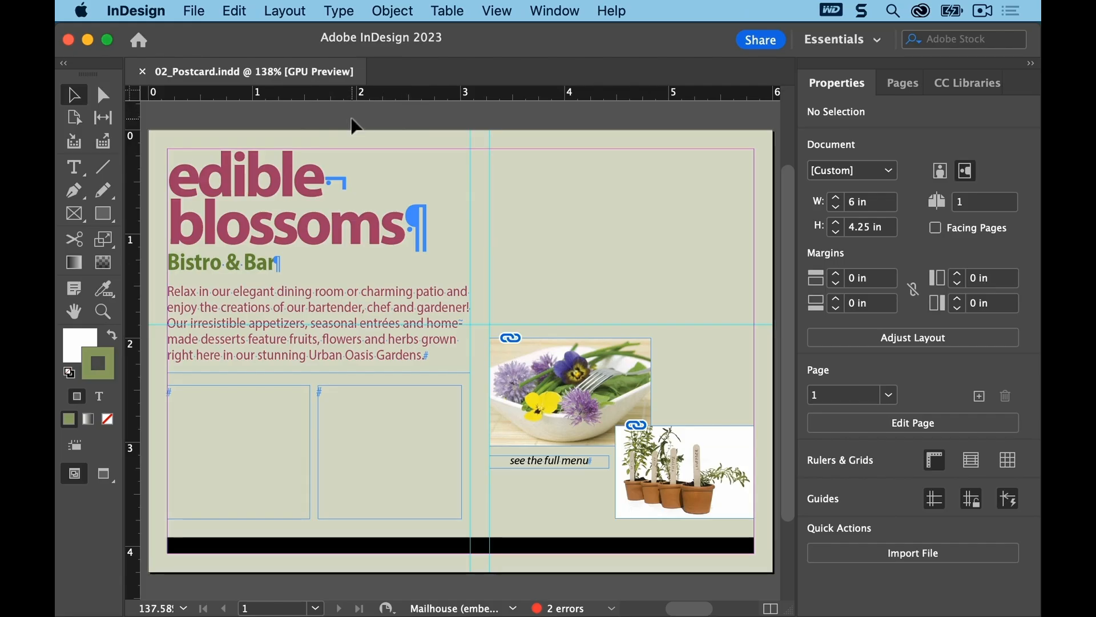
Place Bistro.docx from InDesign CIB's Lesson02 folder, with Show Import Options off, into the left empty text frame below the intro paragraph
left_click(192, 10)
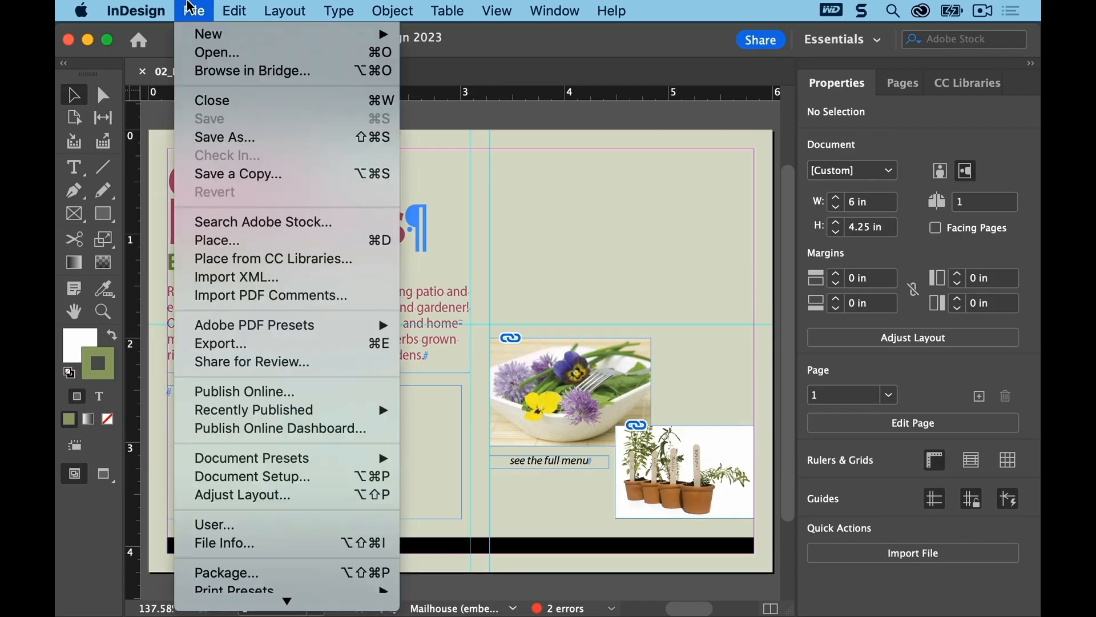
left_click(242, 247)
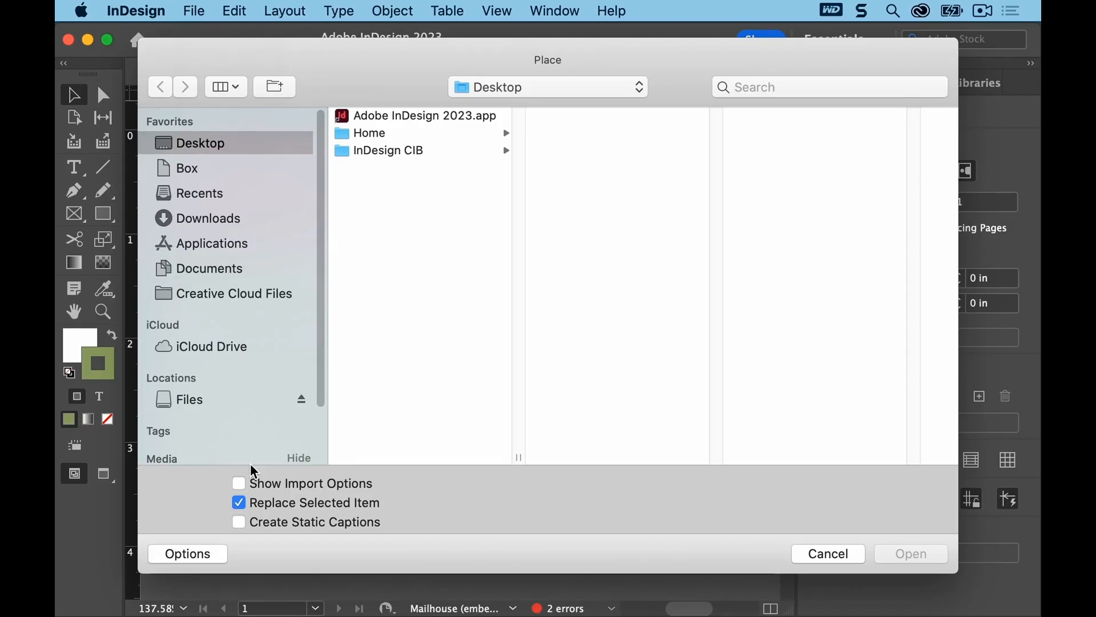
left_click(240, 484)
left_click(241, 484)
left_click(216, 553)
left_click(216, 557)
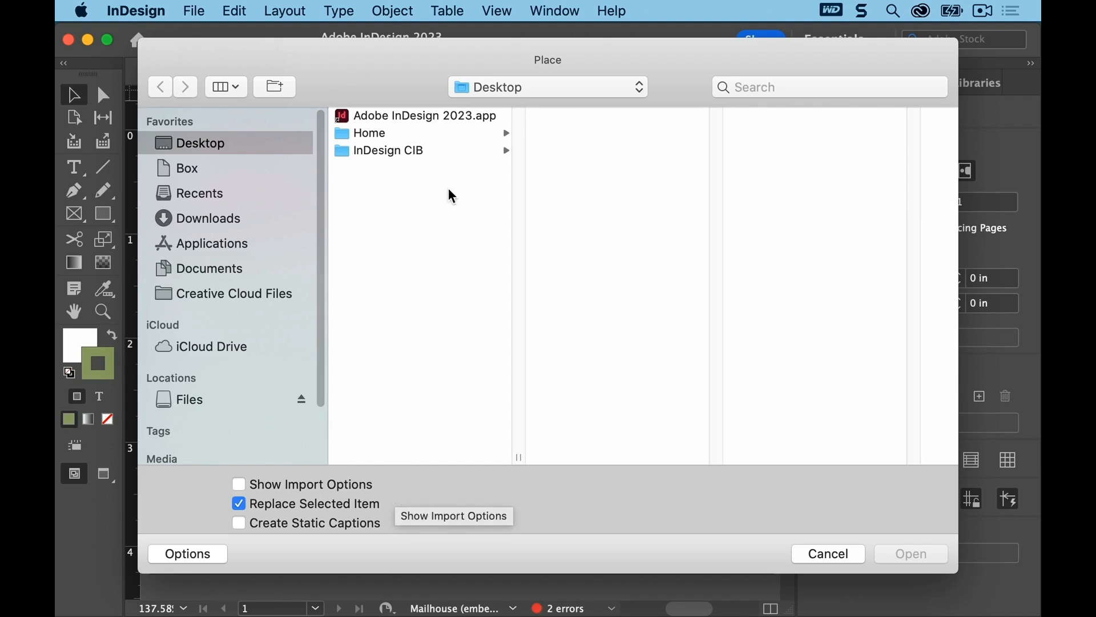
left_click(437, 151)
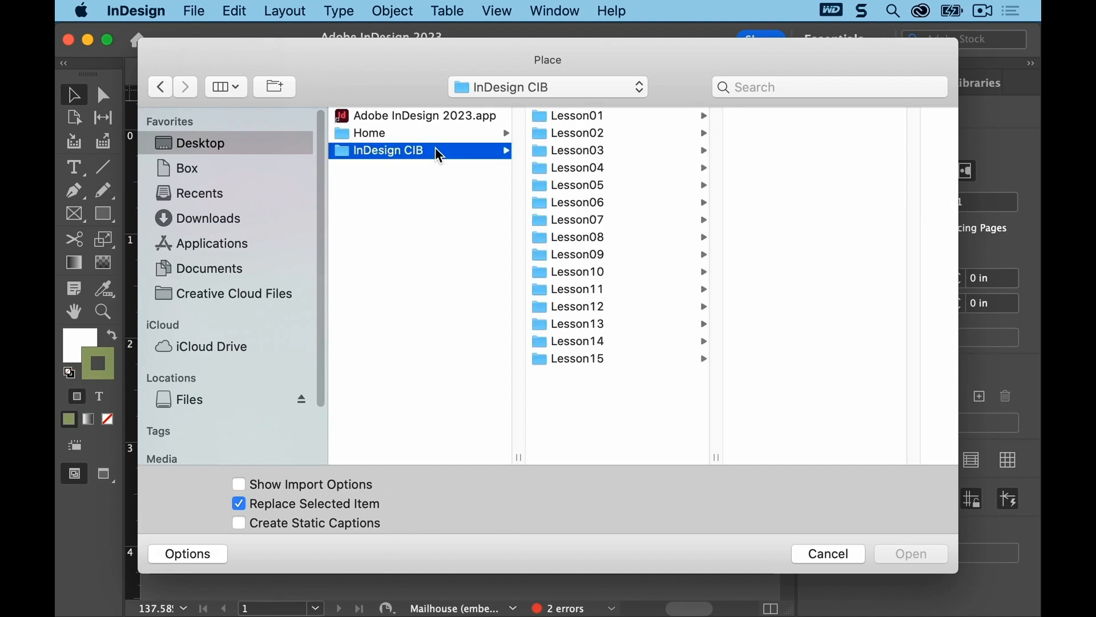
left_click(569, 135)
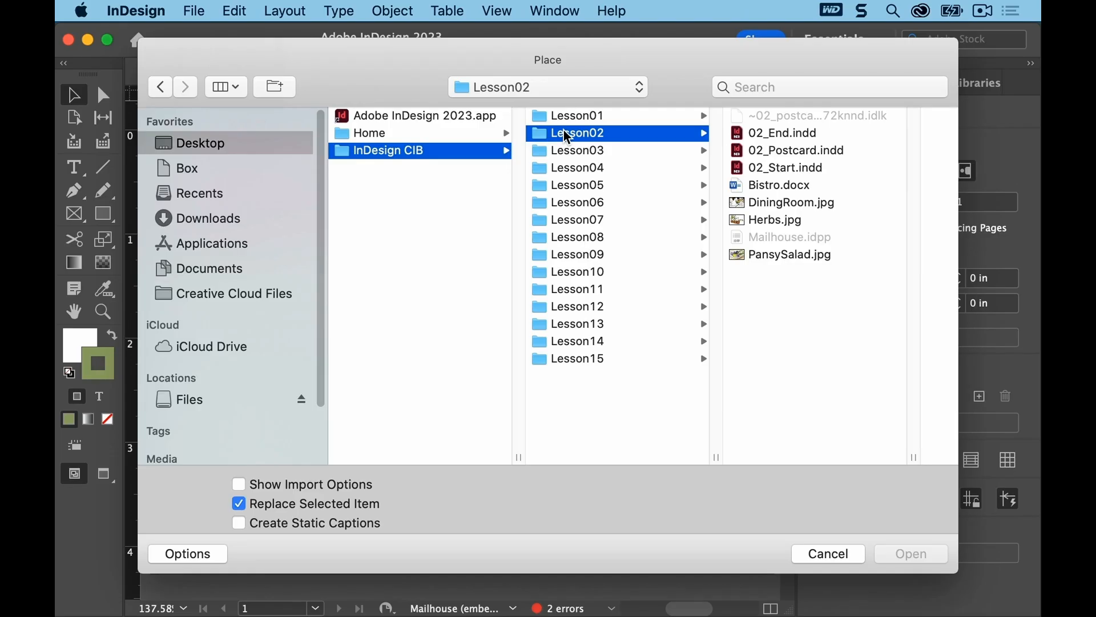
double_click(758, 184)
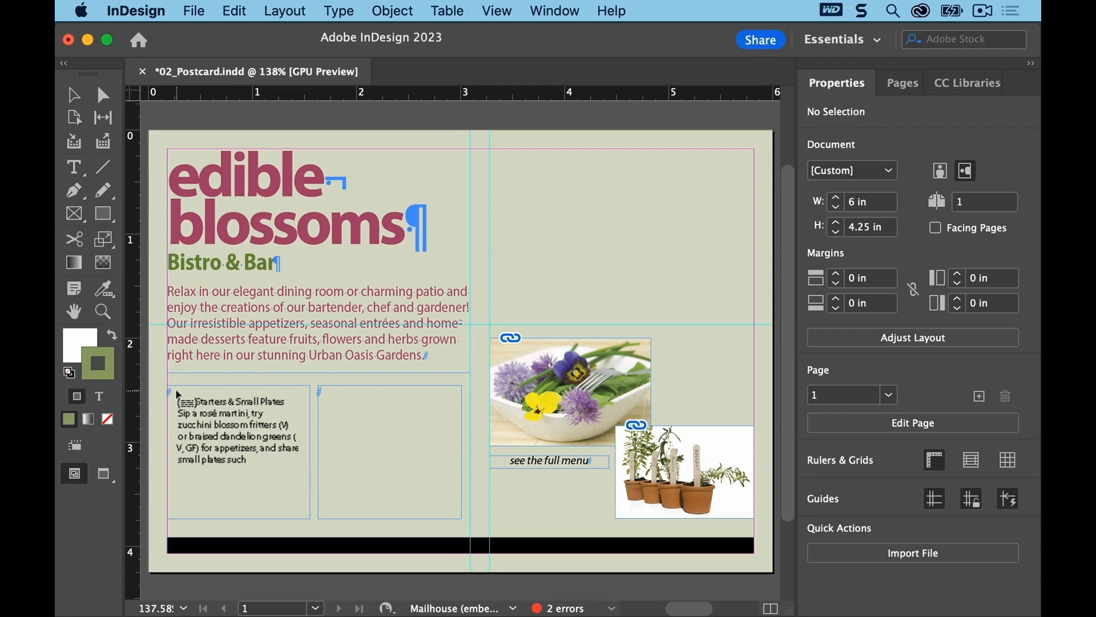
left_click(177, 393)
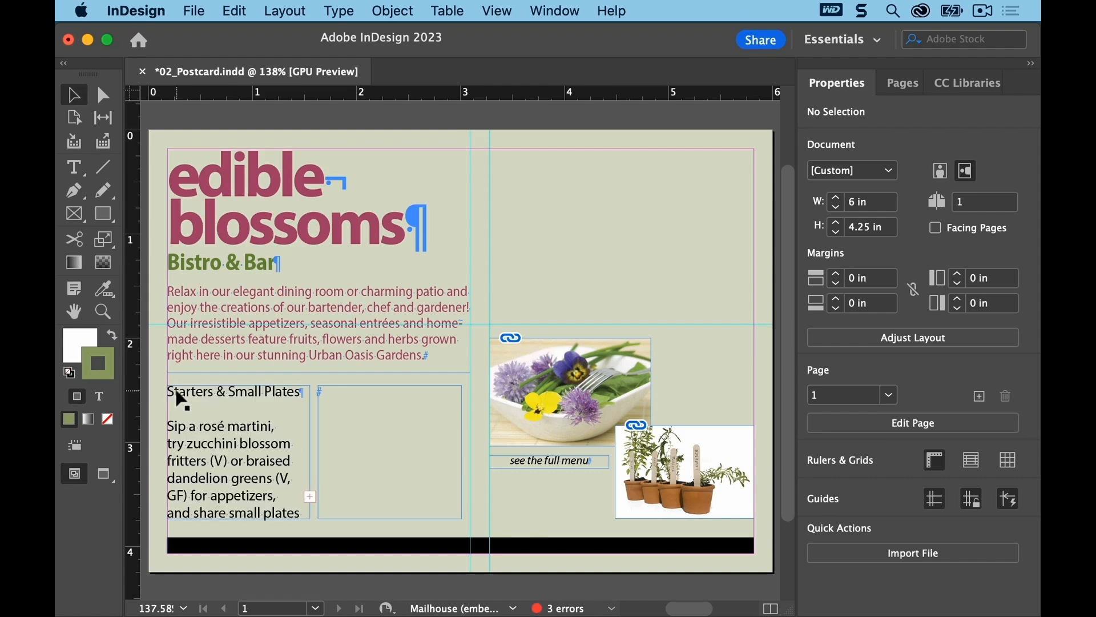
Thread the overset text from the left Starters & Small Plates frame into the empty frame beside it and save the document
left_click(301, 505)
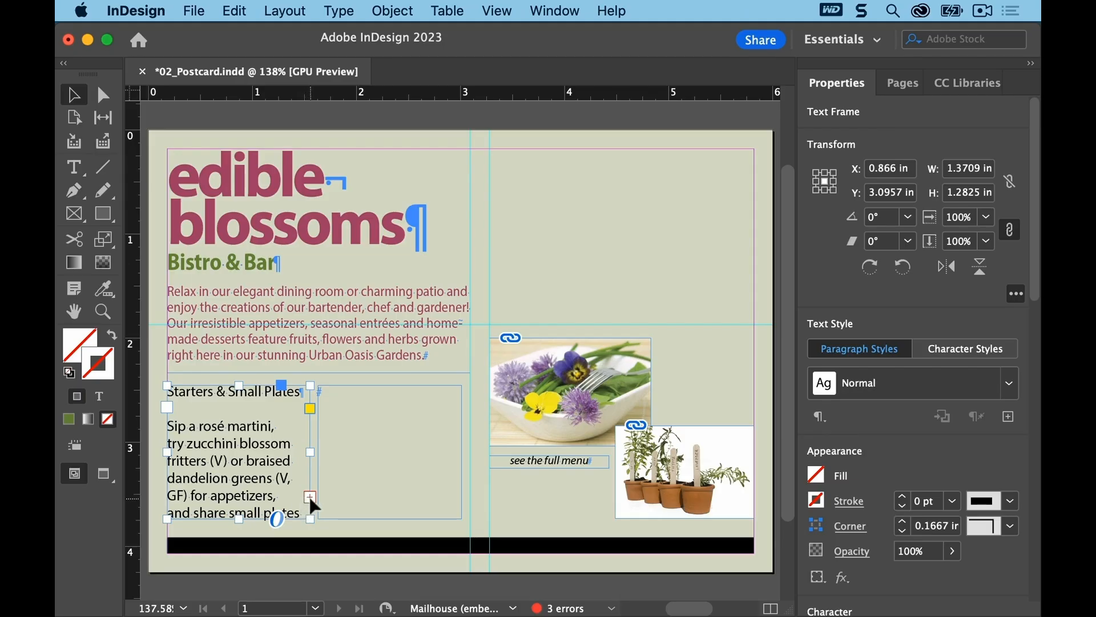
left_click(309, 496)
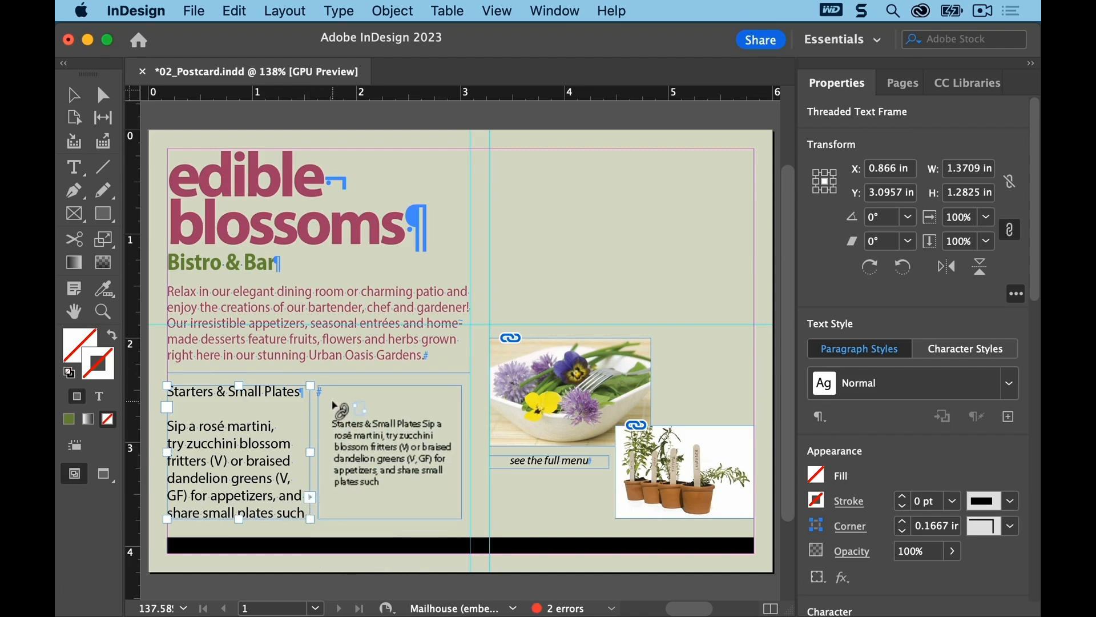
left_click(331, 401)
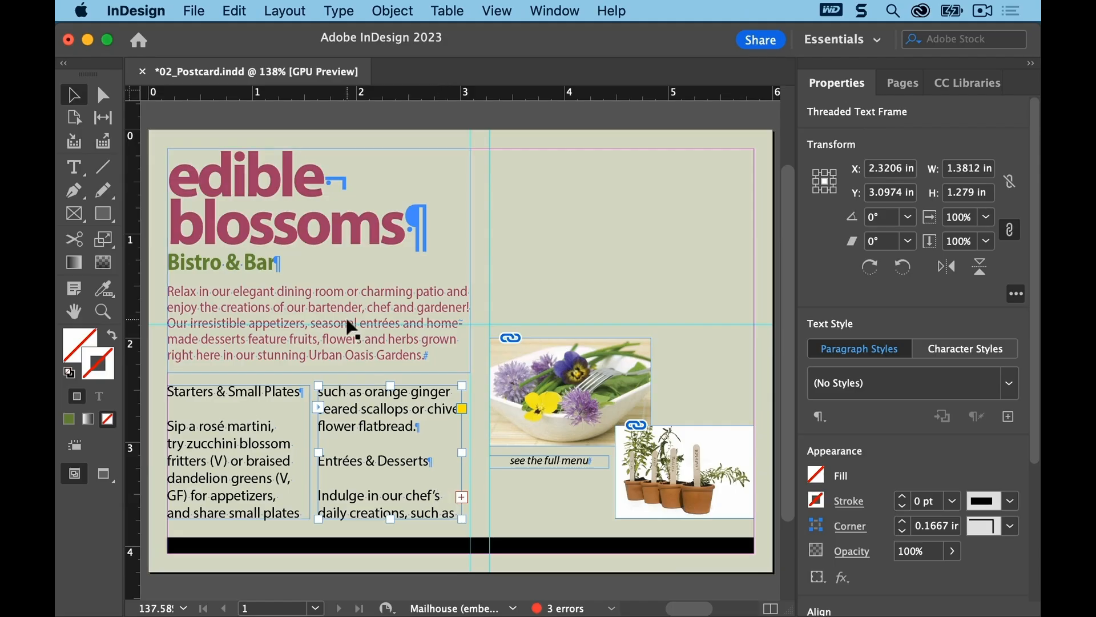
left_click(194, 11)
left_click(199, 119)
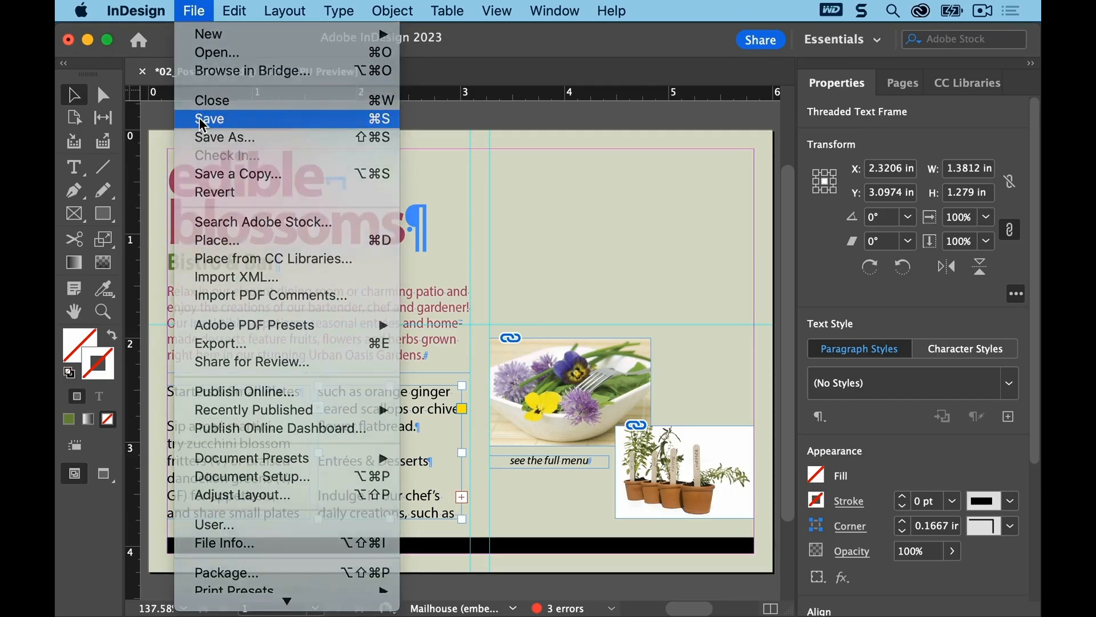
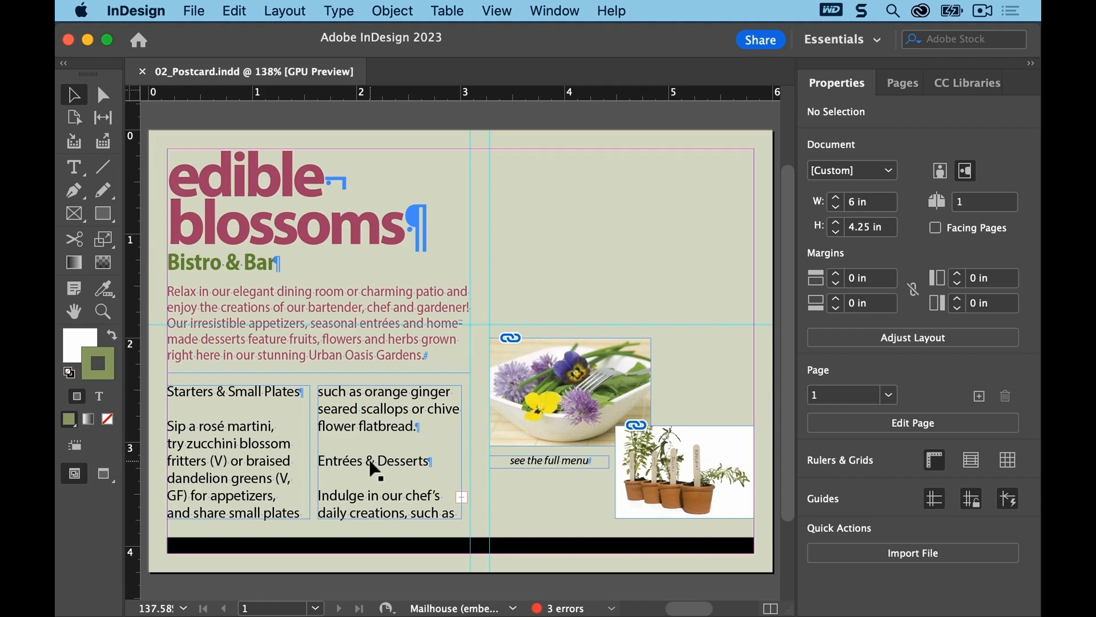
Apply the Body Copy paragraph style to all the text in the two threaded frames
left_click(77, 169)
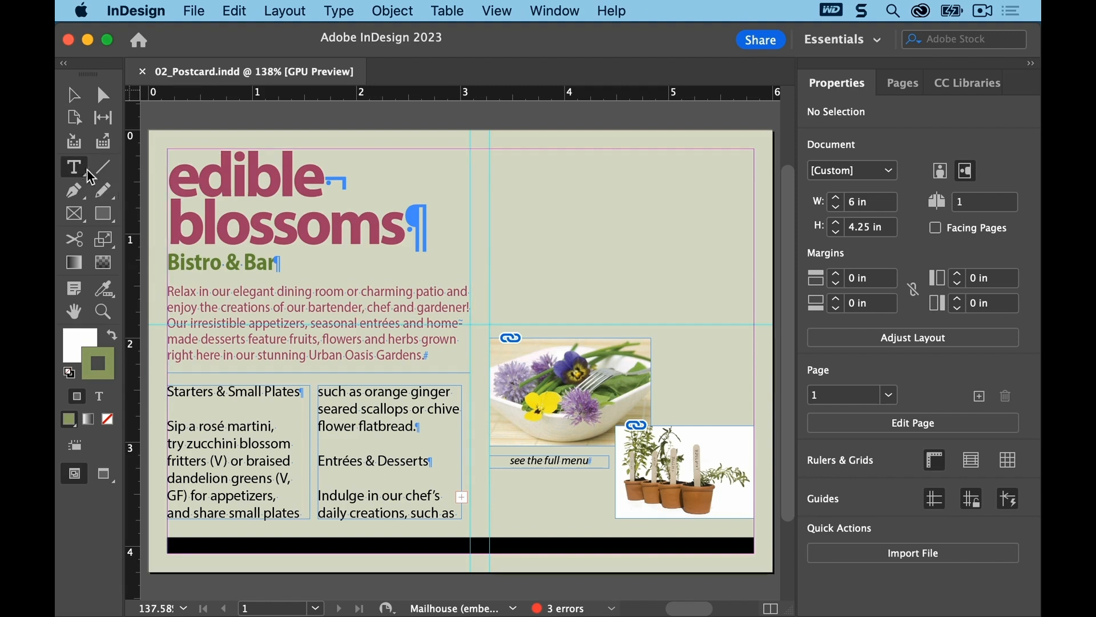
left_click(289, 426)
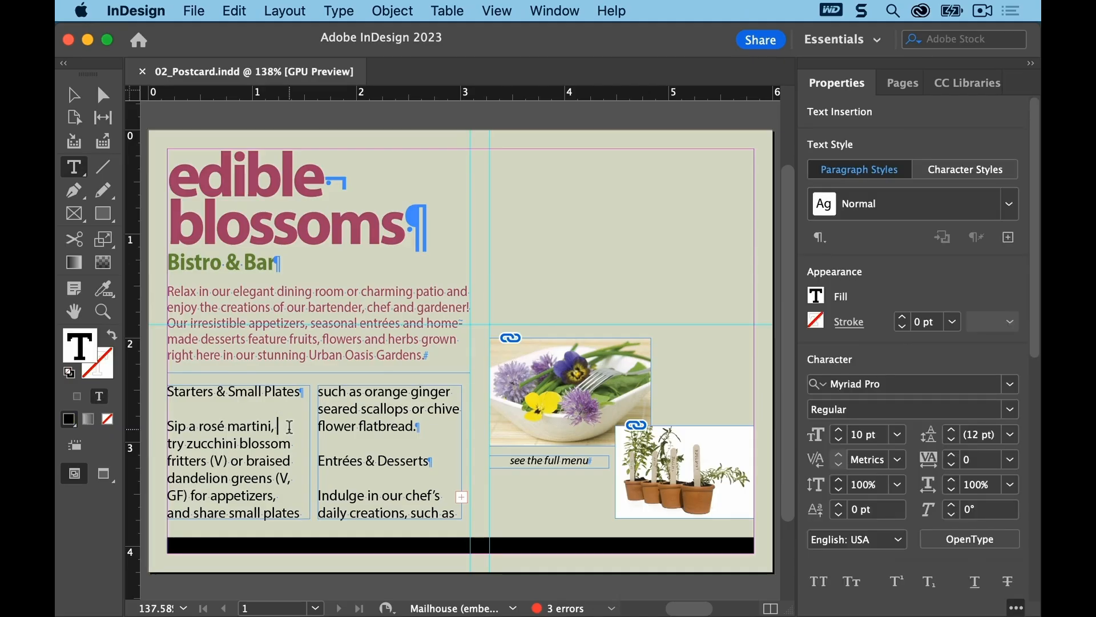
left_click(235, 10)
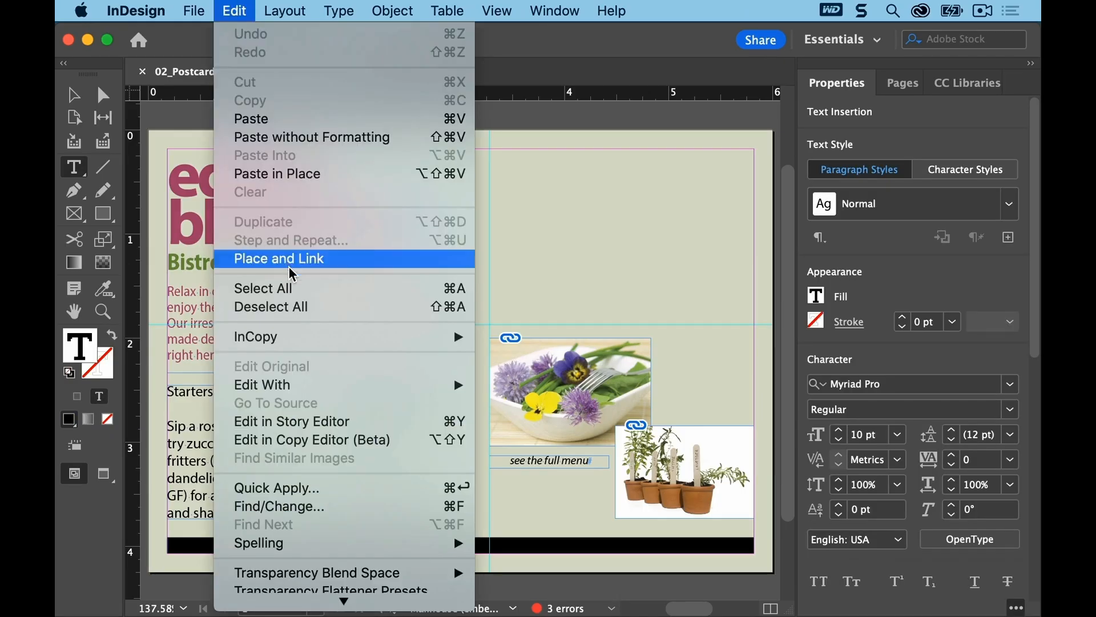
left_click(293, 289)
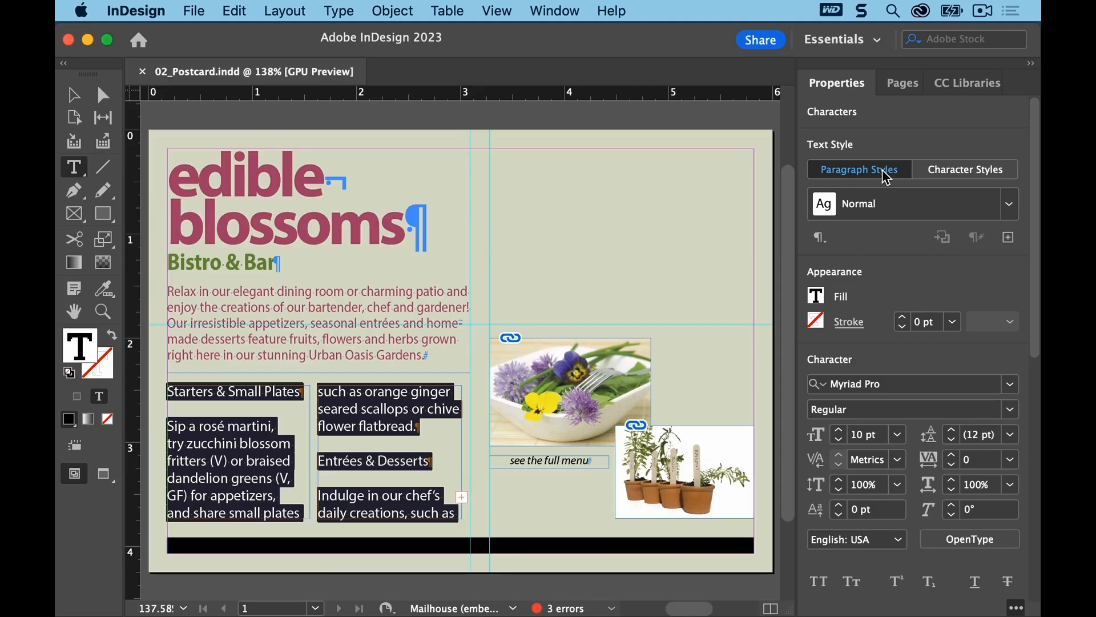
left_click(1011, 204)
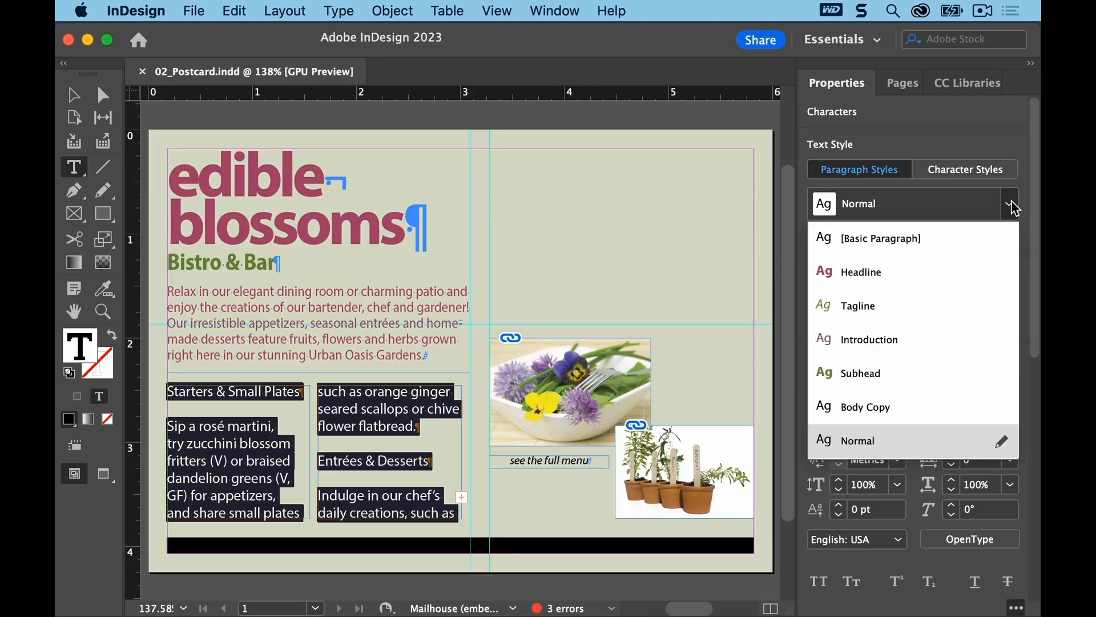
left_click(920, 407)
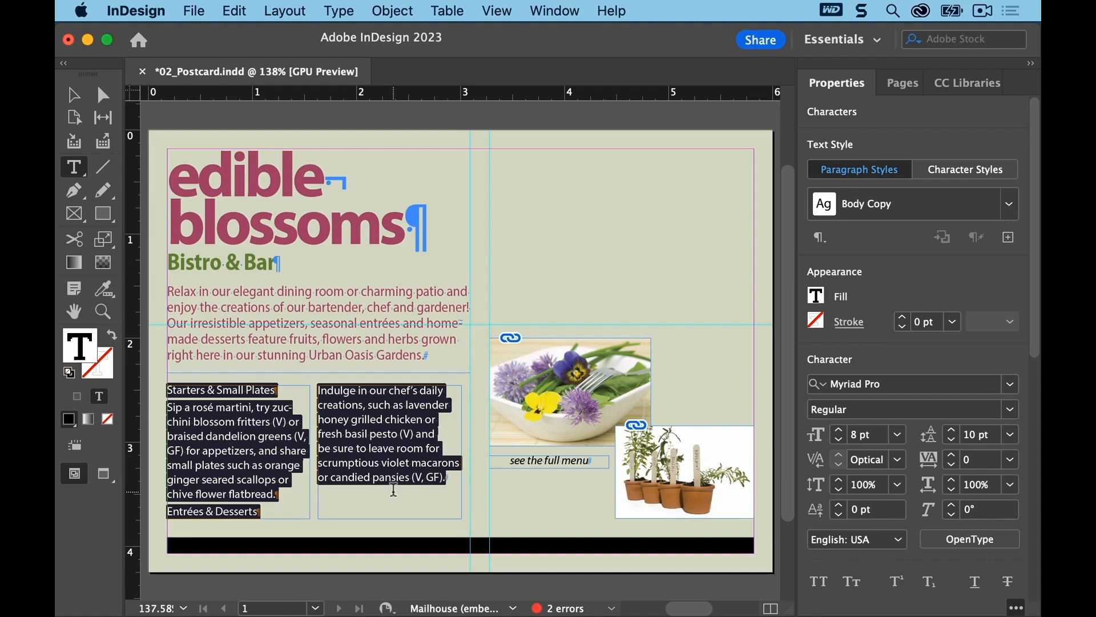
Apply the Subhead paragraph style to the "Starters & Small Plates" and "Entrées & Desserts" headings
left_click(249, 390)
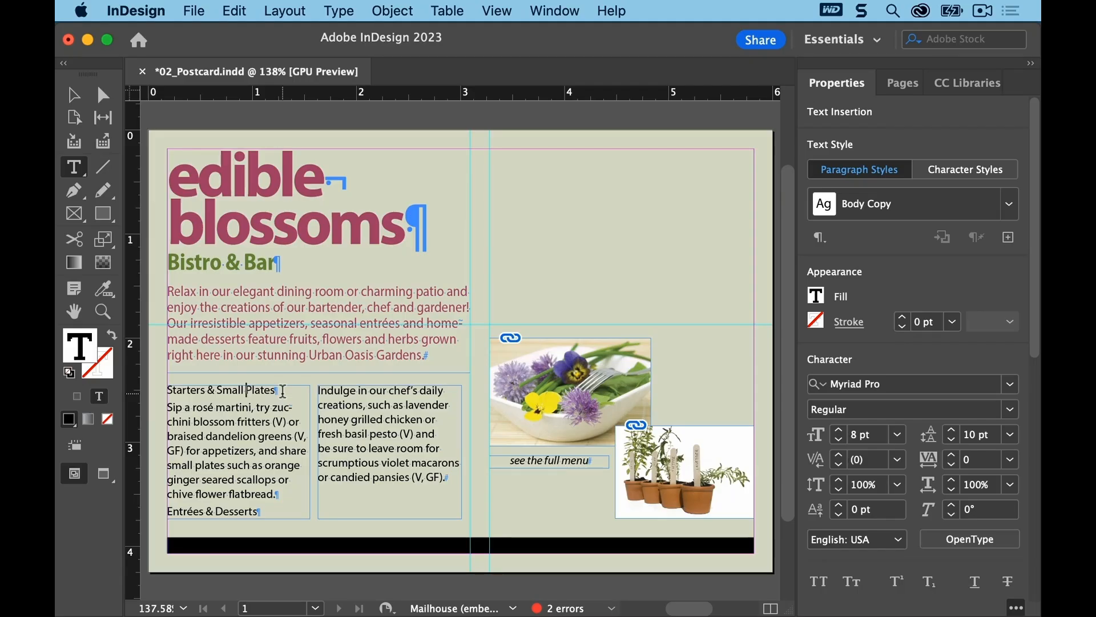
left_click(1010, 205)
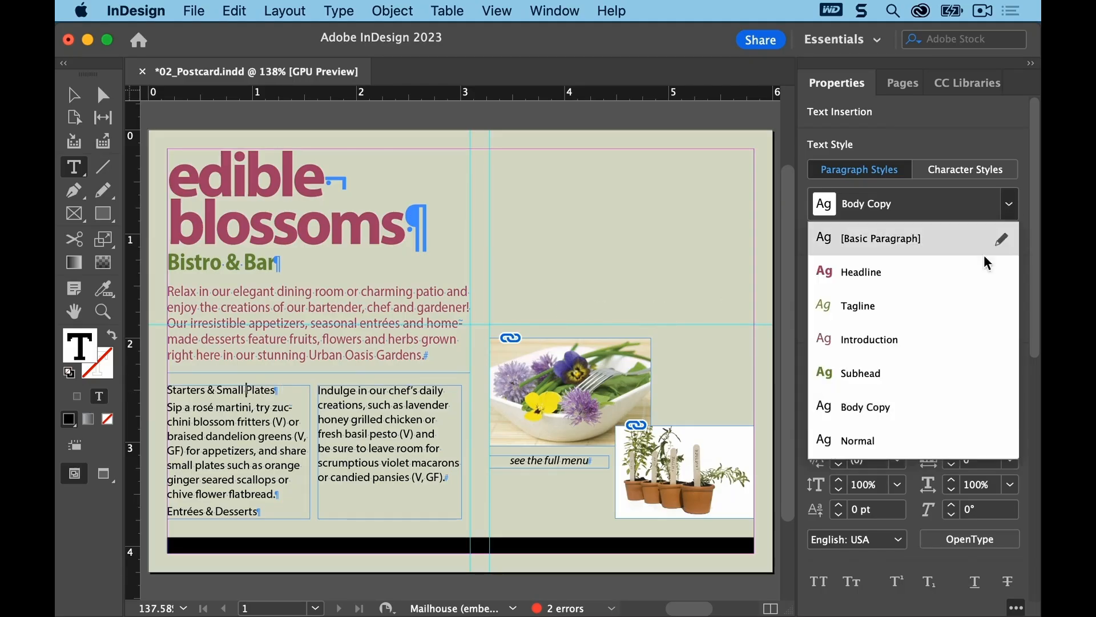
left_click(924, 372)
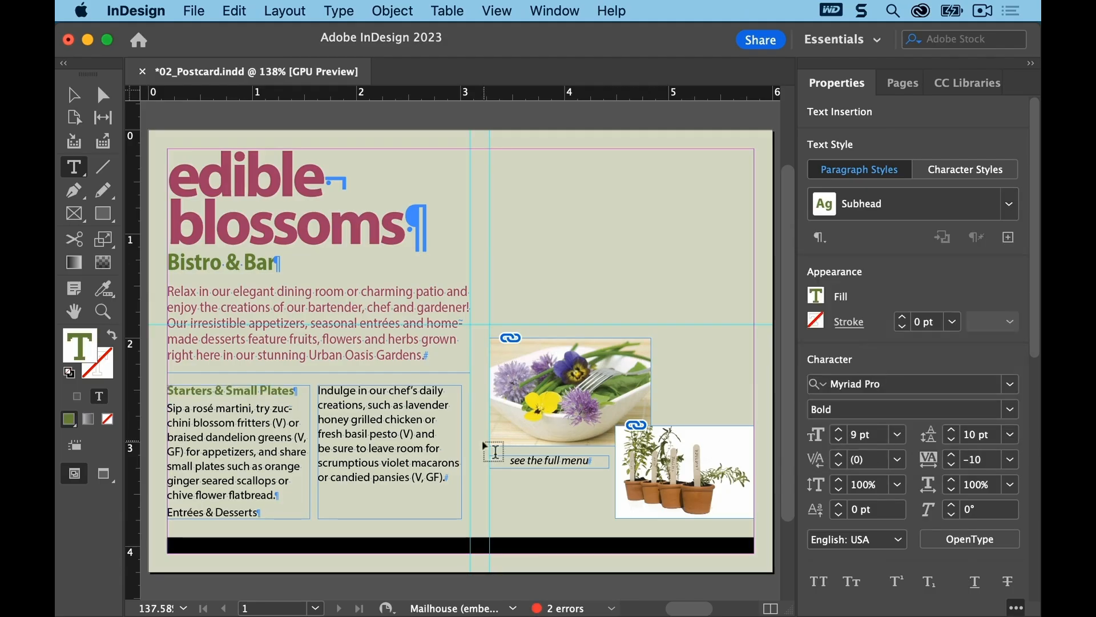
left_click(224, 512)
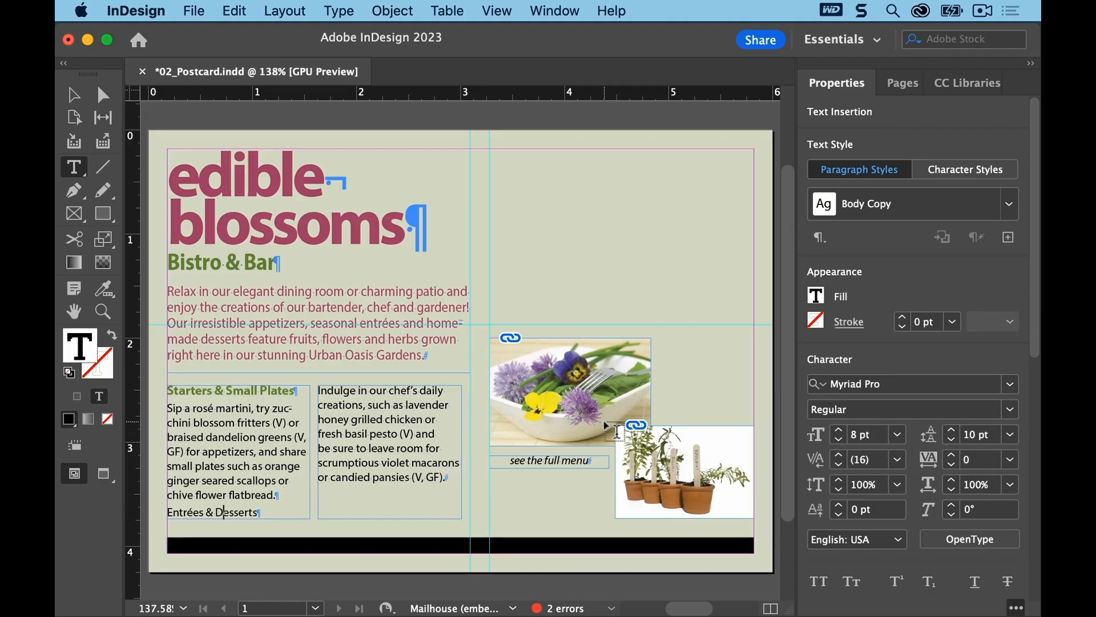
left_click(1011, 207)
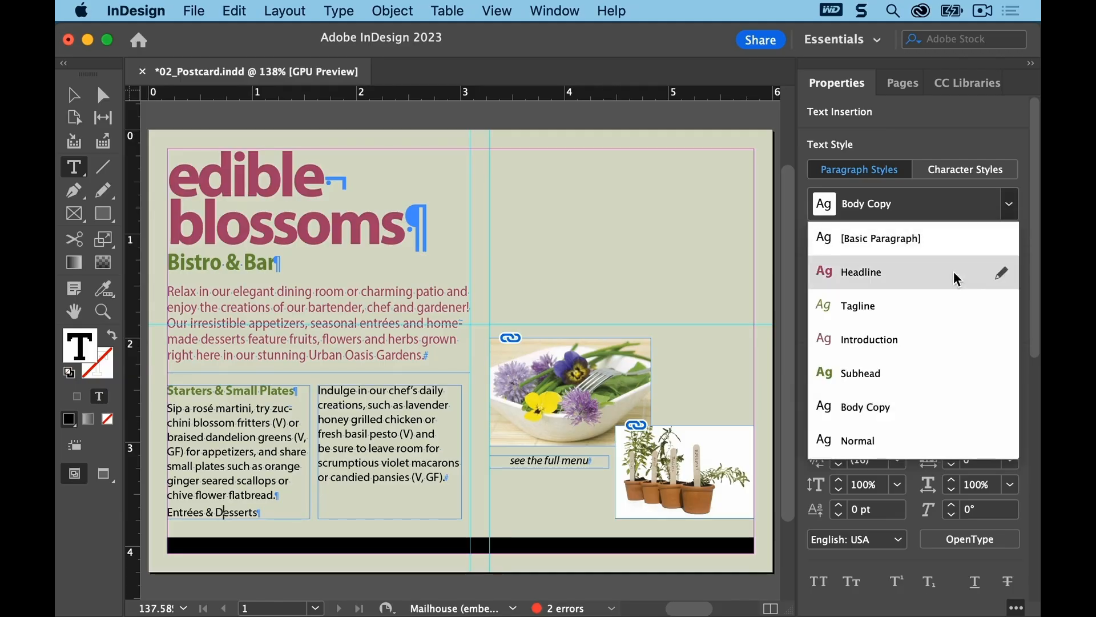
left_click(880, 372)
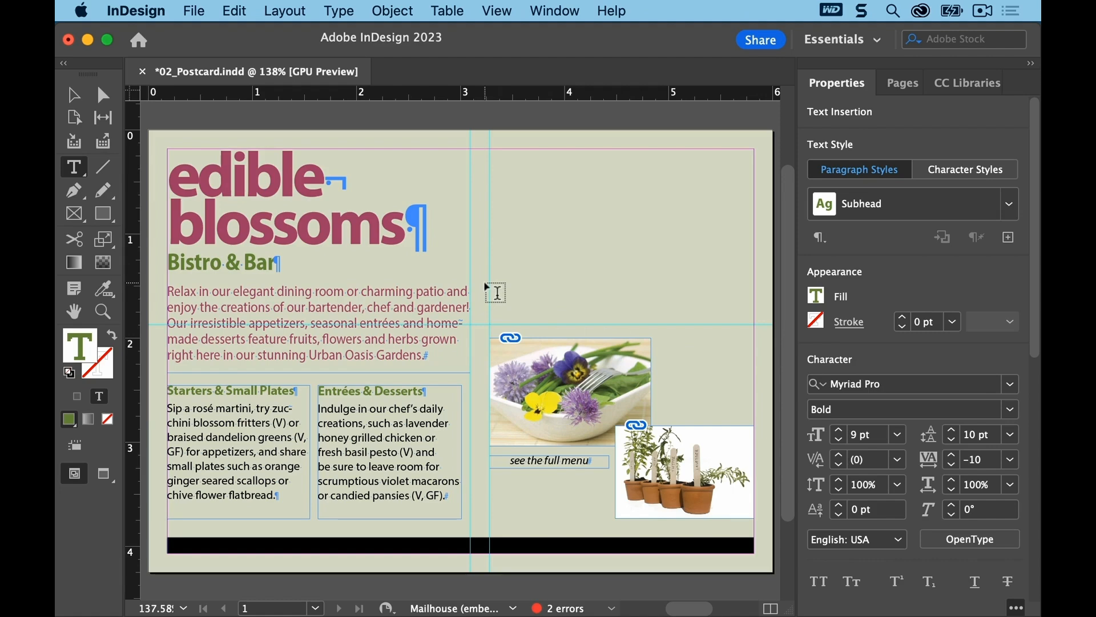
Deselect all the text and save the postcard document
left_click(234, 10)
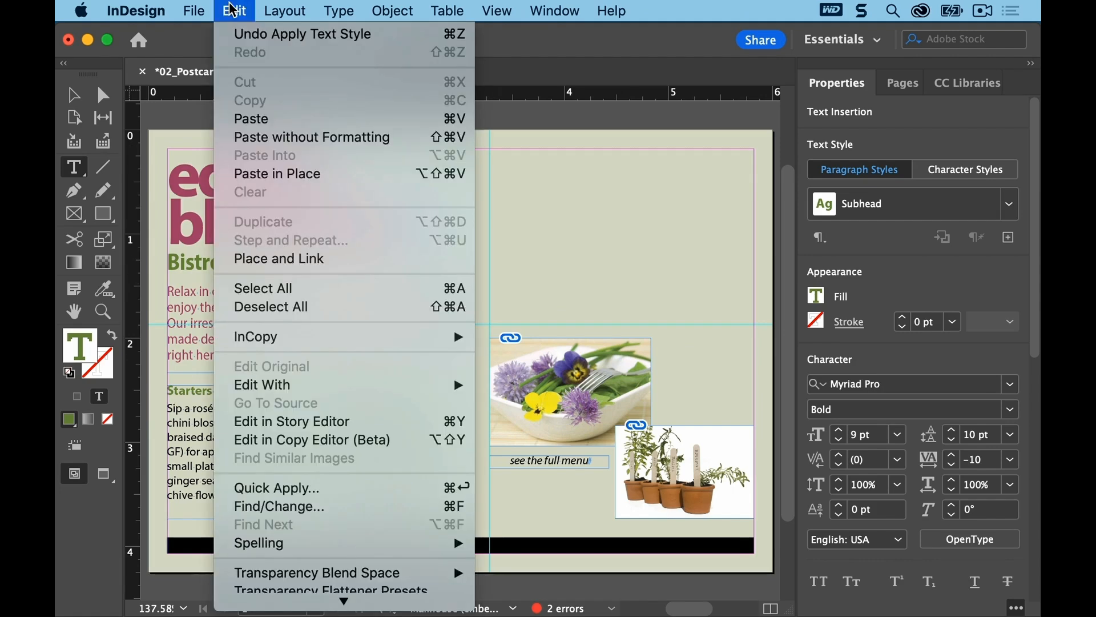
left_click(299, 306)
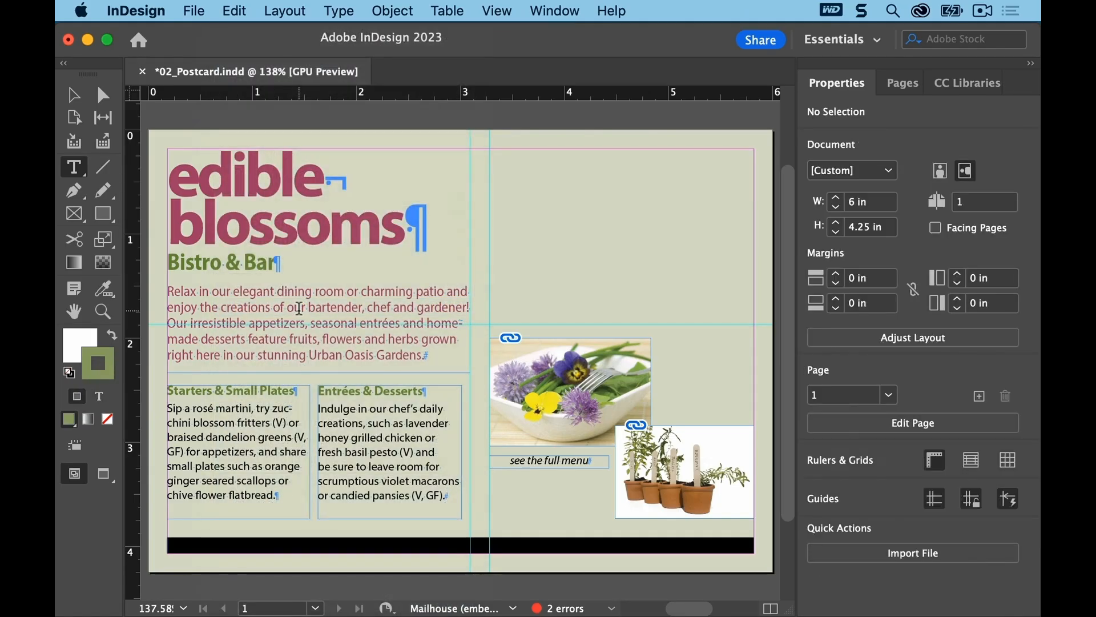
left_click(194, 11)
left_click(210, 119)
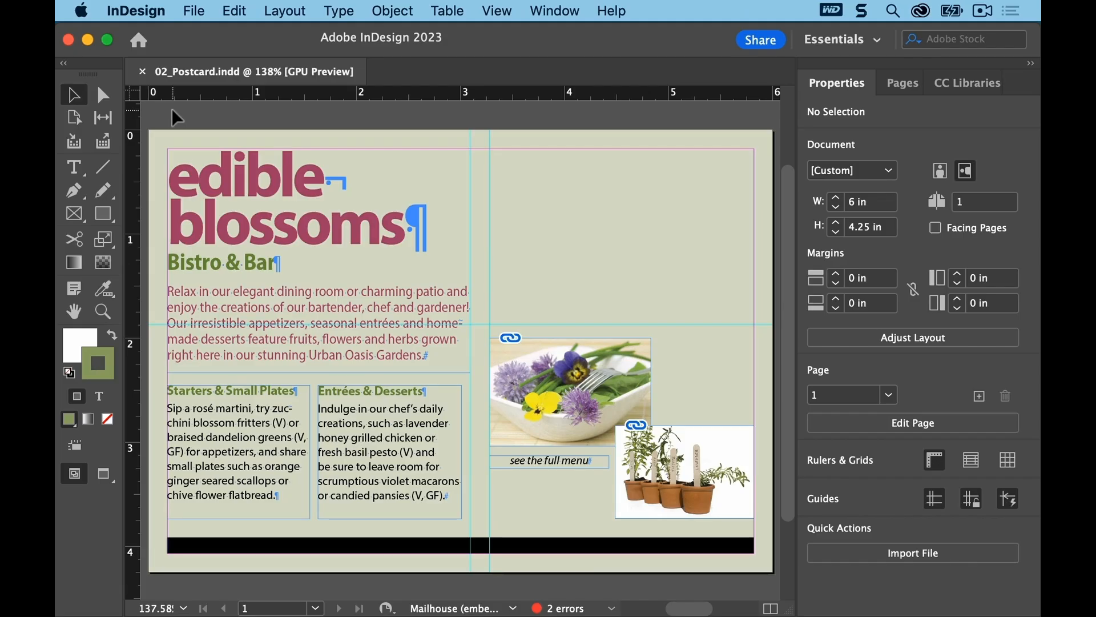
Set the "(V)" after "zucchini blossom fritters" to the Italic style of Myriad Pro, including its parentheses
left_click(109, 311)
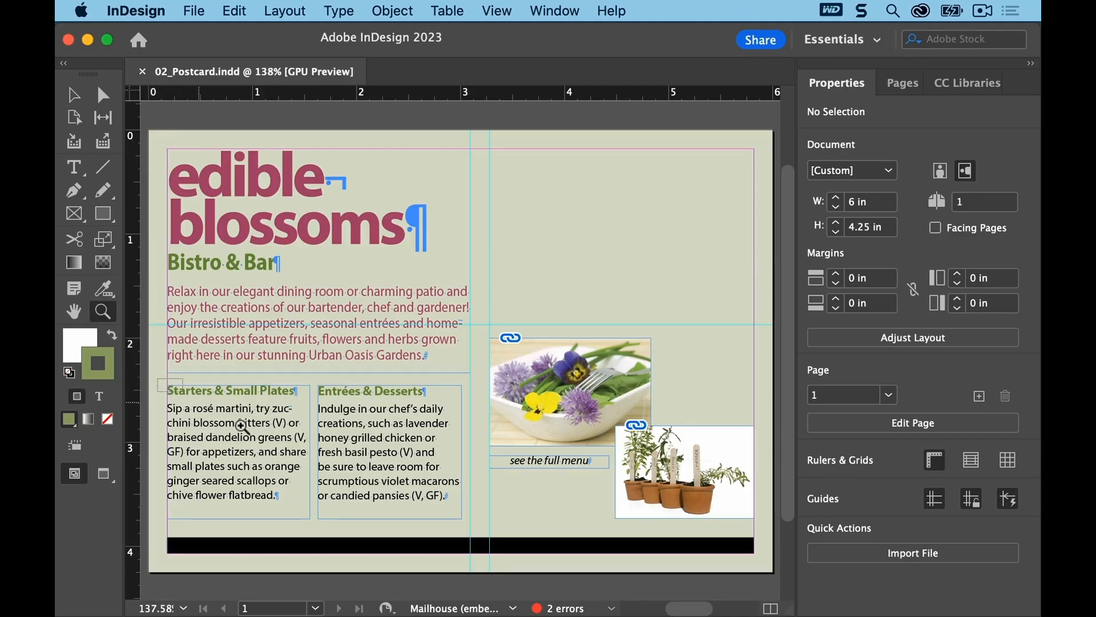
left_click_drag(241, 425, 318, 524)
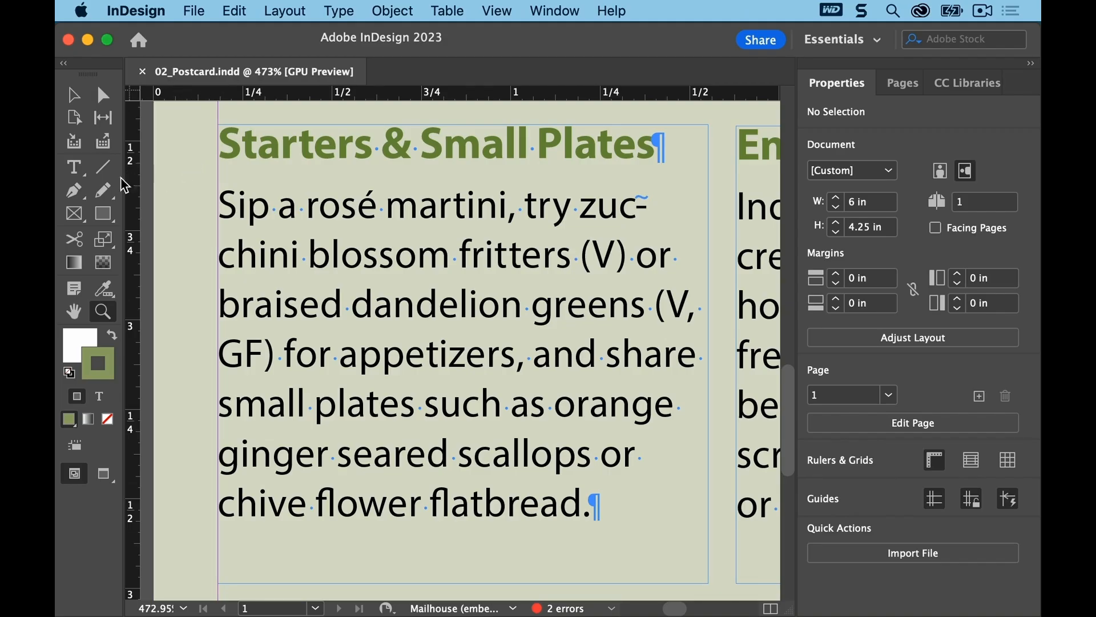
left_click(77, 168)
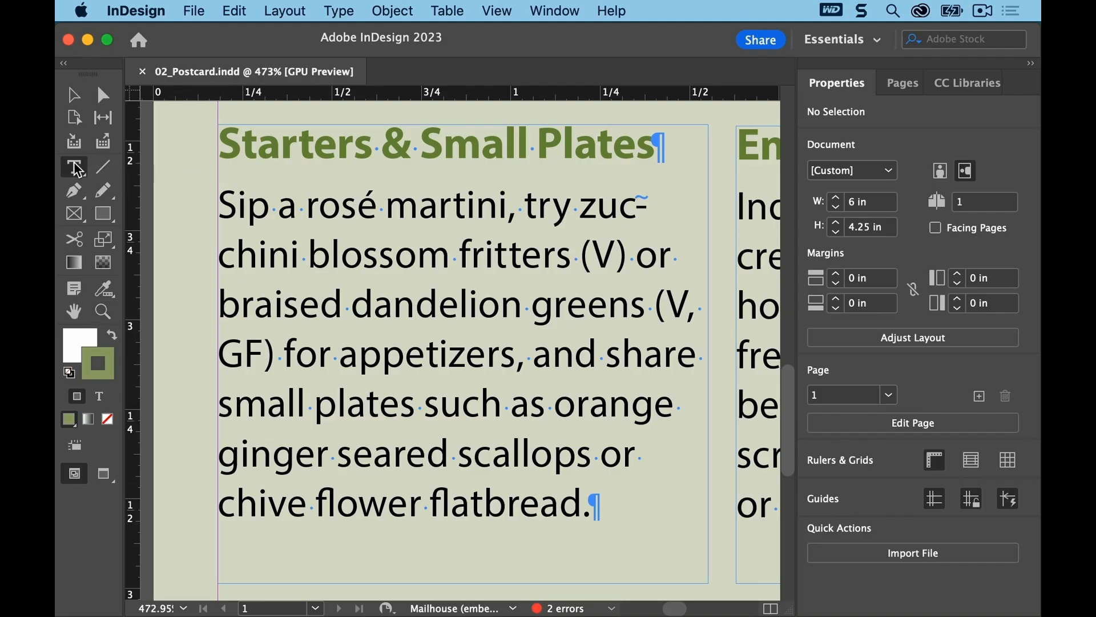
left_click(585, 265)
left_click_drag(584, 265, 625, 272)
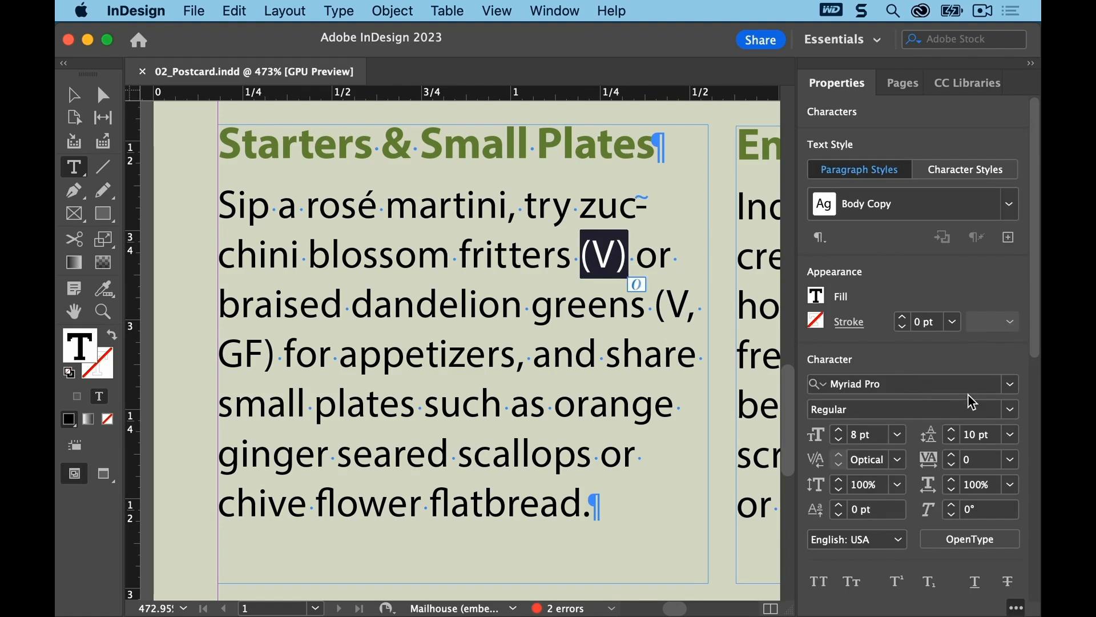
left_click(1011, 411)
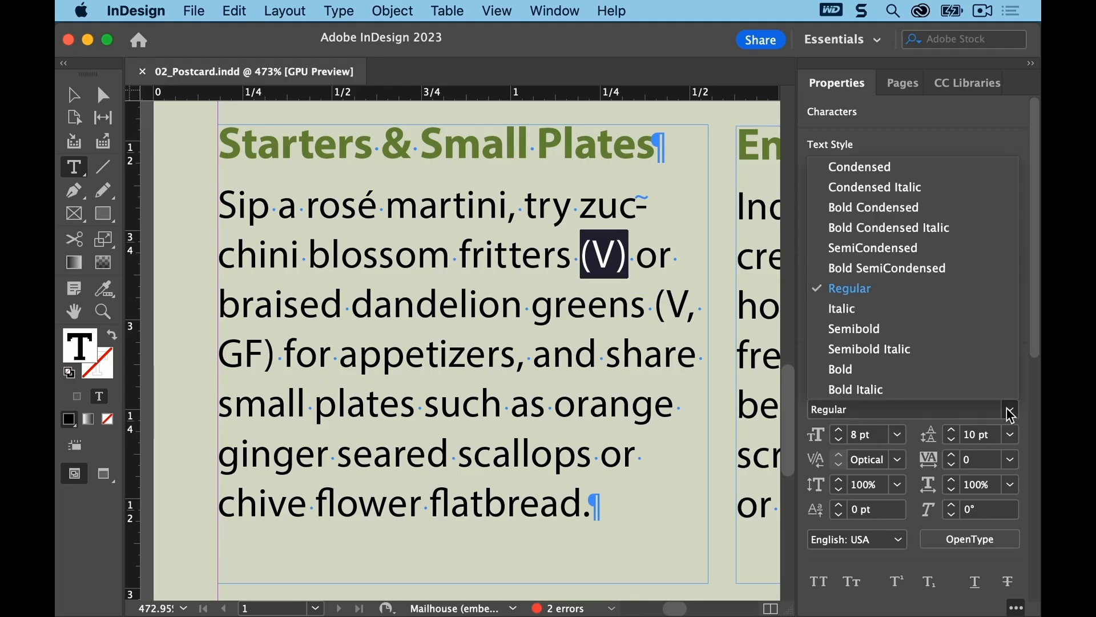
left_click(911, 312)
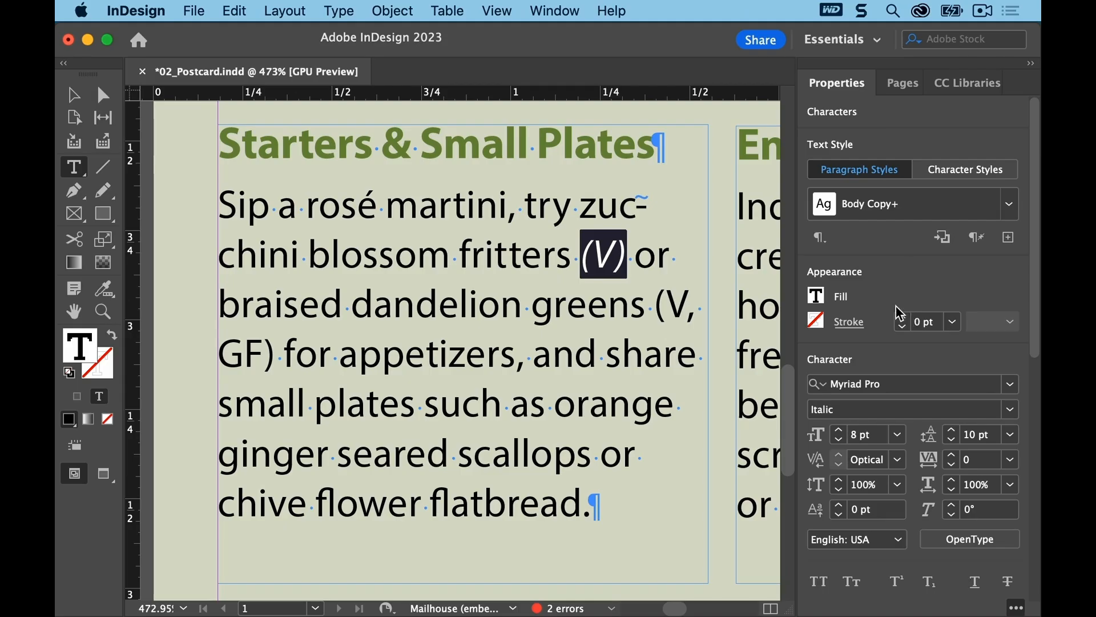
Fill the italic "(V)" with the Red-Bright swatch, deselect the text and save the document
left_click(818, 303)
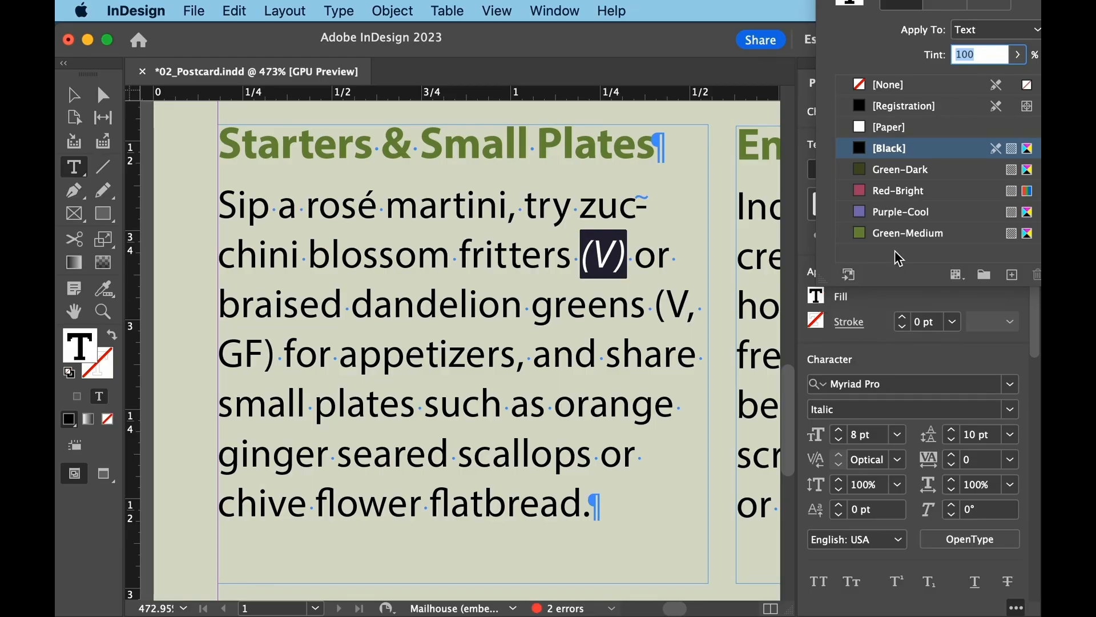
left_click(903, 198)
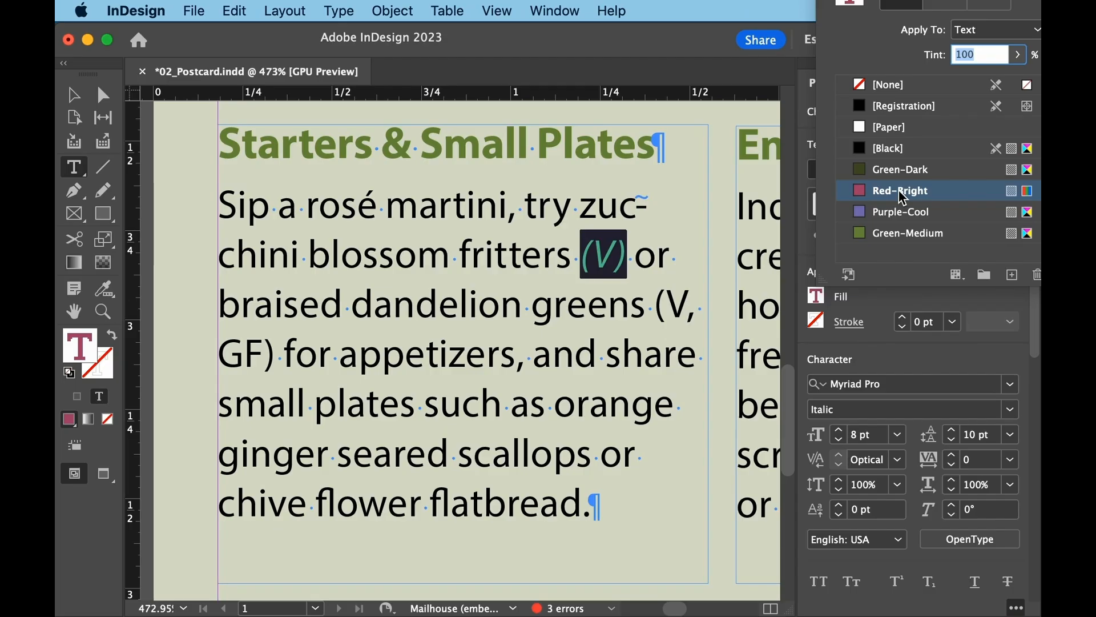
left_click(155, 202)
left_click(155, 201)
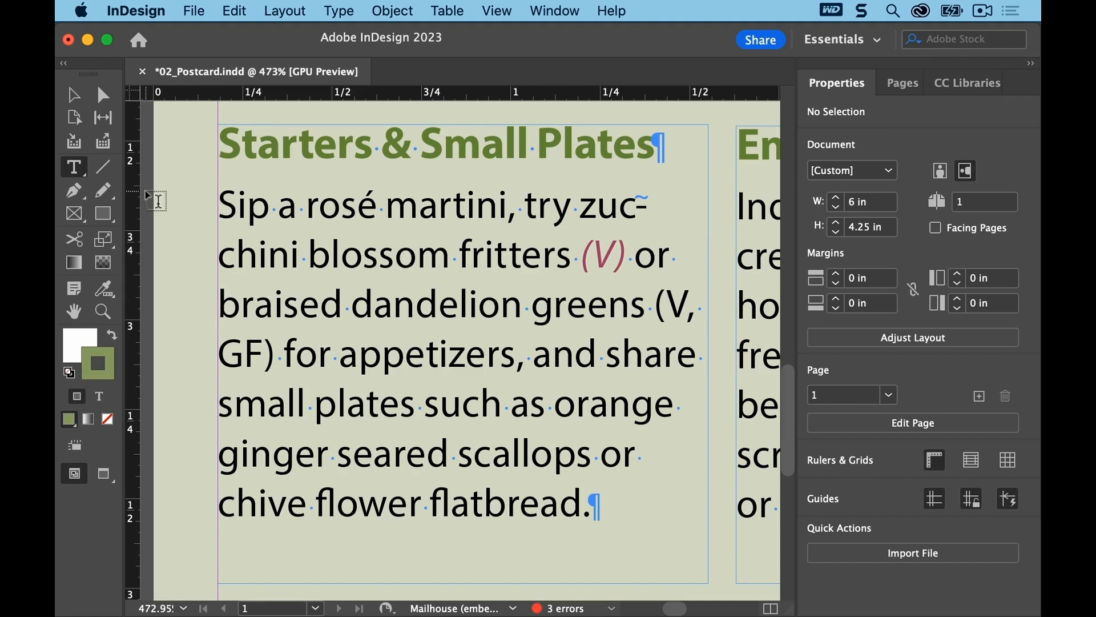
left_click(193, 10)
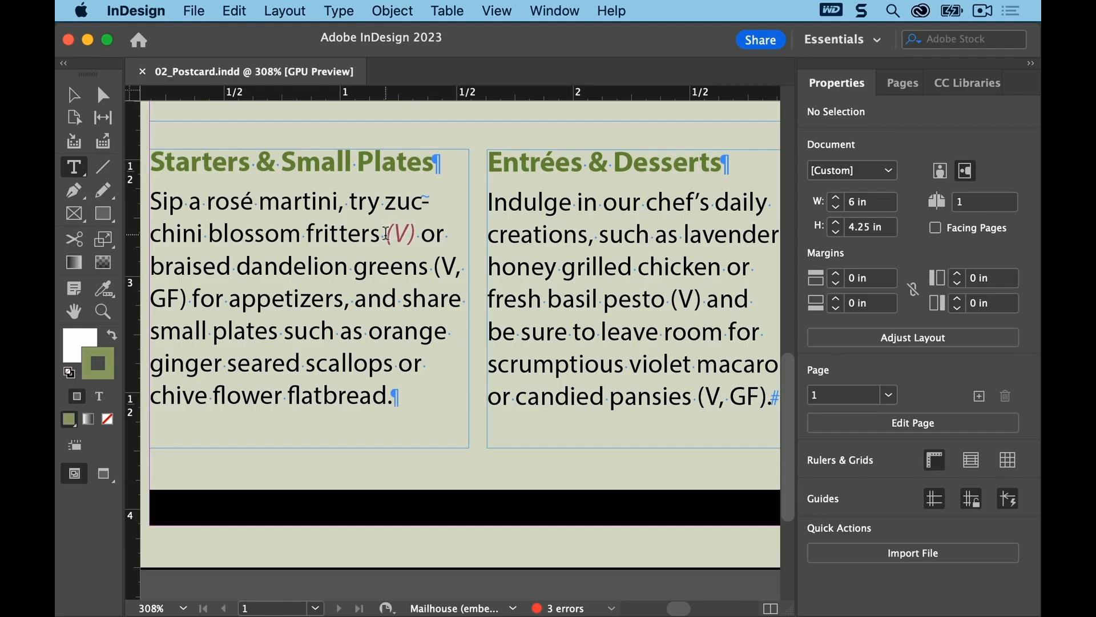
Create a character style named Red Italic from the "(V)" after "zucchini blossom fritters" and apply it to that text
left_click_drag(387, 233, 420, 233)
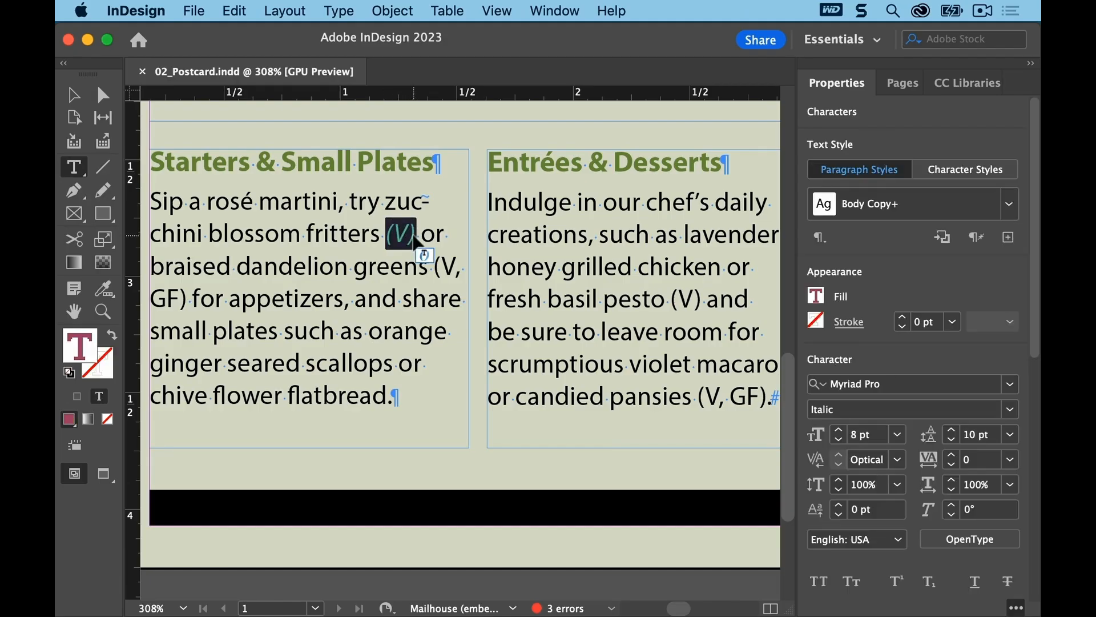
left_click(352, 11)
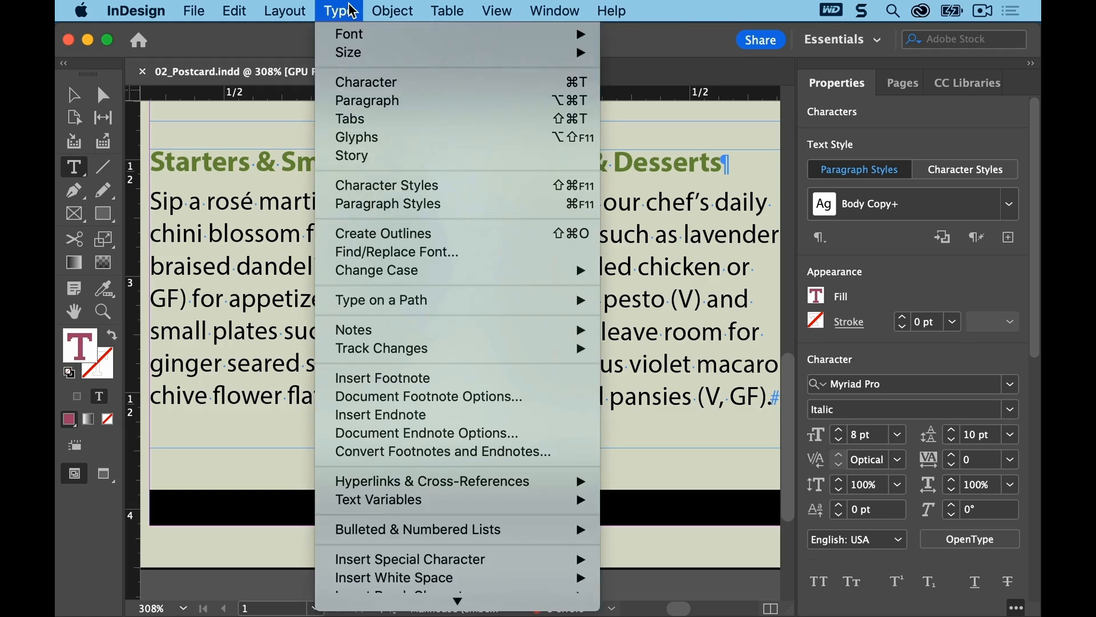
left_click(475, 193)
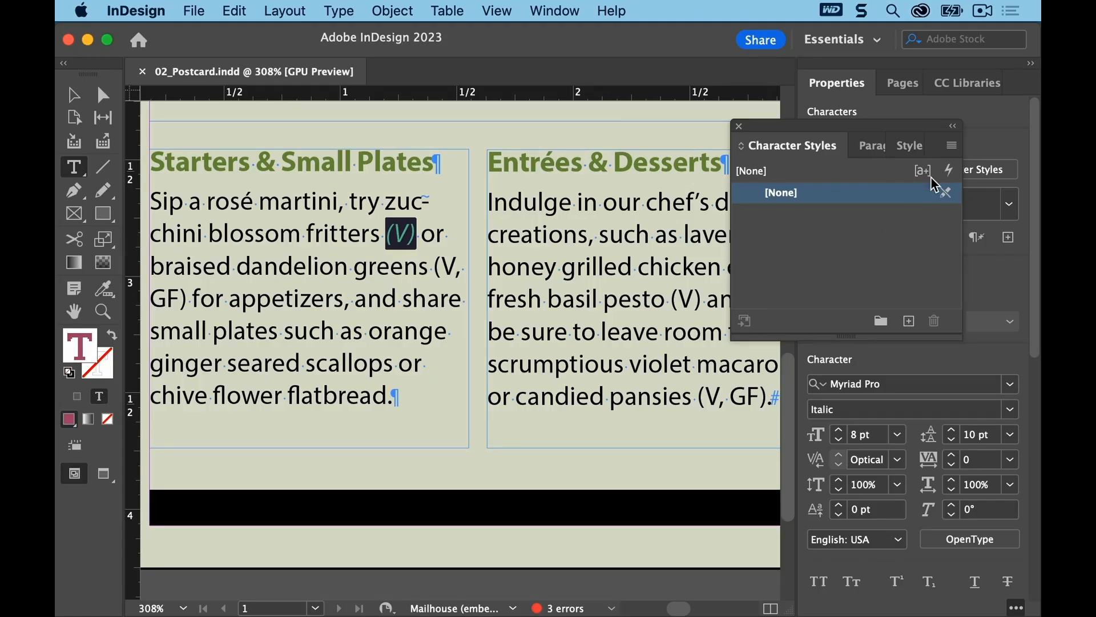
left_click(953, 146)
left_click(937, 153)
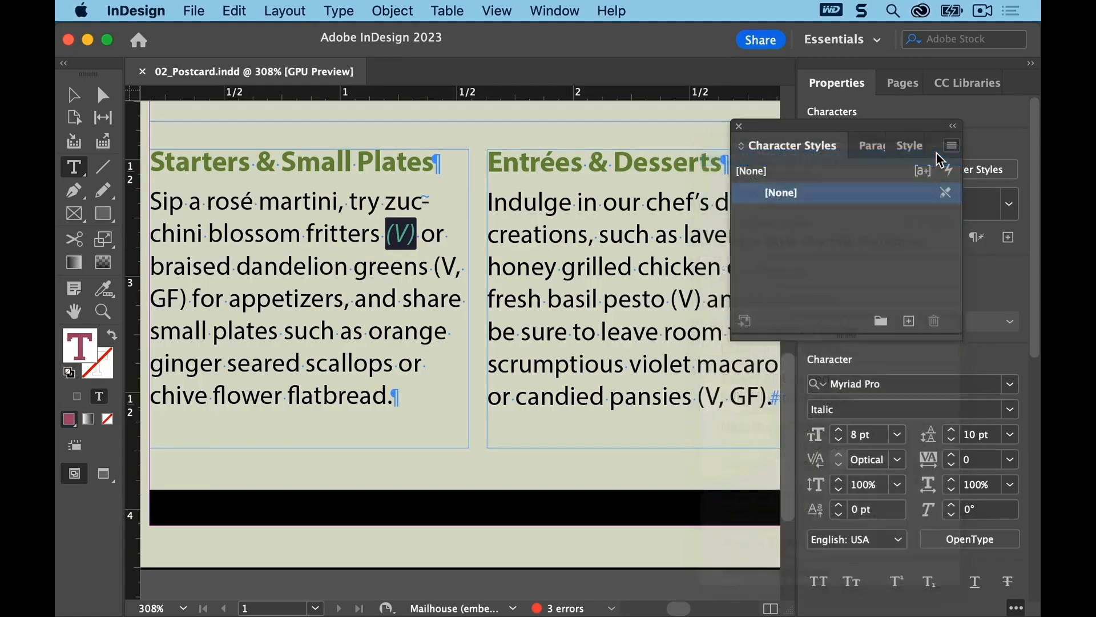
left_click_drag(884, 85, 680, 36)
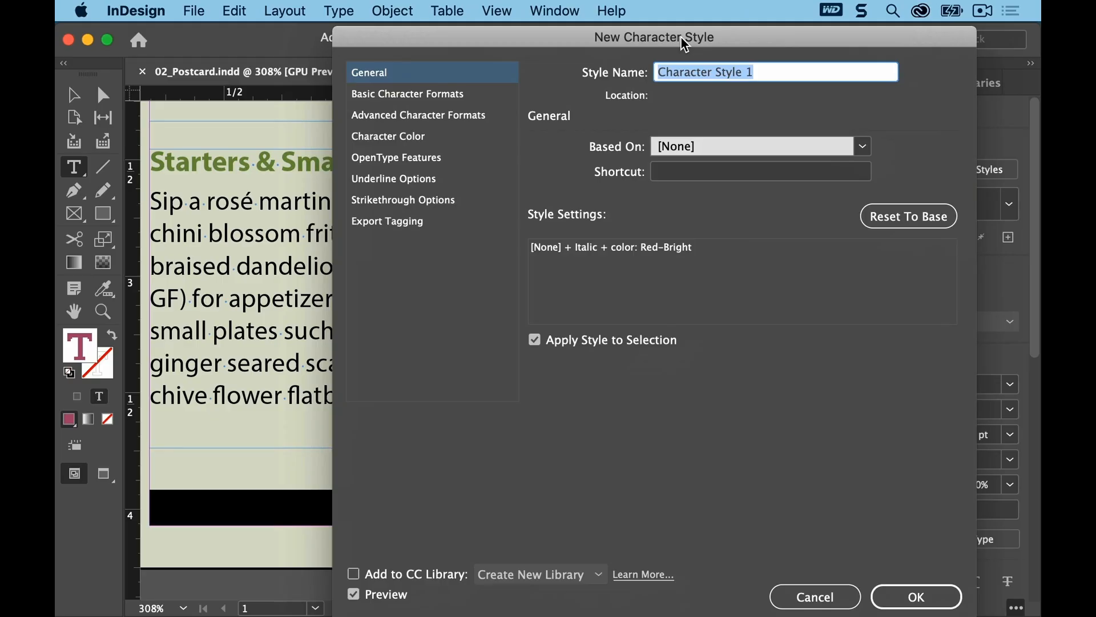
left_click_drag(681, 36, 700, 36)
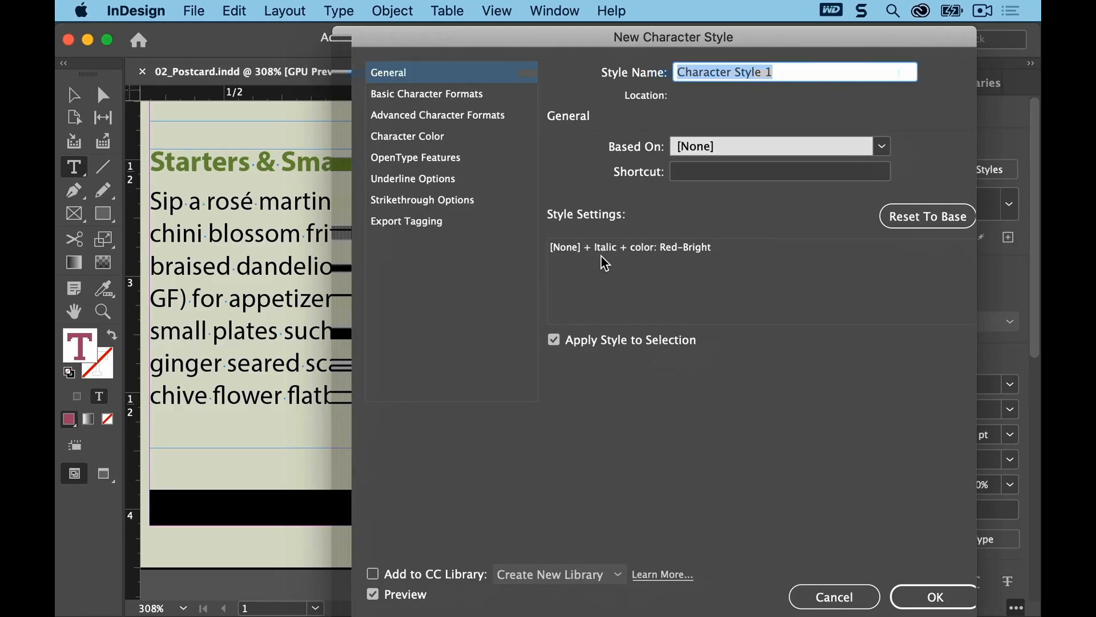
type("Re")
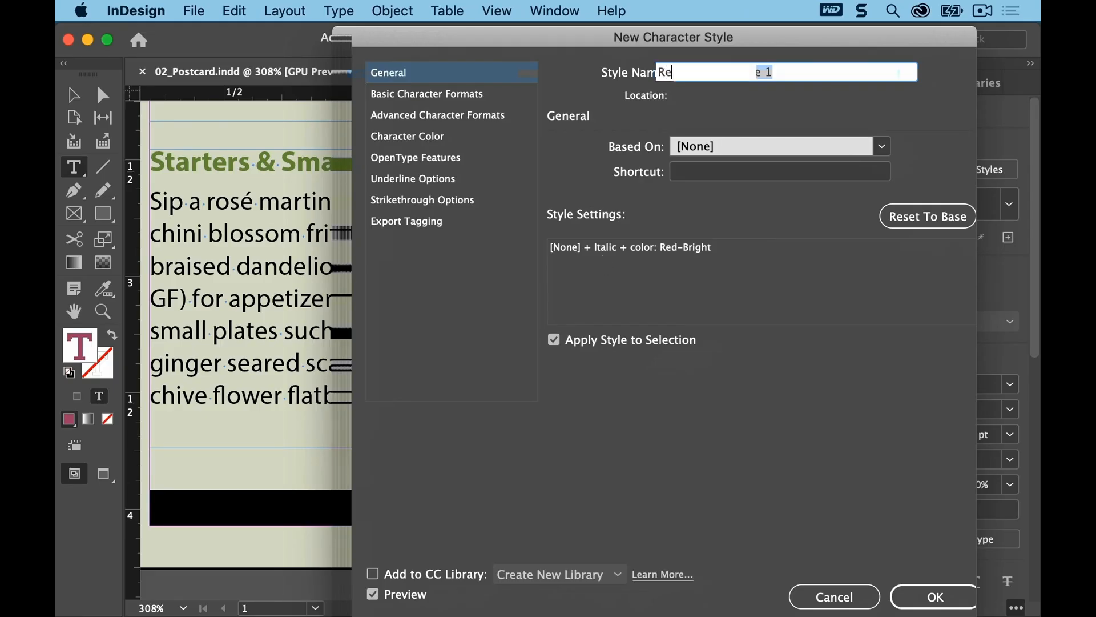
type("d Italic")
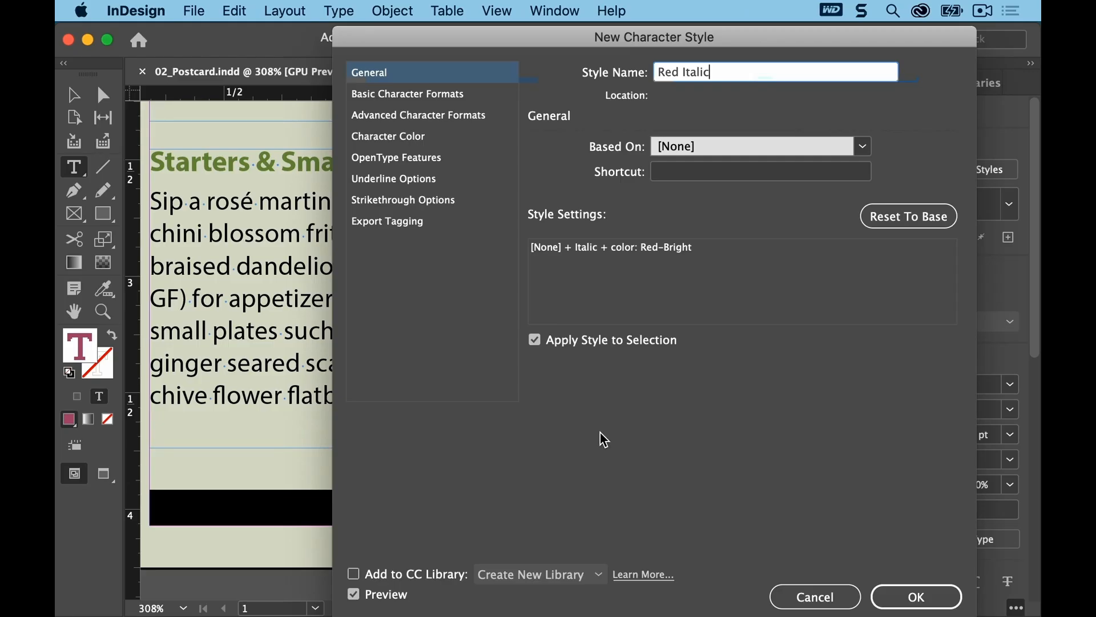
left_click(536, 342)
left_click(535, 341)
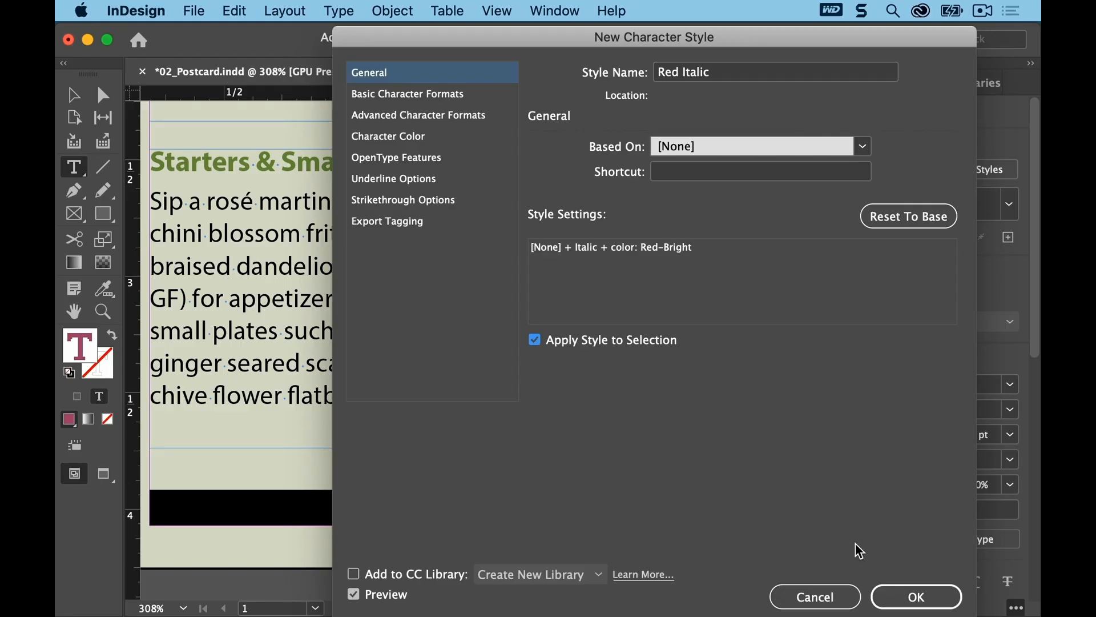
left_click(893, 594)
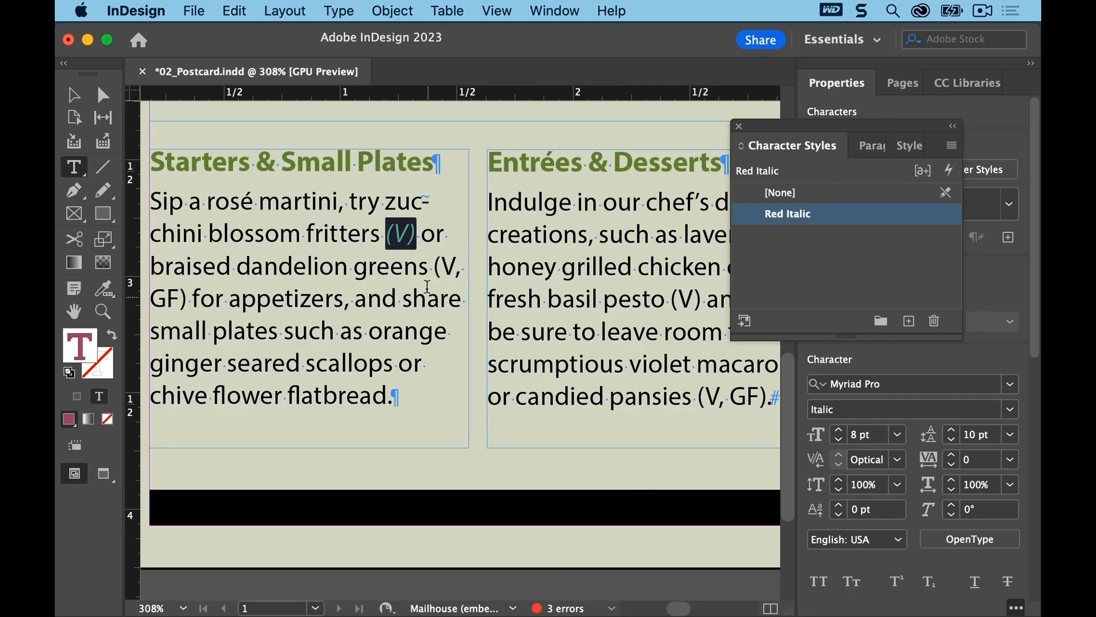
Apply the Red Italic character style to the "(V, GF)" after "greens", the "(V)" after "pesto" and the final "(V, GF)." after "pansies"
left_click_drag(433, 266, 190, 302)
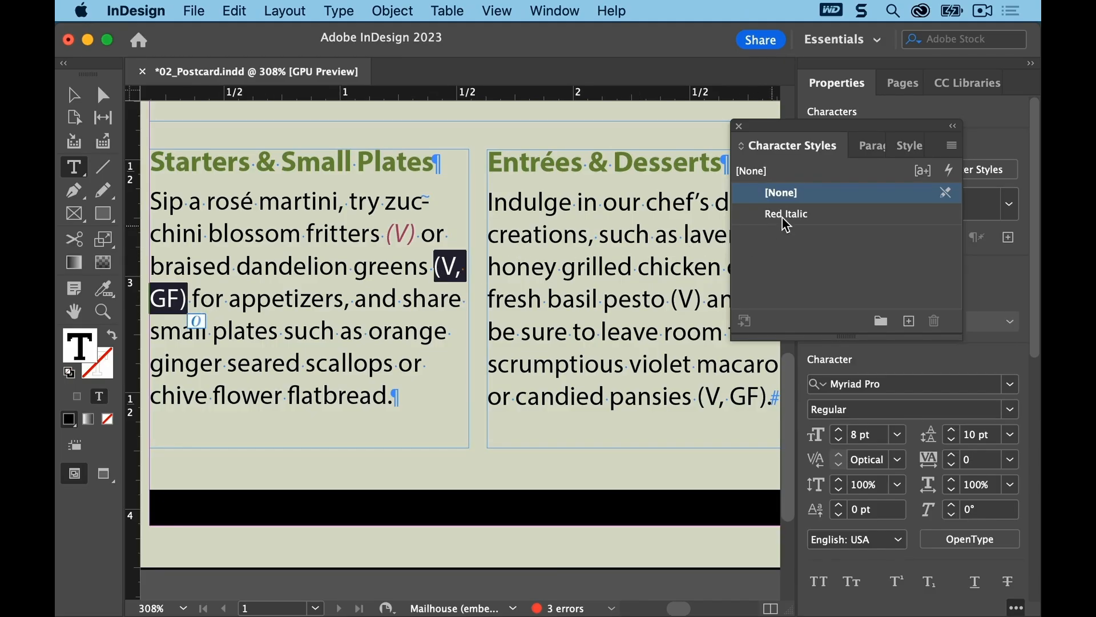
left_click(806, 216)
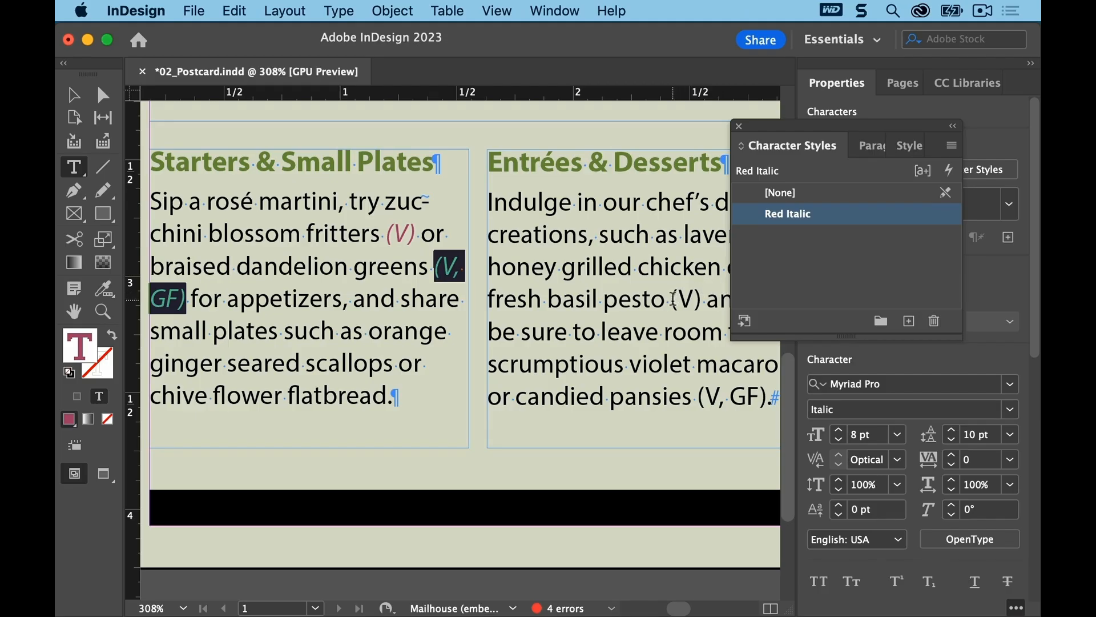
left_click_drag(671, 297, 702, 297)
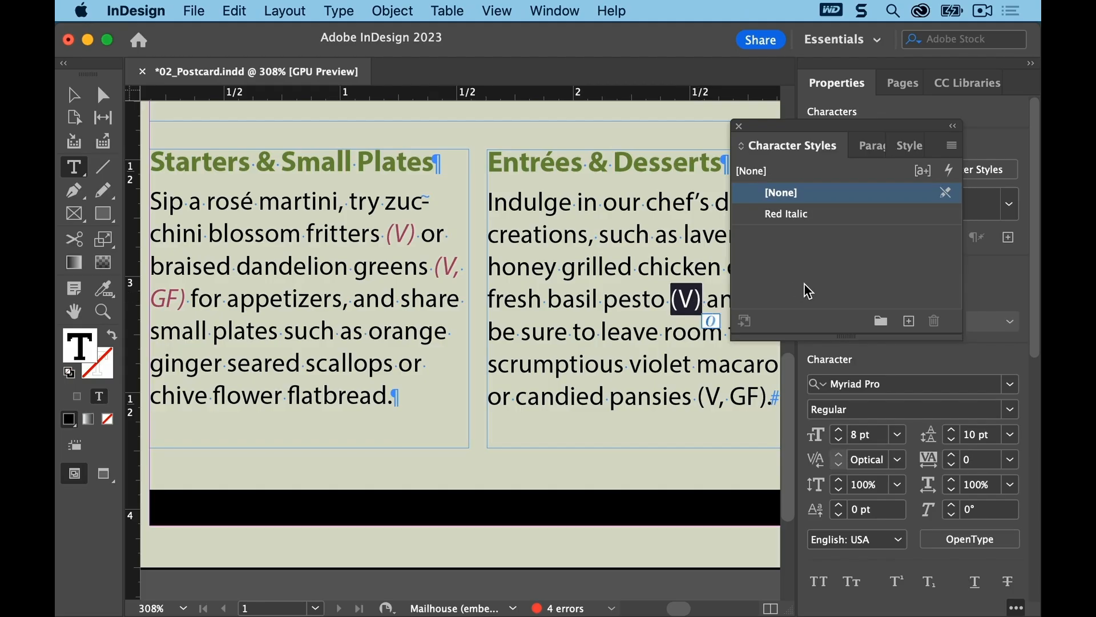
left_click(776, 221)
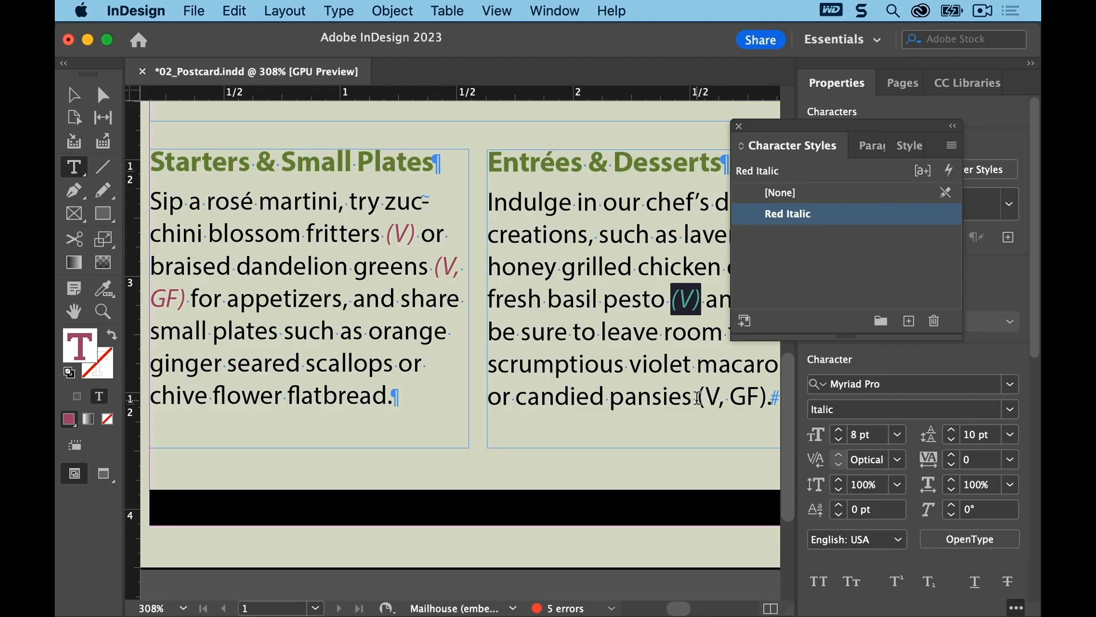
left_click_drag(698, 398, 772, 394)
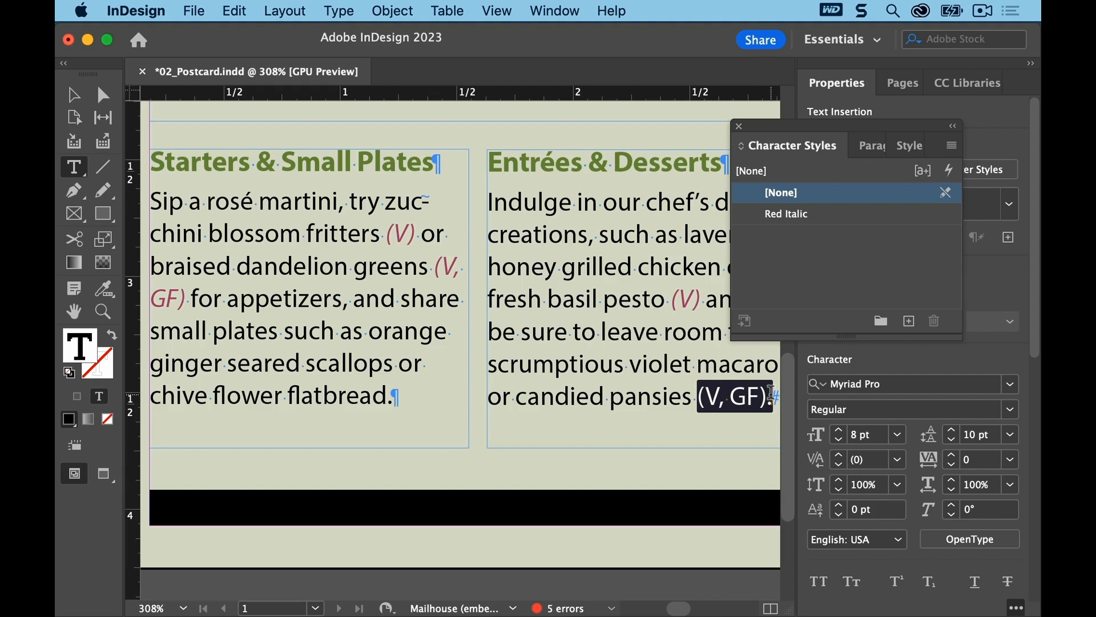
left_click(810, 218)
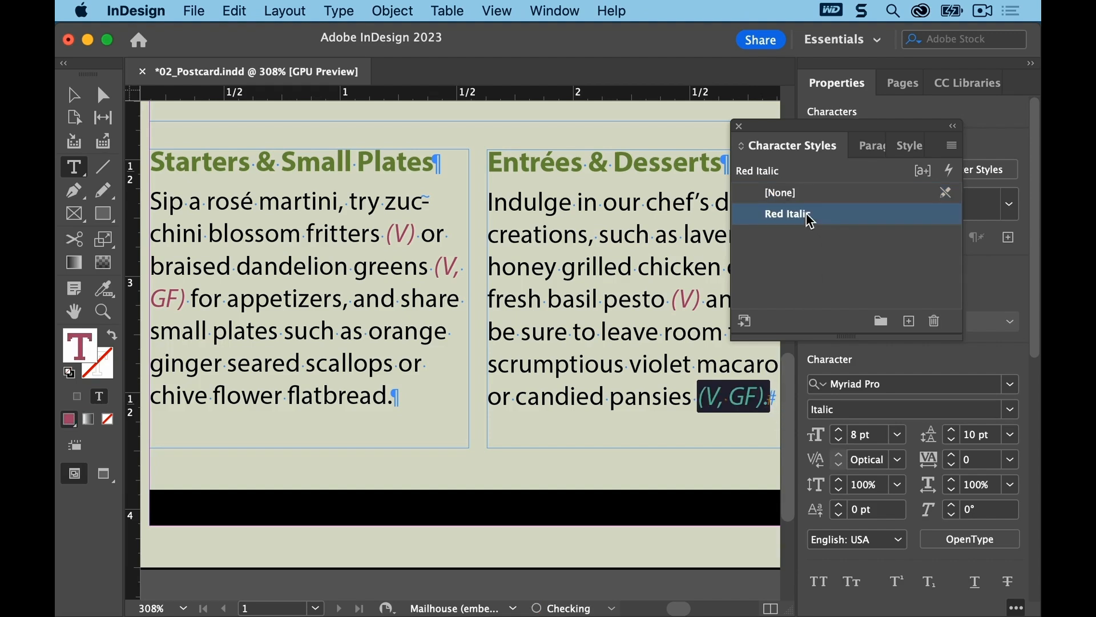
Hide the list of character styles and save the postcard document
left_click(342, 9)
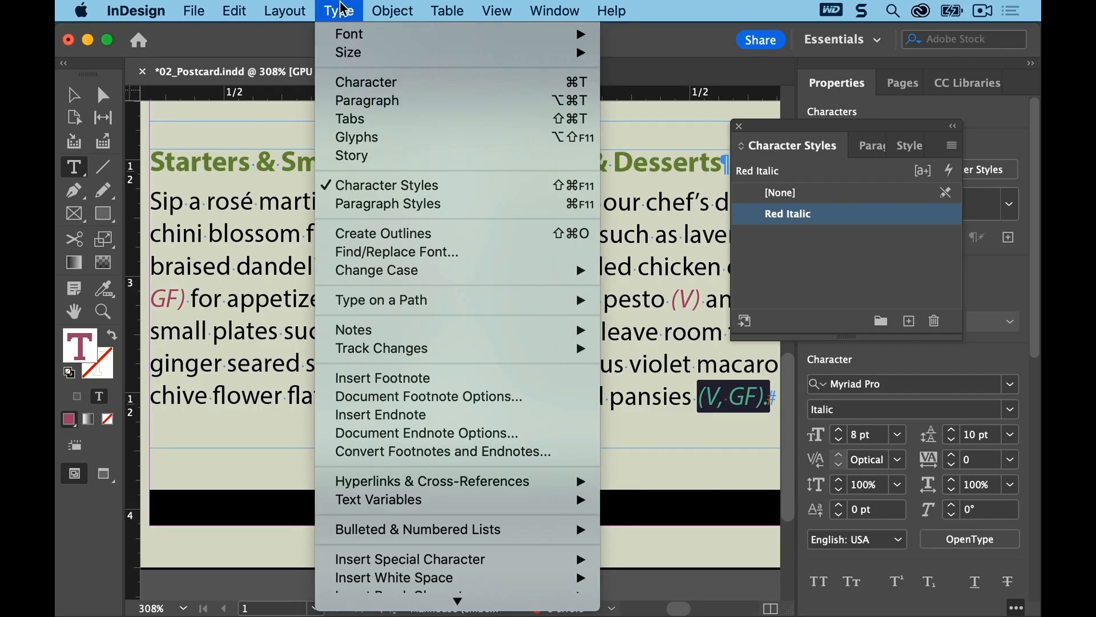
left_click(378, 185)
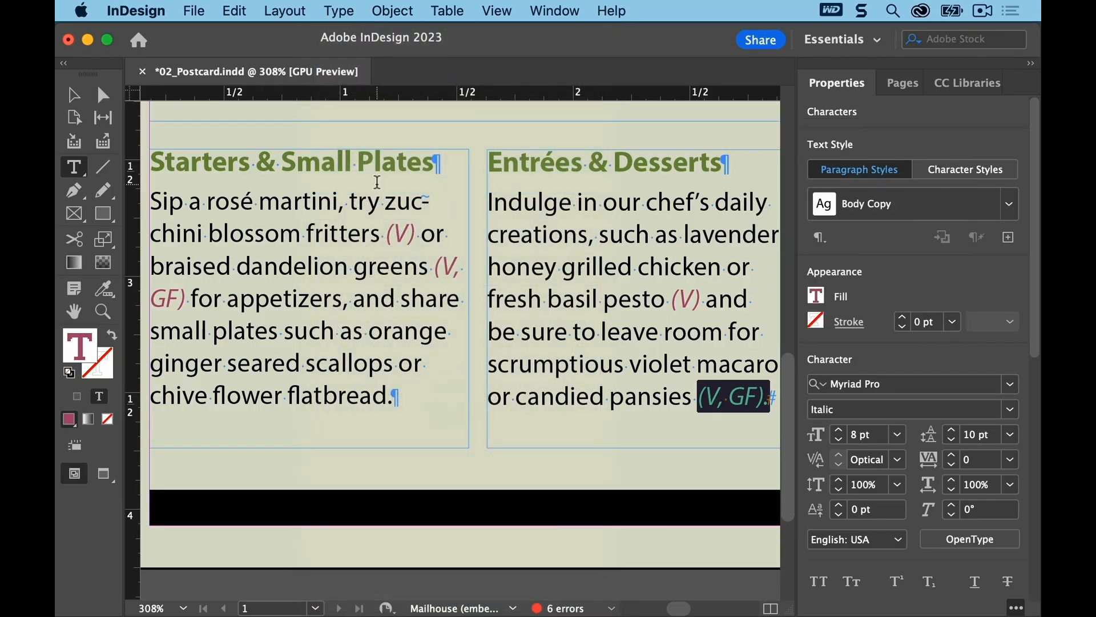
left_click(193, 12)
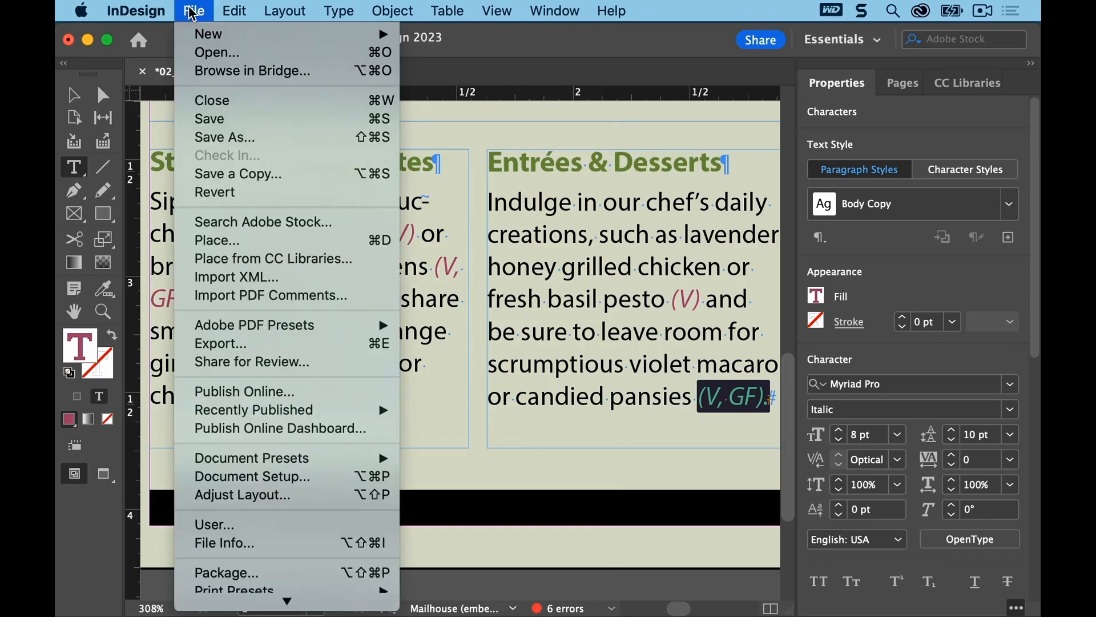
left_click(198, 120)
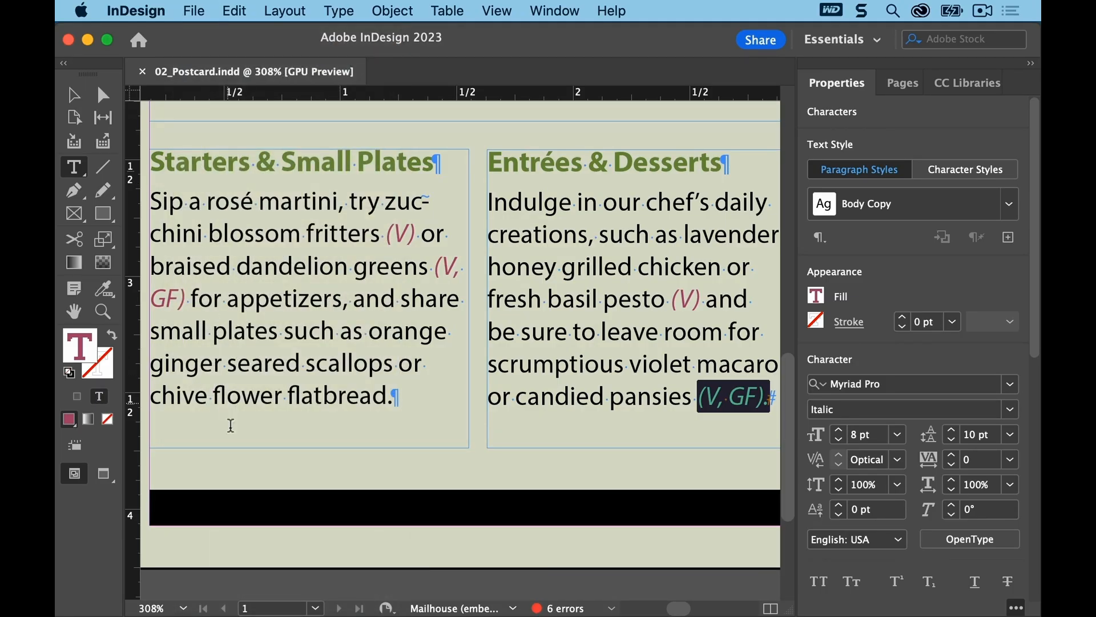
With nothing selected on the page, import DiningRoom.jpg from the Lesson02 folder so that it is ready for placing
left_click(251, 592)
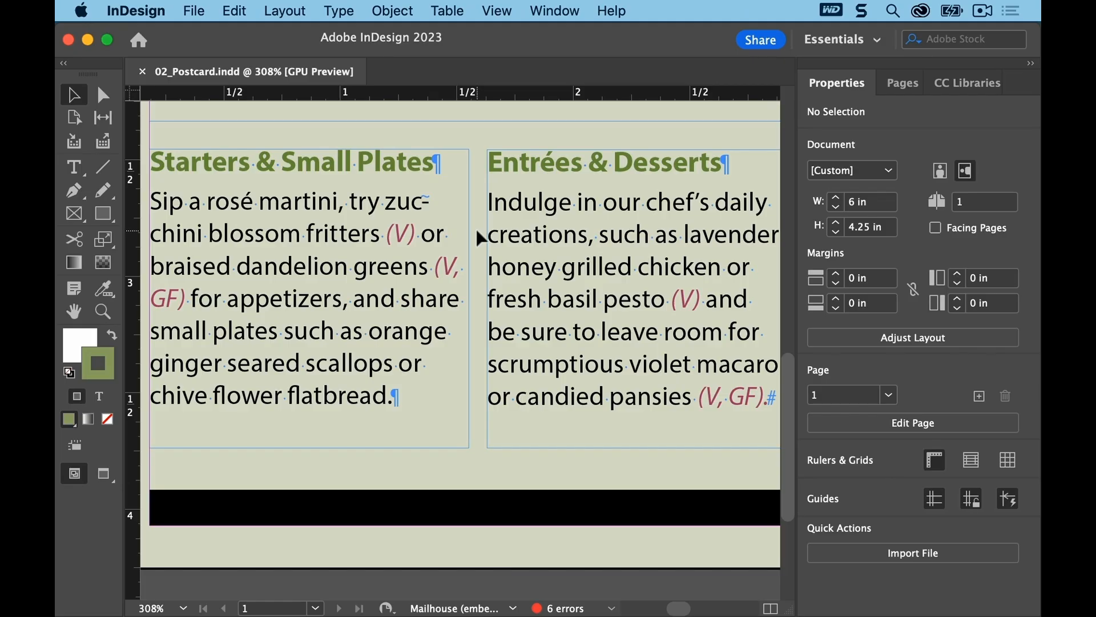
left_click(496, 11)
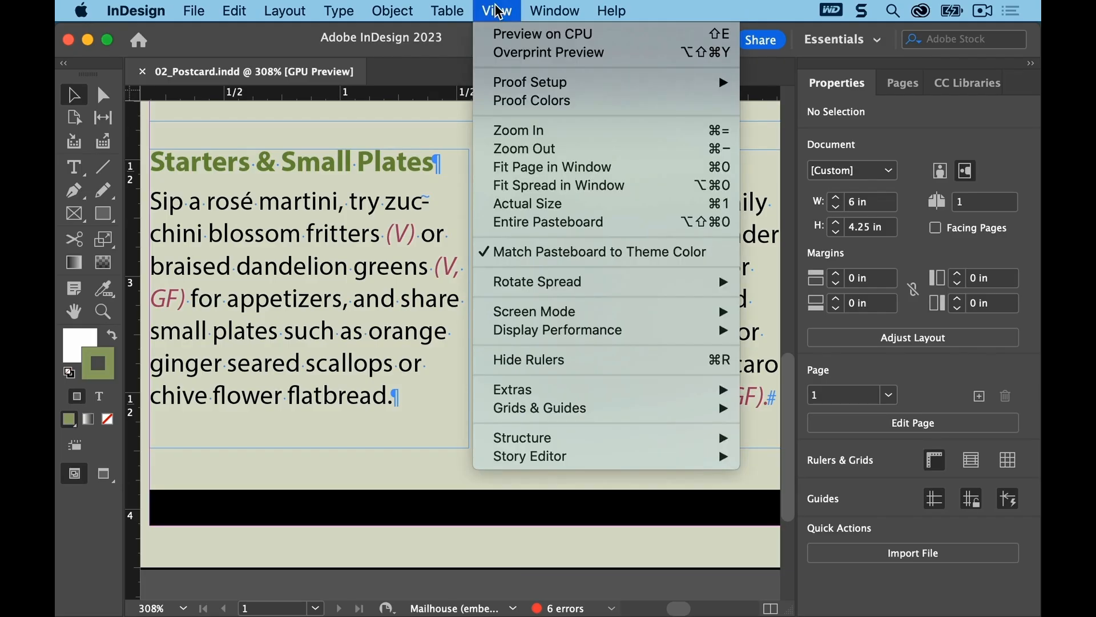
left_click(550, 171)
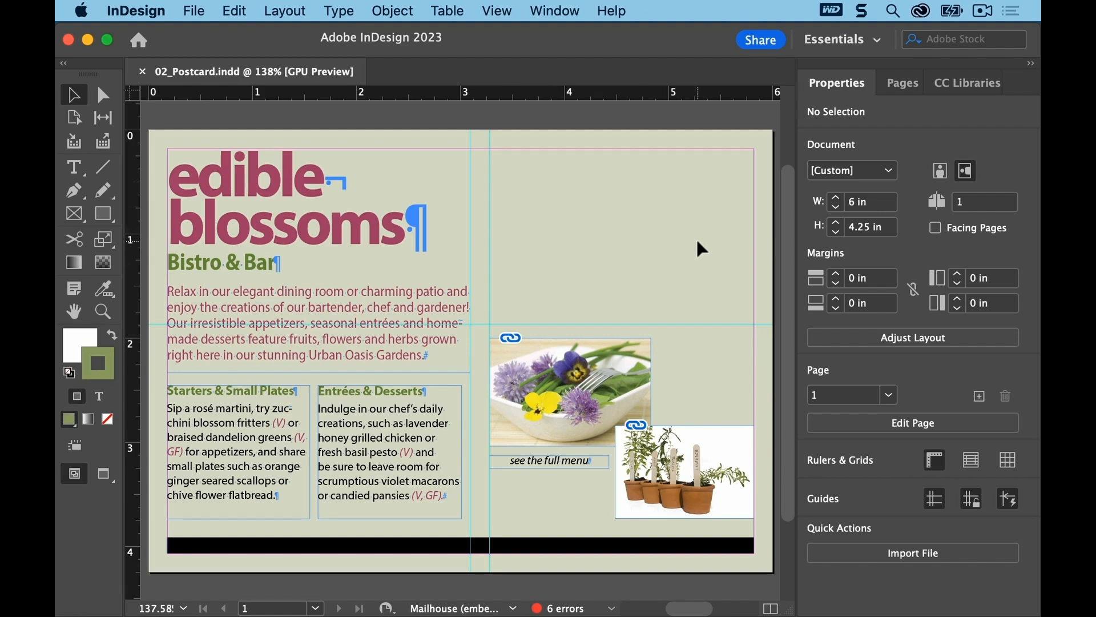
left_click(231, 9)
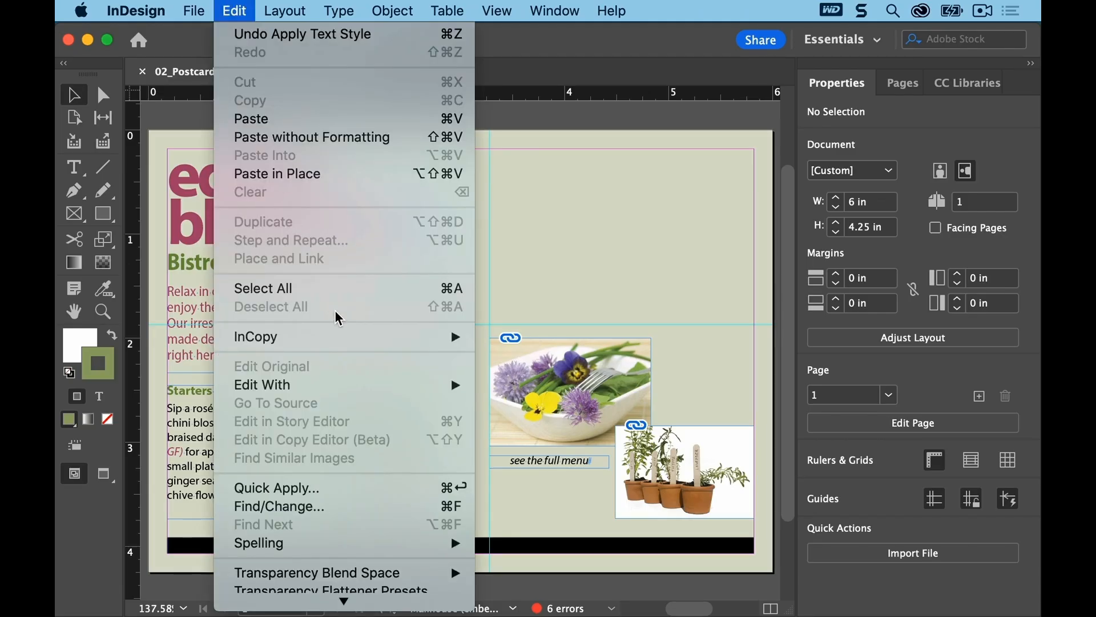
left_click(547, 119)
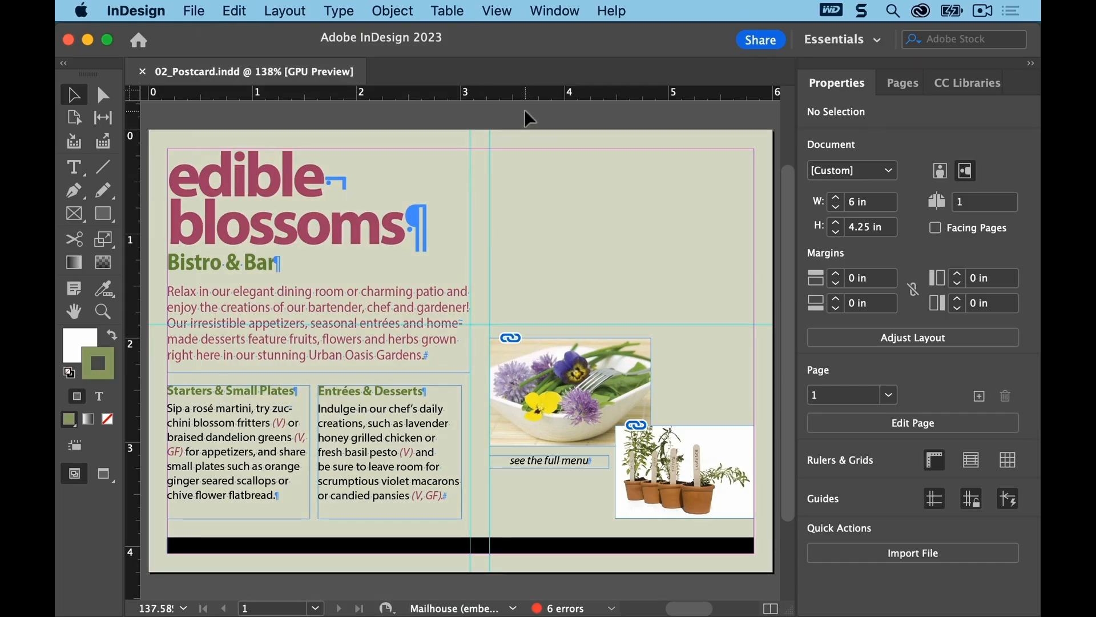
left_click(940, 552)
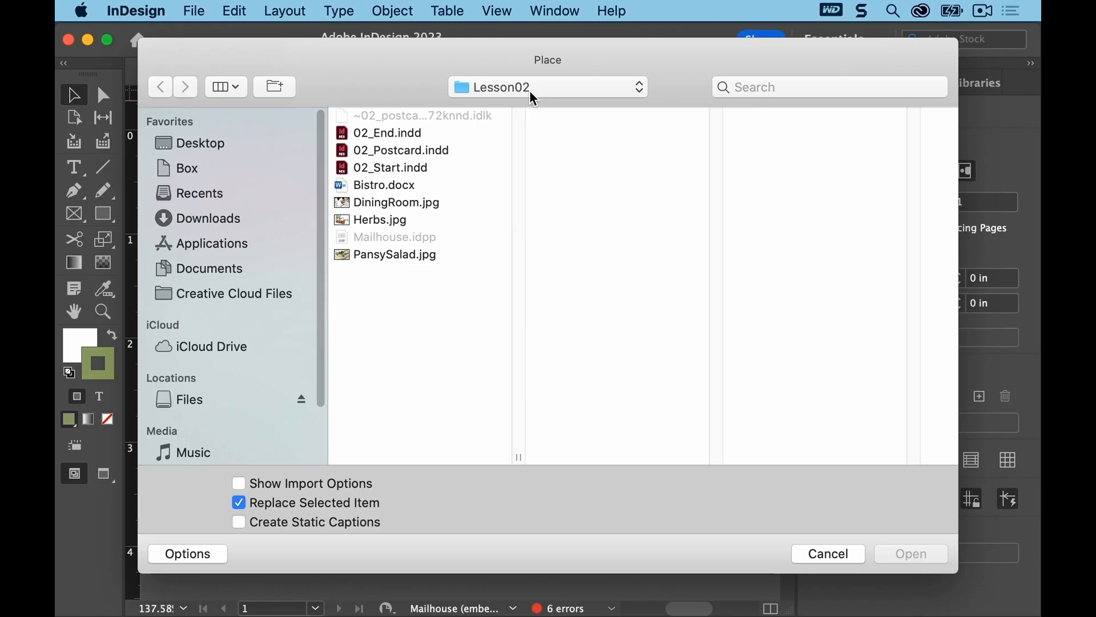
double_click(399, 203)
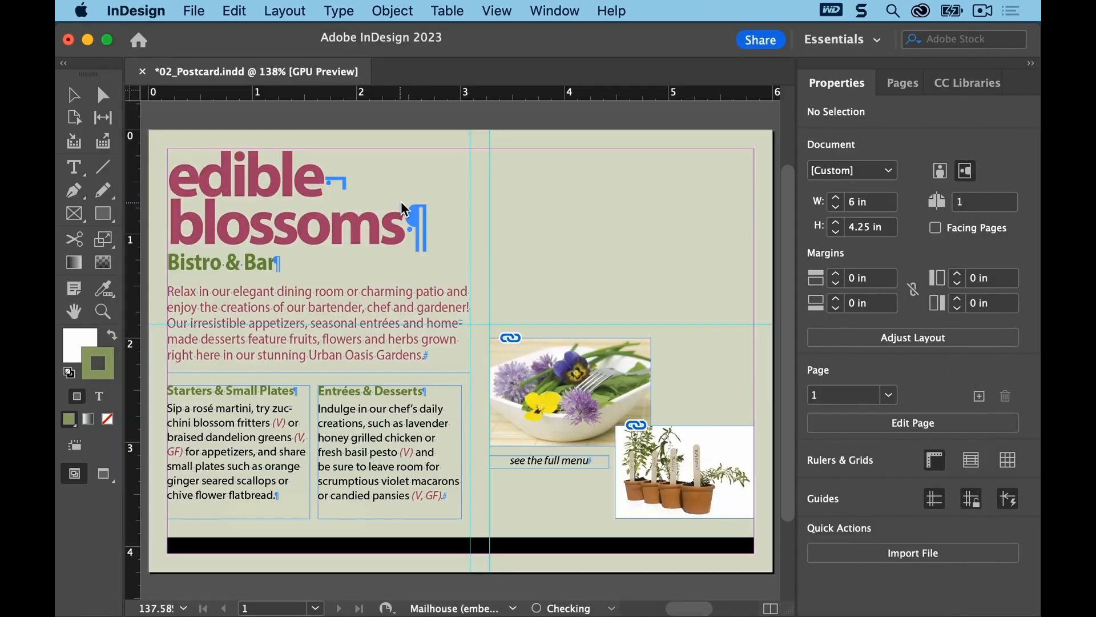
Try to place the dining room image at full size beside the "edible blossoms" heading, and undo the placement
mouse_move(502, 209)
left_mouse_down()
mouse_move(540, 181)
mouse_move(436, 180)
left_mouse_up()
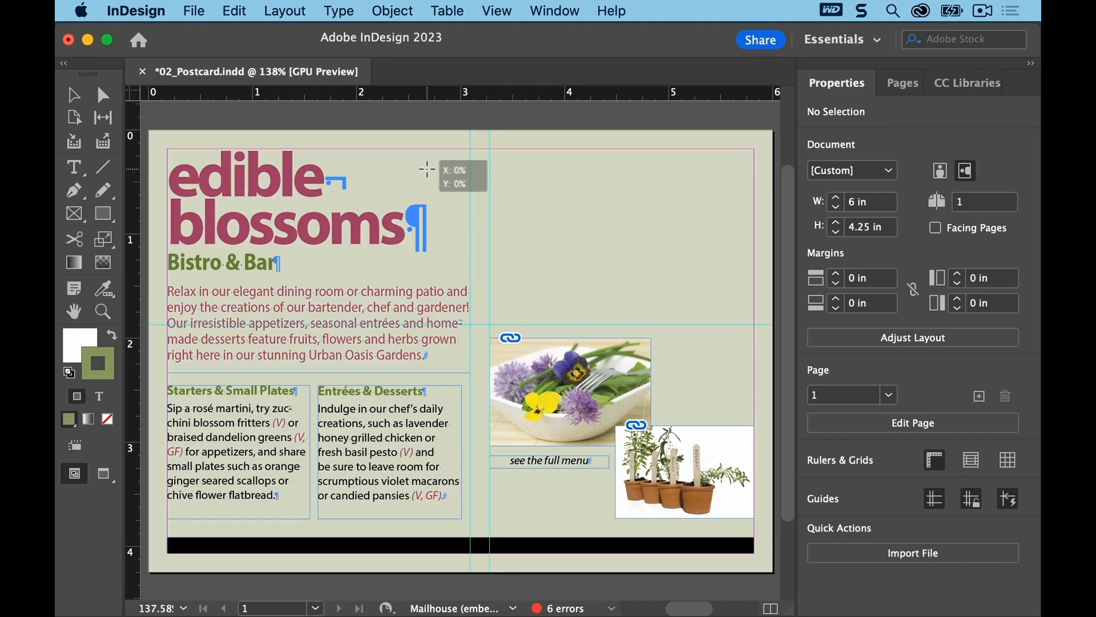
left_click(427, 169)
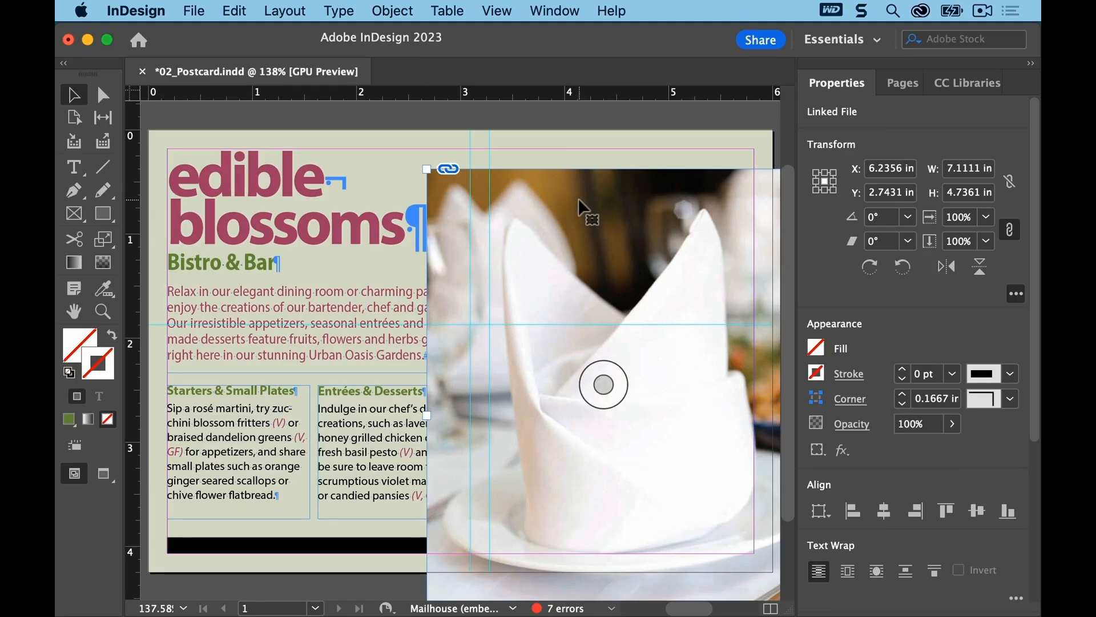
key("super+z")
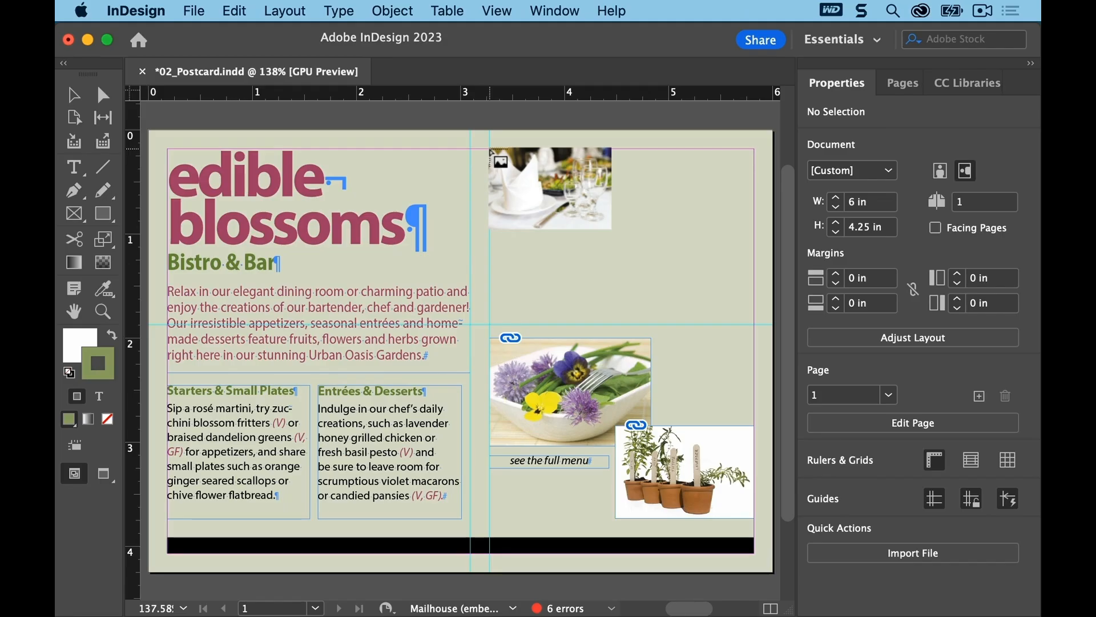
Place the dining room image above the salad photo, fitted between the column guide and the page margin, about 2.54 by 1.69 in
left_click_drag(490, 150, 752, 285)
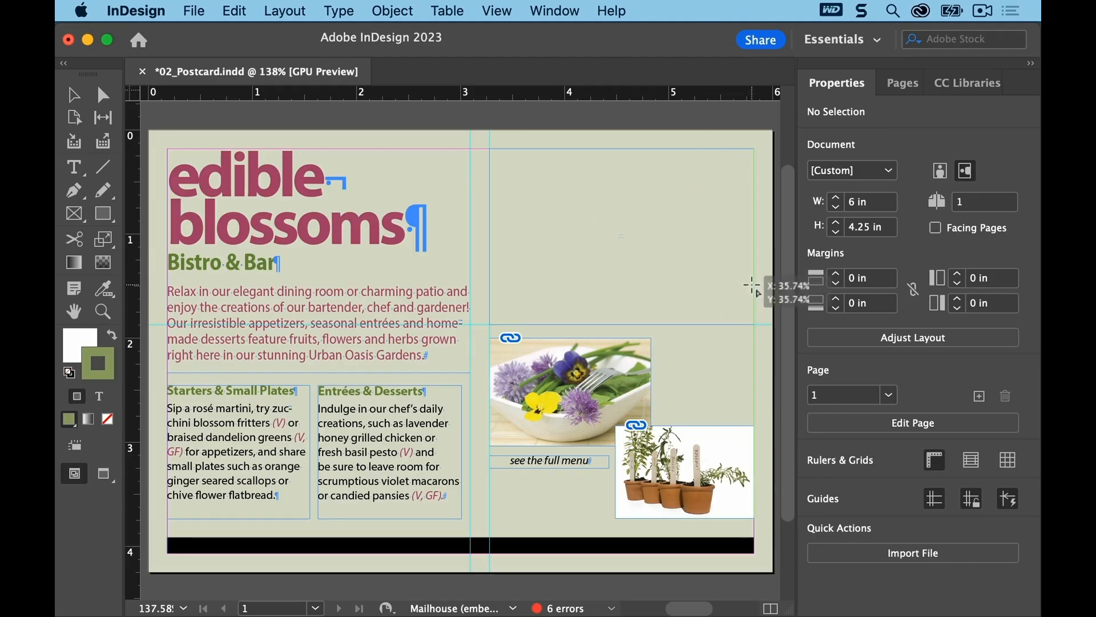
left_click_drag(752, 285, 752, 285)
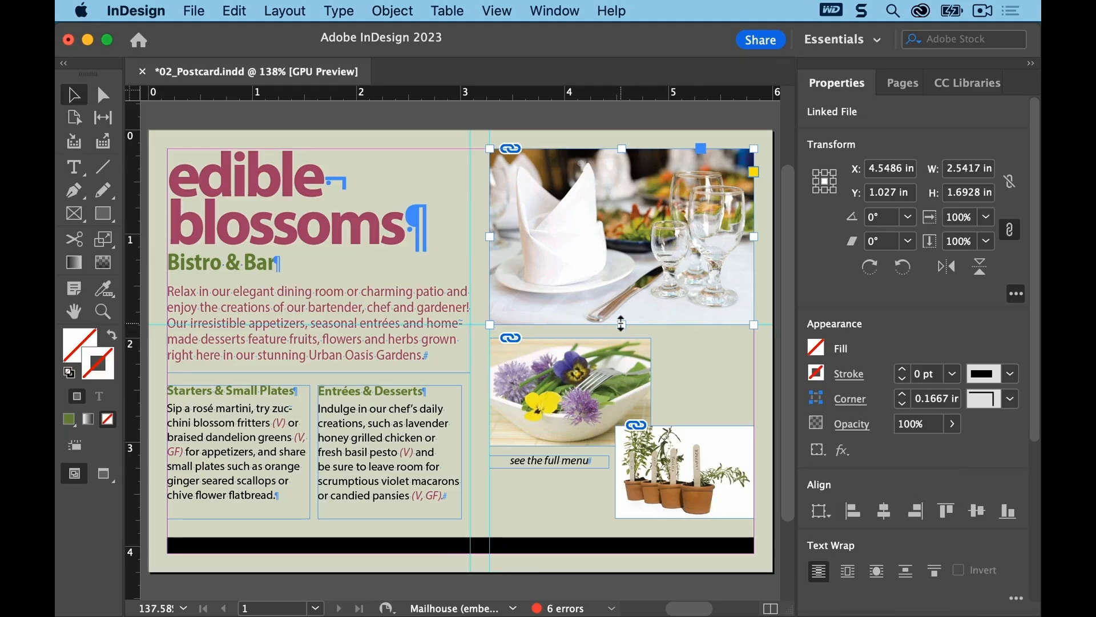
Try to crop the lower part of the dining room image by shortening its frame to about 1.37 in high
left_click_drag(623, 323, 624, 292)
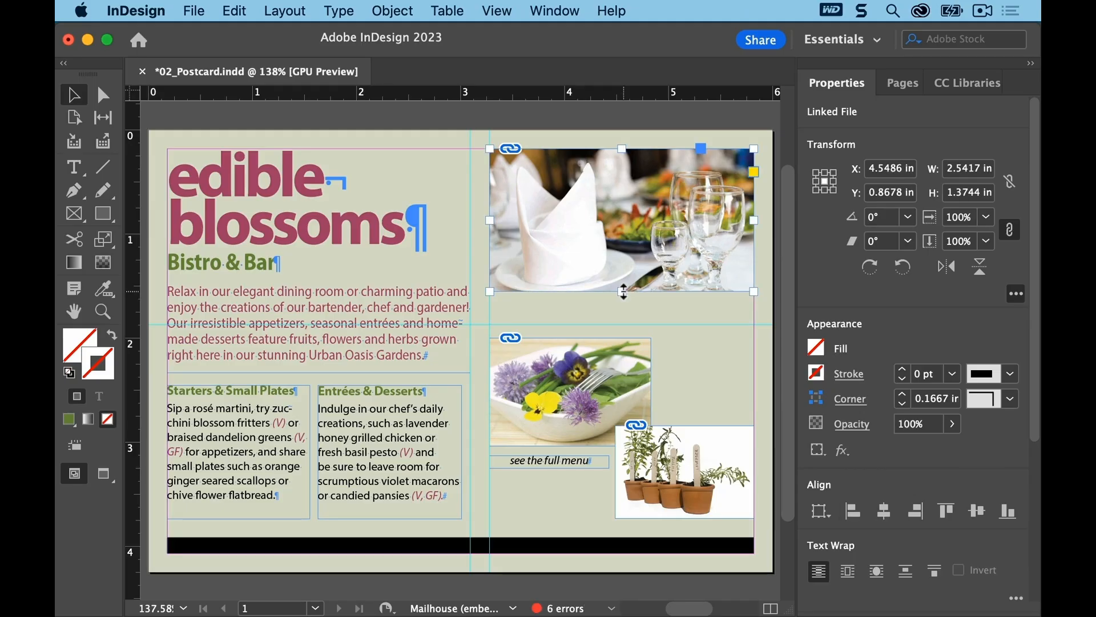
left_click_drag(624, 292, 624, 292)
double_click(624, 292)
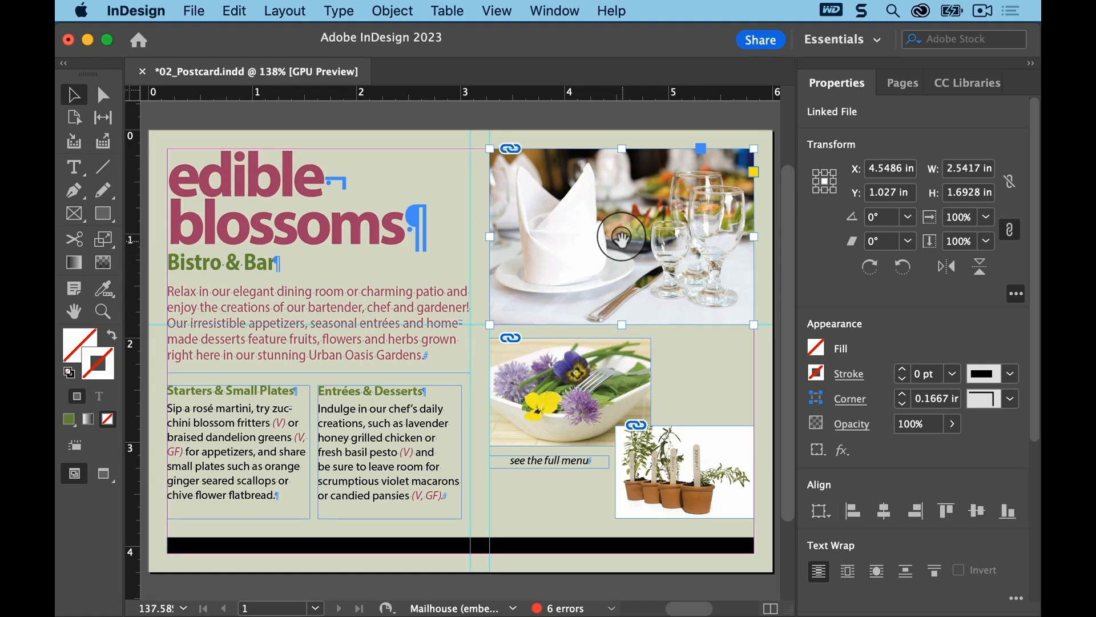
Try to shift the dining room image up and to the left within its frame, and undo the move
left_click(622, 239)
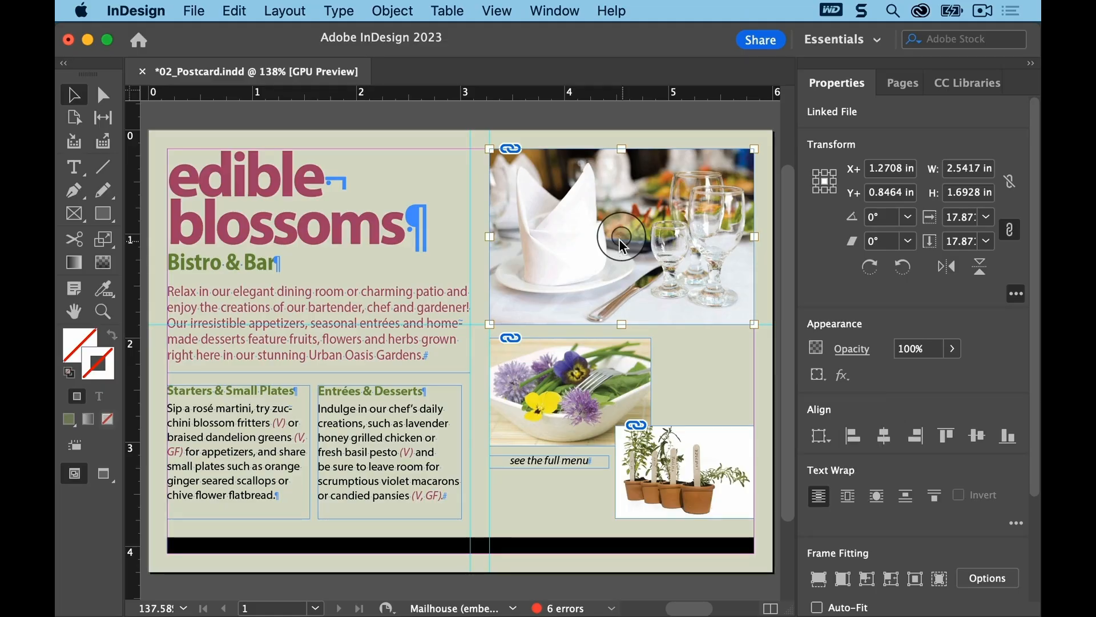
left_click_drag(622, 239, 587, 201)
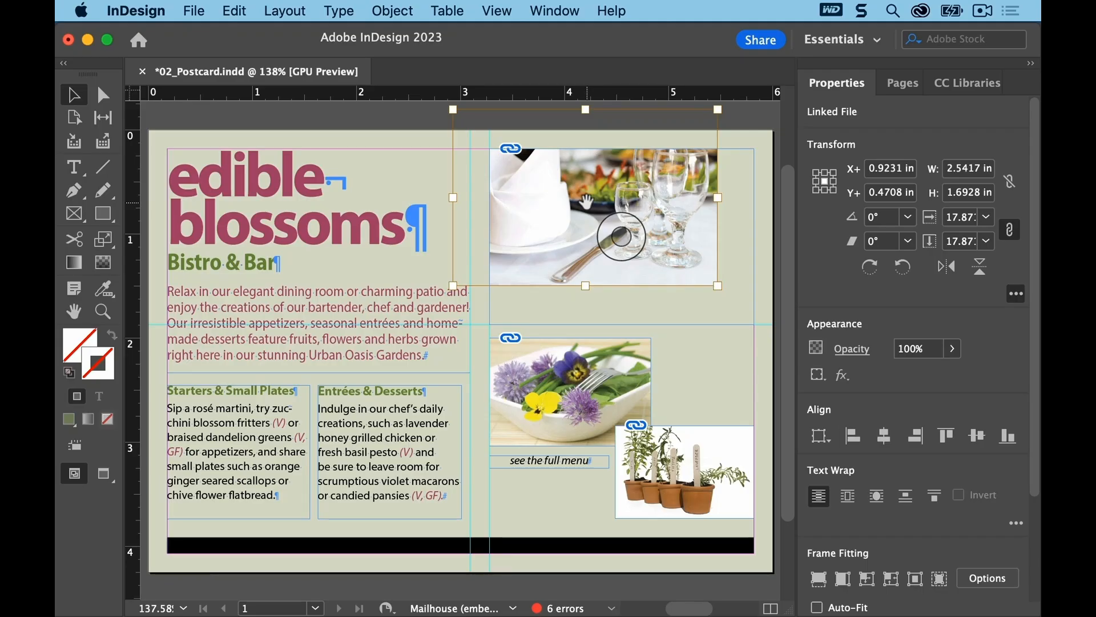
key("ctrl+z")
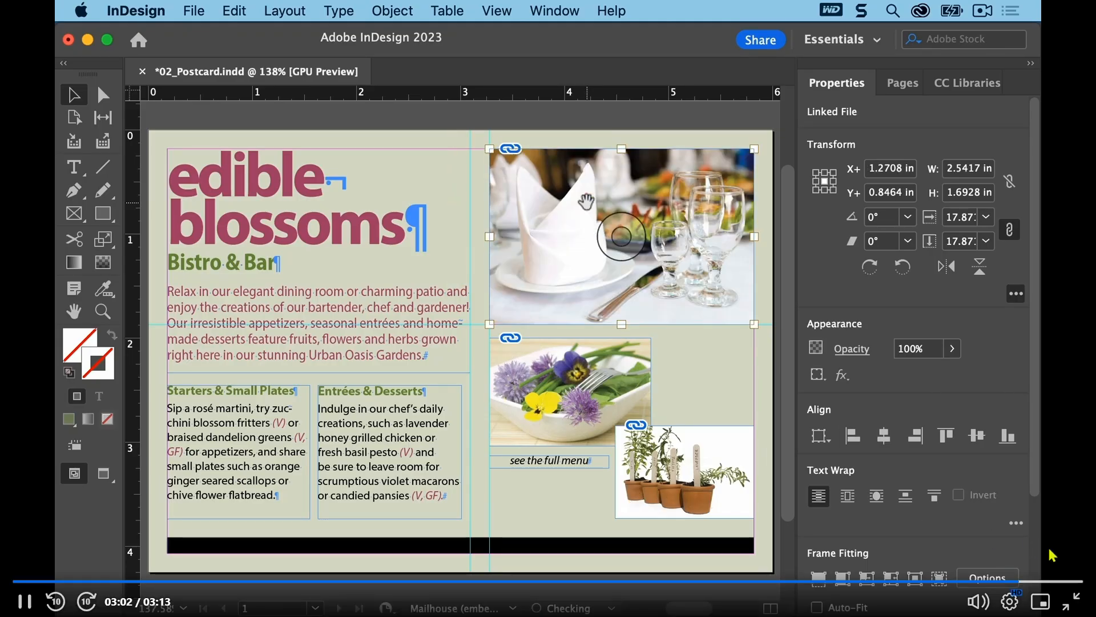
Exit the full-screen lesson video, review the remaining Lesson 2 topics in the course outline, and start 2.10 Moving and rotating an object
left_click(1071, 602)
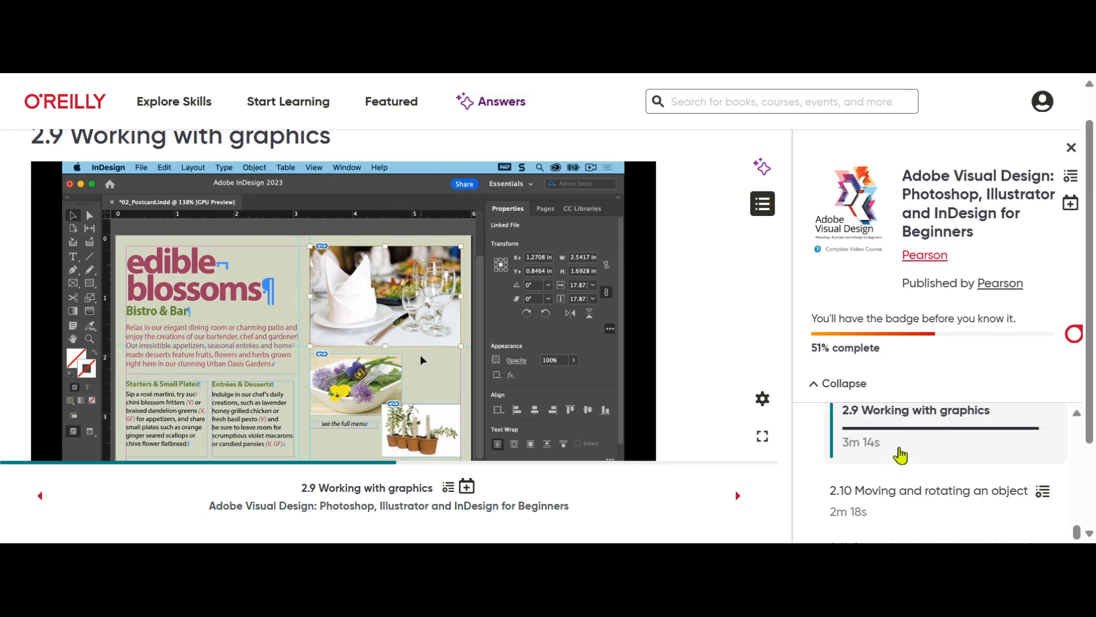
scroll(908, 450, "down", 1)
scroll(911, 450, "down", 2)
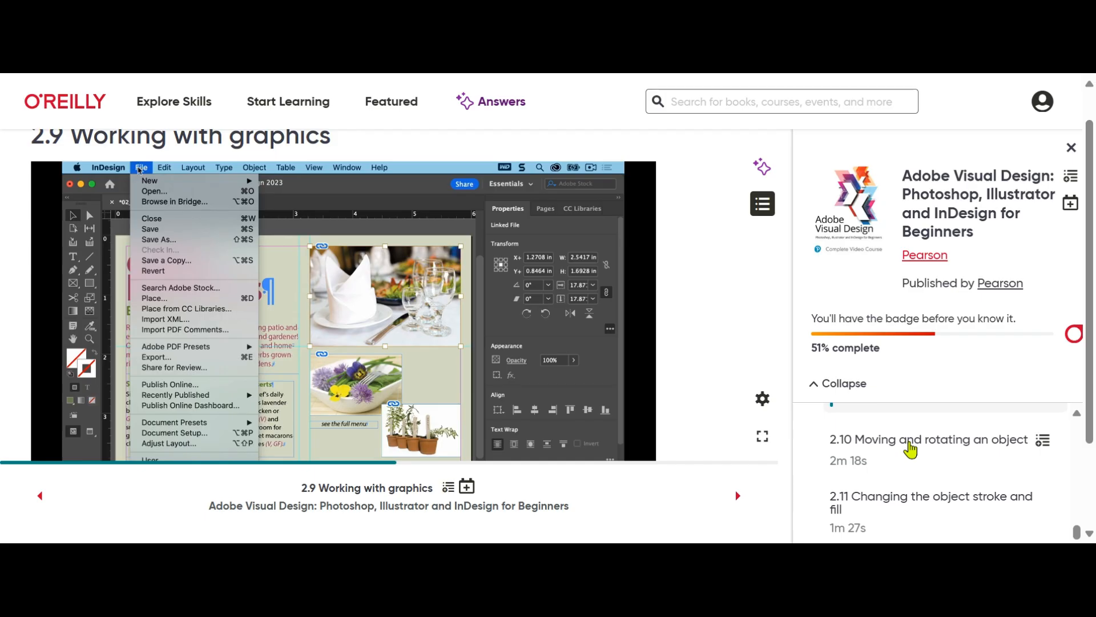
scroll(913, 450, "down", 2)
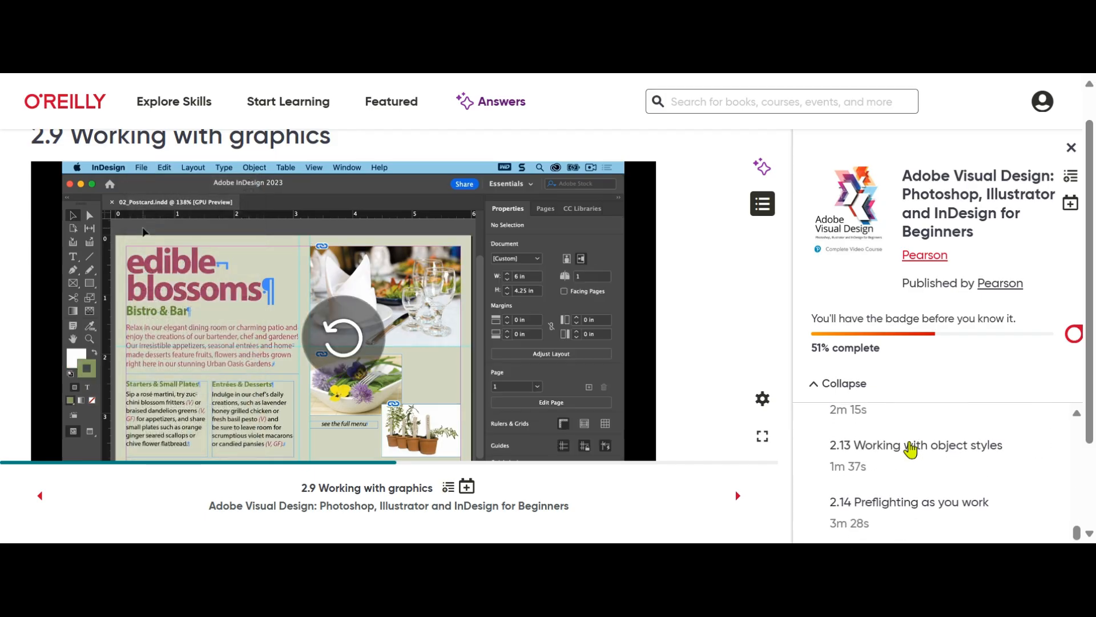
scroll(911, 450, "down", 2)
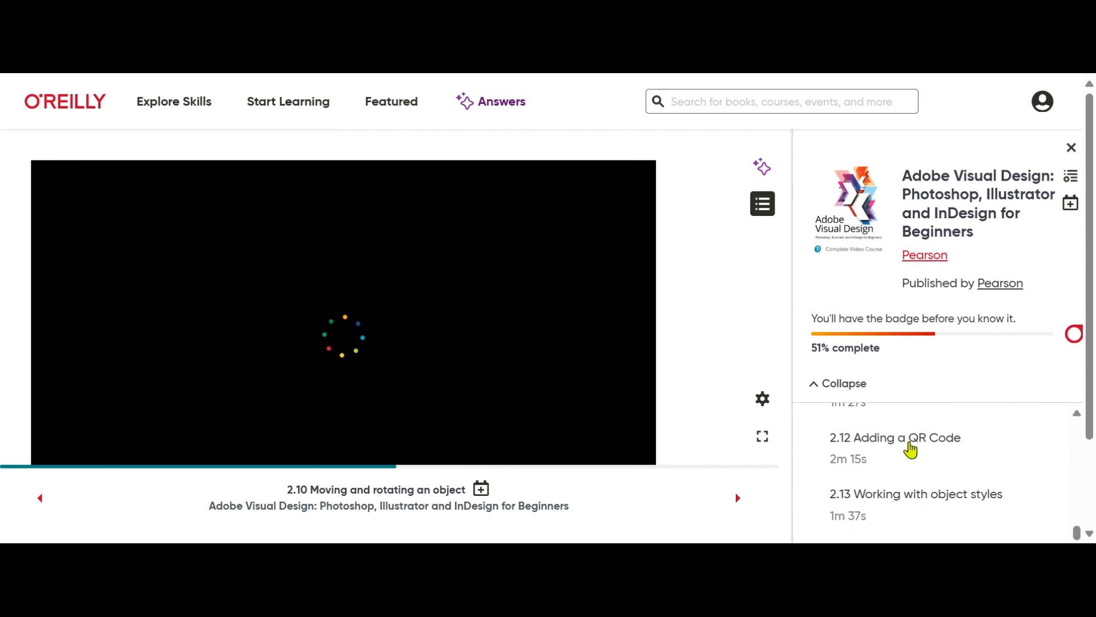
scroll(911, 450, "down", 3)
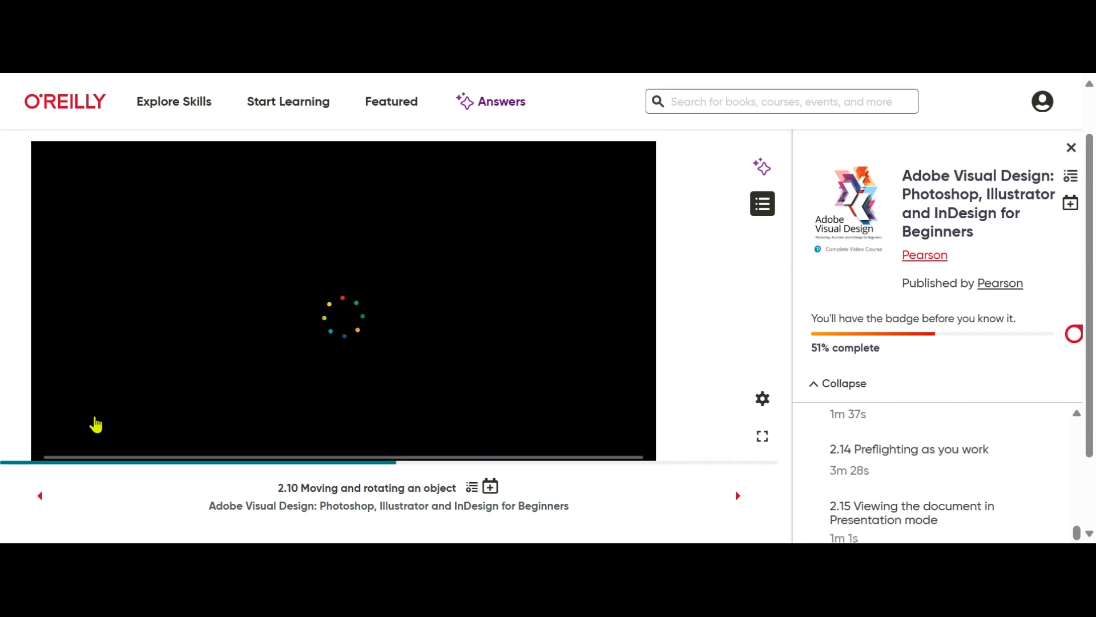
left_click(55, 425)
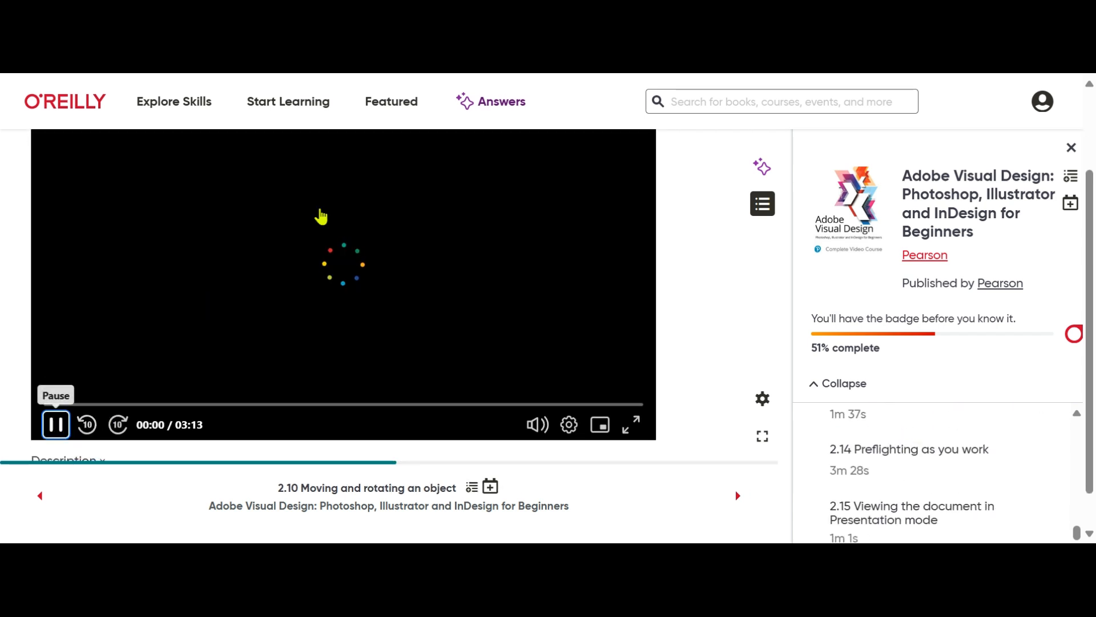